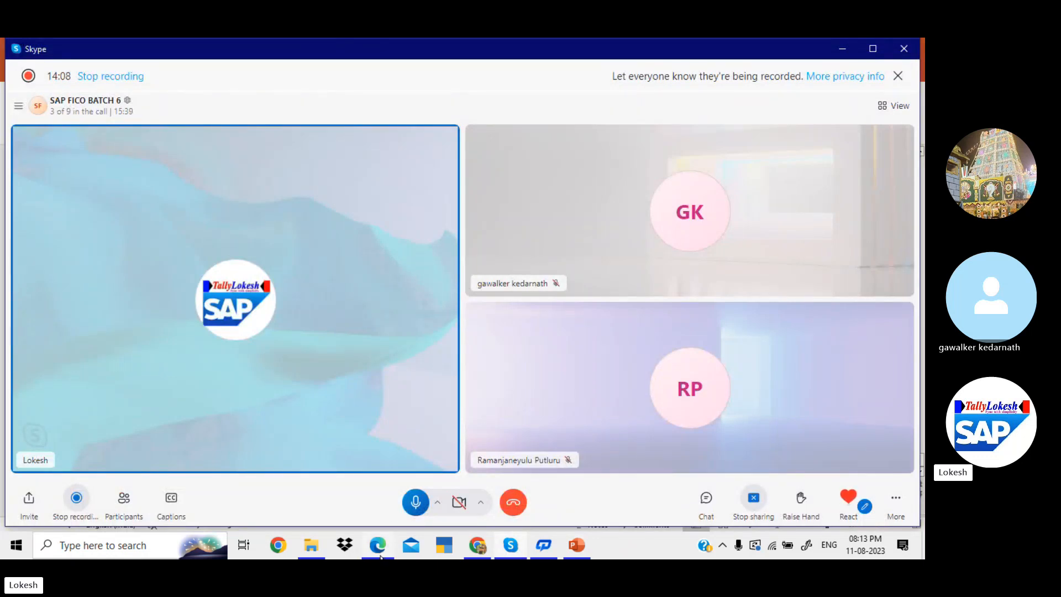
- Switch to the GST configuration PDF in Edge, return to its first page and read the GST requirement section
mouse_move(378, 545)
click(386, 493)
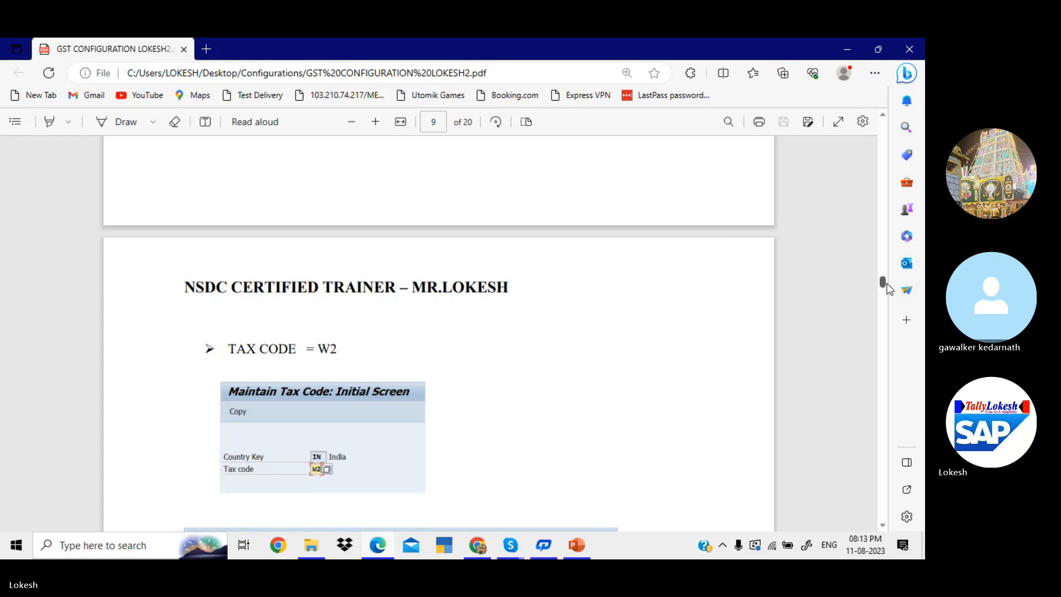
drag(886, 280, 883, 128)
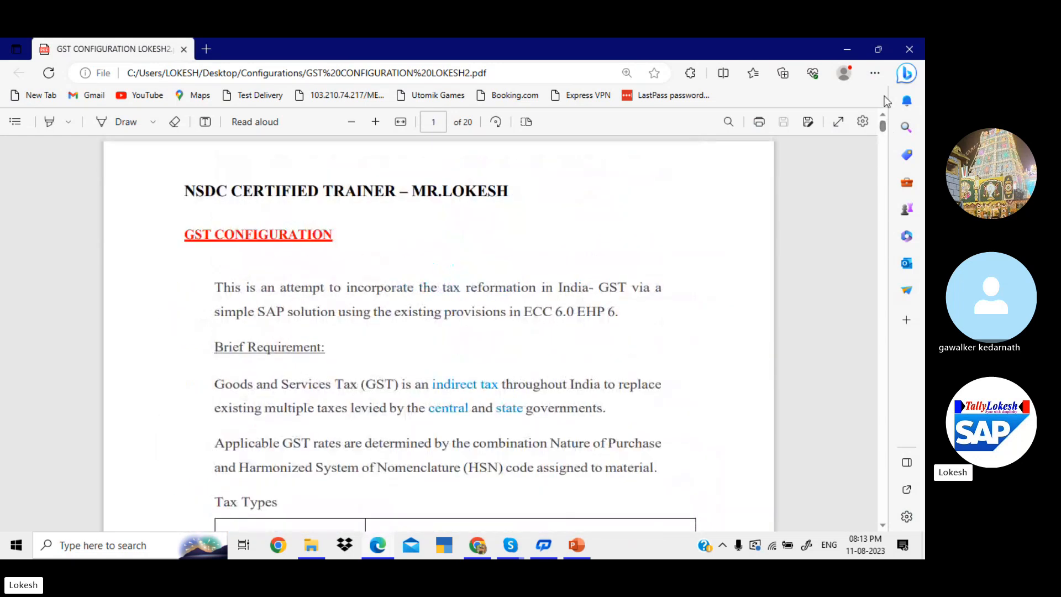
key(Down)
key(Down)
key(Down)
key(Down)
key(Down)
key(Down)
key(Down)
key(Down)
key(Down)
key(Down)
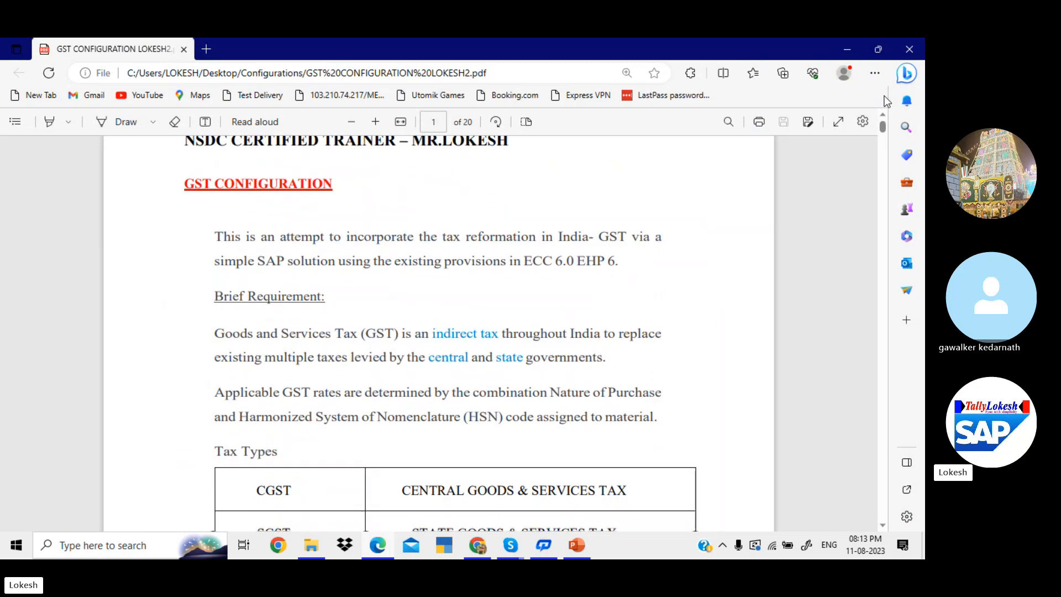
- Read on to page 2 and examine the GST rate bands table for CGST, SGST, IGST and UGST
key(Down)
key(Down)
key(Down)
key(Down)
key(Down)
key(Down)
key(Down)
key(Down)
key(Down)
key(Down)
key(Down)
key(Down)
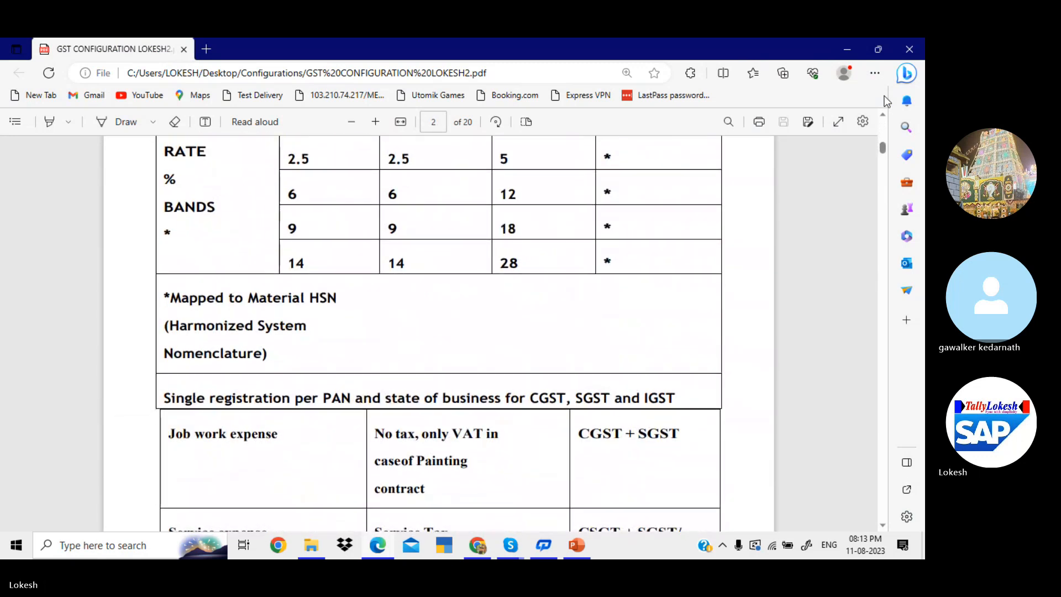
key(Up)
key(Up)
key(Up)
key(Up)
key(Up)
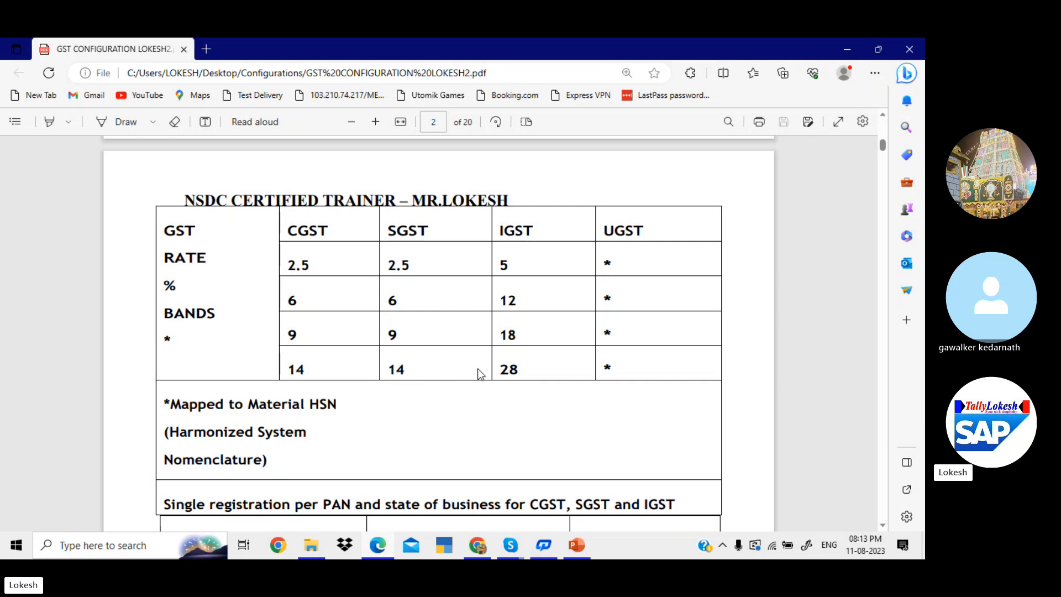
- Review the GST configuration steps with their transaction codes on page 3, down to the Define Condition Types section
scroll(479, 373, down, 6)
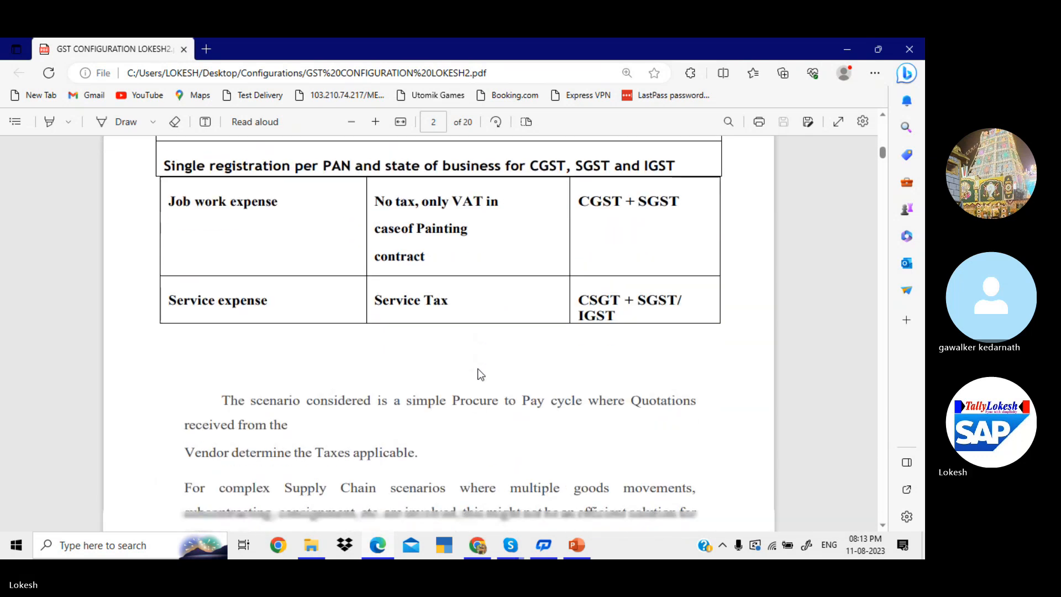
scroll(478, 373, down, 8)
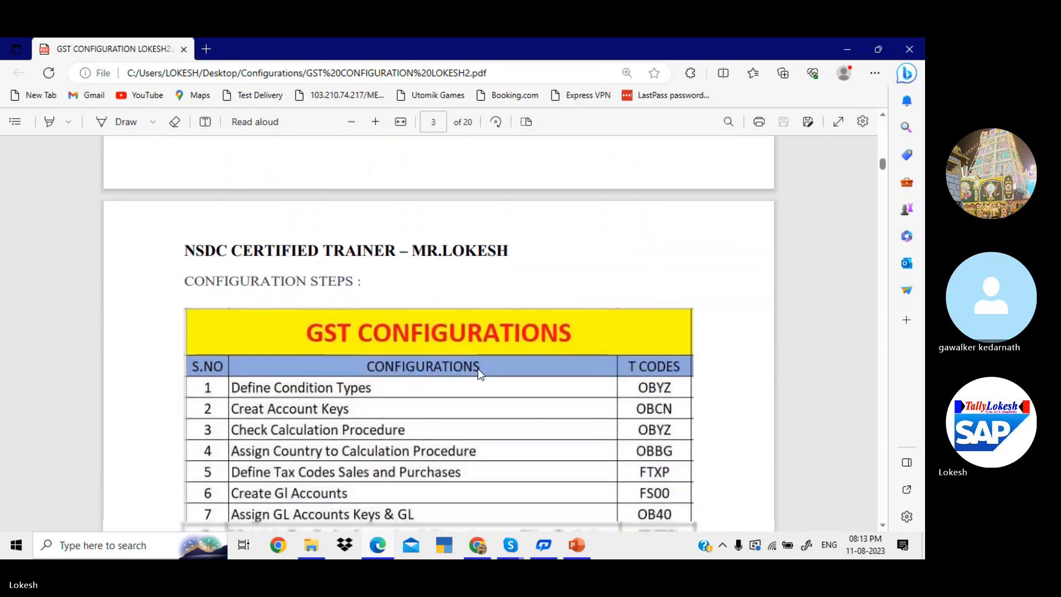
scroll(480, 374, down, 1)
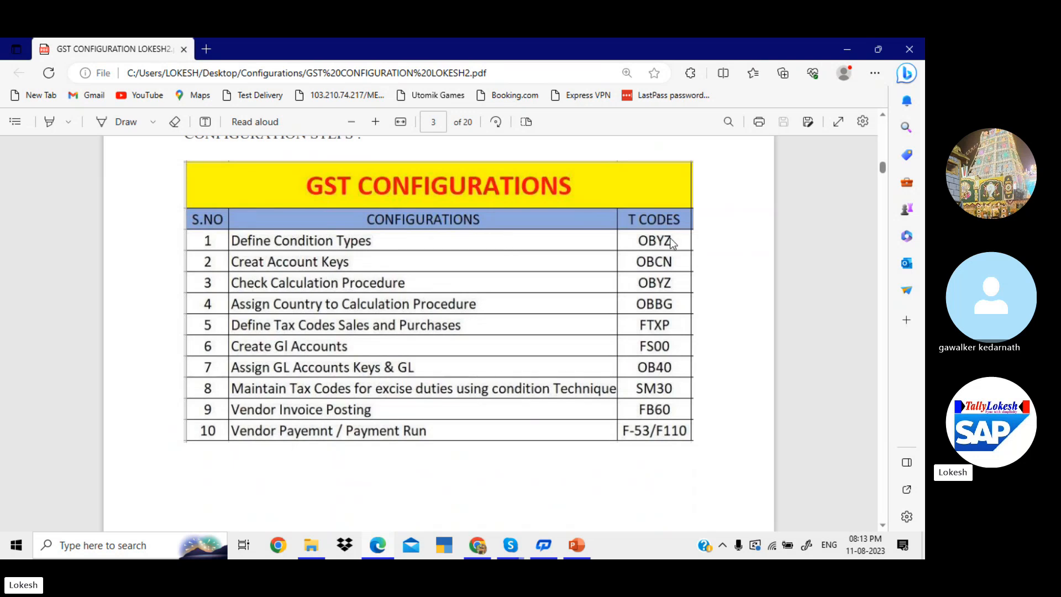
scroll(670, 238, down, 5)
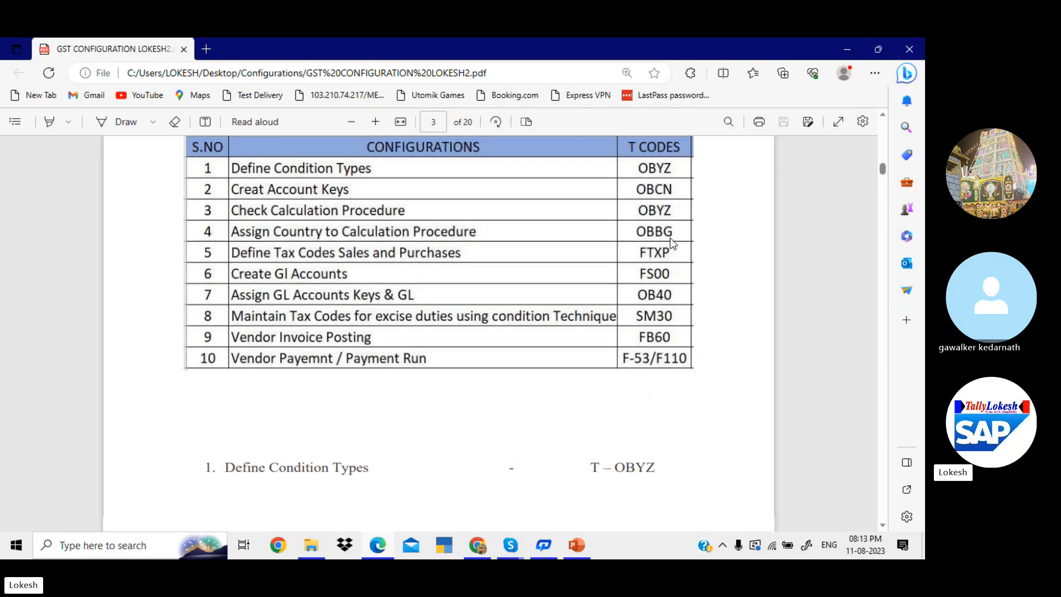
scroll(672, 244, down, 2)
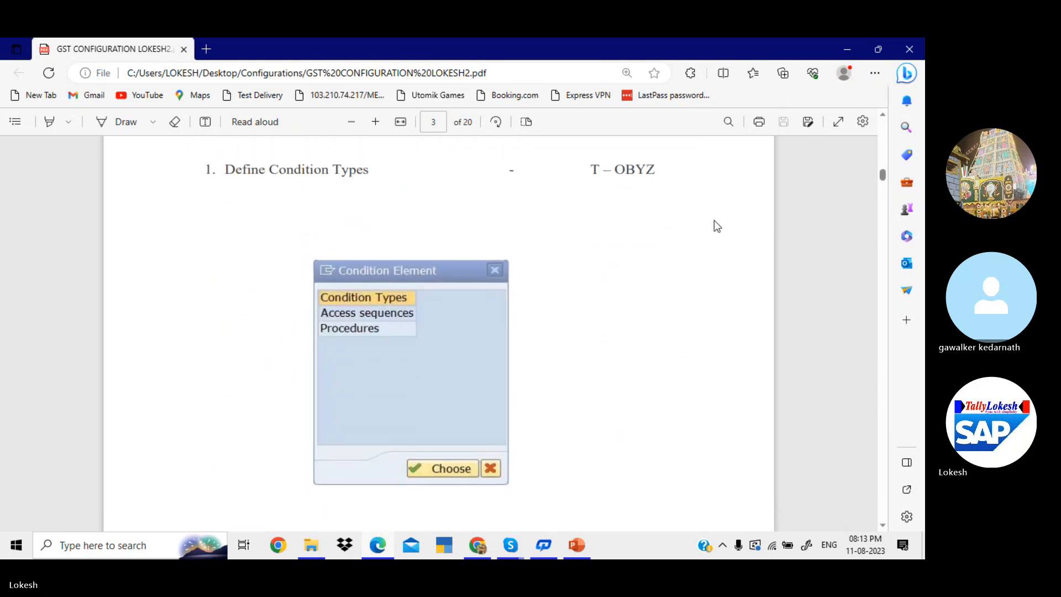
- Minimize the open windows to reach the desktop, start SAP Logon and open the EHP7 system connection
click(845, 52)
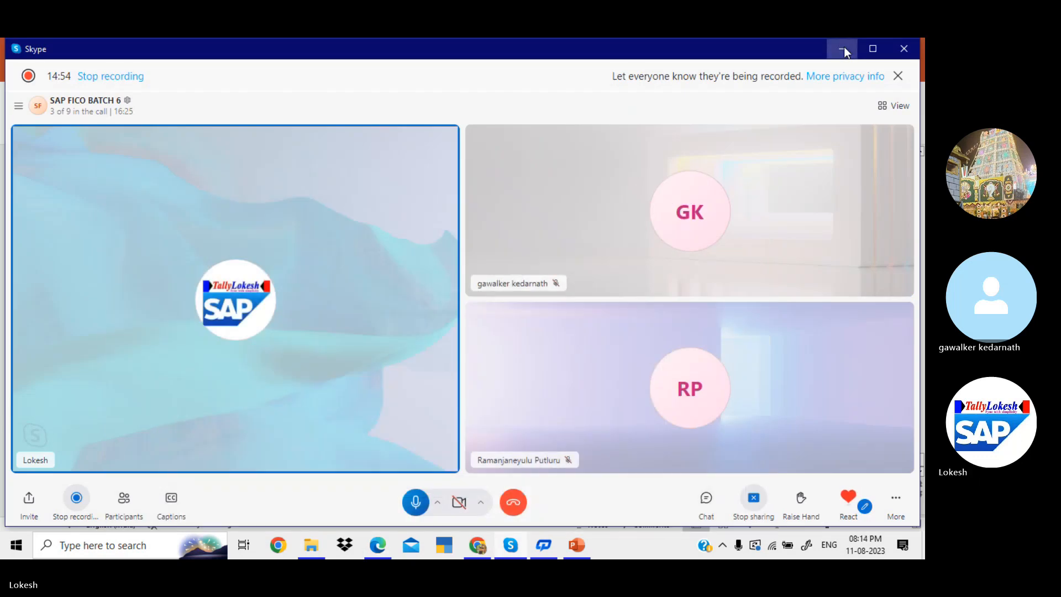
click(845, 52)
click(844, 49)
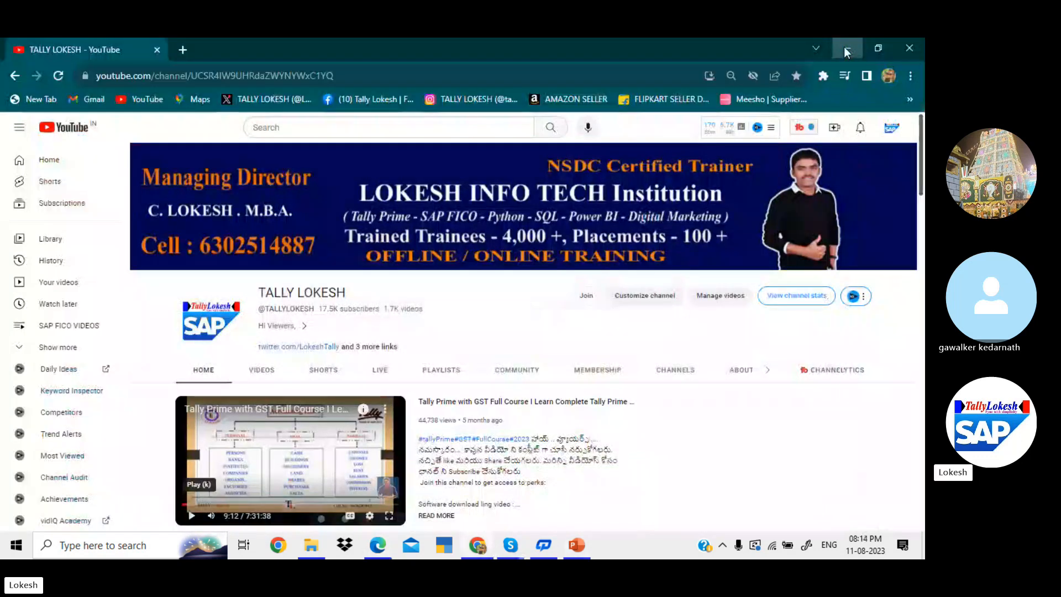
click(845, 49)
click(844, 49)
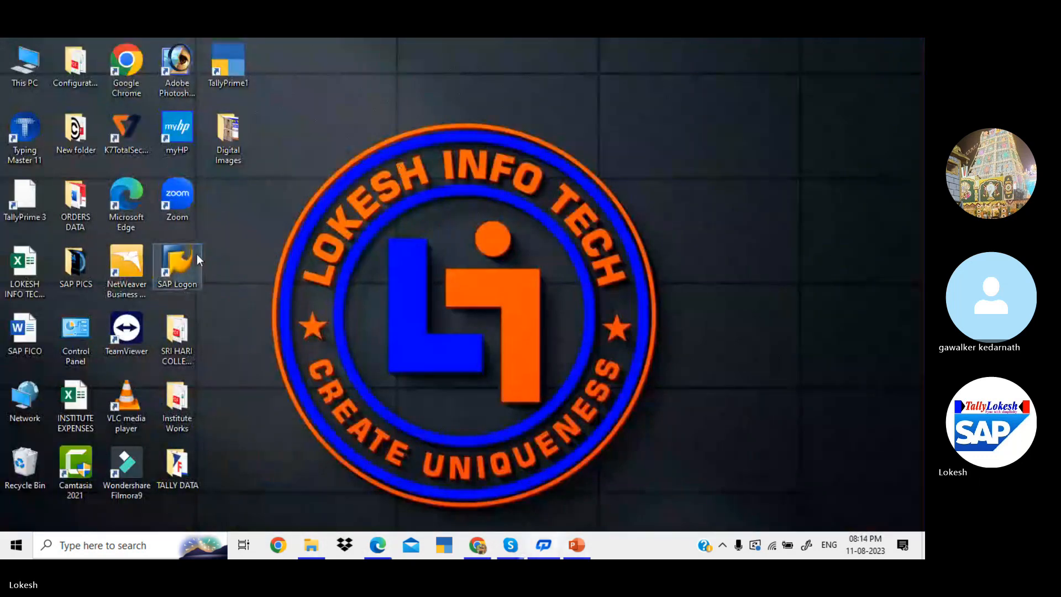
double_click(191, 260)
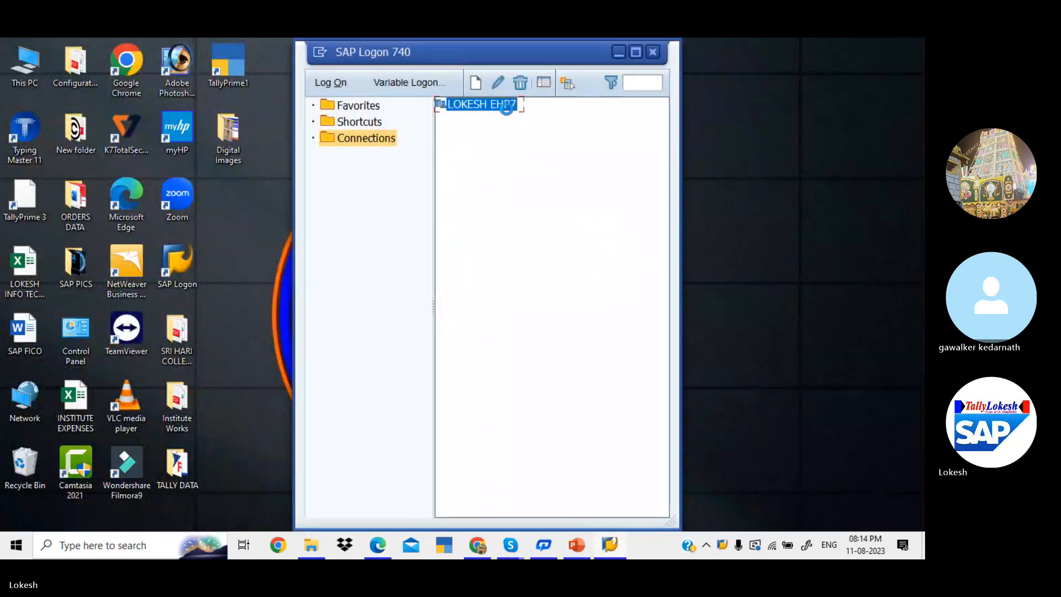
double_click(506, 108)
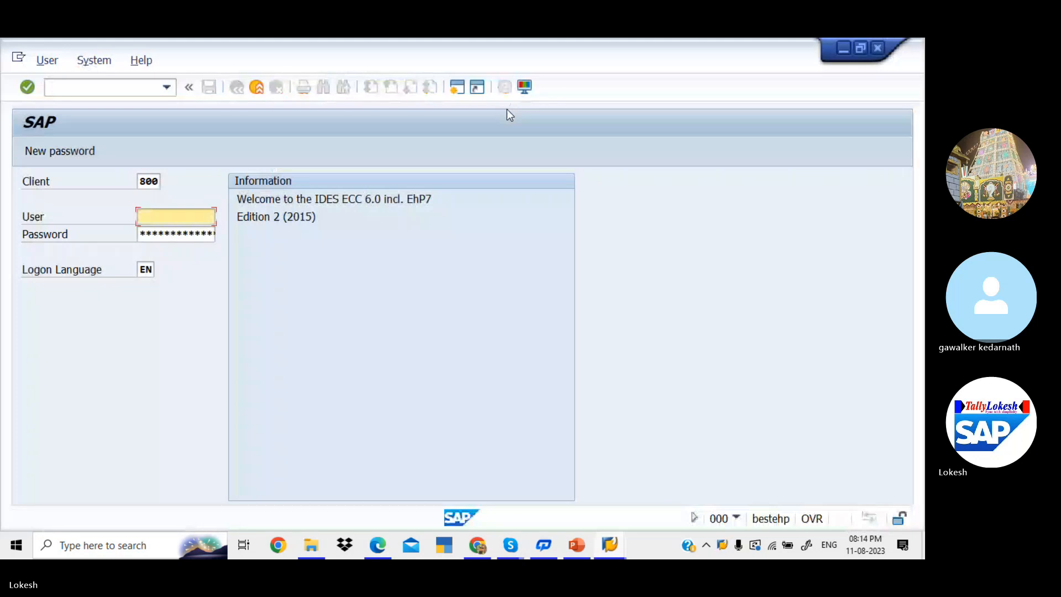
- Log on to client 800 with the user ID and password, continuing this logon and ending any other logons
key(Tab)
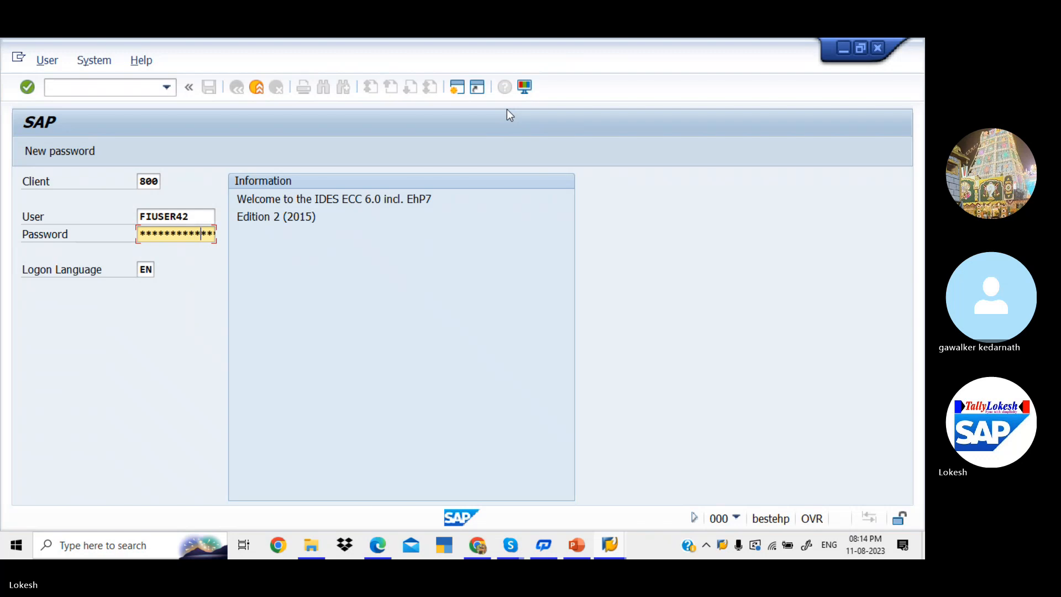
key(Return)
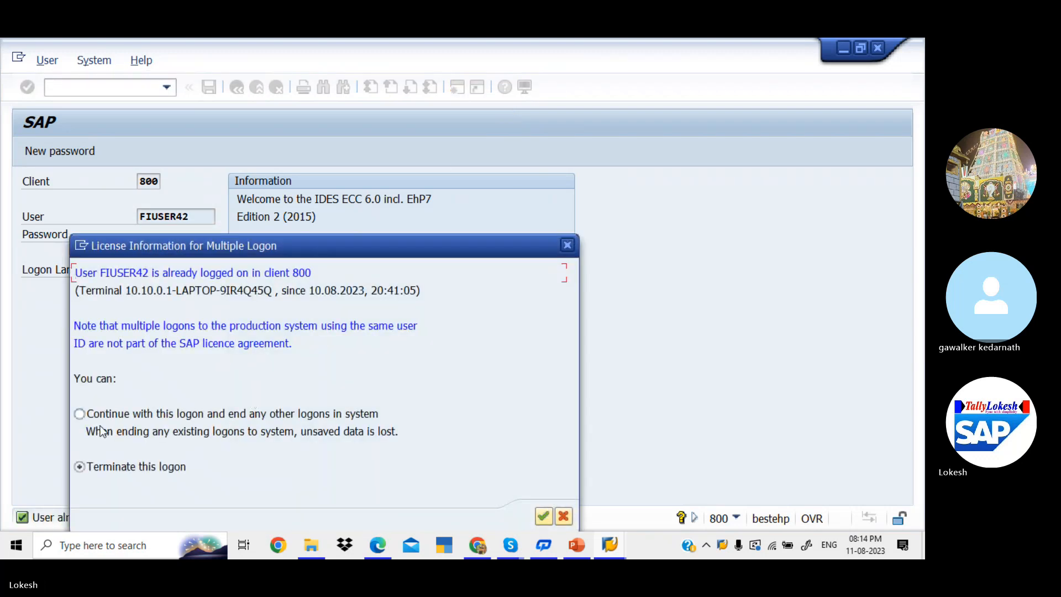
click(88, 417)
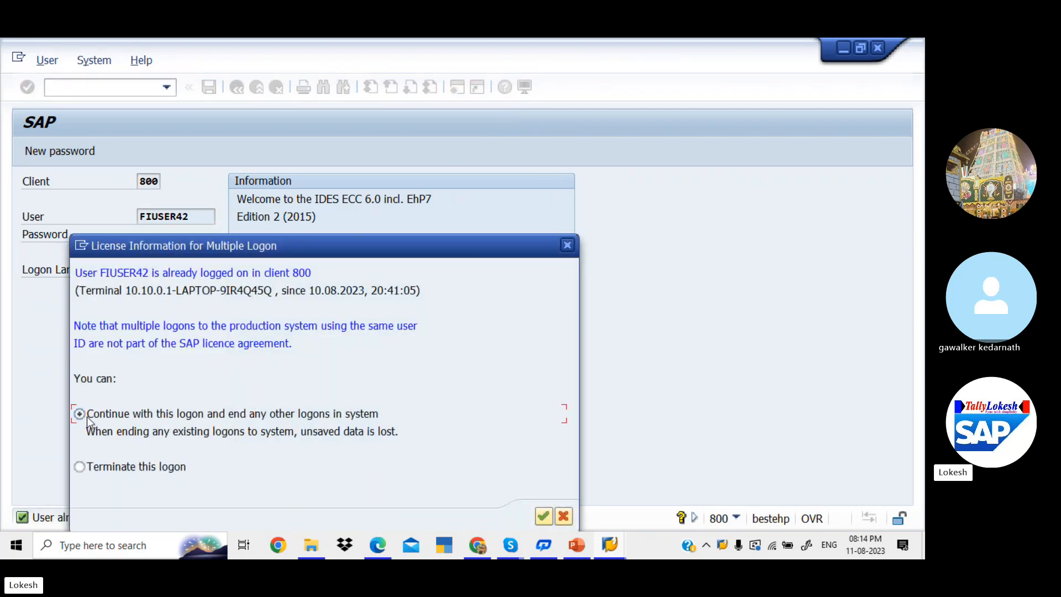
click(543, 516)
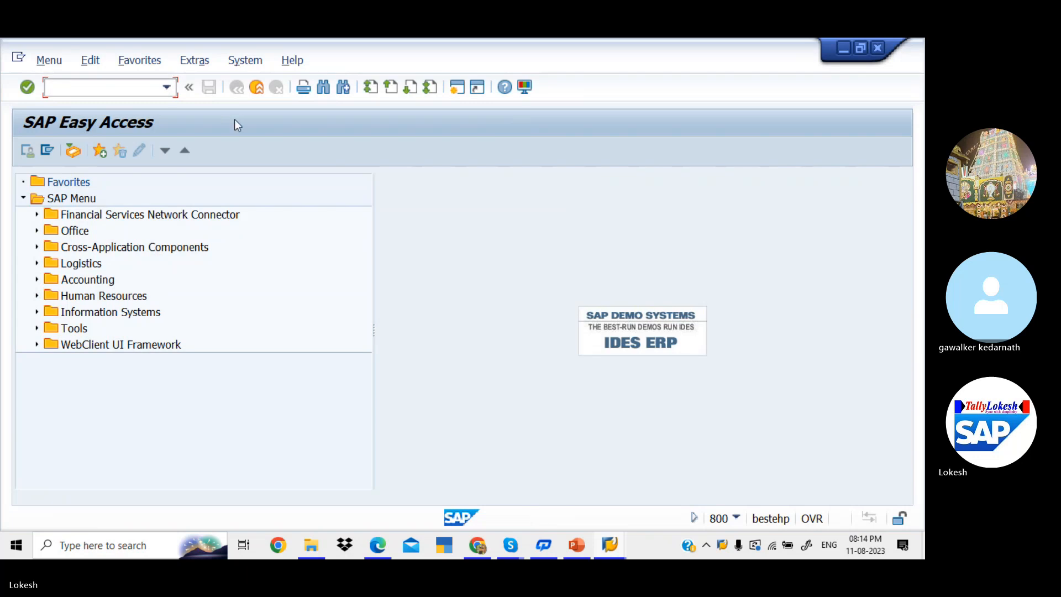
- Switch to the GST configuration PDF and check the transaction code for Define Condition Types
key(alt+Tab)
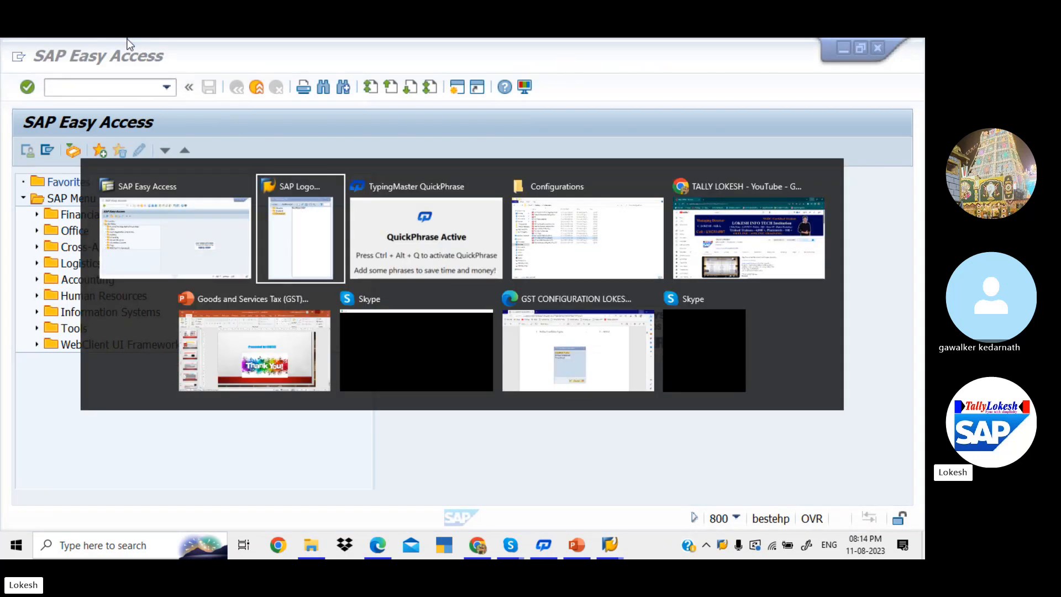
key(alt+Tab)
key(alt+Tab)
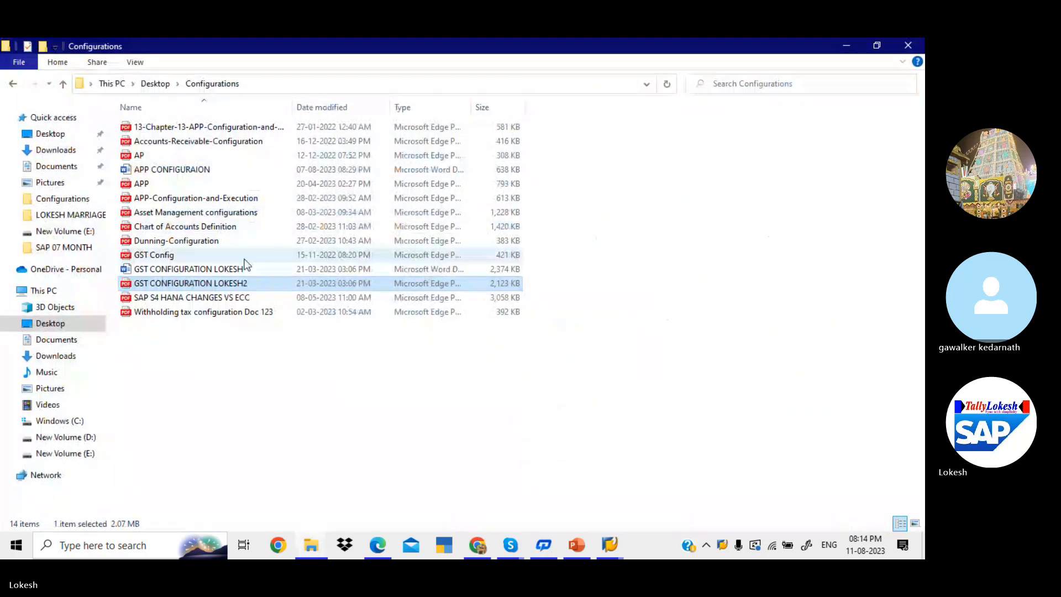
click(387, 552)
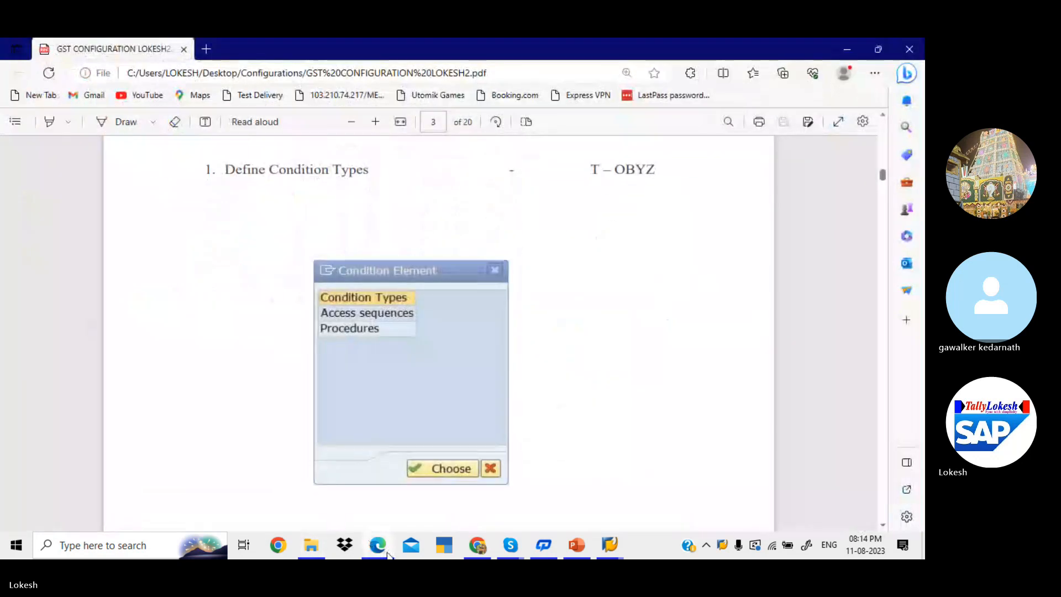
- Return to SAP, run transaction OBYZ and open the Condition Types overview
key(alt+Tab)
key(alt+Tab)
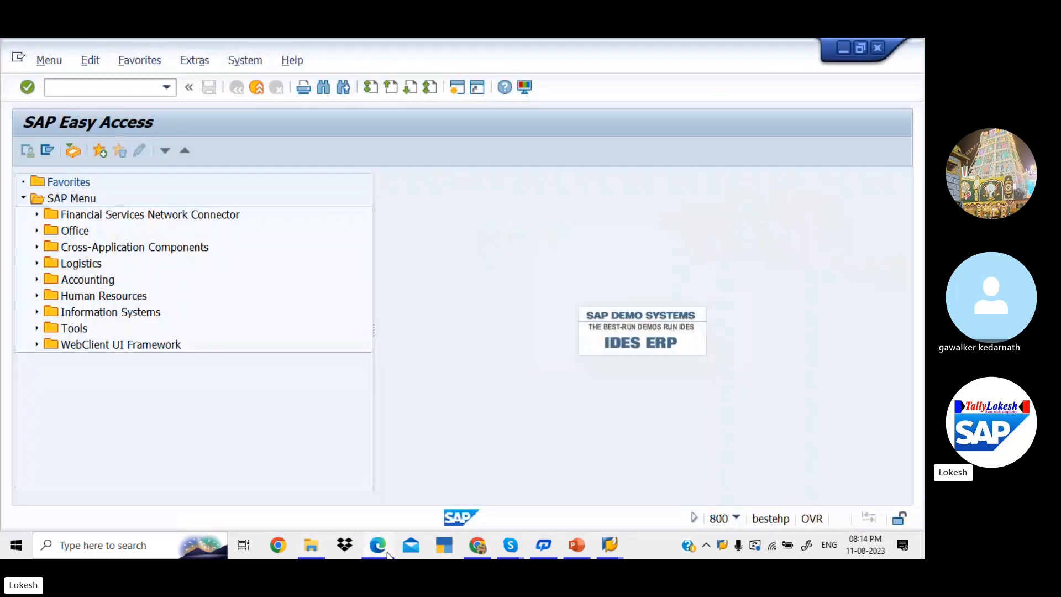
text(OBYZ)
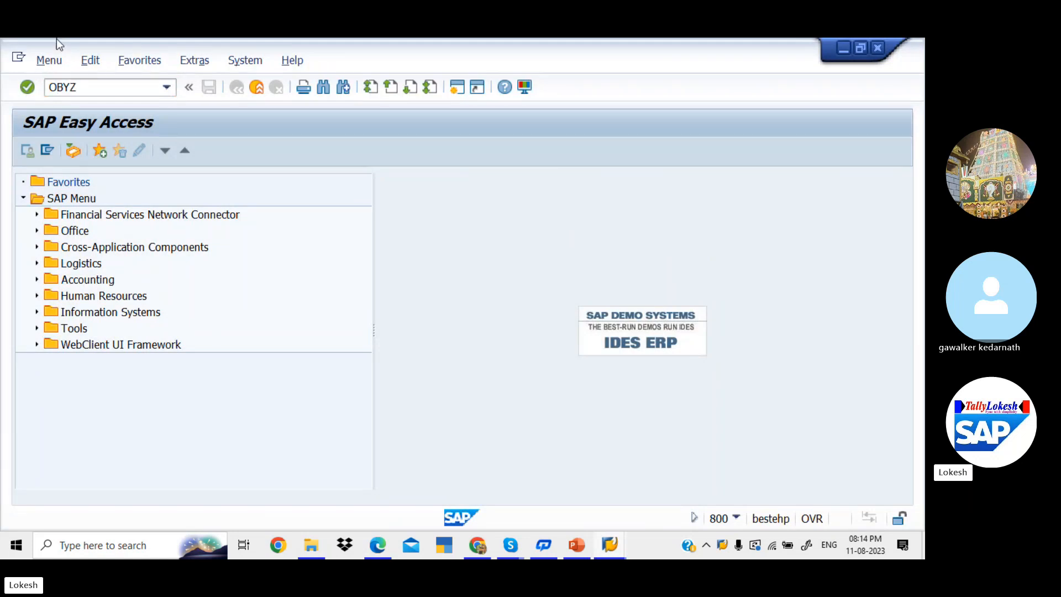
key(Return)
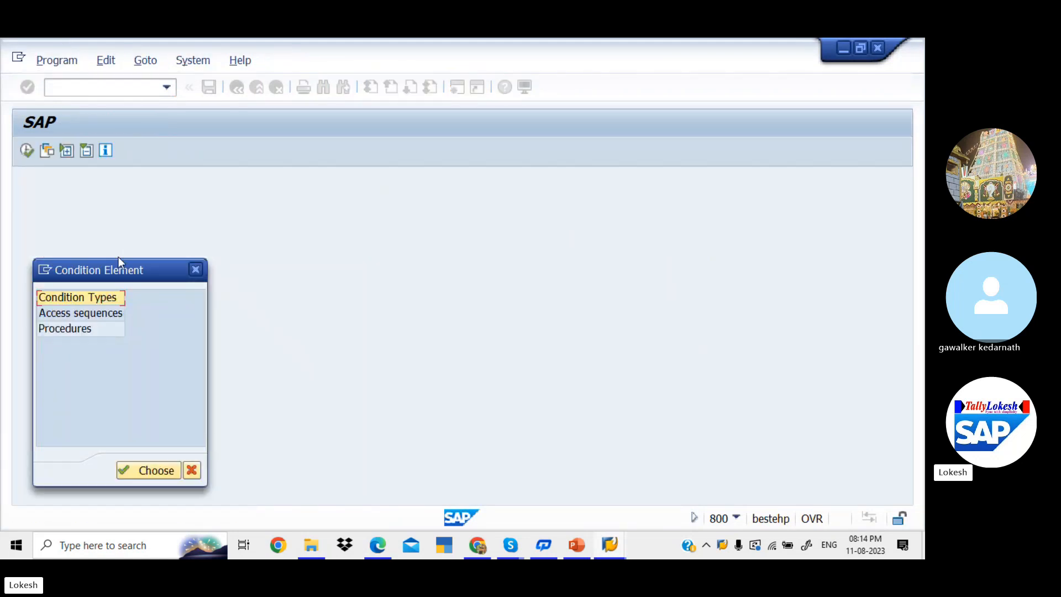
double_click(104, 297)
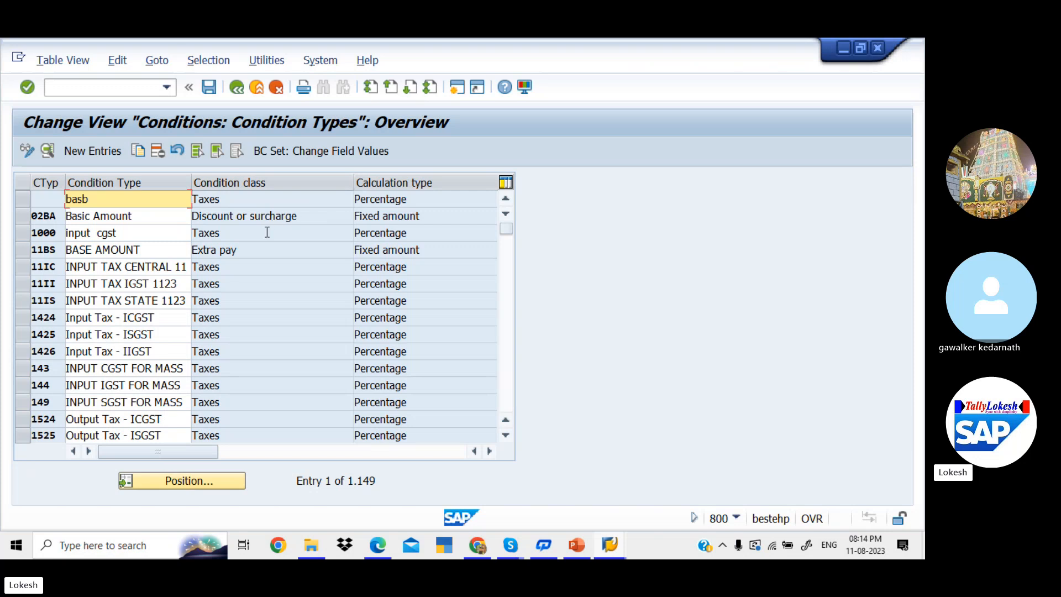
- Review the details of condition type 11IC, return to the overview and start a new condition type entry
double_click(264, 266)
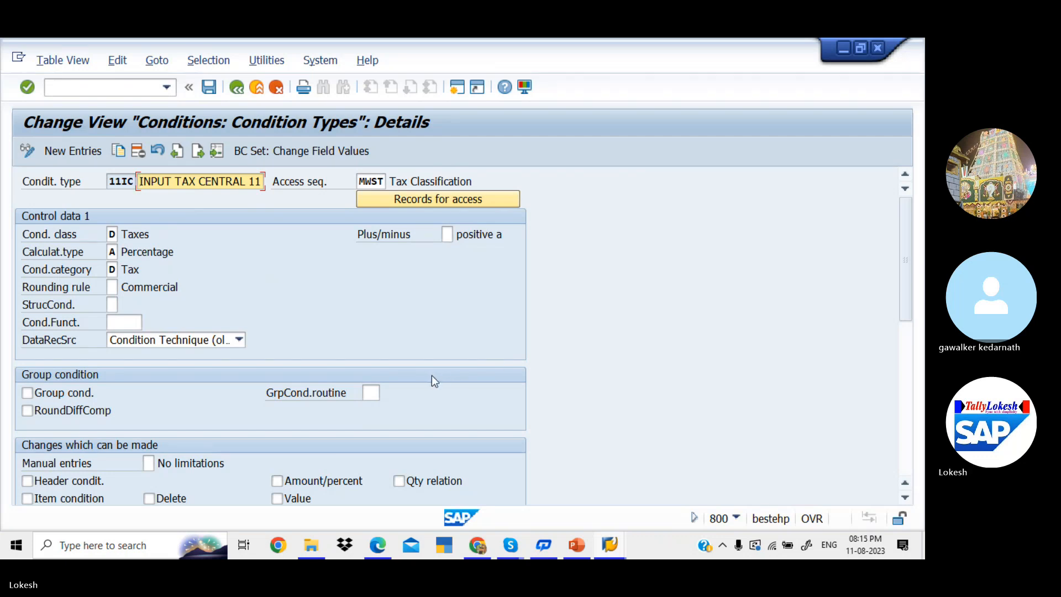
click(237, 87)
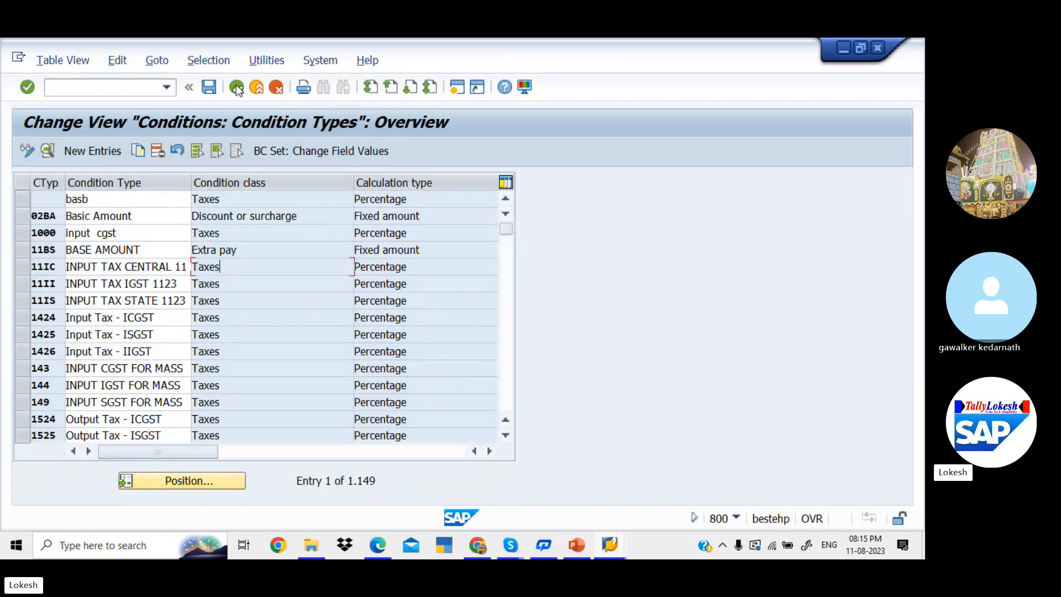
click(101, 157)
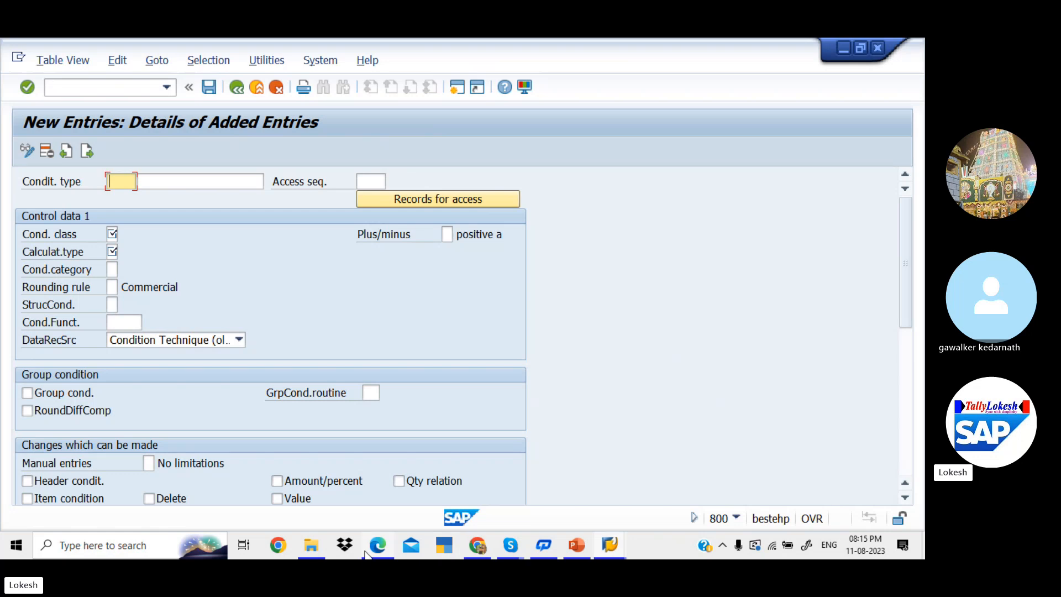
- Open the With Holding Tax workbook from the SAP NEW NOTES folder under SAP DATA on drive E
mouse_move(315, 552)
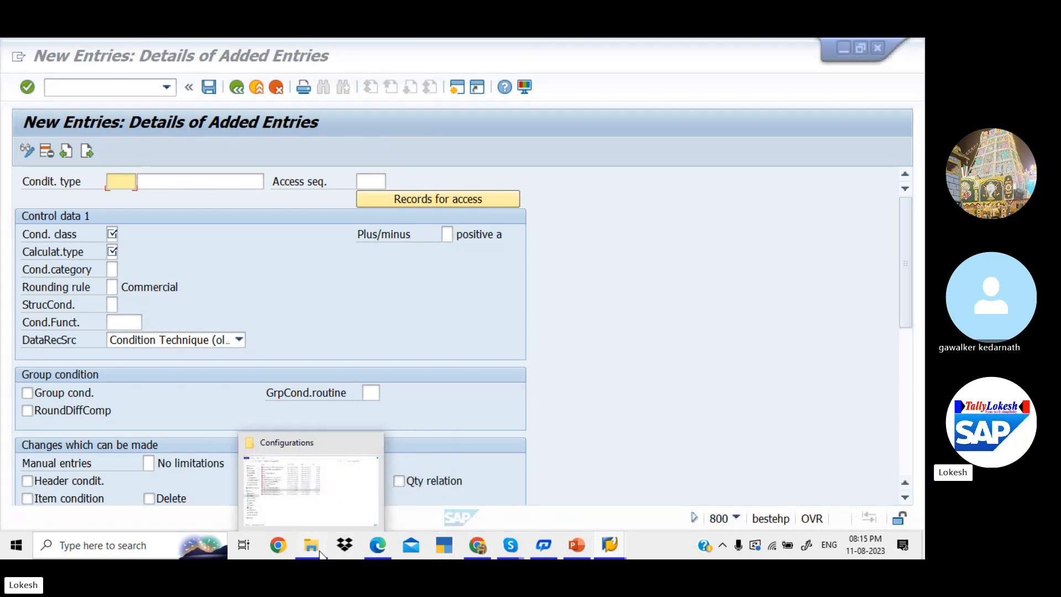
click(320, 553)
click(98, 449)
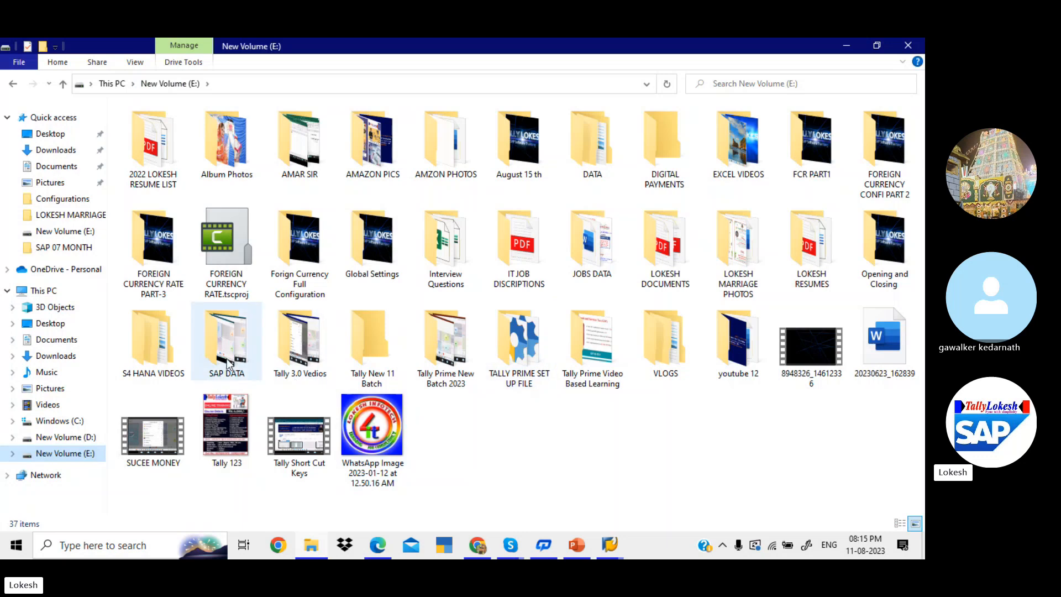
double_click(228, 364)
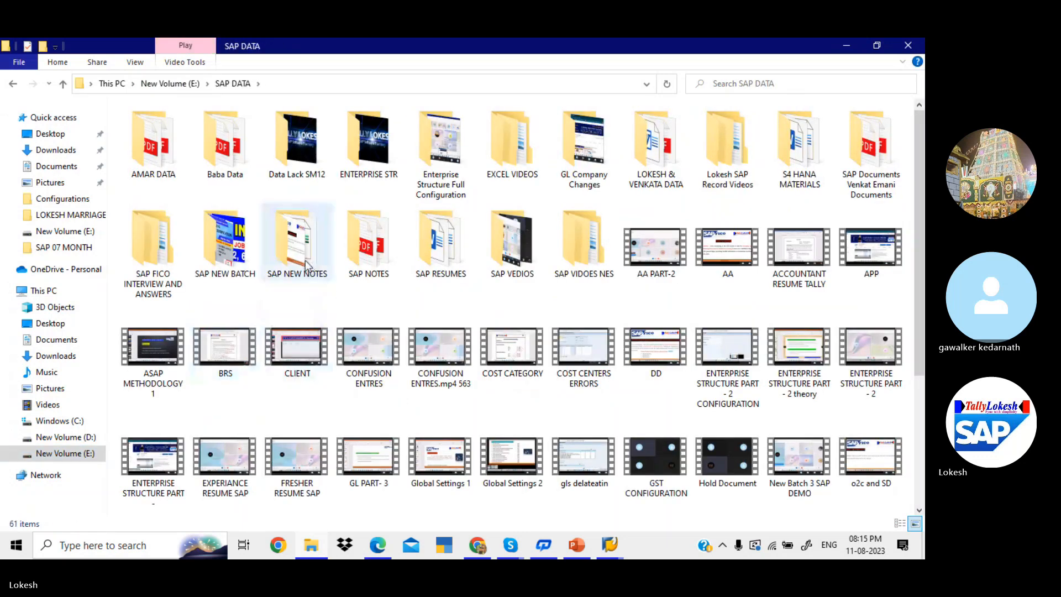
double_click(306, 266)
click(645, 433)
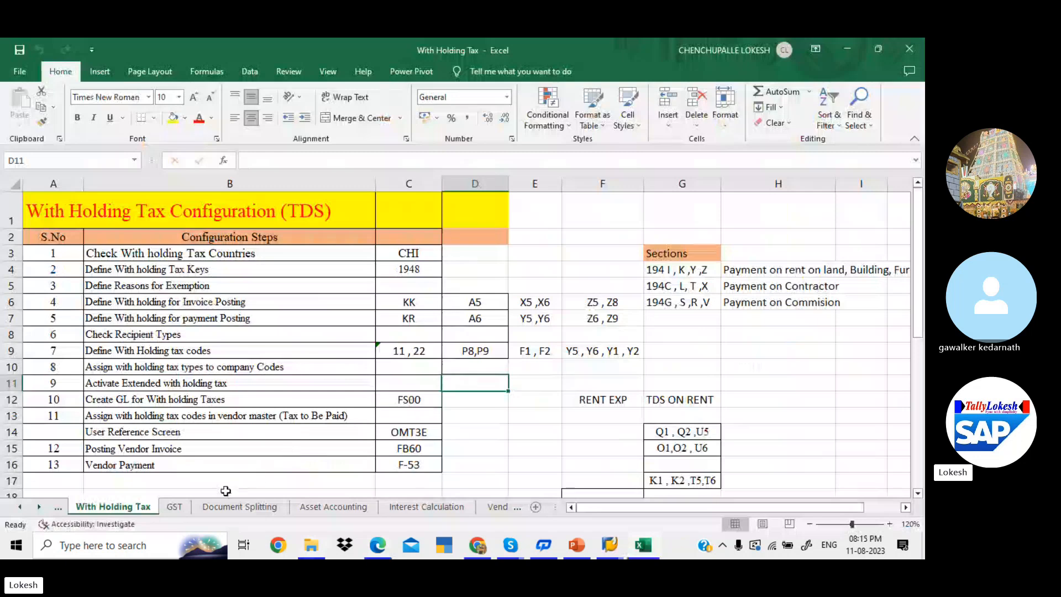
- Open the GST sheet and insert a blank column before column D, ready for the new codes
click(176, 507)
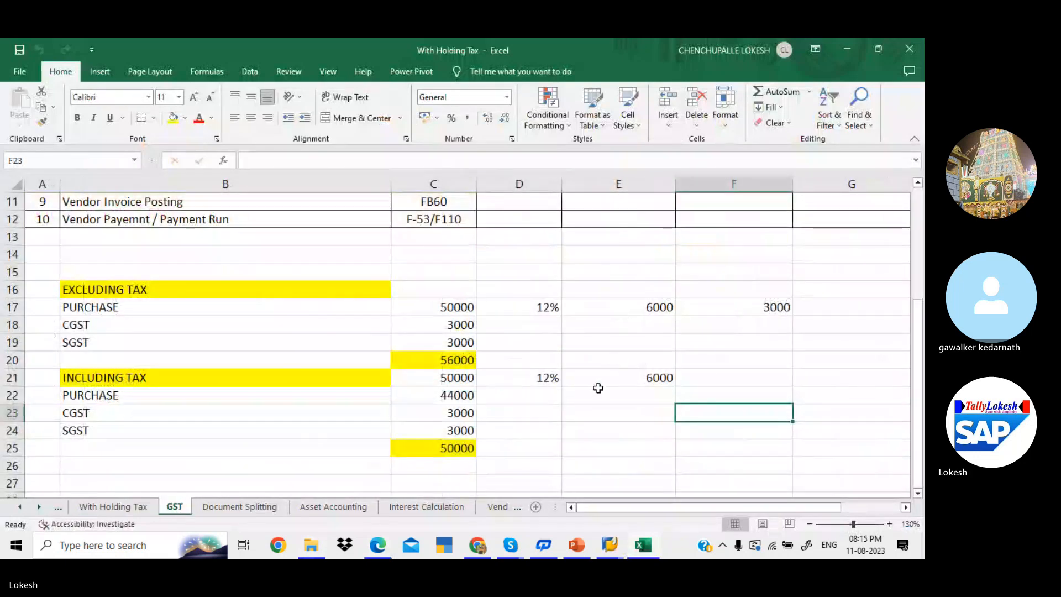
drag(918, 386, 920, 276)
click(524, 184)
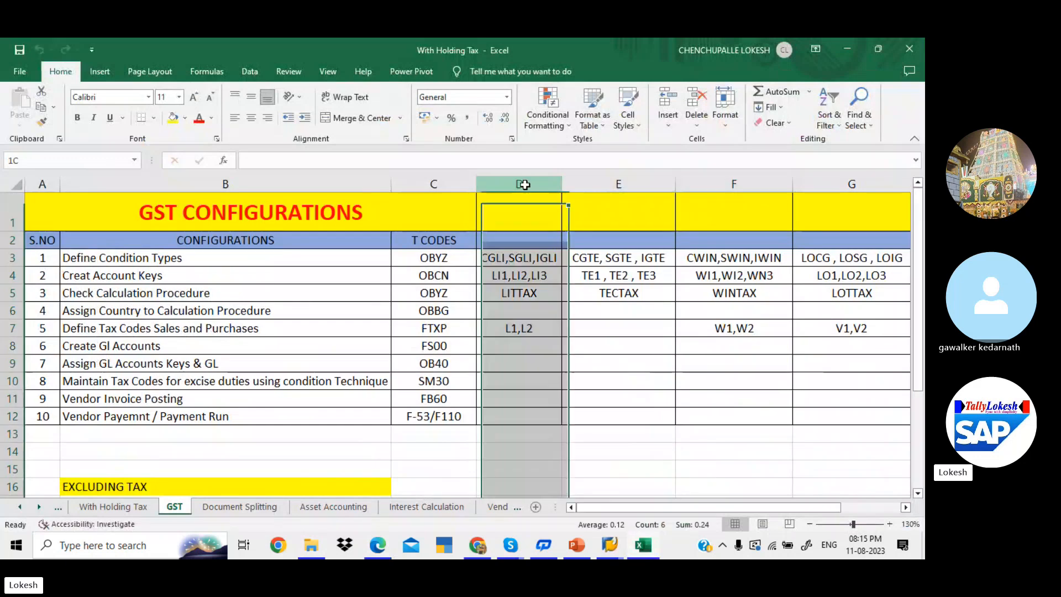
right_click(525, 185)
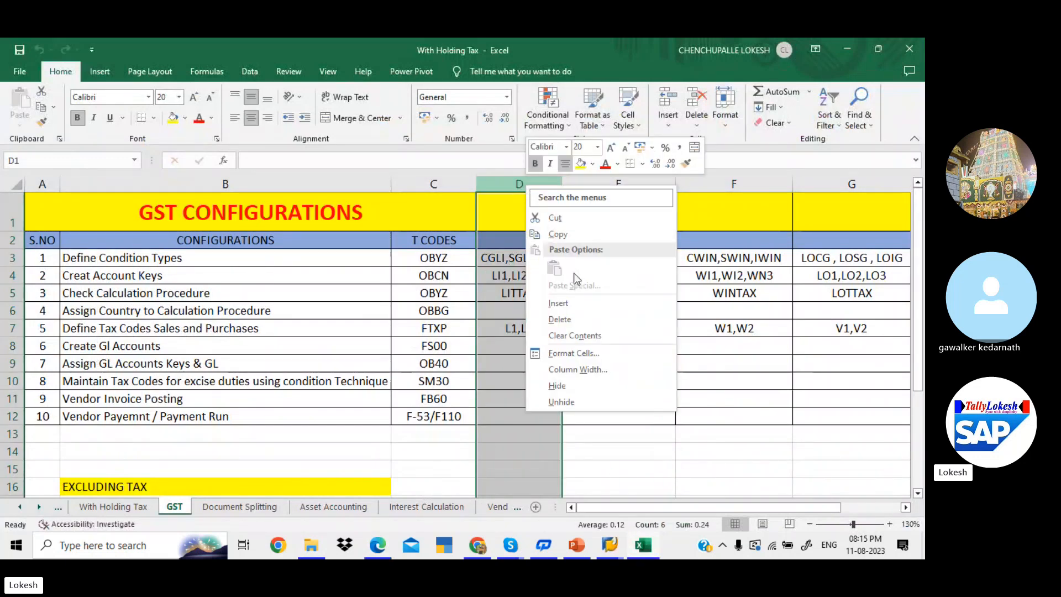
click(580, 303)
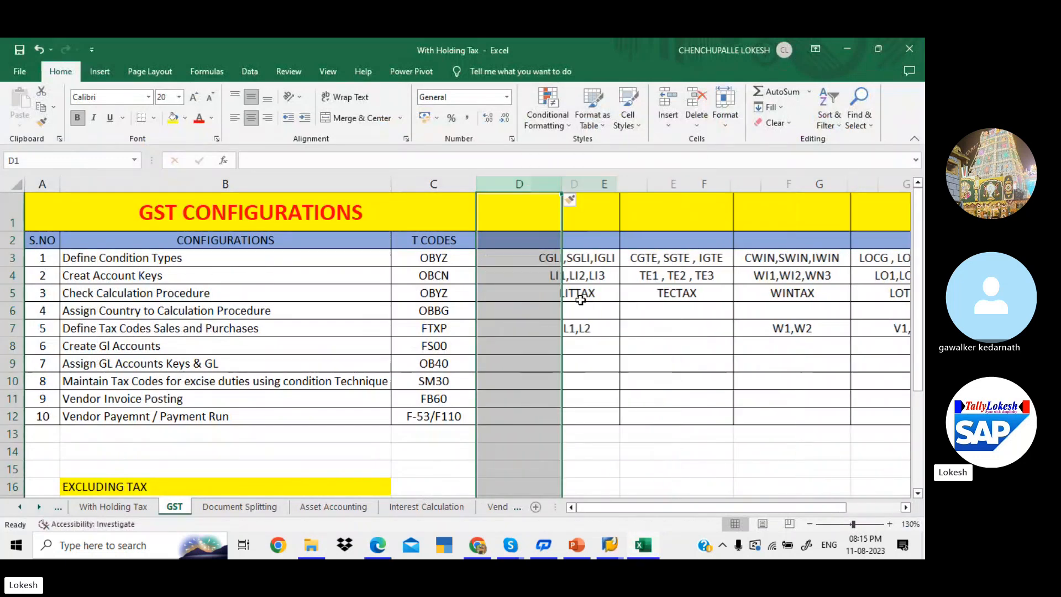
click(509, 258)
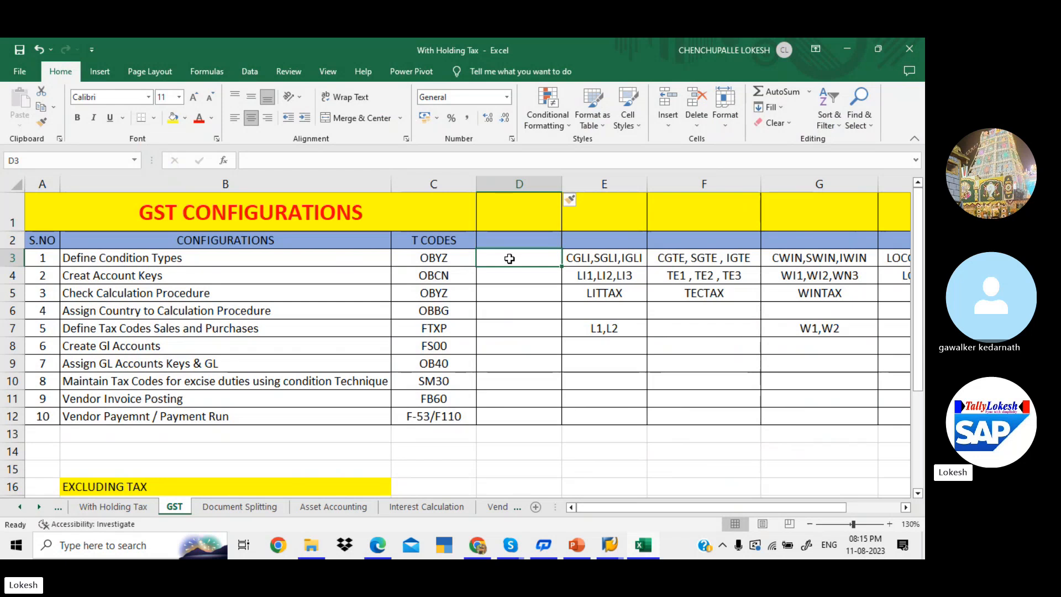
- Switch to the new entry in SAP and enter condition type CGSK with the description KED INPUT CGST
key(alt+Tab)
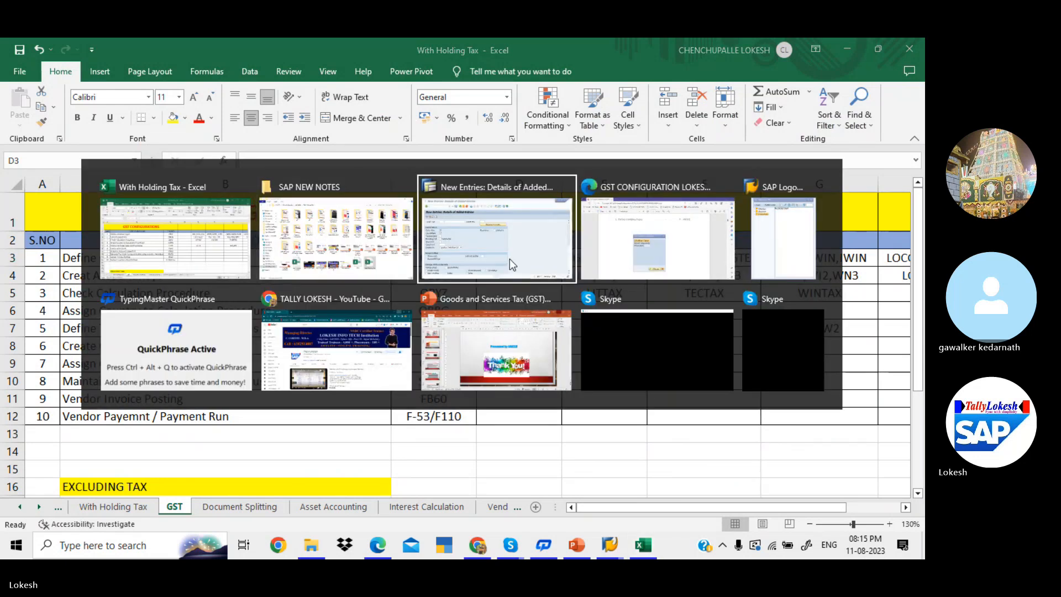
click(510, 259)
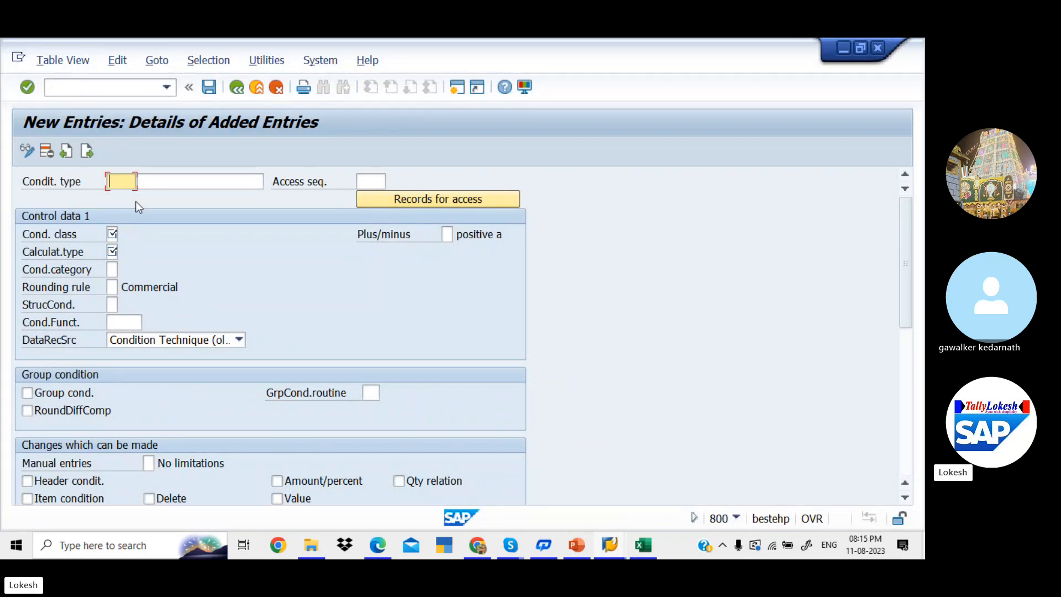
text(C)
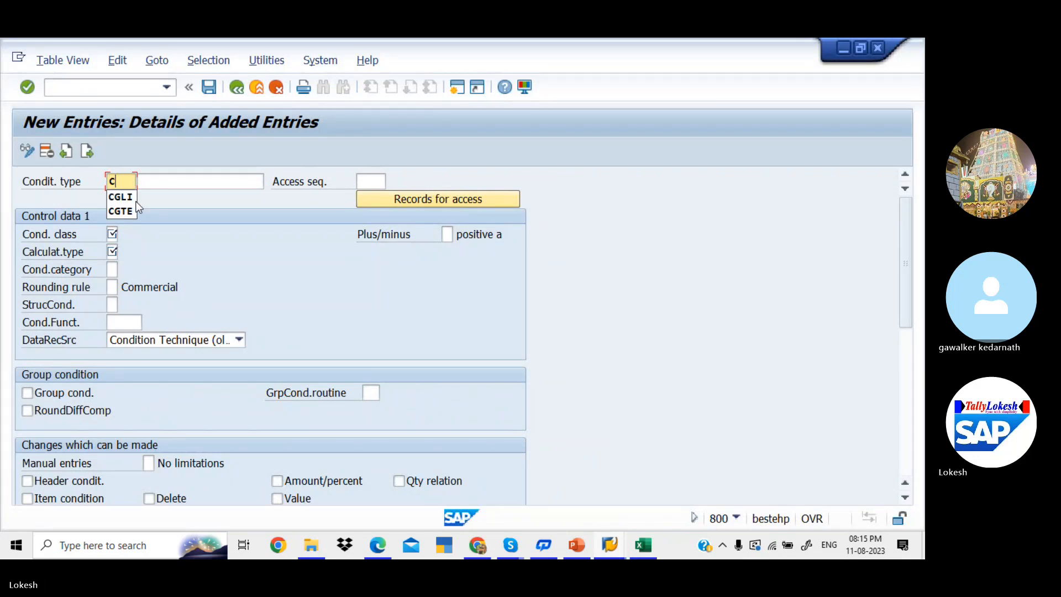
text(GST)
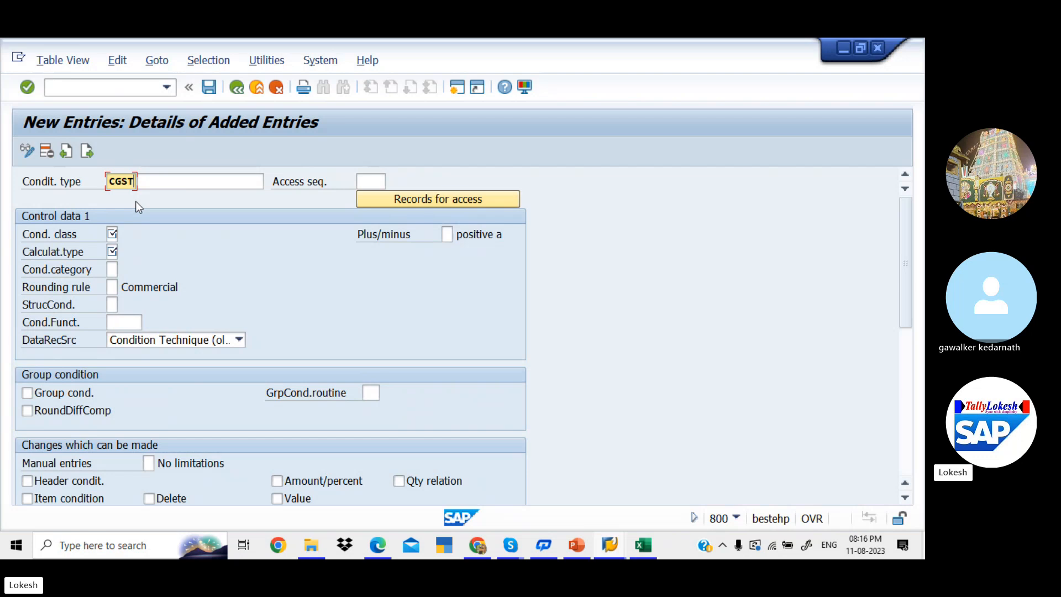
key(BackSpace)
text(K)
click(170, 181)
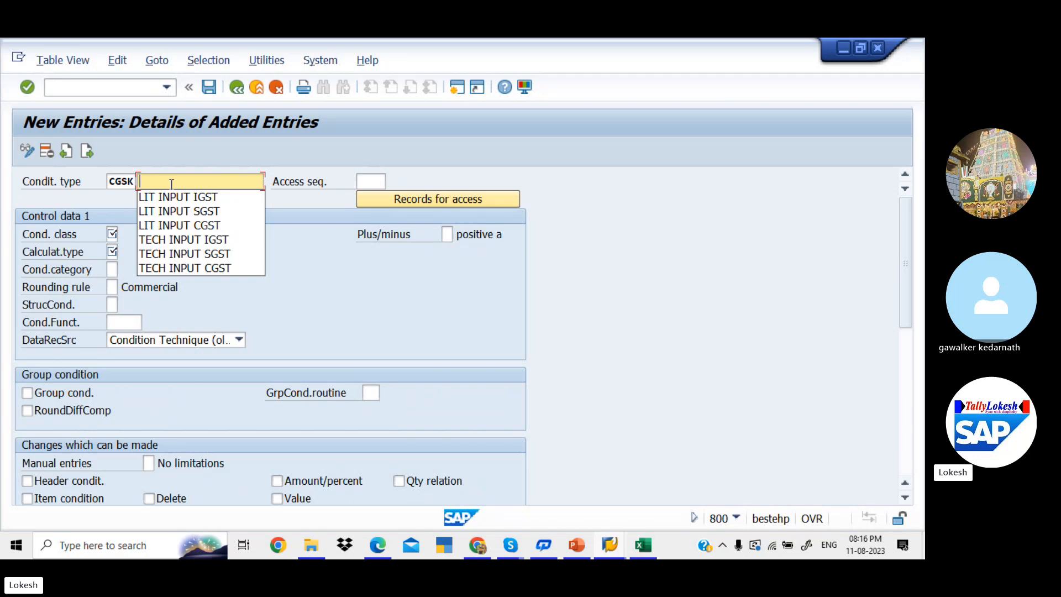
text(KED)
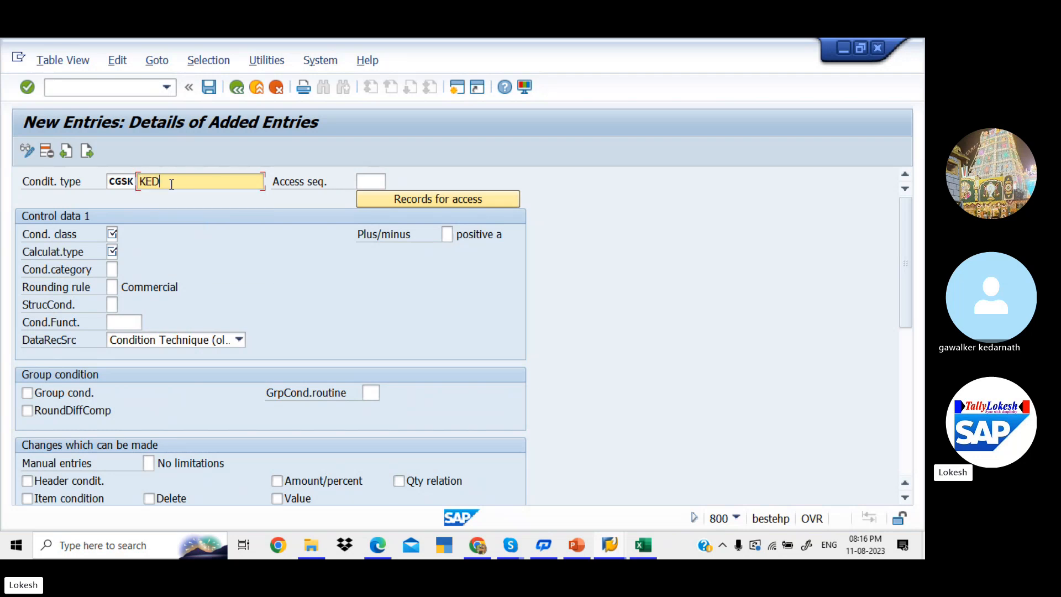
text( INPUT CGST)
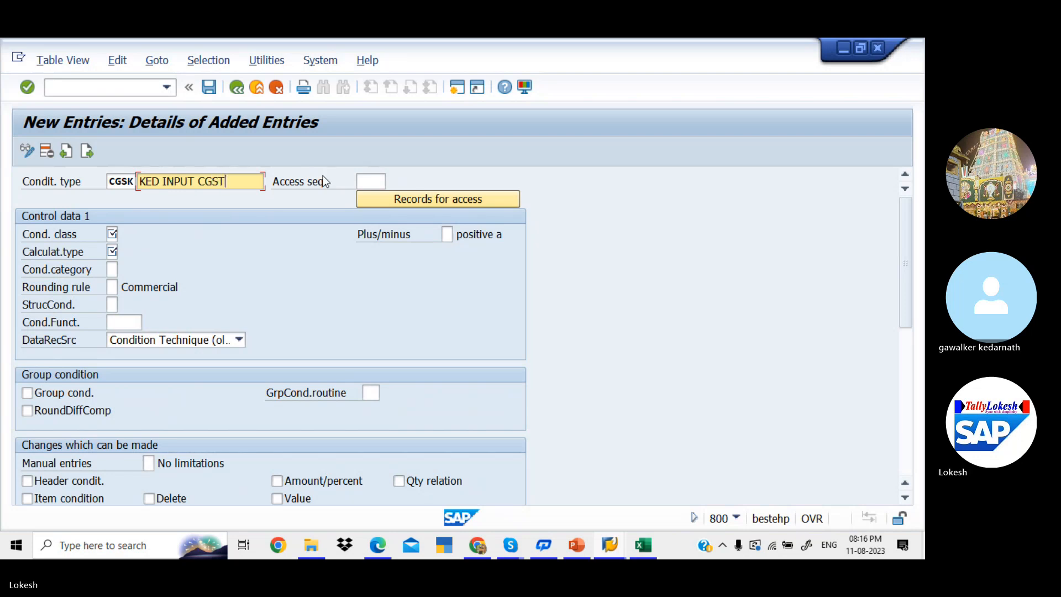
- Choose MWST (Tax Classification) as the access sequence for condition type CGSK
click(360, 181)
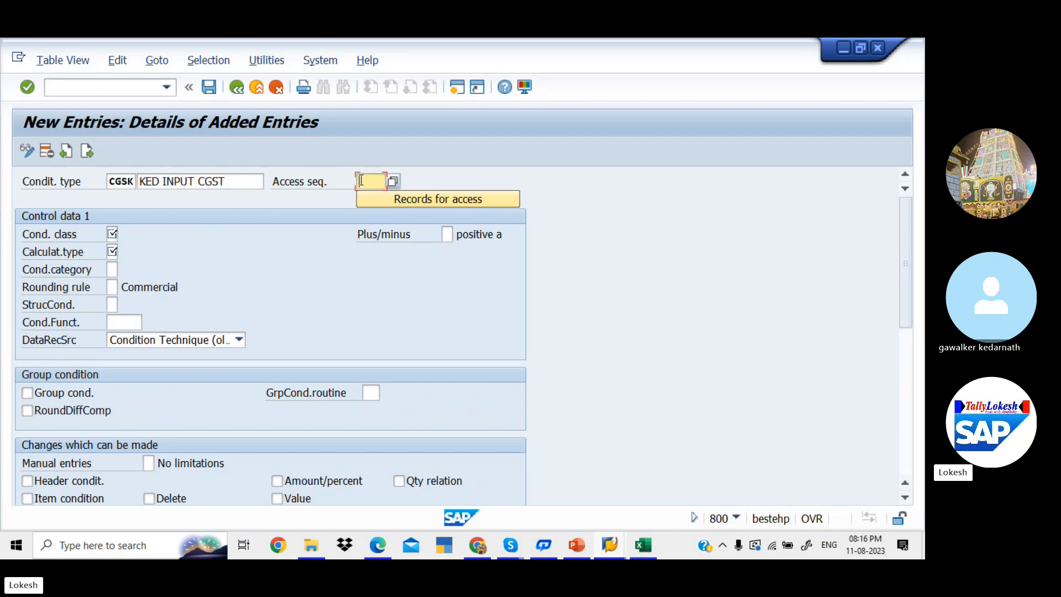
click(393, 182)
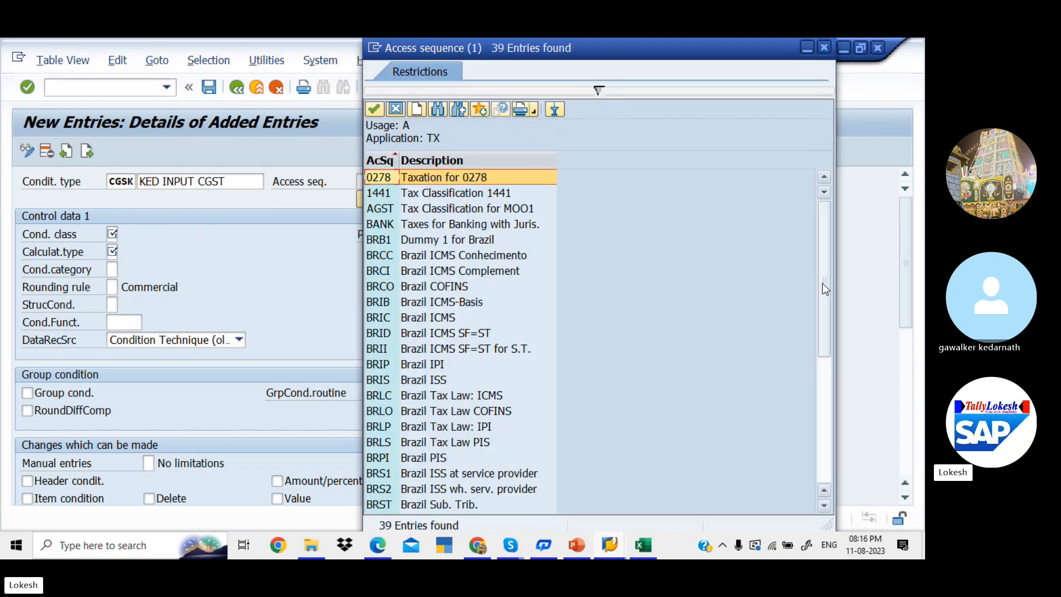
drag(823, 284, 821, 411)
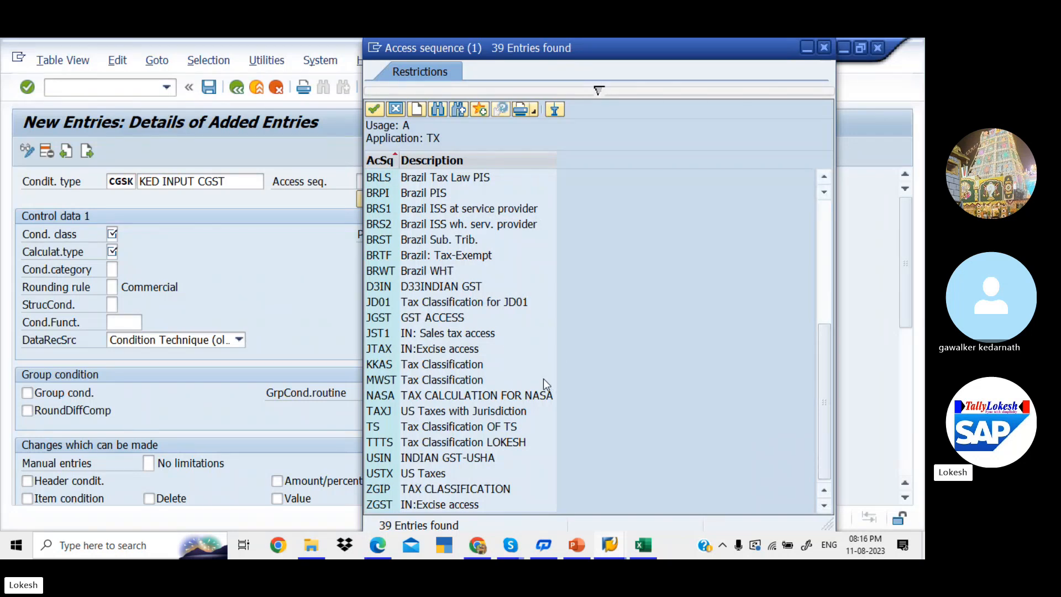
click(439, 381)
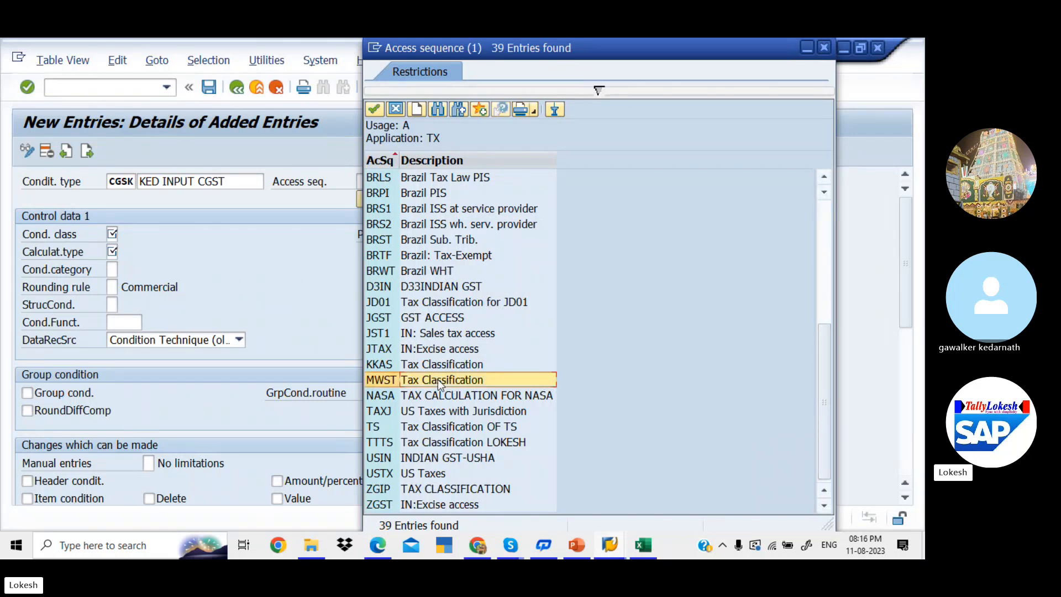
double_click(439, 381)
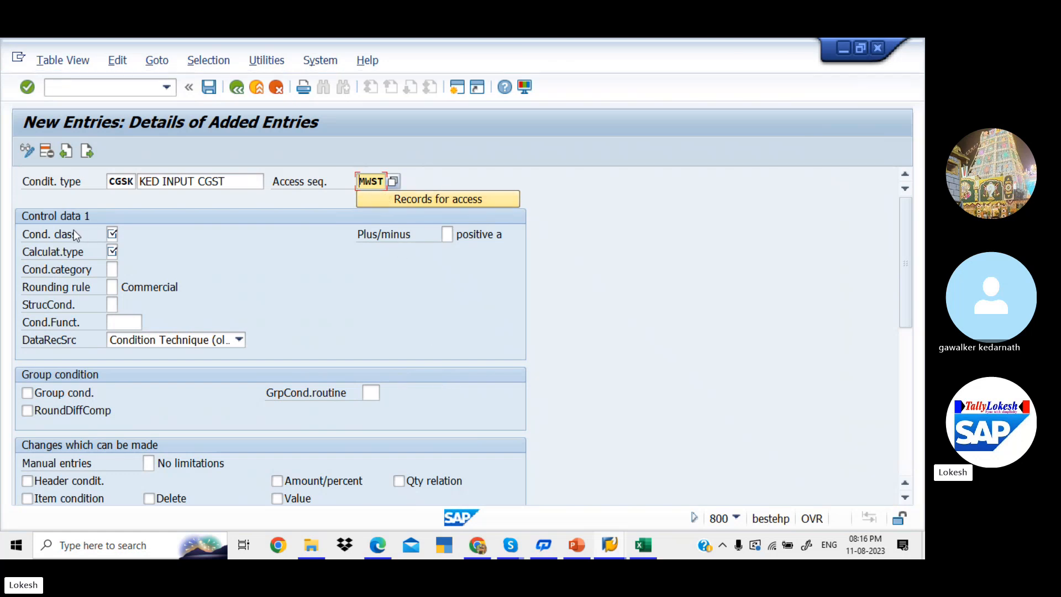
- Set the condition class to D (Taxes), calculation type to A (Percentage) and condition category to D (Tax)
click(113, 233)
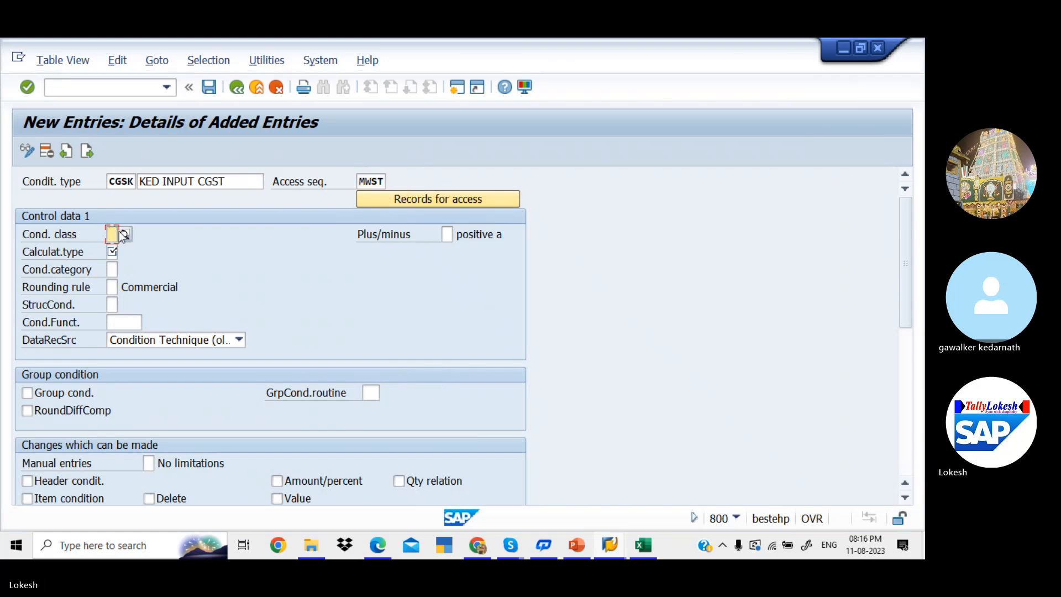
click(125, 233)
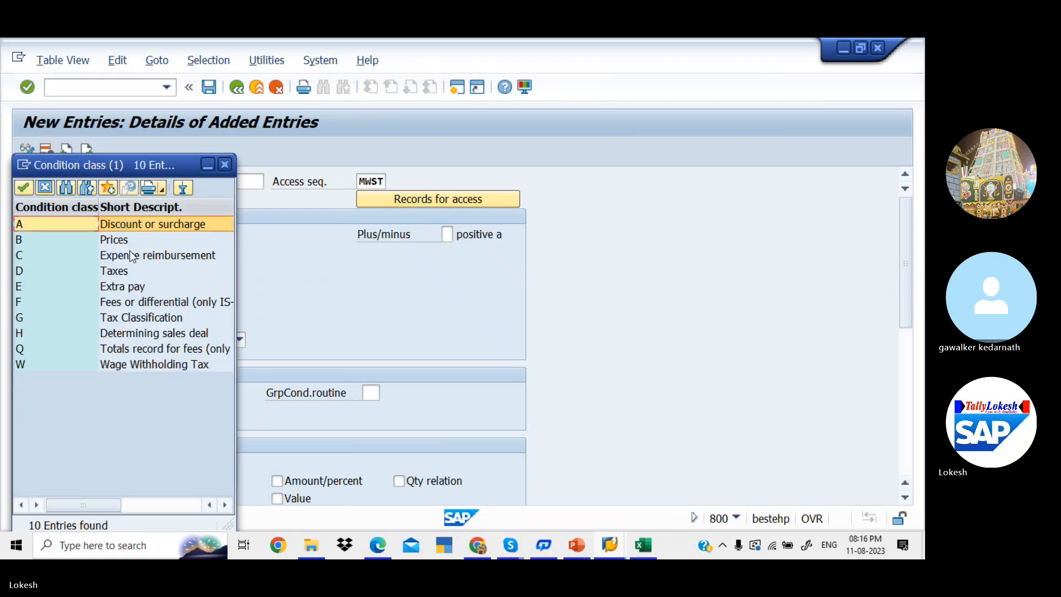
double_click(121, 270)
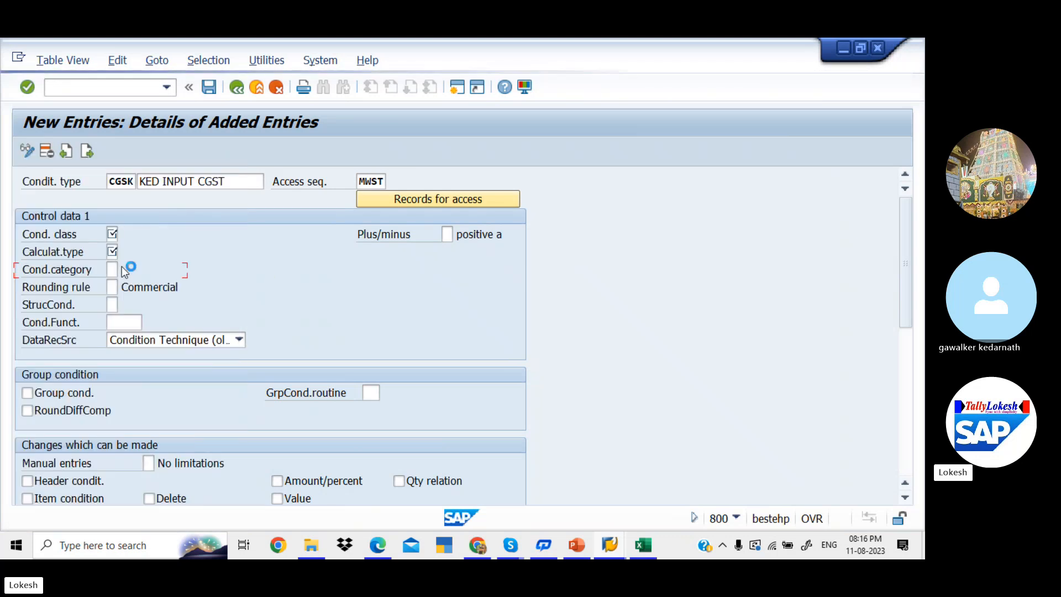
click(111, 252)
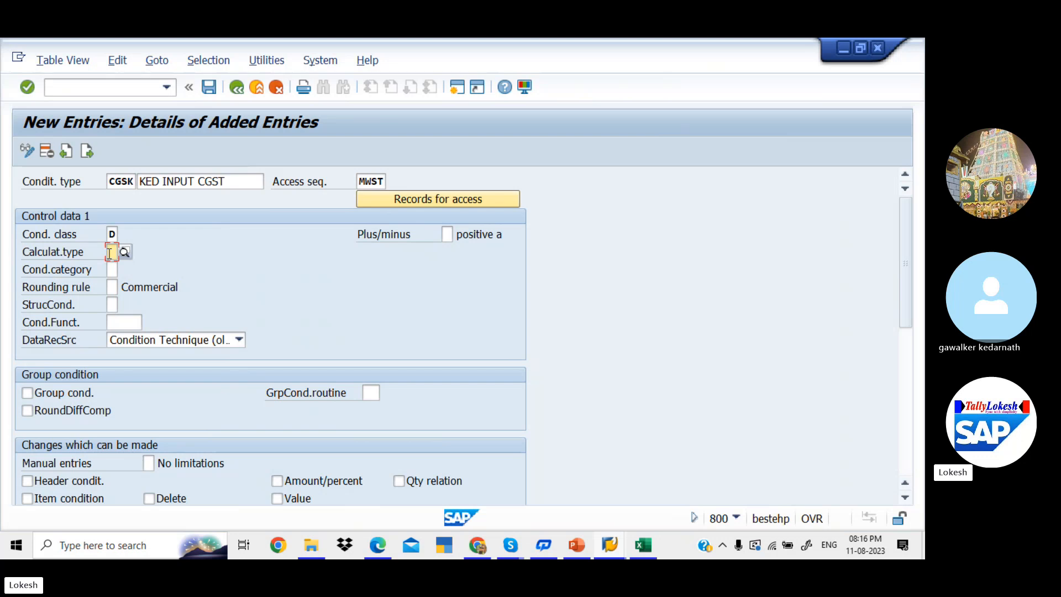
click(124, 253)
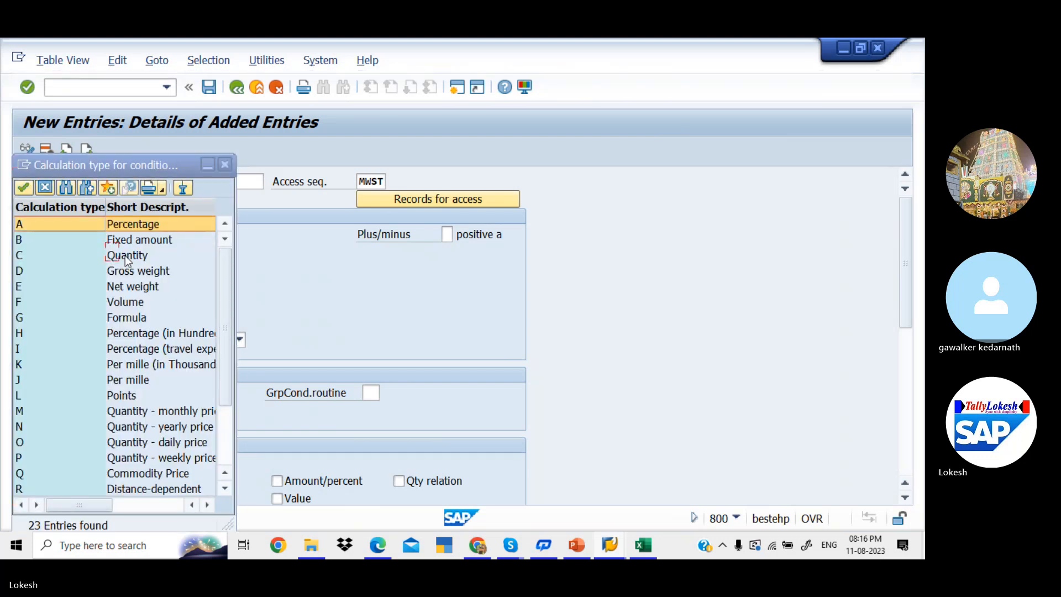
double_click(163, 225)
click(112, 268)
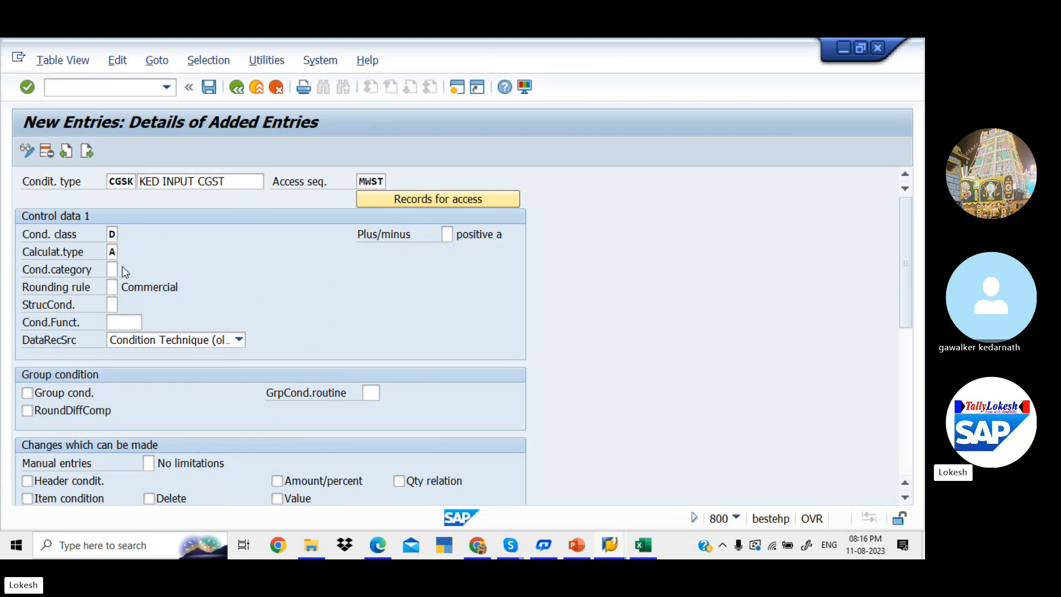
click(125, 269)
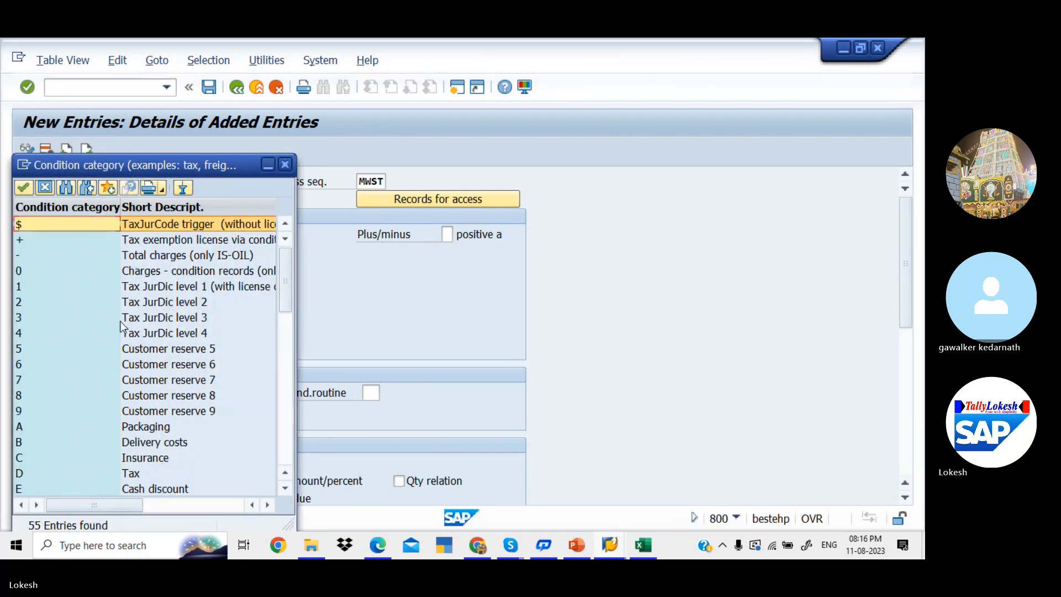
double_click(123, 473)
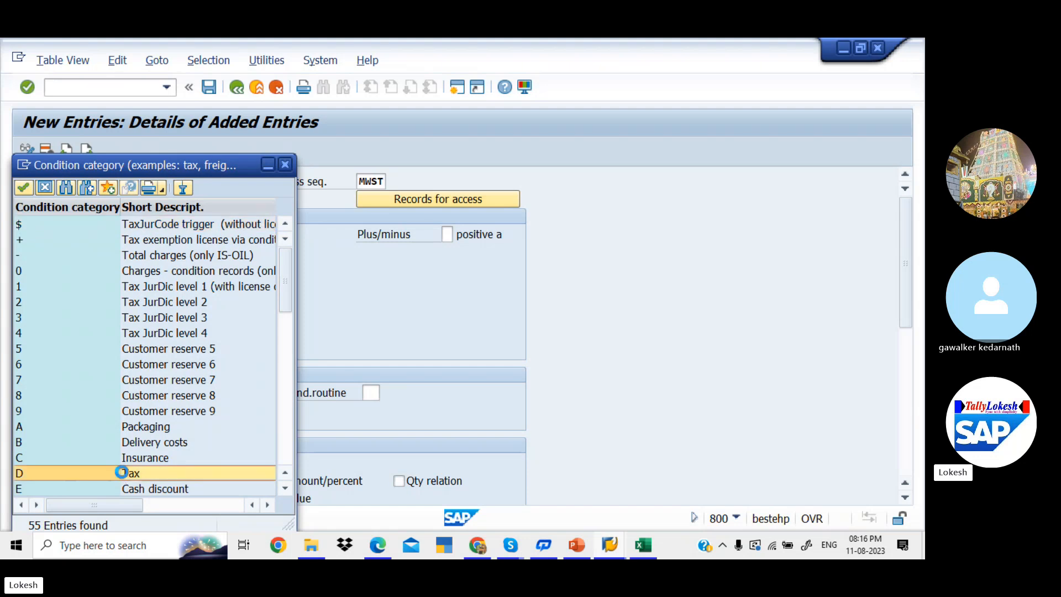
- Compare the entry with the CWIN example in the GST configuration PDF and save the CGSK condition type in SAP
key(alt+Tab)
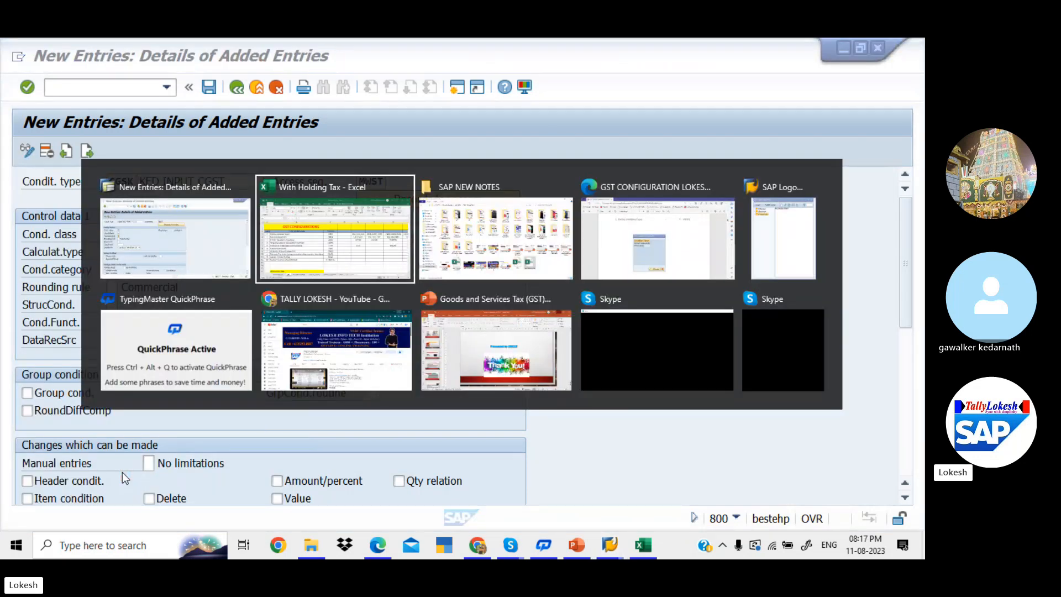
key(alt+Tab)
key(alt+Tab)
scroll(123, 474, down, 10)
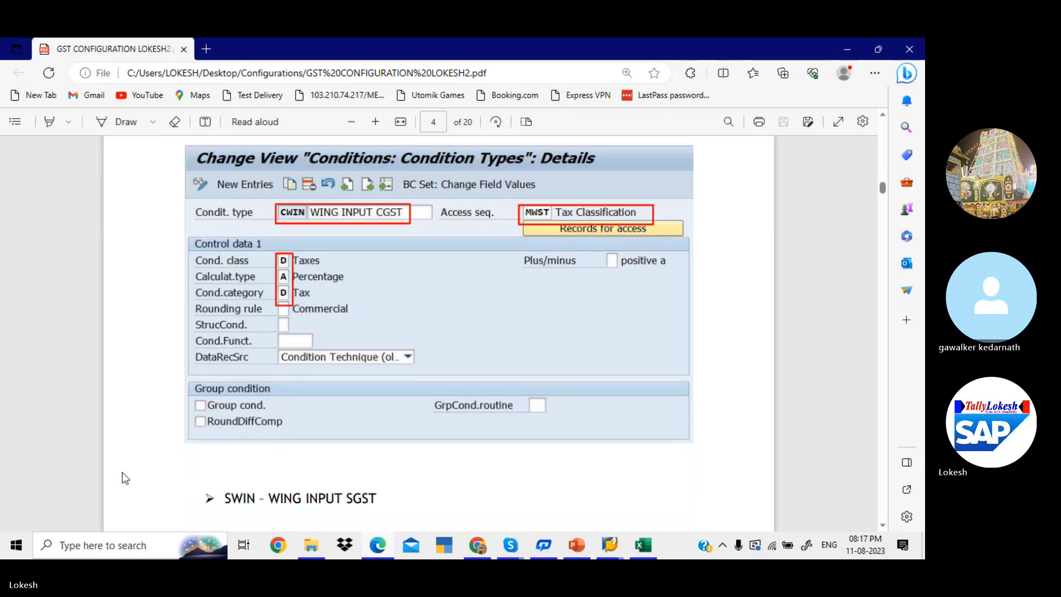
key(alt+Tab)
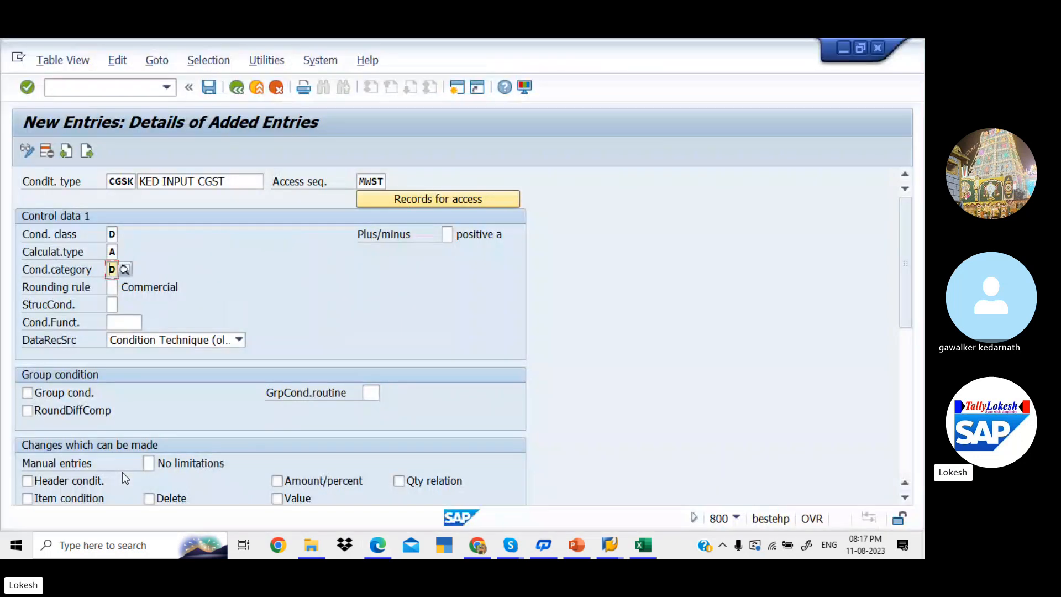
click(213, 90)
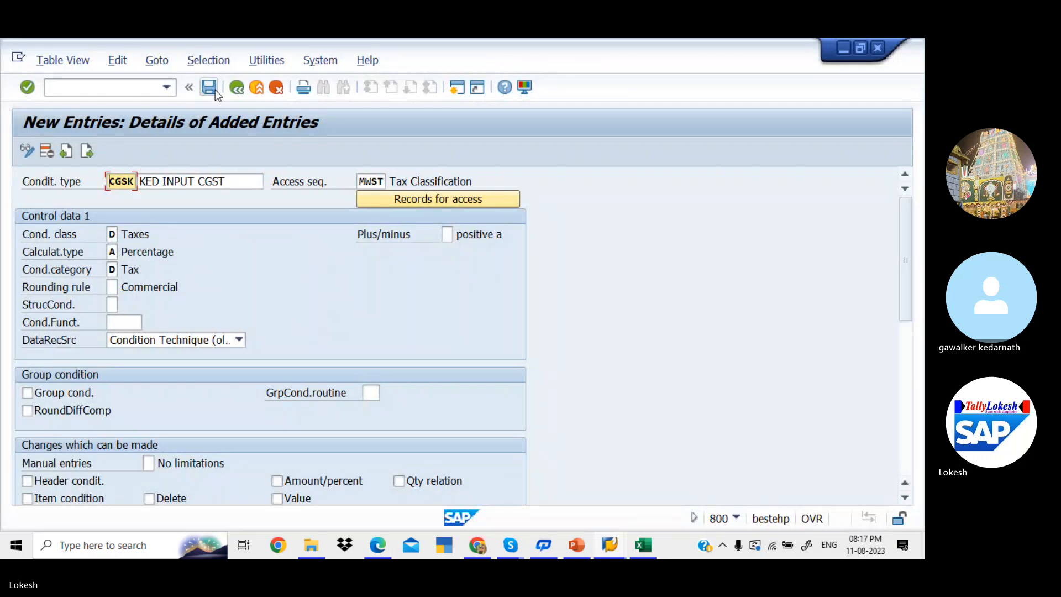
click(214, 89)
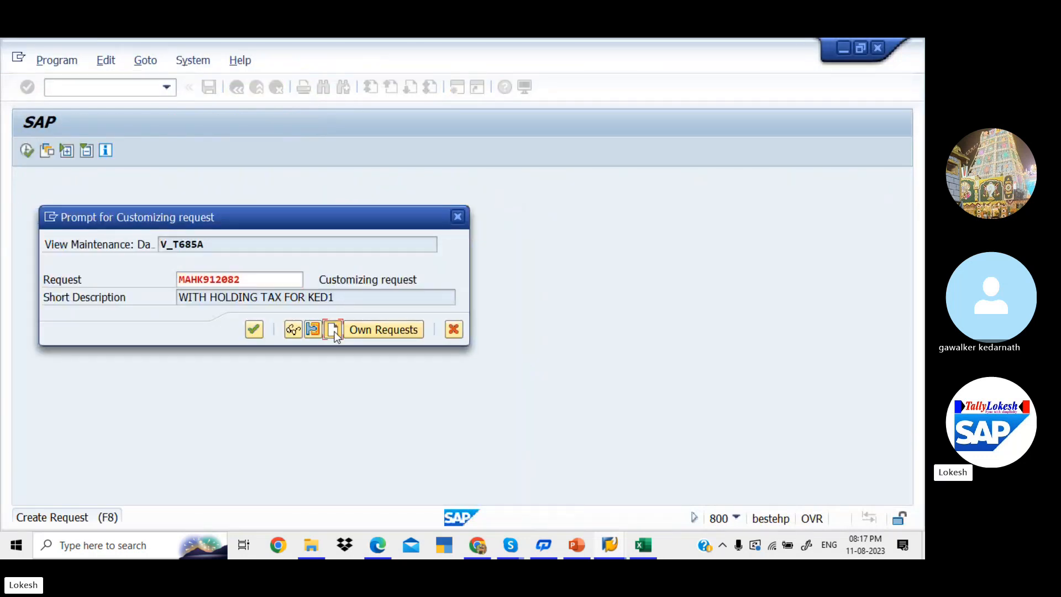
- Create a customizing request described as GST CONFIGURATION KED1 and record the condition type in it
click(334, 330)
text(GST CONFIGURATION KED1)
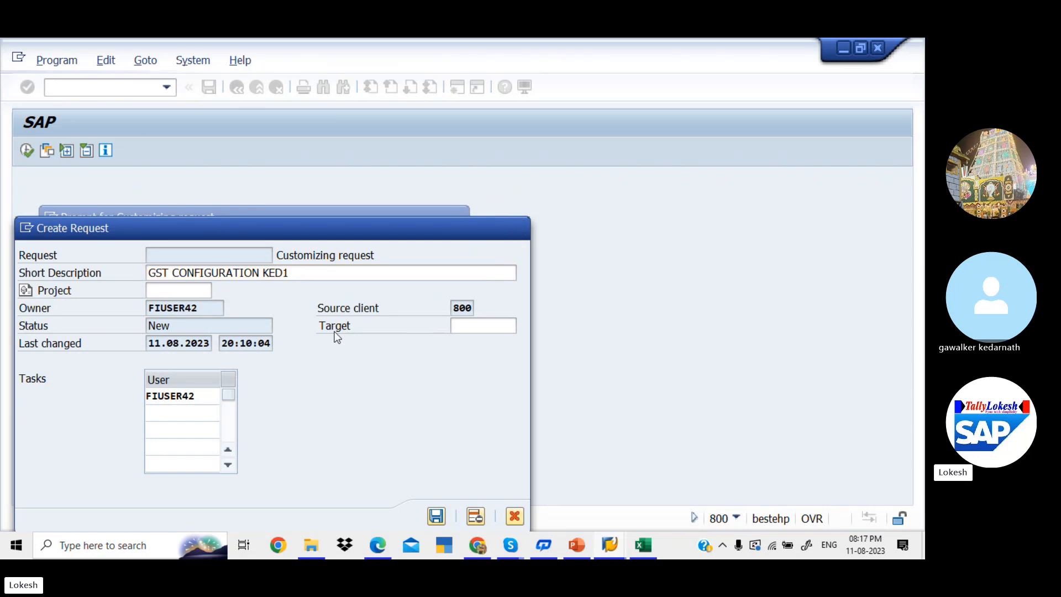
key(Return)
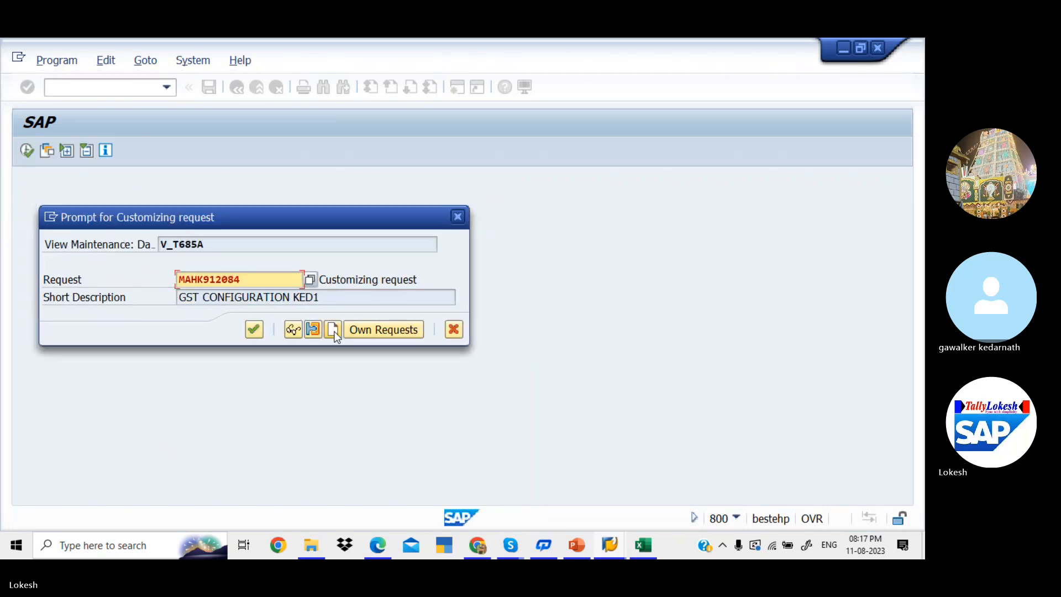
click(253, 329)
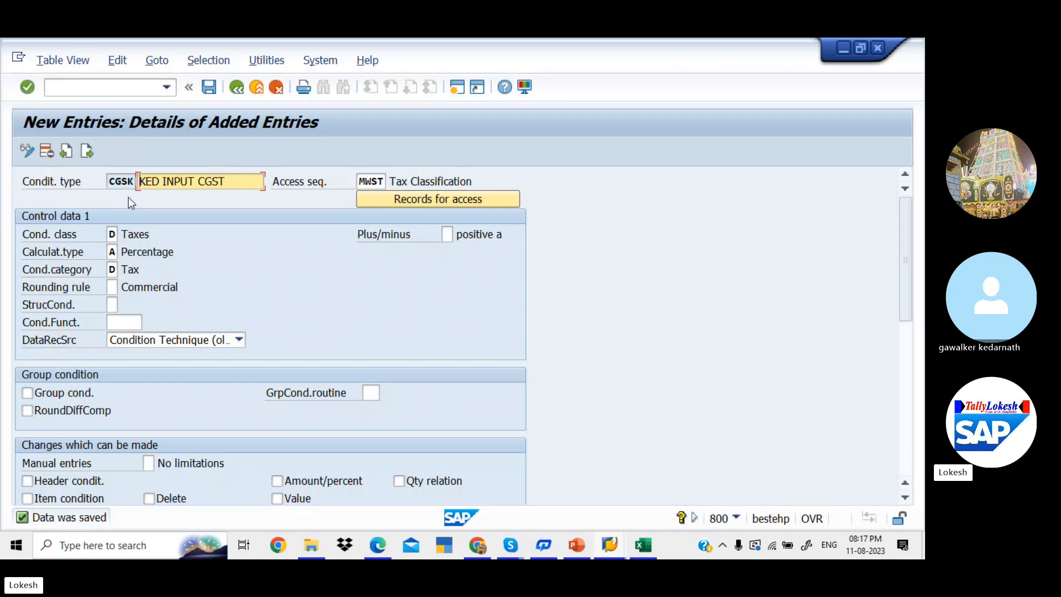
- Switch to the Excel GST sheet and record CGSK in cell D3 for Define Condition Types
key(alt+Tab)
key(Tab)
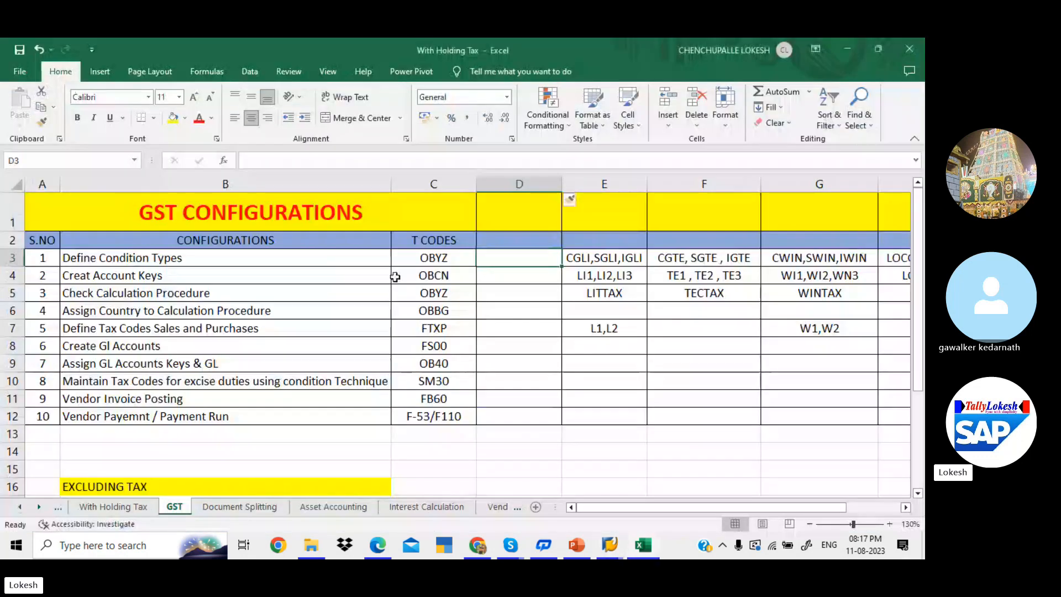
text(CG)
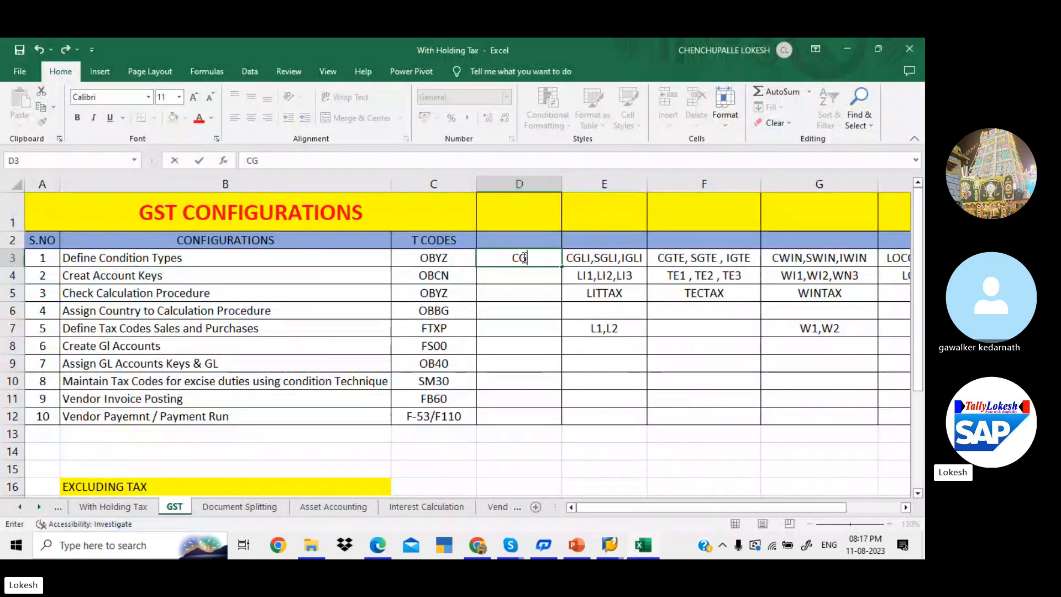
text(SK)
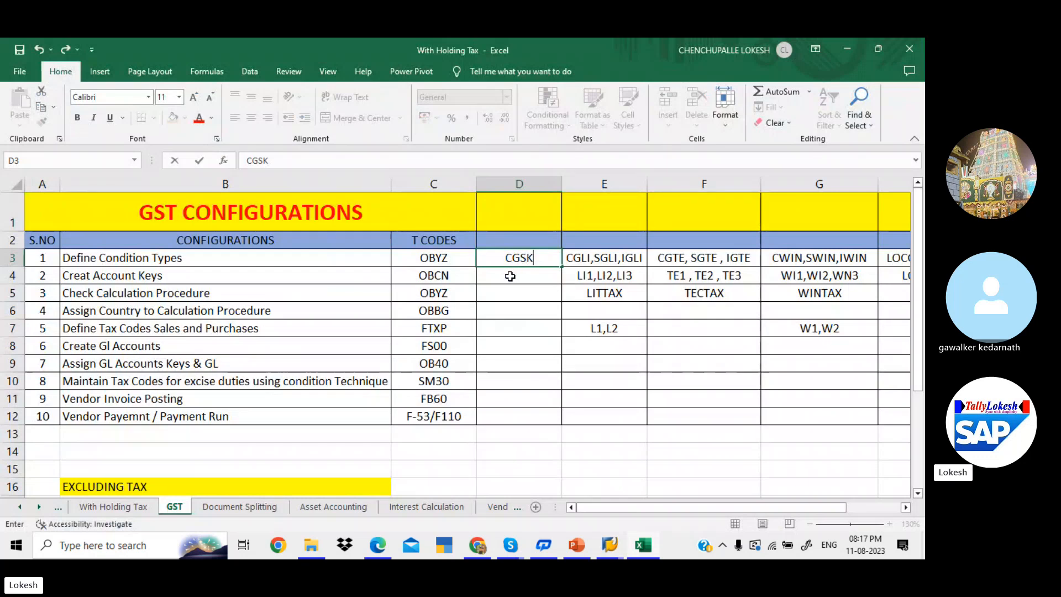
key(Return)
- Return to SAP and start a new condition type SGSK with the description KED INPUT SGST
key(alt+Tab)
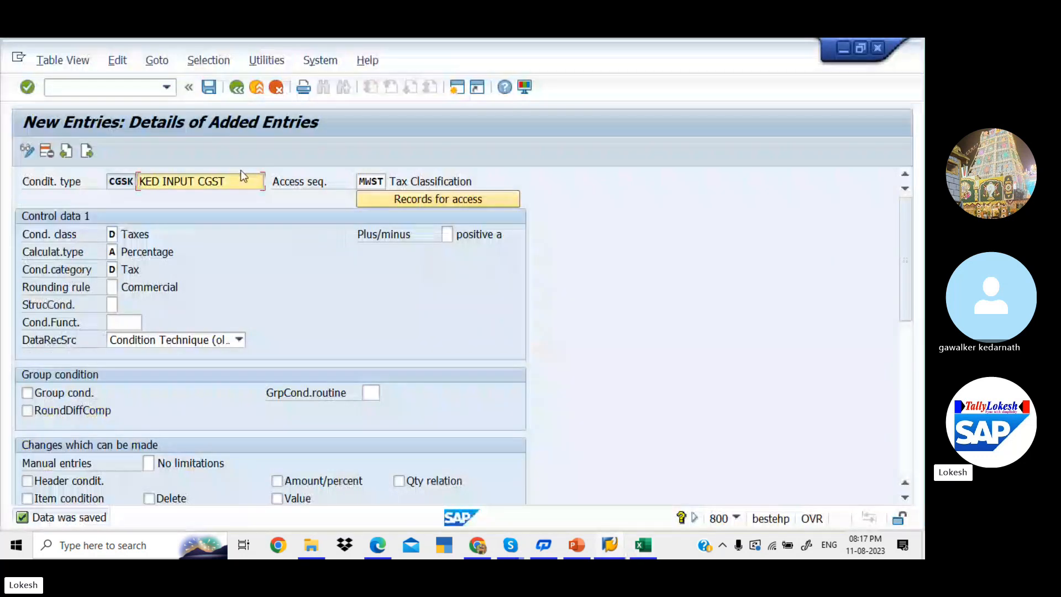
click(90, 154)
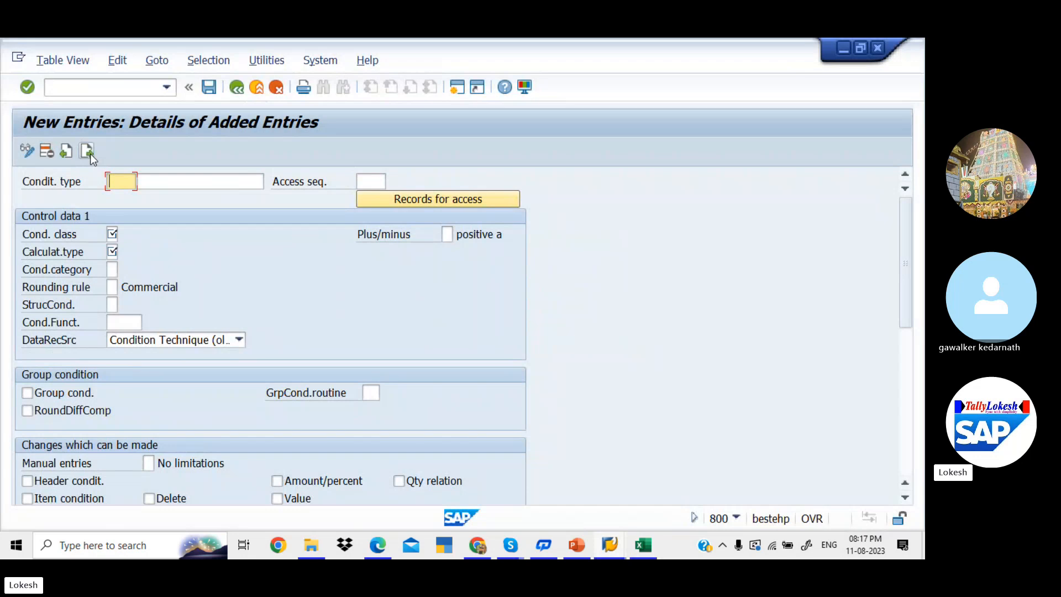
text(SGSK)
click(167, 178)
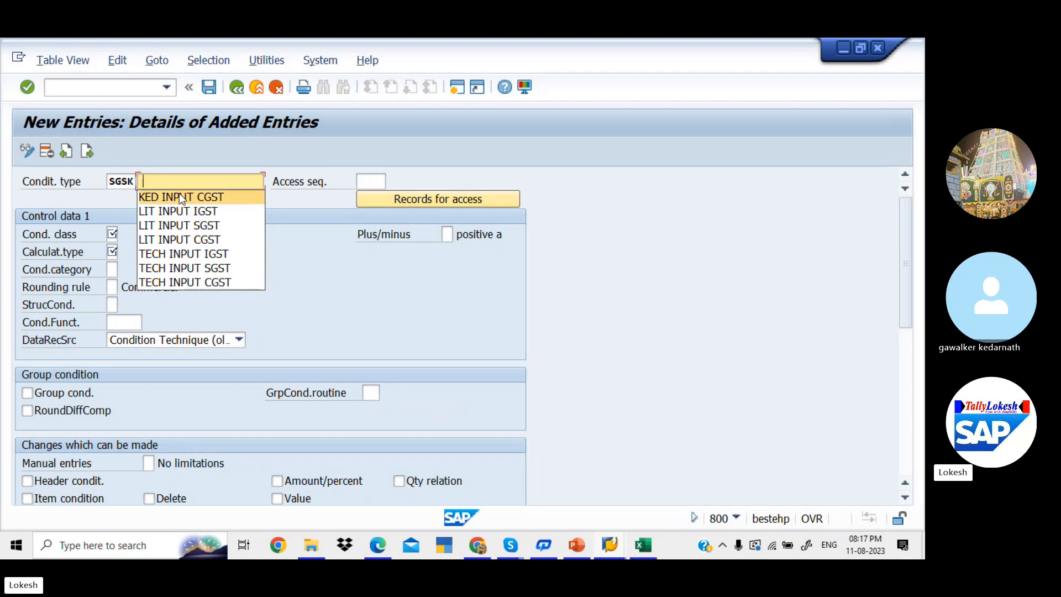
click(179, 196)
key(BackSpace)
key(BackSpace)
key(BackSpace)
key(BackSpace)
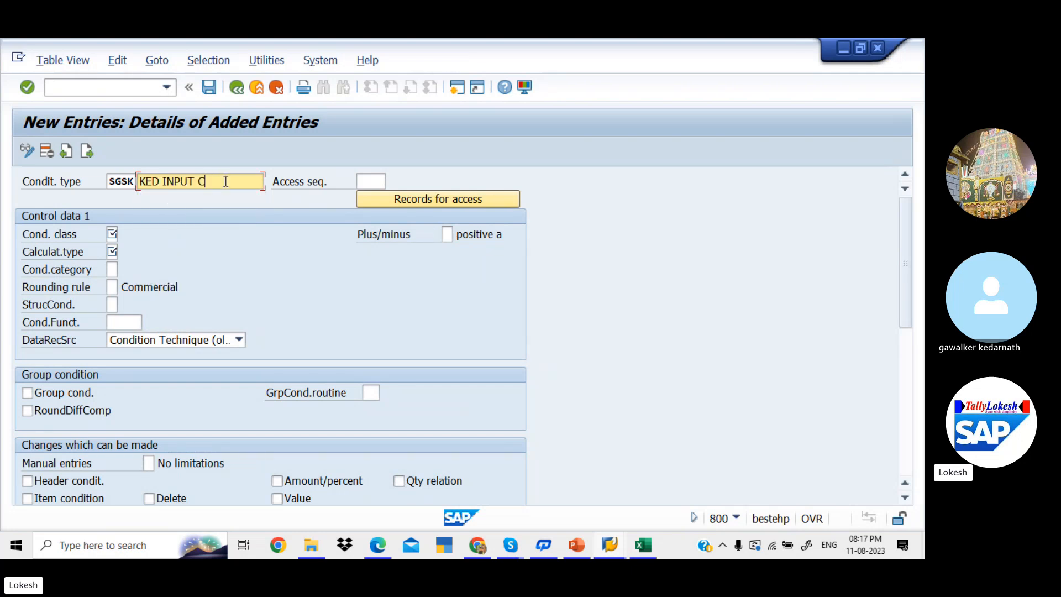
text(SGST)
- Give SGSK access sequence MWST, condition class D, calculation type A and condition category D, and save it
click(370, 181)
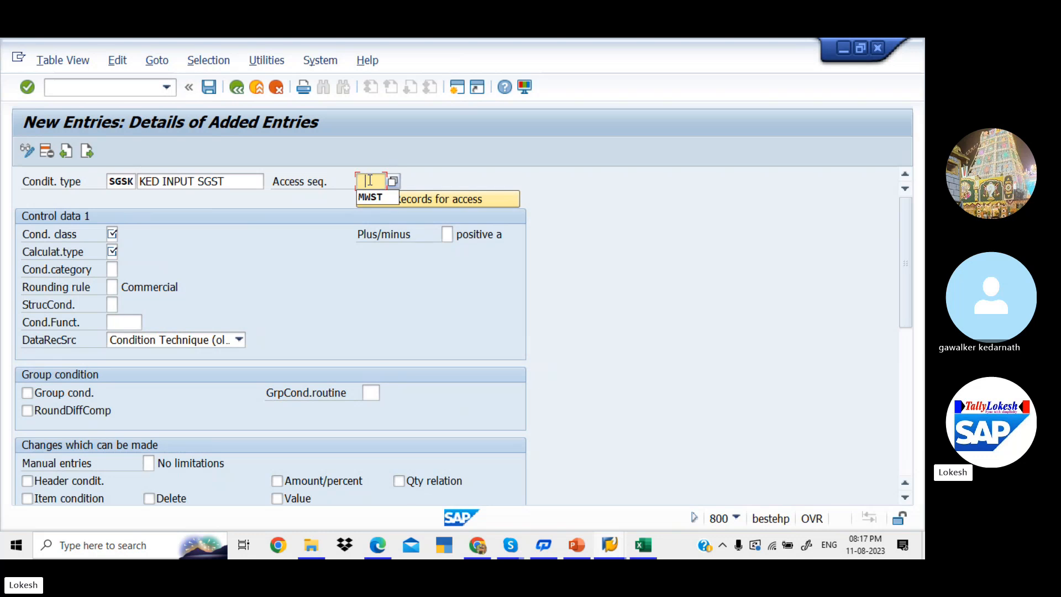
click(371, 198)
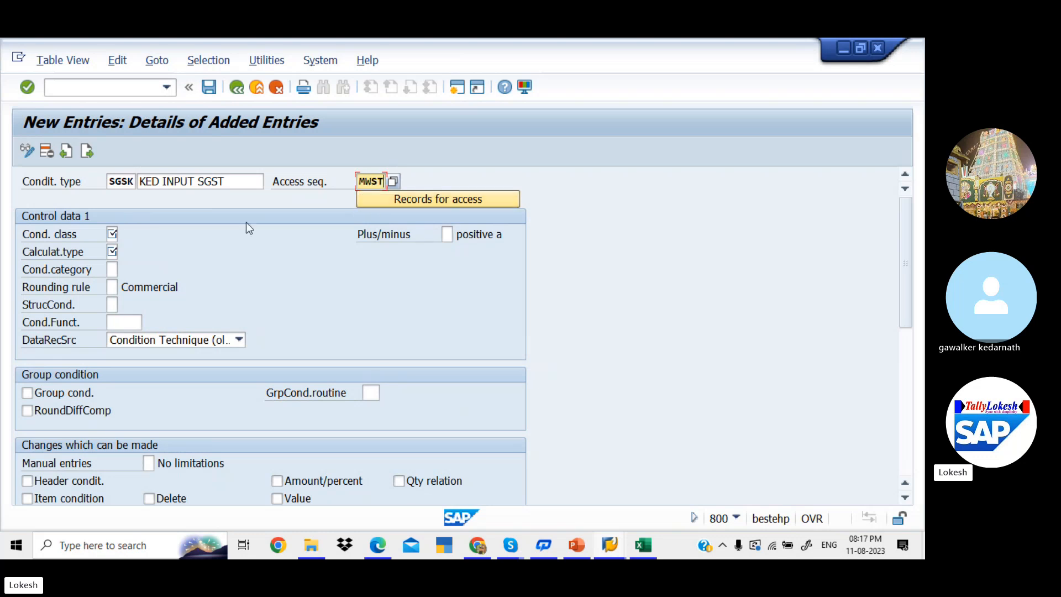
click(112, 234)
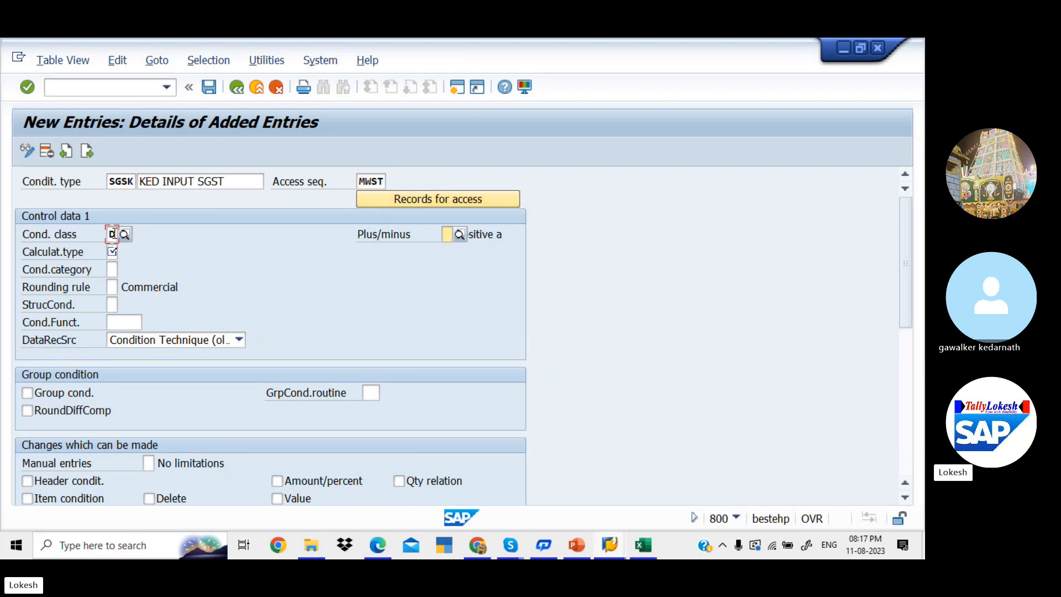
text(D)
key(Tab)
click(112, 252)
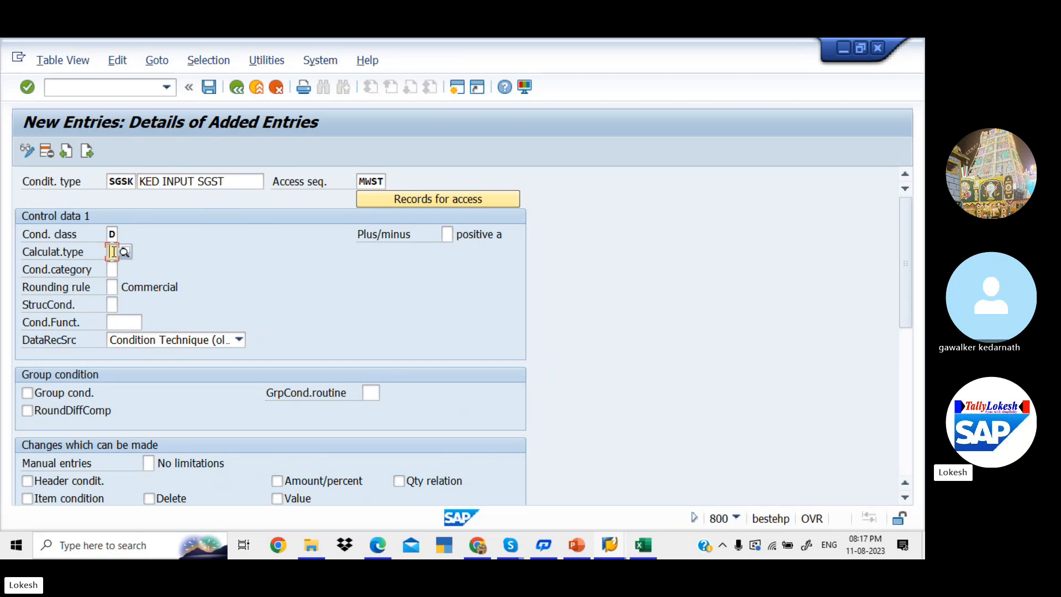
text(A)
key(Tab)
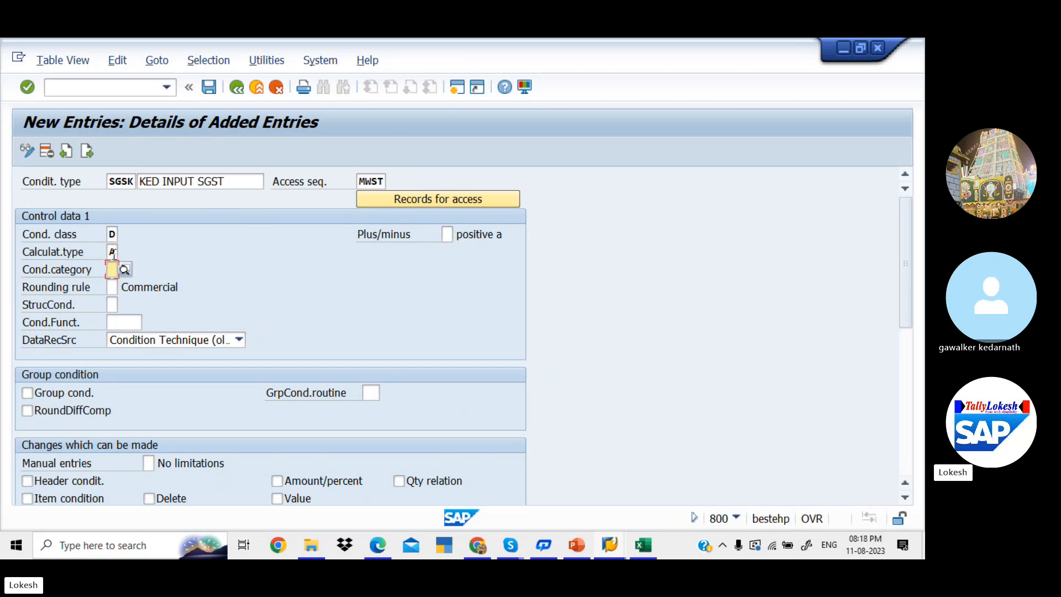
key(Down)
key(Tab)
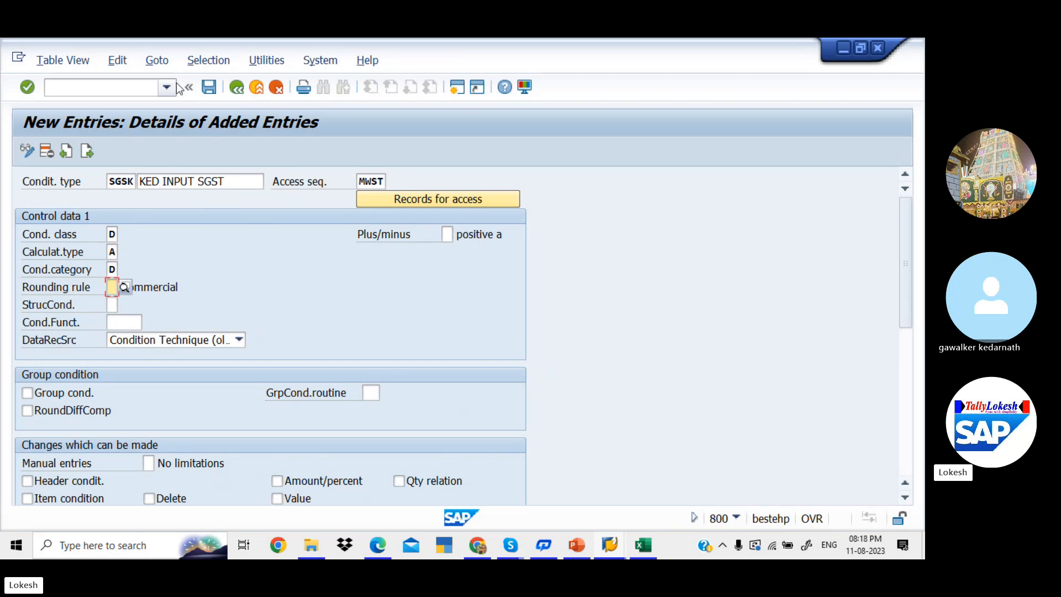
click(217, 87)
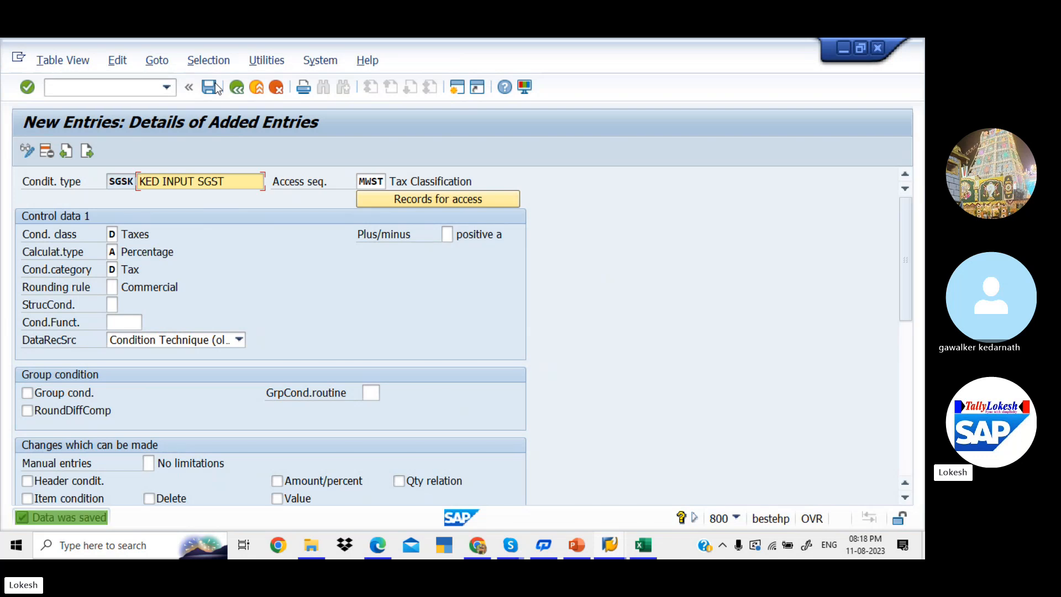
- Switch to the Excel GST sheet and add SGSK after CGSK in cell D3, separated by a comma
key(alt+Tab)
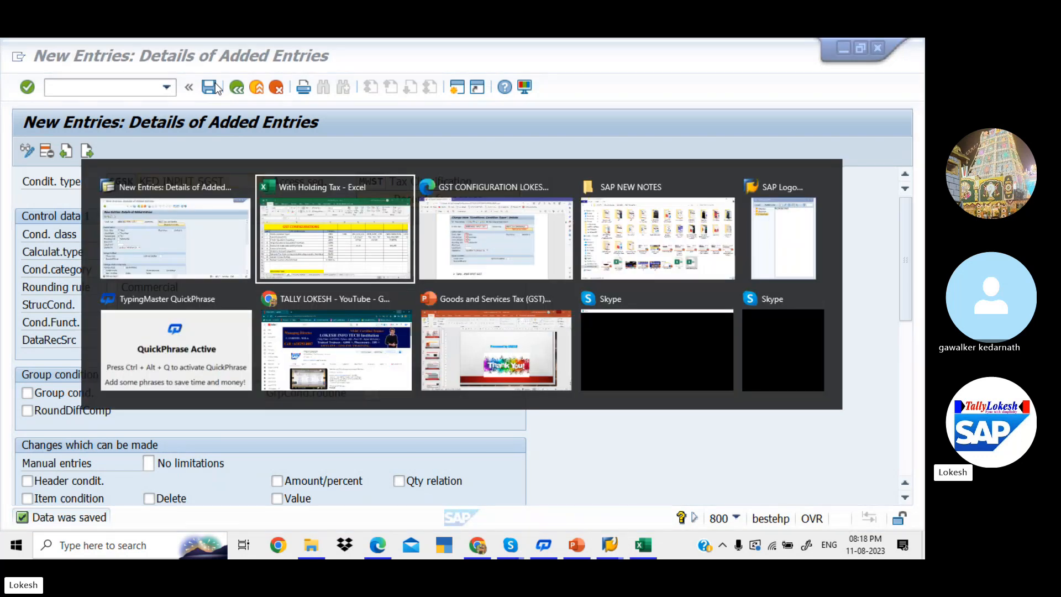
key(alt+Tab)
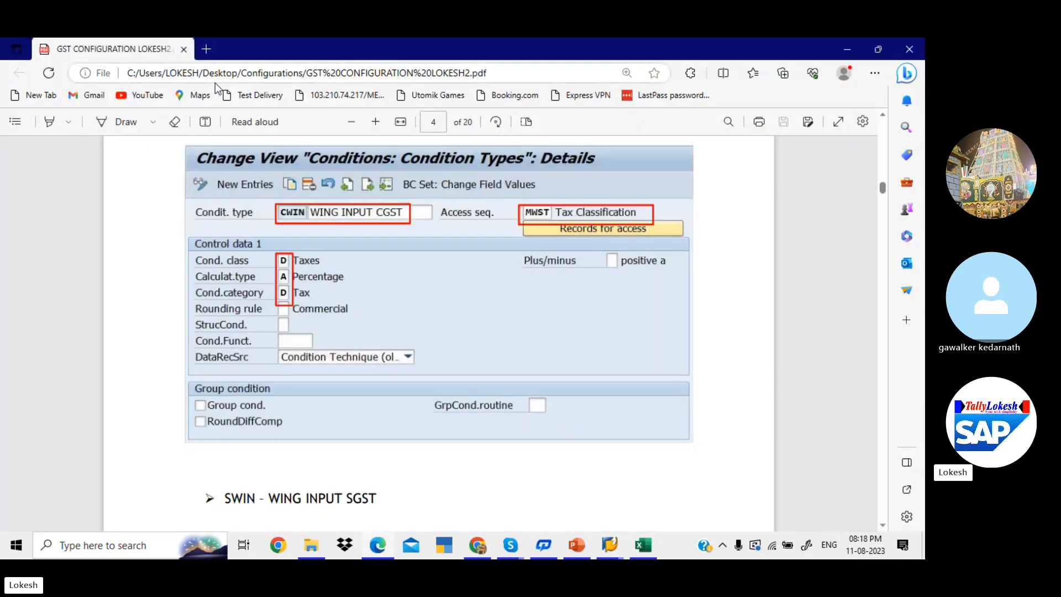
key(alt+Tab)
key(alt+Tab)
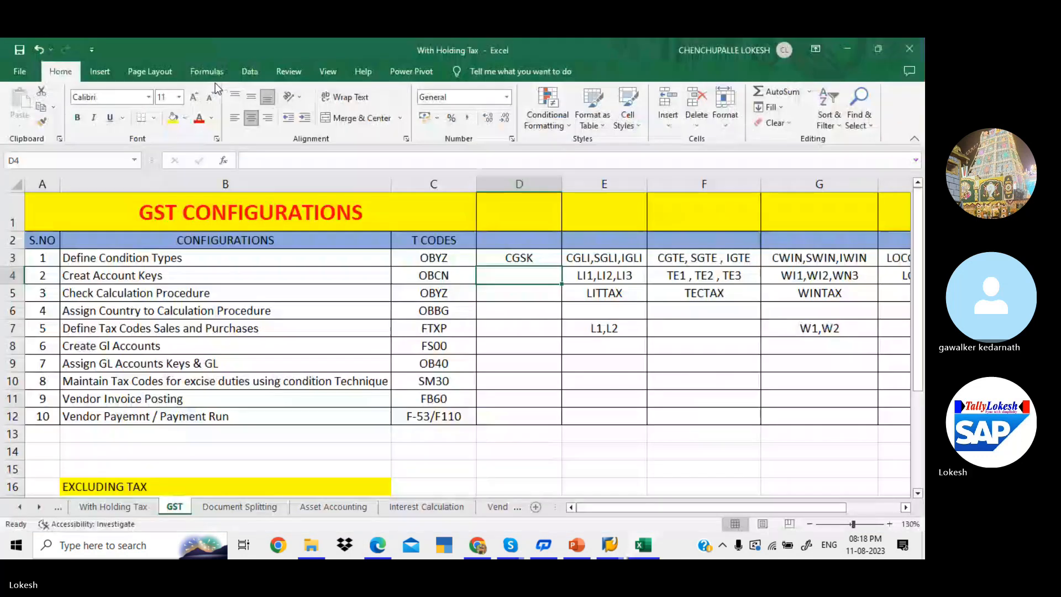
click(541, 256)
double_click(541, 256)
text(,)
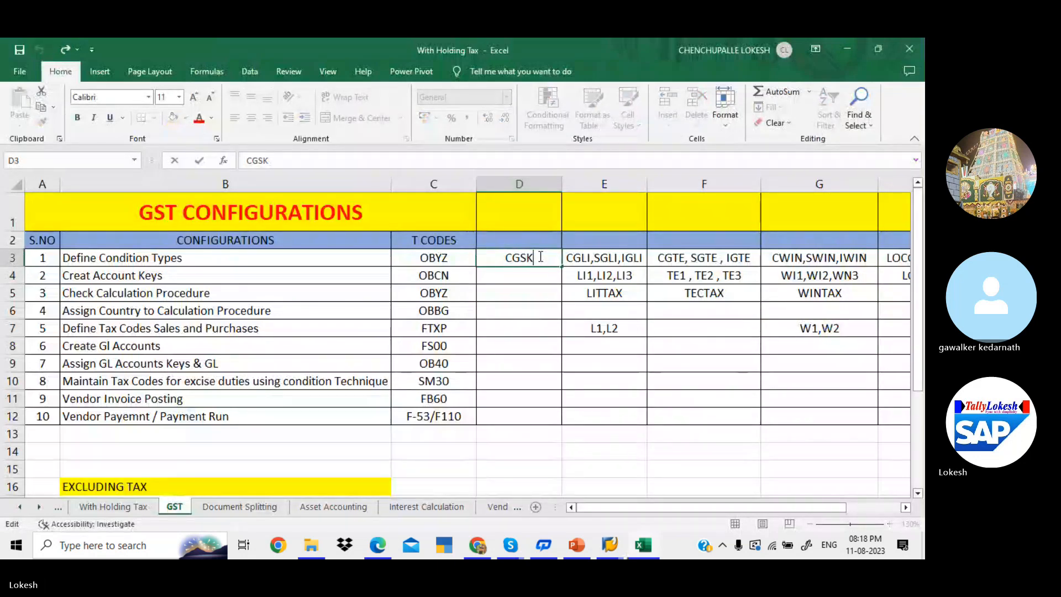
text(SG)
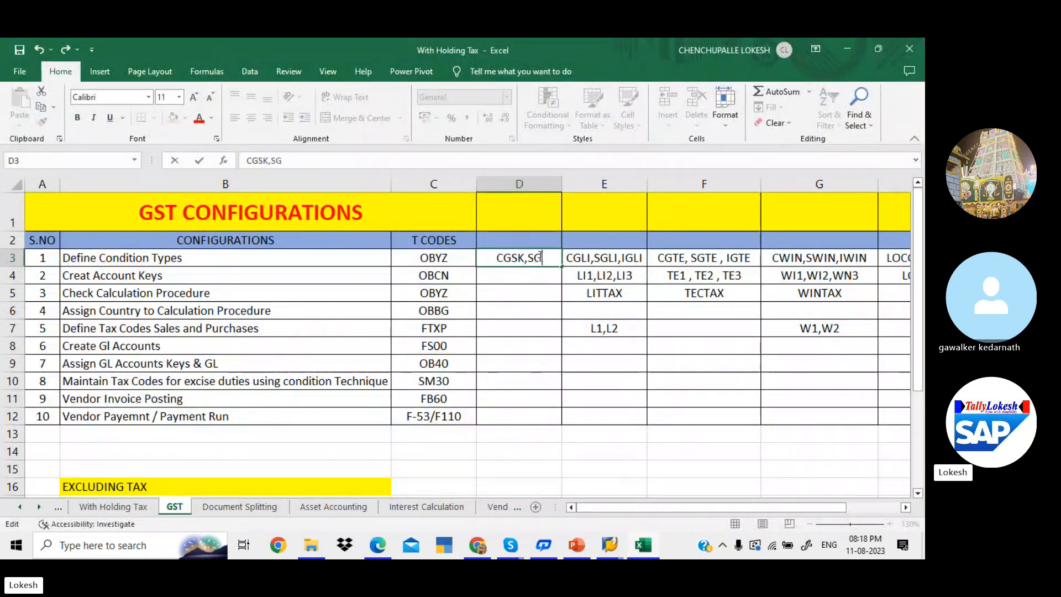
text(SK)
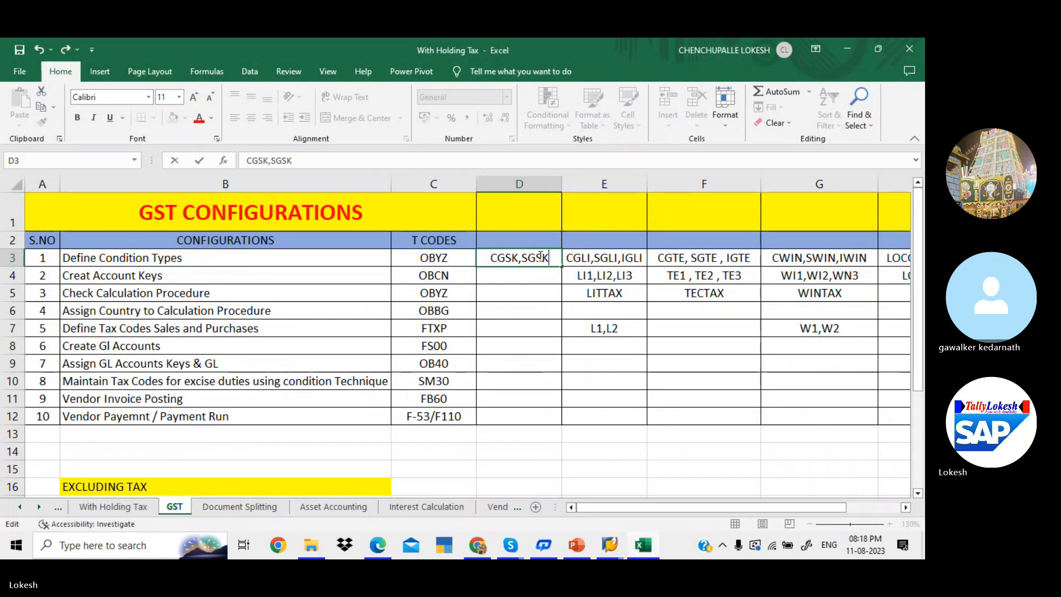
- Return to SAP and start a new condition type IGSK with the description KED INPUT IGST
key(alt+Tab)
key(Tab)
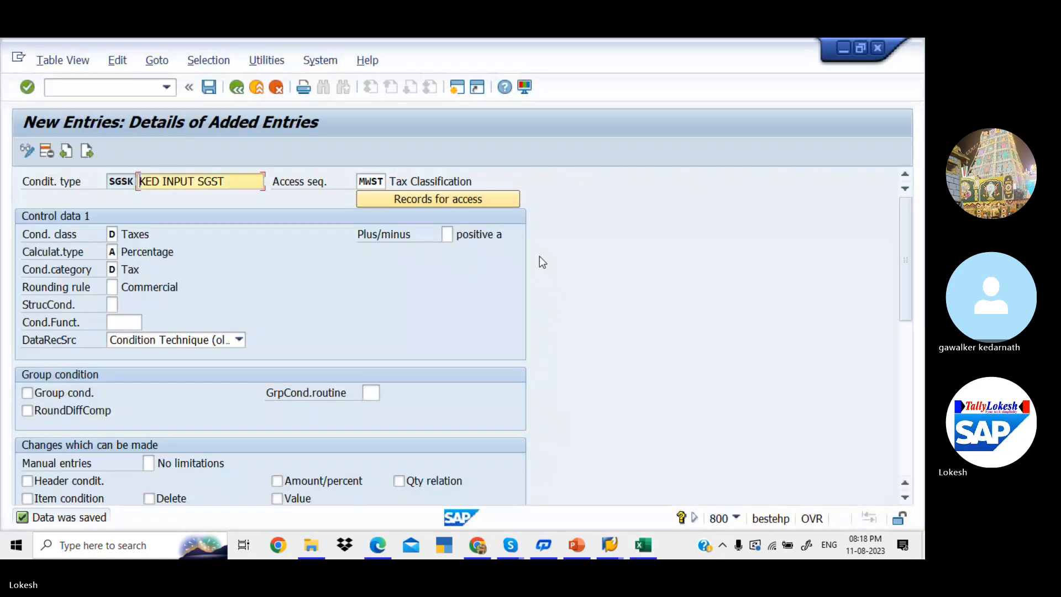
click(83, 152)
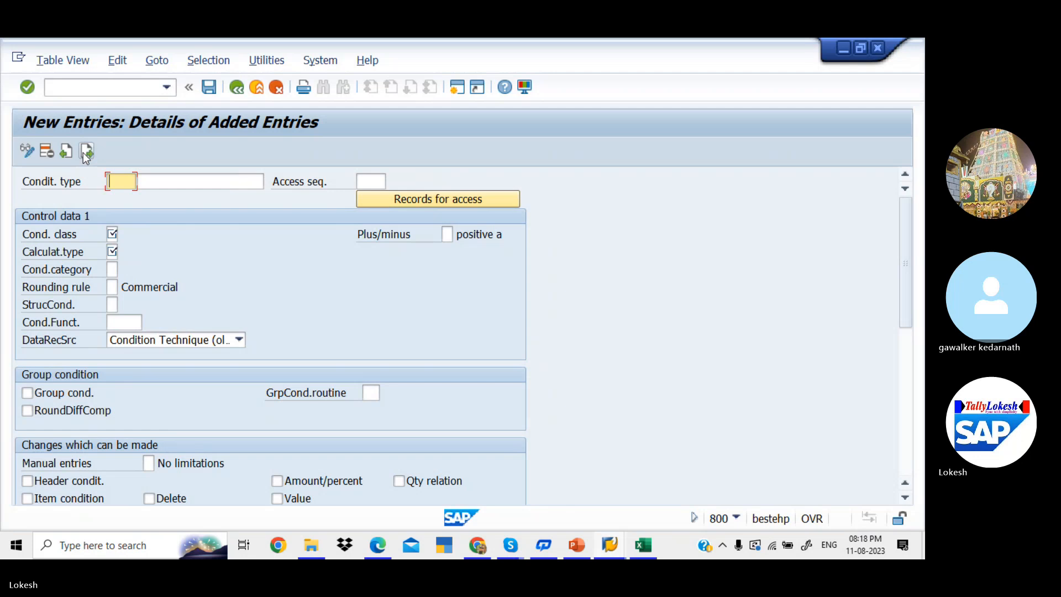
text(IGSK)
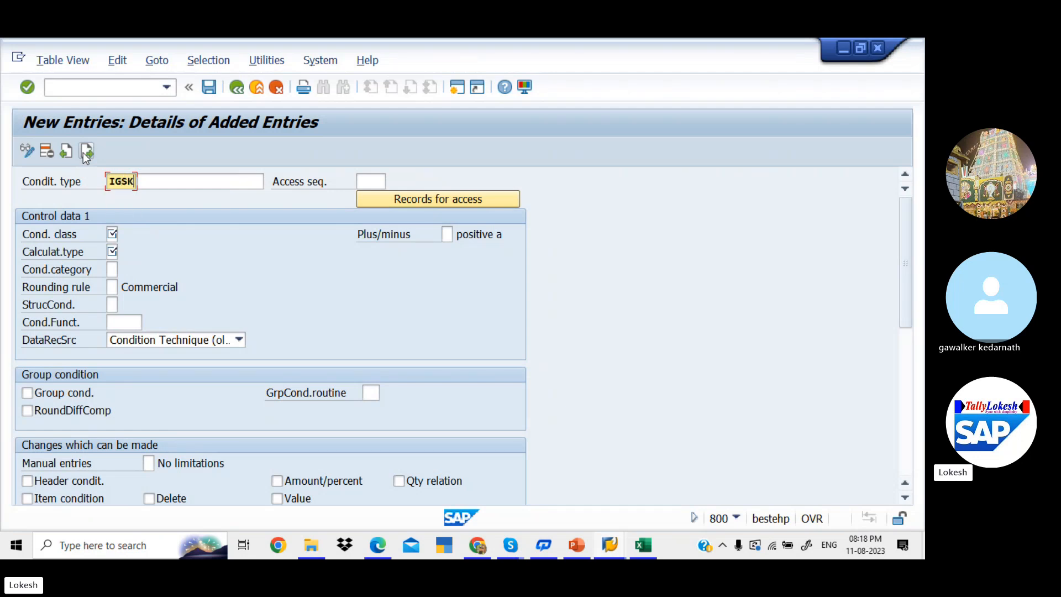
key(Tab)
key(space)
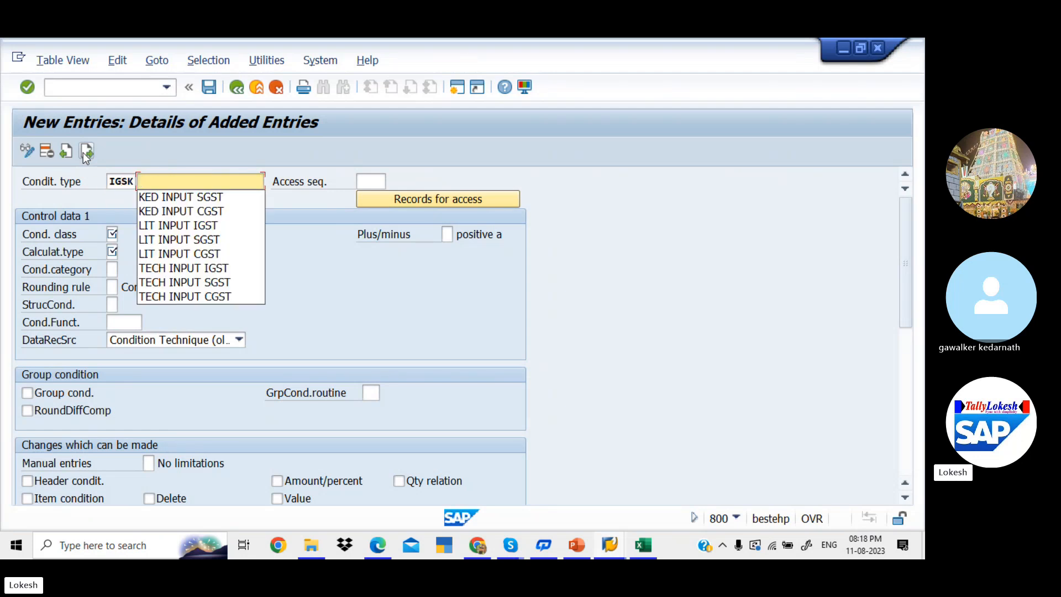
key(Down)
key(Tab)
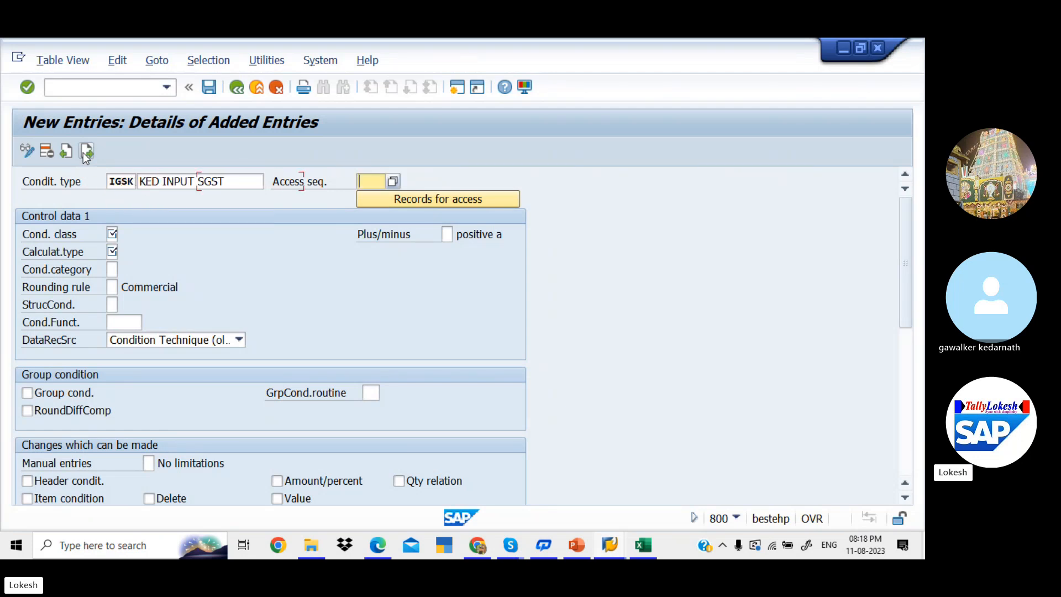
click(245, 185)
key(BackSpace)
key(BackSpace)
key(BackSpace)
key(BackSpace)
text(I)
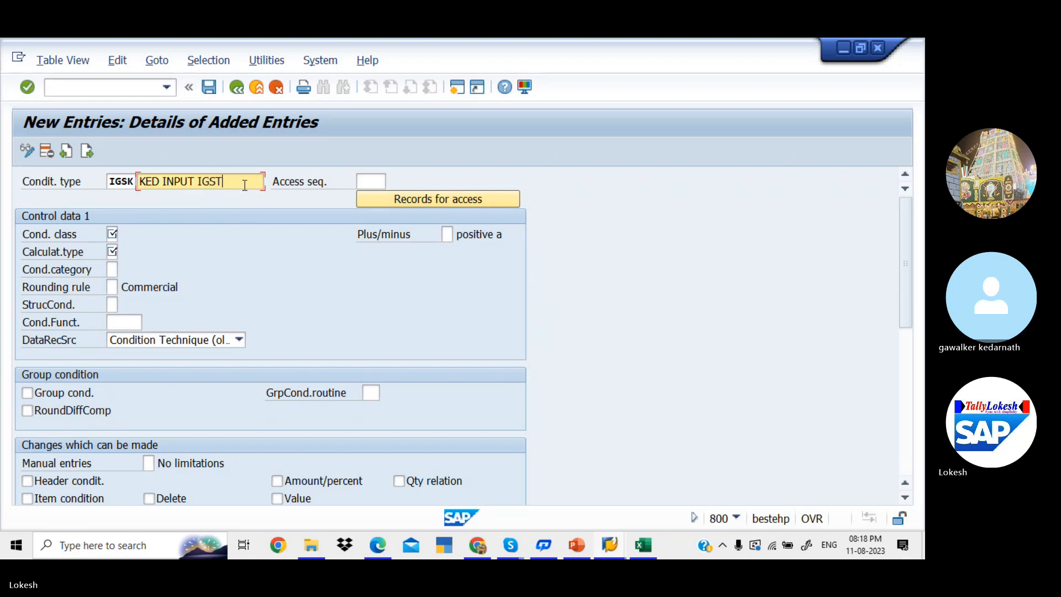
- Assign MWST as the access sequence for condition type IGSK
click(370, 181)
key(space)
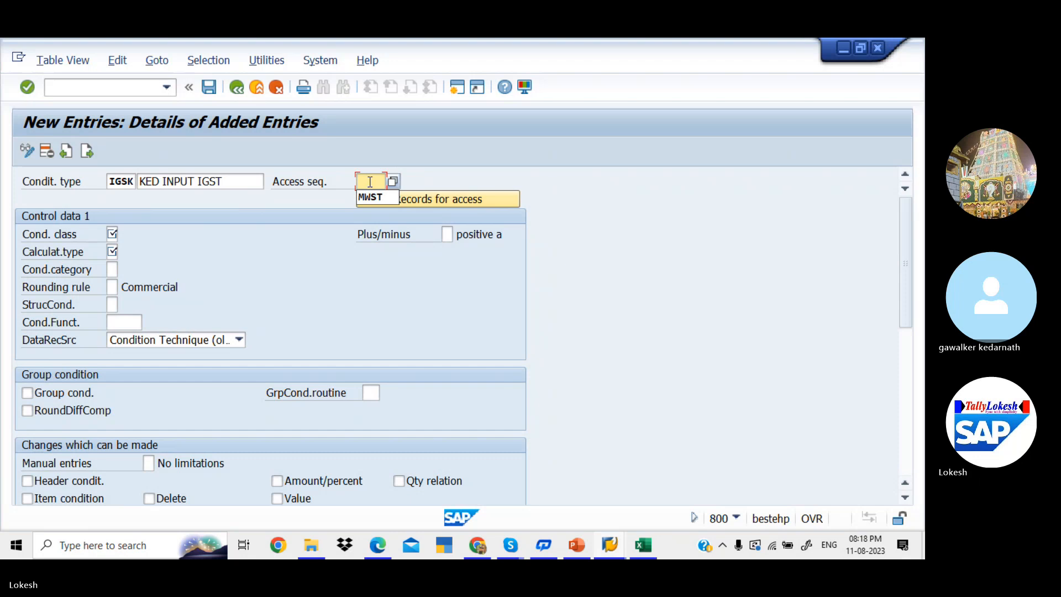
key(Down)
key(Tab)
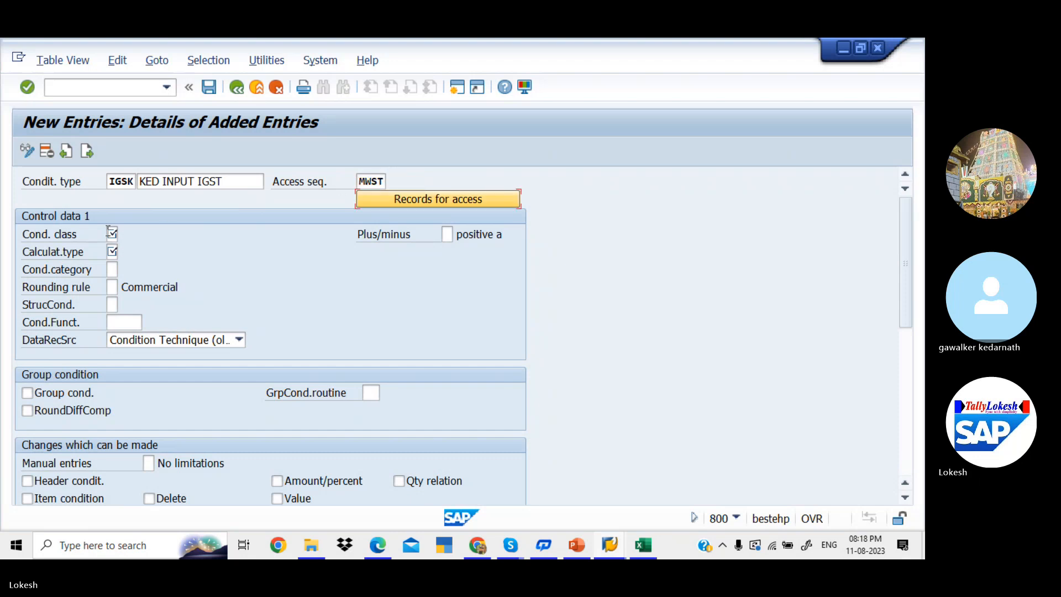
- Set IGSK's condition class to D, calculation type to A and condition category to D, and save the entry
click(108, 231)
key(space)
key(Down)
key(Tab)
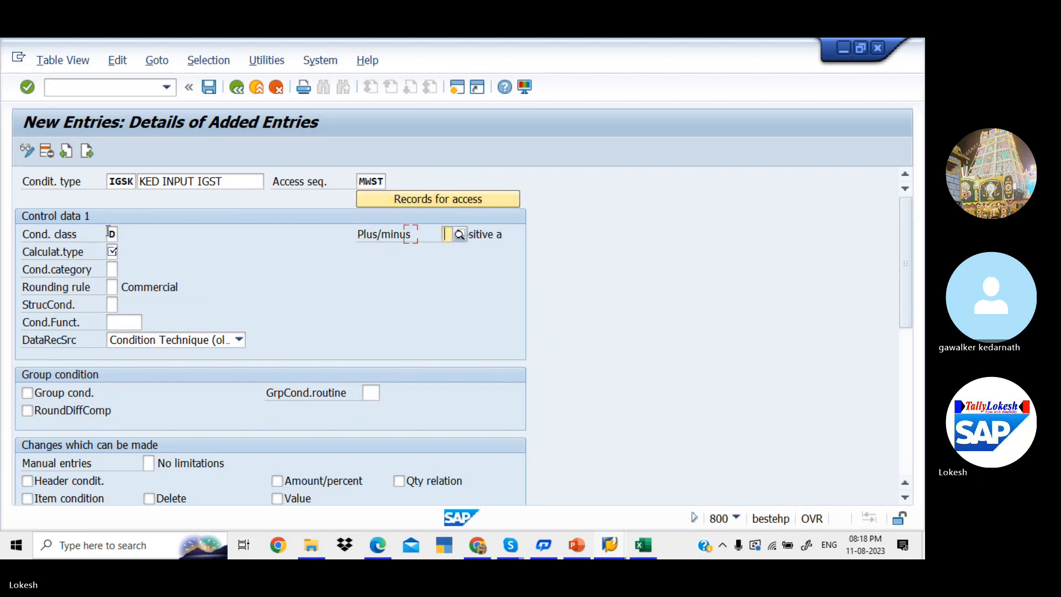
click(113, 254)
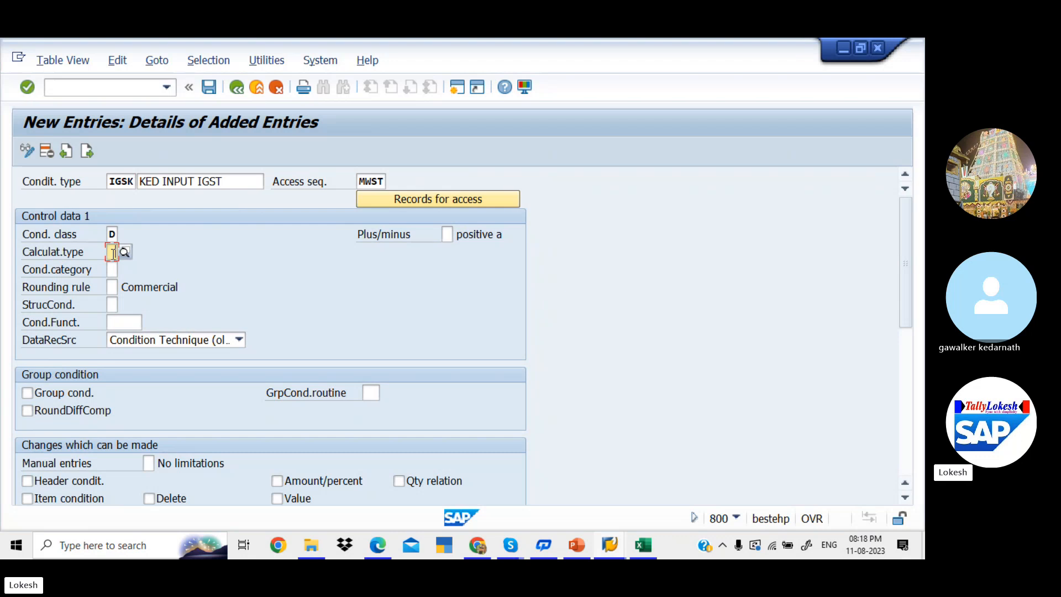
key(space)
key(Down)
key(Tab)
key(space)
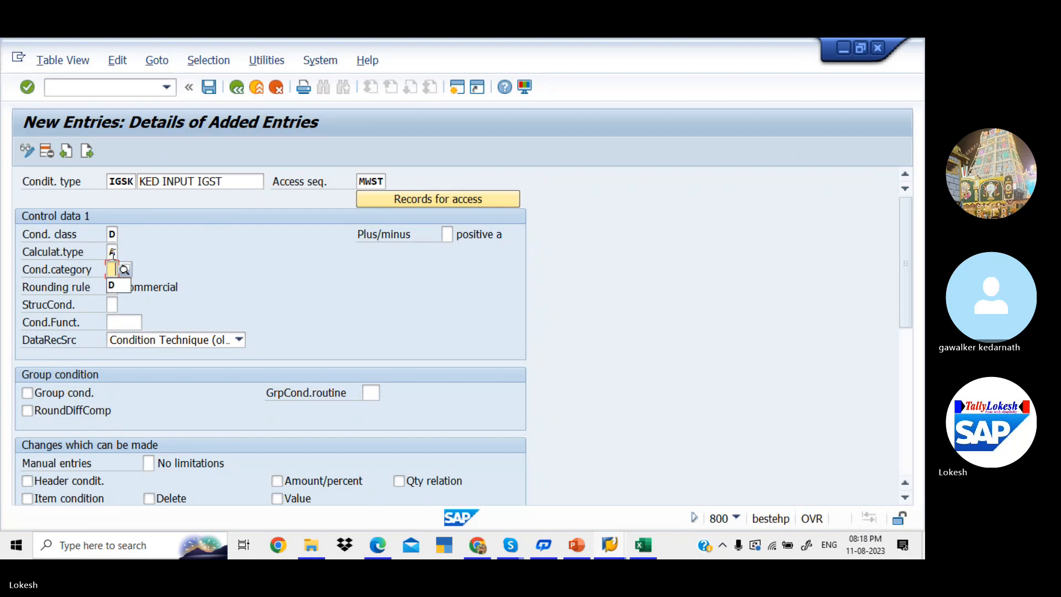
key(Down)
key(Tab)
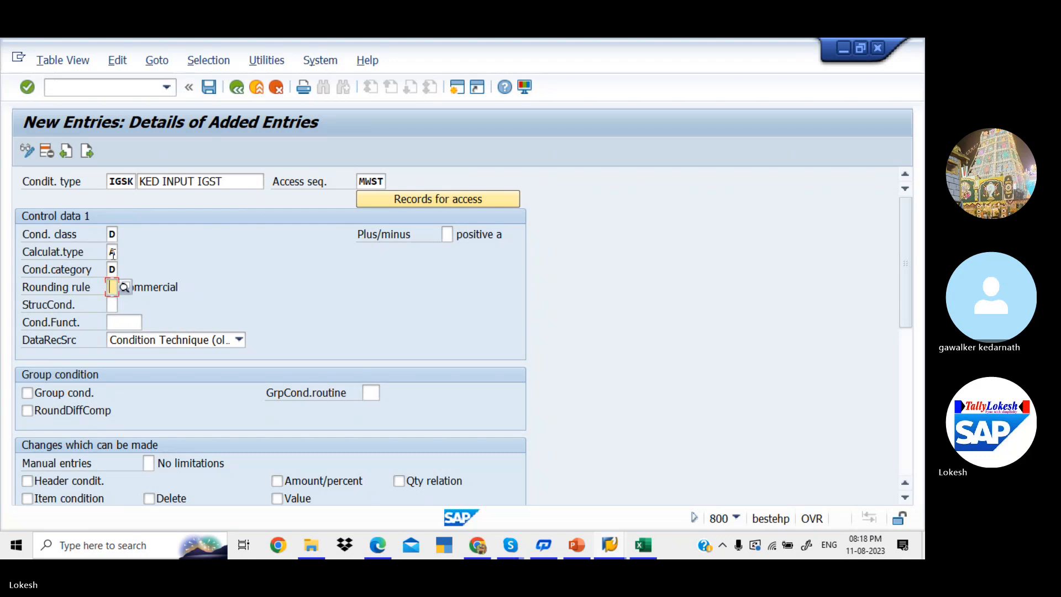
click(208, 88)
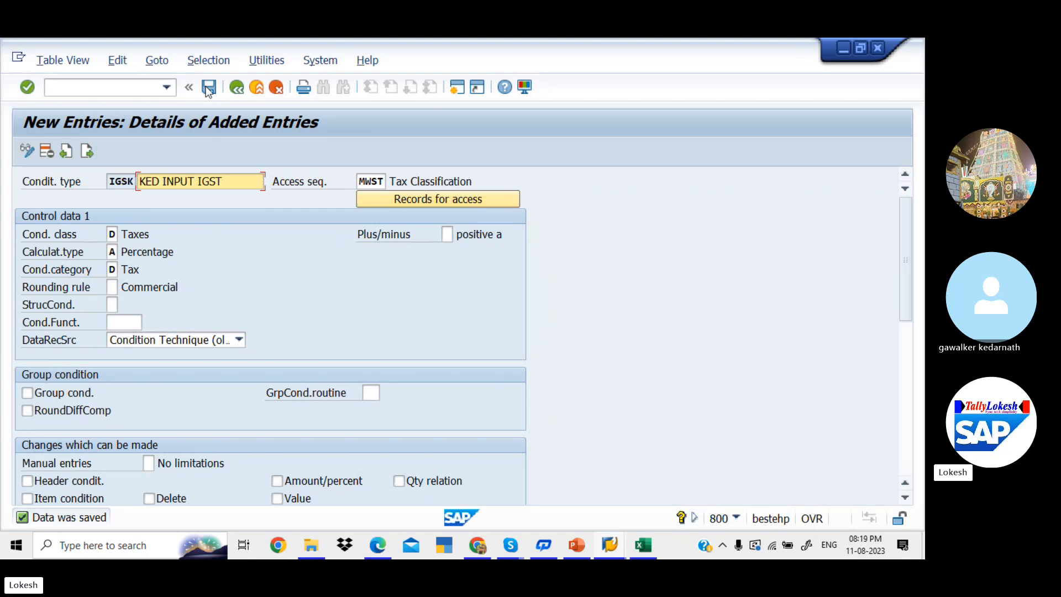
- Switch to the Excel GST sheet, add IGSK after SGSK in cell D3, and widen column D to fit the three codes
key(alt+Tab)
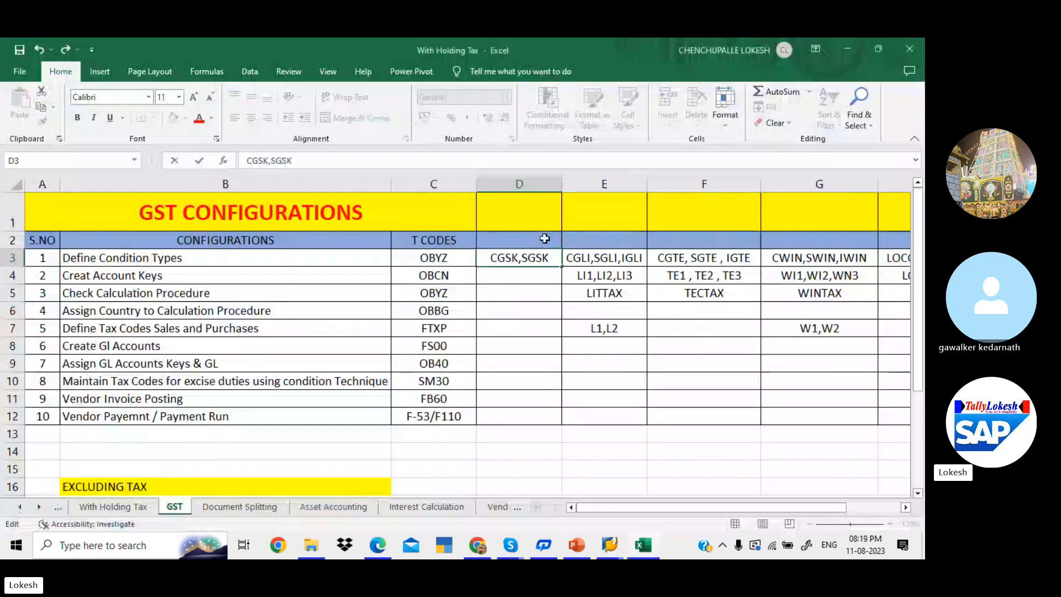
text(,I)
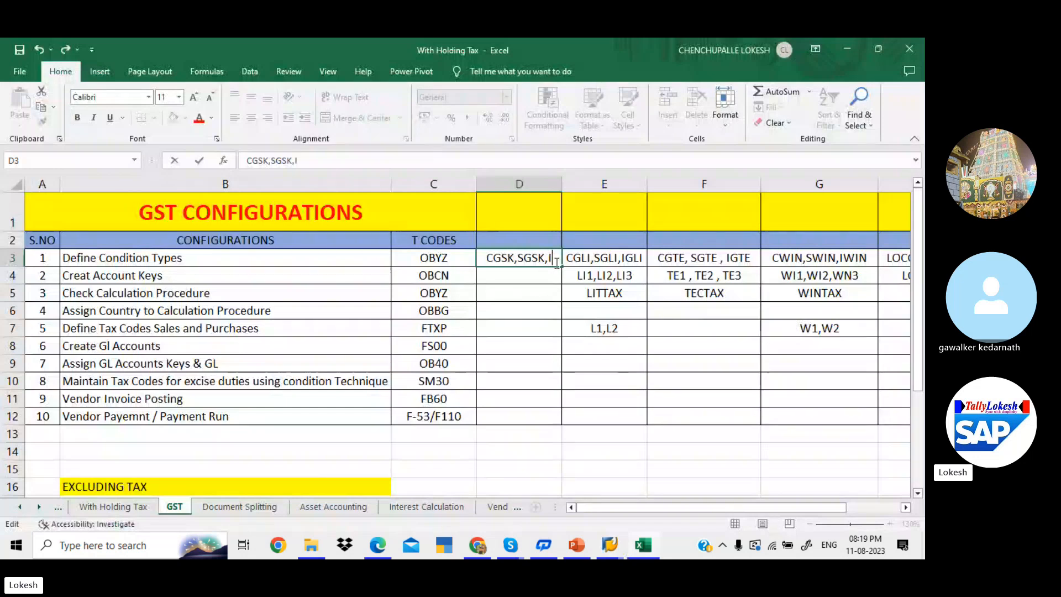
text(GSK)
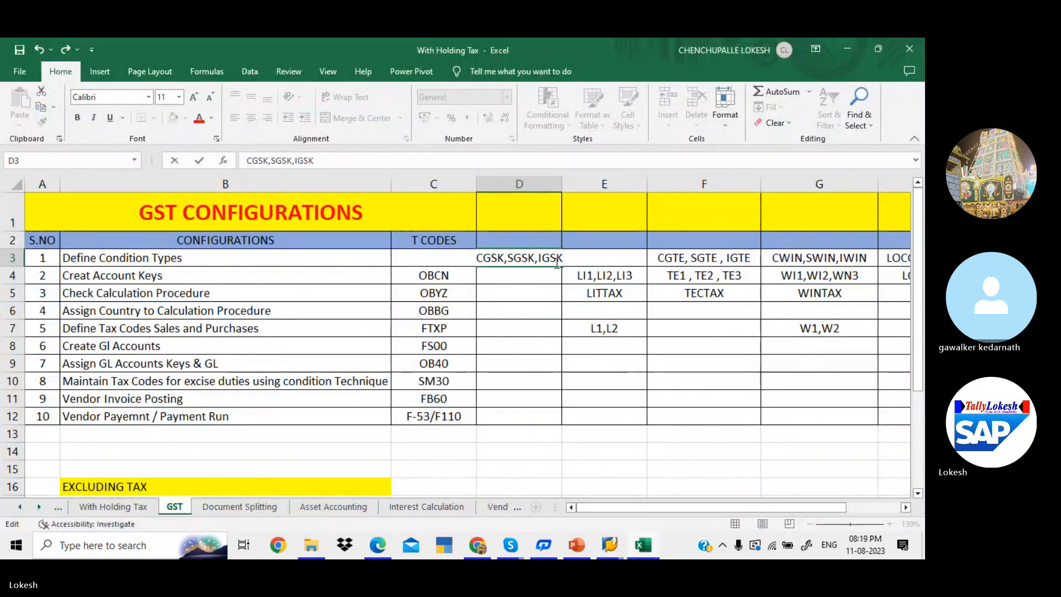
click(557, 305)
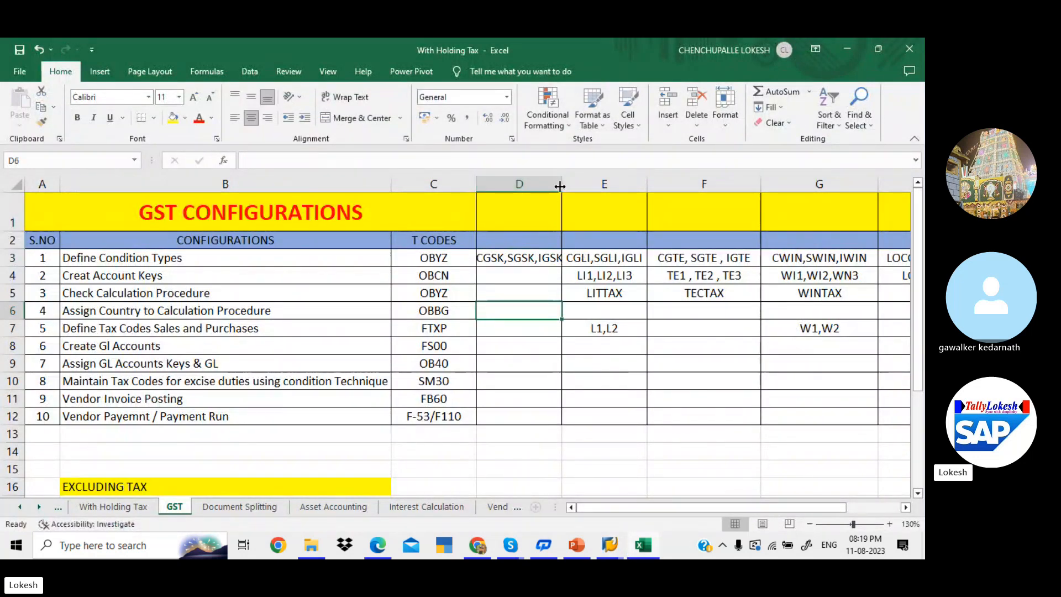
drag(561, 184, 595, 185)
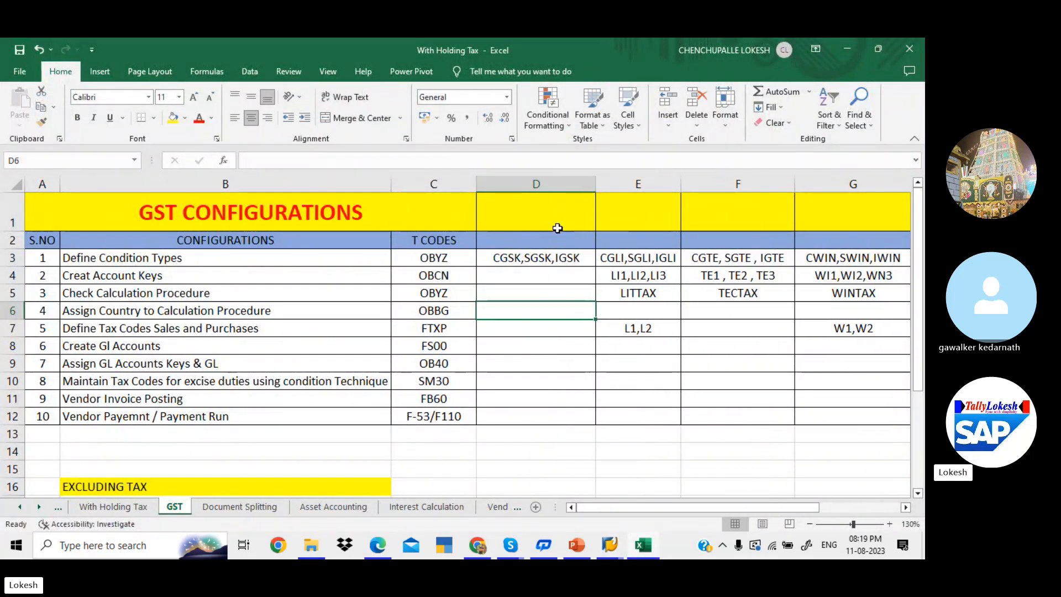
click(522, 277)
- Return to SAP and open transaction OBCN for maintaining account keys
key(alt+Tab)
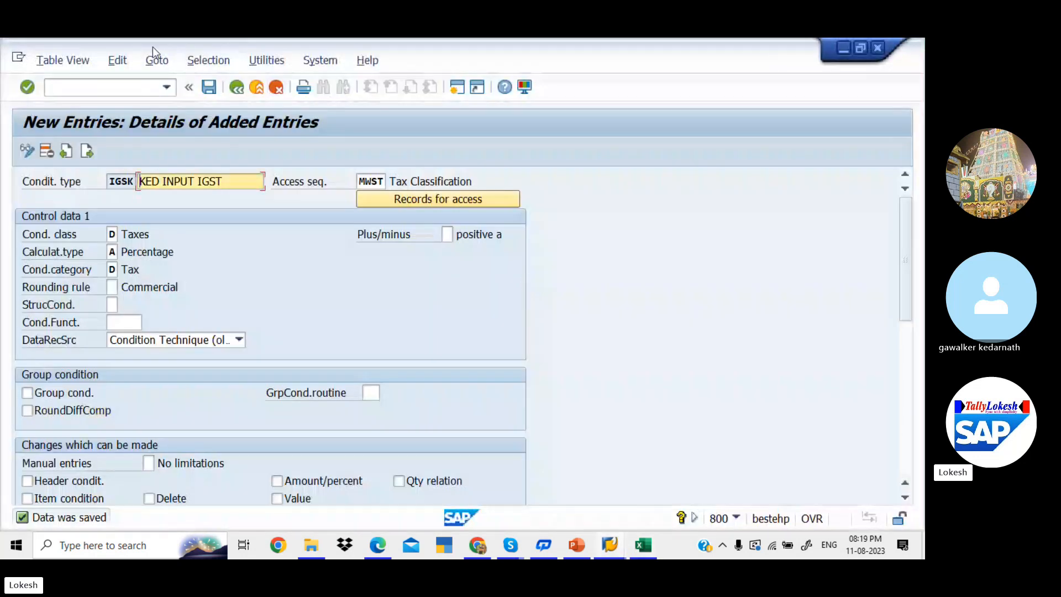
click(131, 87)
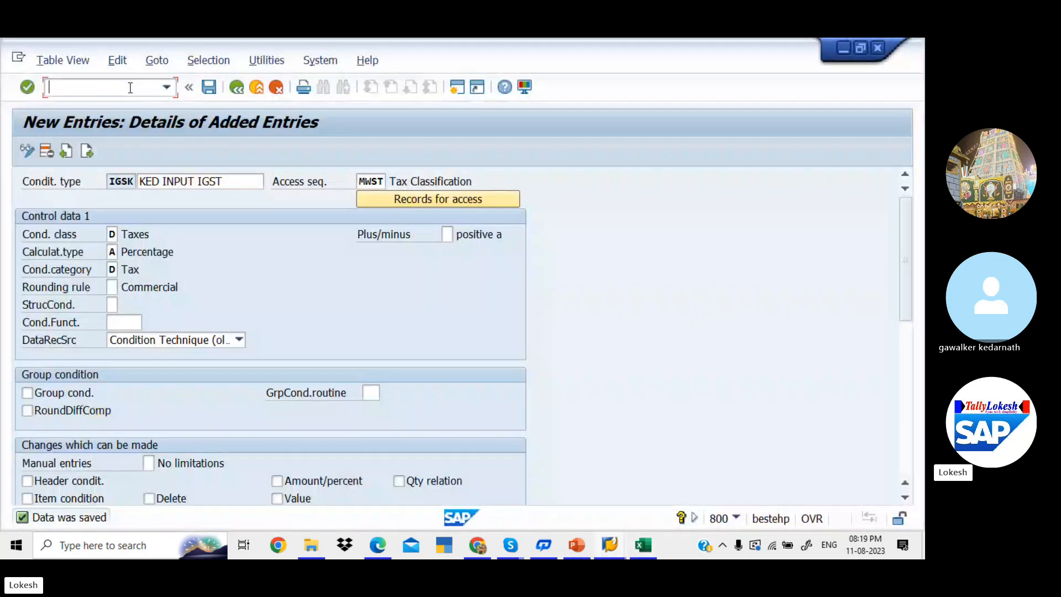
text(/N)
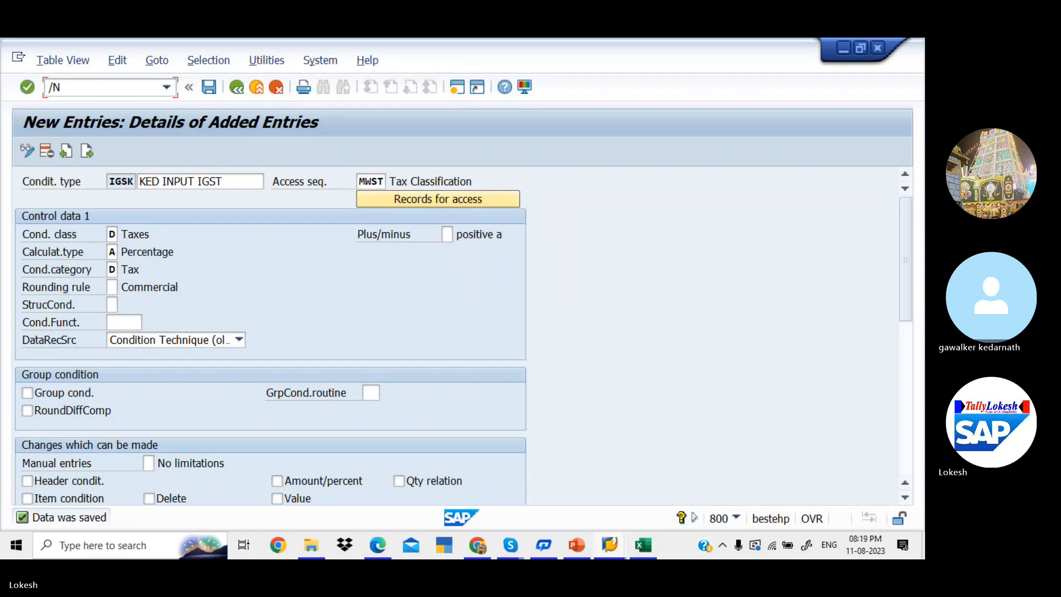
text(OBCN)
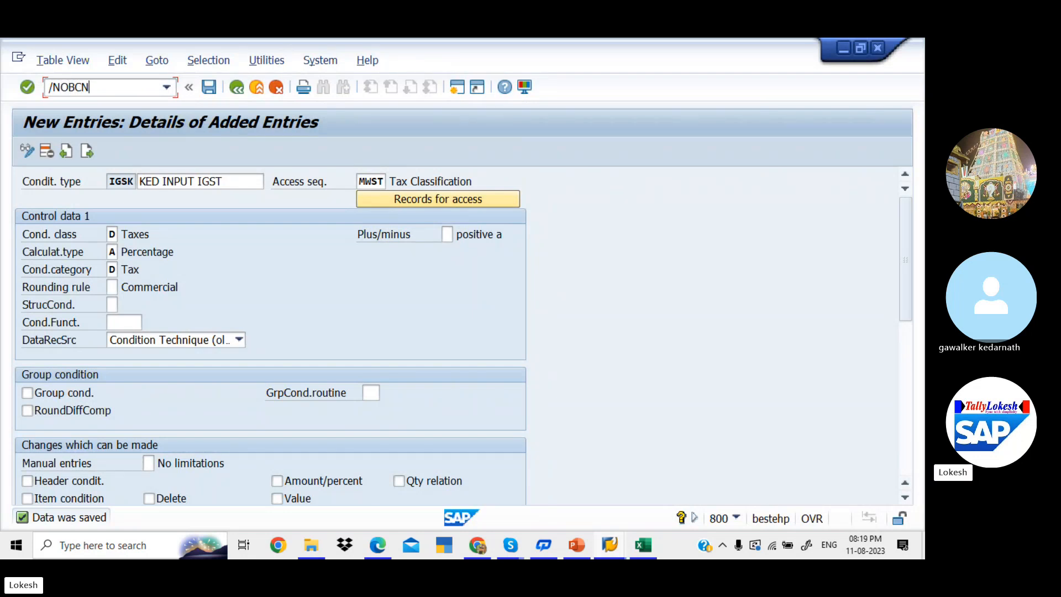
key(Return)
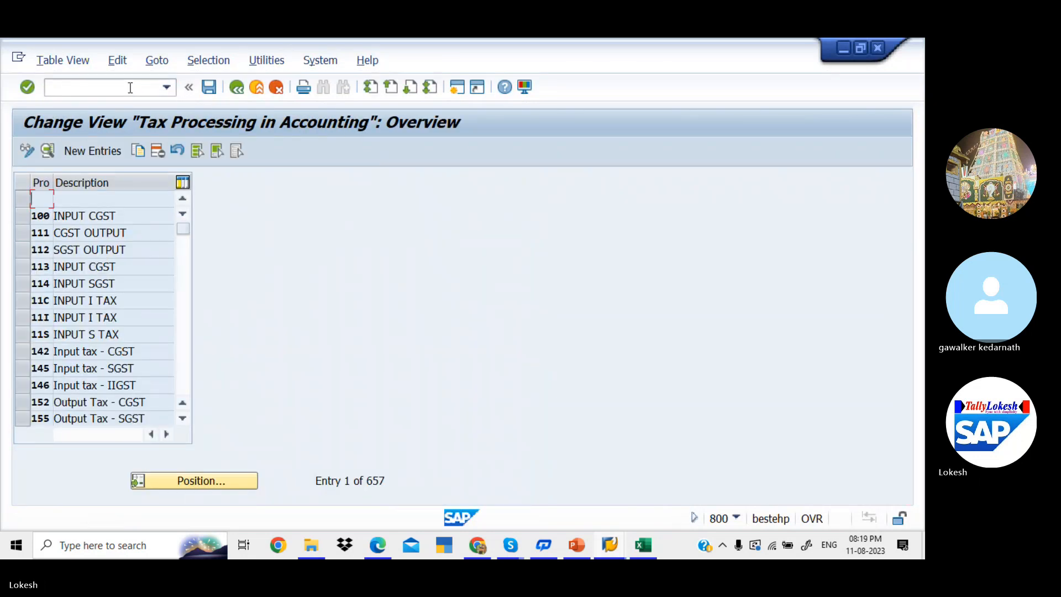
- Switch to the GST configuration PDF and examine the Create Account Keys (OBCN) section with its sample field values
key(alt+Tab)
key(alt+Tab)
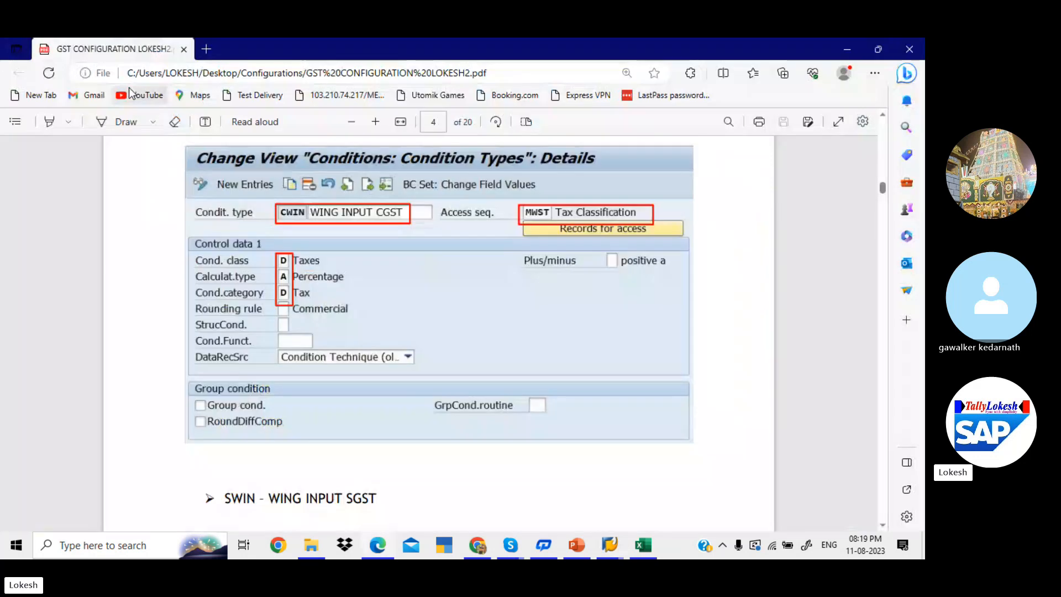
key(Down)
key(Down)
key(Down)
key(Down)
key(Down)
key(Down)
key(Down)
key(Down)
key(Down)
key(Down)
key(Down)
key(Down)
key(Down)
key(Down)
key(Down)
key(Down)
key(Down)
key(Down)
key(Down)
key(Down)
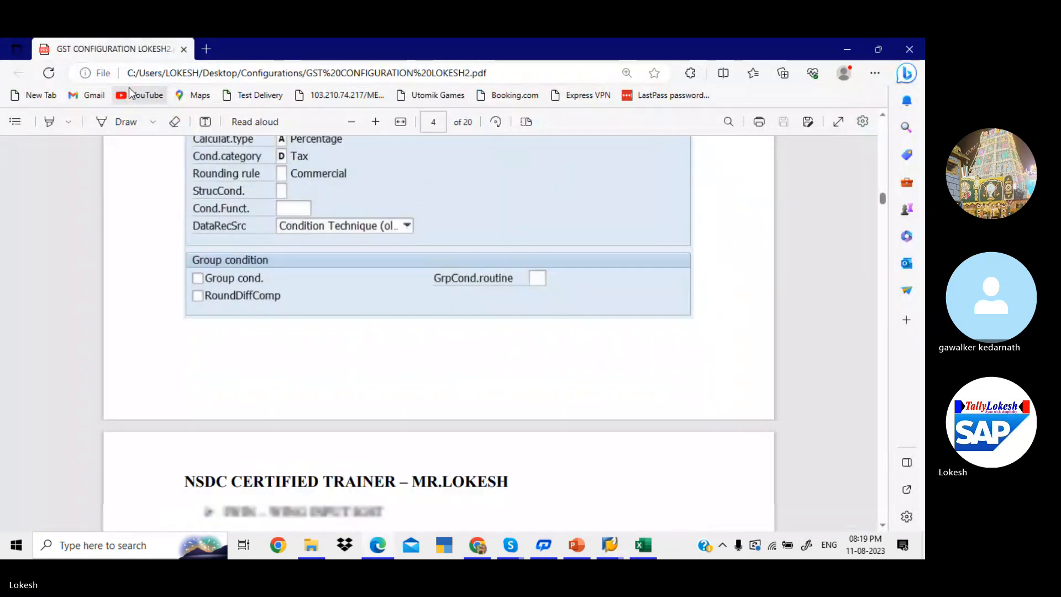
key(Down)
key(Down)
key(Down)
key(Down)
key(Down)
key(Down)
key(Down)
key(Down)
key(Down)
key(Down)
key(Down)
key(Down)
key(Down)
key(Down)
key(Down)
key(Down)
key(Down)
key(Down)
key(Down)
key(Down)
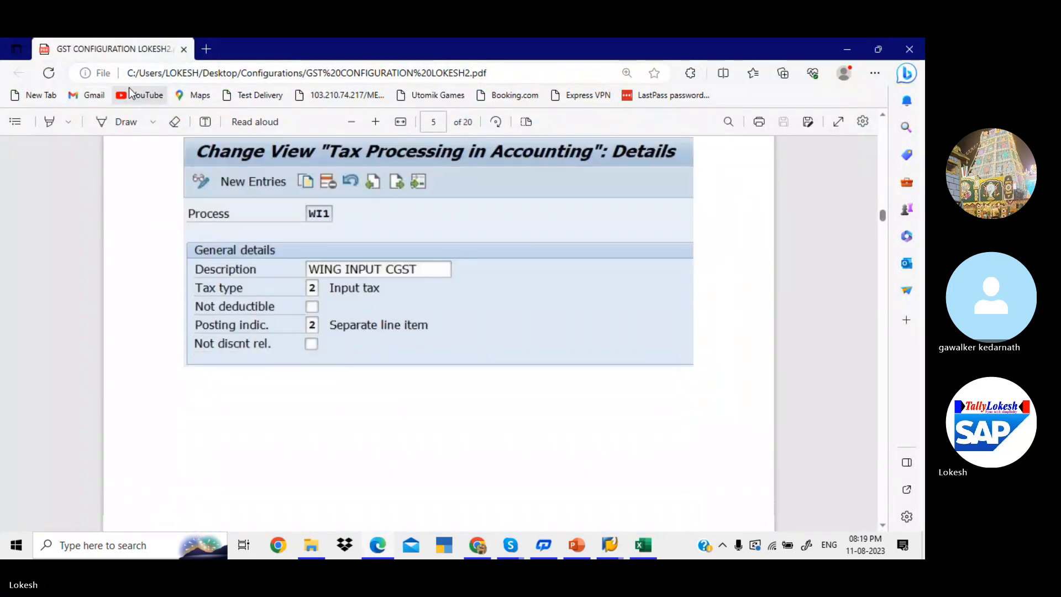
key(Up)
key(Up)
key(Up)
key(Up)
key(Up)
key(Up)
key(Up)
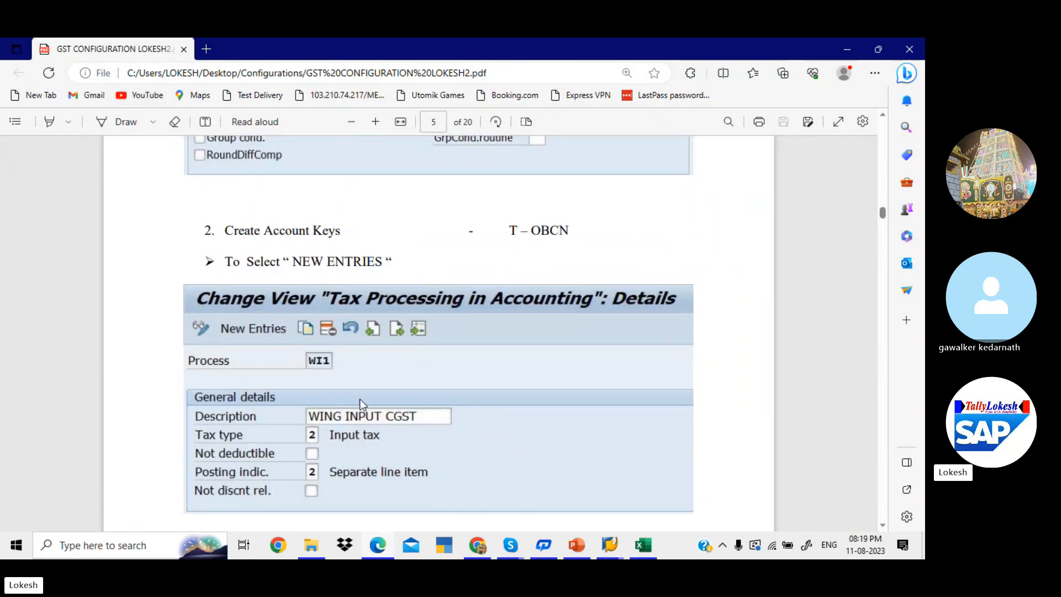
scroll(360, 399, down, 1)
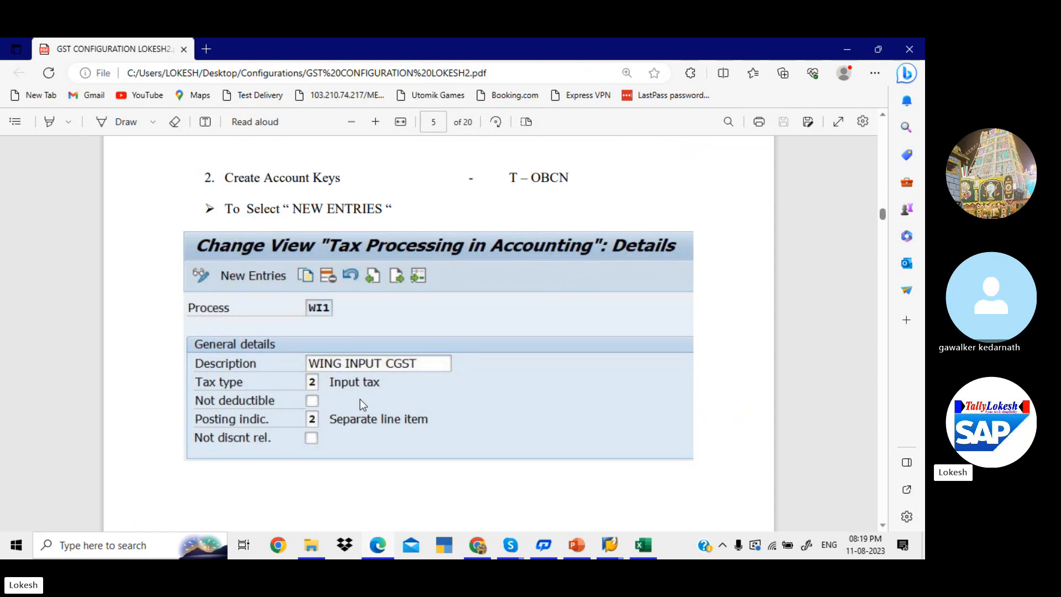
- Return to SAP and start a new account key KE1 with the description KED INPUT CGST
key(alt+Tab)
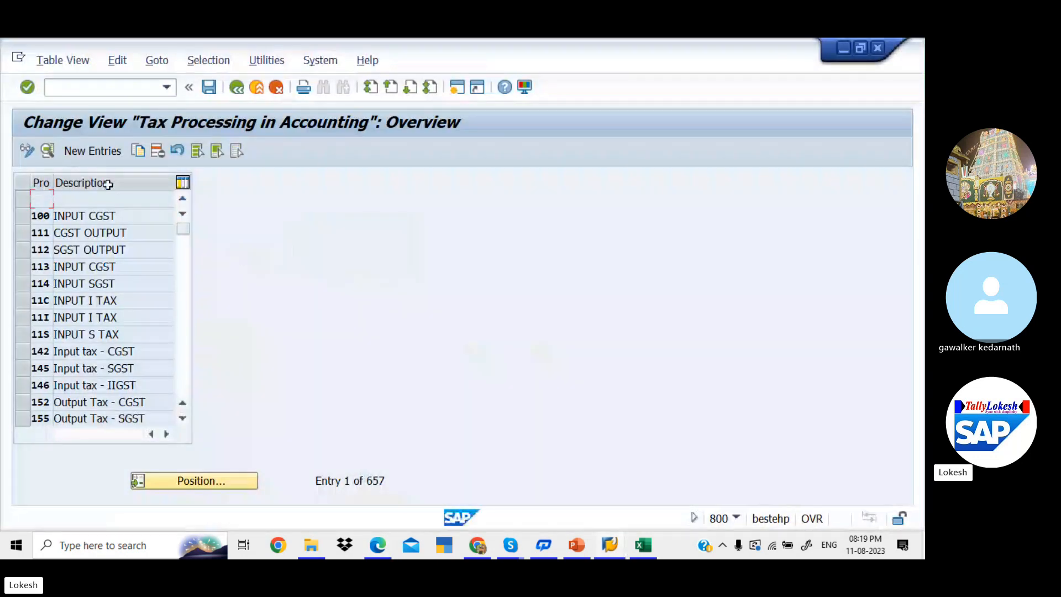
click(107, 152)
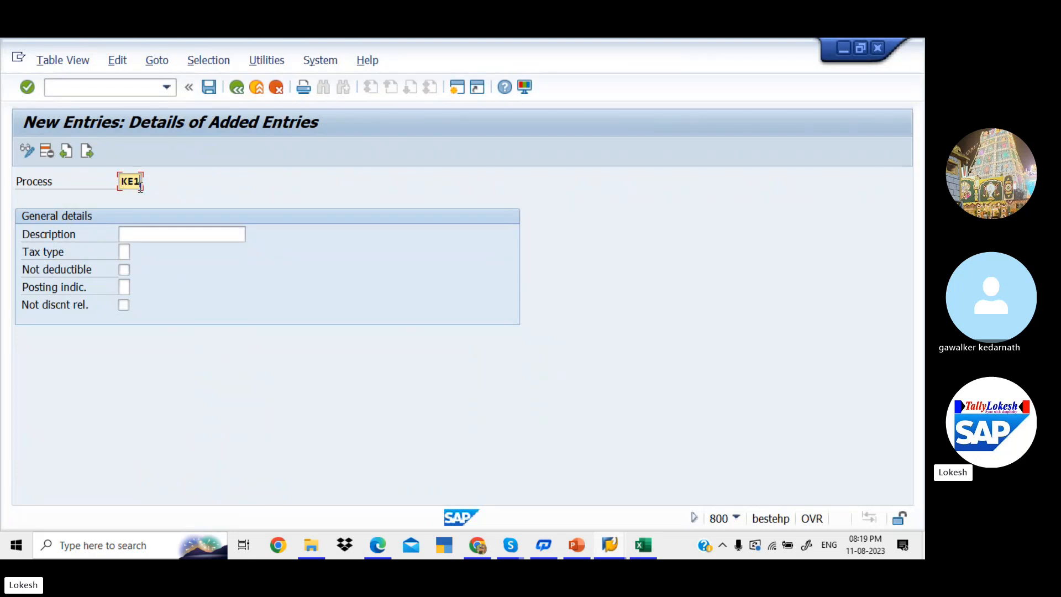
click(152, 235)
click(152, 236)
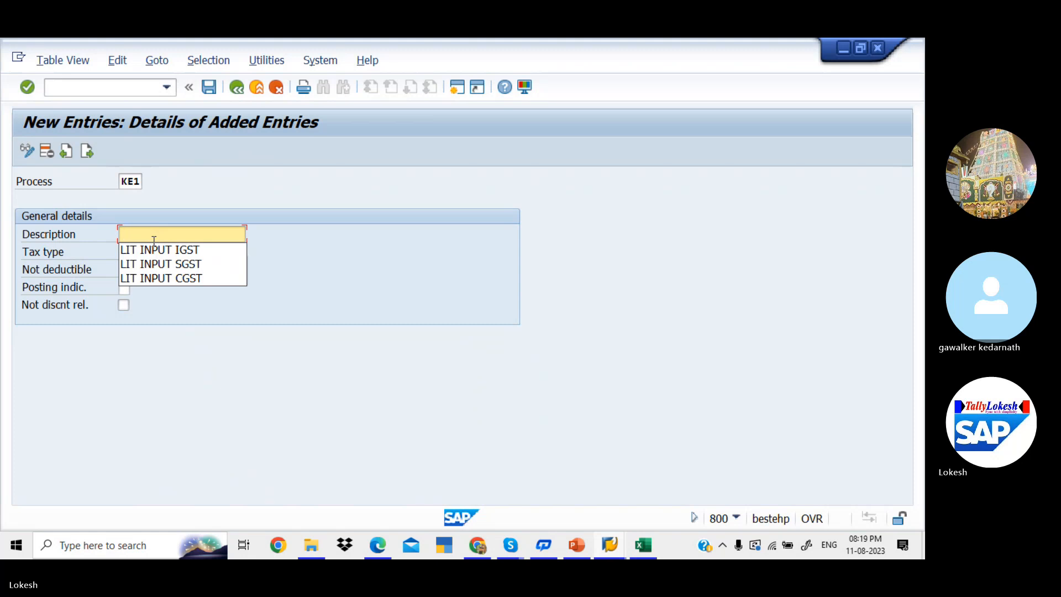
text(K)
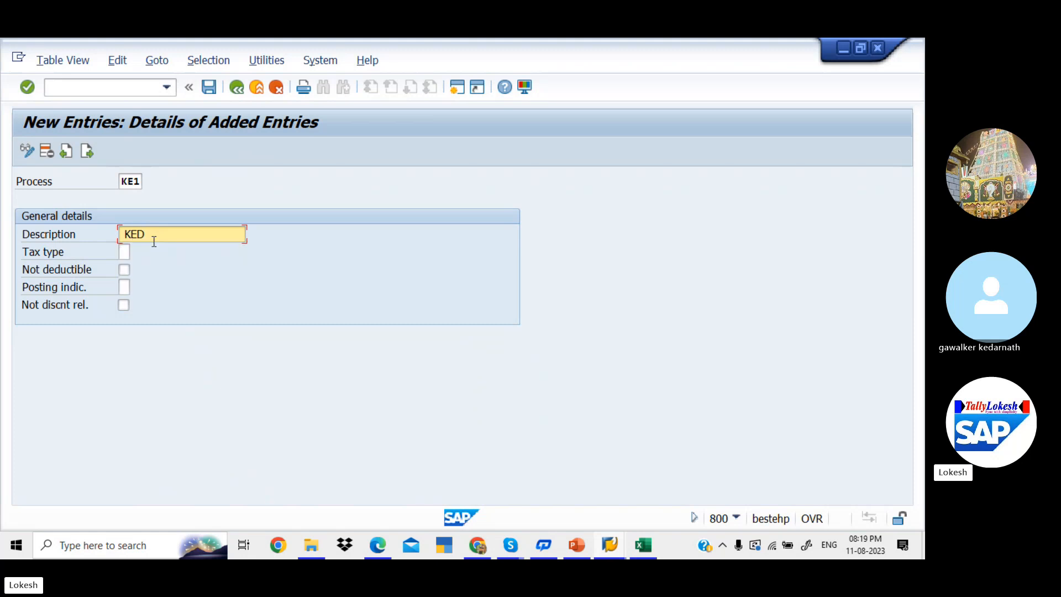
key(BackSpace)
text(KED IN)
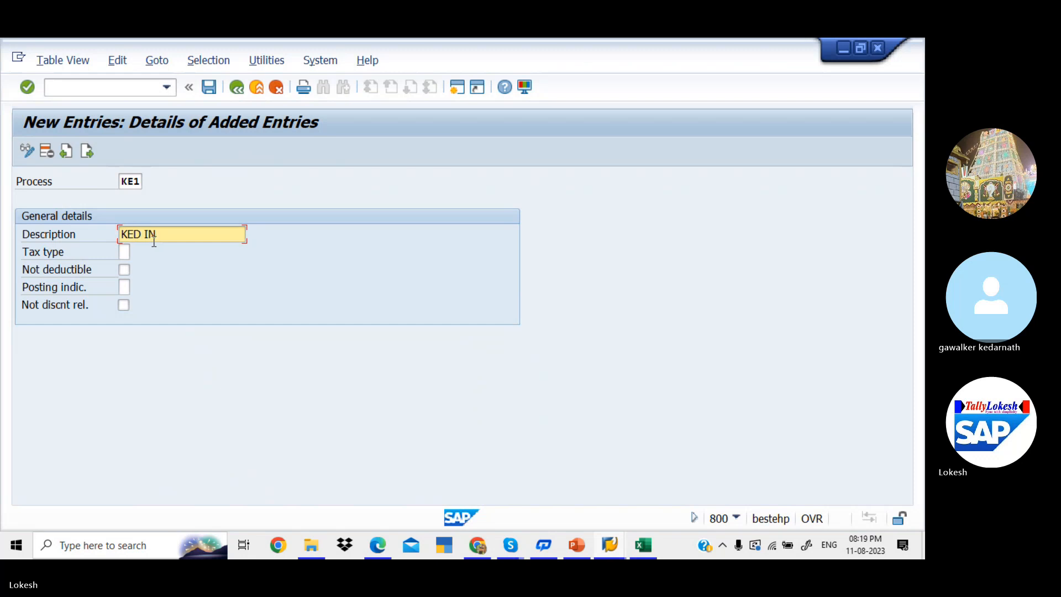
text(PUT CGST)
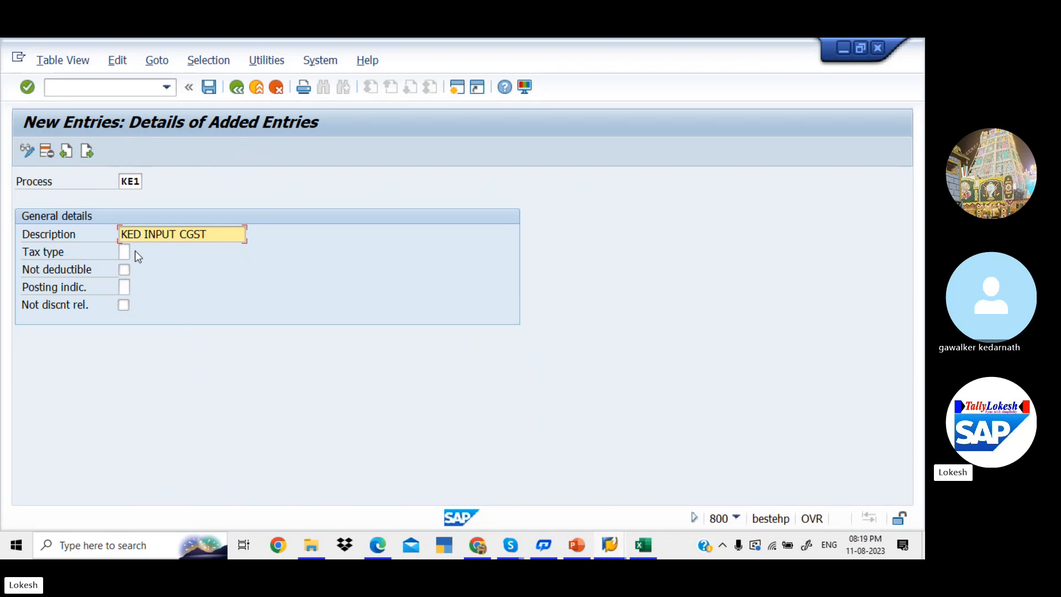
- Set account key KE1's tax type to 2 (Input tax), checking the choice against the PDF guide
click(126, 250)
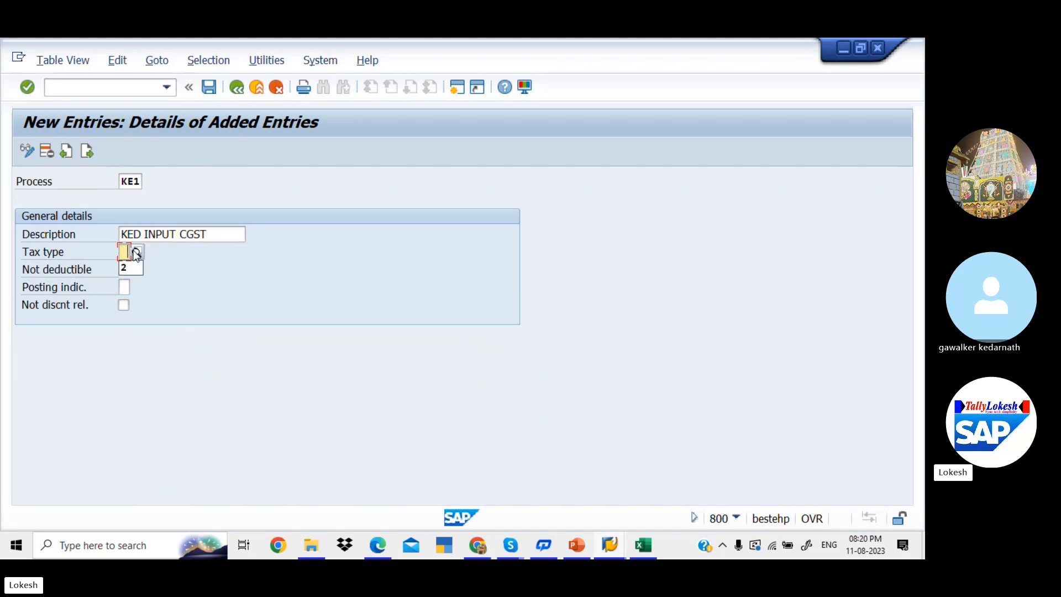
click(136, 253)
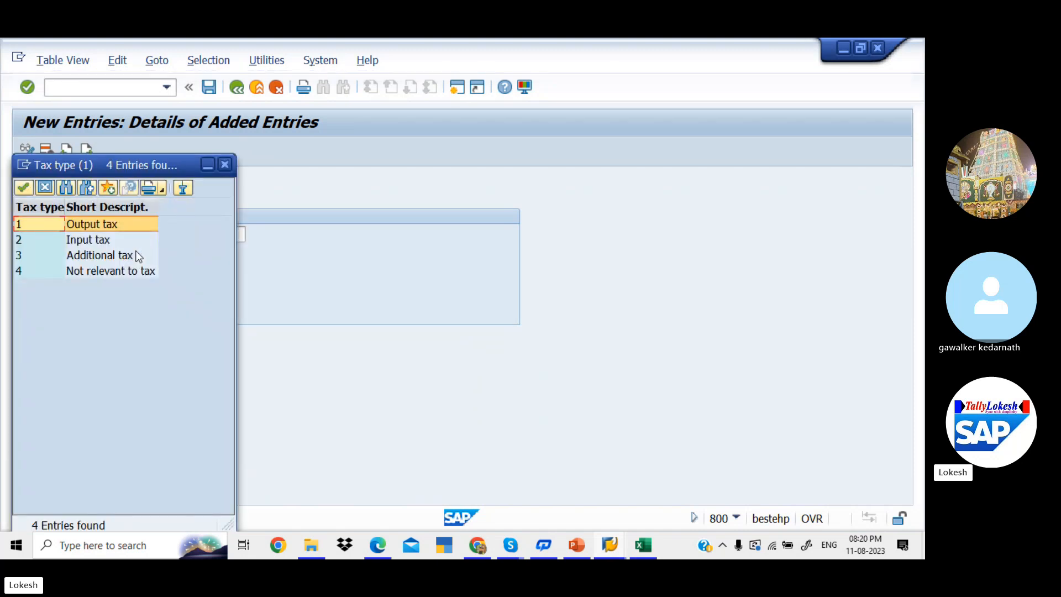
click(102, 241)
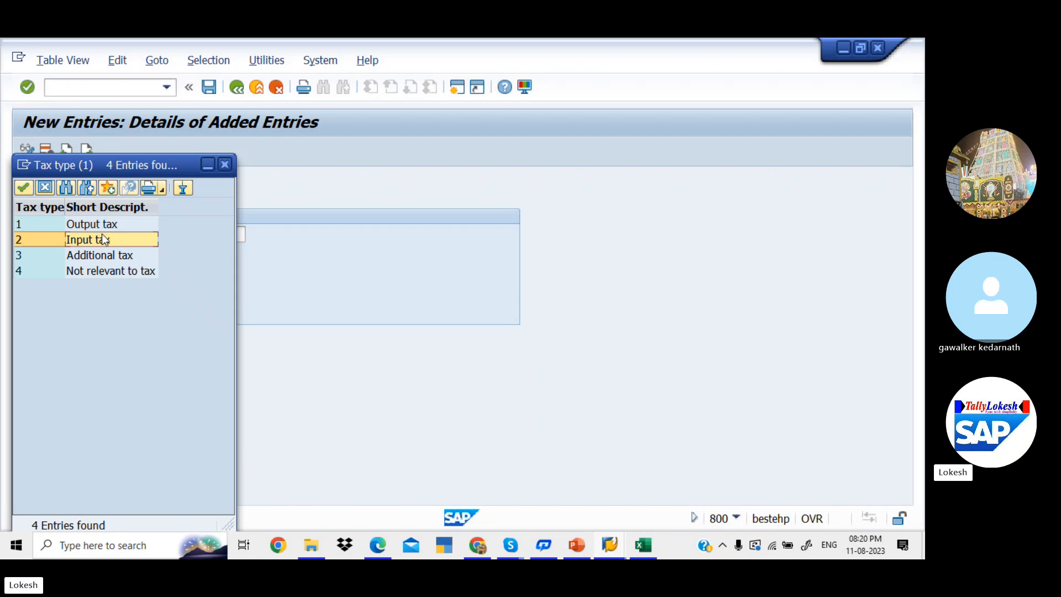
double_click(101, 234)
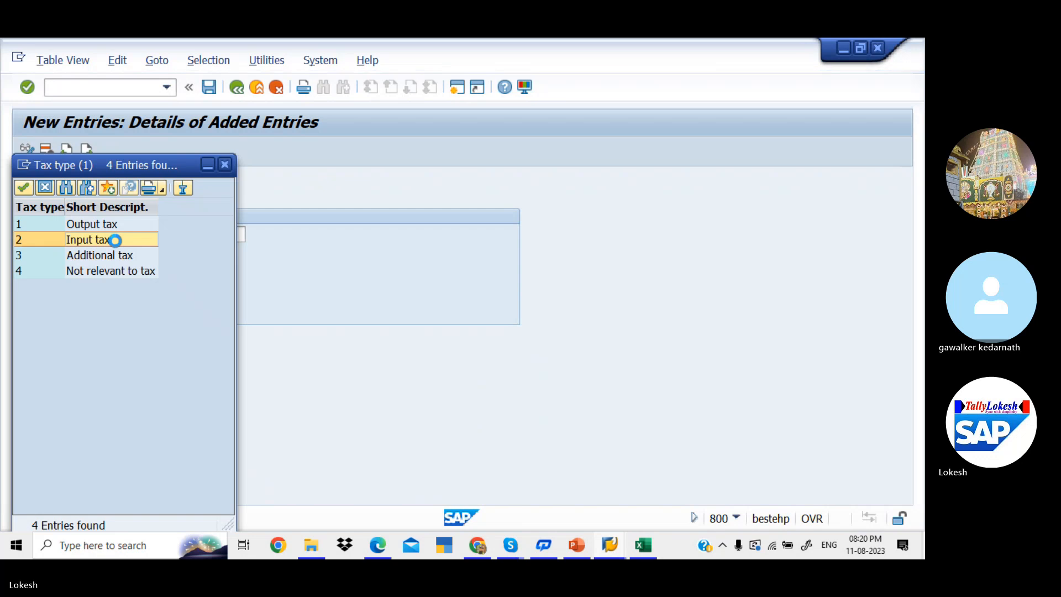
key(alt+Tab)
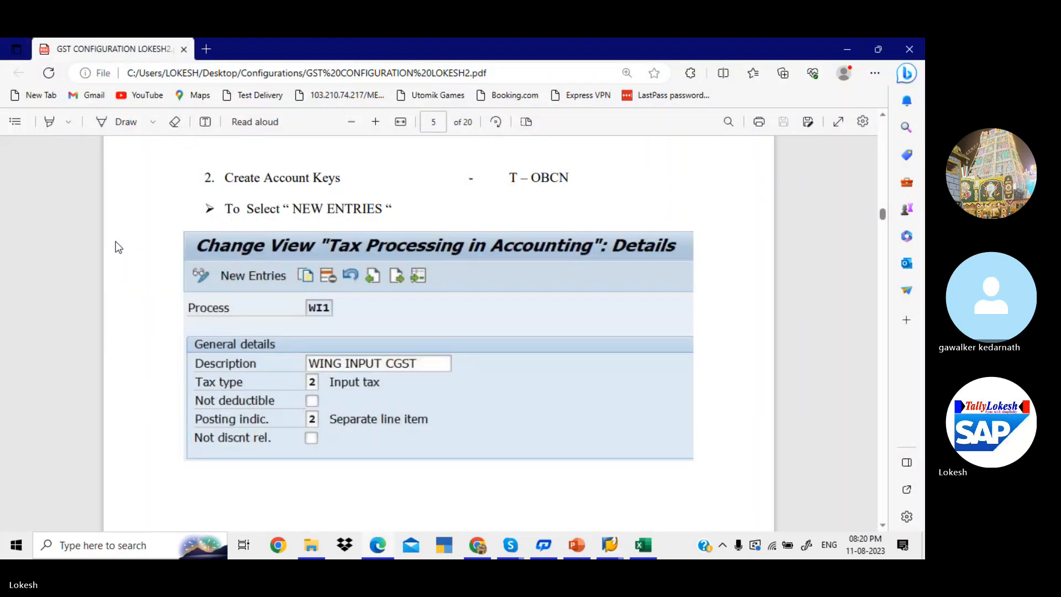
key(alt+Tab)
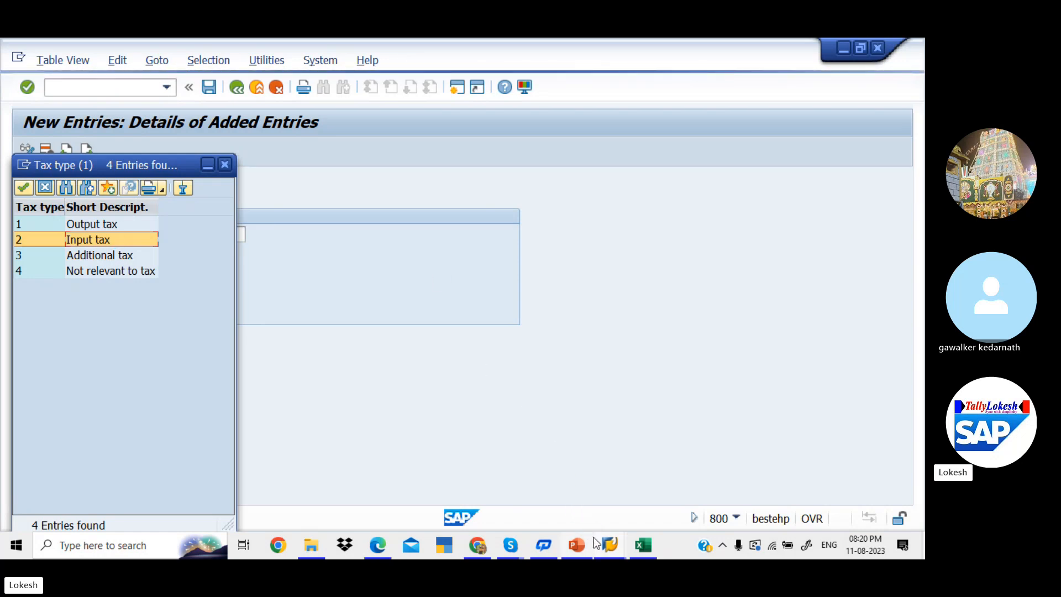
click(610, 545)
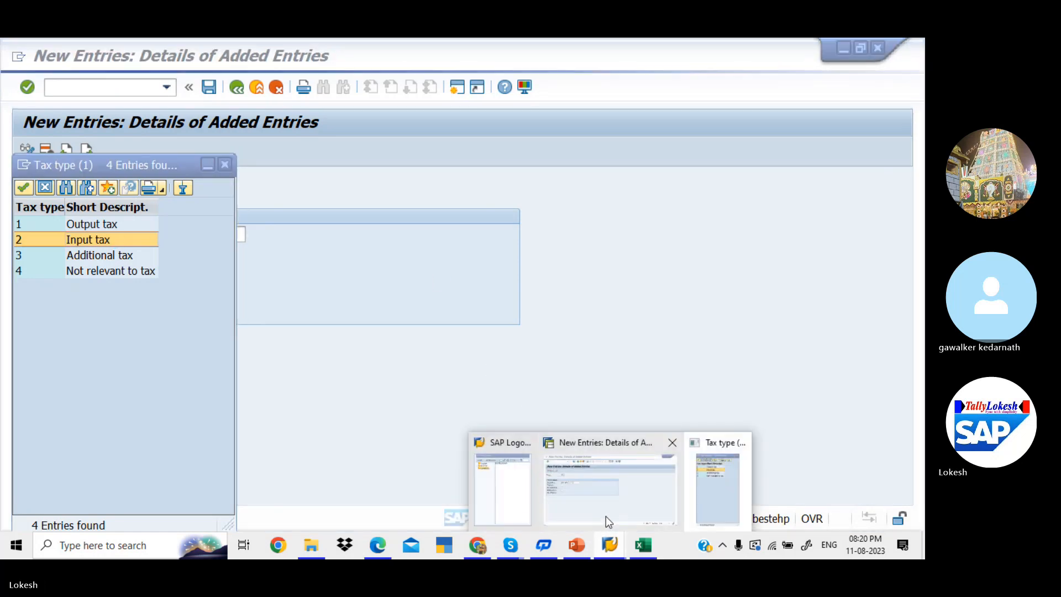
click(632, 505)
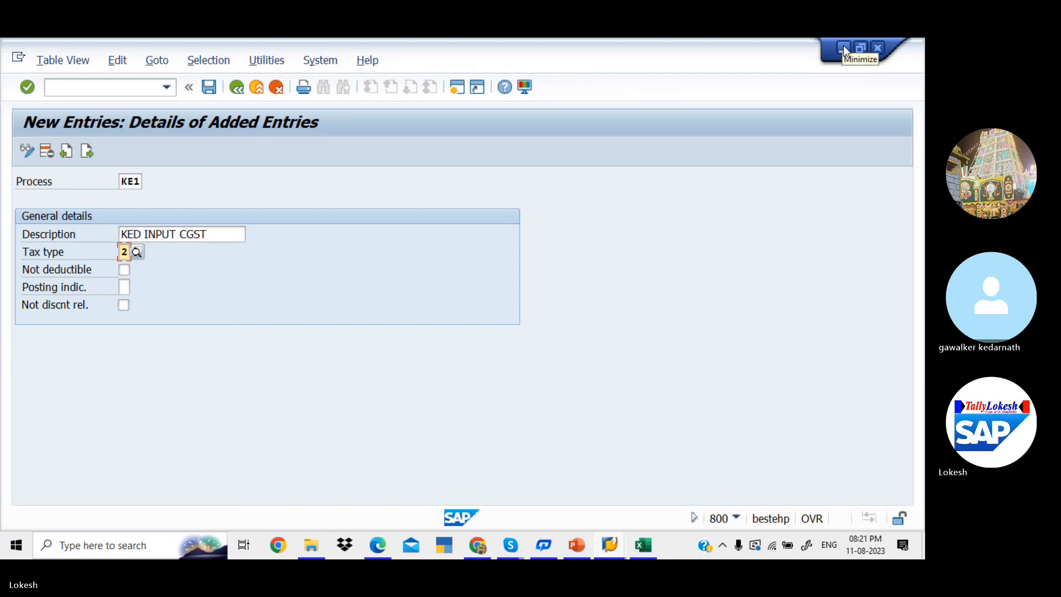
- Set account key KE1's posting indicator to 2 (Separate line item)
click(125, 288)
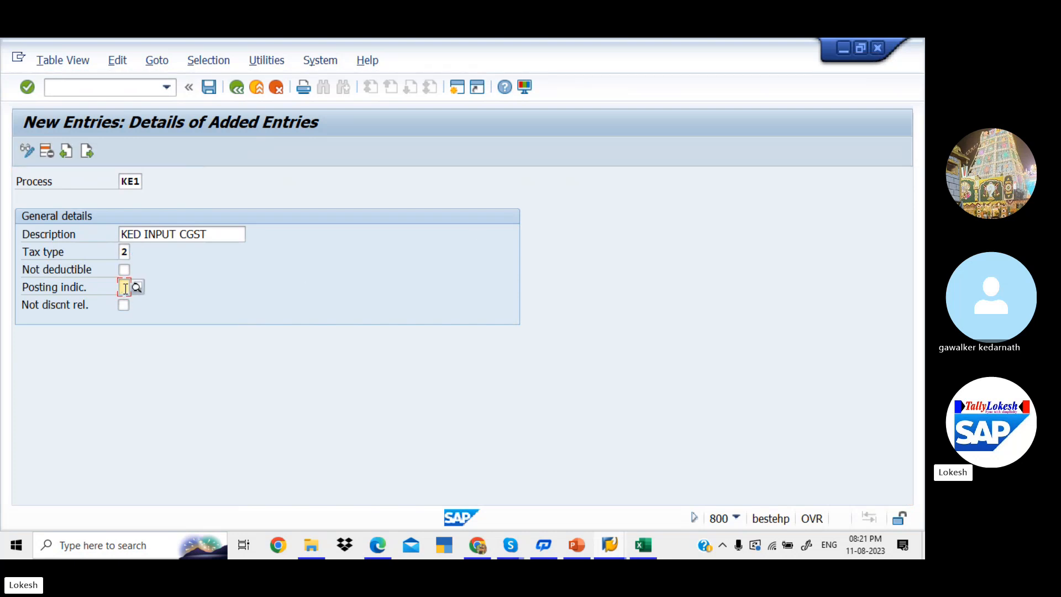
click(136, 287)
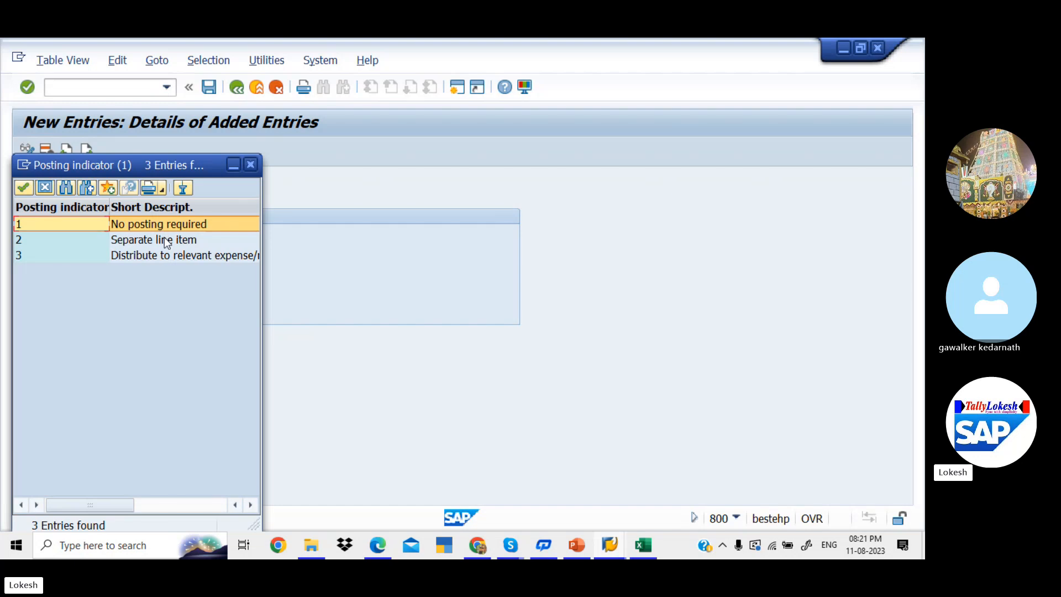
click(165, 240)
double_click(165, 240)
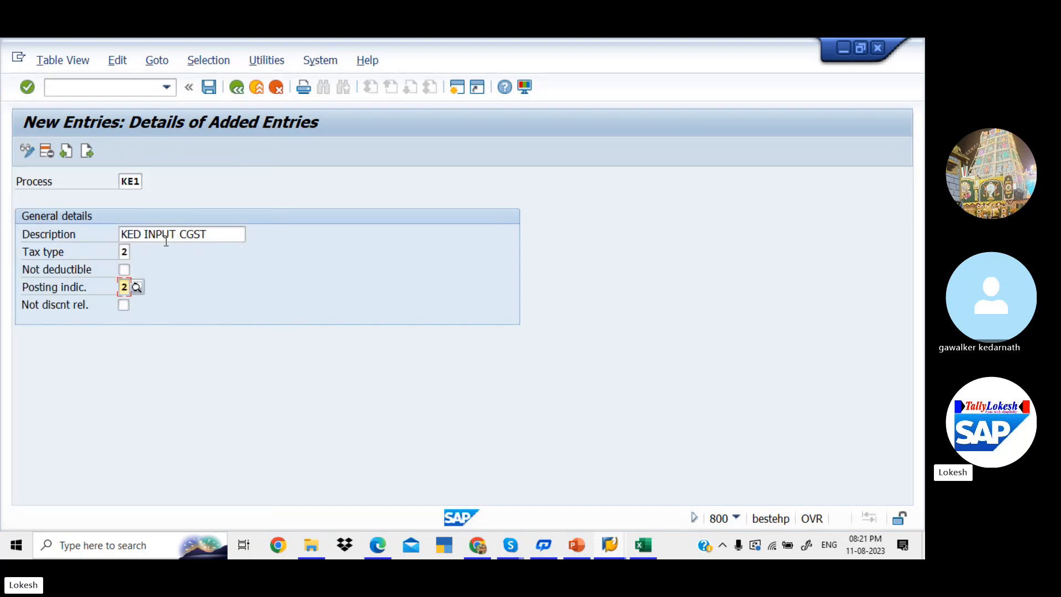
- Save account key KE1 under the customizing request GST CONFIGURATION KED1 and open a blank form for another account key
click(216, 88)
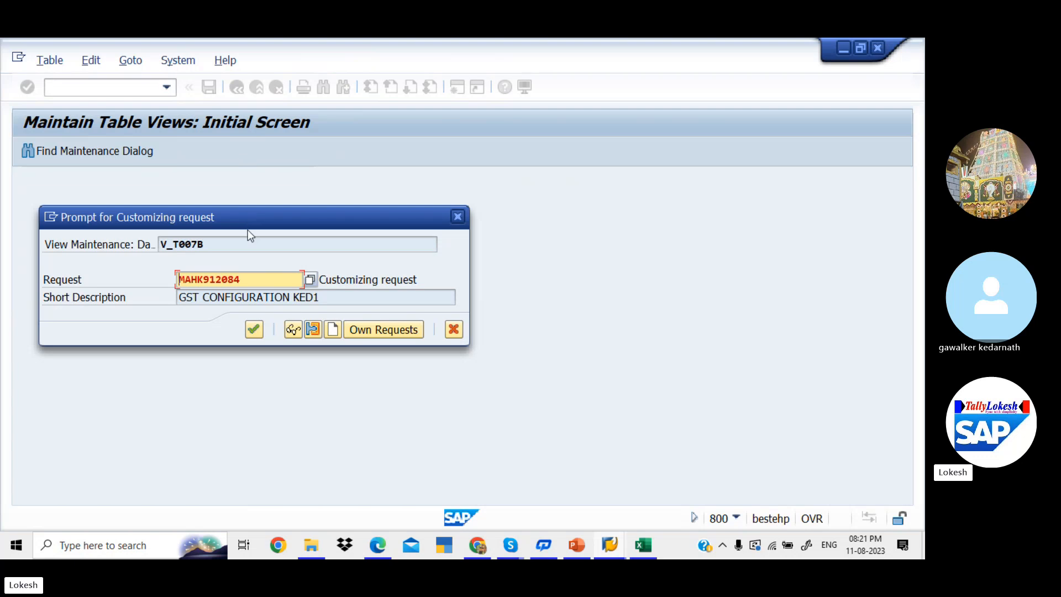
click(255, 329)
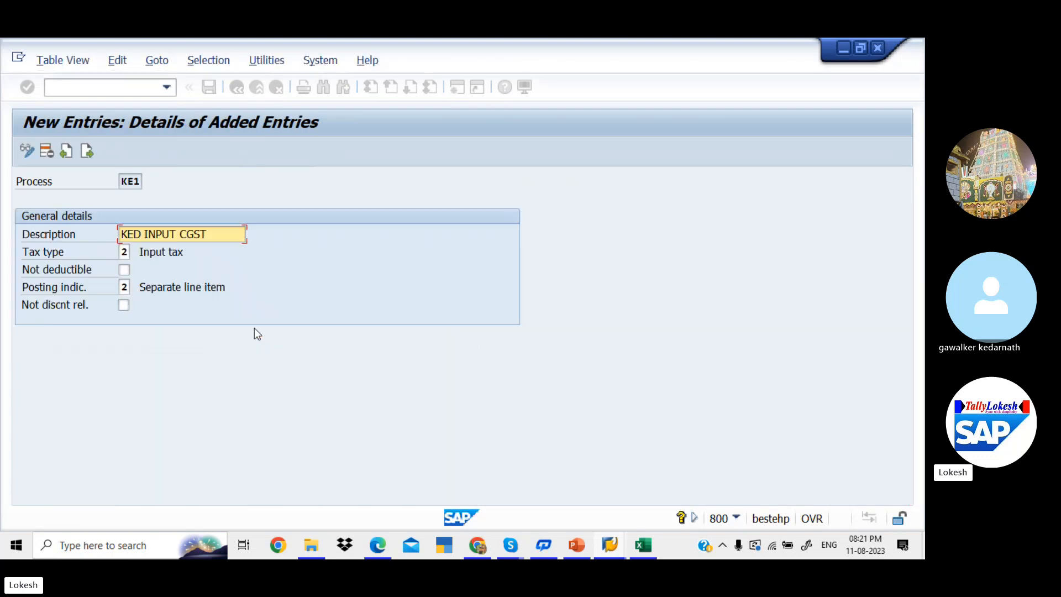
click(87, 151)
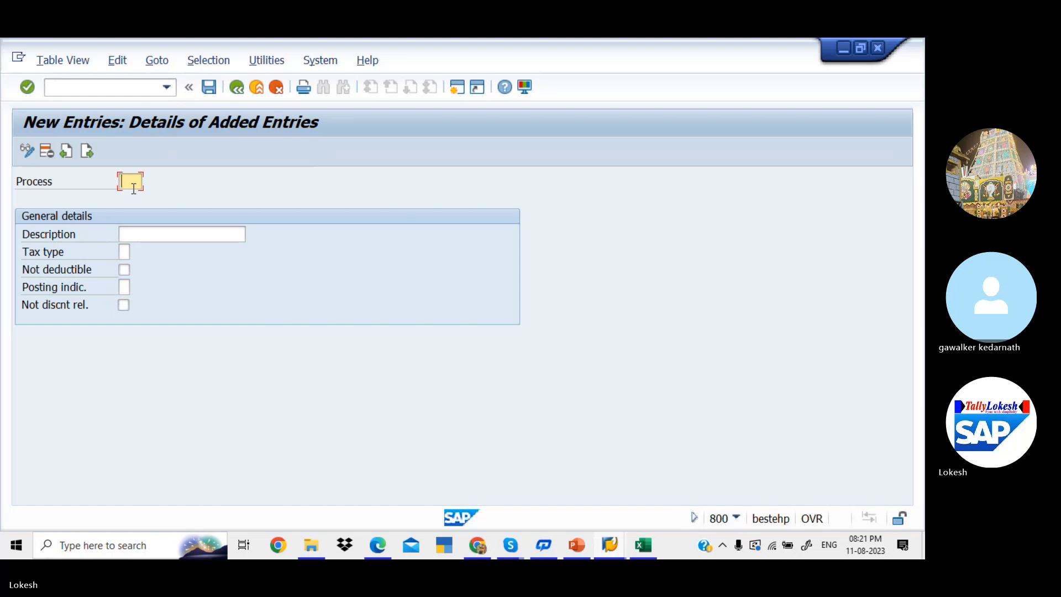
- Check the next account key examples in the PDF guide, and enter KE2 as the process key on the blank SAP form
key(alt+Tab)
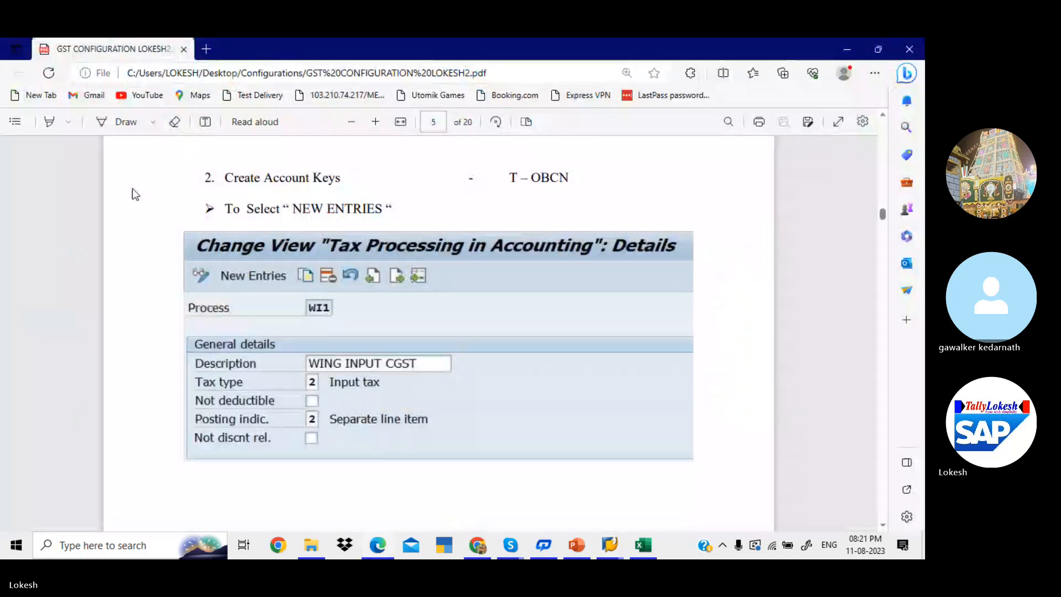
scroll(132, 193, down, 10)
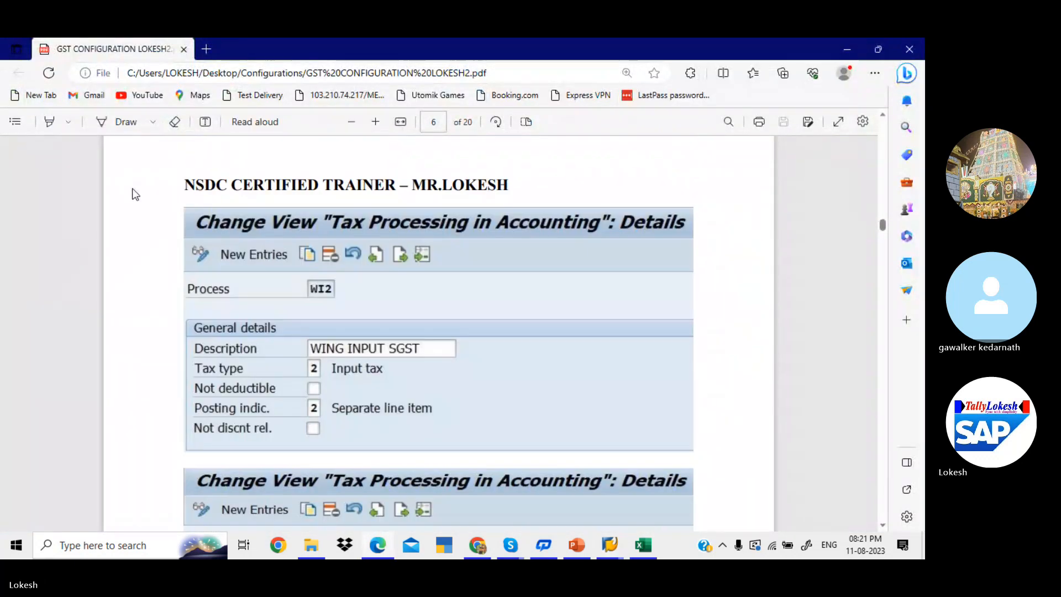
scroll(133, 194, down, 3)
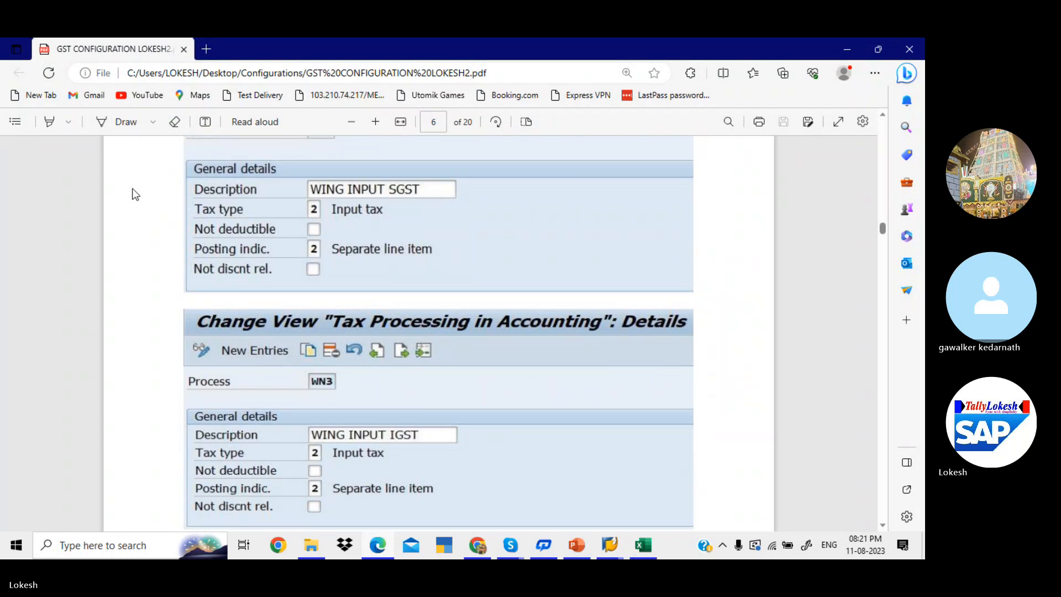
key(alt+Tab)
text(KE2)
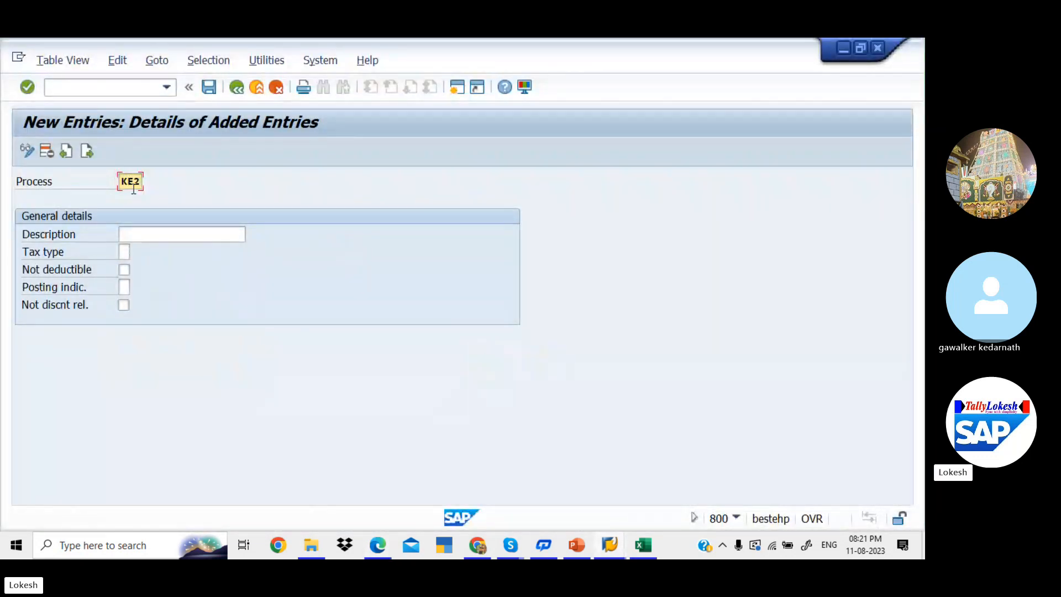
- Give account key KE2 the description KED INPUT SGST
click(155, 234)
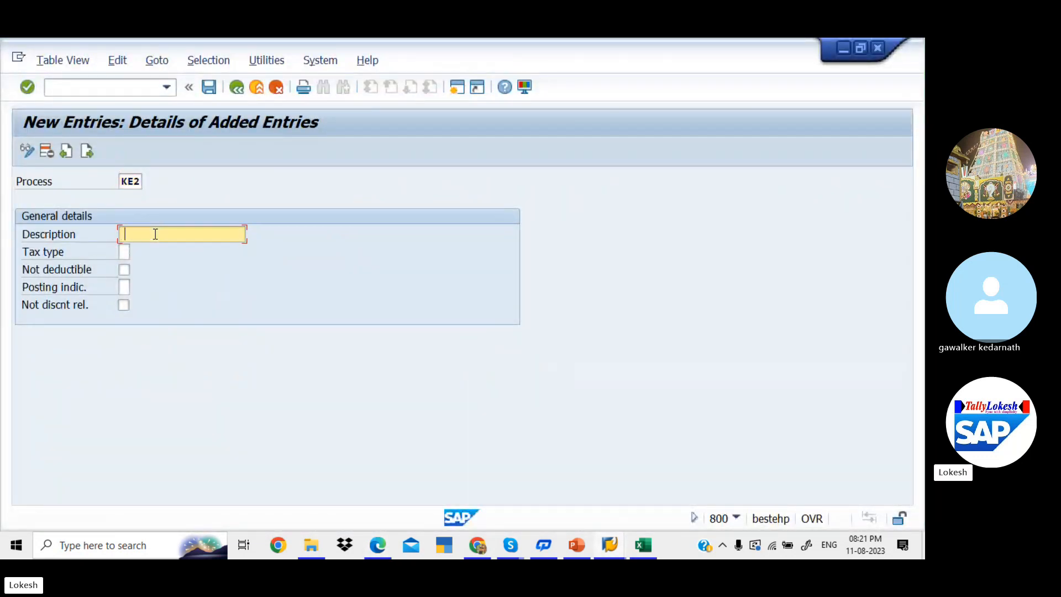
key(Return)
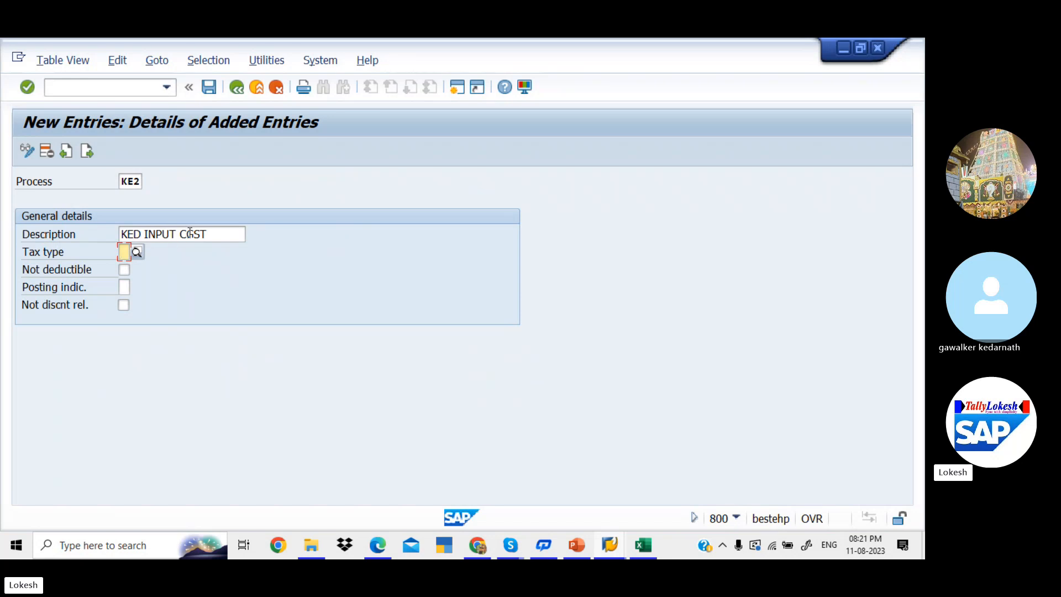
click(209, 232)
key(BackSpace)
key(BackSpace)
key(BackSpace)
key(BackSpace)
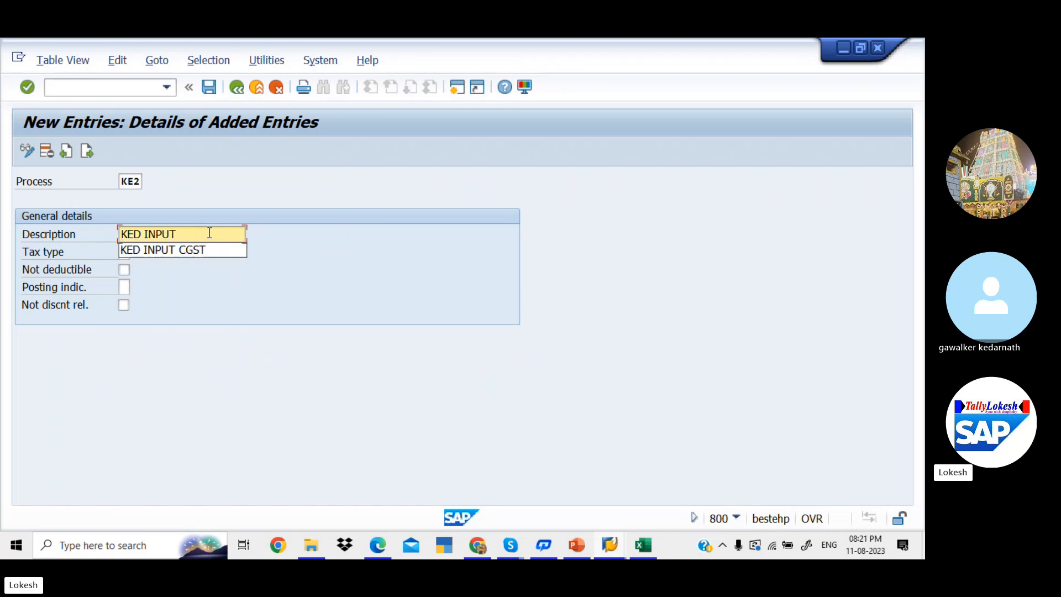
text(SGST)
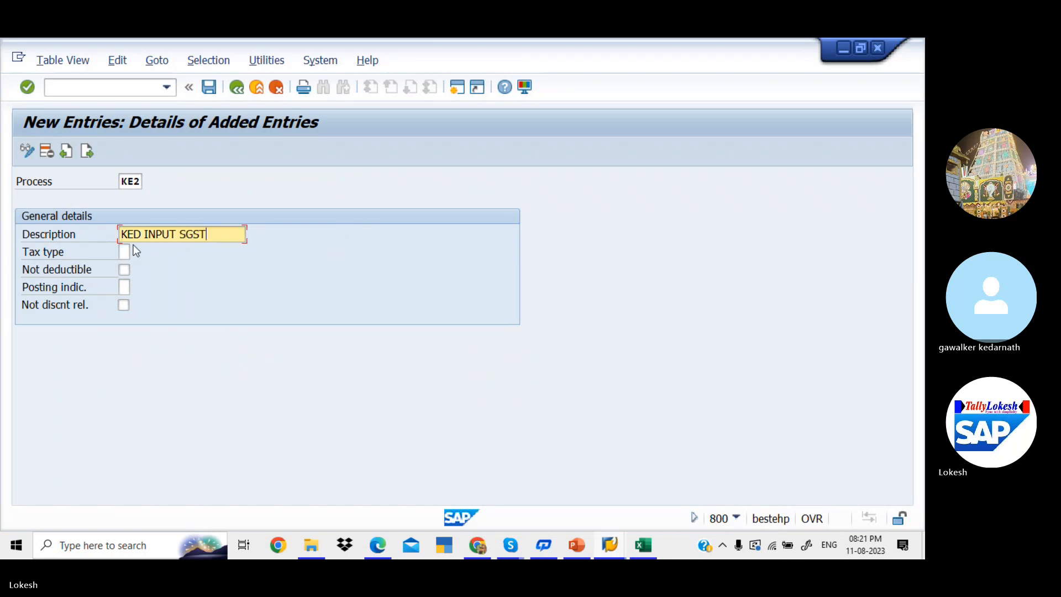
- Set account key KE2's tax type to 2 (Input tax) and posting indicator to 2 (Separate line item), and save it
click(125, 251)
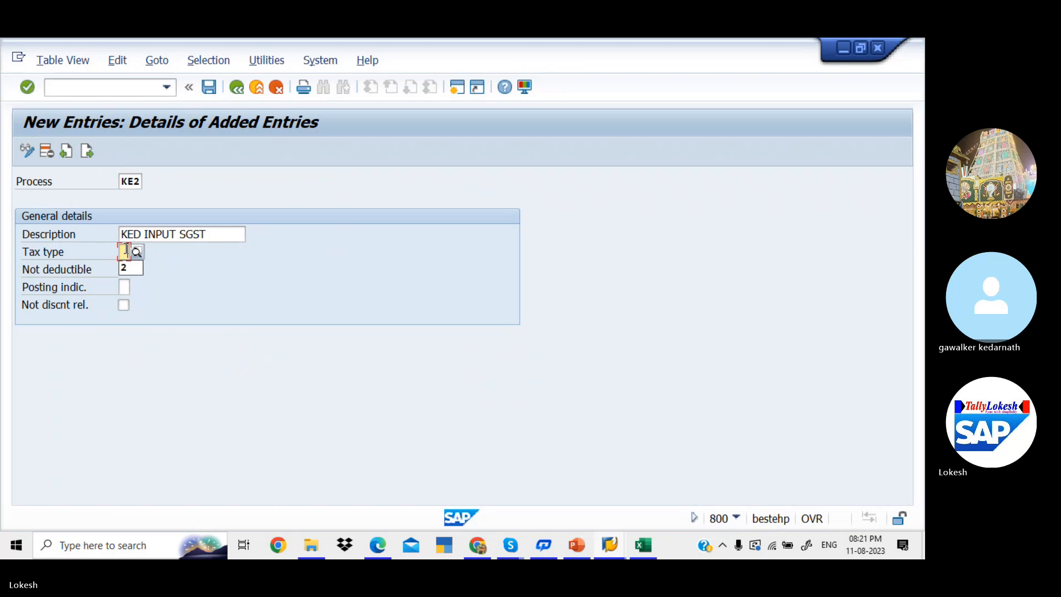
key(Tab)
key(Tab)
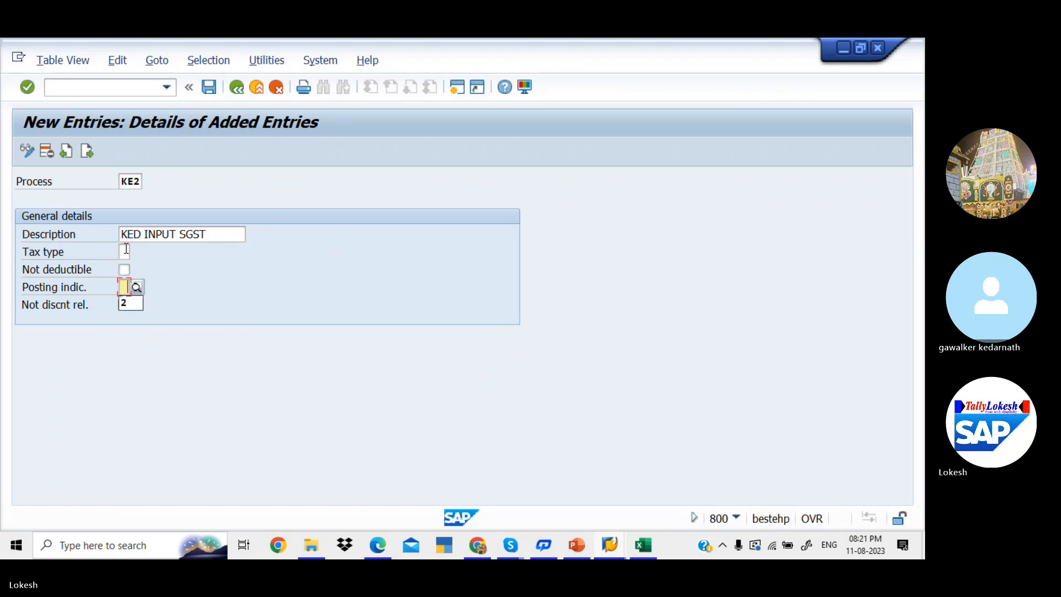
key(Tab)
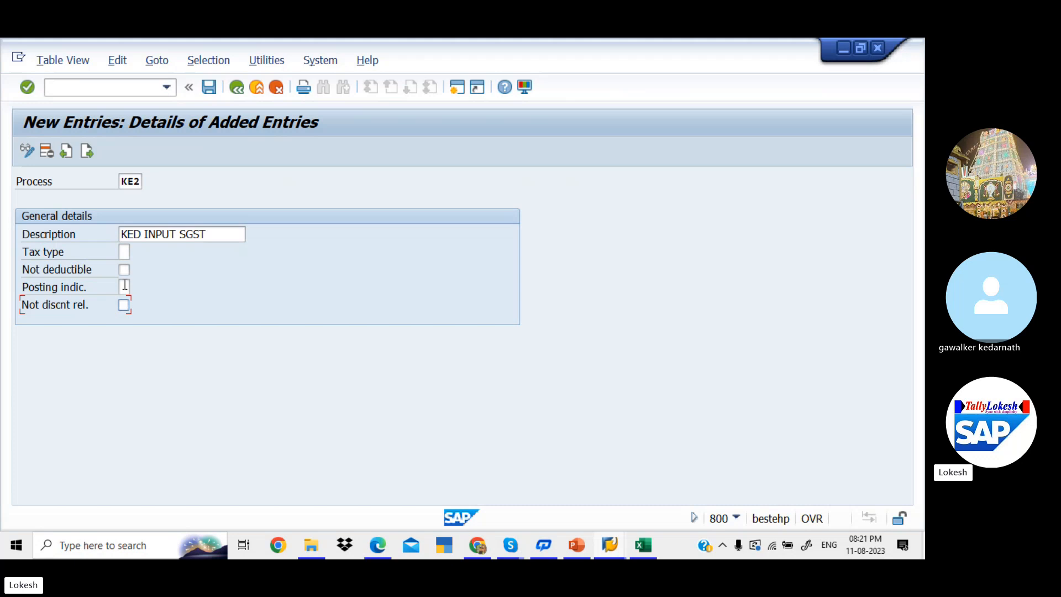
click(124, 252)
text(2)
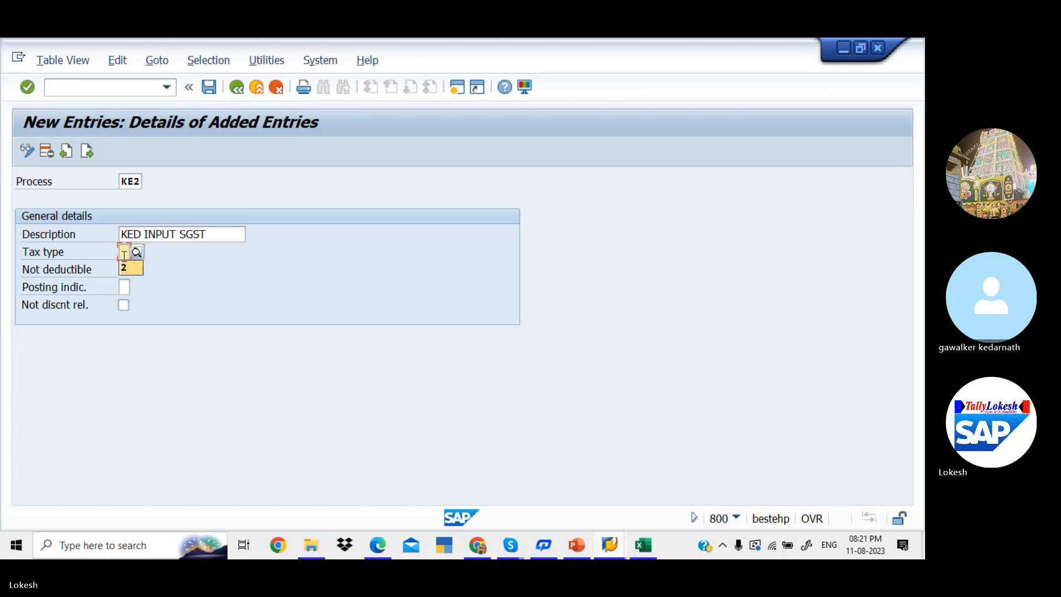
key(Tab)
click(126, 288)
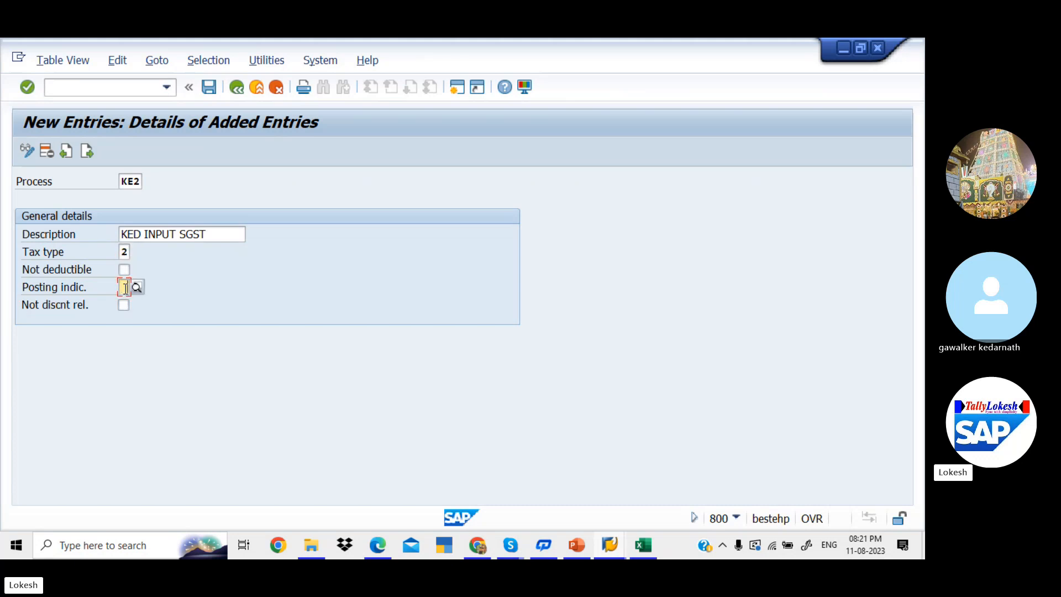
text(2)
click(210, 88)
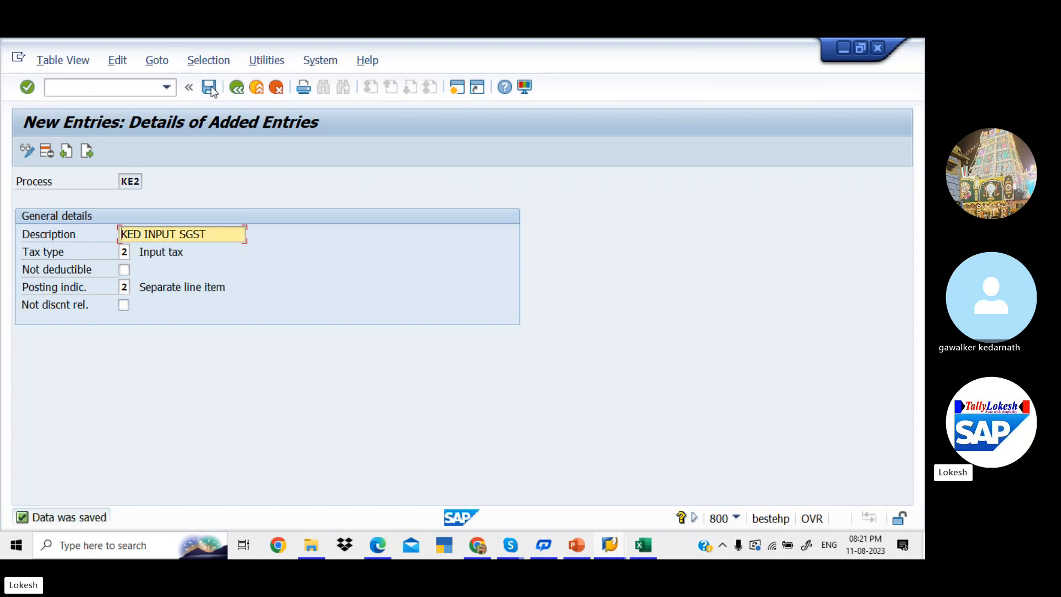
- Start another new account key, KE3, with the description KED INPUT IGST
click(87, 147)
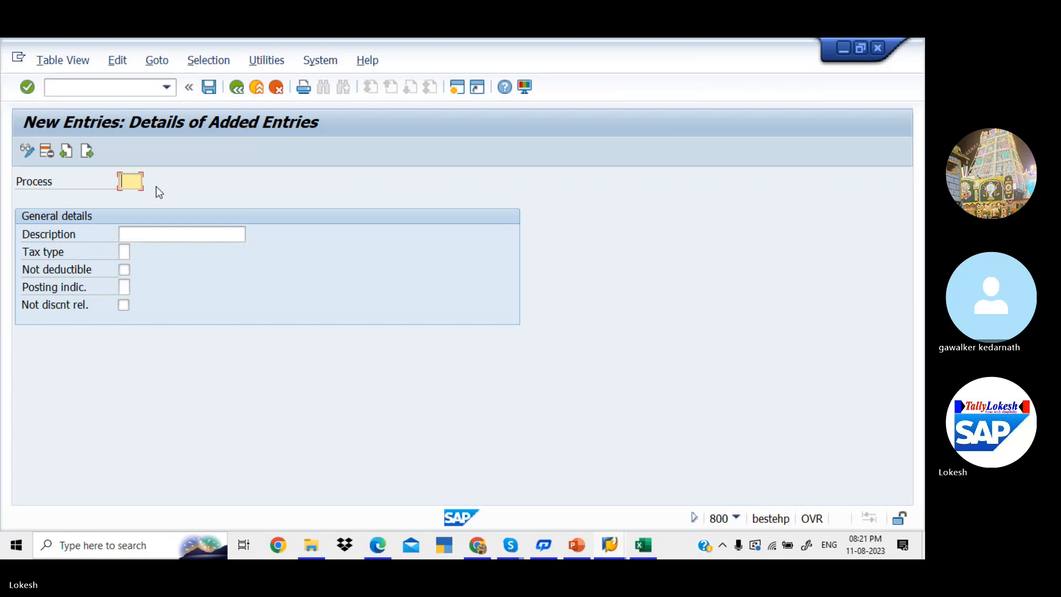
text(KE3)
click(159, 234)
click(166, 249)
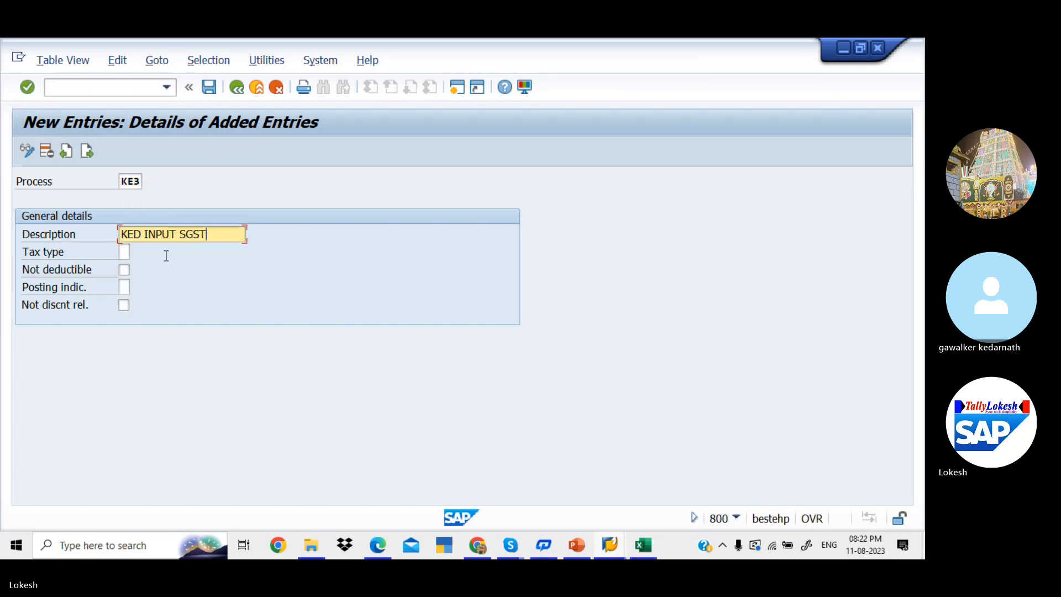
key(BackSpace)
key(BackSpace)
key(BackSpace)
key(BackSpace)
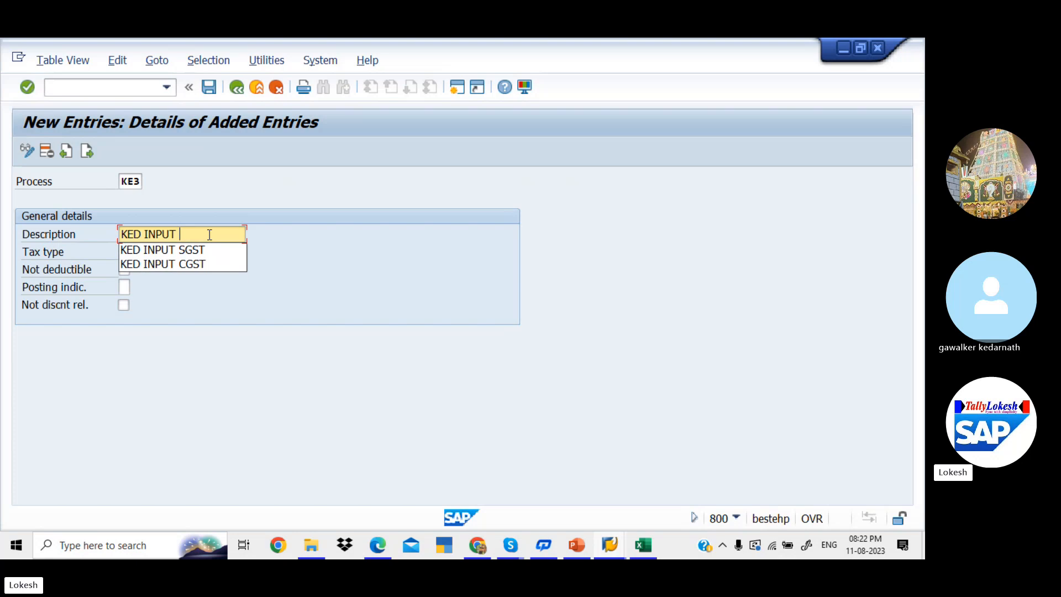
text(IGST)
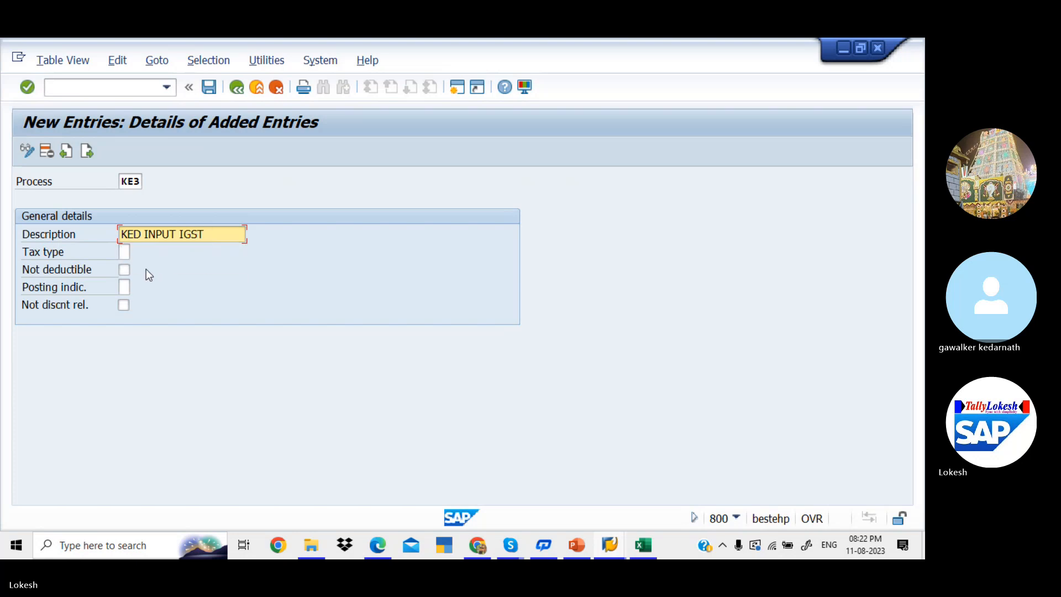
- Set account key KE3's tax type to 2 (Input tax) and posting indicator to 2 (Separate line item), and save it
click(127, 253)
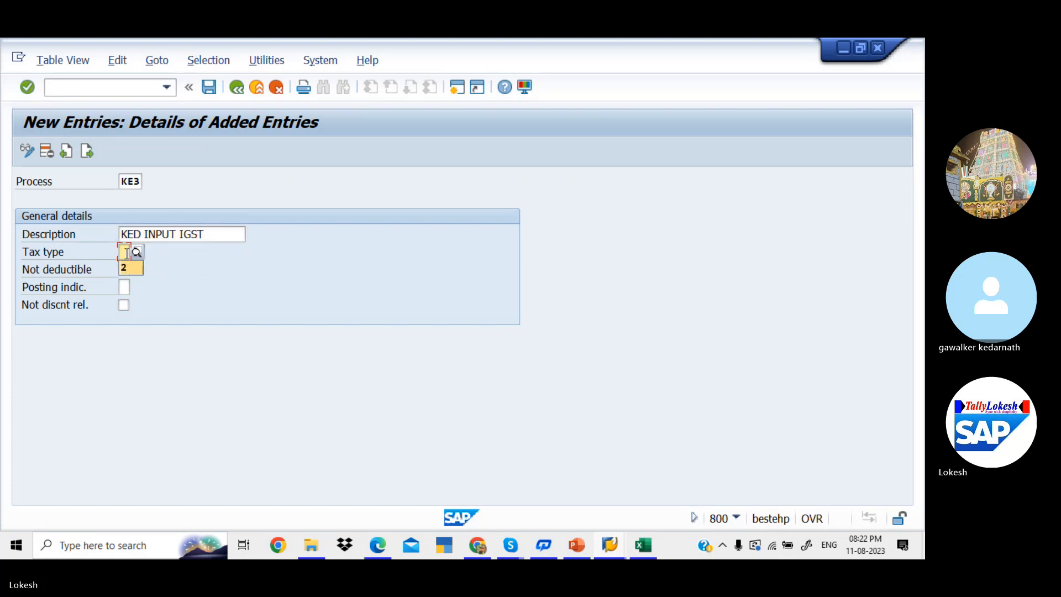
text(2)
key(Tab)
text(2)
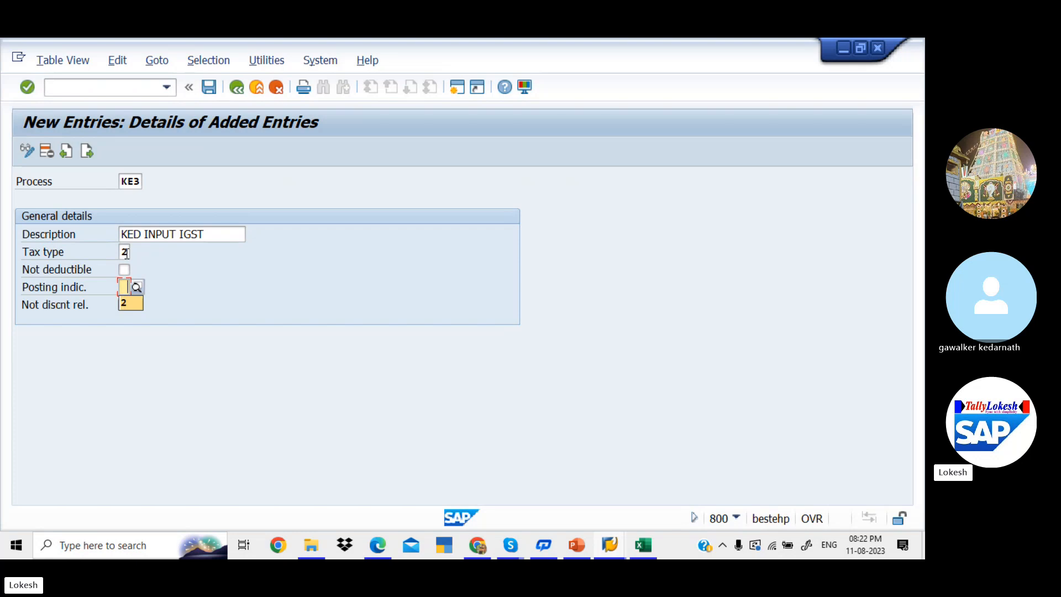
click(209, 88)
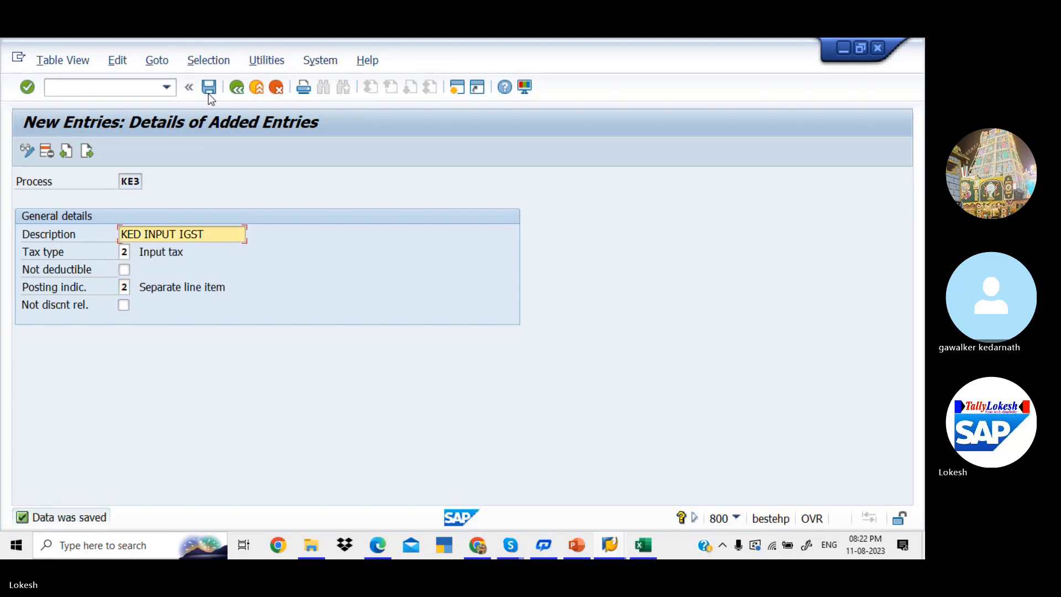
- Switch to the Excel GST sheet and record KE1,KE2,KE3 in cell D4 of the account keys row
key(alt+Tab)
click(513, 277)
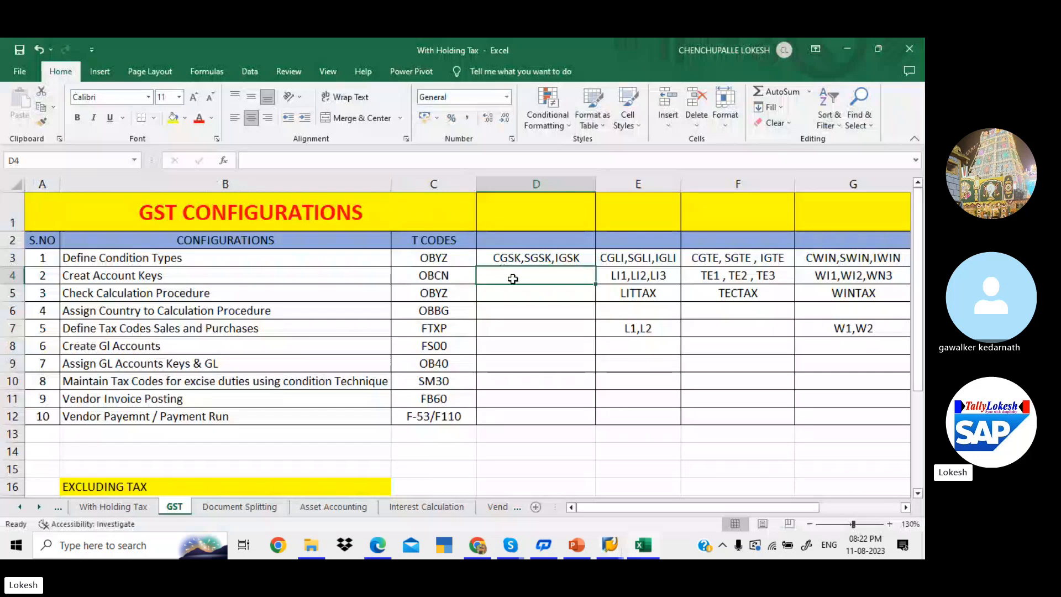
text(KE)
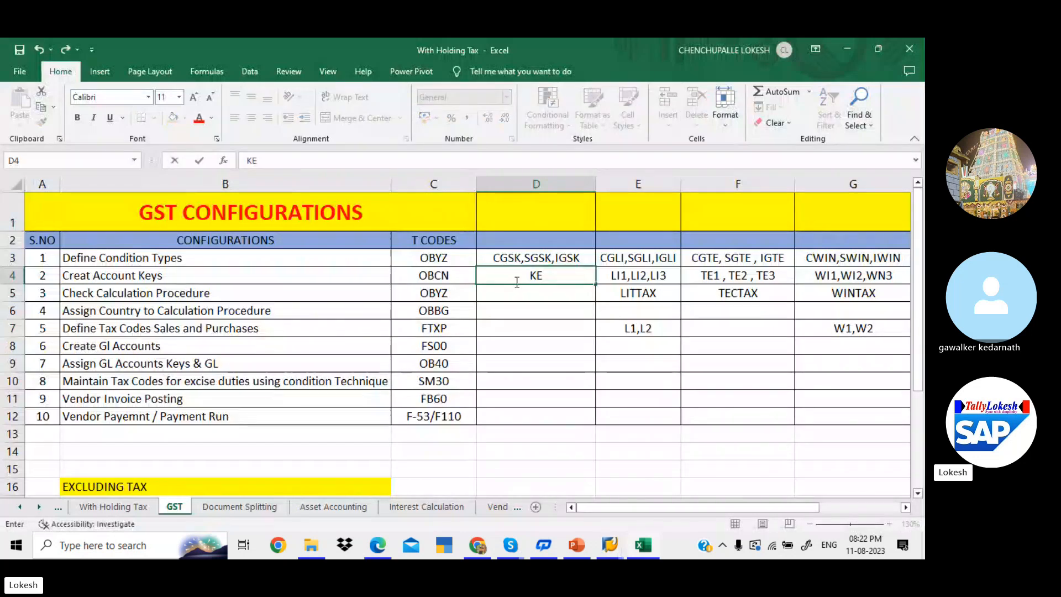
text(1,KE)
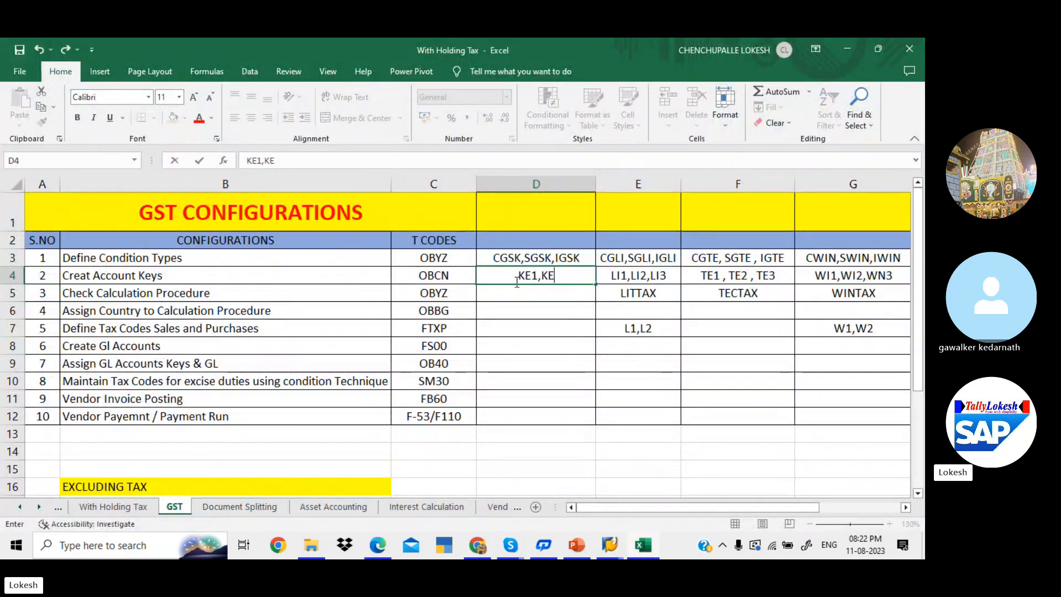
text(2,KE3)
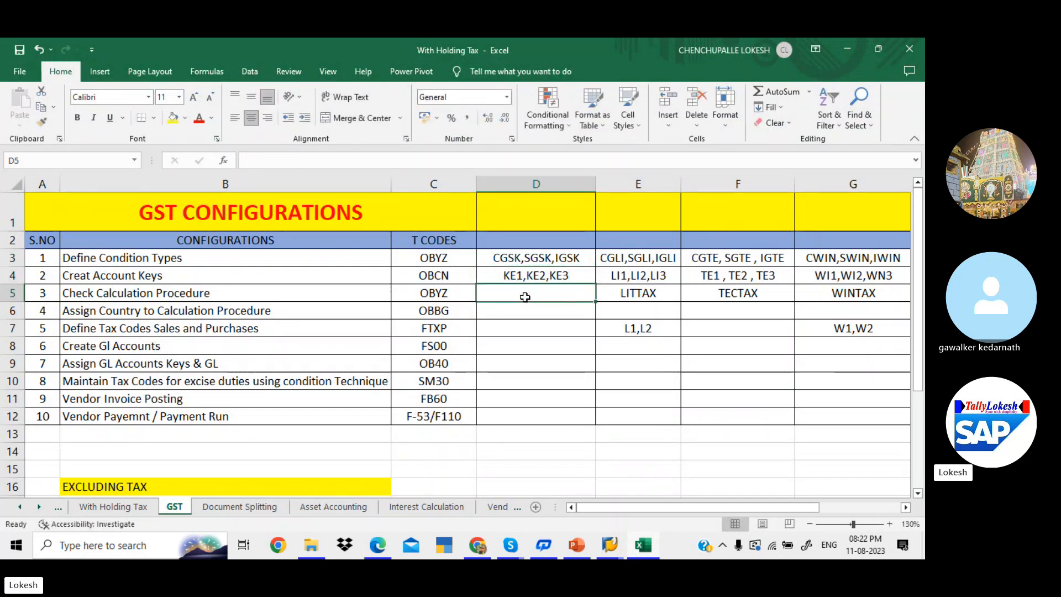
click(524, 298)
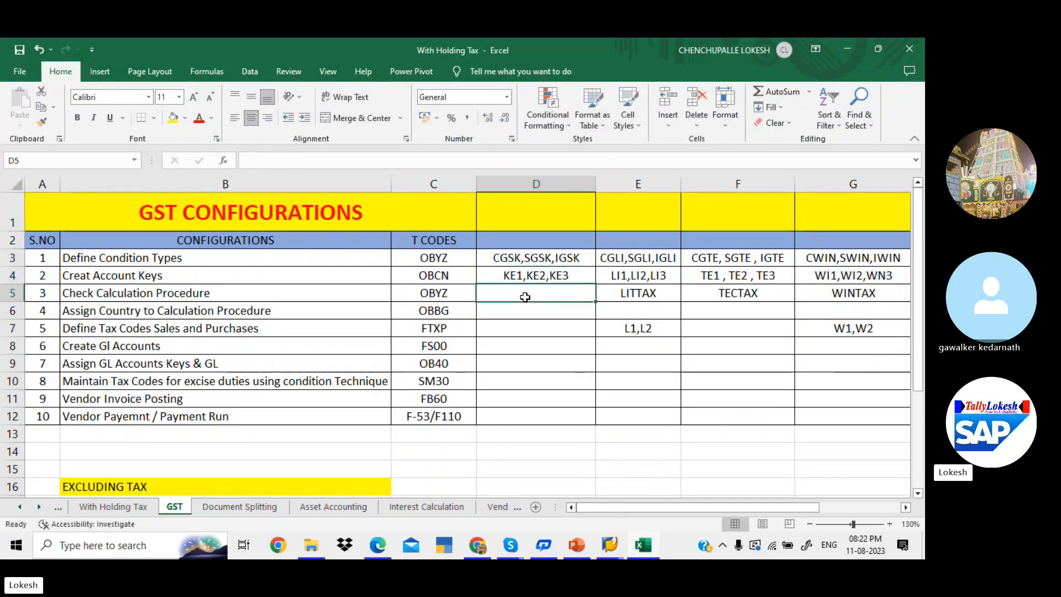
- Return to SAP, run transaction /NOBYZ and open the Procedures condition element
key(alt+Tab)
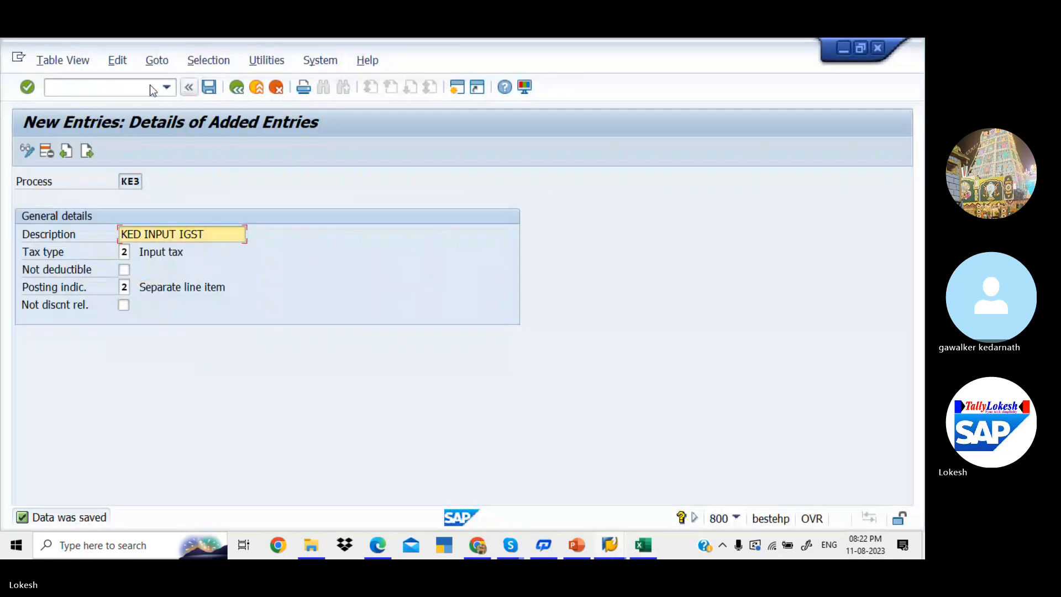
click(208, 86)
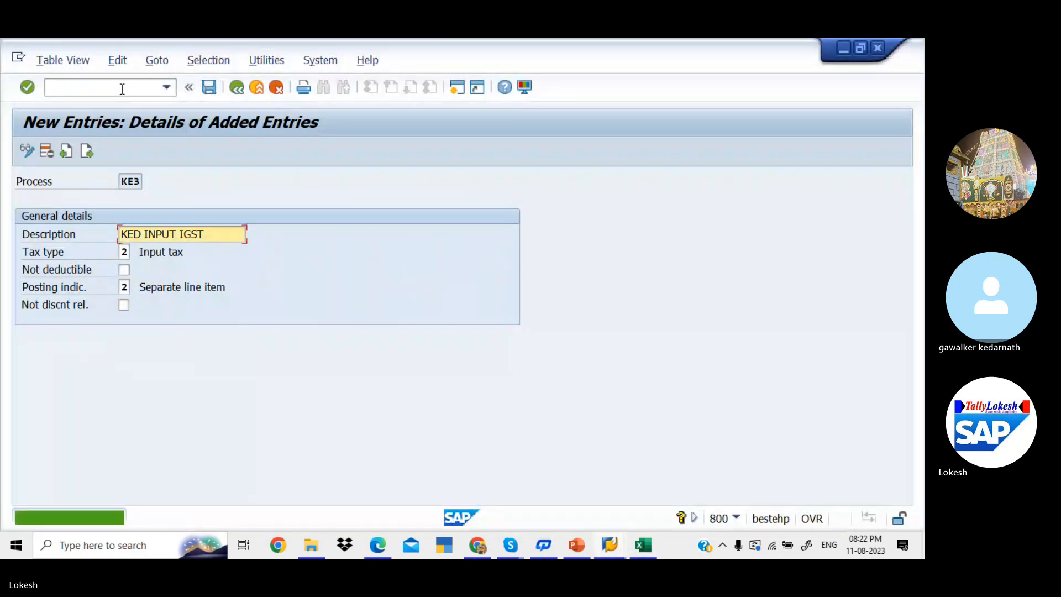
click(122, 89)
text(/NO)
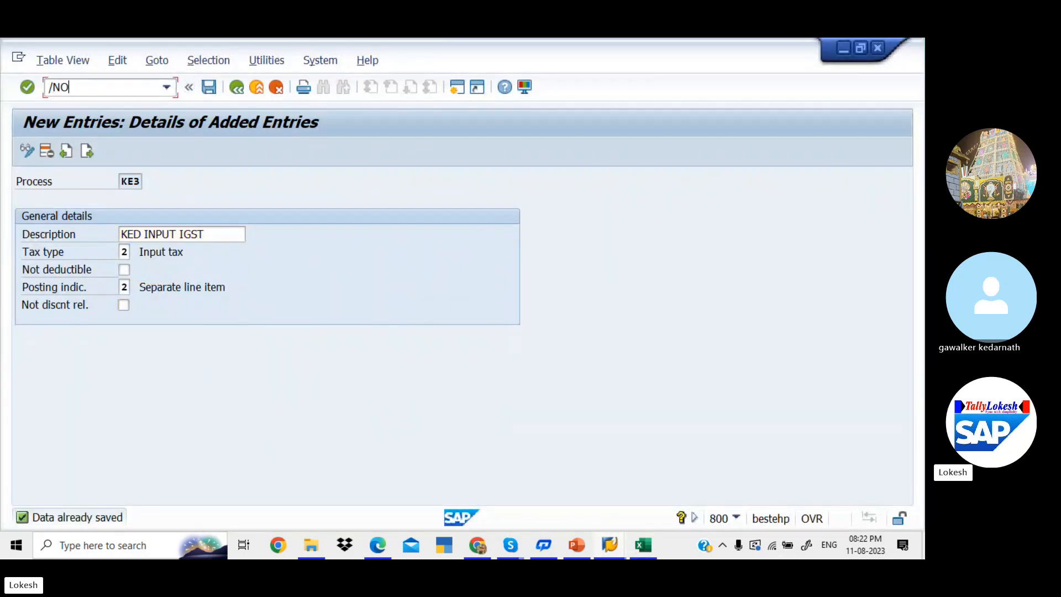
text(BYZ)
key(Return)
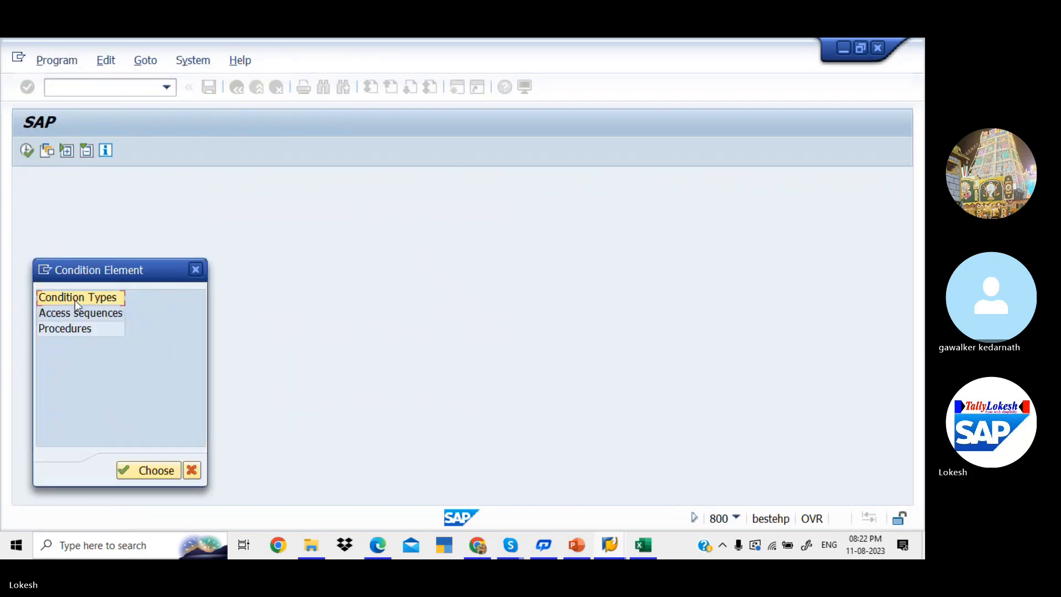
click(78, 326)
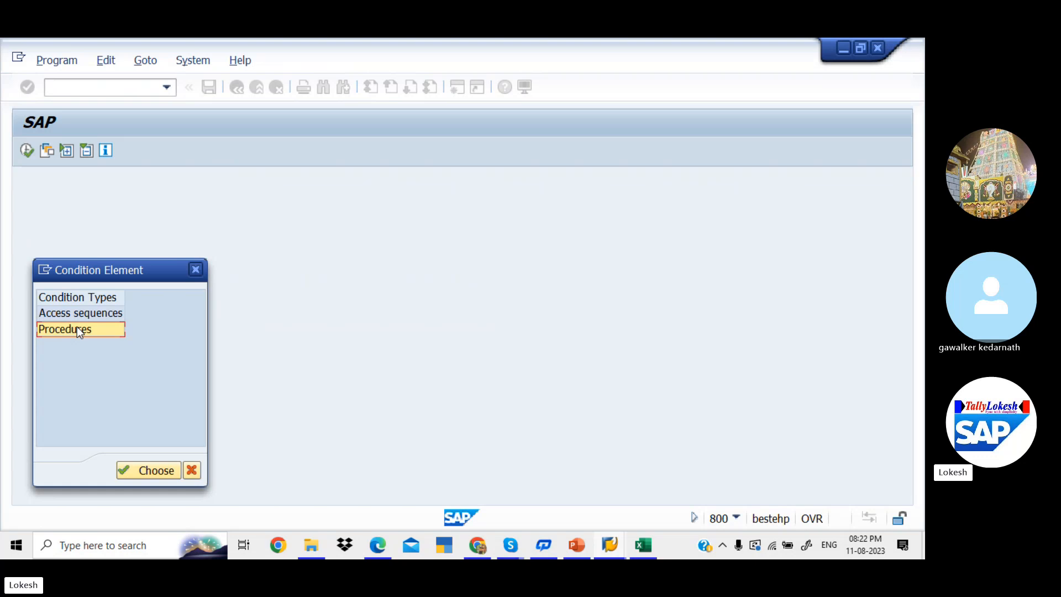
double_click(77, 326)
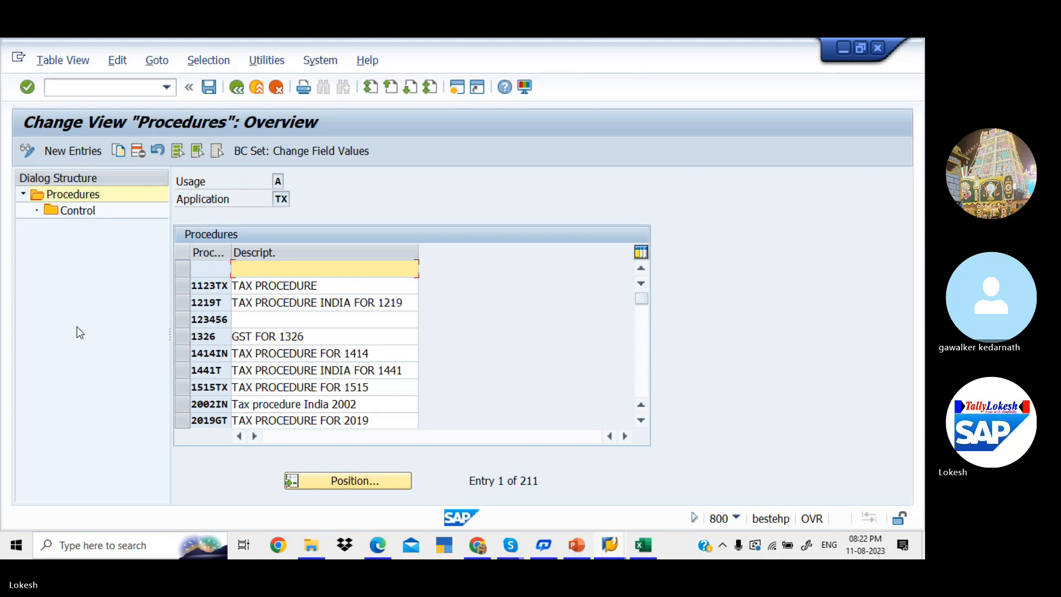
- Check the PDF guide's Check Calculation Procedure section for the new tax procedure example, and return to SAP's procedures overview
key(alt+Tab)
key(alt+Tab)
scroll(77, 327, down, 5)
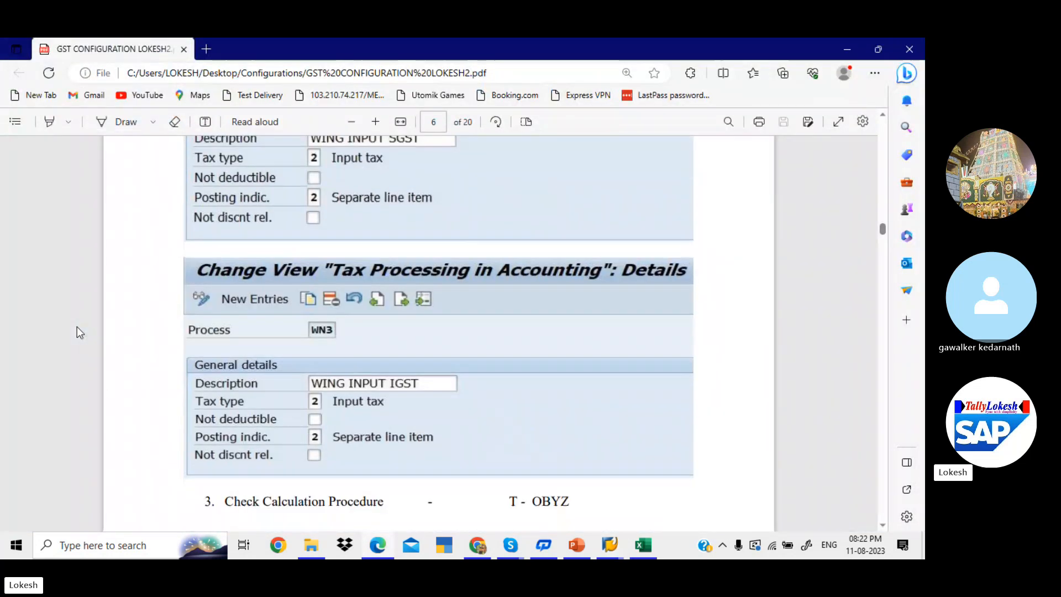
scroll(78, 327, down, 3)
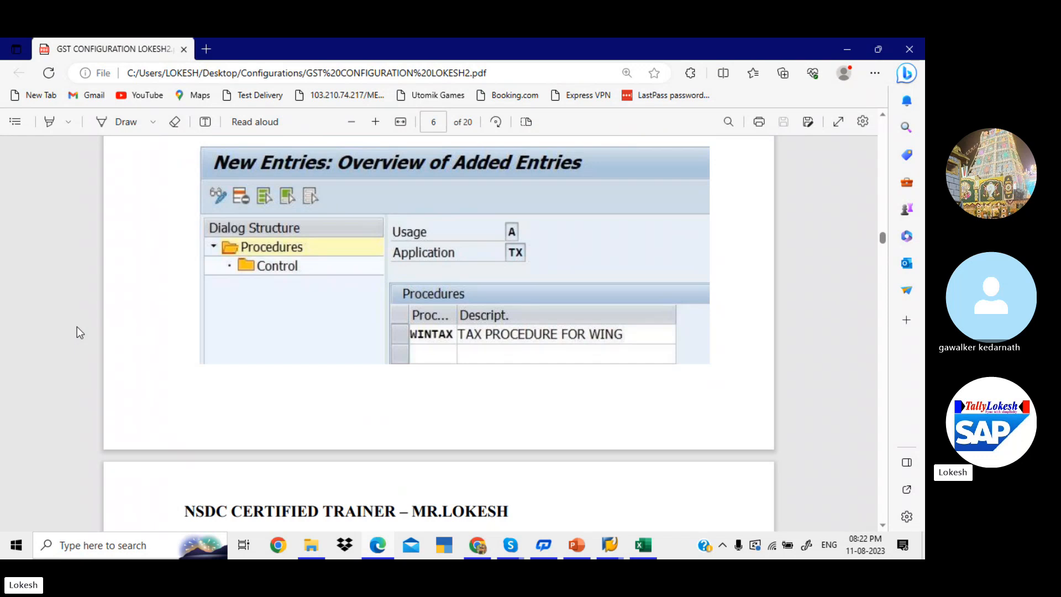
key(alt+Tab)
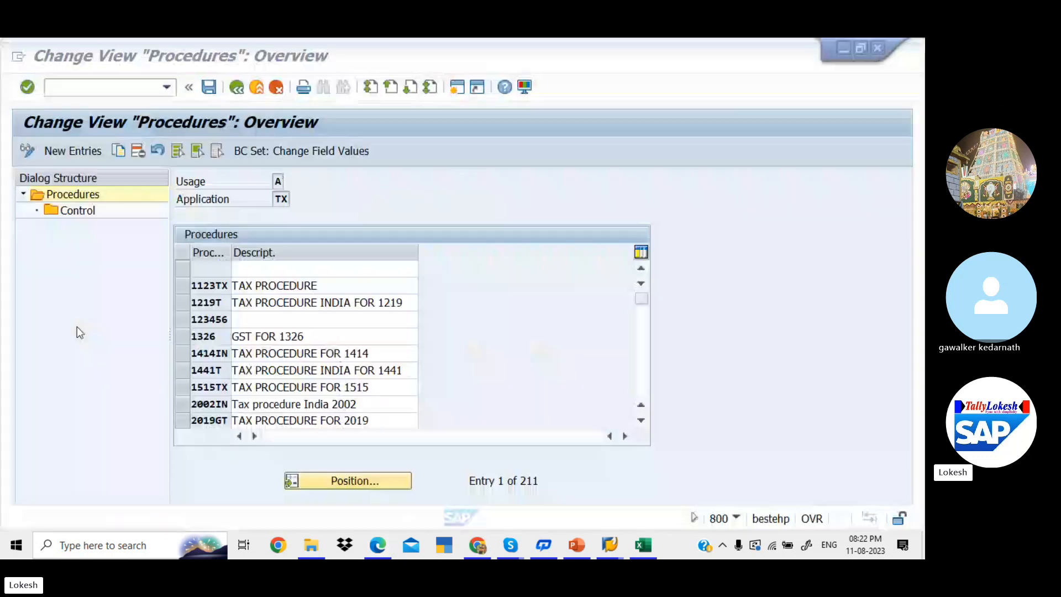
- Add a new procedure entry KEDTAX with the suggested description "Tax Procedure For LIT PVT LTD"
click(81, 150)
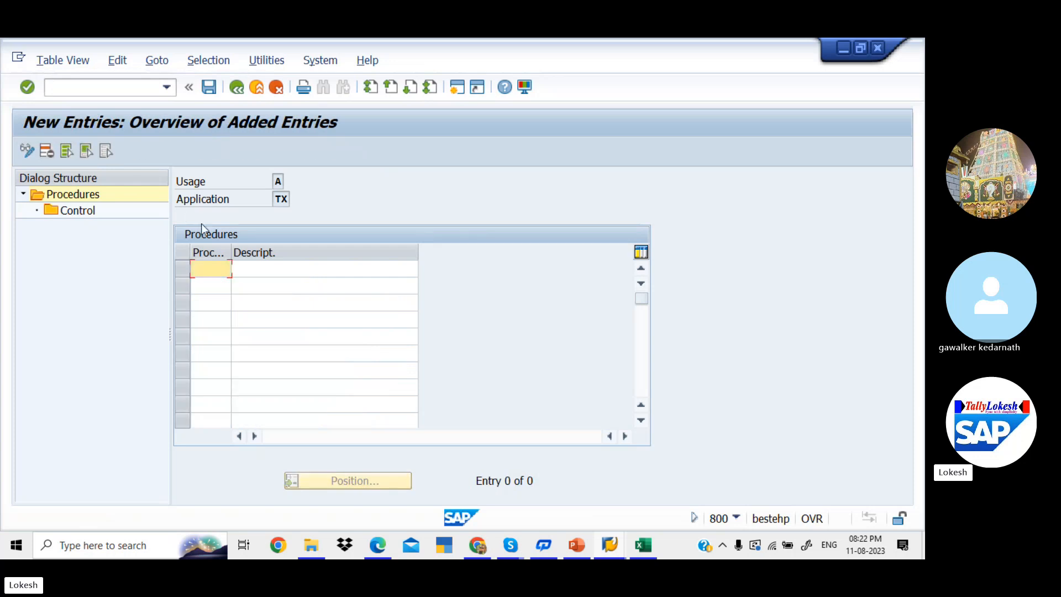
text(KEDTAX)
key(Tab)
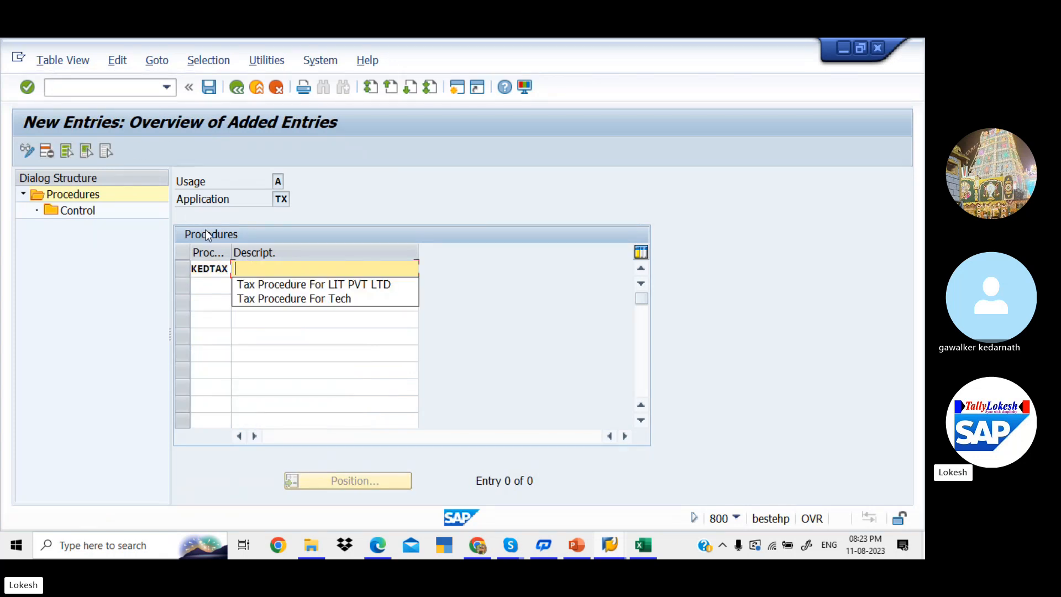
key(Down)
key(Return)
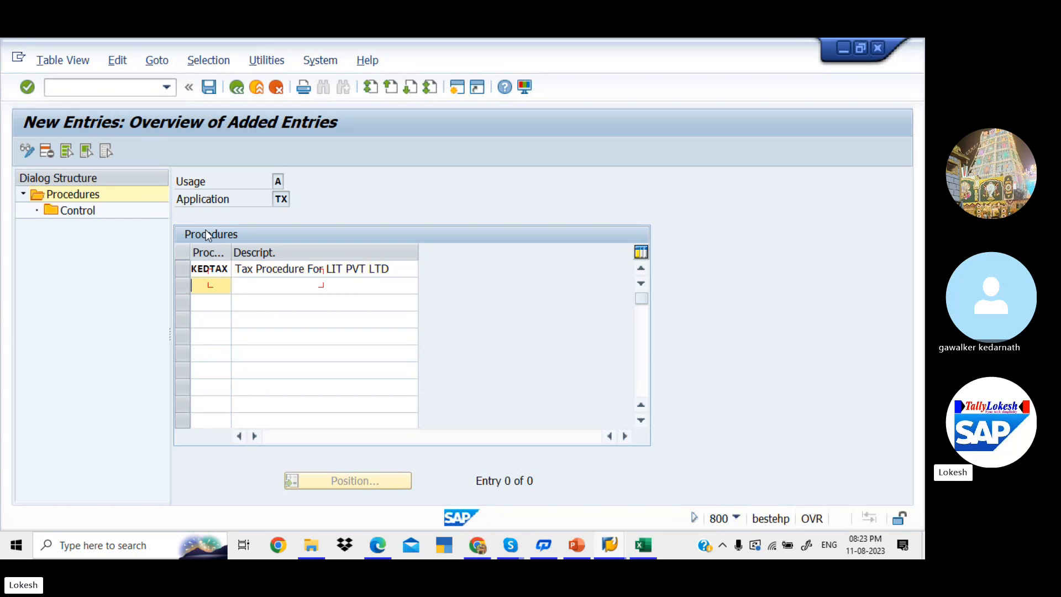
- Change KEDTAX's description to "Tax Procedure For KED1" and save it under the GST CONFIGURATION KED1 customizing request
click(396, 269)
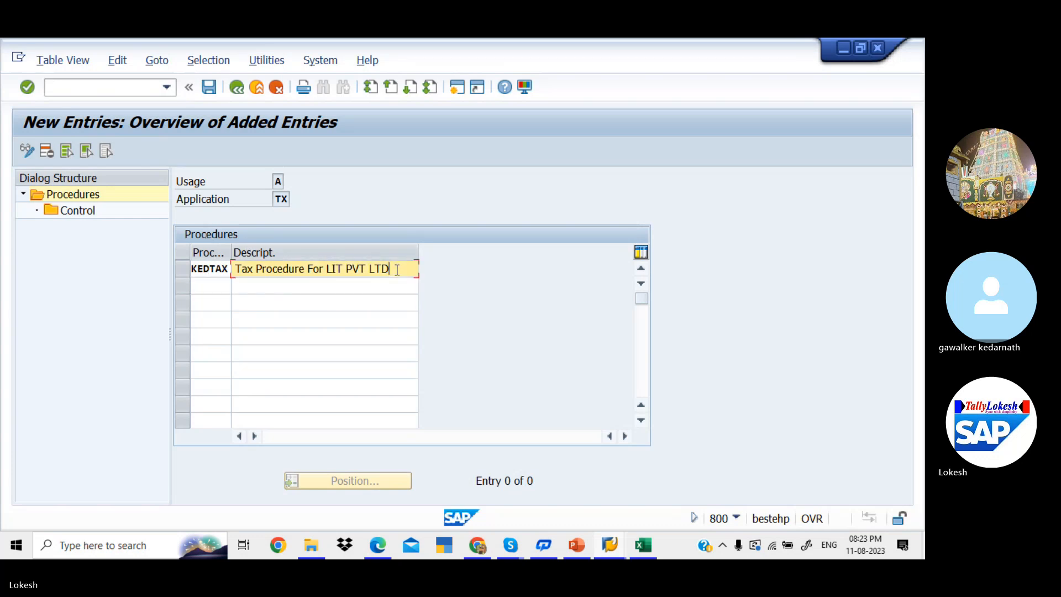
key(BackSpace)
key(BackSpace)
key(BackSpace)
key(BackSpace)
key(BackSpace)
key(BackSpace)
key(BackSpace)
key(BackSpace)
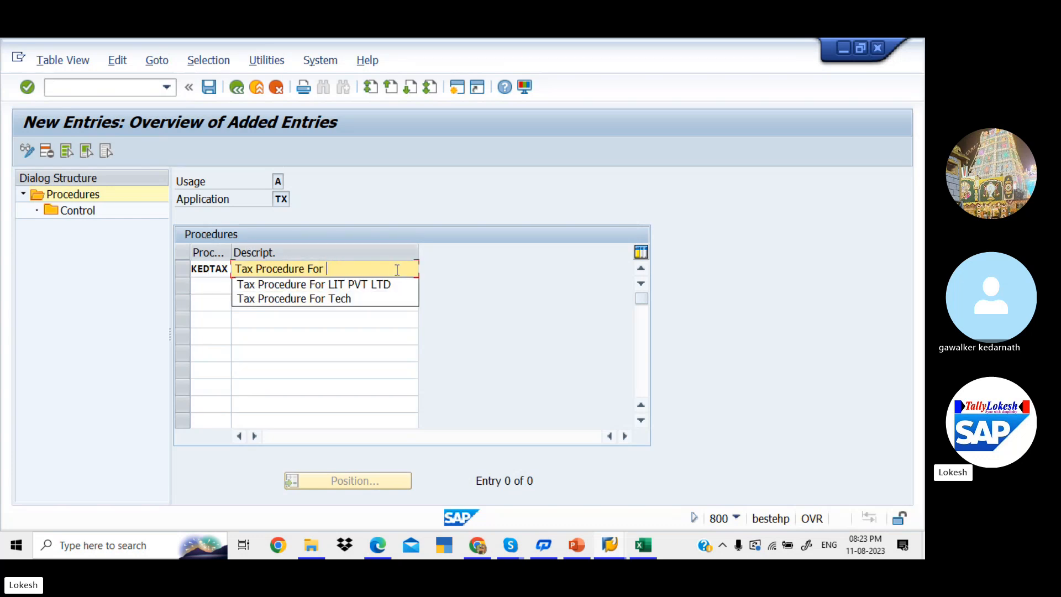
text(KED)
text(1)
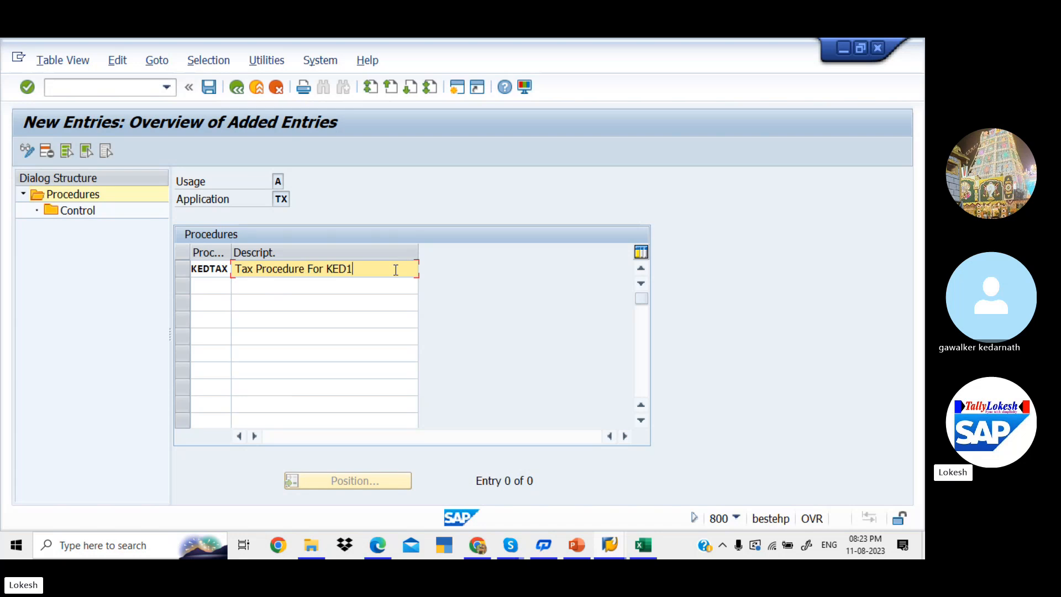
click(209, 87)
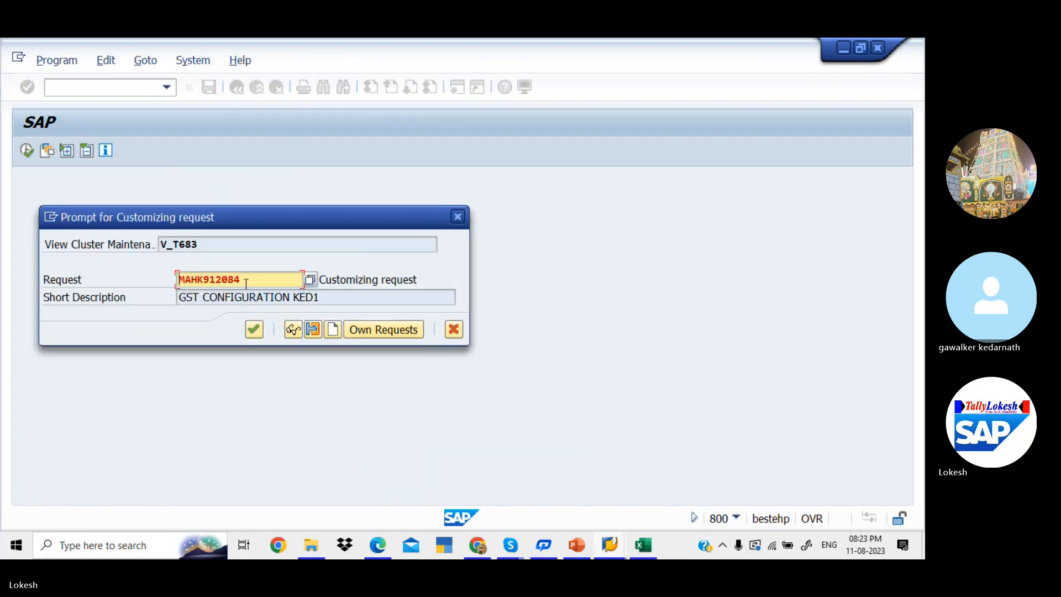
click(253, 331)
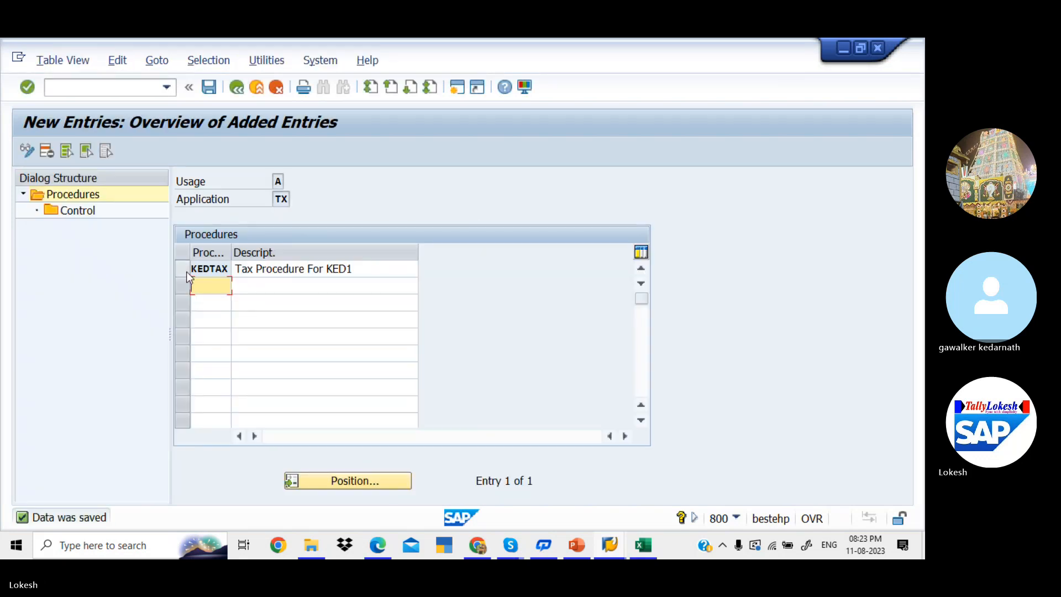
- Switch to the Excel GST sheet, record KEDTAX in cell D5 of the calculation procedure row, and return to SAP
key(alt+Tab)
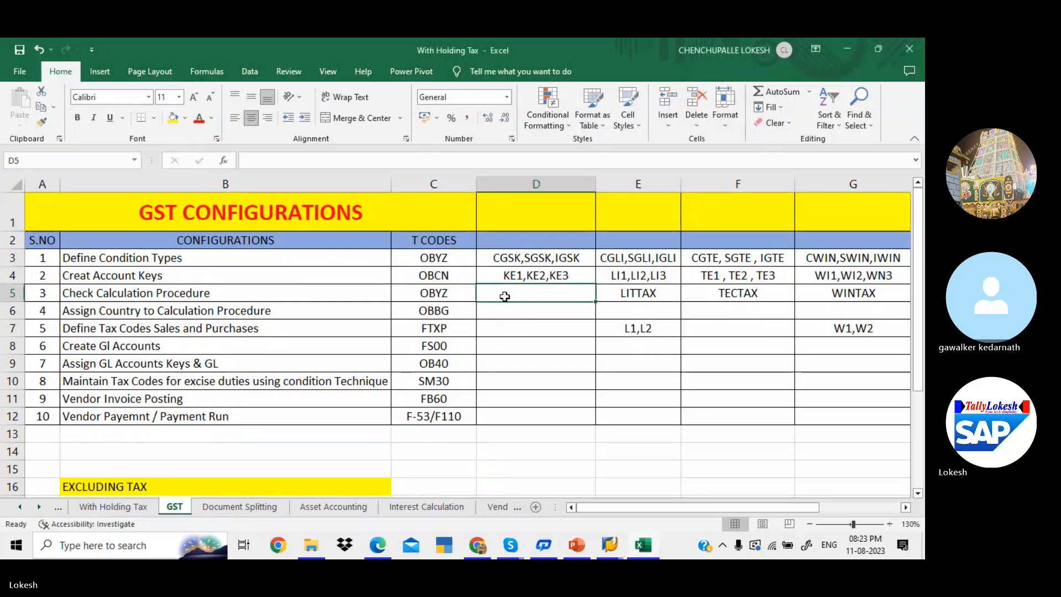
text(KEDTAX)
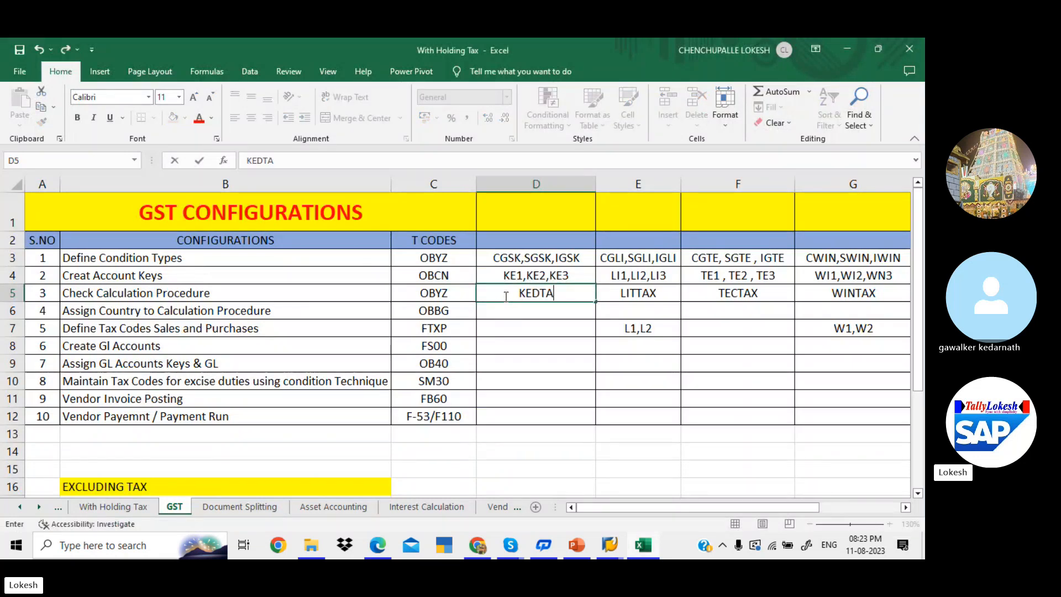
key(Return)
key(alt+Tab)
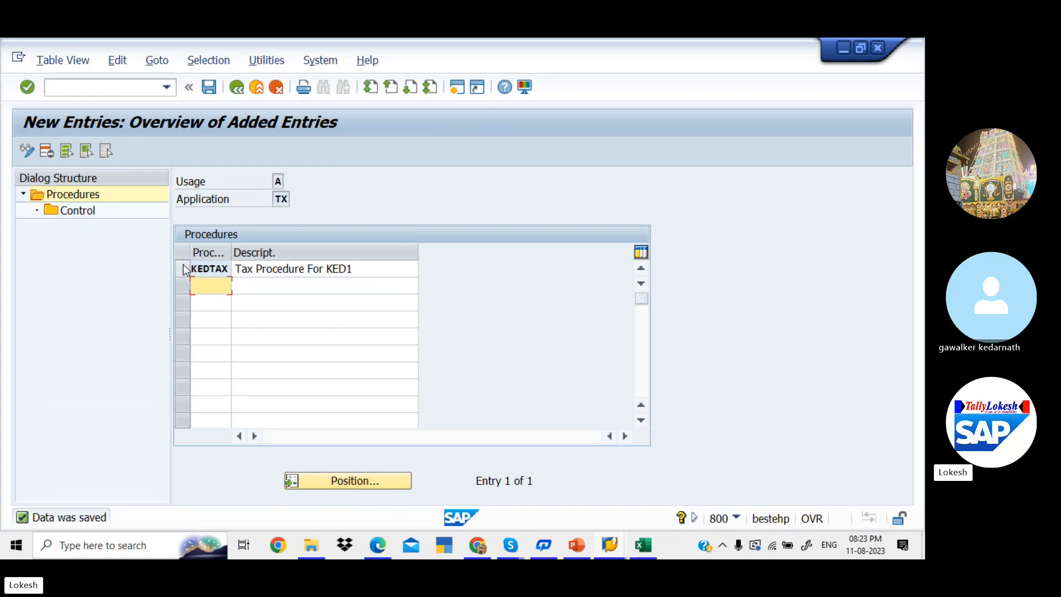
- Select procedure KEDTAX, open its Control view and start new entries
click(182, 269)
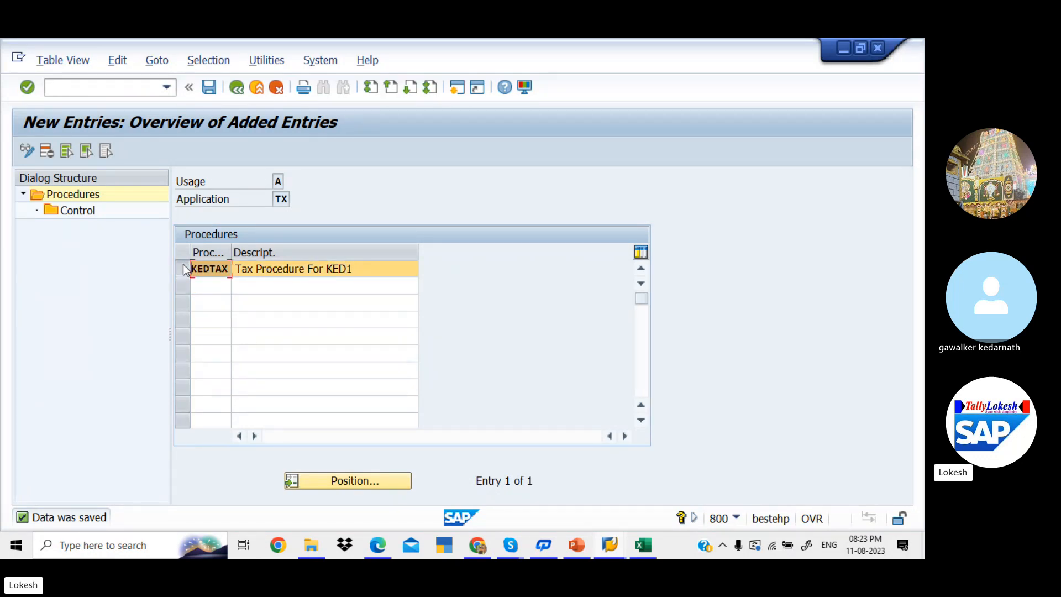
double_click(88, 211)
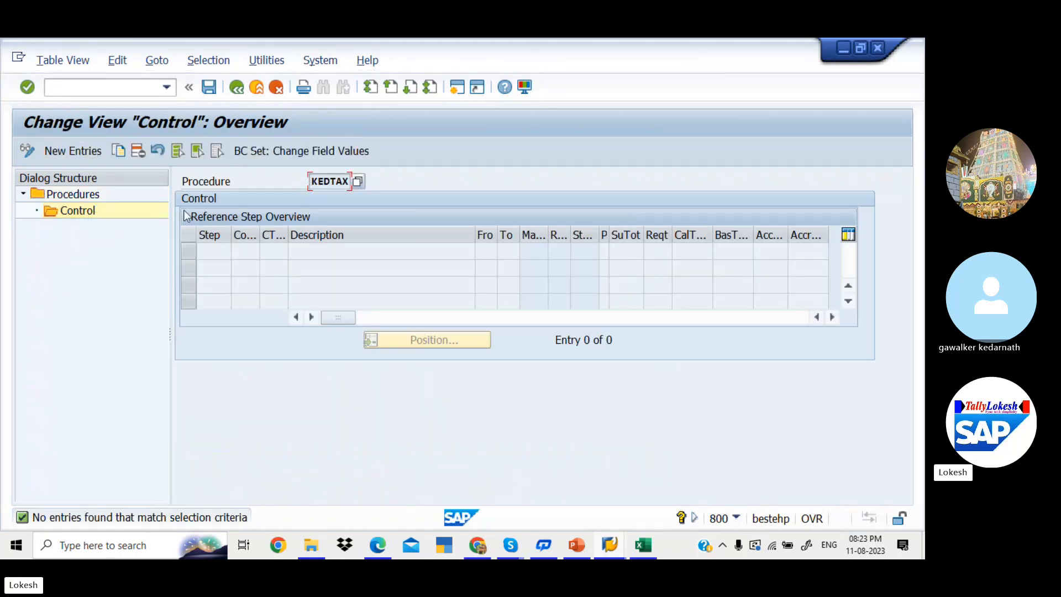
click(81, 149)
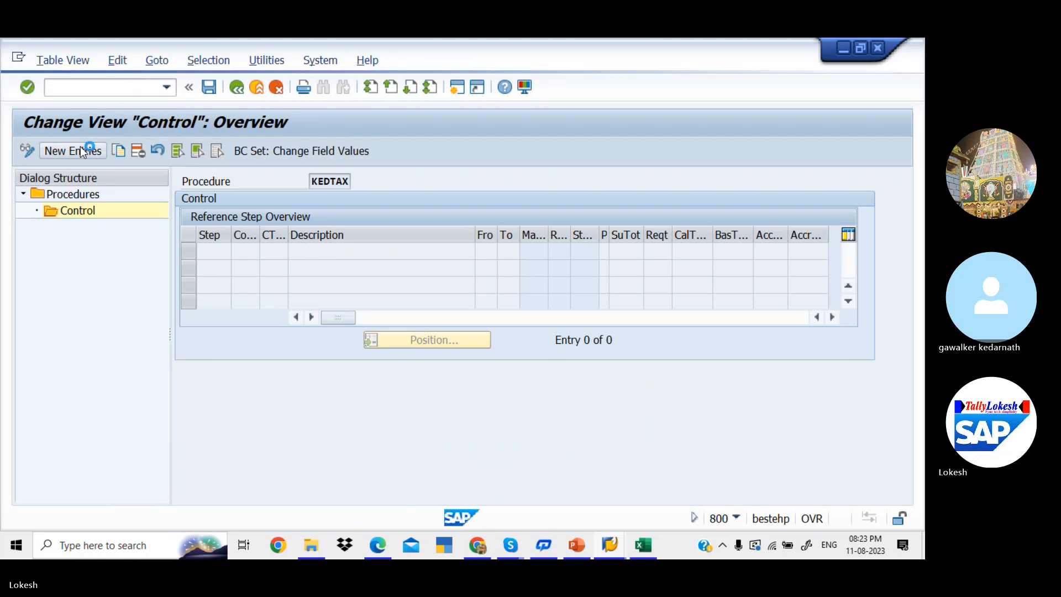
- Check the PDF guide's example of the control steps, condition types and account keys, and return to SAP's Control view
key(alt+Tab)
key(Tab)
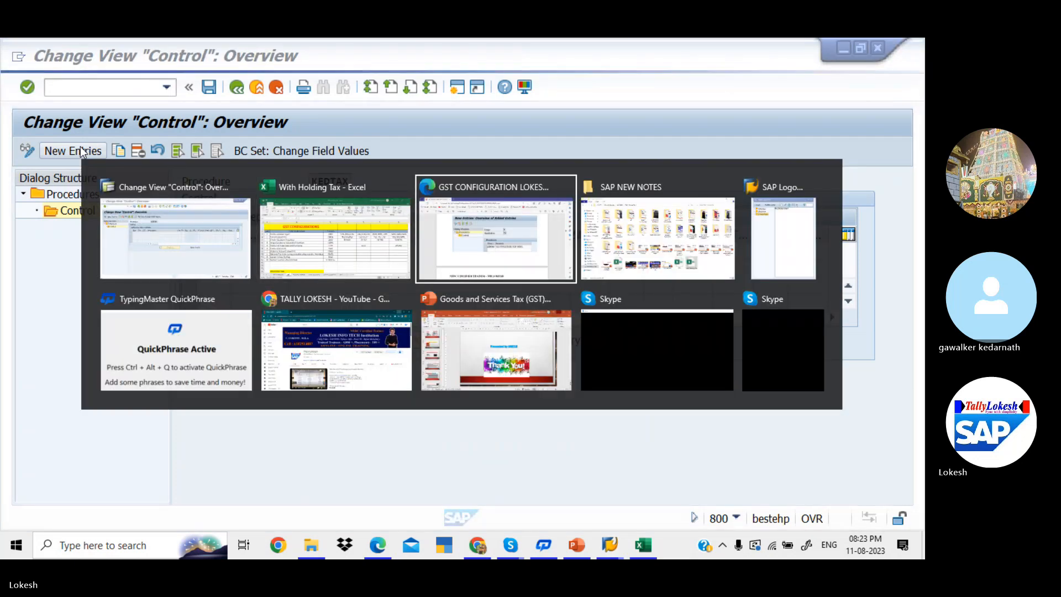
scroll(80, 147, down, 7)
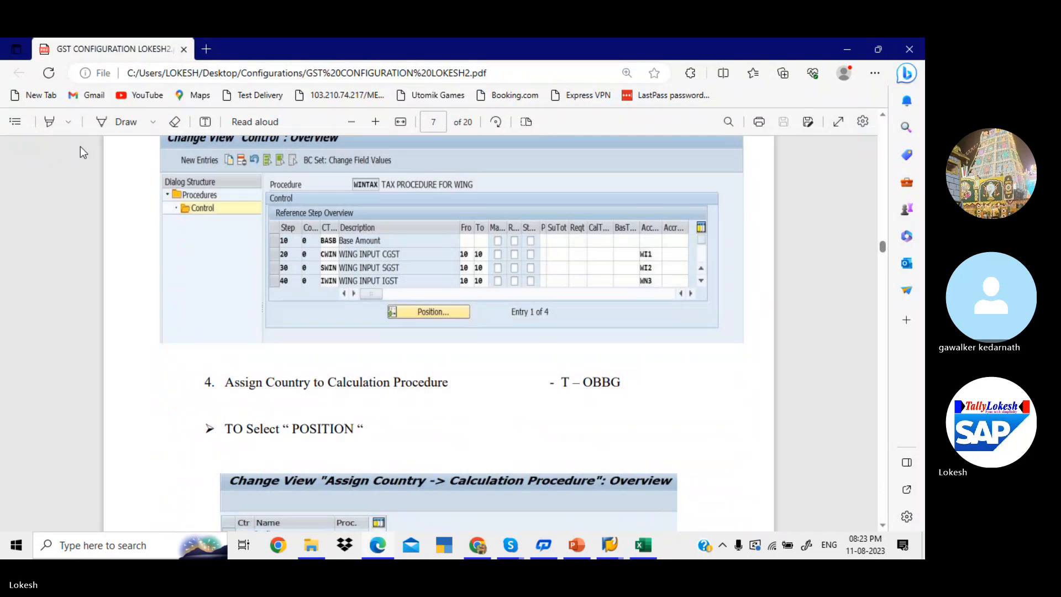
key(alt+Tab)
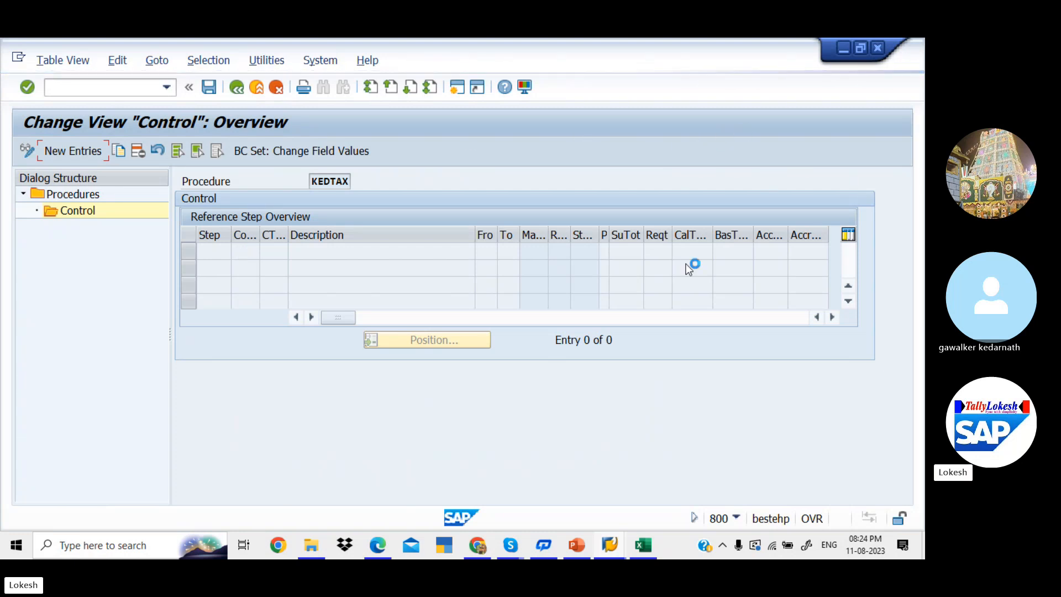
- Log on again through SAP Logon's LOKESH EHP7 connection with the user name and account password, ending any other logons
mouse_move(607, 546)
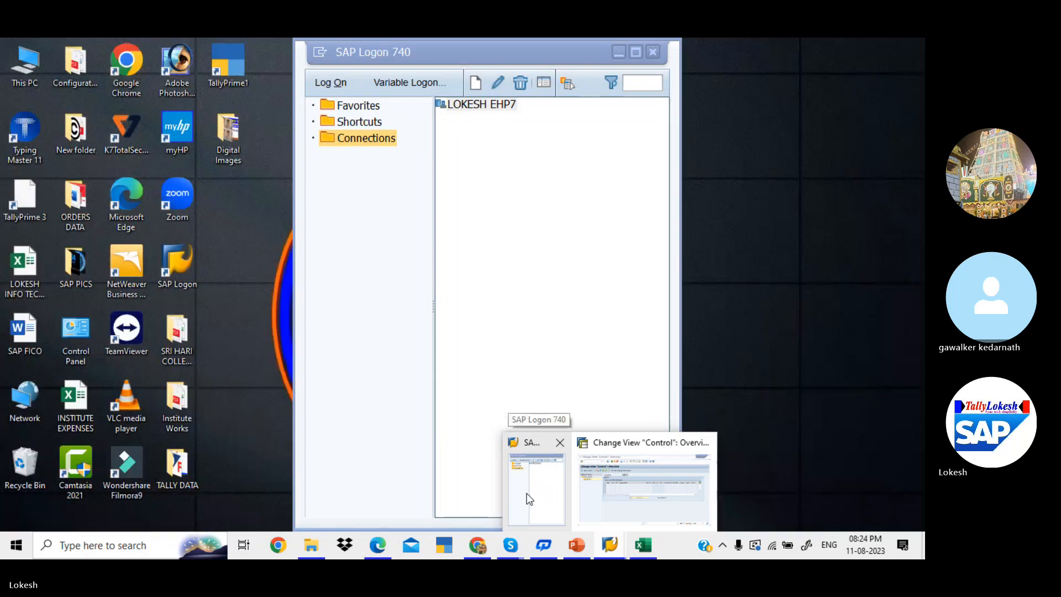
click(526, 497)
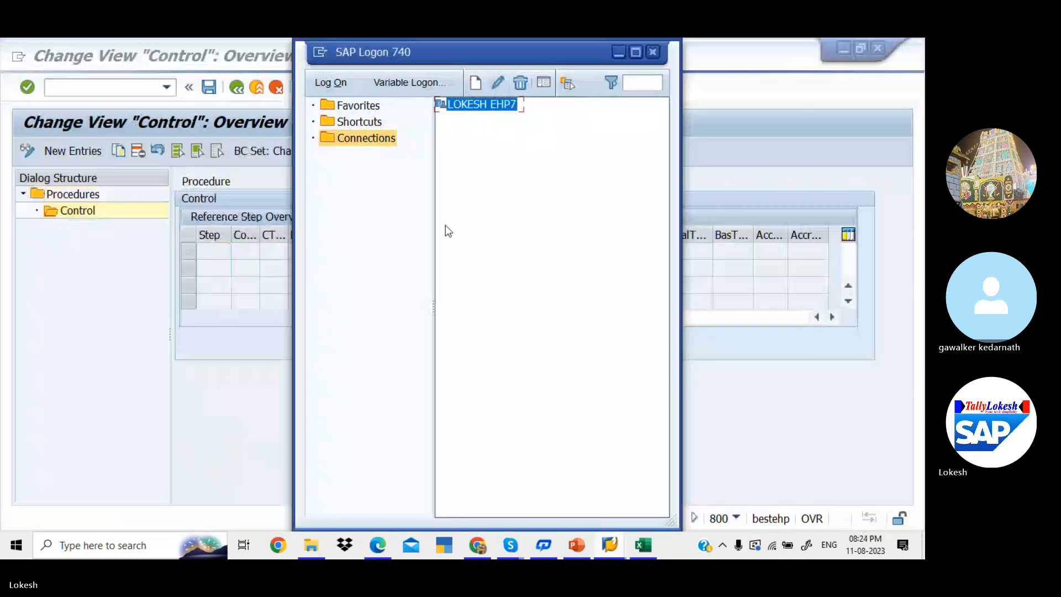
double_click(480, 104)
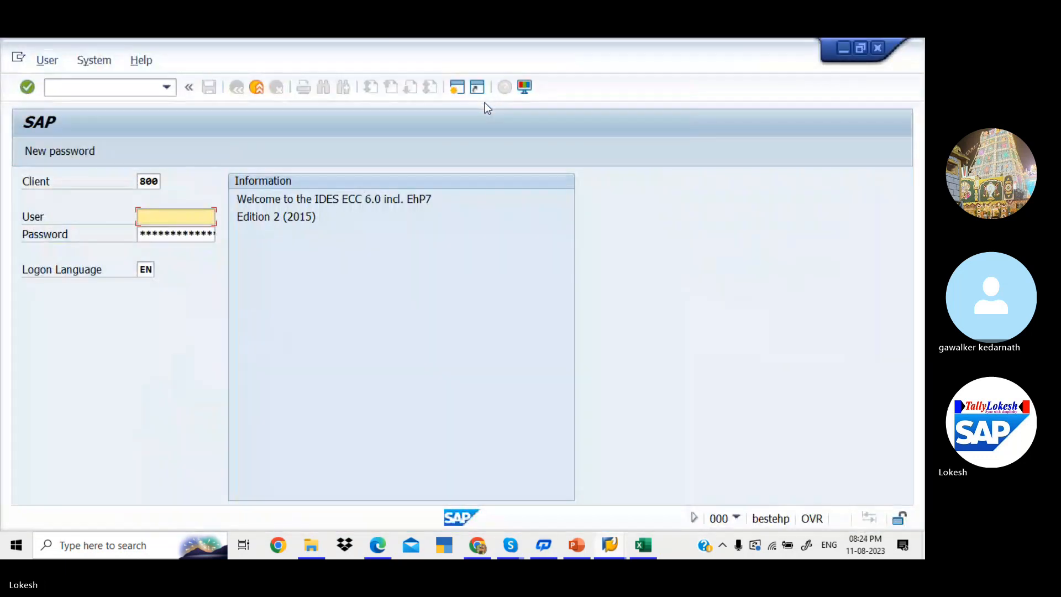
key(Down)
key(Tab)
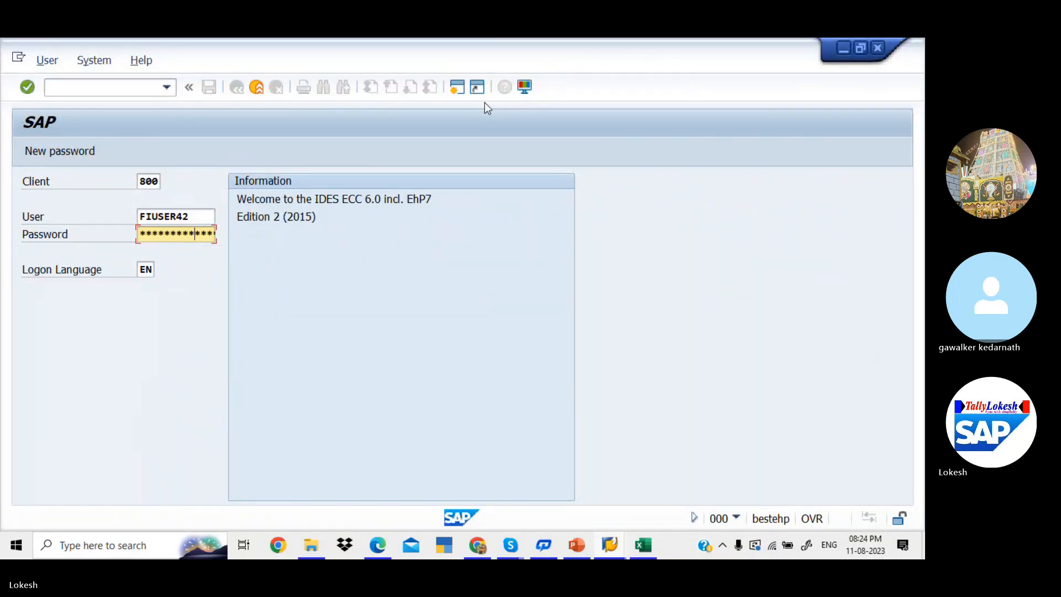
key(Return)
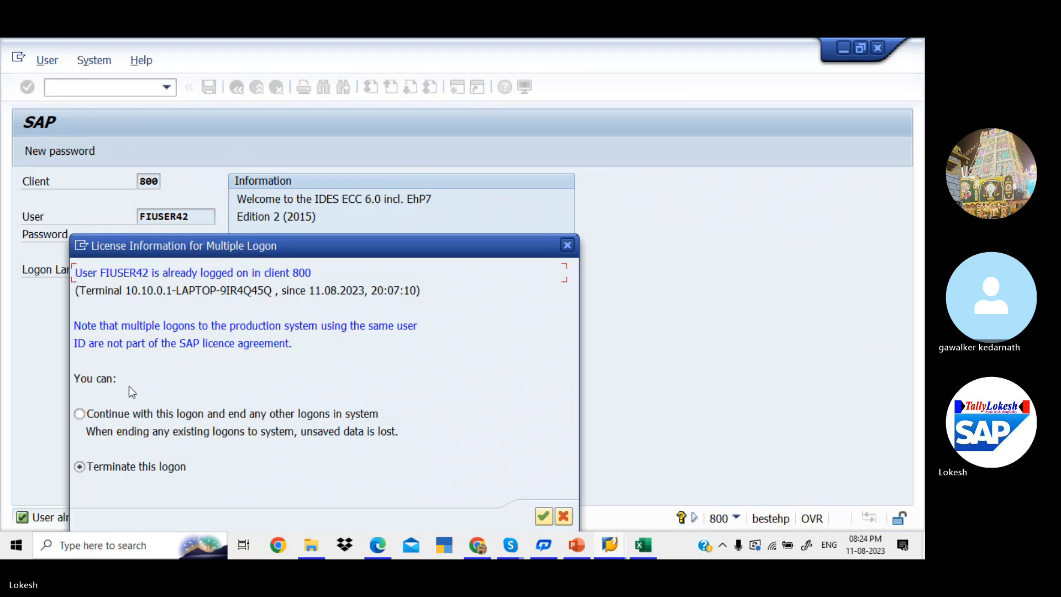
click(80, 414)
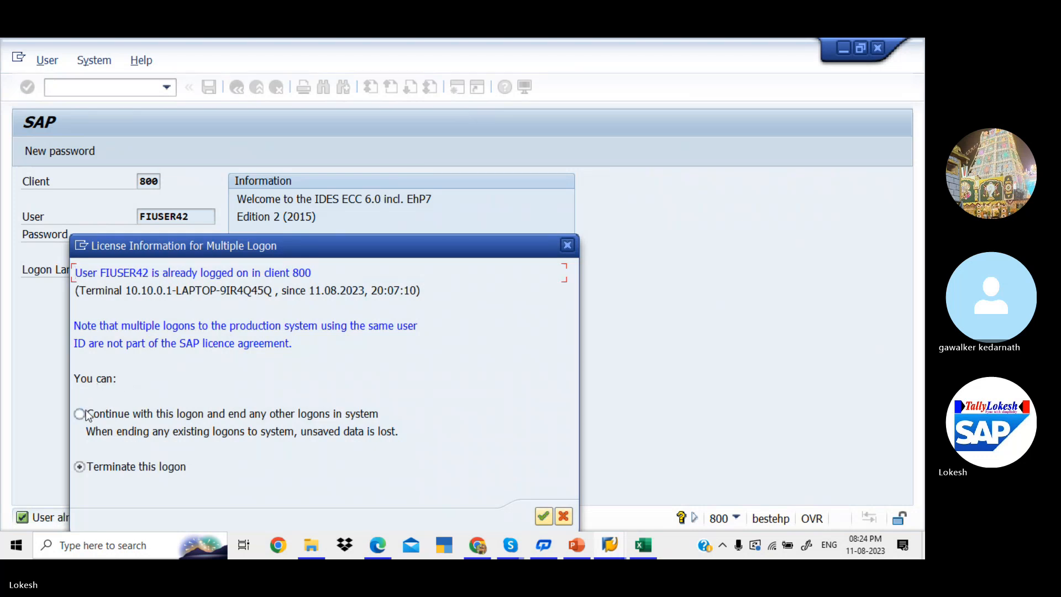
click(543, 519)
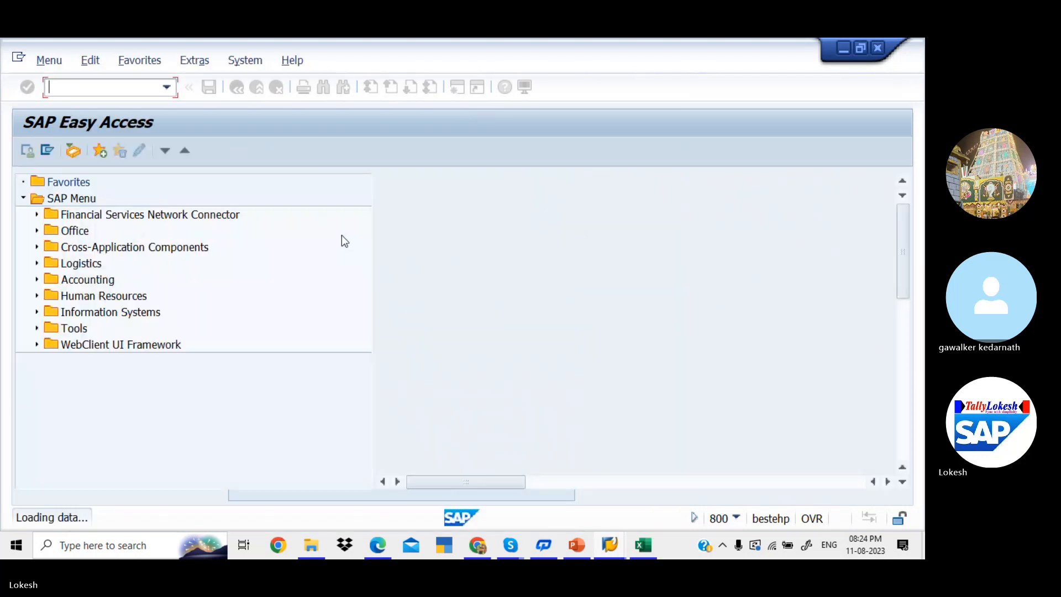
- Check the transaction codes in the Excel GST sheet and return to SAP Easy Access
key(alt+Tab)
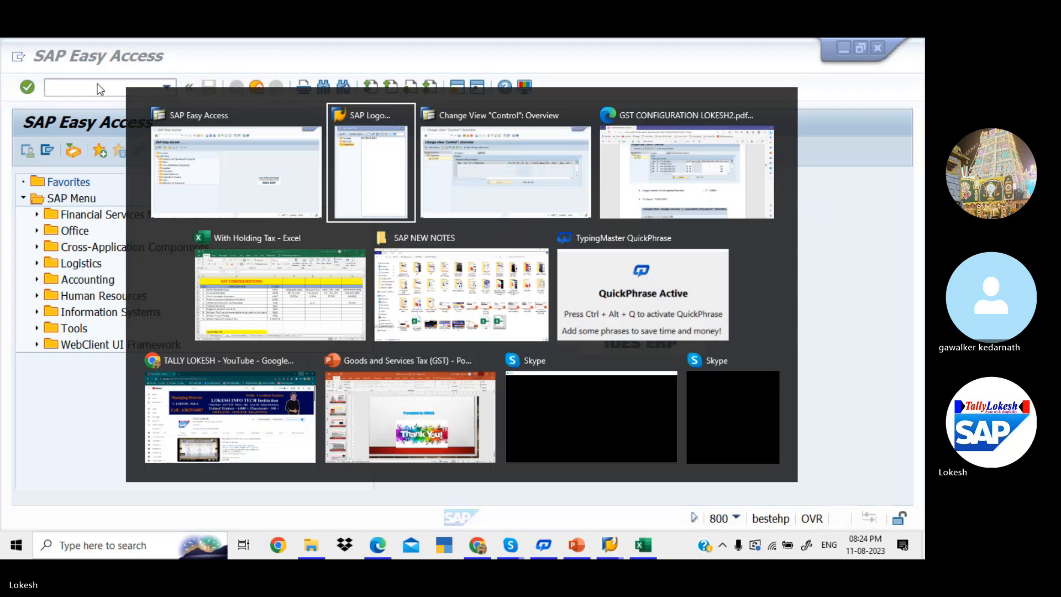
key(Tab)
key(Tab)
key(Tab)
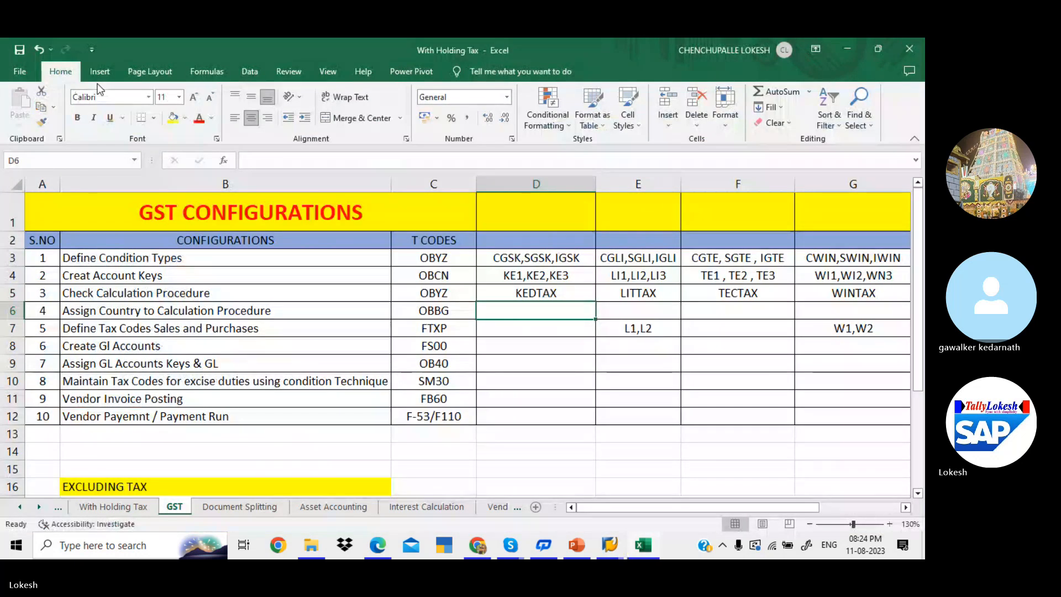
key(alt+Tab)
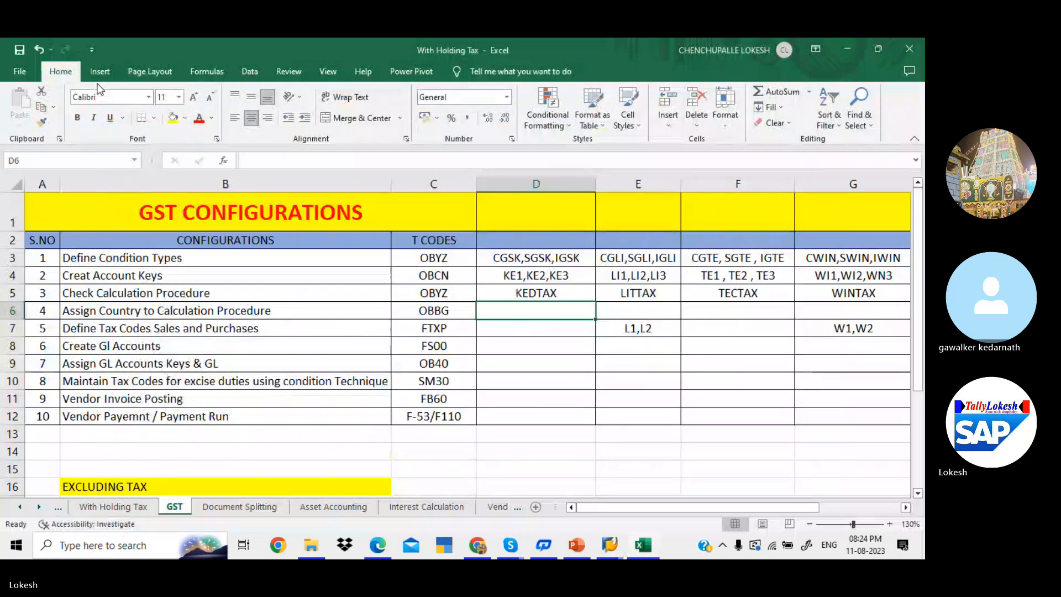
key(alt+Tab)
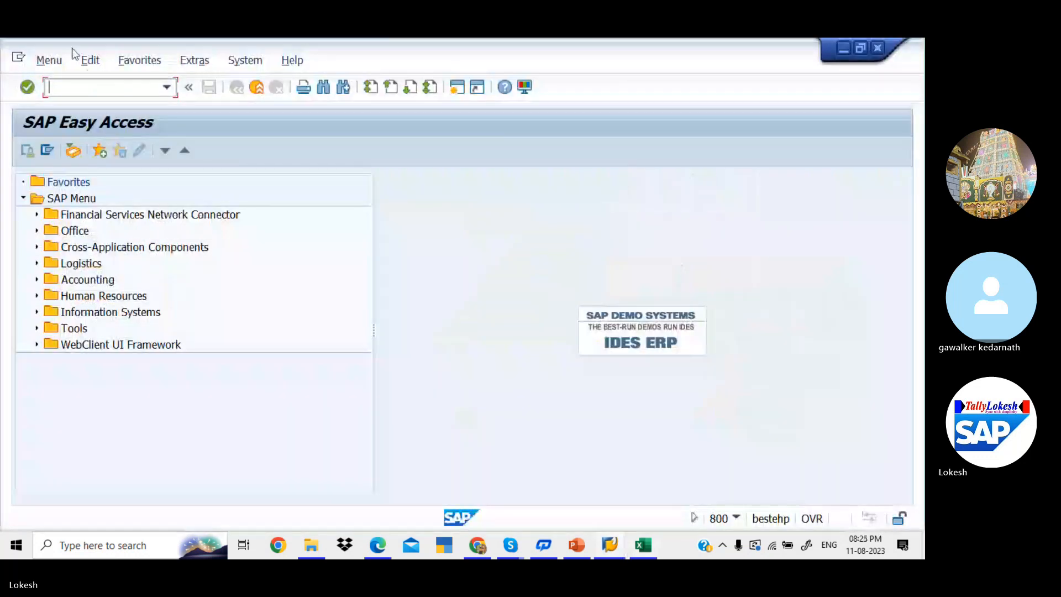
text(OB)
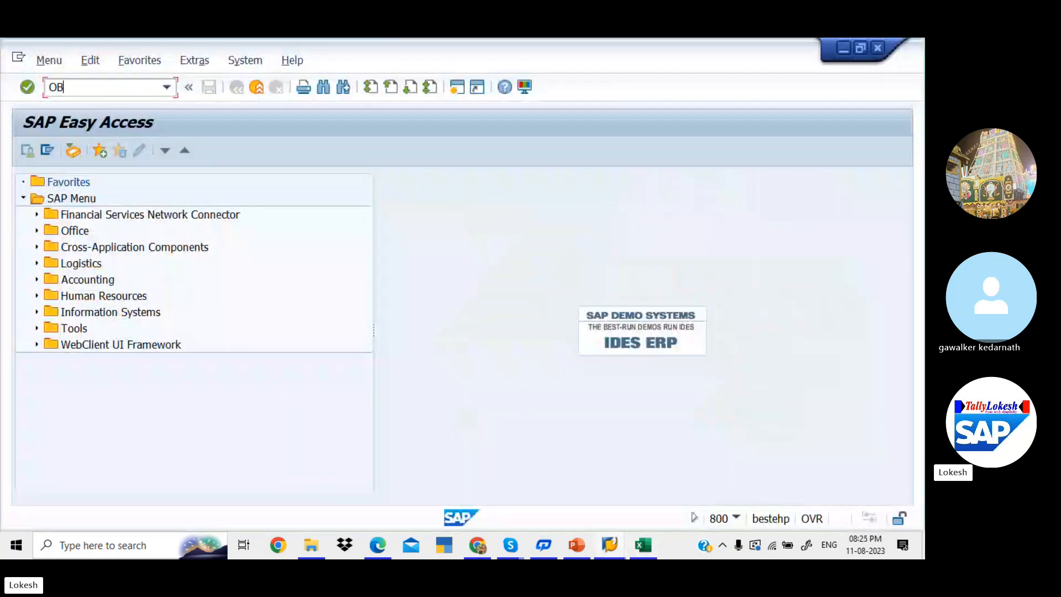
text(BG)
key(Return)
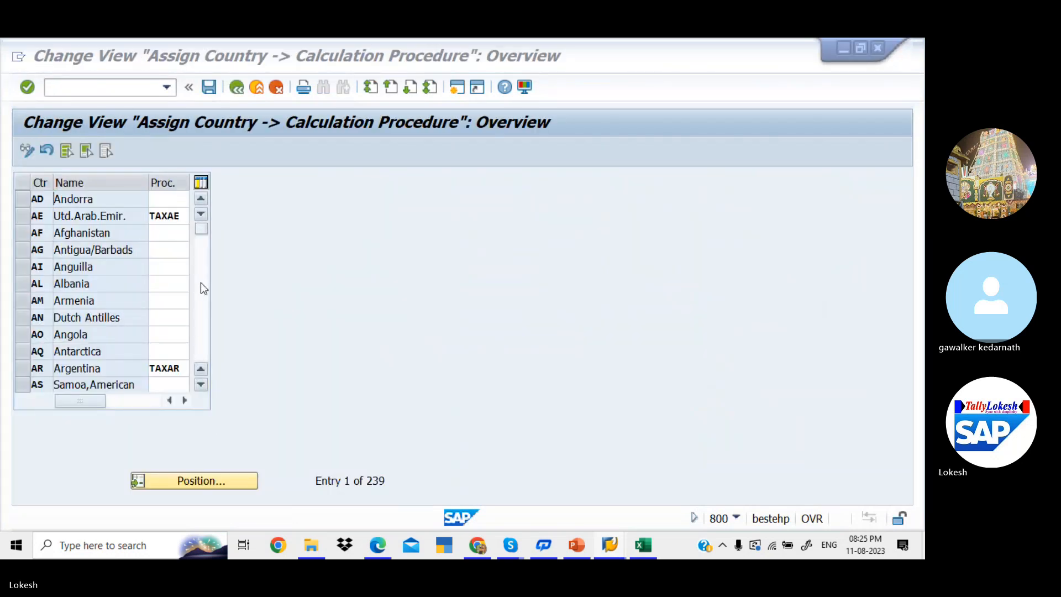
key(alt+Tab)
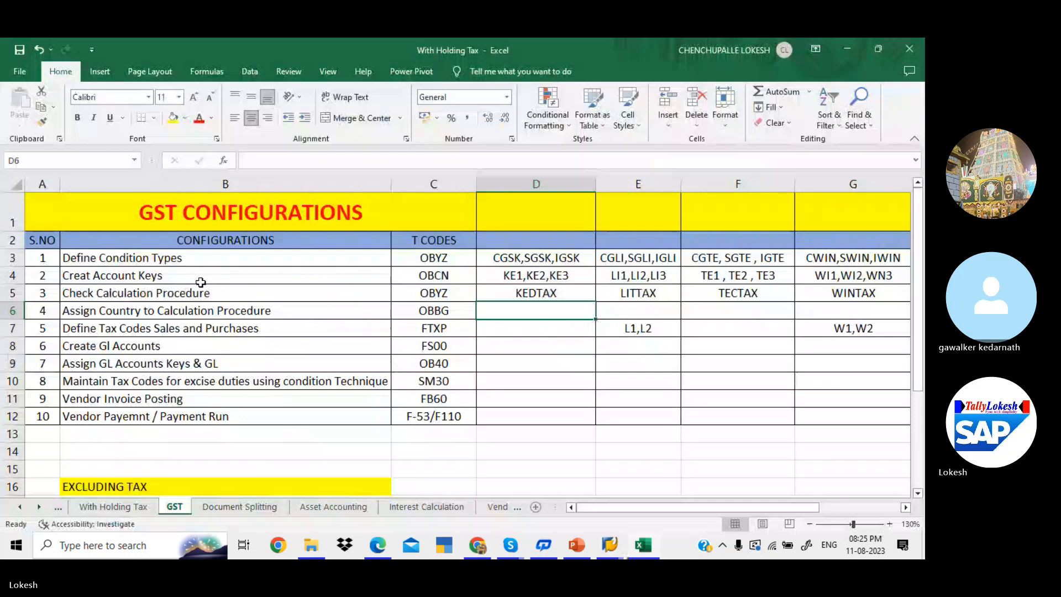
key(alt+Tab)
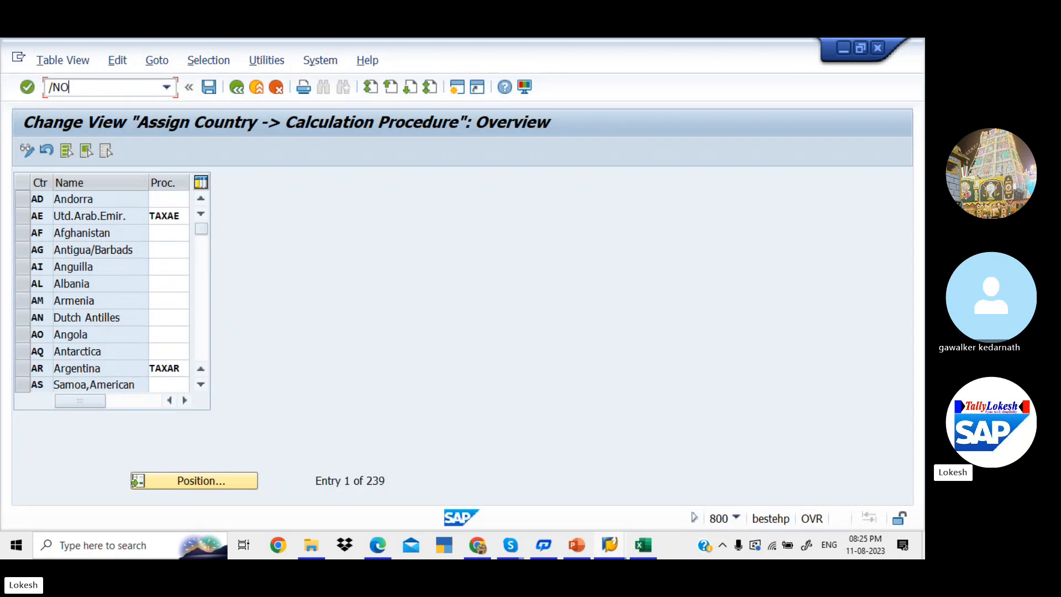
- Open the tax Procedures overview with transaction OBYZ and position the list on procedure KEDTAX
text(/NOBYZ)
key(Return)
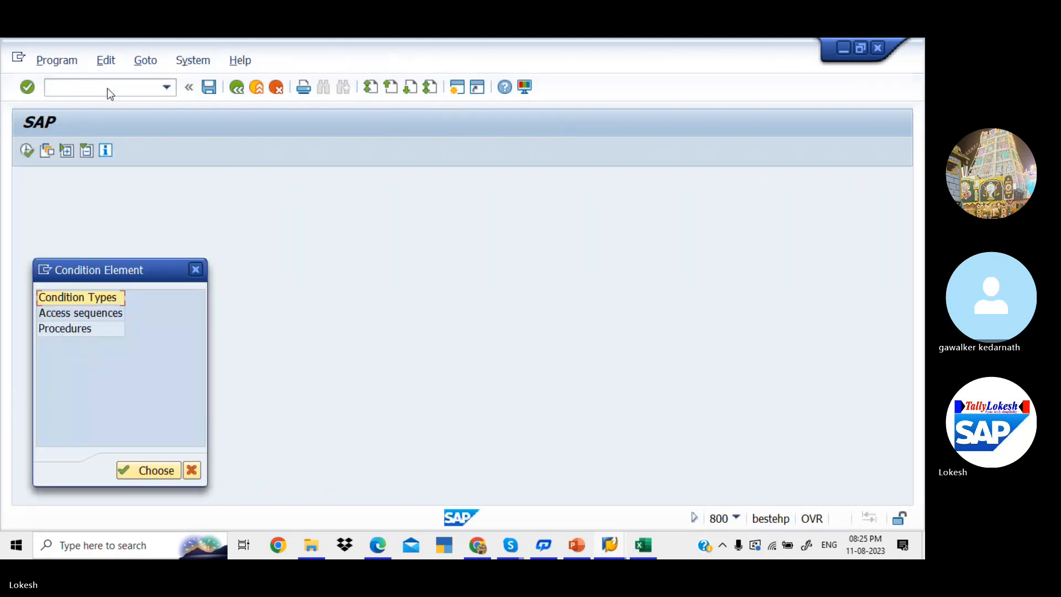
double_click(58, 330)
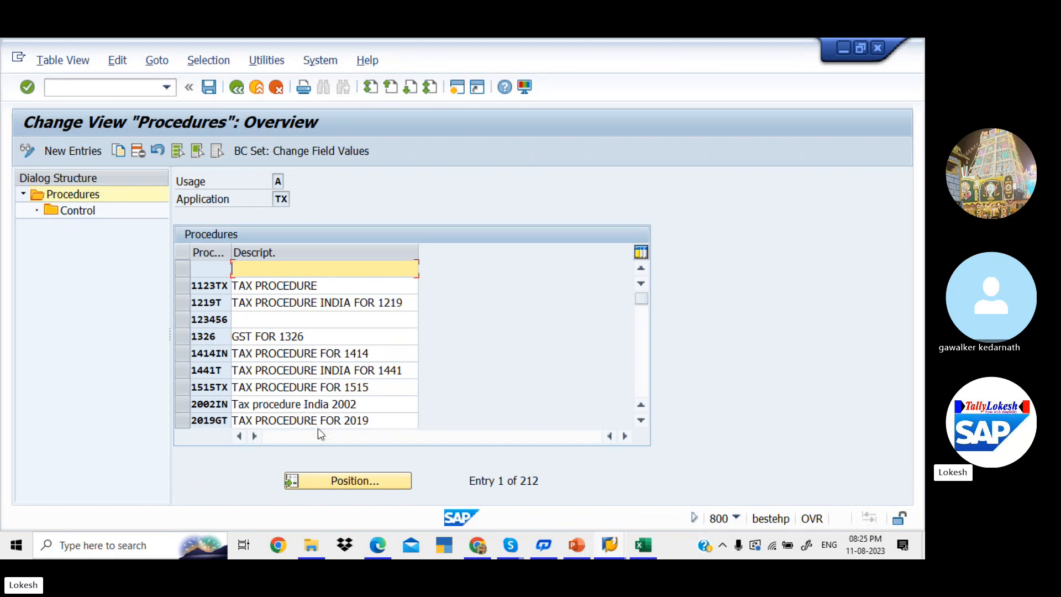
click(347, 479)
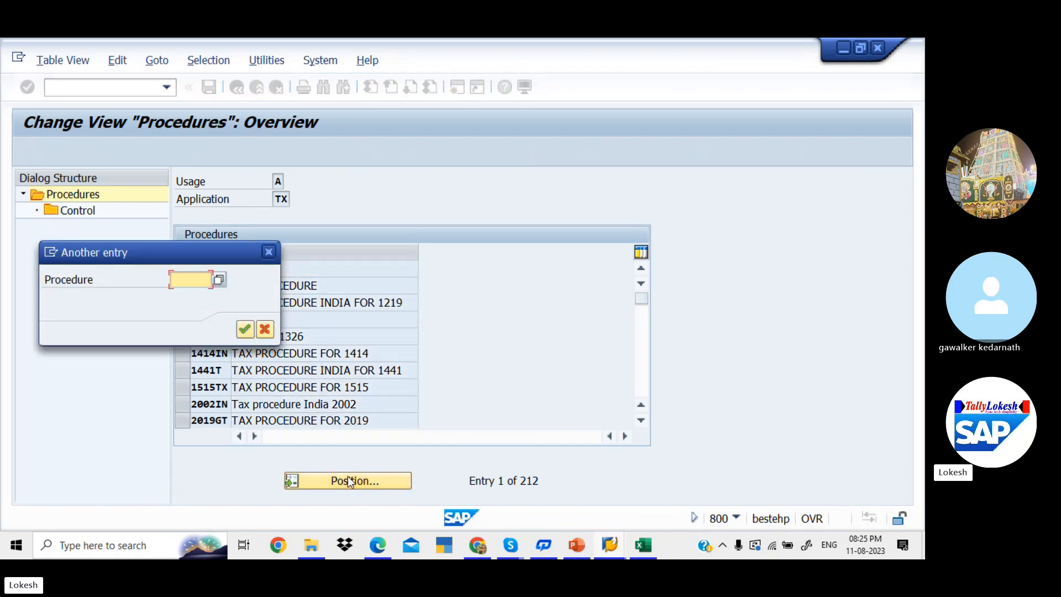
text(EDTAX)
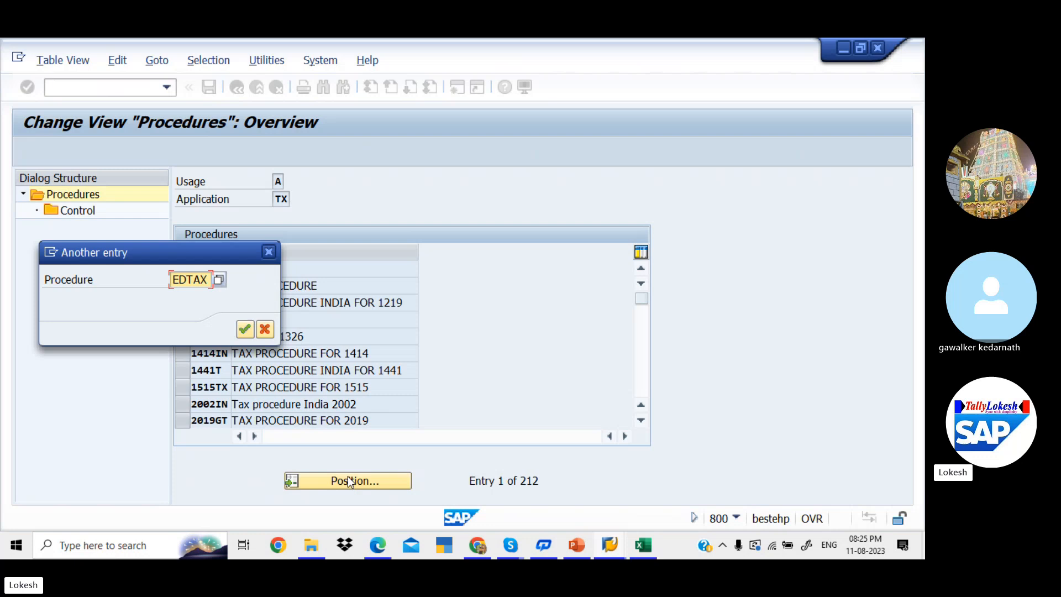
key(Return)
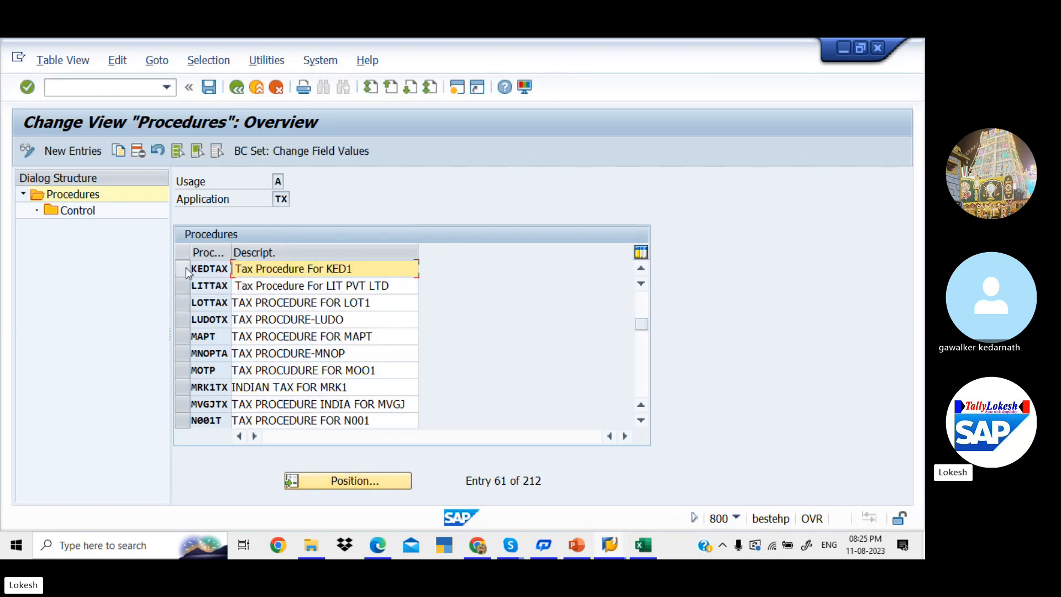
- Select procedure KEDTAX, open its Control view and start new entries
click(186, 268)
double_click(90, 208)
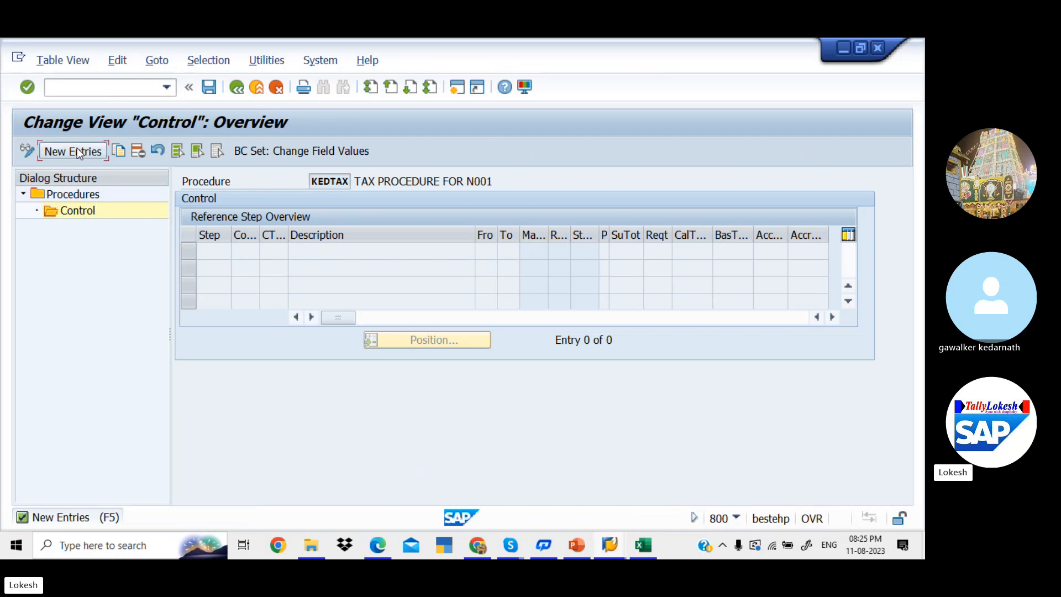
click(77, 149)
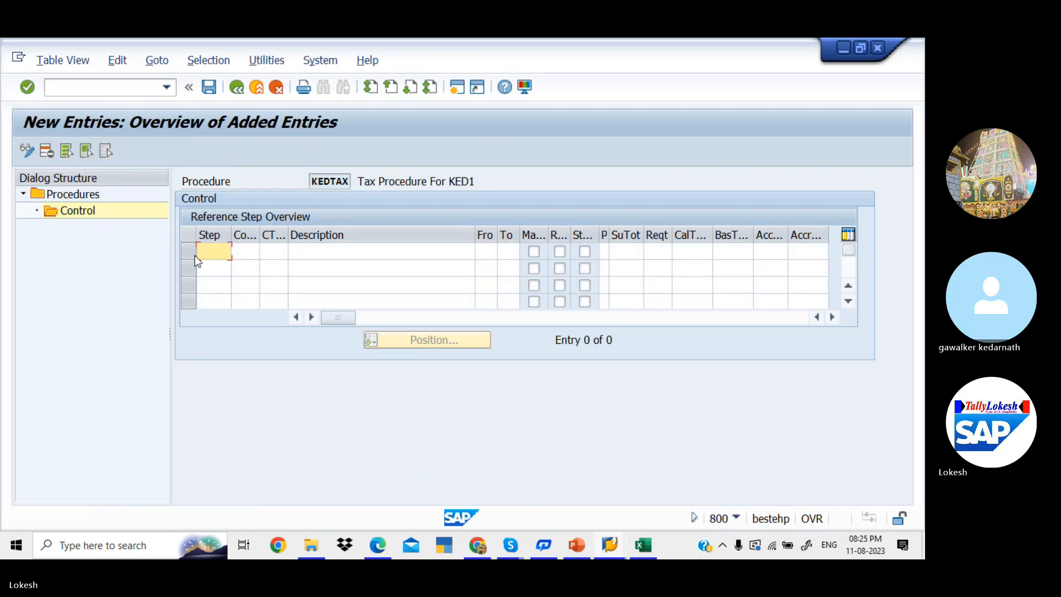
- Enter step number 10 in the first row of the Reference Step Overview
key(Down)
key(Down)
key(Down)
key(Down)
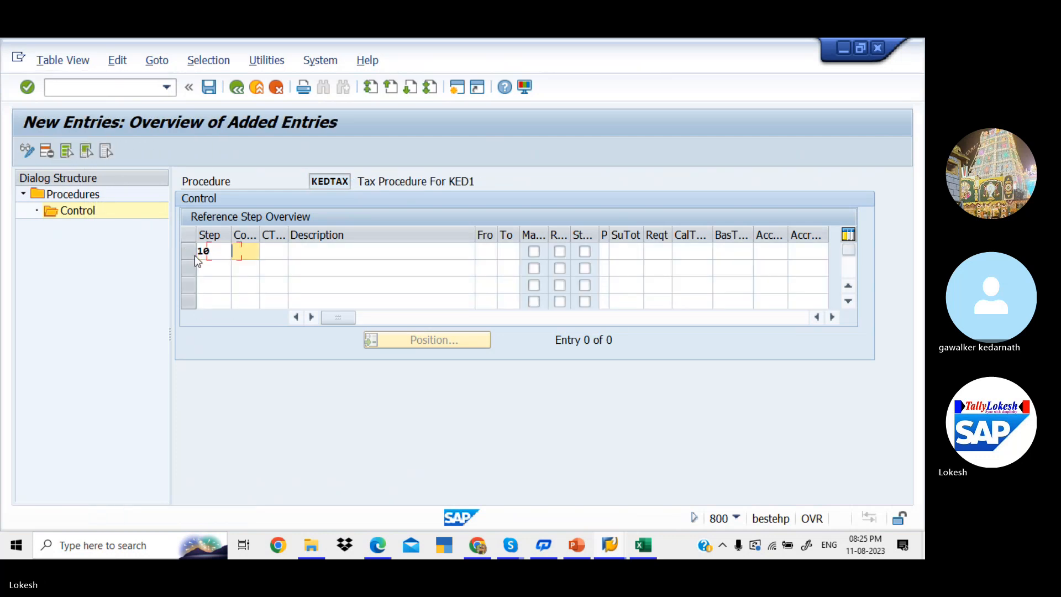
key(Tab)
key(Tab)
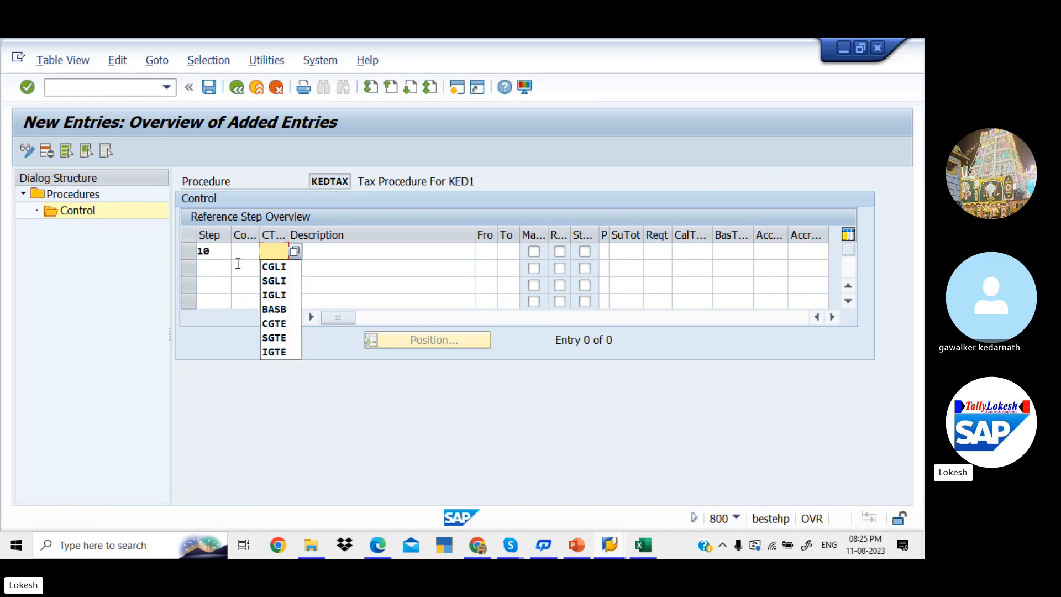
- Find condition type BASB (Base Amount) in the list of condition types and assign it to step 10
click(295, 252)
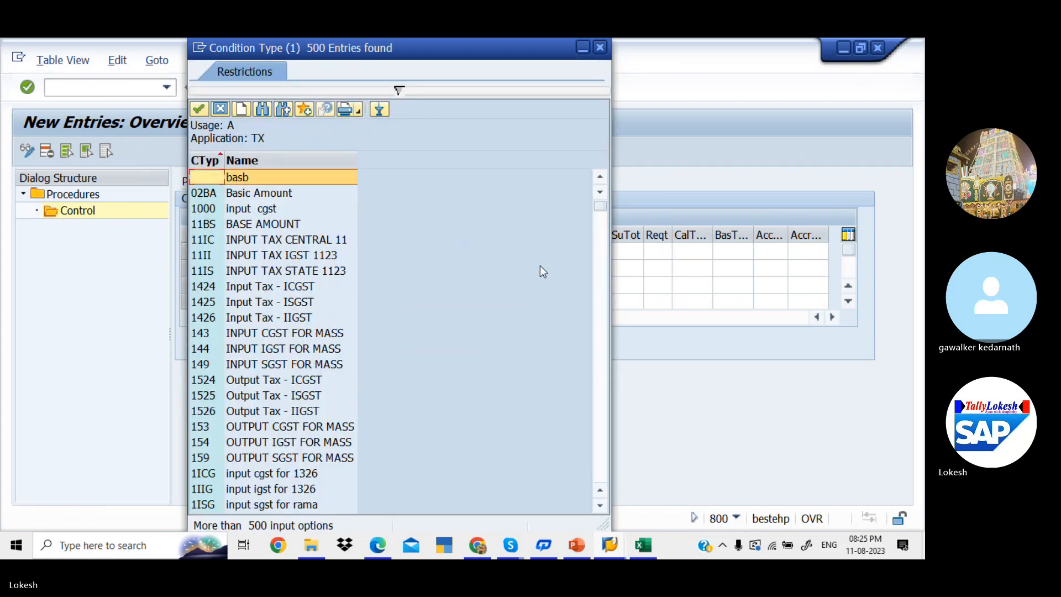
click(602, 313)
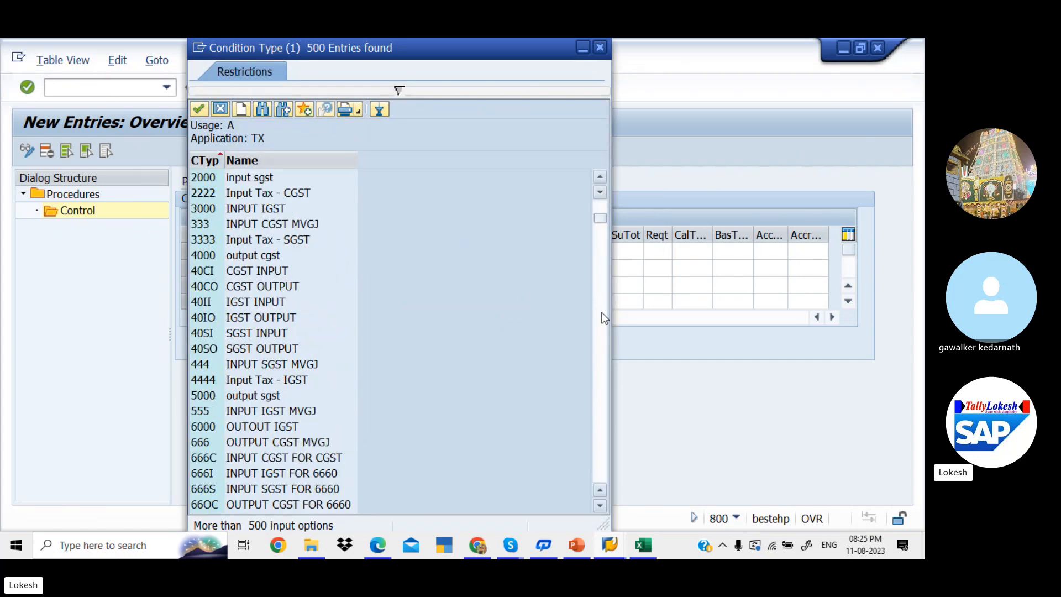
click(601, 312)
click(602, 313)
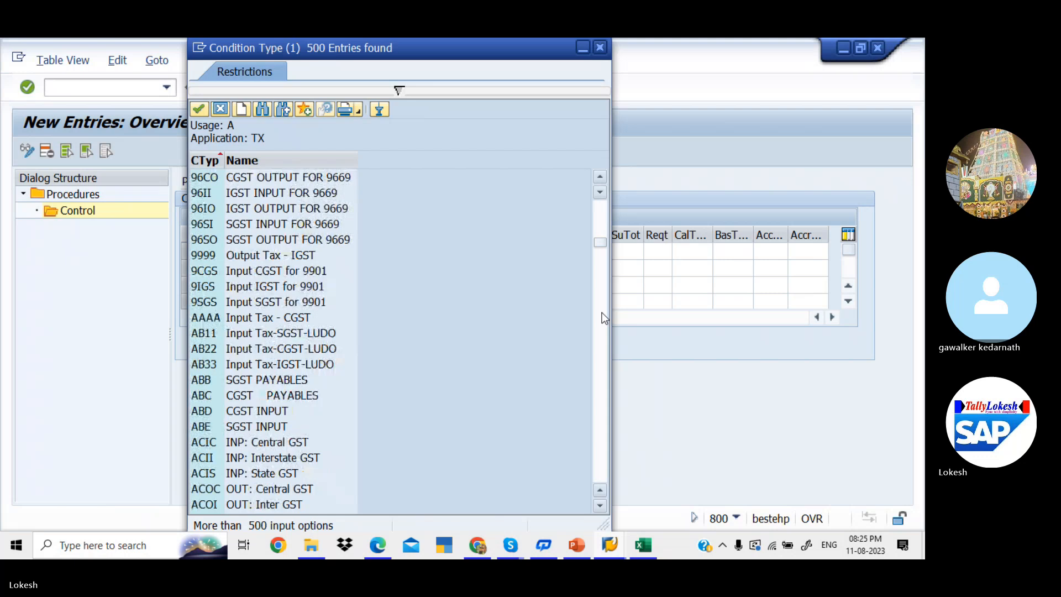
click(601, 312)
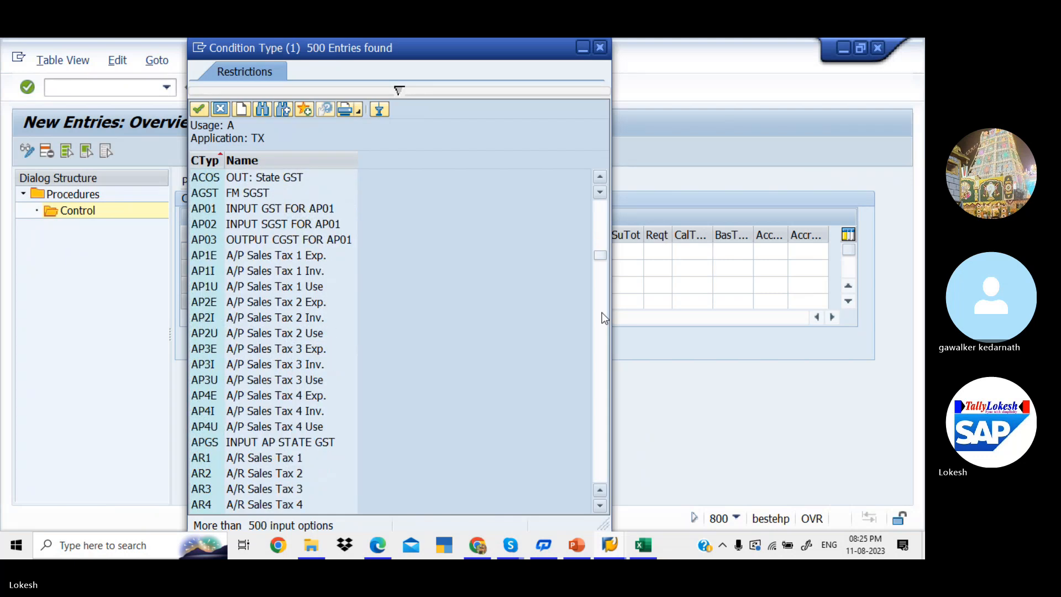
click(602, 313)
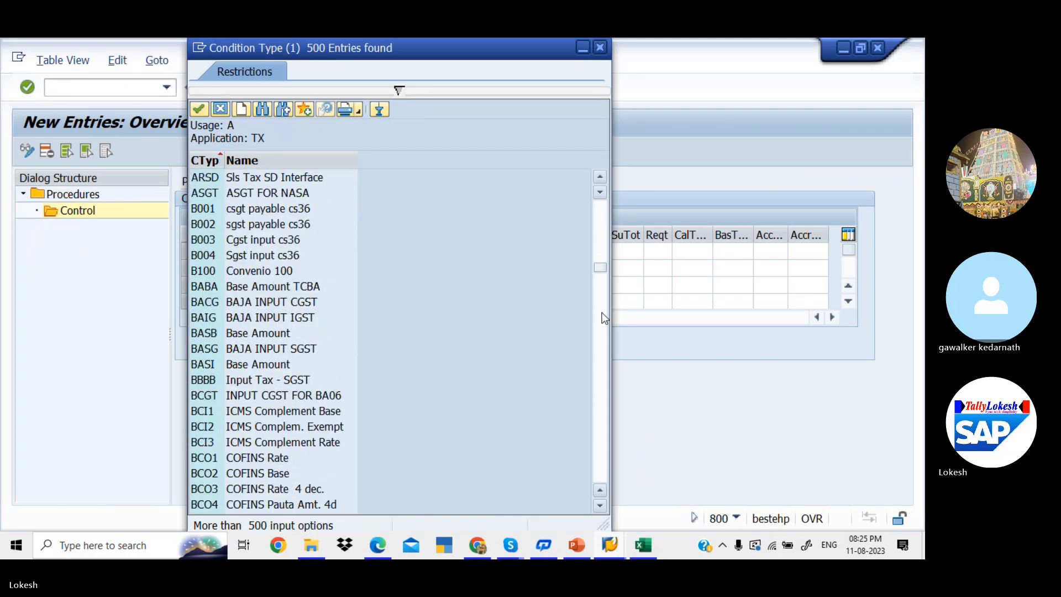
click(261, 334)
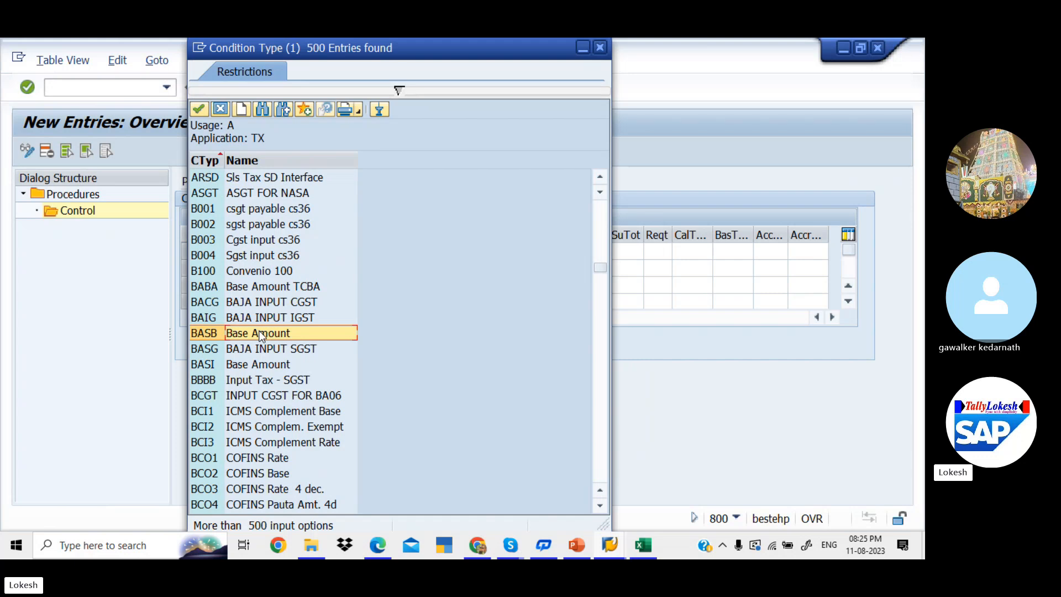
double_click(261, 334)
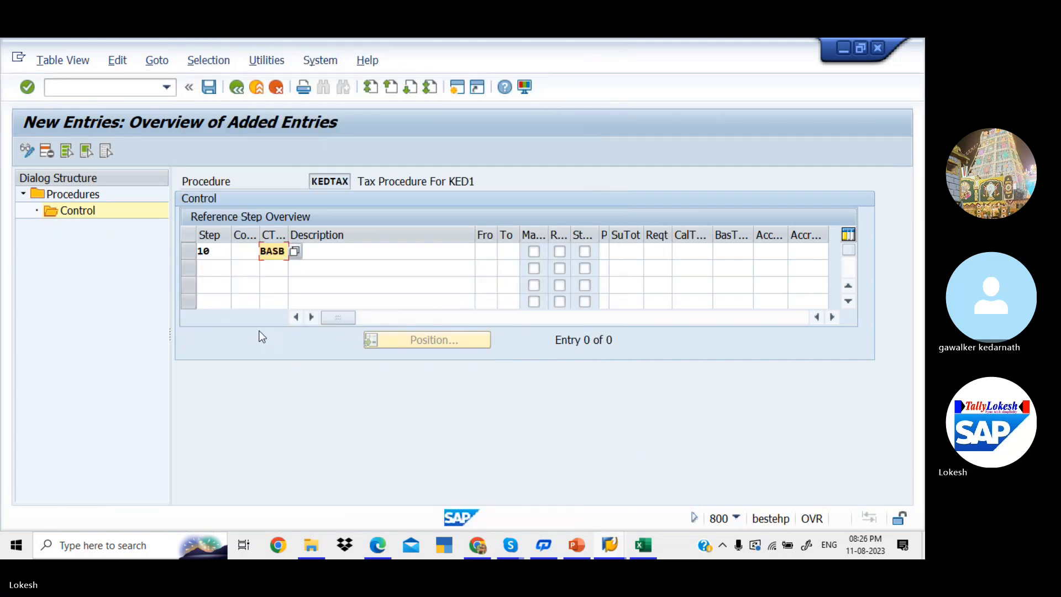
key(Tab)
- Check the WINTAX control example in the PDF guide and return to SAP's new control entries
key(alt+Tab)
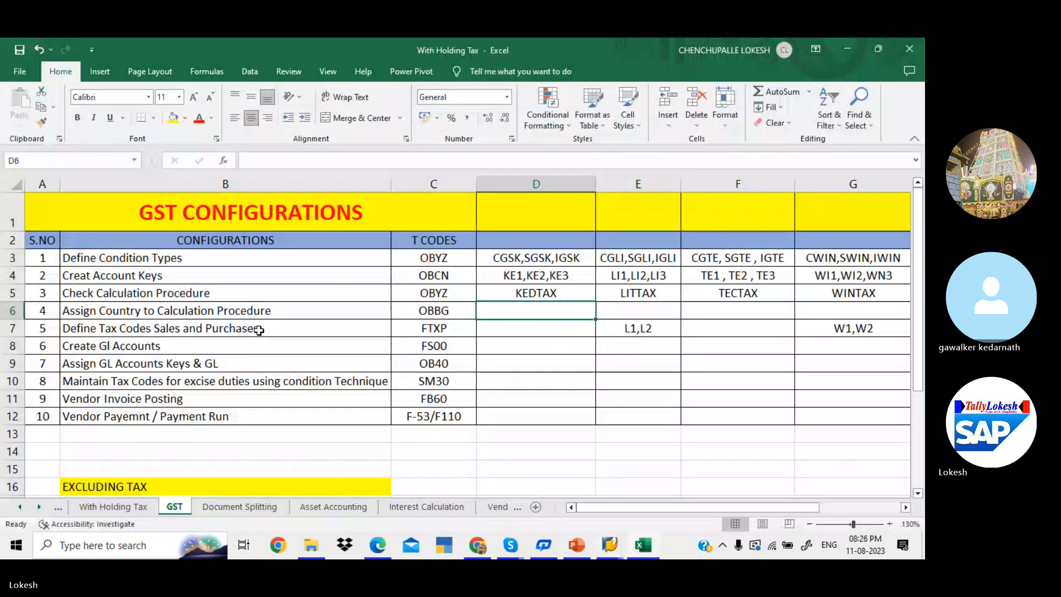
key(alt+Tab)
key(Tab)
key(Tab)
key(Tab)
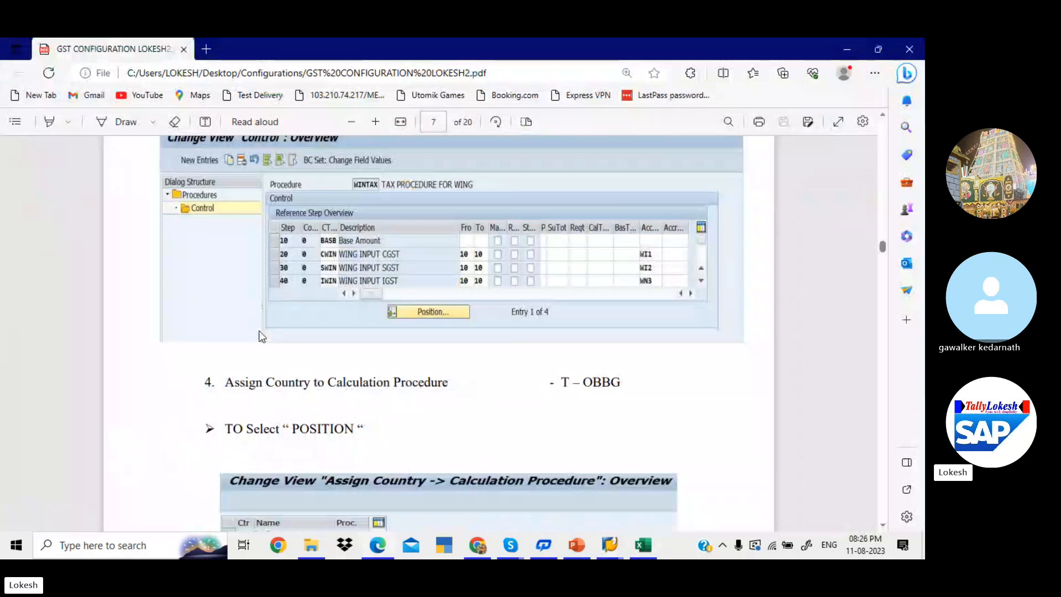
key(alt+Tab)
key(alt+Tab)
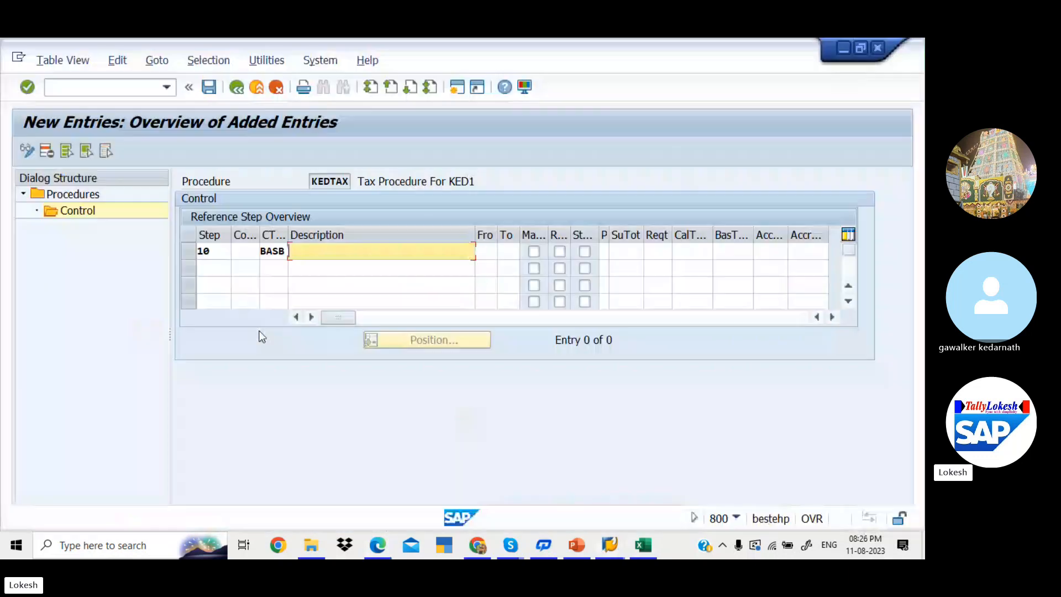
- Enter step number 20 in the second row of the Reference Step Overview
click(210, 266)
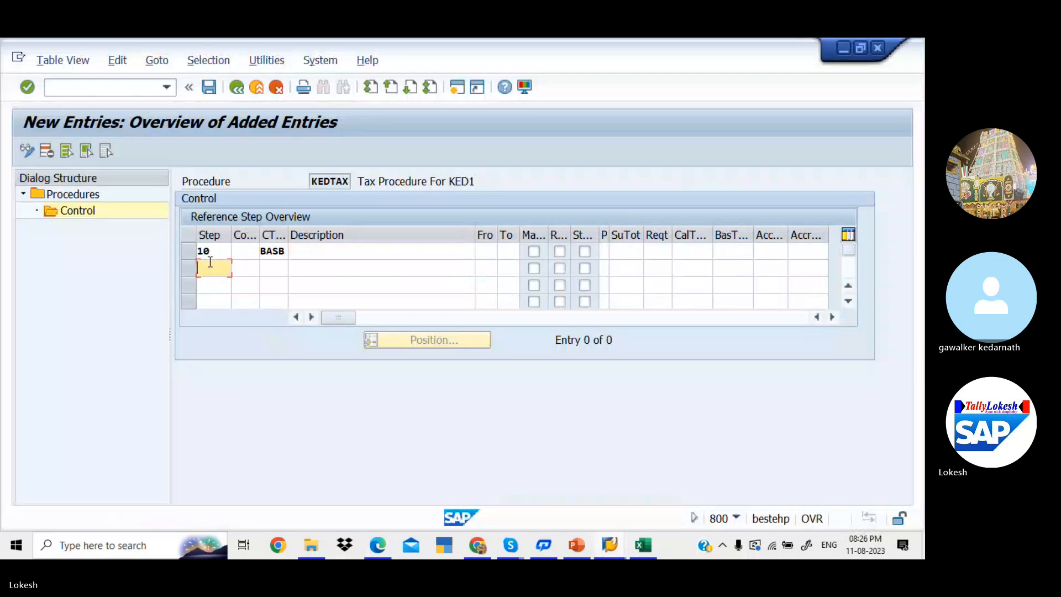
key(Down)
key(Down)
key(Down)
key(Down)
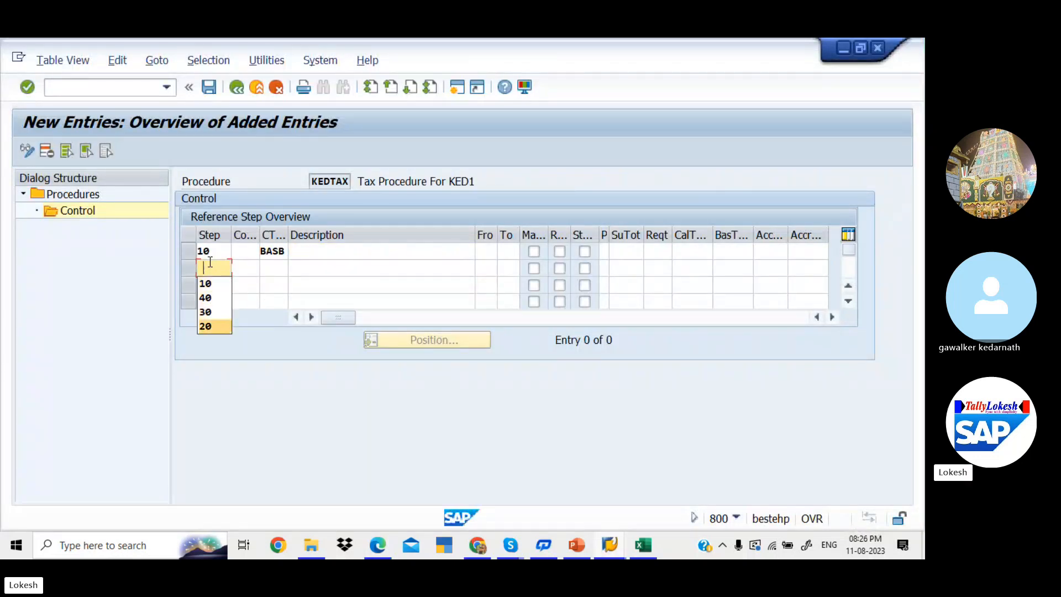
key(Return)
key(Tab)
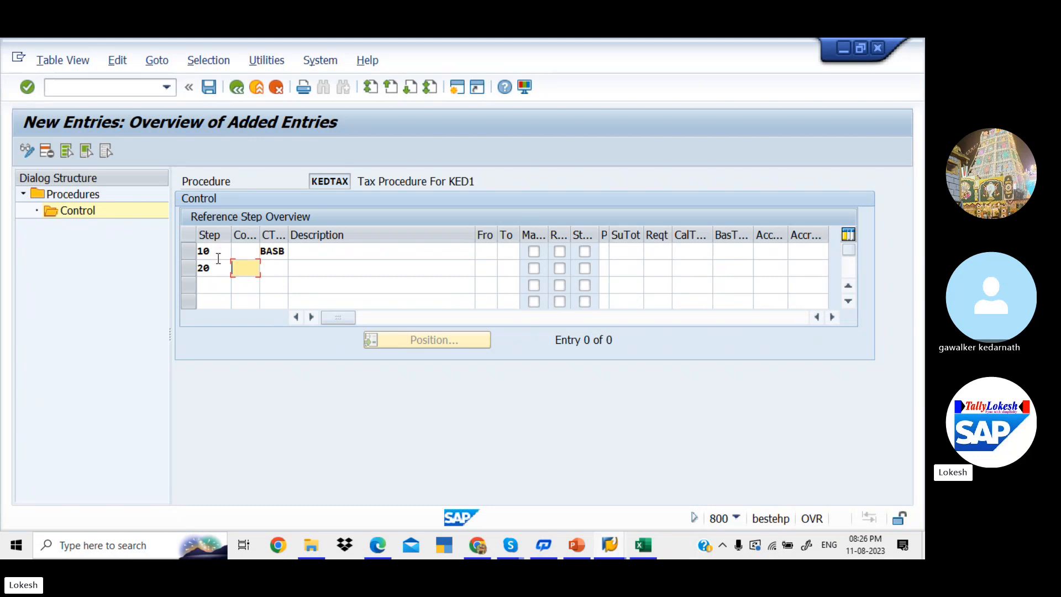
- Enter step numbers 30 and 40 in the third and fourth rows of the Reference Step Overview
click(220, 284)
key(Down)
key(Down)
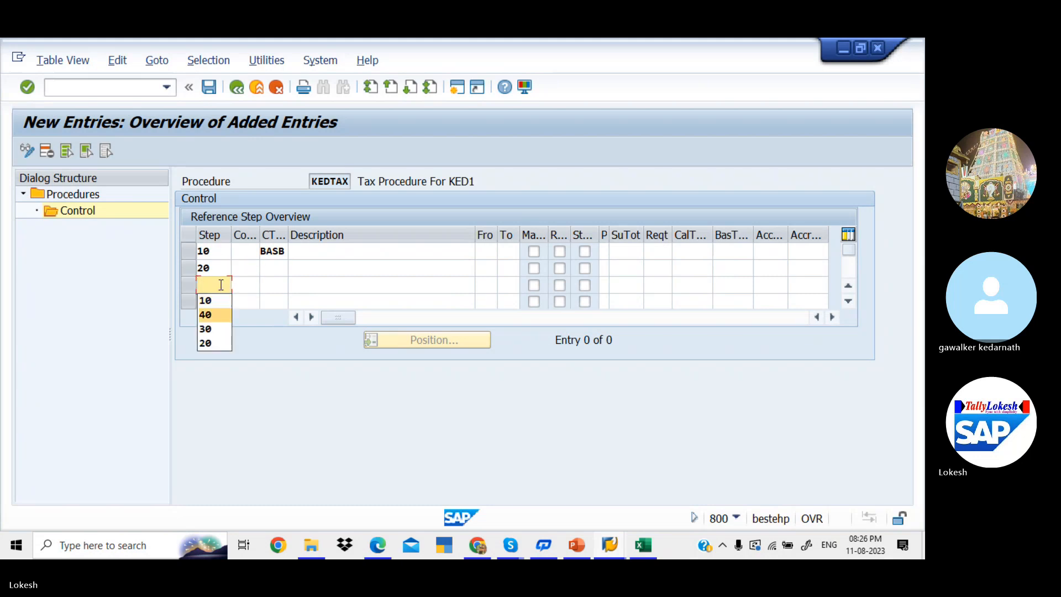
key(Return)
key(Tab)
click(210, 299)
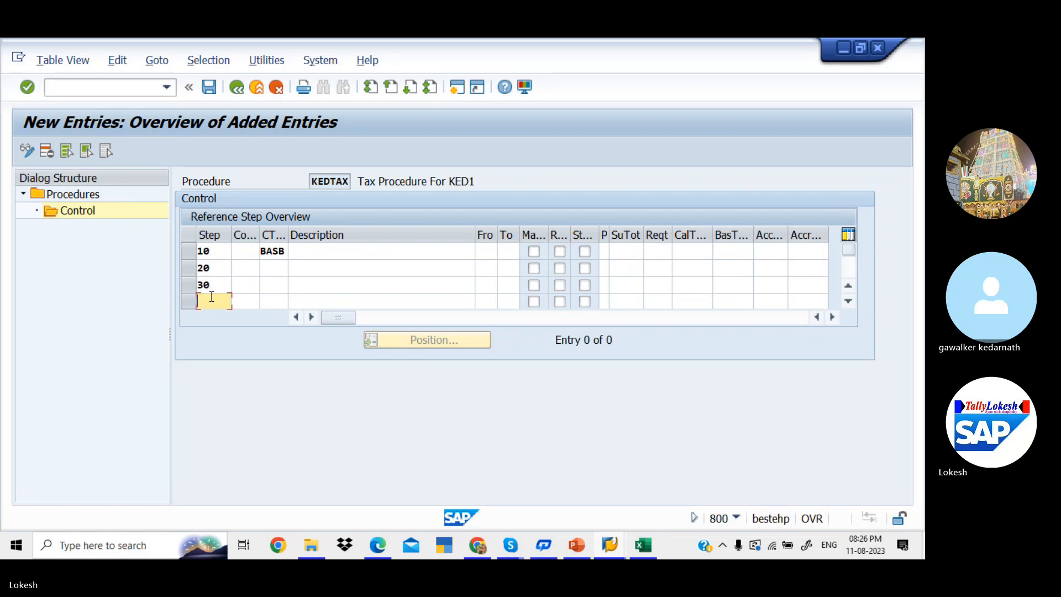
key(Down)
key(Down)
key(Return)
key(Tab)
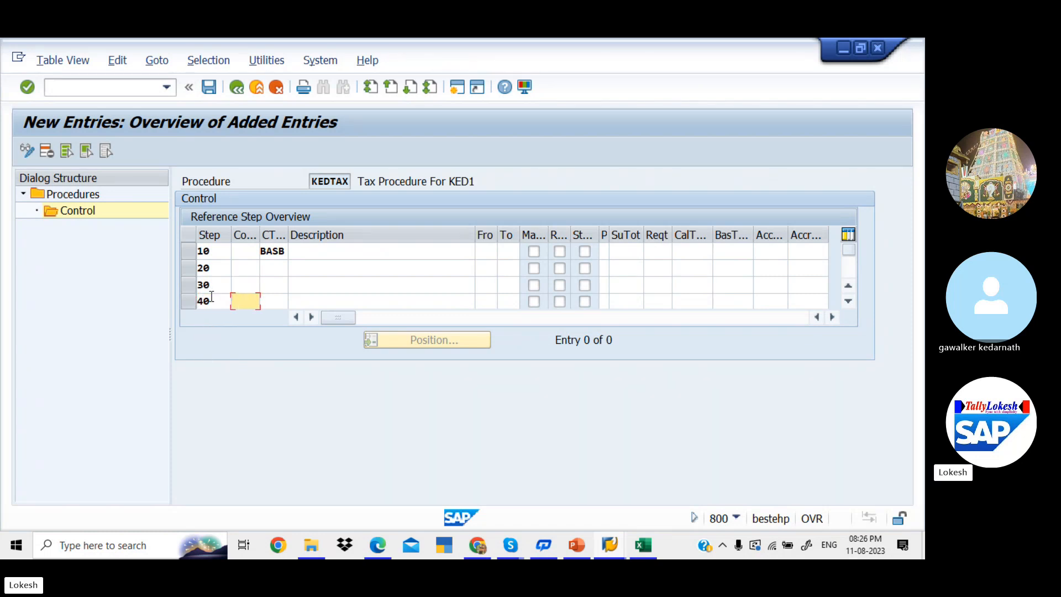
- Assign condition types CGSK to step 20, SGSK to step 30 and IGSK to step 40
click(273, 268)
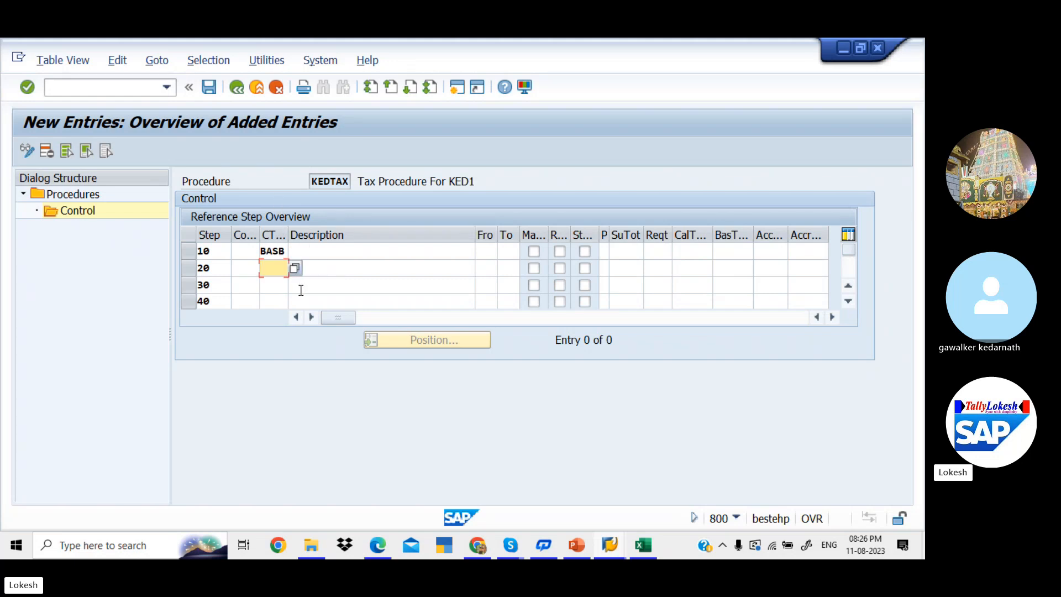
text(C)
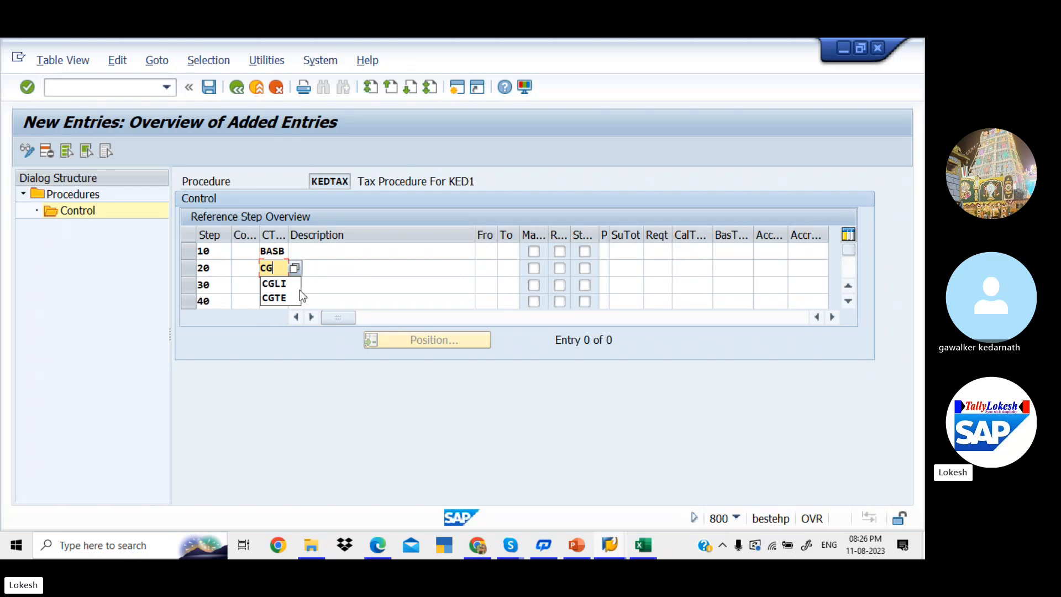
text(GSK)
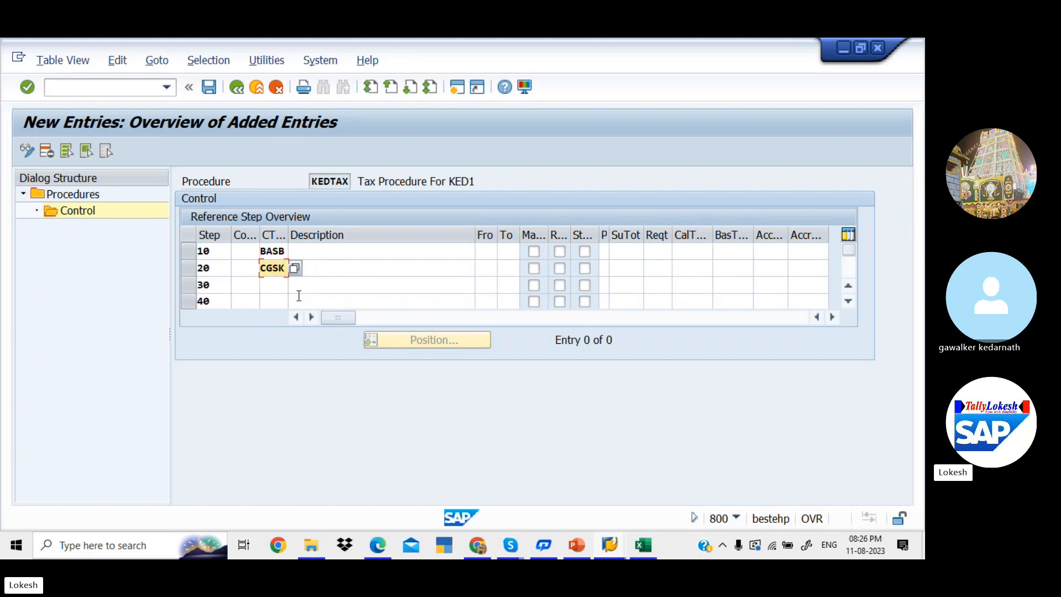
click(278, 285)
text(SGS)
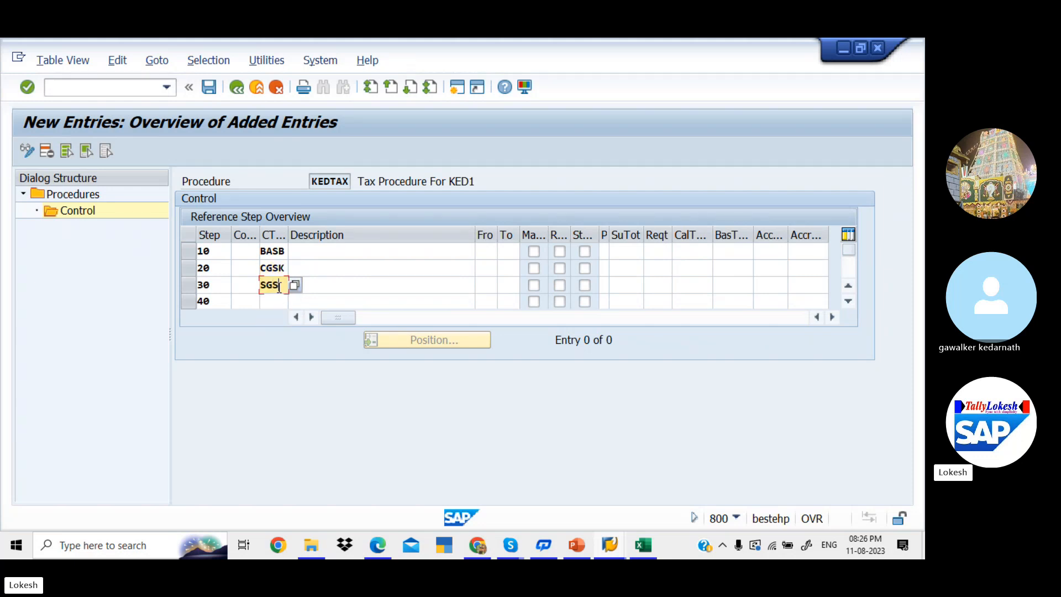
text(K)
click(276, 301)
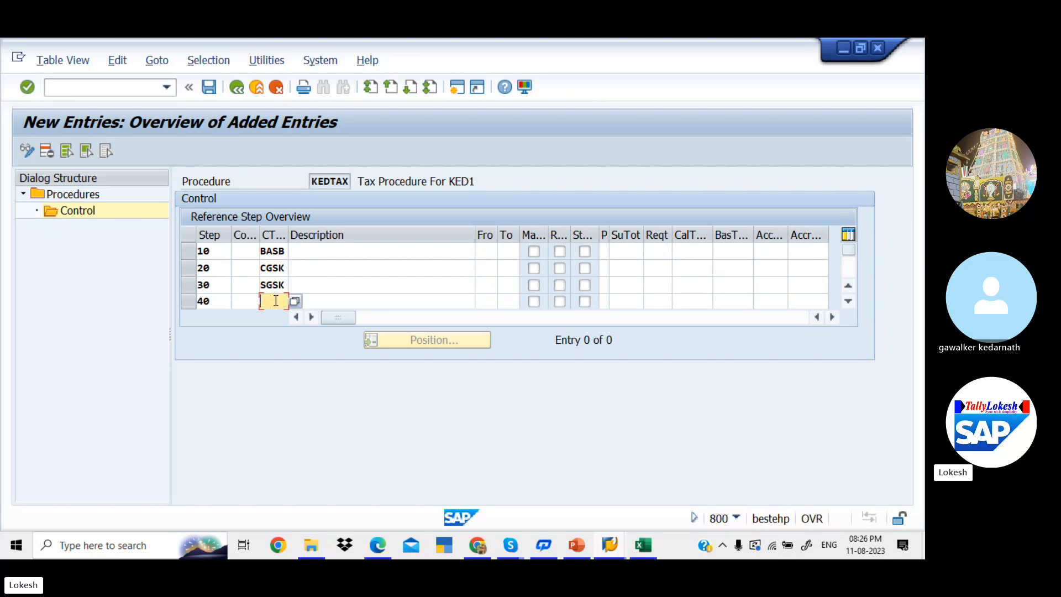
text(IGSK)
- Set the From and To reference steps of the CGSK row to 10, after checking the PDF guide's example
click(489, 266)
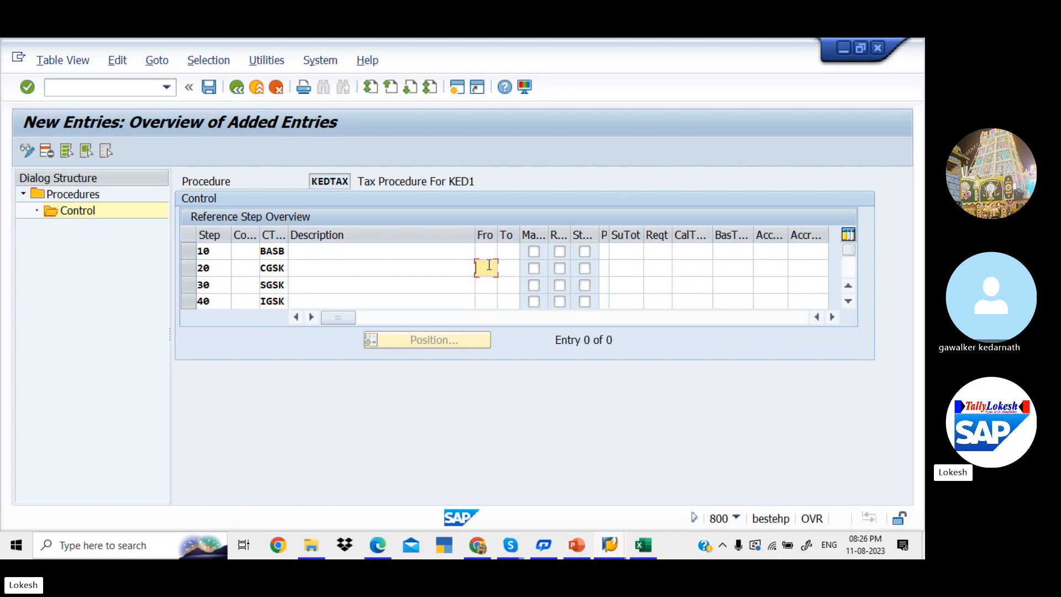
key(alt+Tab)
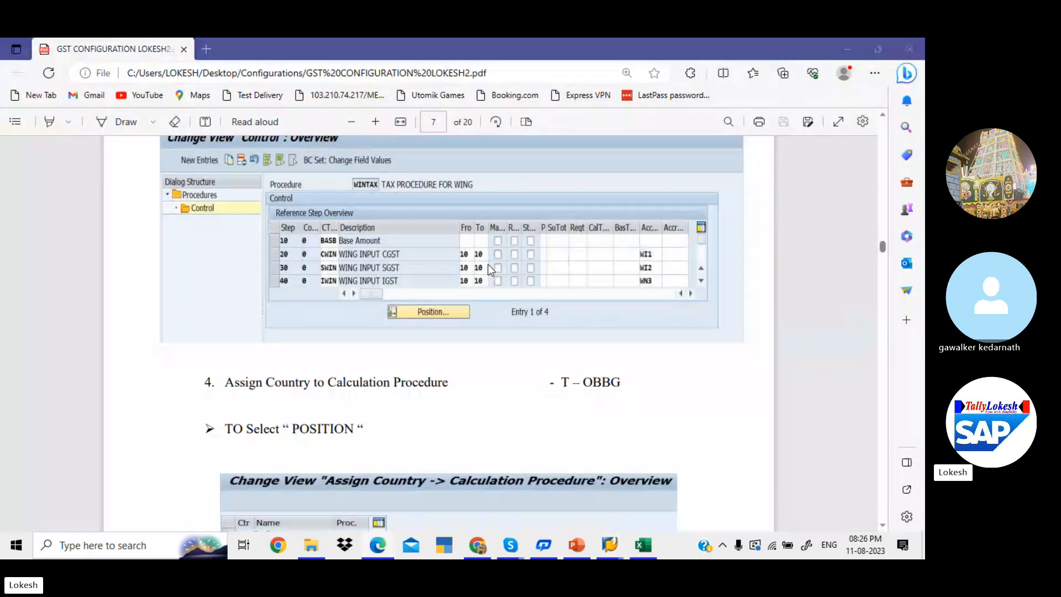
key(alt+Tab)
text(10)
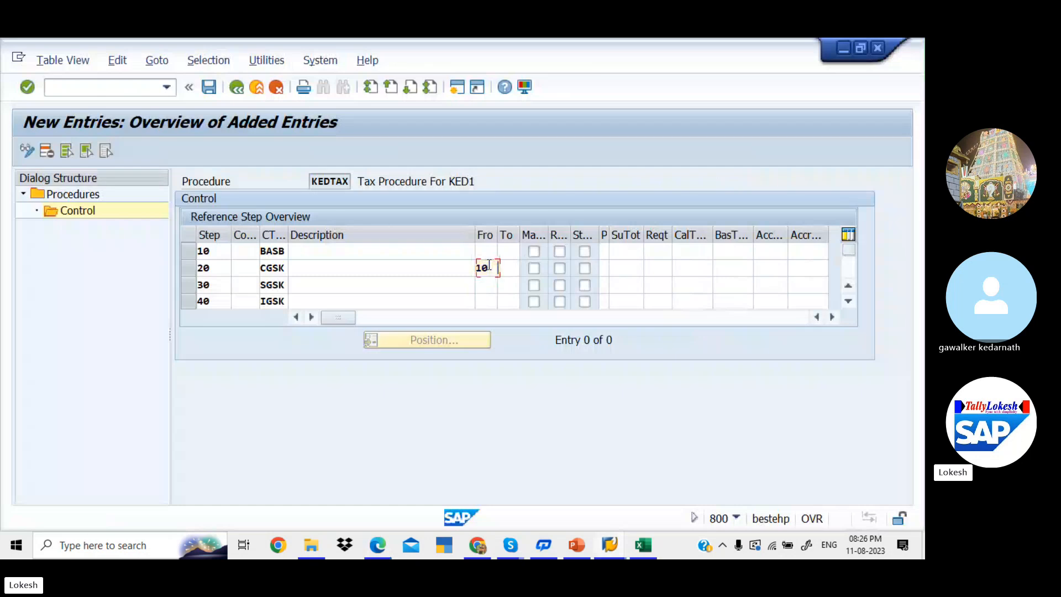
key(Tab)
text(10)
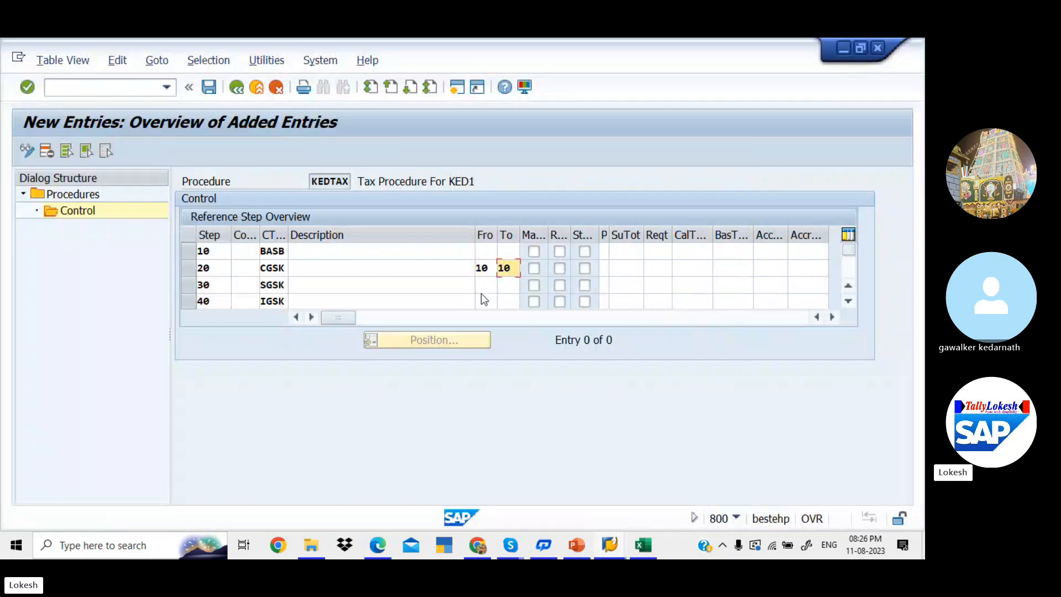
- Set the From and To reference steps of the SGSK and IGSK rows to 10
click(485, 285)
text(10)
key(Tab)
text(1)
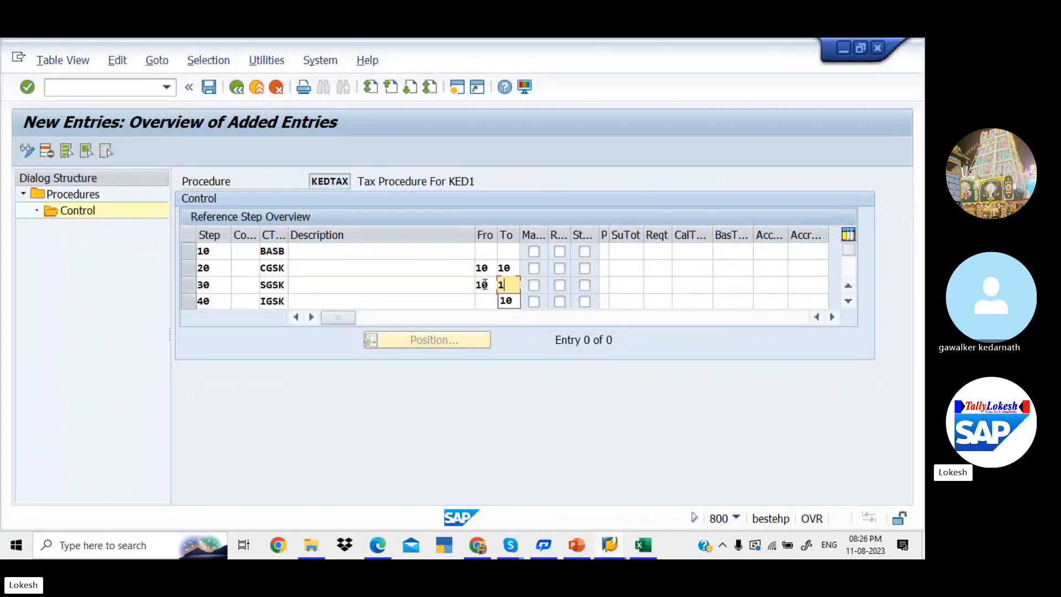
text(0)
click(483, 299)
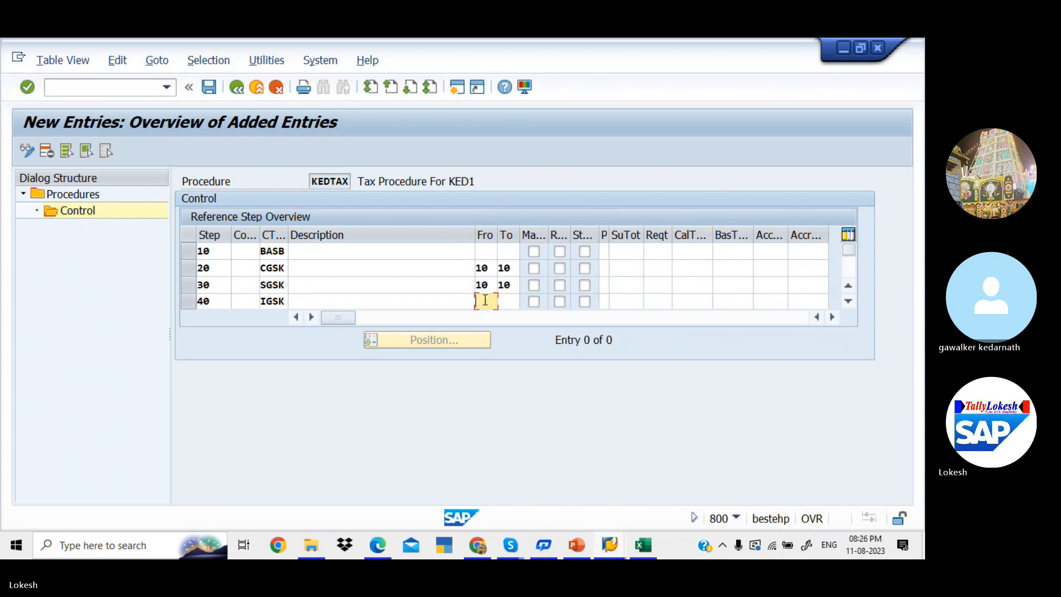
text(10)
key(Tab)
text(10)
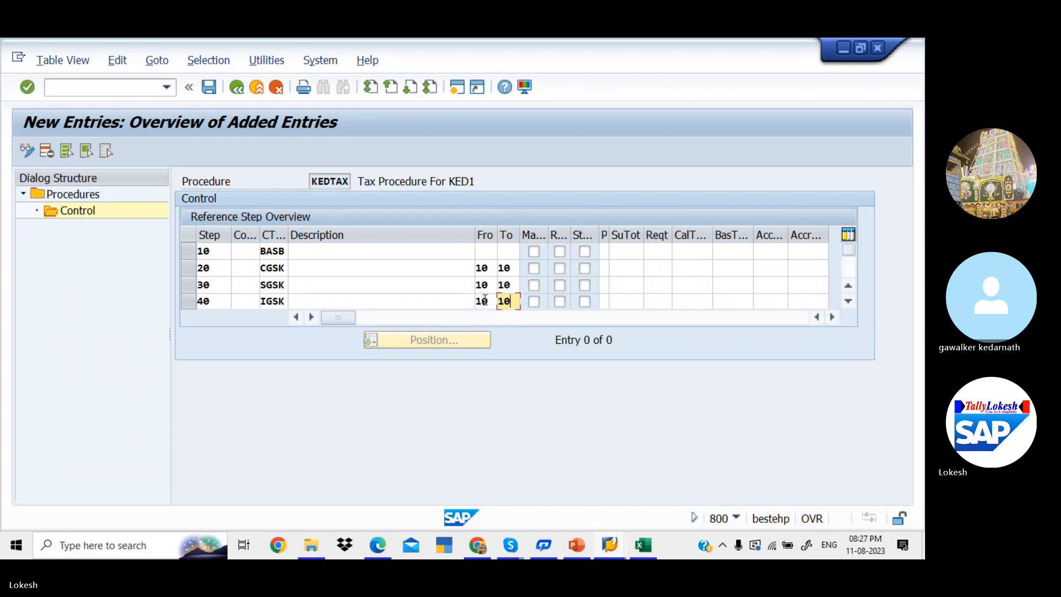
key(Tab)
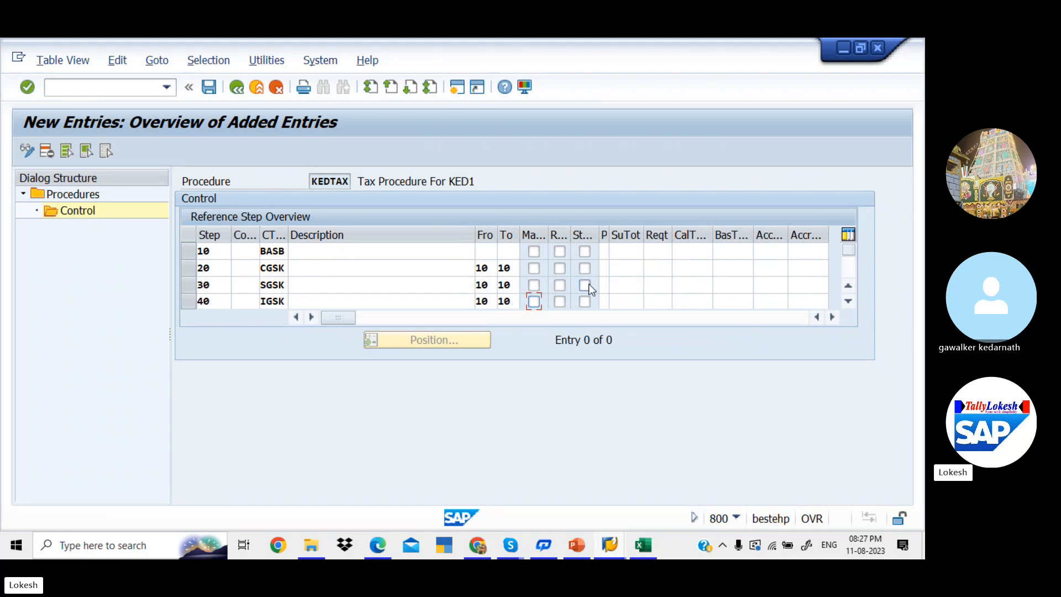
- Assign account keys KE1 to the CGSK row, KE2 to SGSK and KE3 to IGSK, and validate the entries
key(alt+Tab)
key(alt+Tab)
click(775, 268)
text(KE)
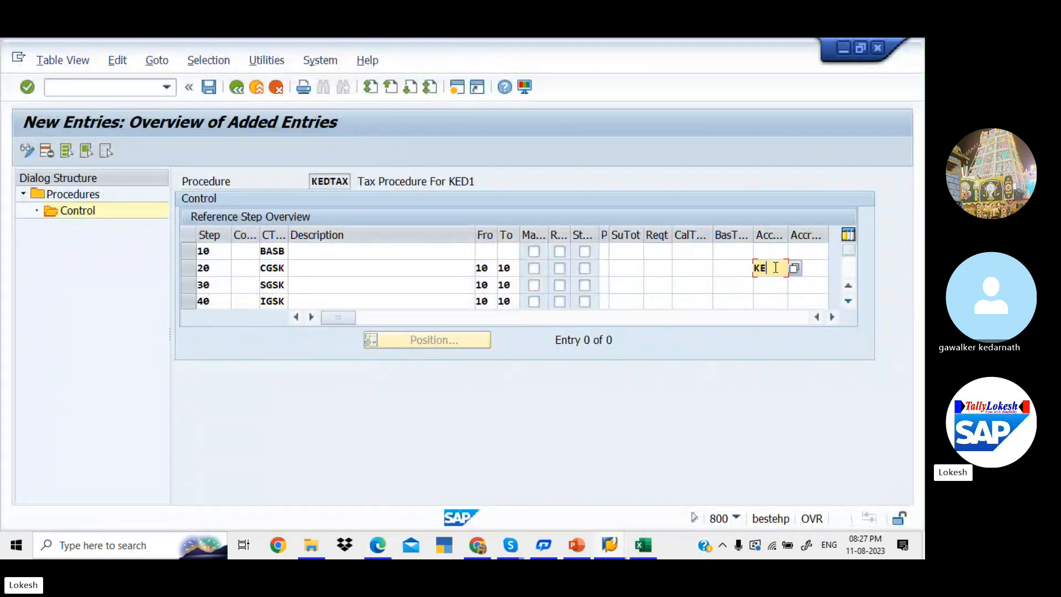
text(1)
click(771, 282)
text(KE2)
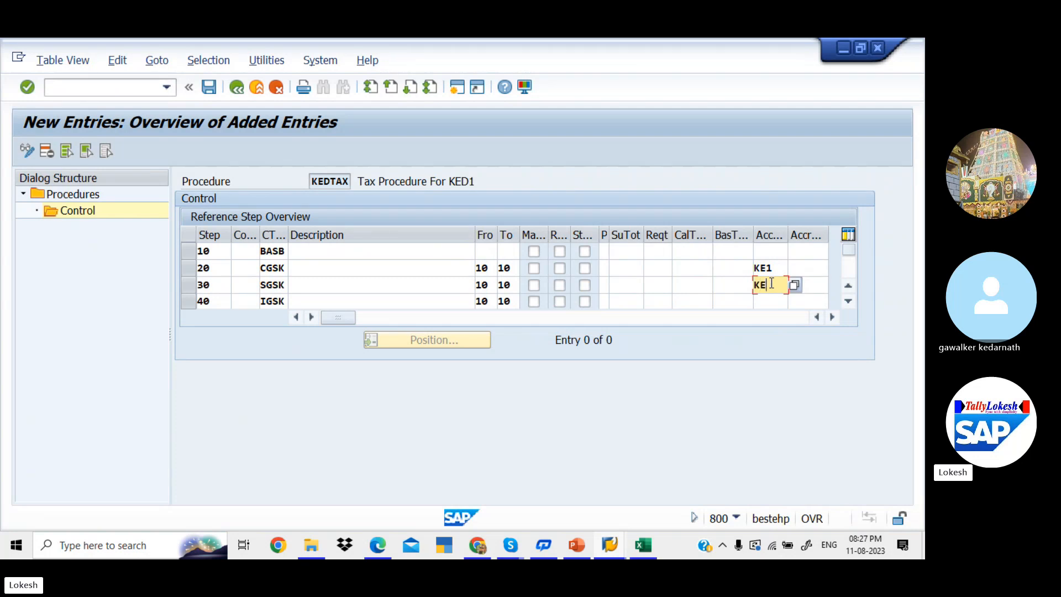
click(769, 302)
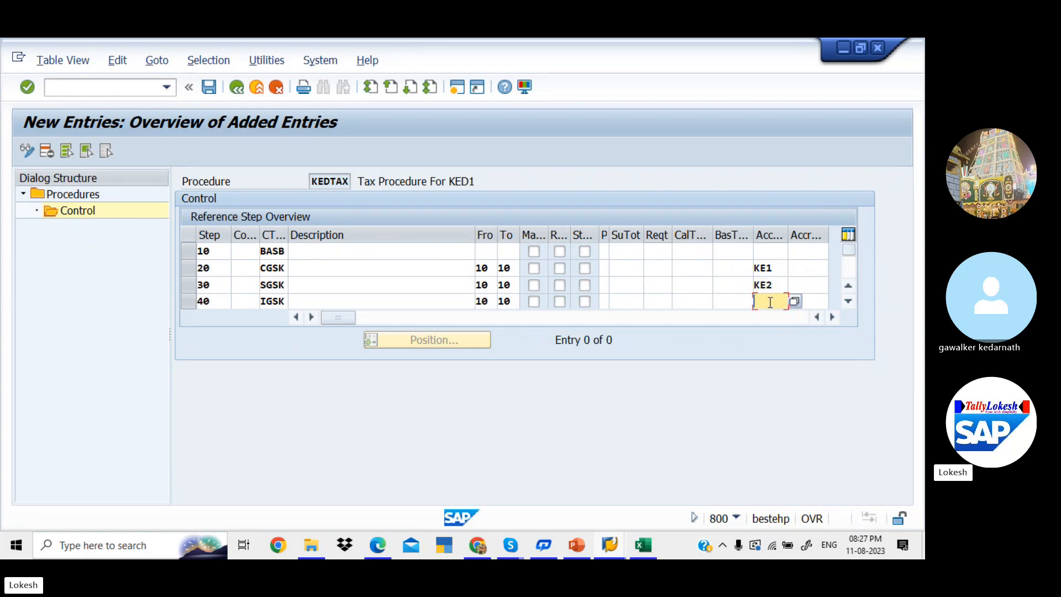
text(KE3)
key(Return)
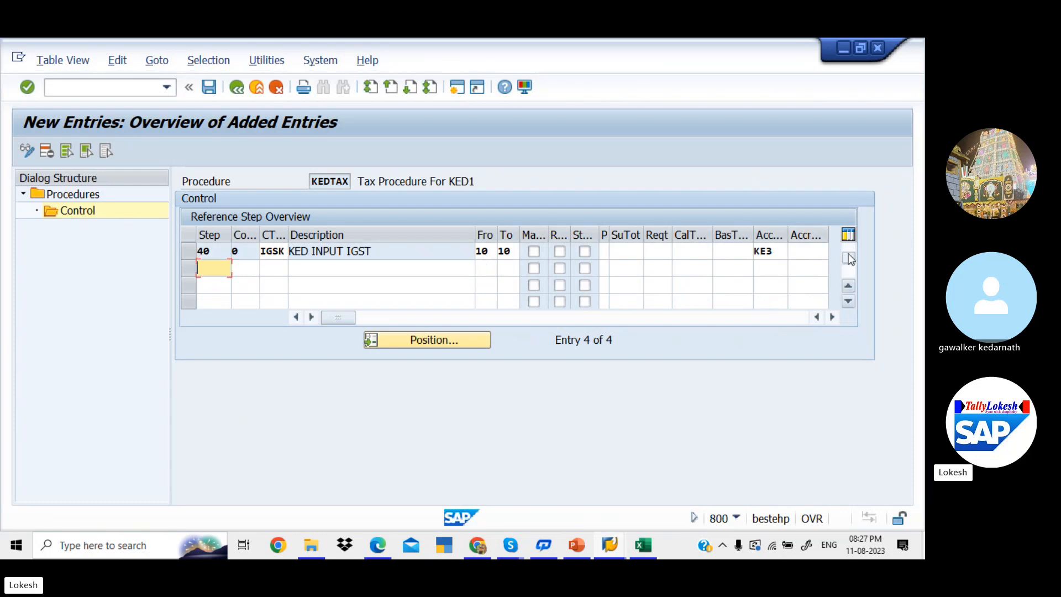
- Save the KEDTAX control steps to the customizing request GST CONFIGURATION KED1
drag(848, 256, 849, 238)
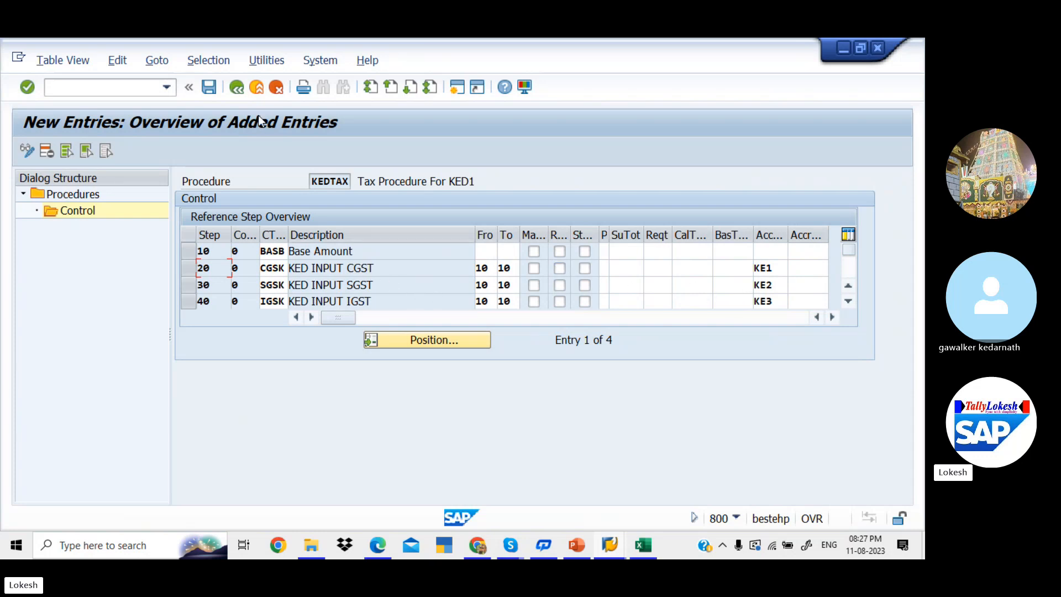
click(210, 88)
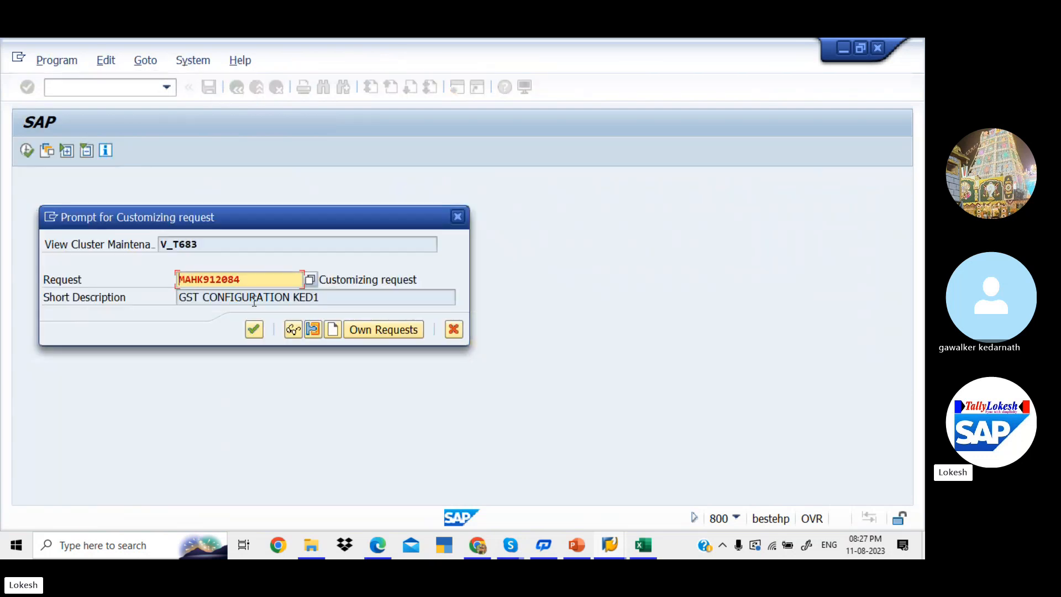
click(254, 331)
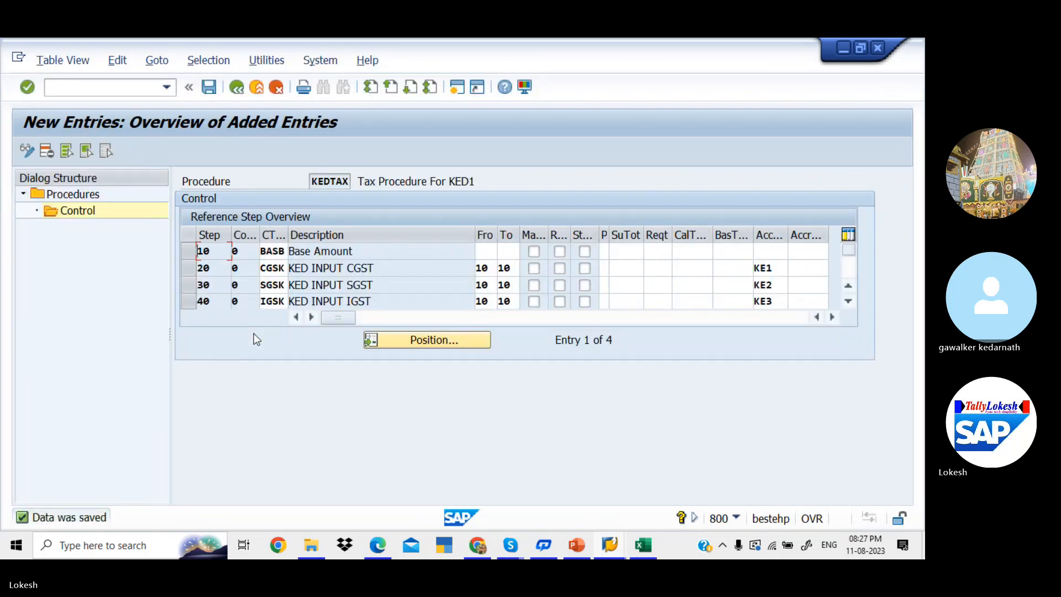
- Check the Excel GST checklist for the country assignment's transaction code, open OBBG in SAP and position the list at country IN
key(alt+Tab)
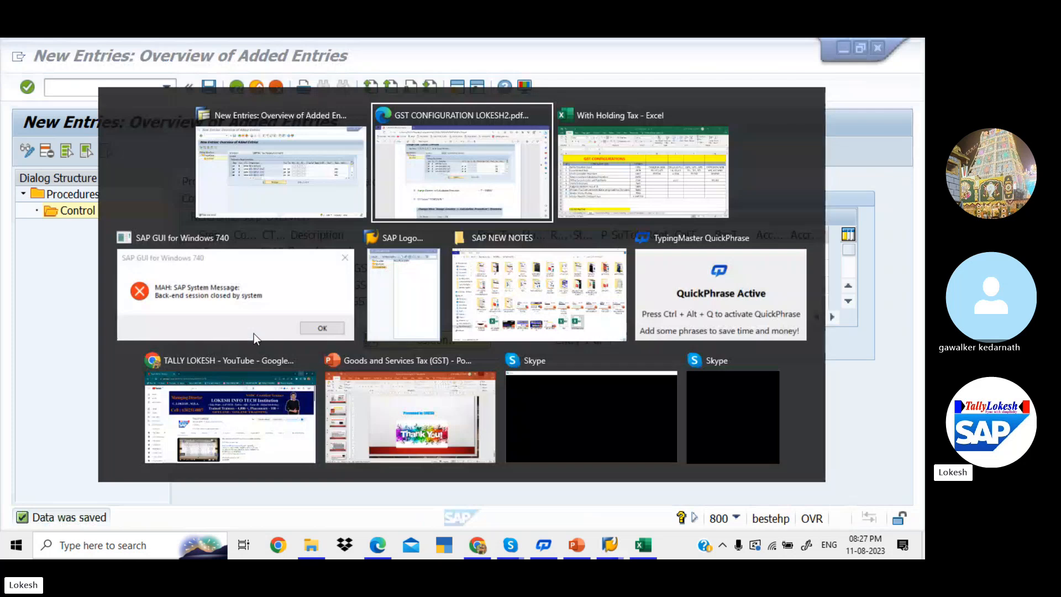
key(alt+Tab)
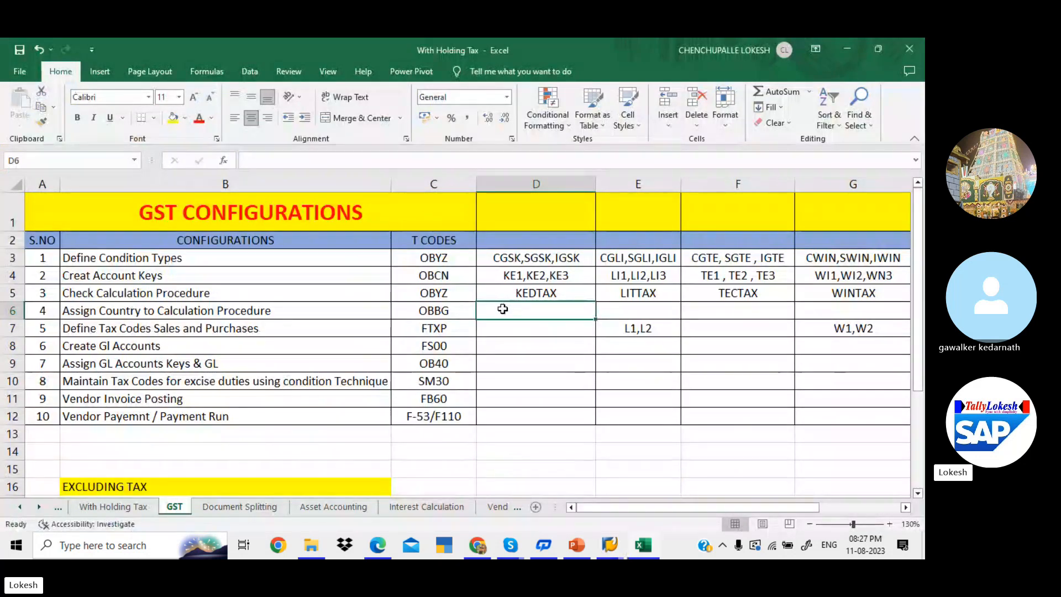
key(alt+Tab)
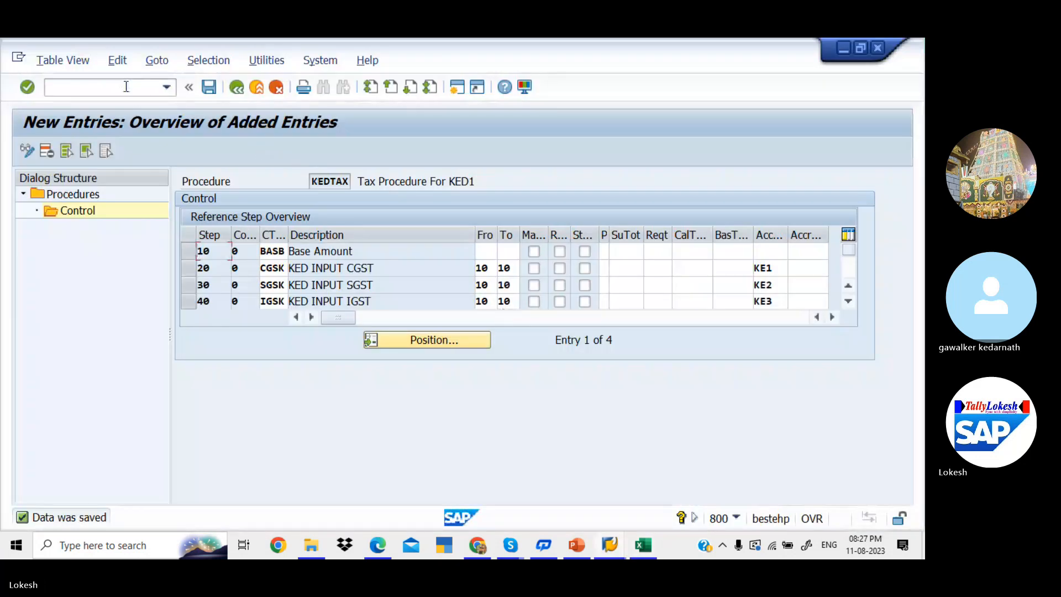
text(/NOBBG)
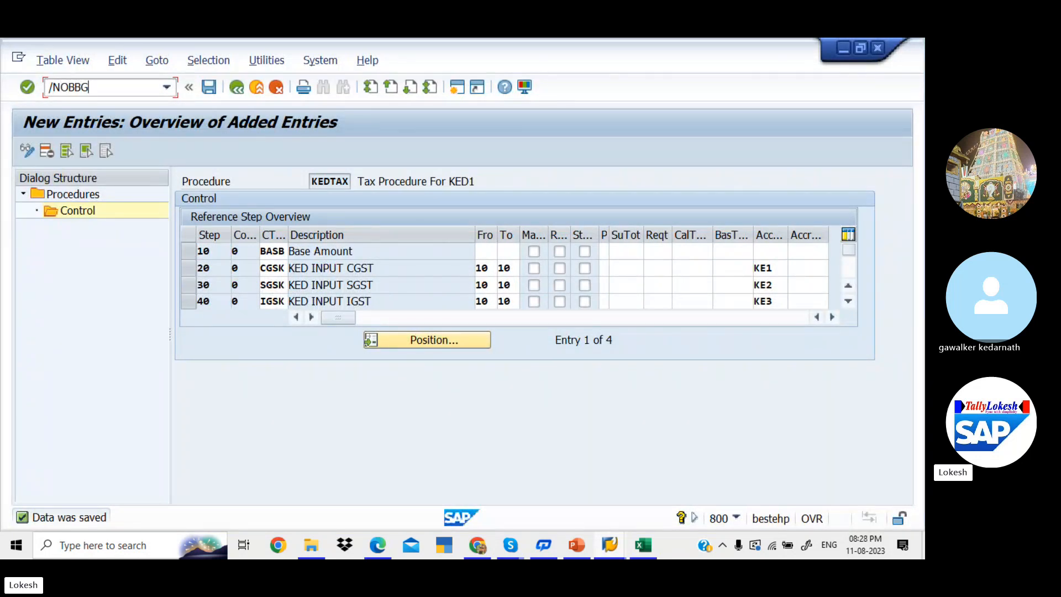
key(Return)
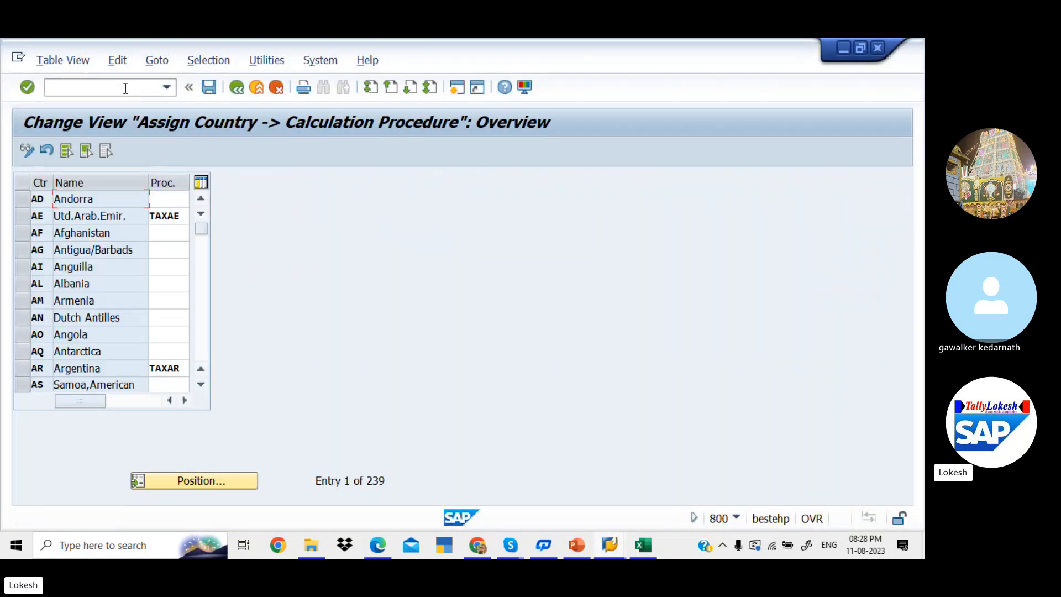
click(218, 479)
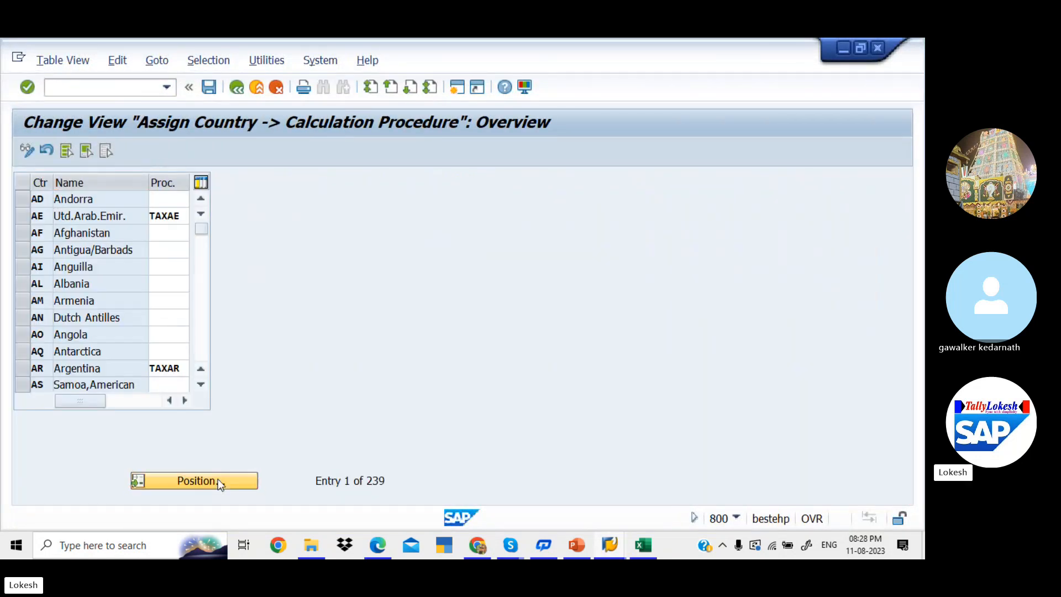
text(IN)
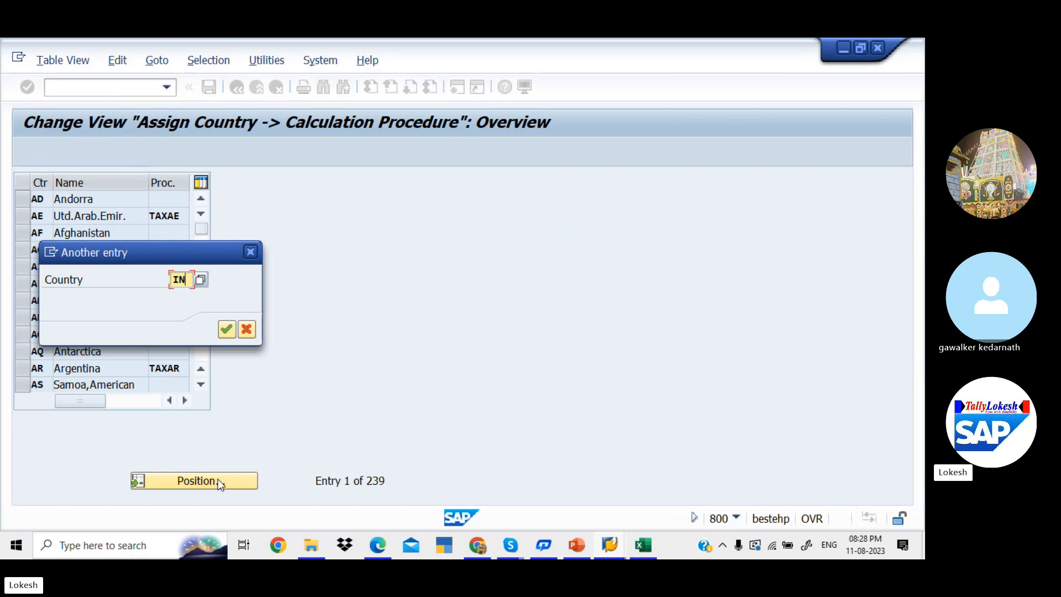
key(Return)
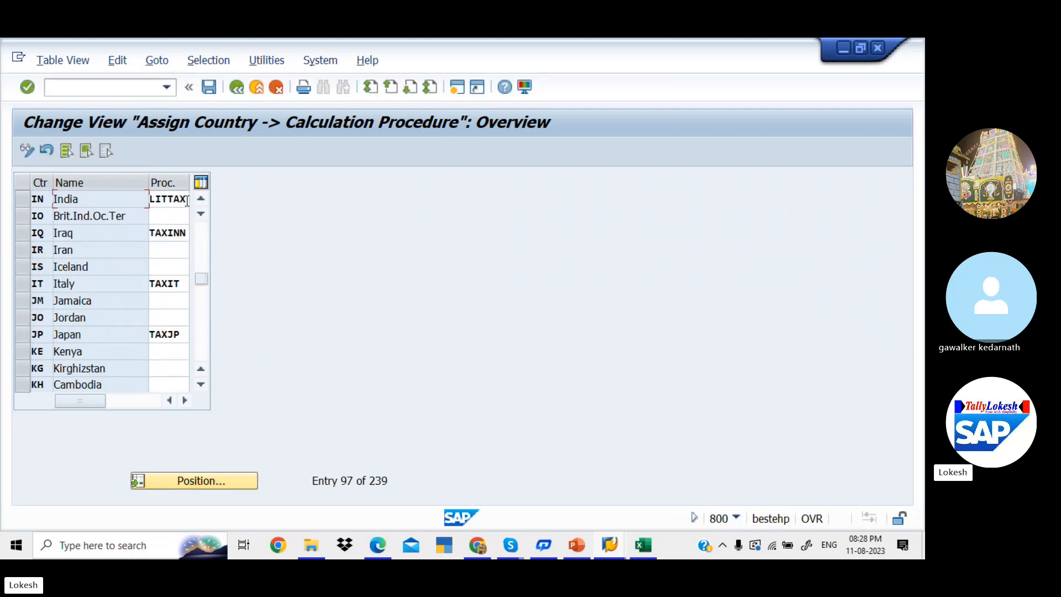
- Assign calculation procedure KEDTAX to India and save the change to the customizing request
click(187, 200)
key(BackSpace)
key(BackSpace)
key(BackSpace)
key(BackSpace)
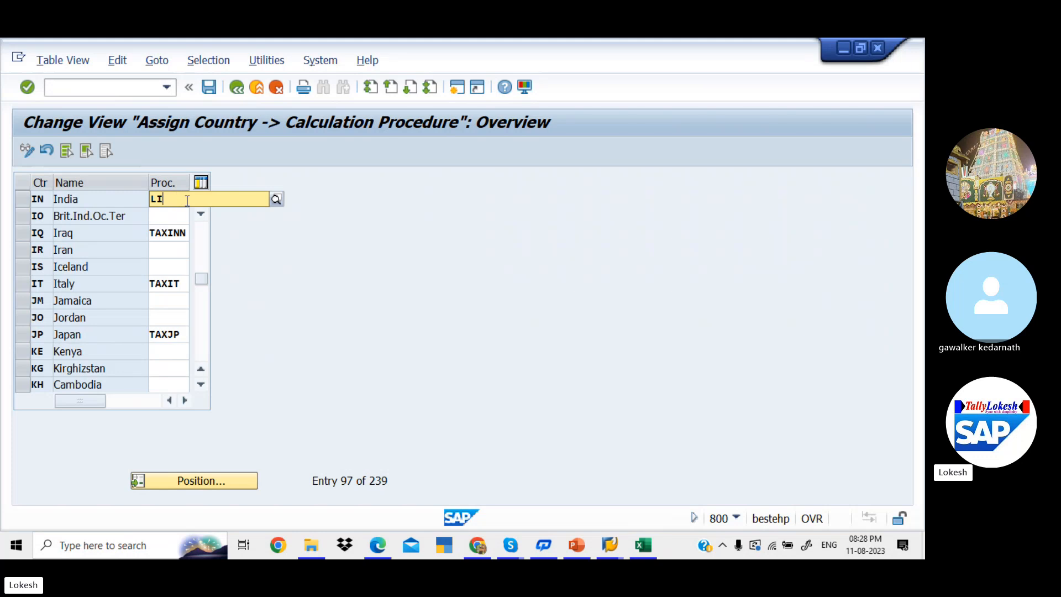
text(LEE)
key(BackSpace)
key(BackSpace)
key(BackSpace)
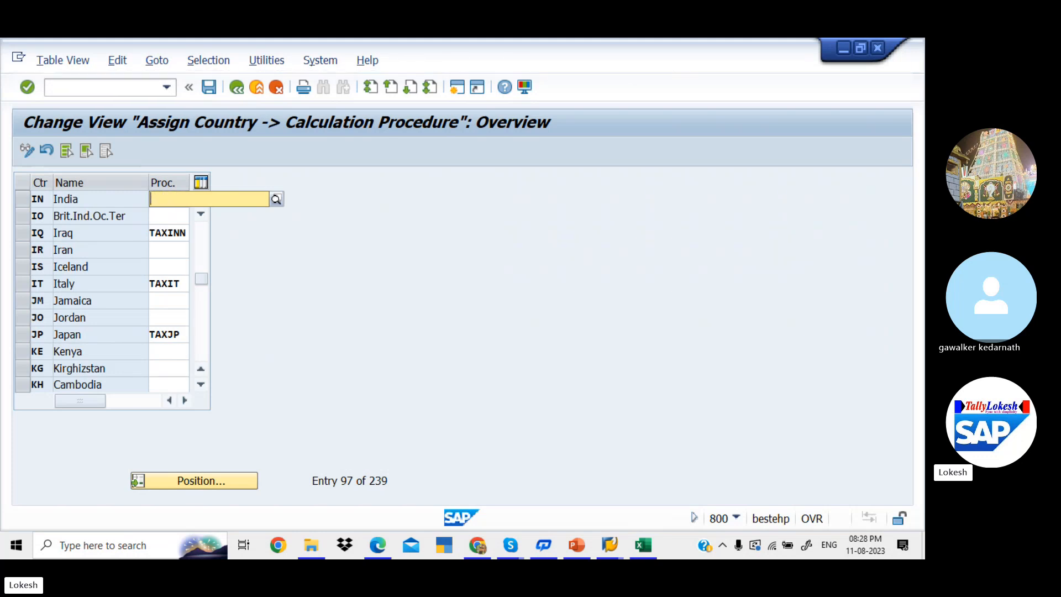
text(KEDT)
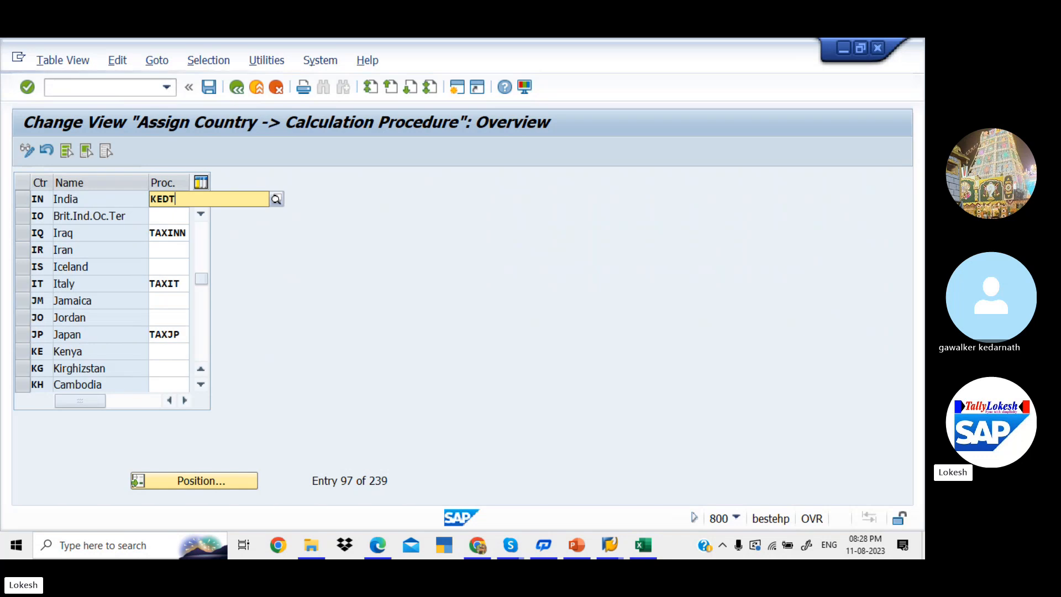
text(AX)
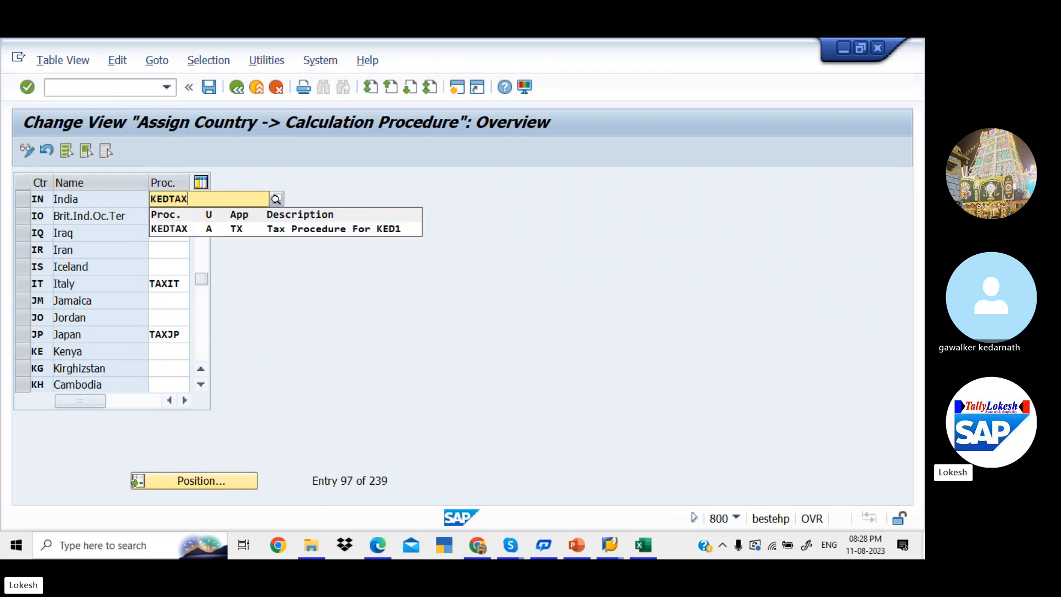
click(200, 225)
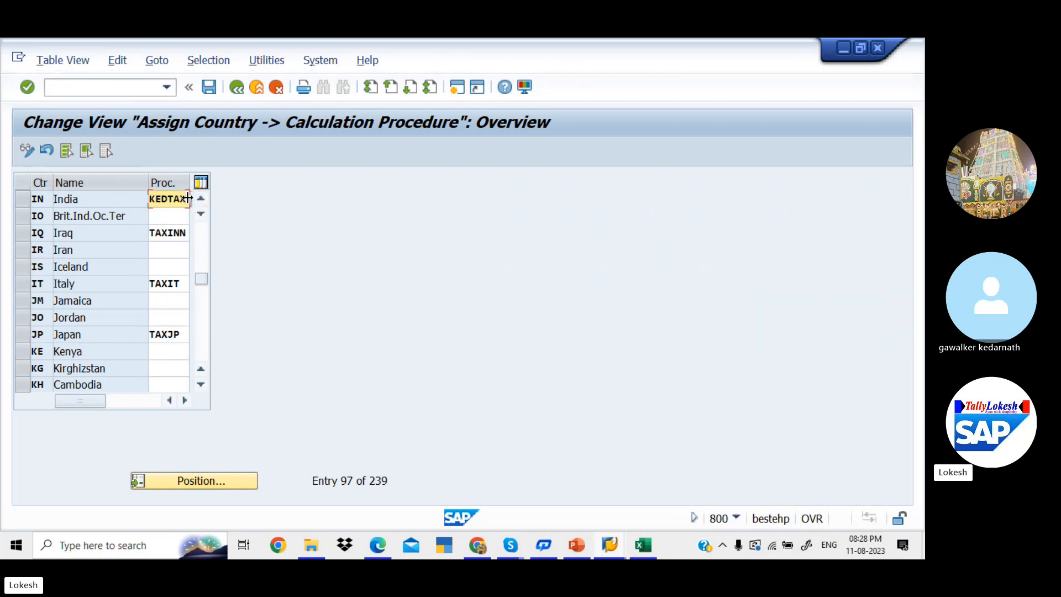
click(209, 88)
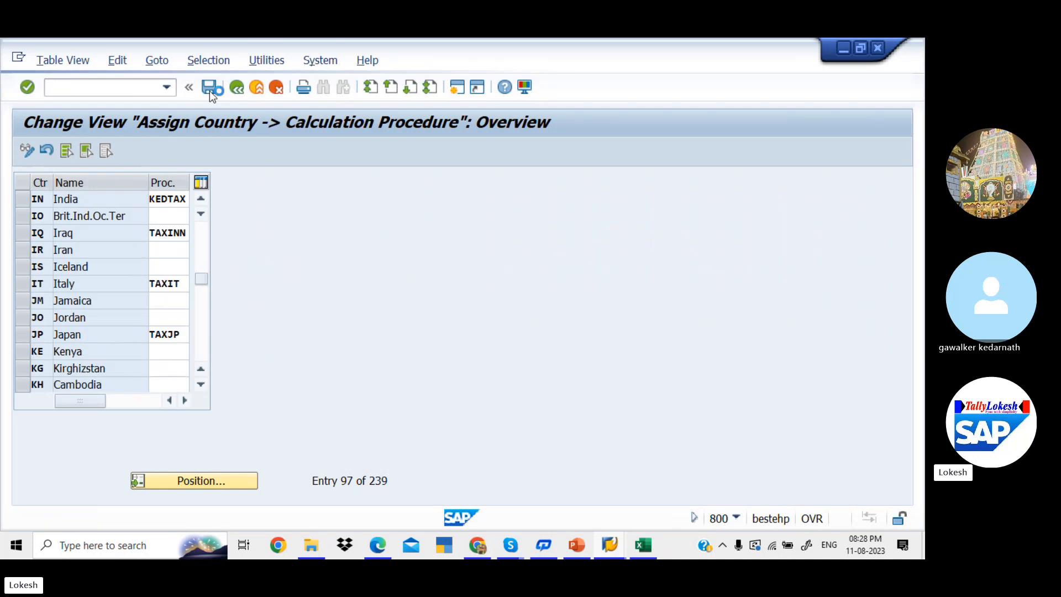
click(257, 336)
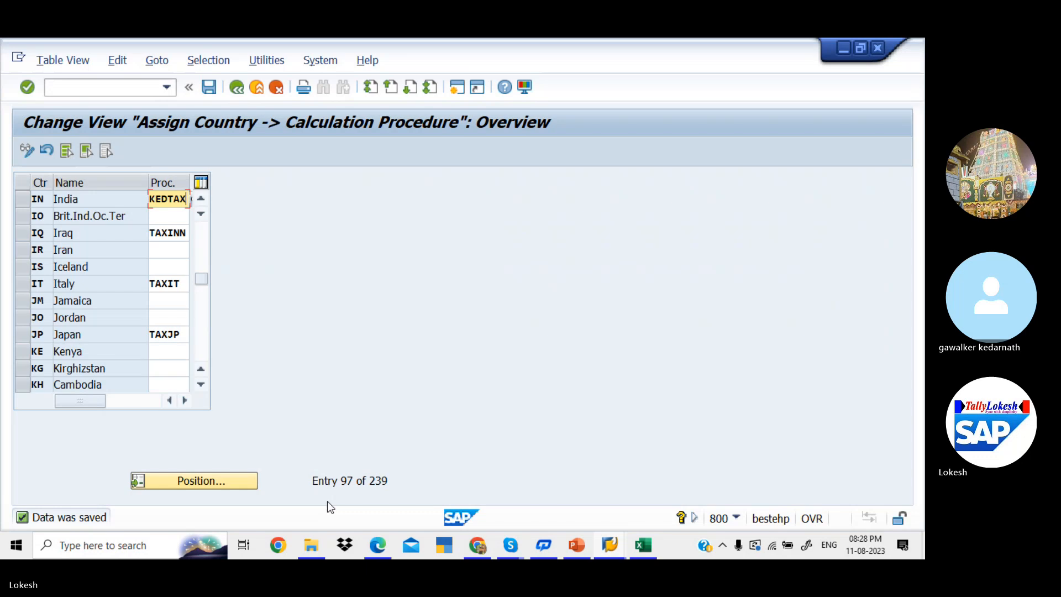
- Check the Excel checklist for the tax code definition's transaction code and open FTXP in SAP for country IN
key(alt+Tab)
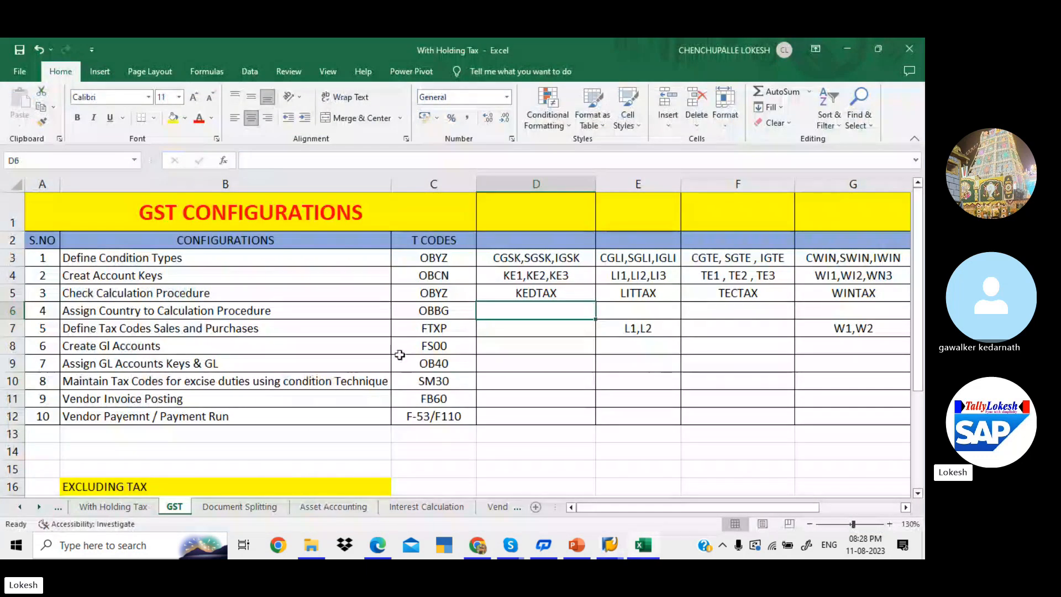
click(442, 328)
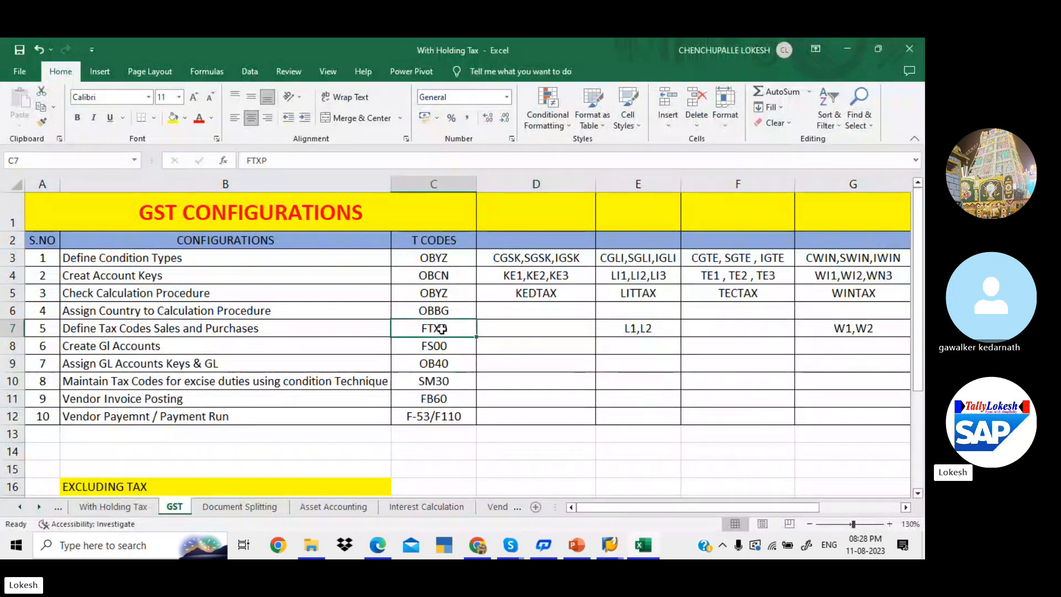
key(alt+Tab)
click(126, 89)
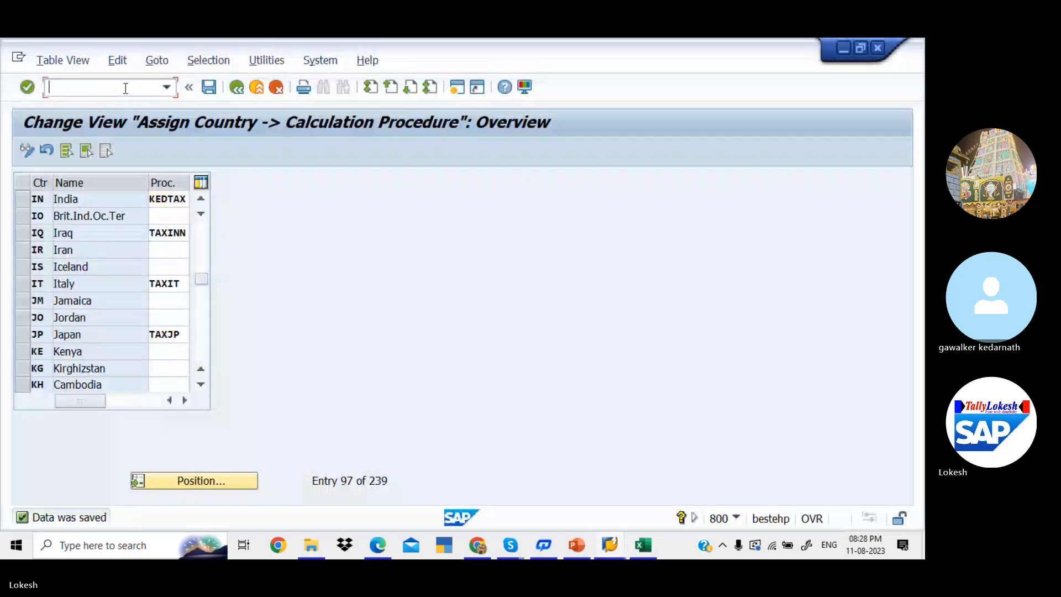
text(/NFTXP)
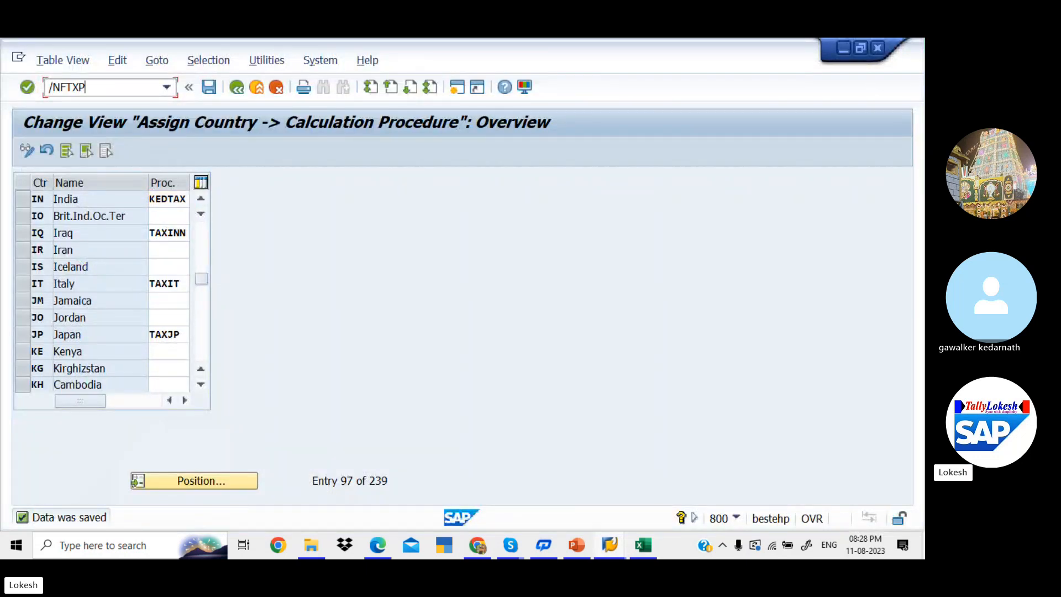
key(Return)
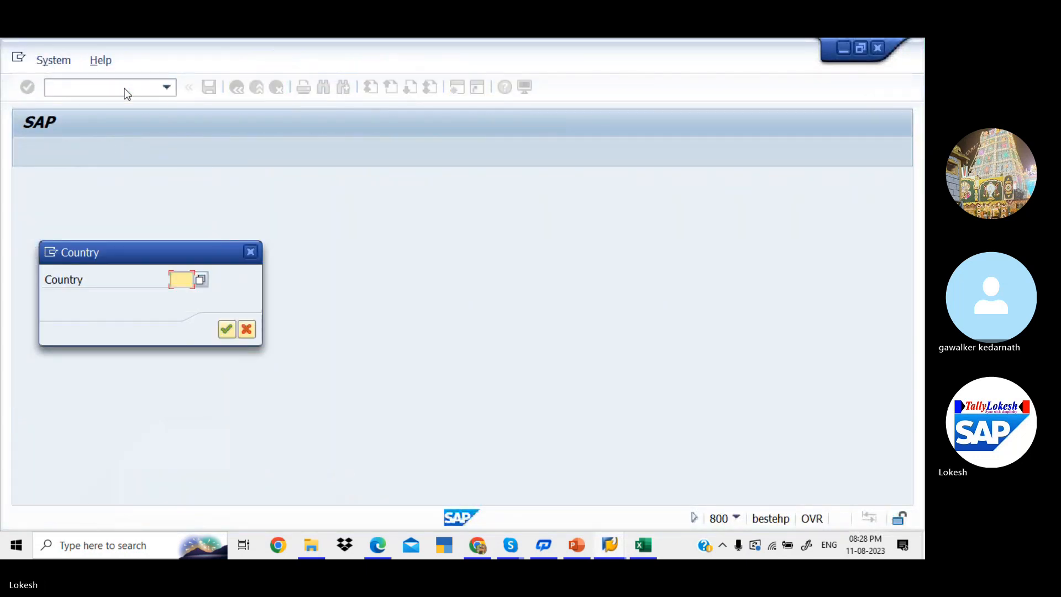
text(IN)
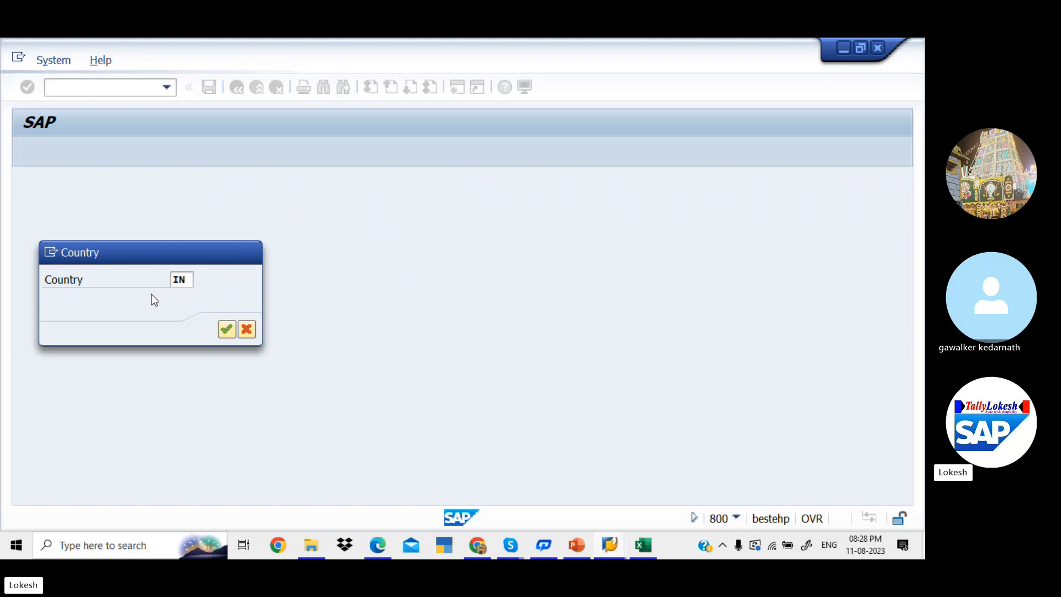
key(Return)
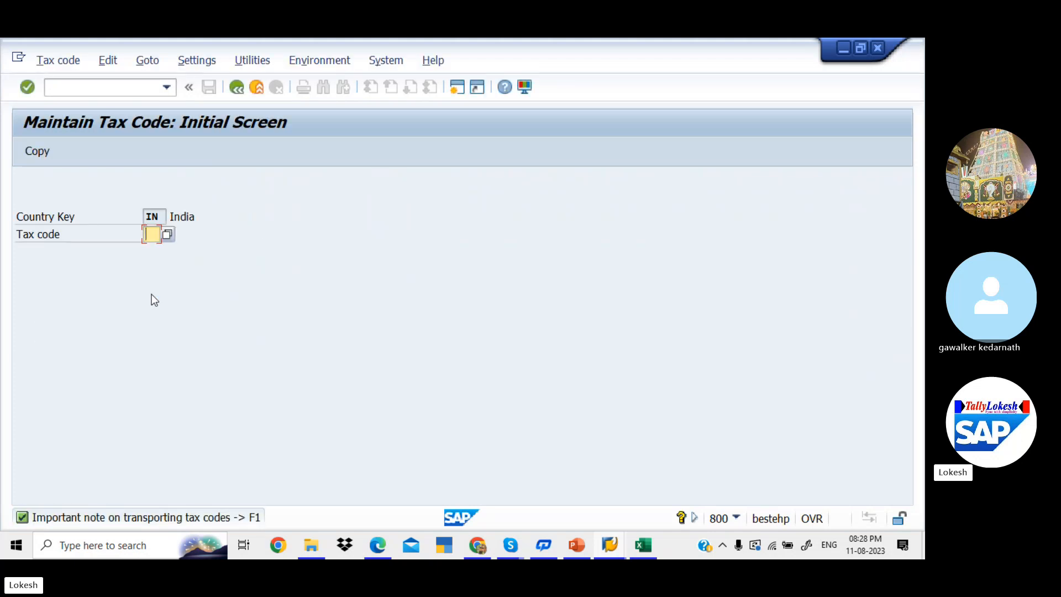
- Check the PDF configuration guide's section on defining sales and purchase tax codes in FTXP, and return to SAP
key(alt+Tab)
key(alt+Tab)
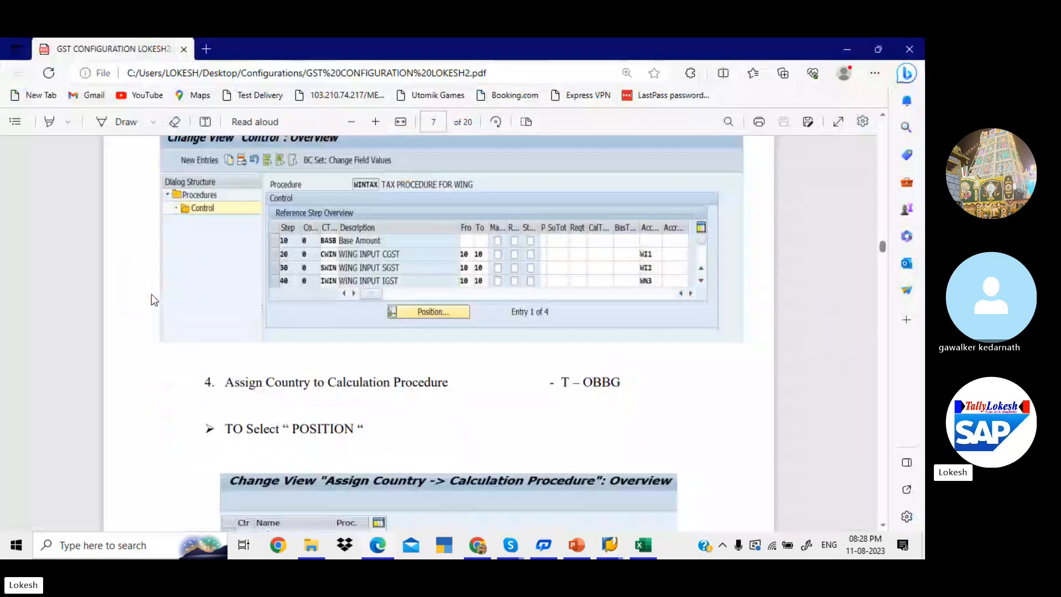
scroll(151, 294, down, 5)
scroll(151, 299, down, 4)
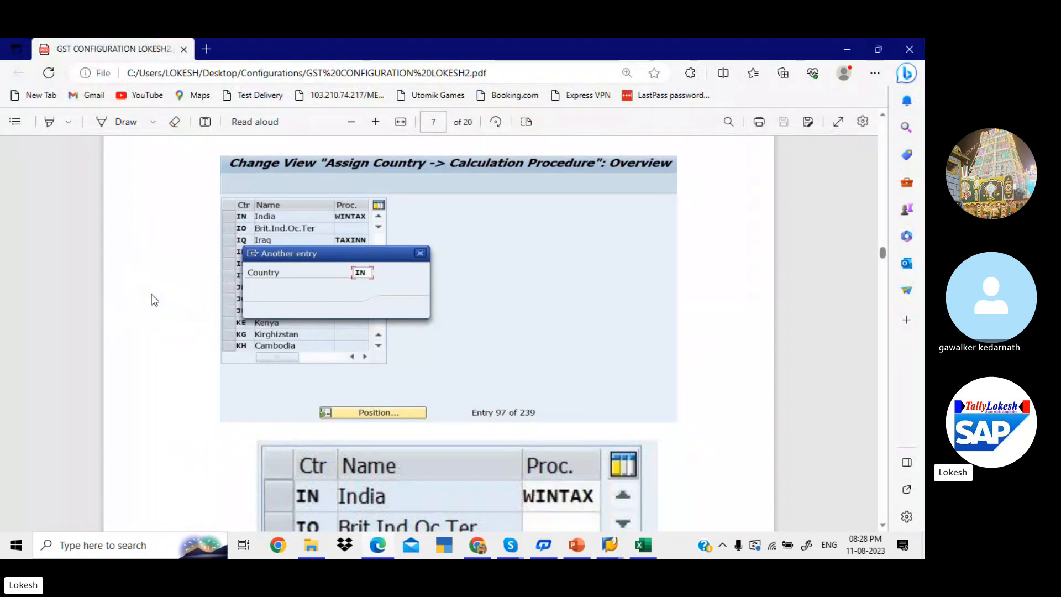
scroll(154, 299, down, 10)
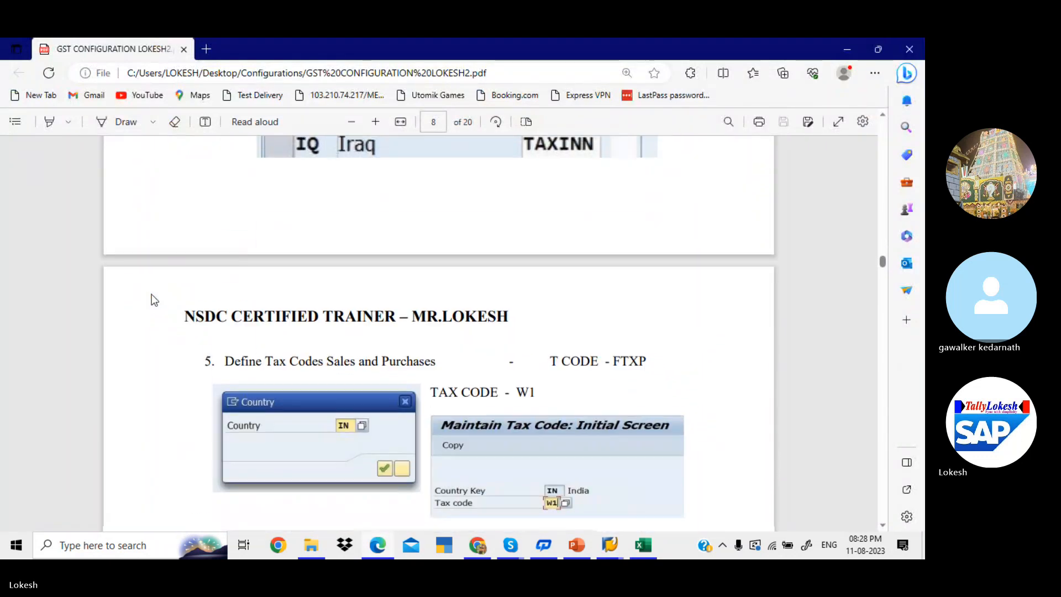
scroll(153, 298, down, 1)
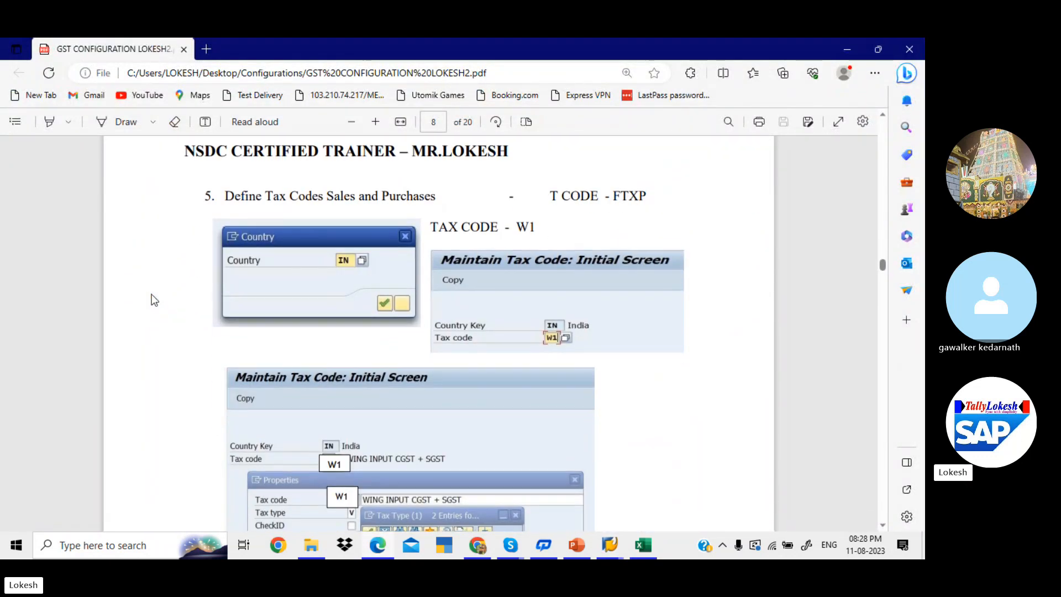
scroll(154, 299, down, 1)
scroll(152, 293, down, 1)
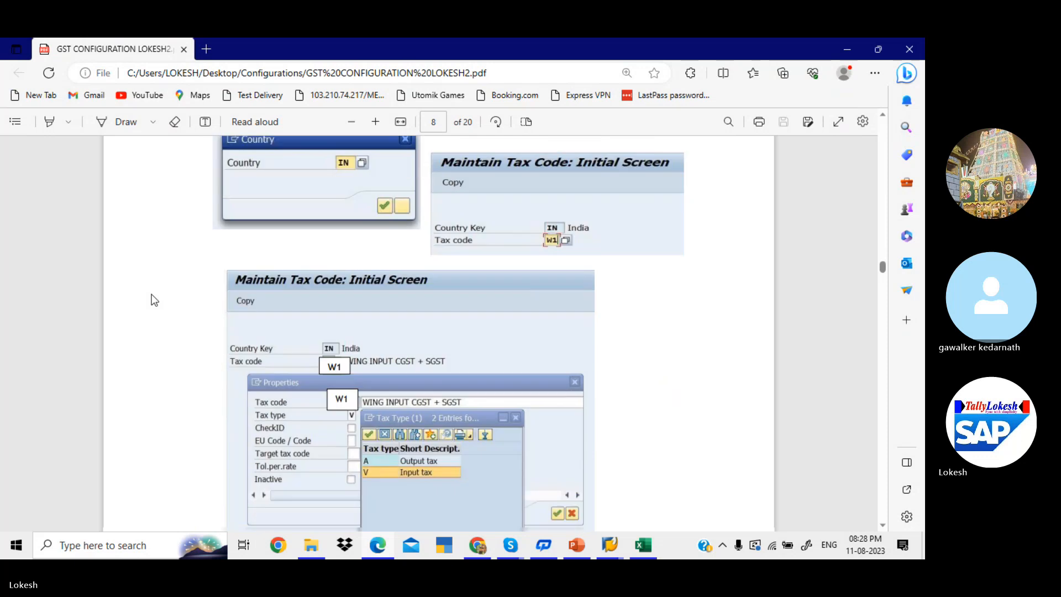
scroll(151, 294, up, 1)
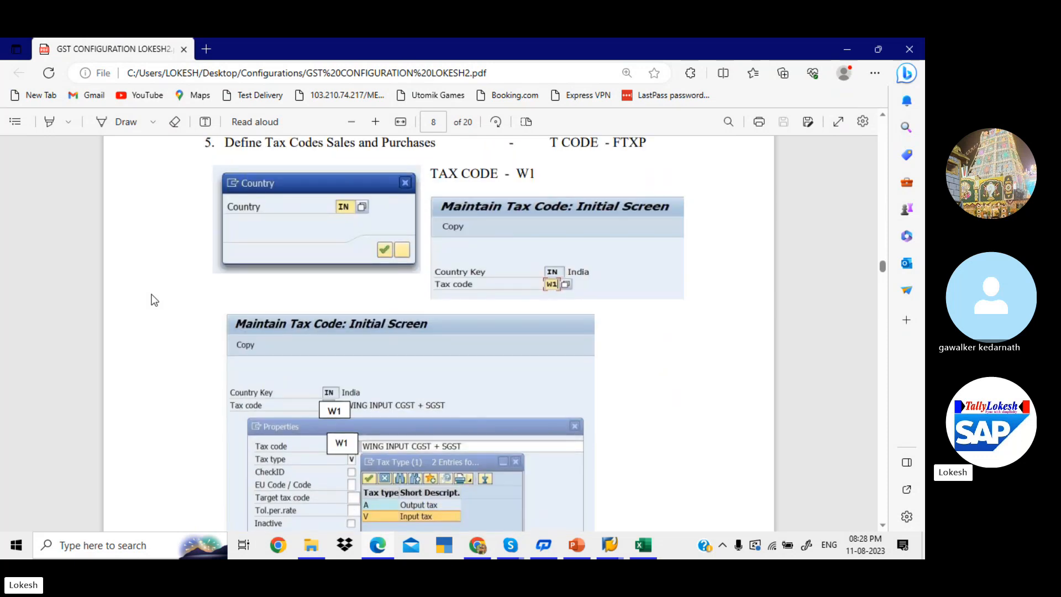
key(alt+Tab)
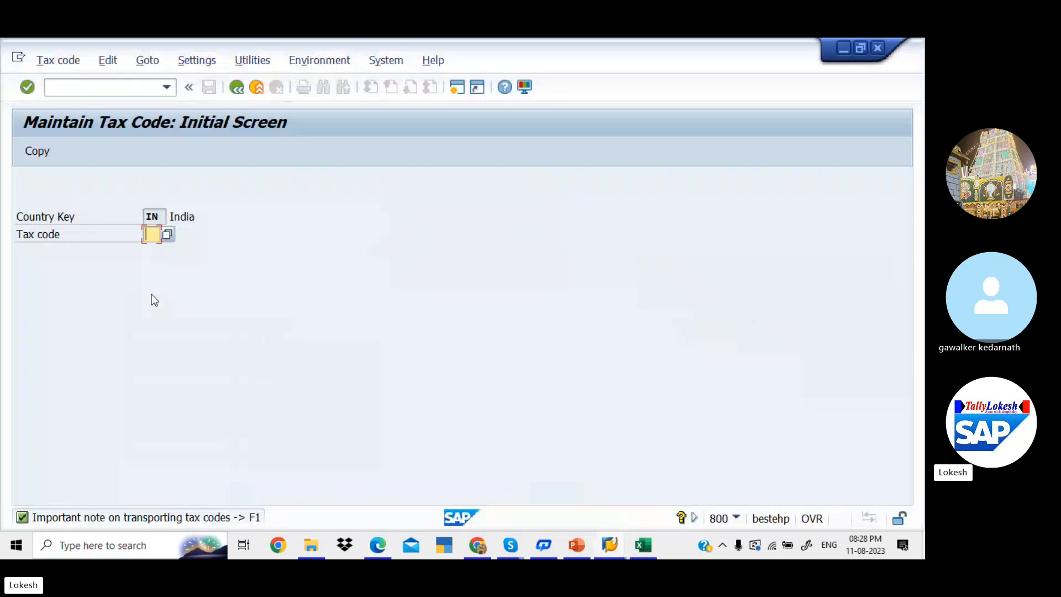
- Start tax code K1 for India and describe it as KED INPUT CGST +SGST
text(K1)
key(Return)
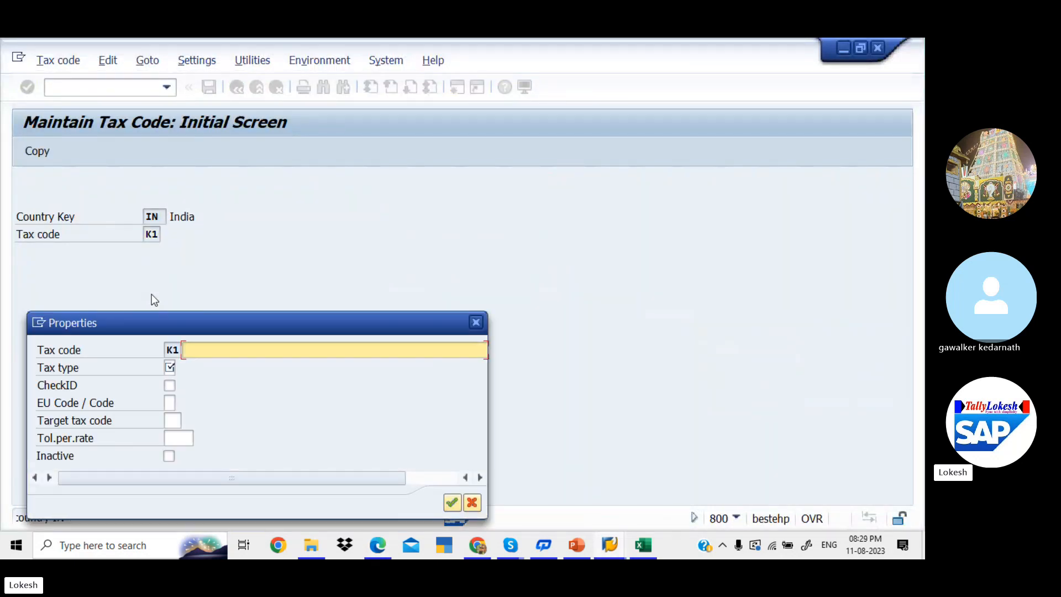
click(280, 344)
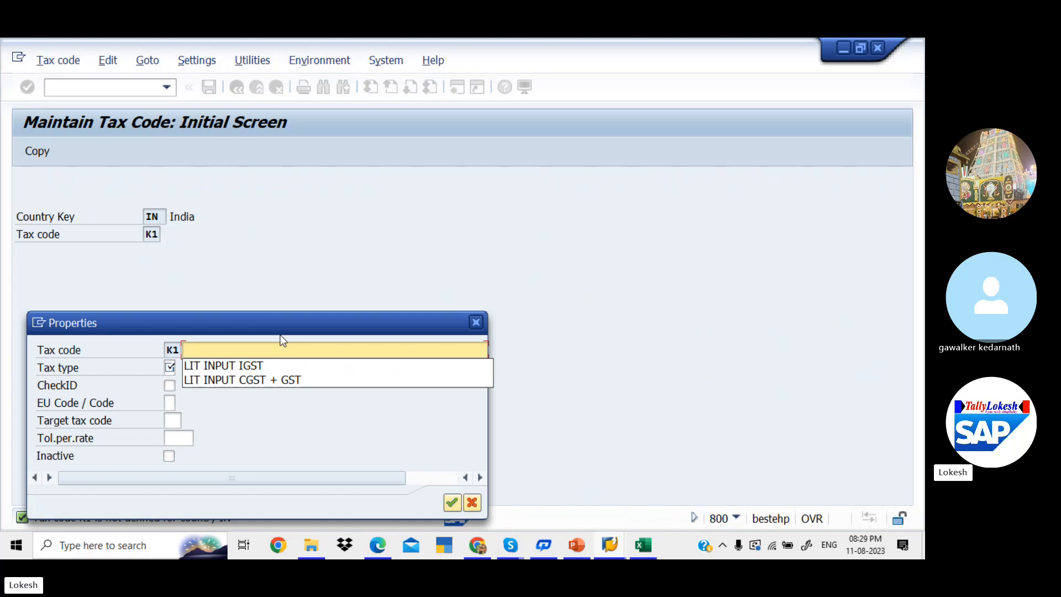
click(266, 382)
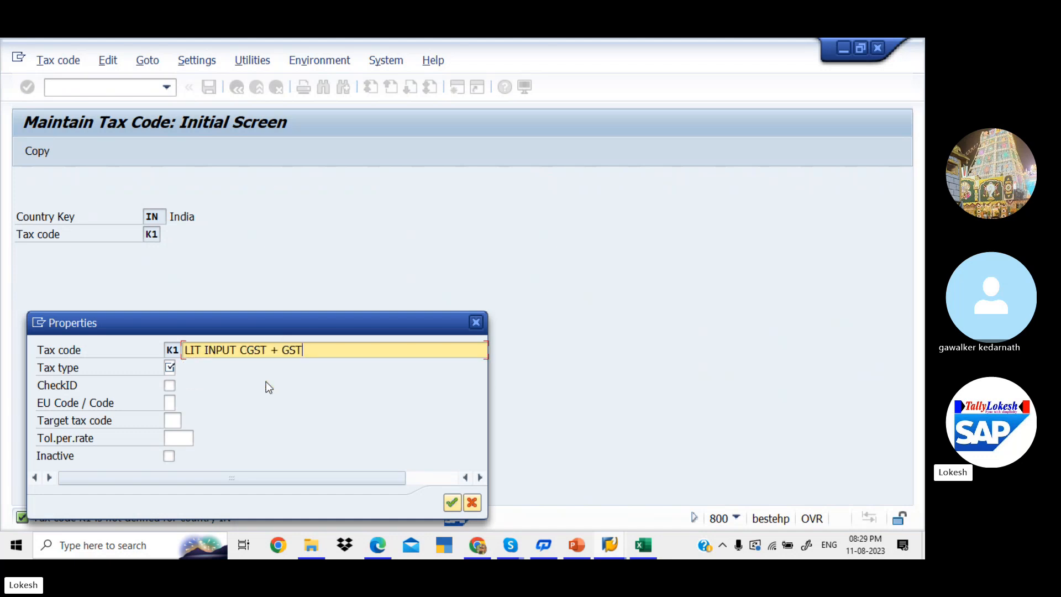
click(202, 350)
key(BackSpace)
key(BackSpace)
key(BackSpace)
key(BackSpace)
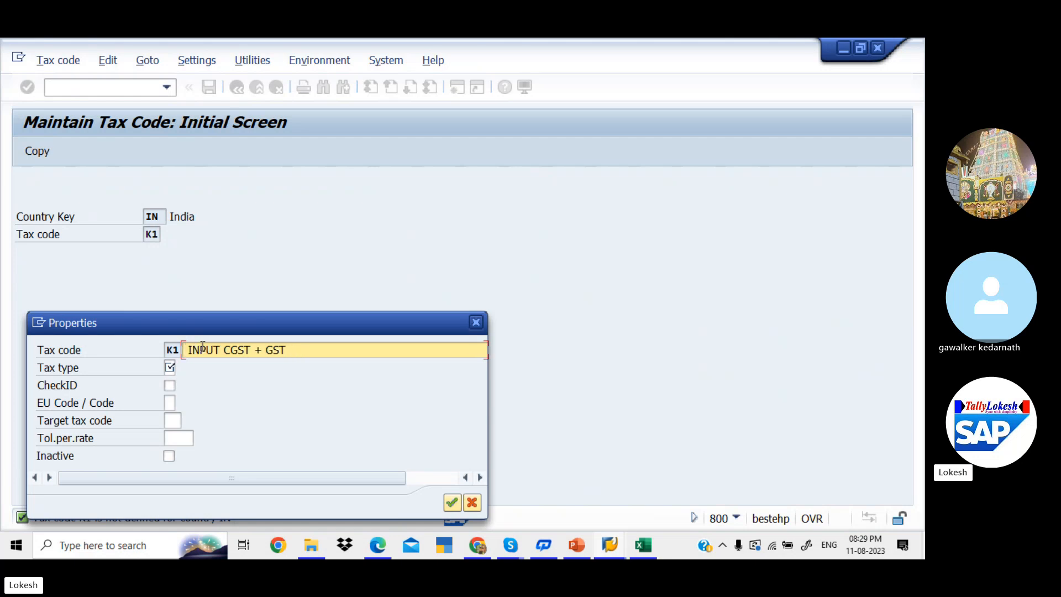
text(KED)
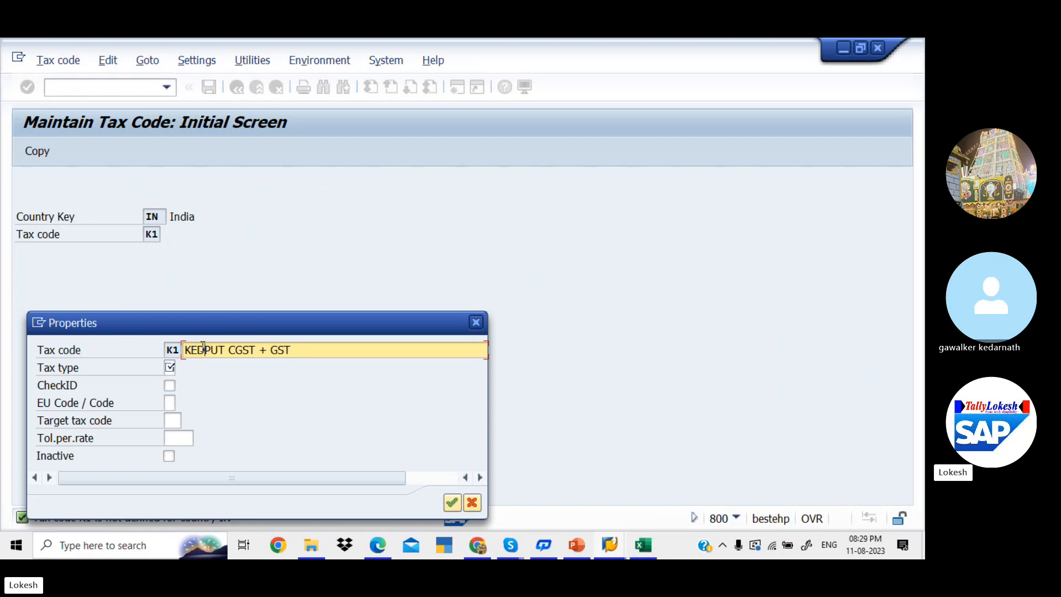
text( INPU)
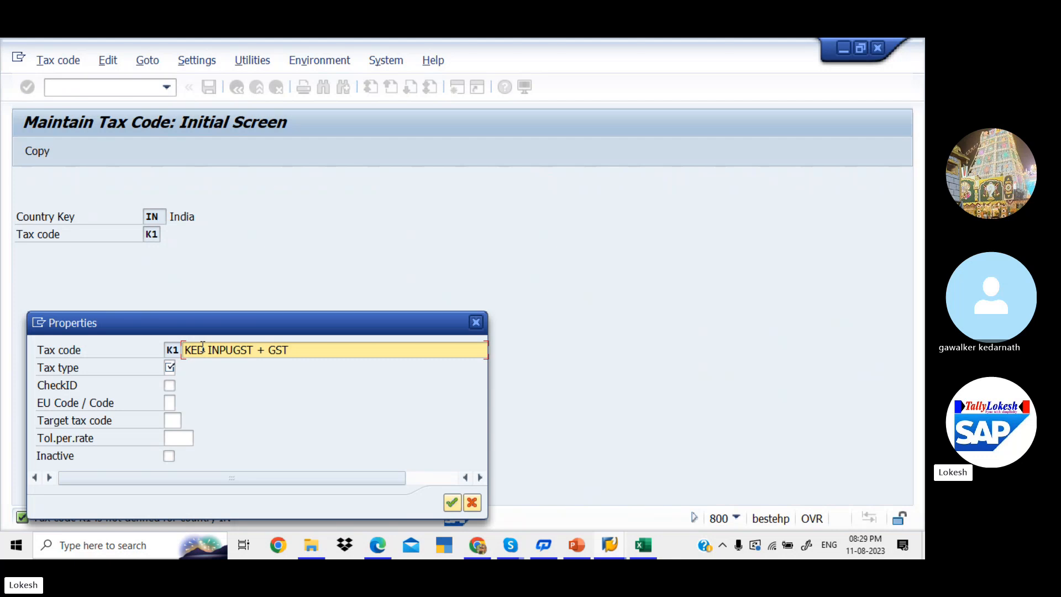
text(T CGST +SGST)
- Set the tax type of tax code K1 to V (Input tax)
click(182, 368)
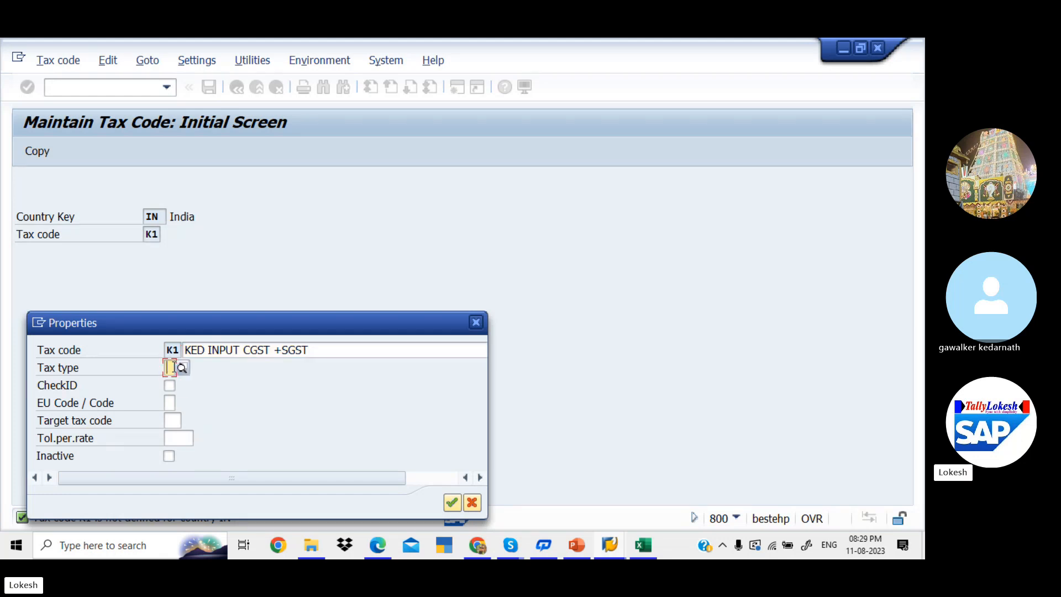
click(183, 367)
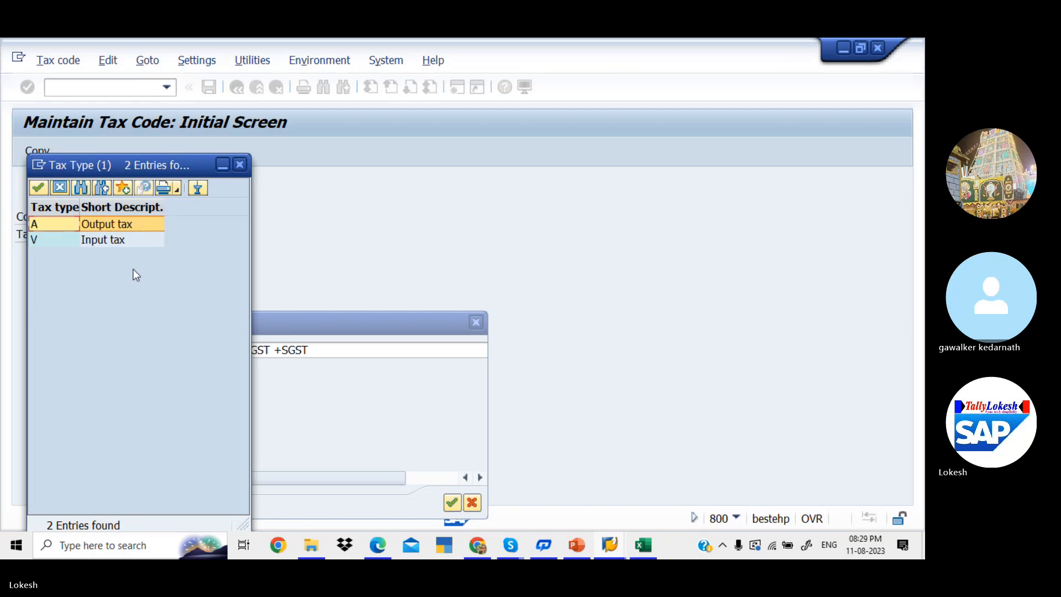
click(117, 243)
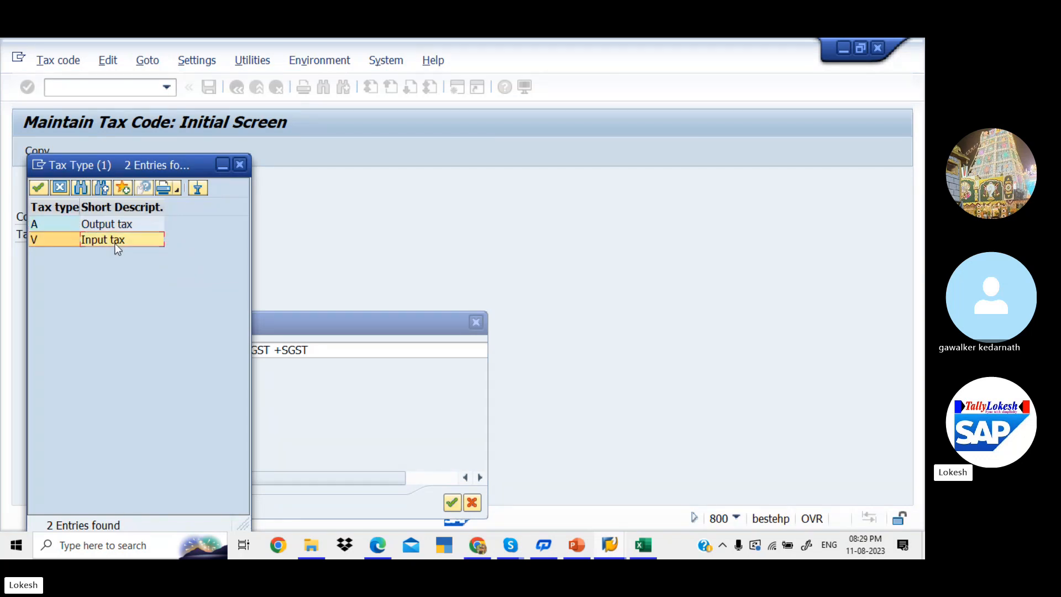
double_click(116, 243)
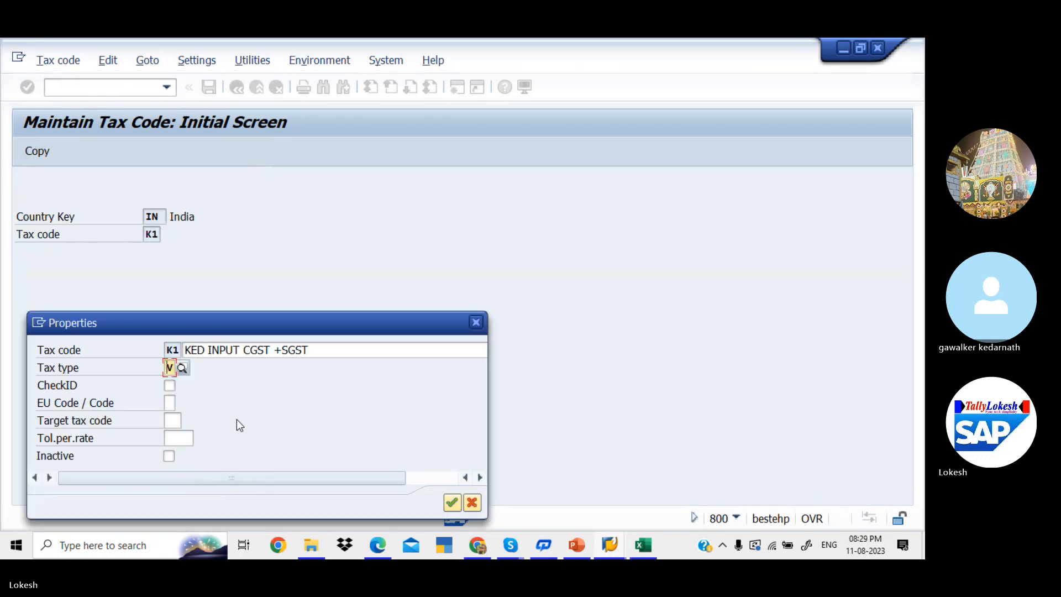
- Check the PDF guide's tax rates example and confirm the K1 properties in SAP
key(alt+Tab)
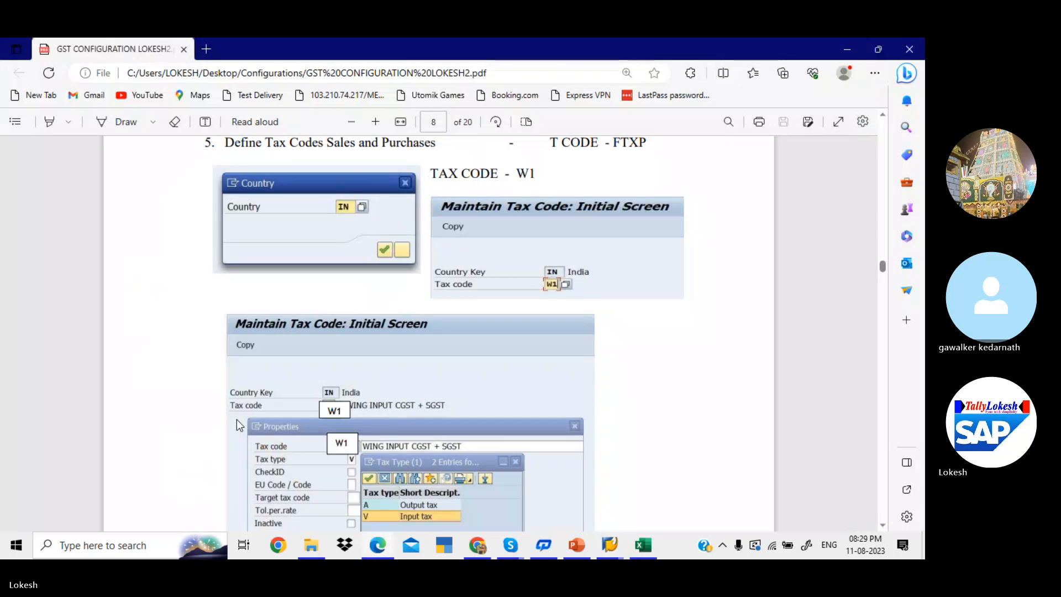
scroll(236, 419, down, 2)
scroll(236, 419, down, 5)
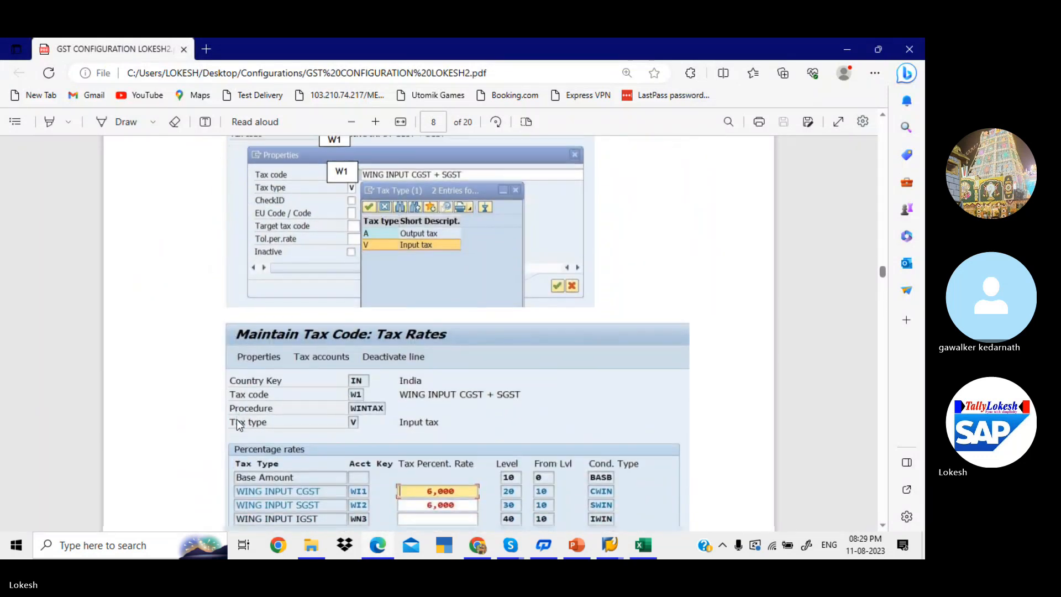
key(alt+Tab)
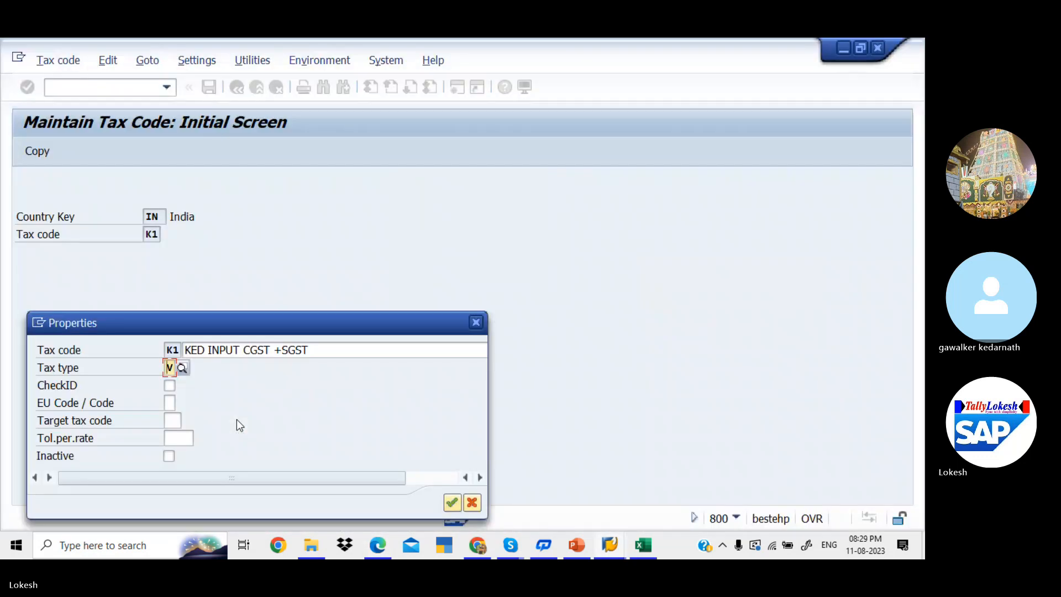
click(450, 504)
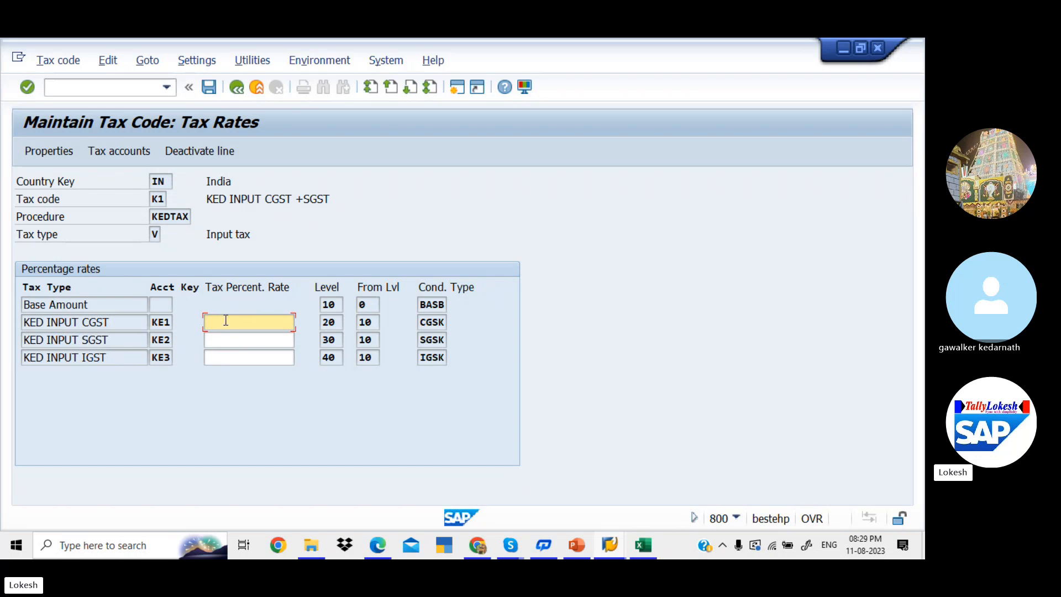
- Enter 6 percent each for KED INPUT CGST and KED INPUT SGST, compare with the PDF guide, and save tax code K1
click(237, 336)
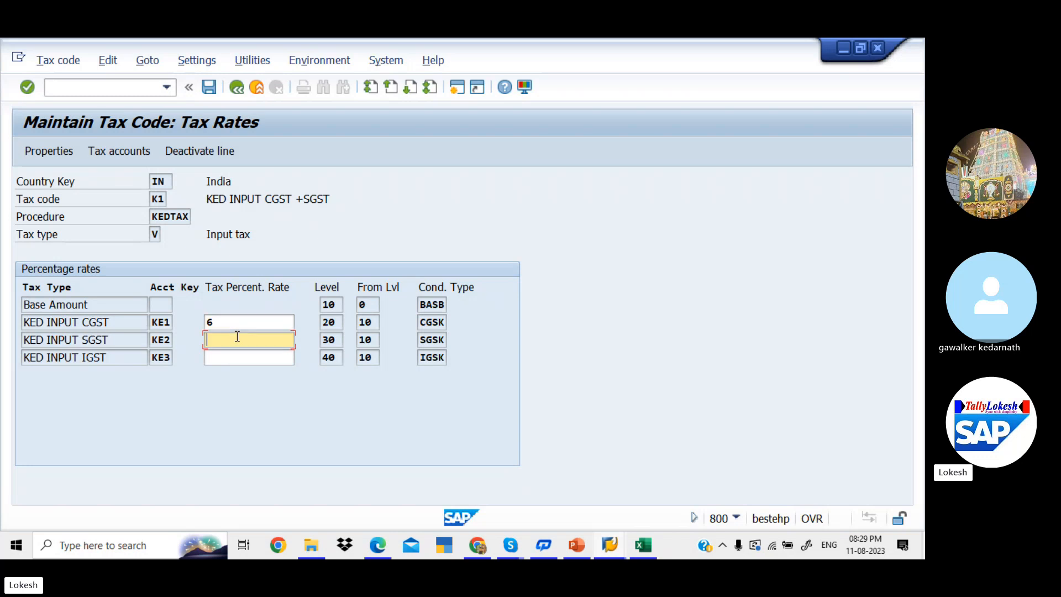
key(alt+Tab)
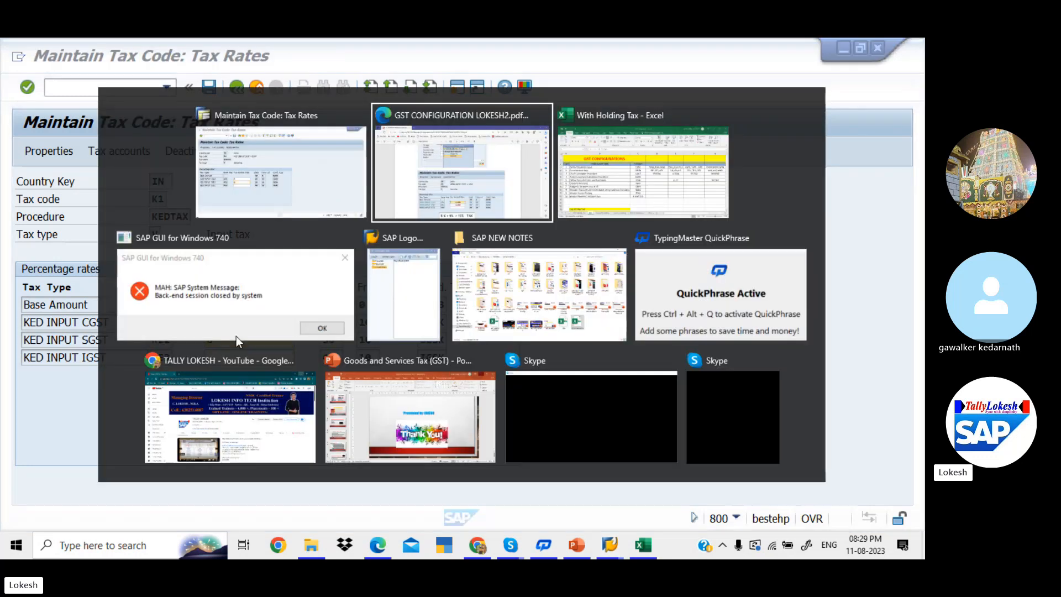
scroll(236, 335, down, 3)
scroll(237, 336, down, 1)
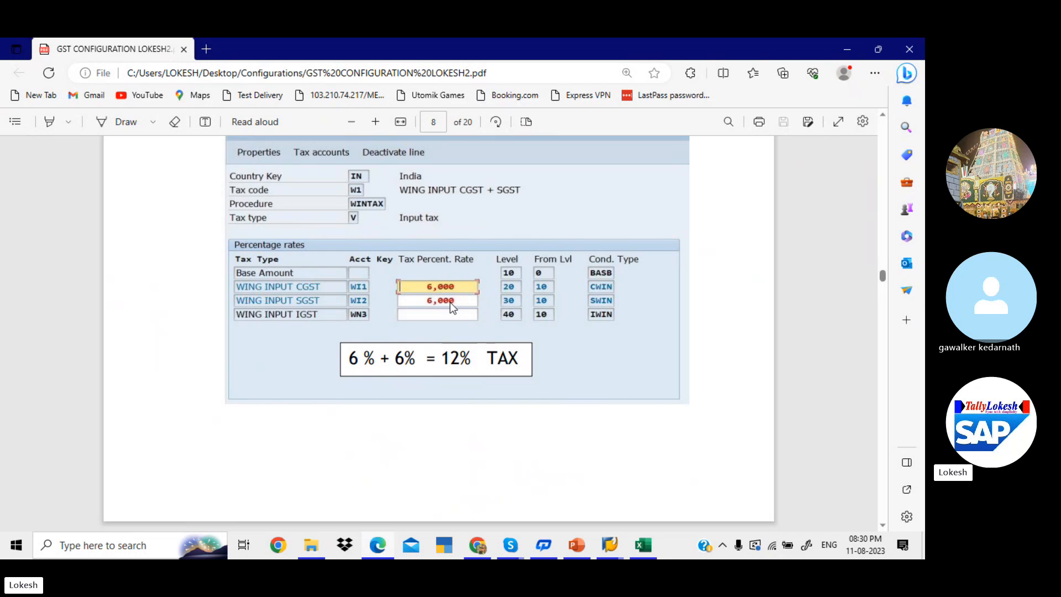
key(alt+Tab)
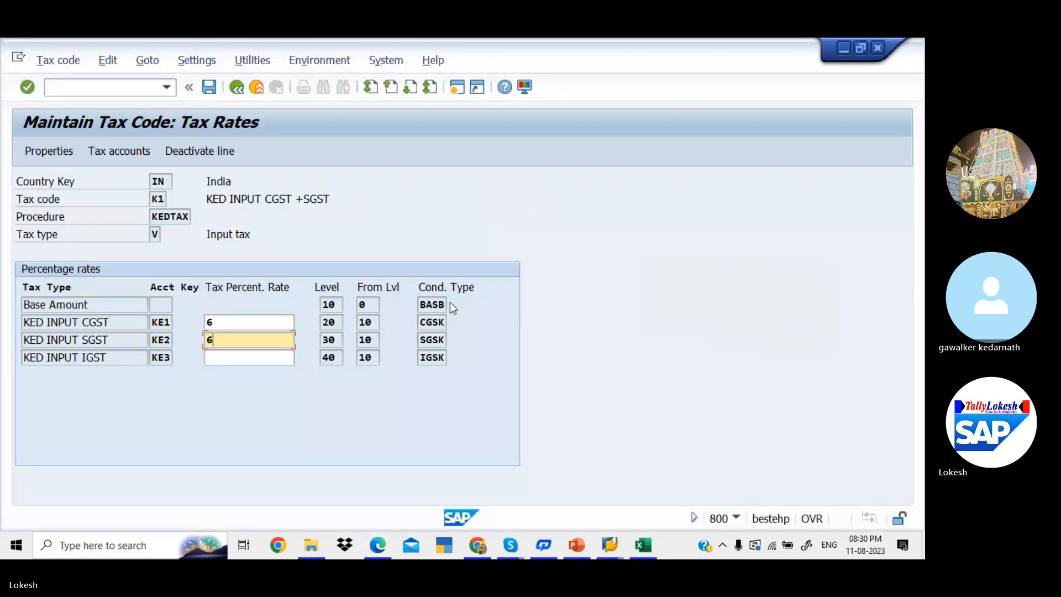
key(Return)
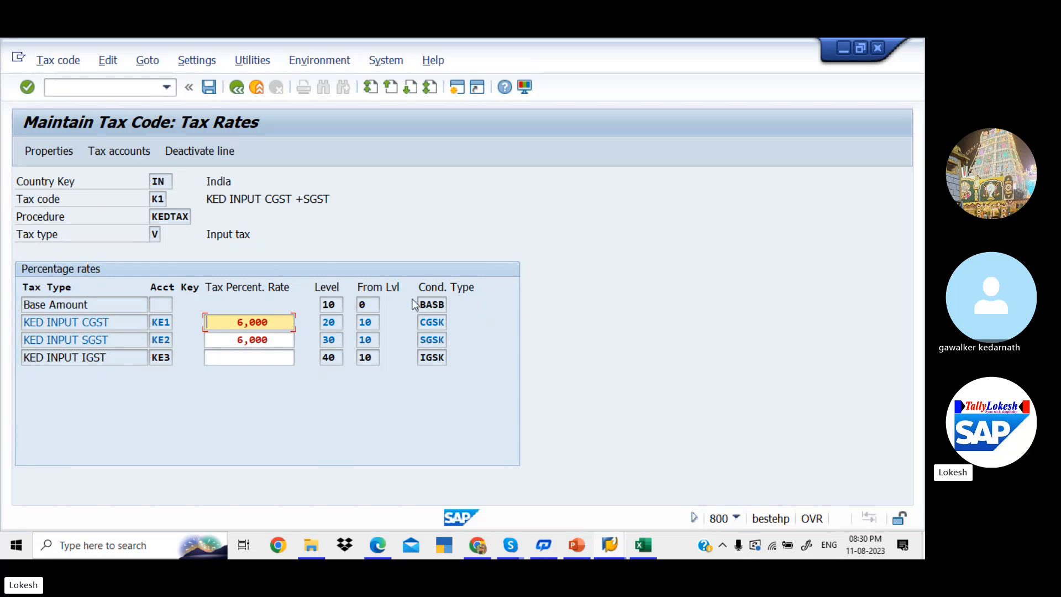
click(212, 88)
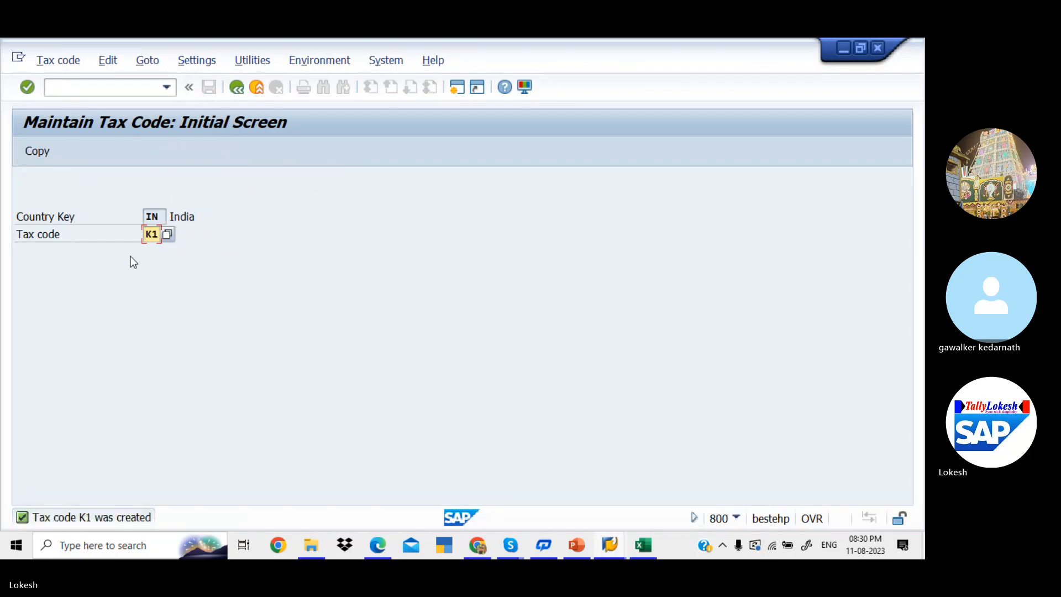
- Start tax code K2 for India and describe it as KED INPUT IGST
text(2)
key(Return)
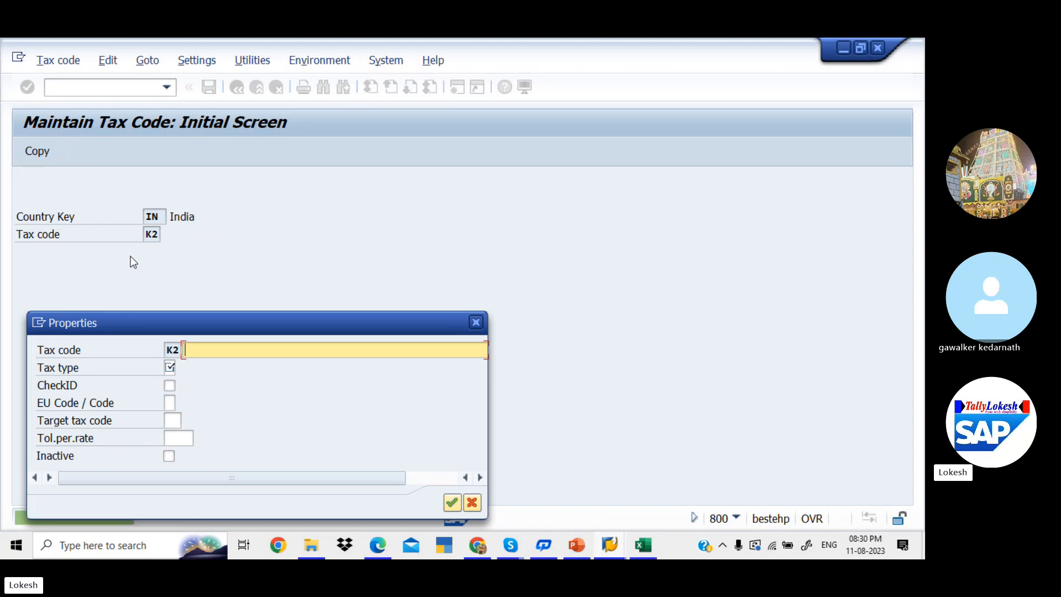
key(Down)
key(Down)
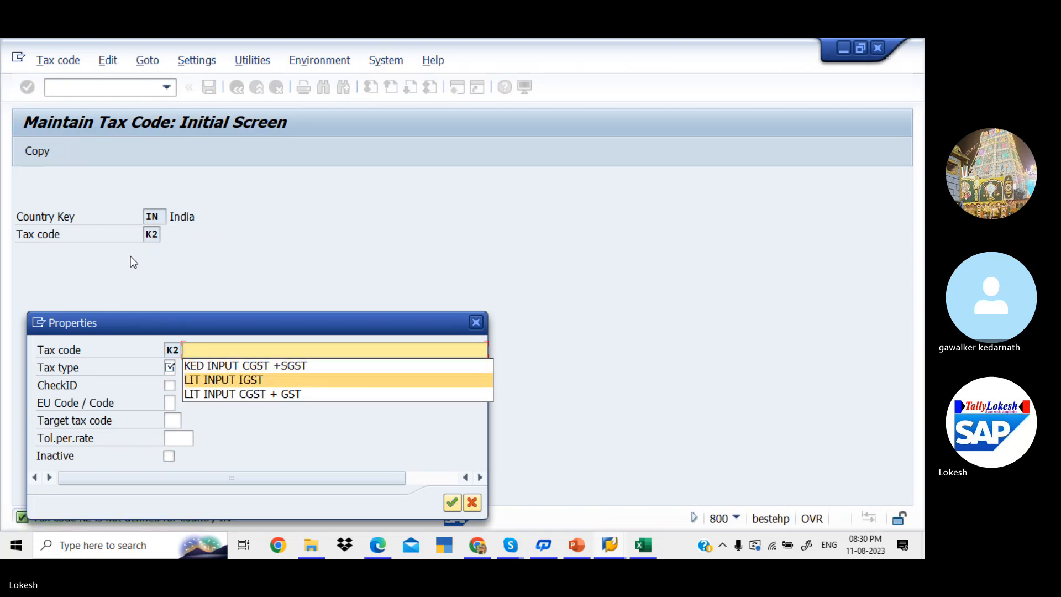
key(Tab)
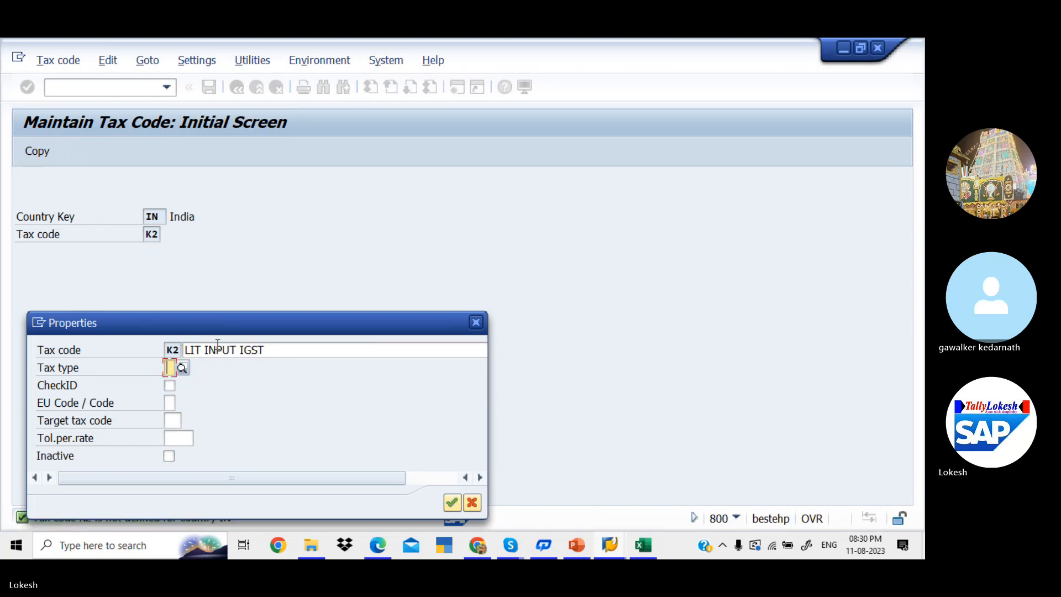
click(202, 348)
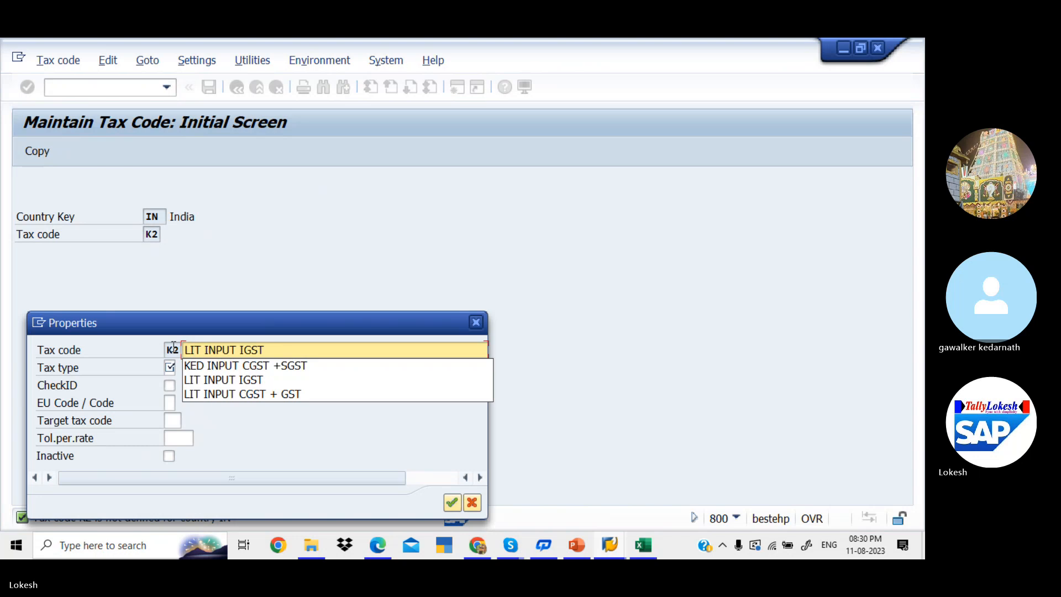
drag(203, 349, 159, 343)
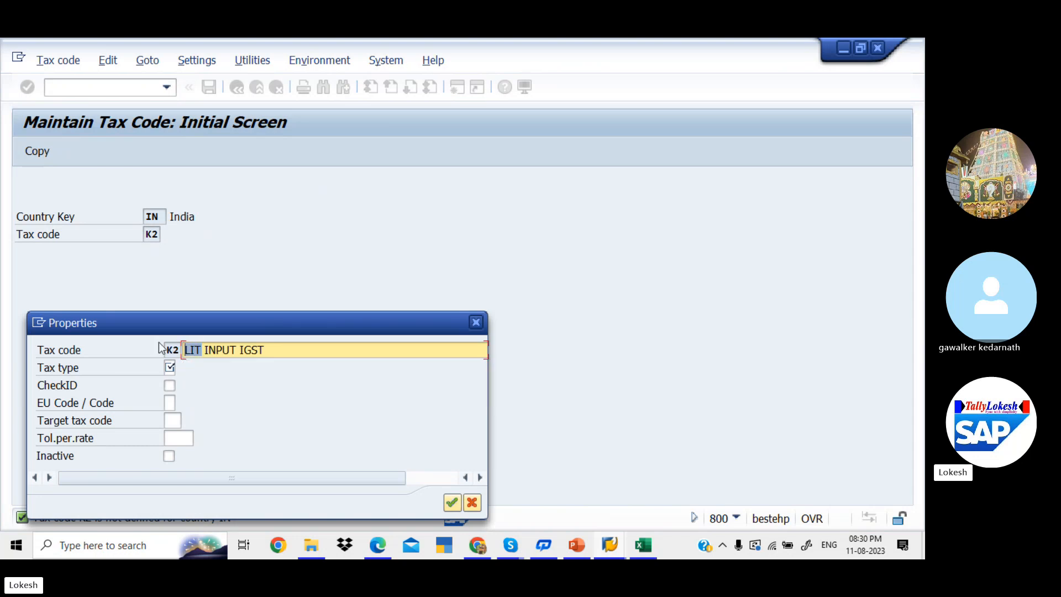
text(KED )
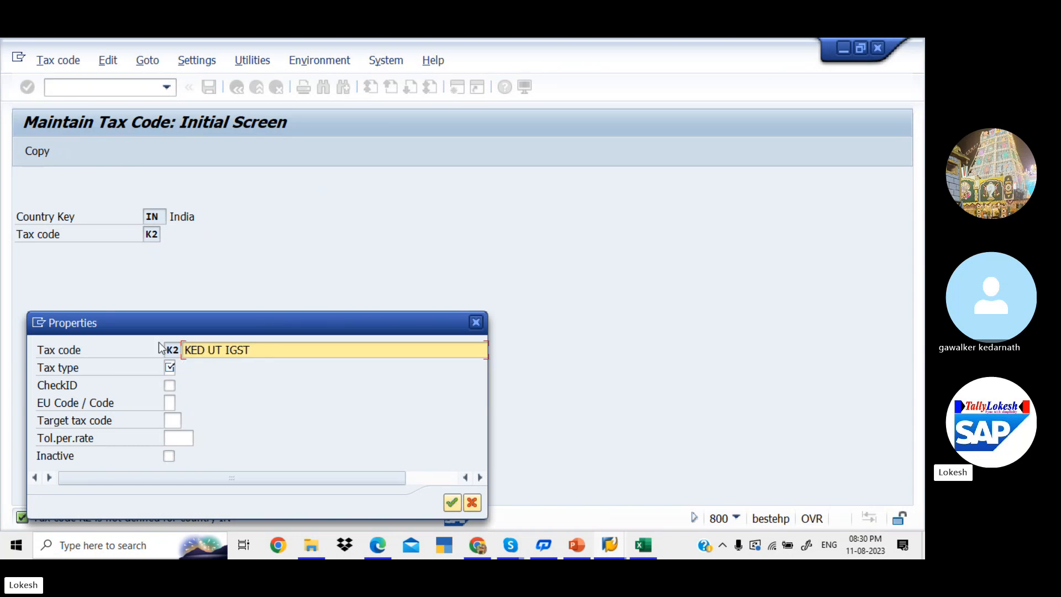
text(INPUT IGST)
- Set the tax type of tax code K2 to V
click(171, 368)
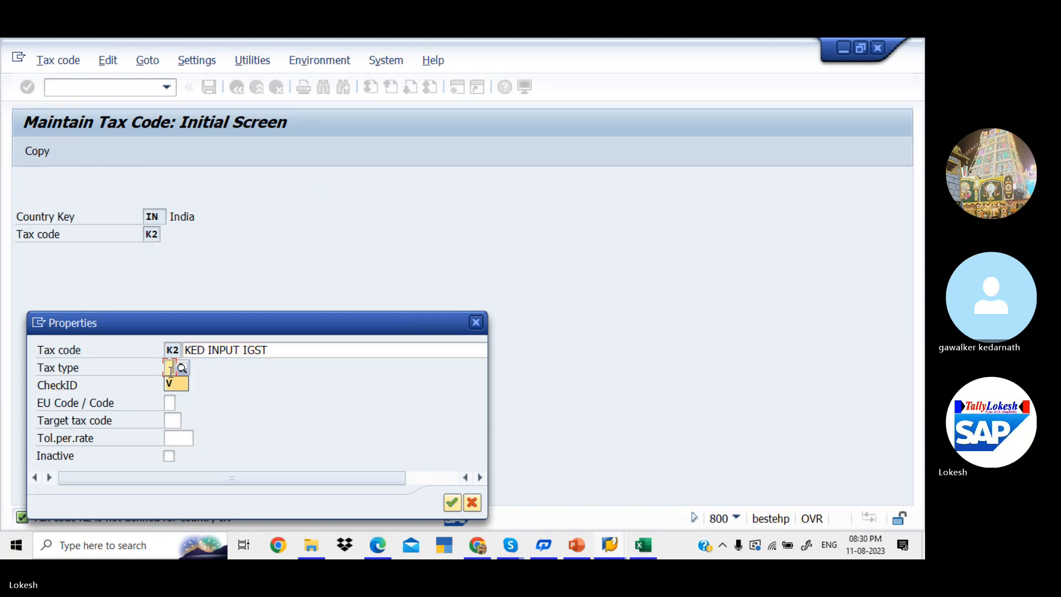
text(V)
key(Tab)
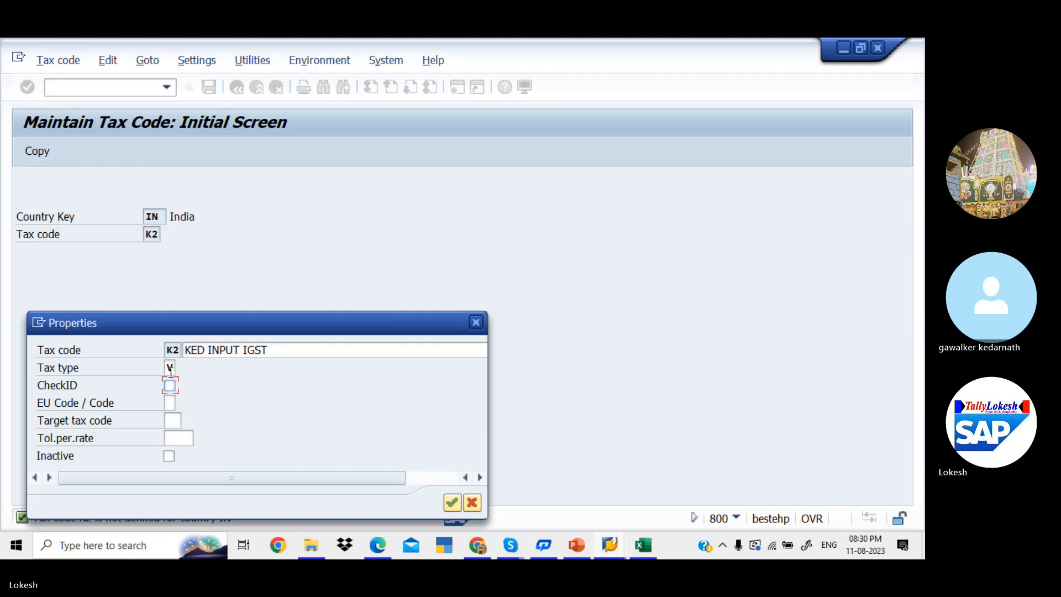
- Confirm the K2 properties, enter 12 percent for KED INPUT IGST, and save tax code K2
click(451, 500)
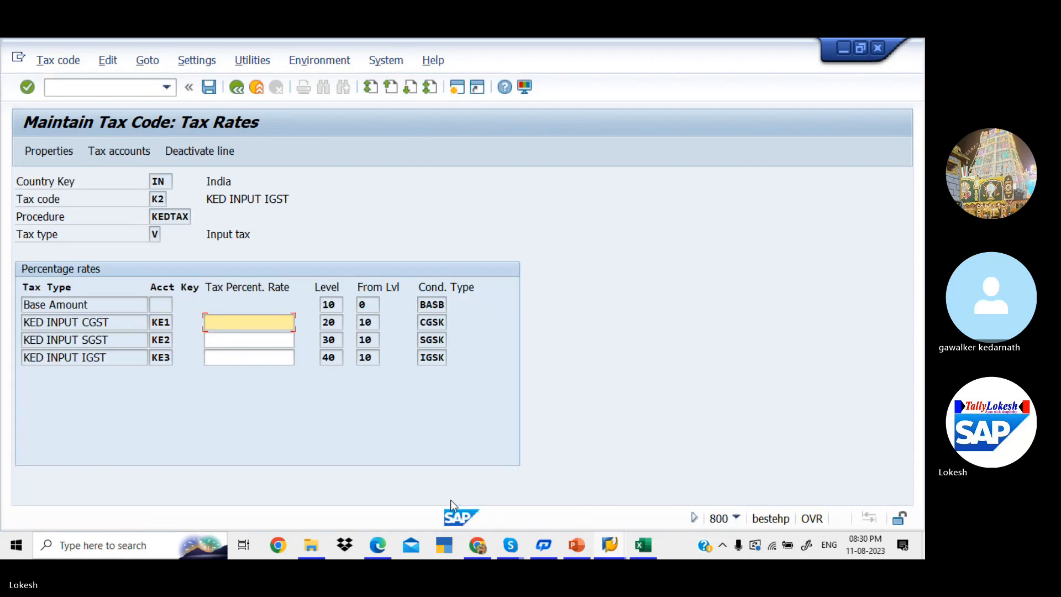
click(257, 354)
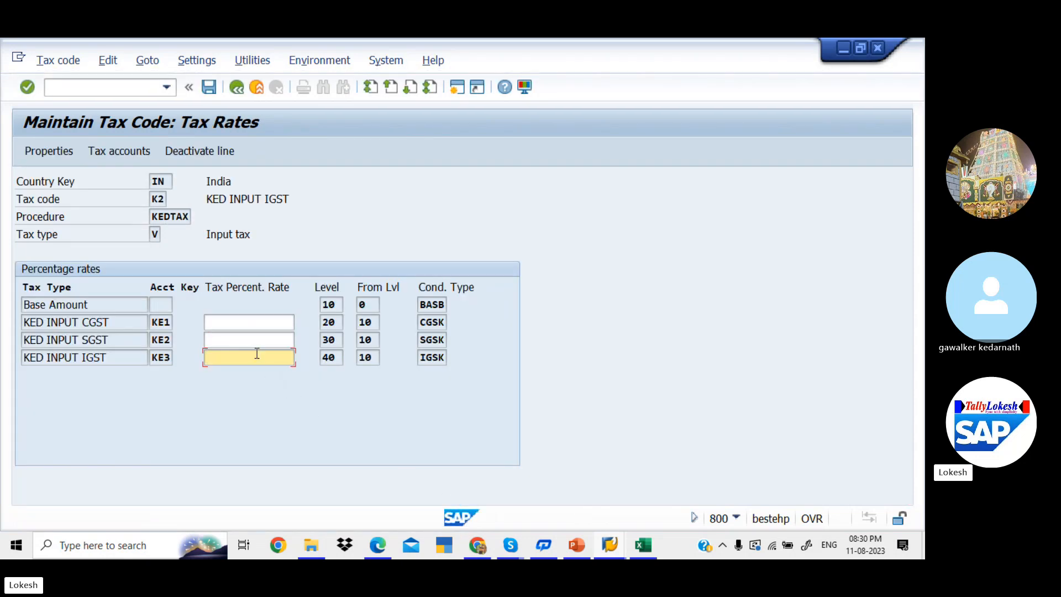
text(12)
key(Return)
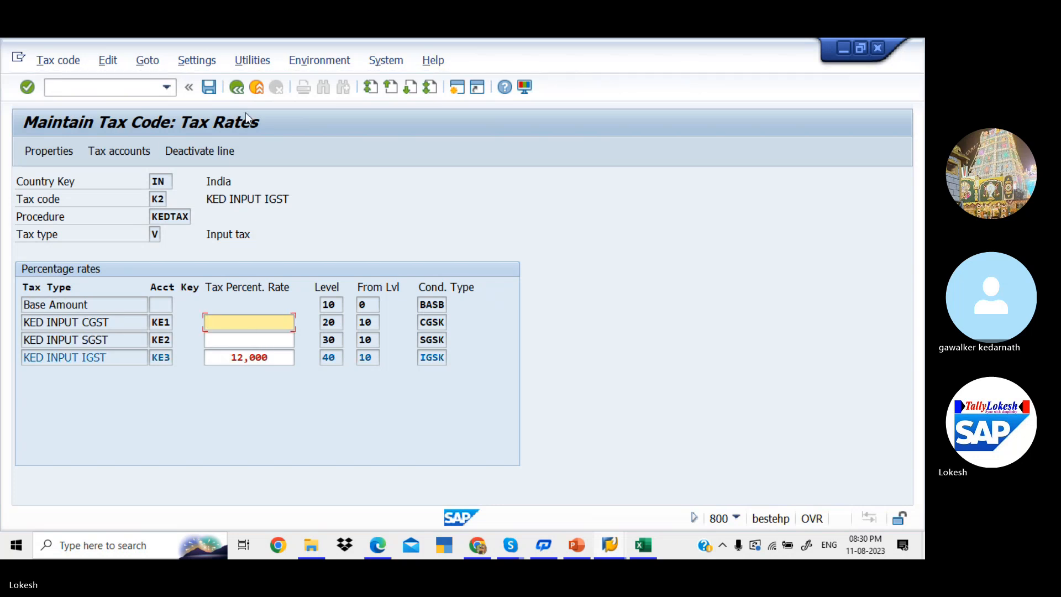
click(210, 87)
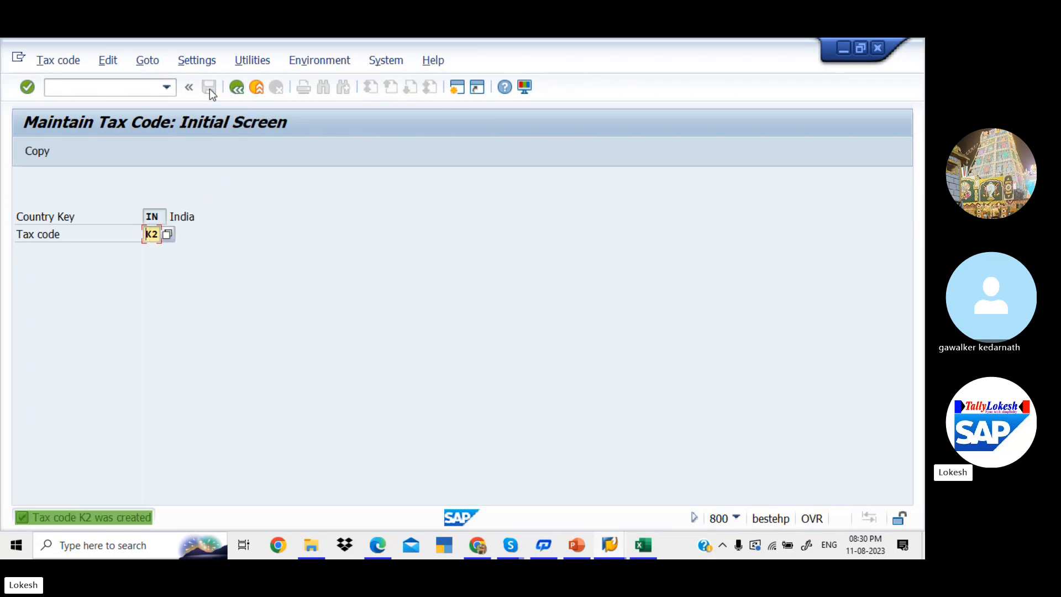
- In the Excel GST sheet, record K1,K2 in cell D7 of the Define Tax Codes Sales and Purchases row
key(alt+Tab)
key(Tab)
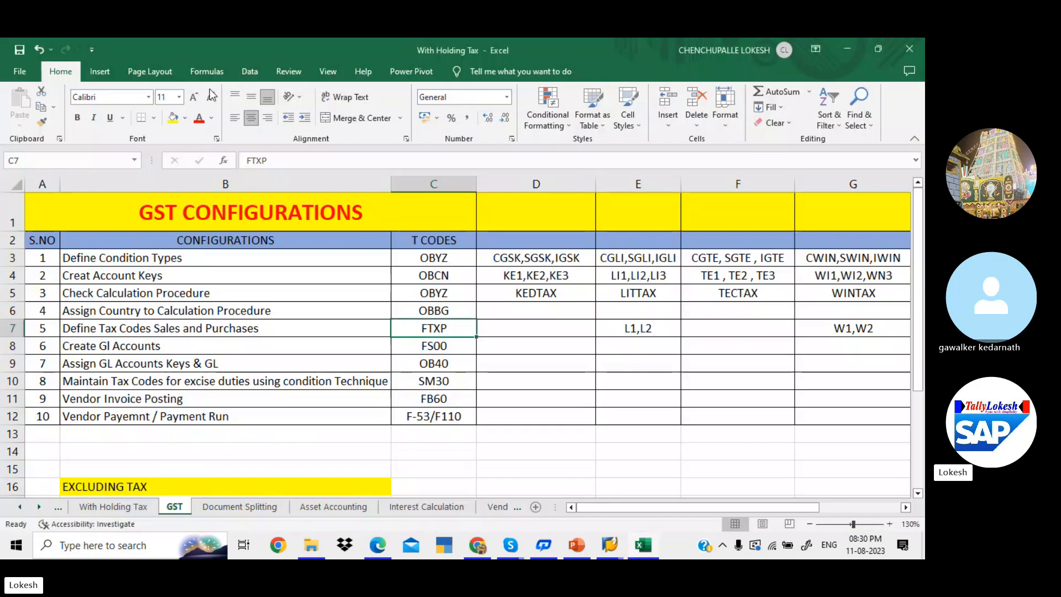
click(530, 326)
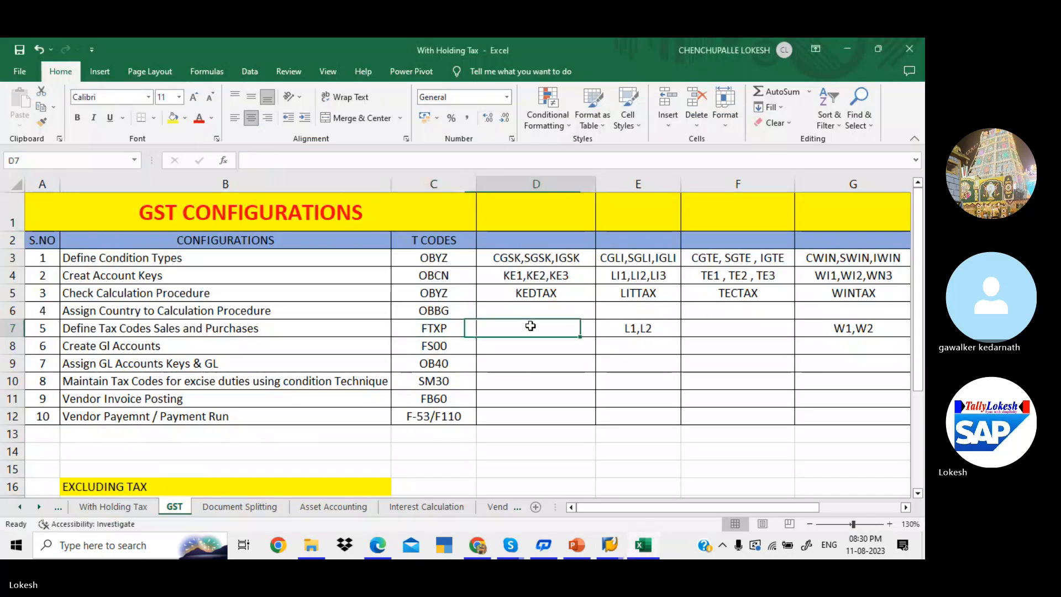
text(K)
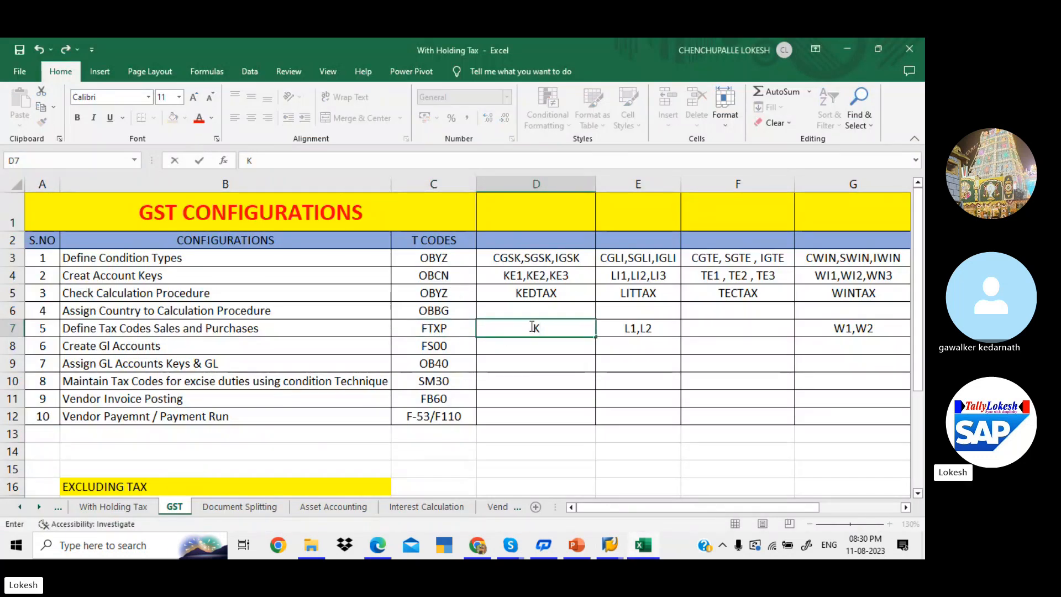
text(1,K)
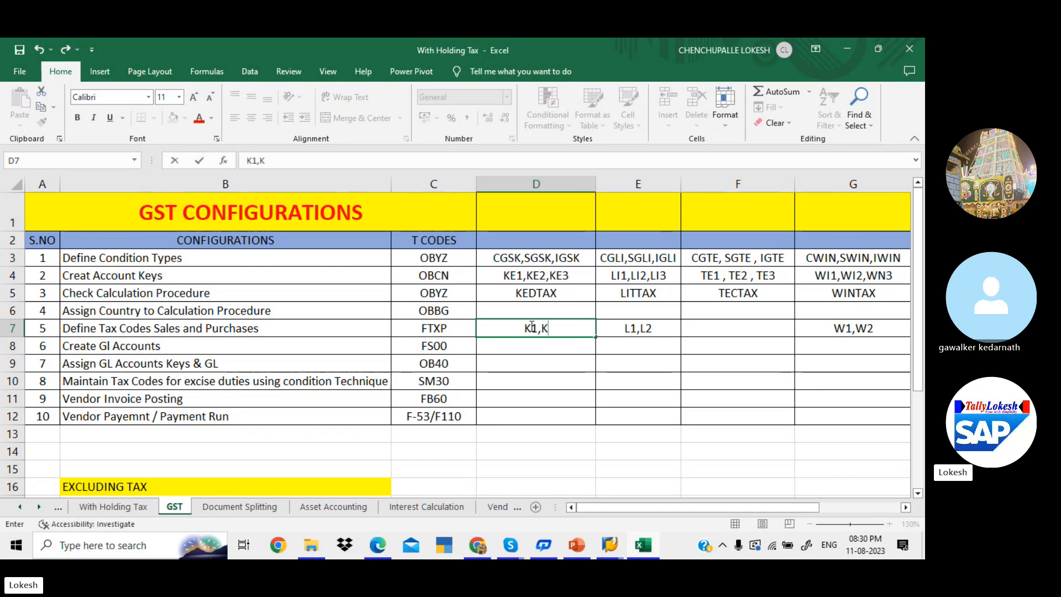
text(2)
click(527, 346)
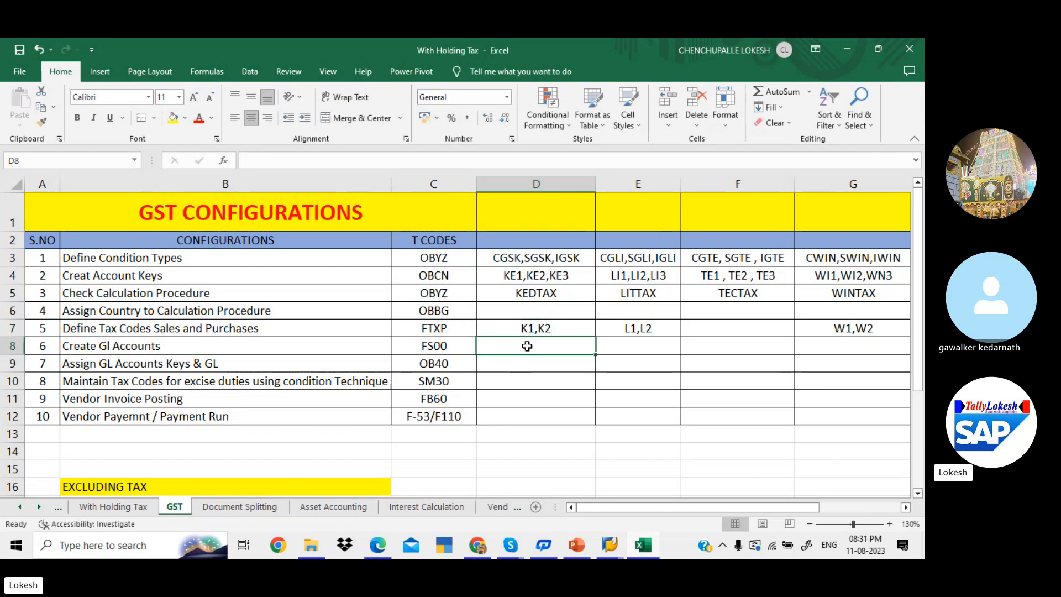
- Switch back to SAP and start transaction FS00 to edit G/L accounts centrally
key(alt+Tab)
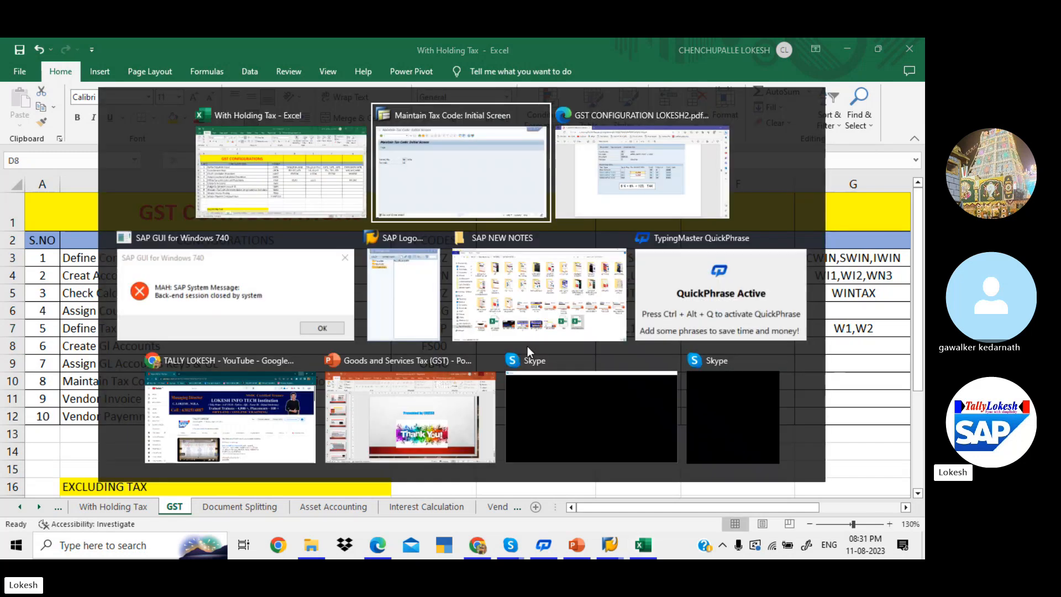
click(103, 86)
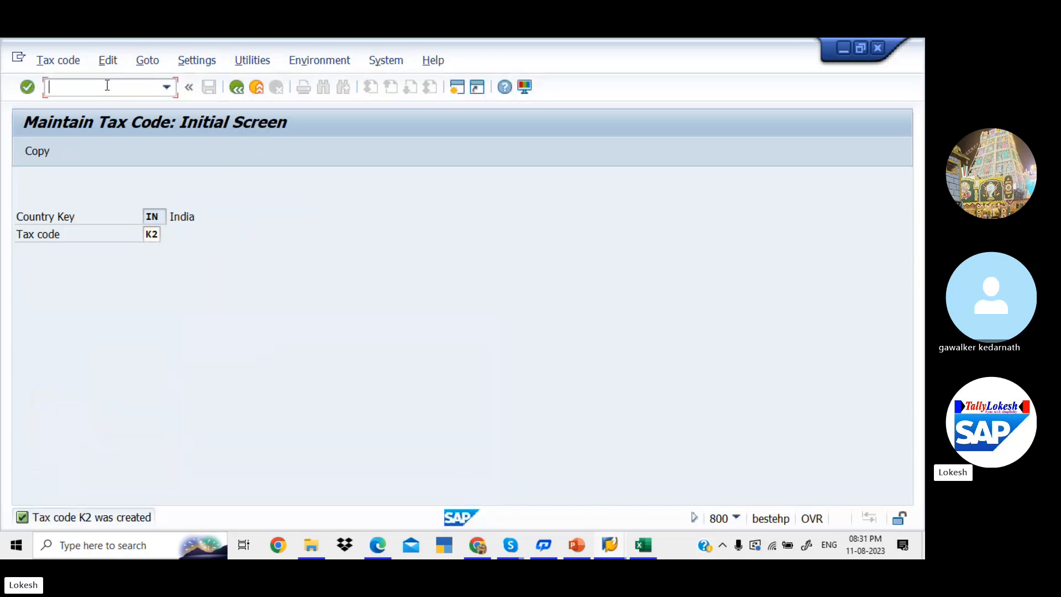
text(/NFS00)
key(Return)
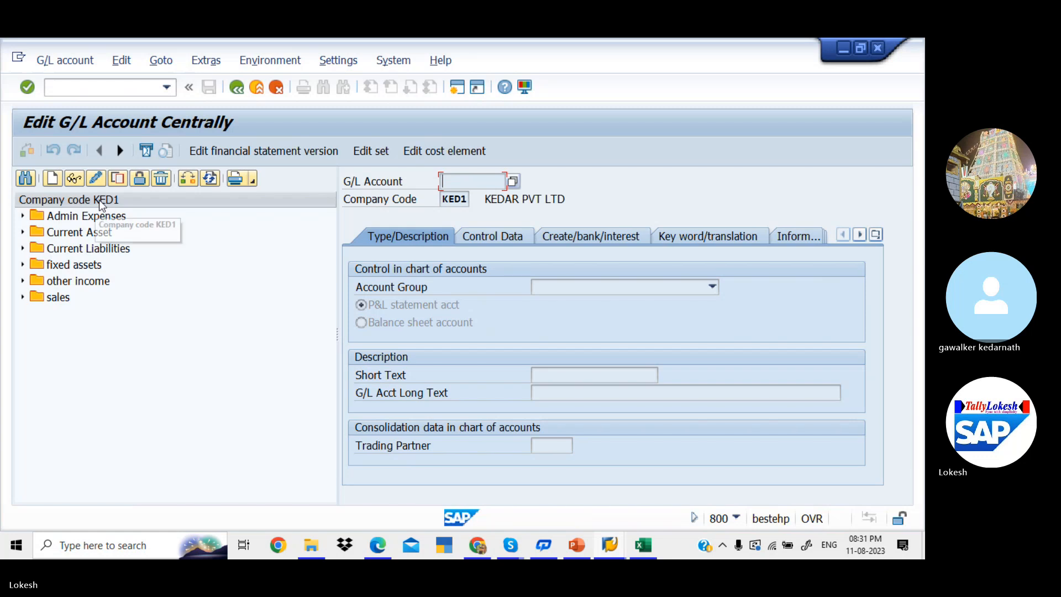
- Switch to the PDF guide in Edge and examine section 6, Create GL Accounts, for the Input CGST account example
key(alt+Tab)
key(alt+Tab)
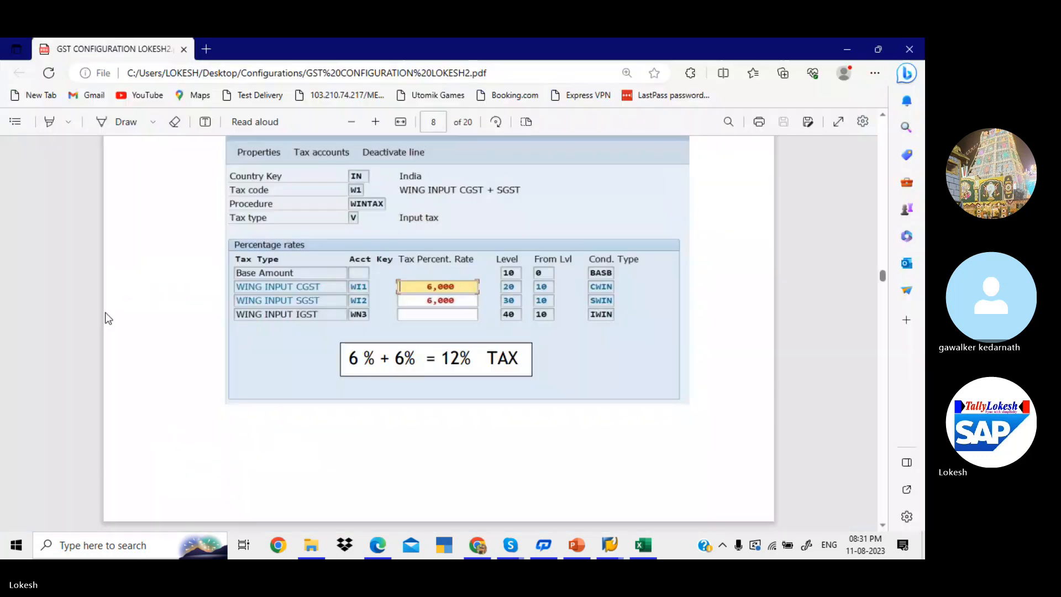
scroll(105, 313, down, 8)
scroll(105, 313, down, 10)
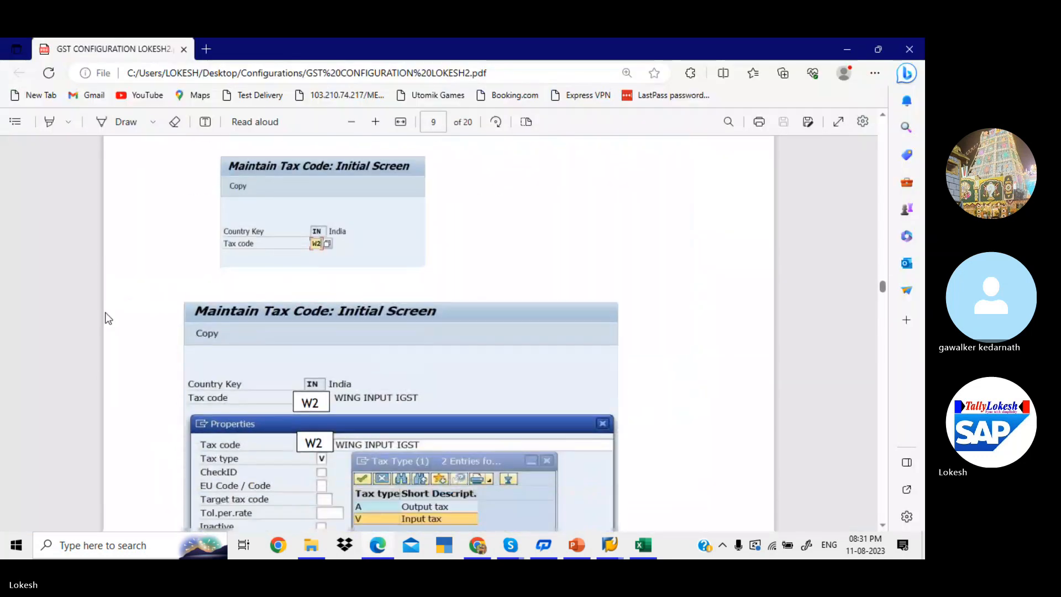
scroll(105, 313, down, 8)
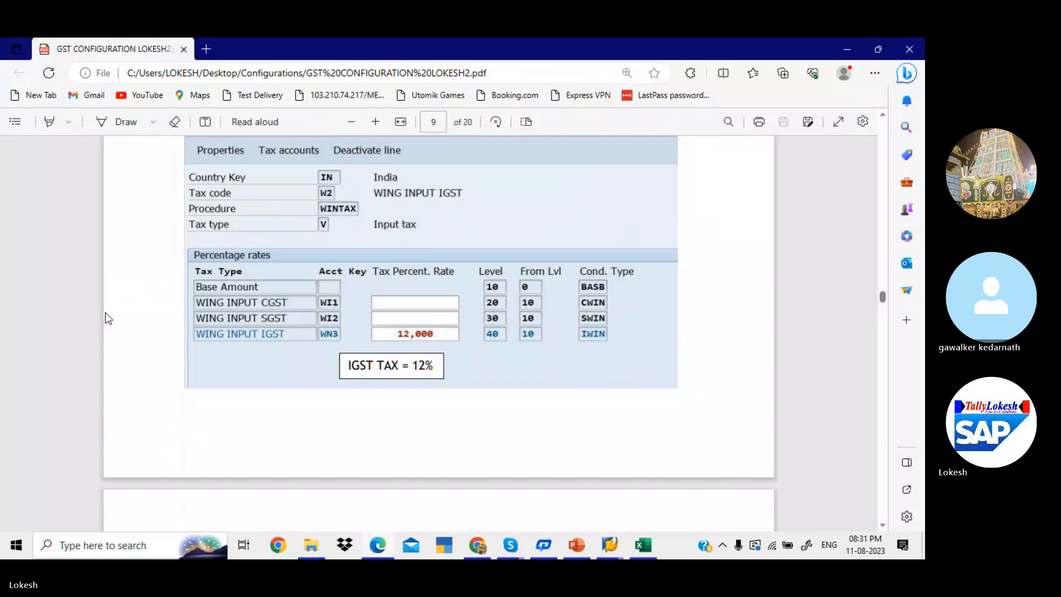
scroll(105, 319, down, 2)
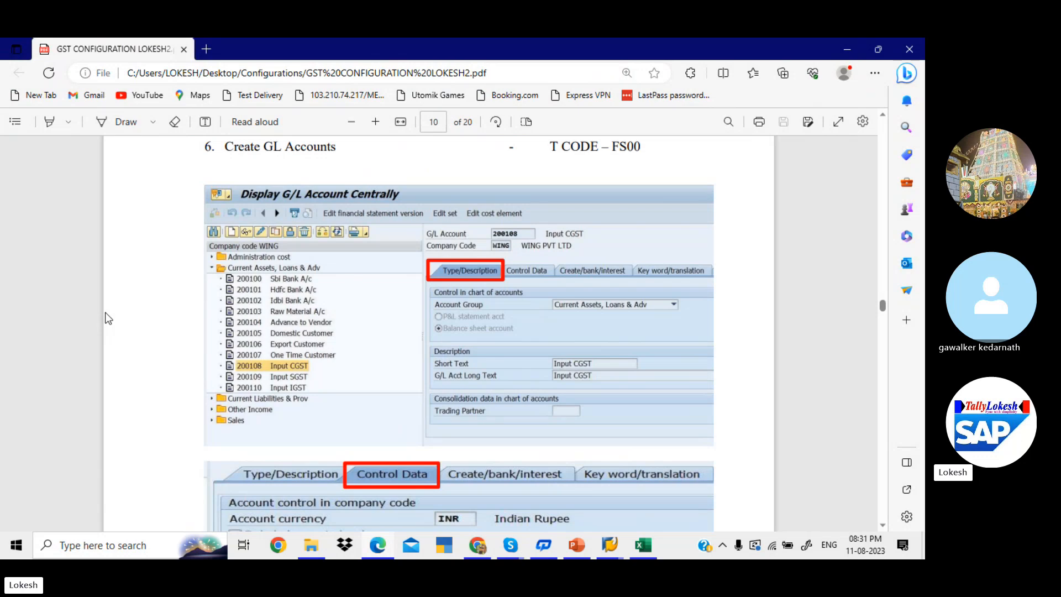
- Switch to SAP and copy the One Time Customer G/L account 200007 to new account 200008 in company code KED1
key(alt+Tab)
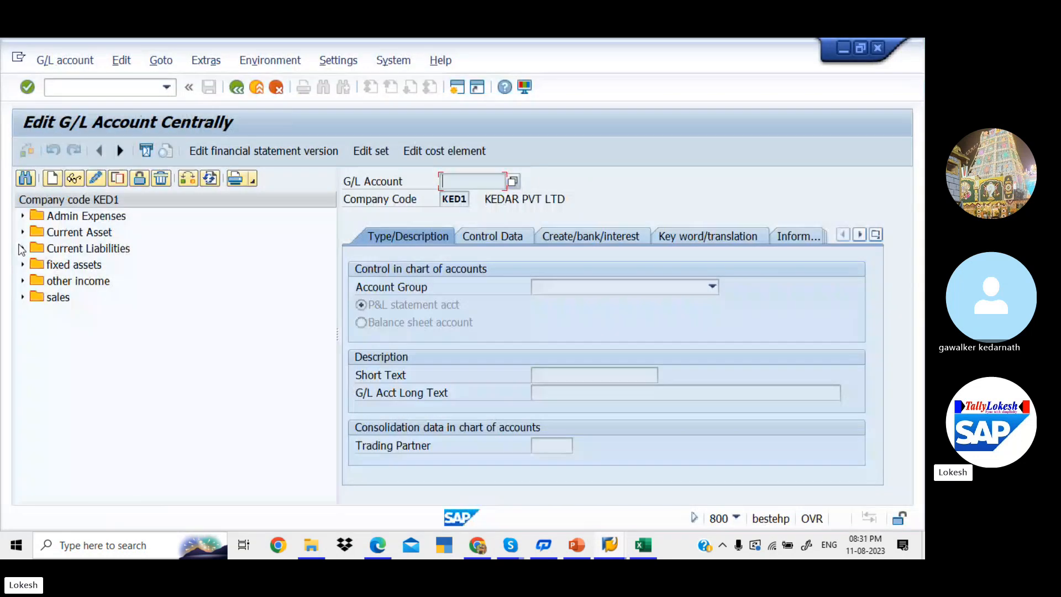
click(23, 232)
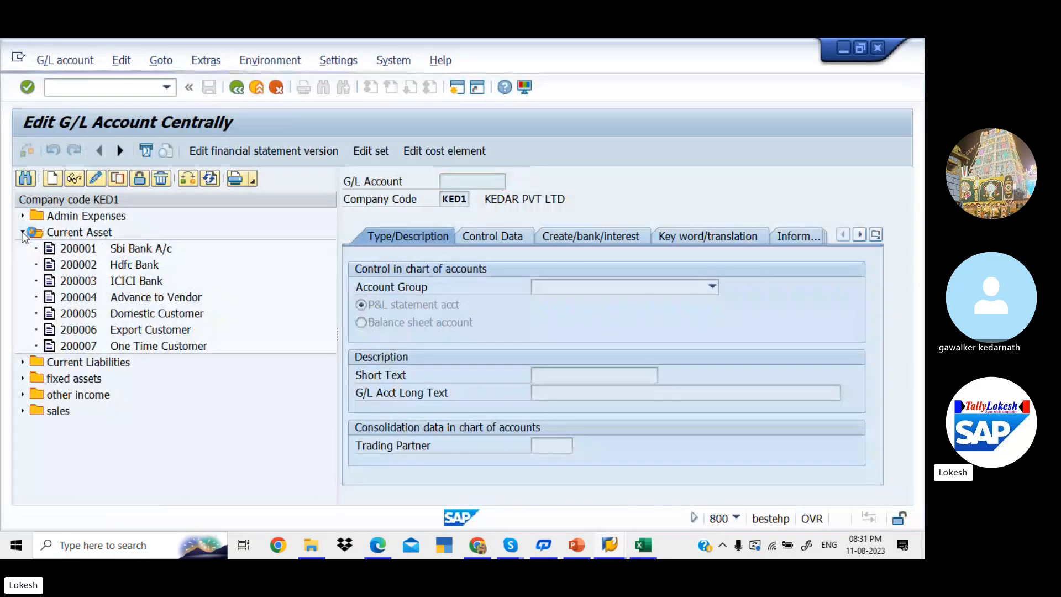
click(85, 346)
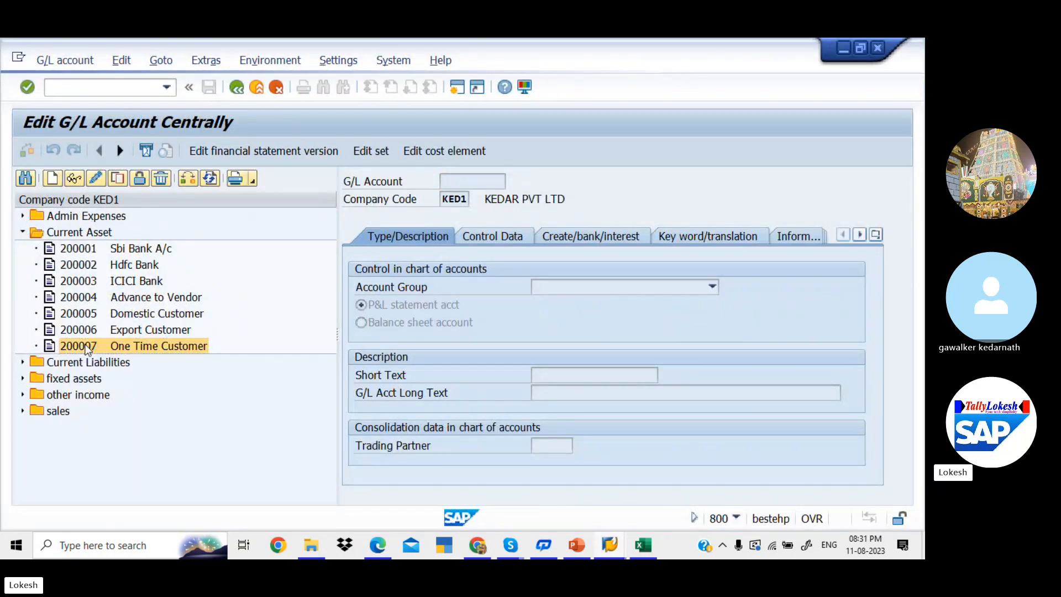
right_click(86, 346)
click(137, 399)
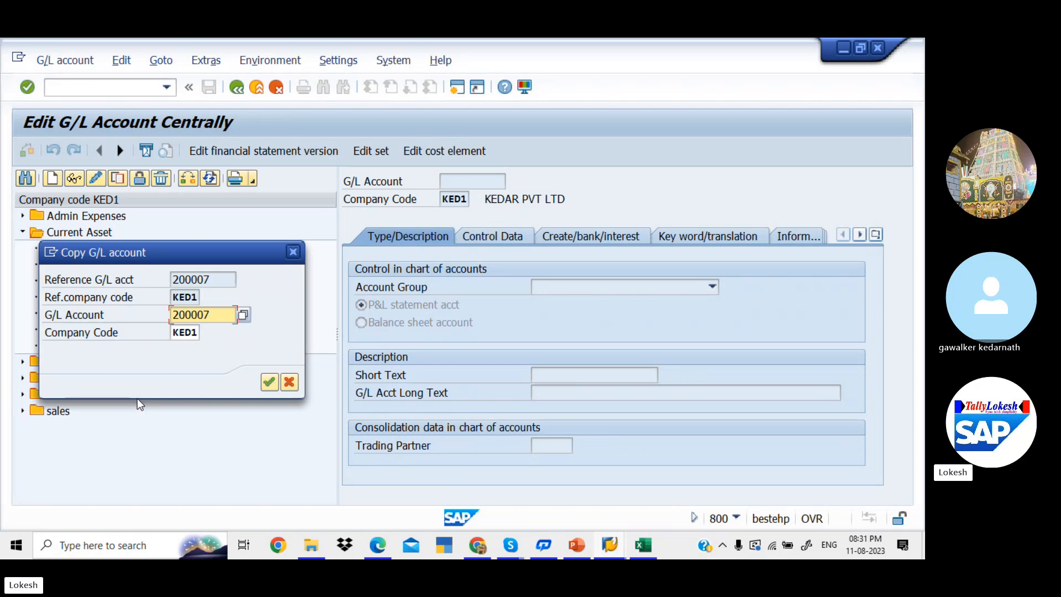
click(215, 315)
key(BackSpace)
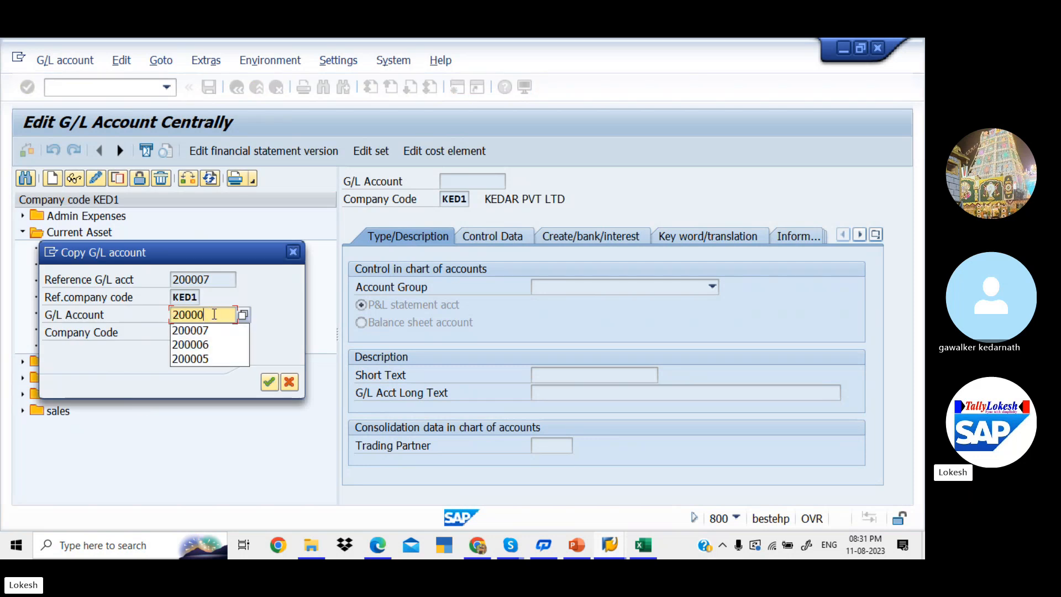
text(8)
key(Return)
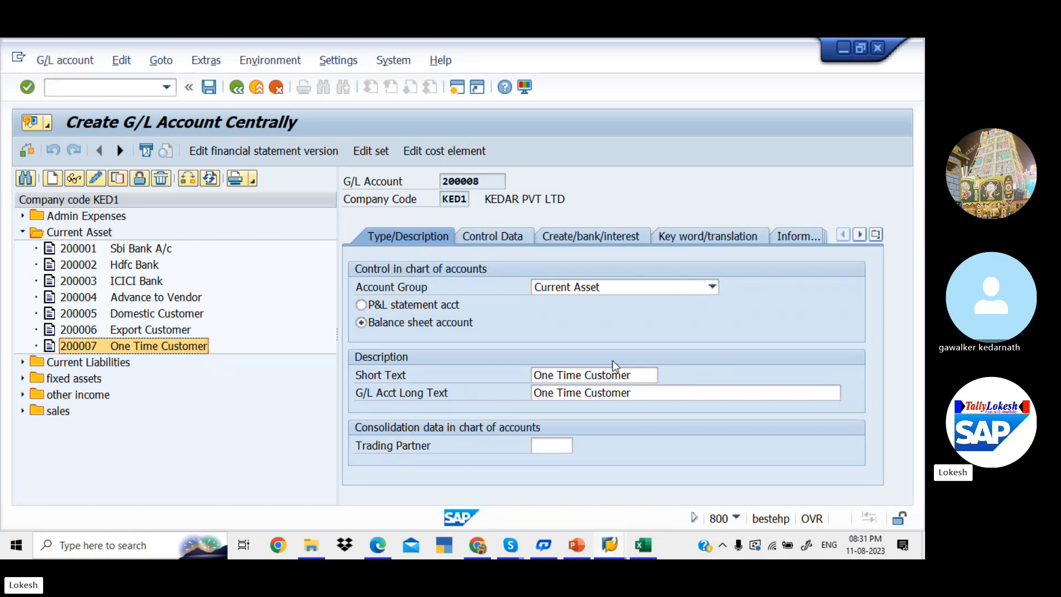
- Replace the new G/L account's short text with INPUT CGST
drag(636, 375, 455, 376)
text(IN)
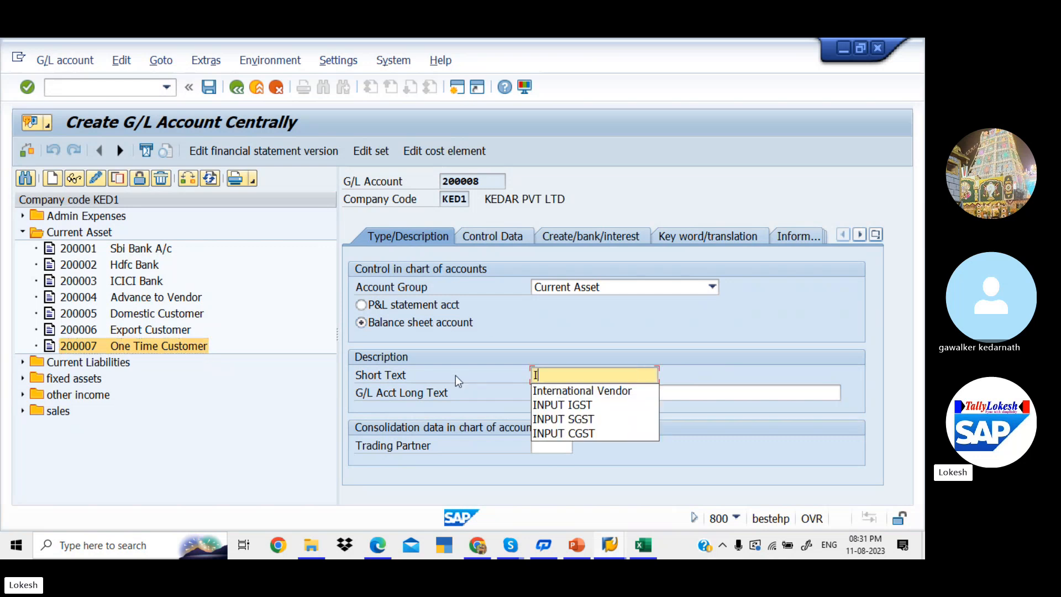
key(Down)
key(Down)
key(Down)
key(Down)
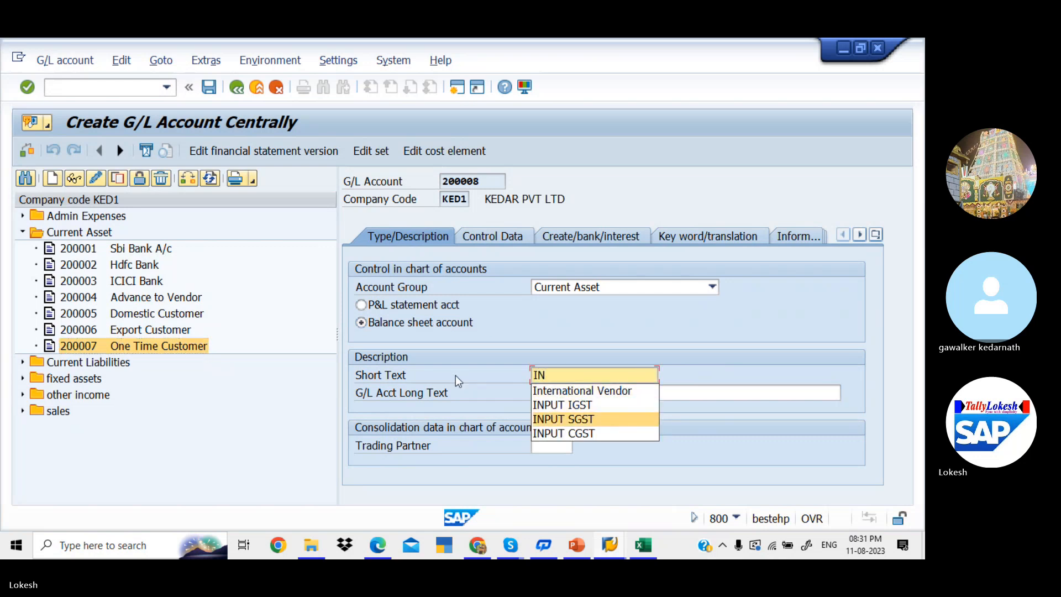
key(Return)
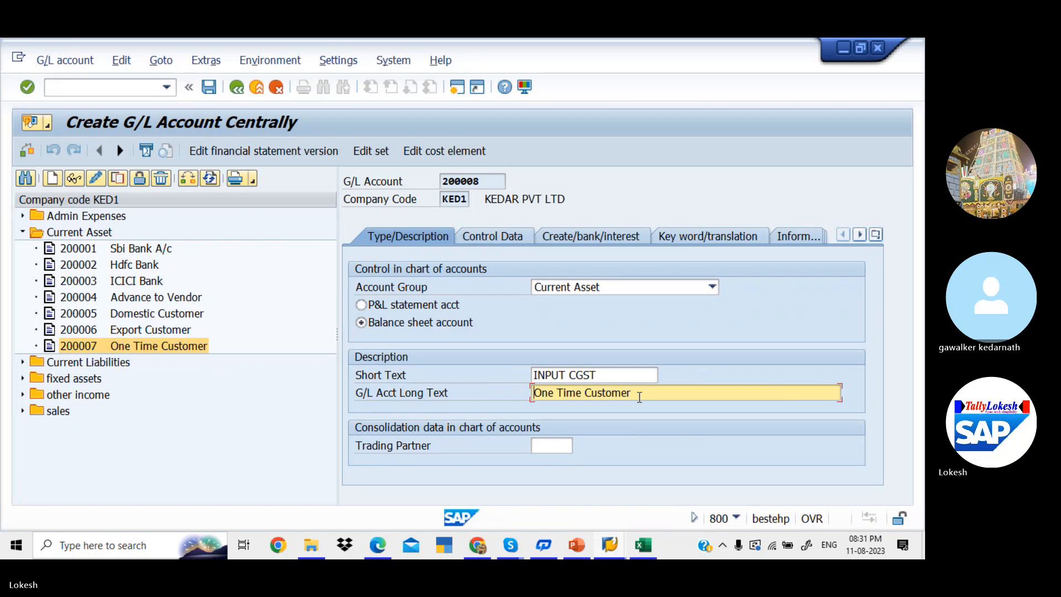
- Replace the G/L account long text of account 200008 with INPUT CGST
drag(631, 393, 426, 394)
text(IN)
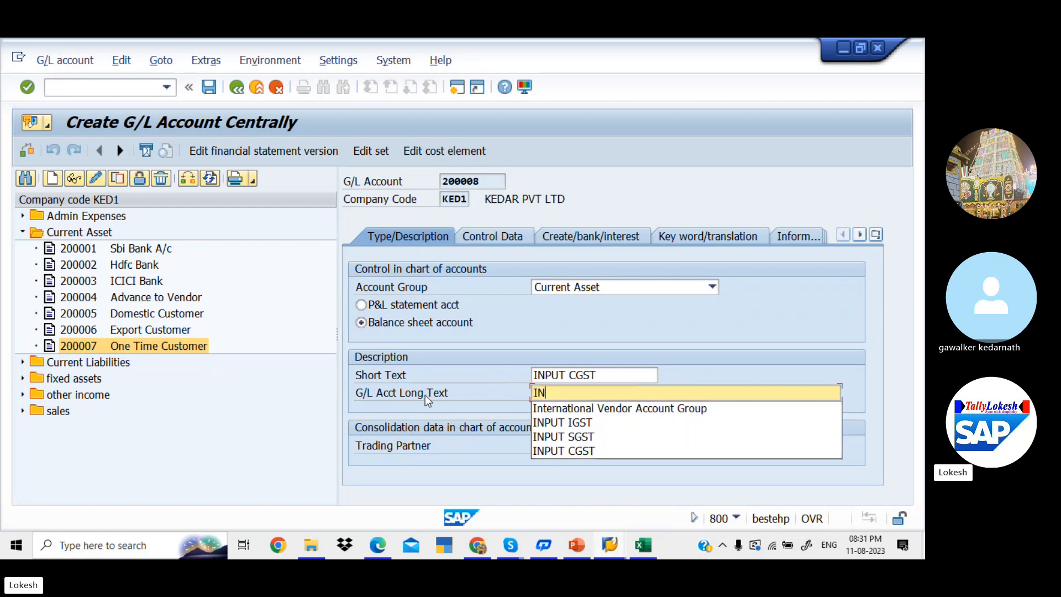
key(Down)
key(Down)
key(Down)
key(Return)
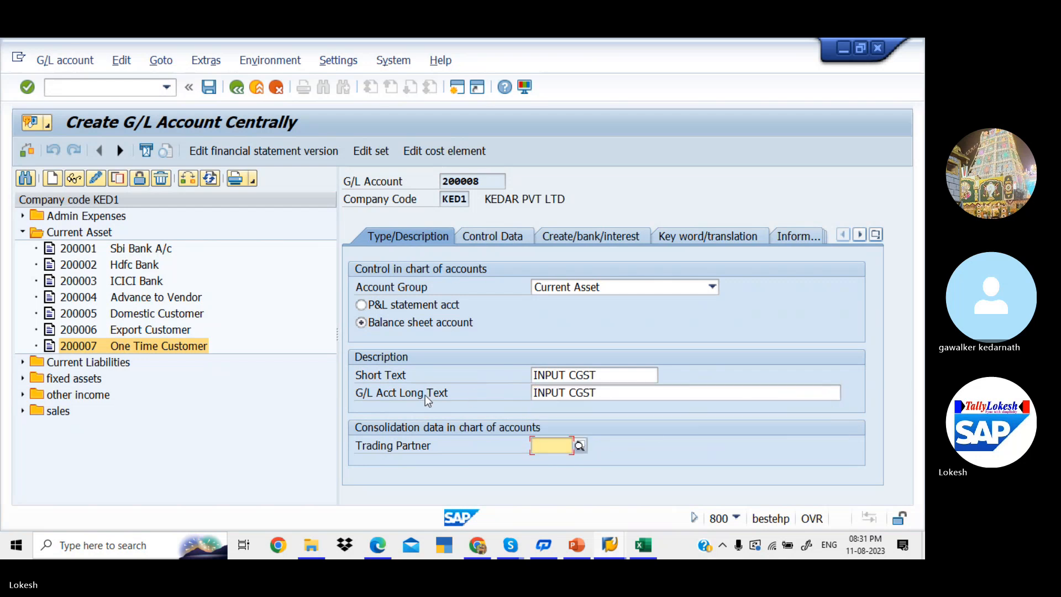
- Check the GST configuration PDF for the control data, and set account 200008's tax category to K1 (KED INPUT CGST +SGST)
click(496, 240)
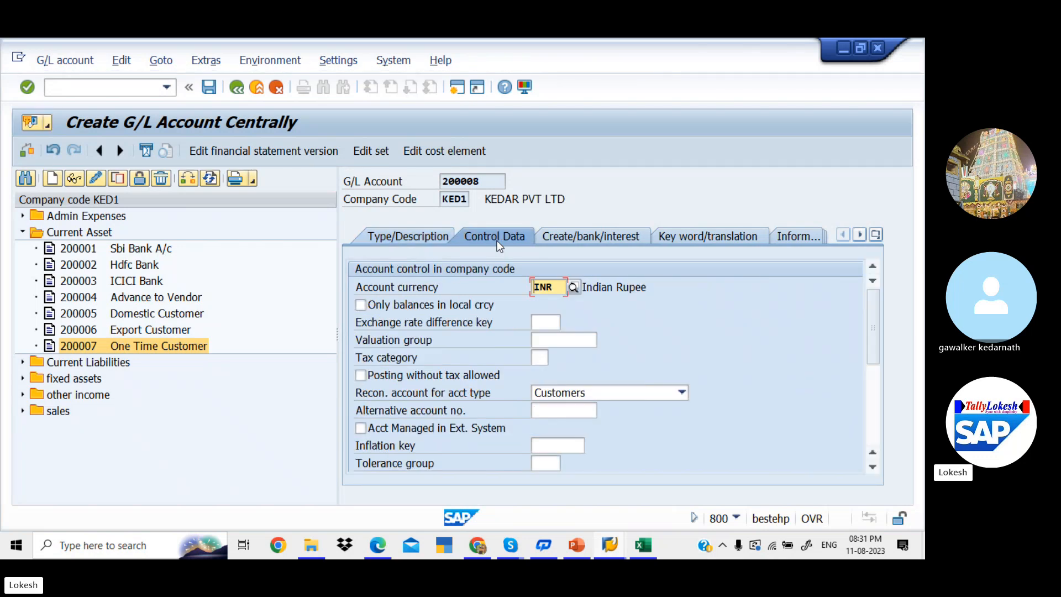
key(alt+Tab)
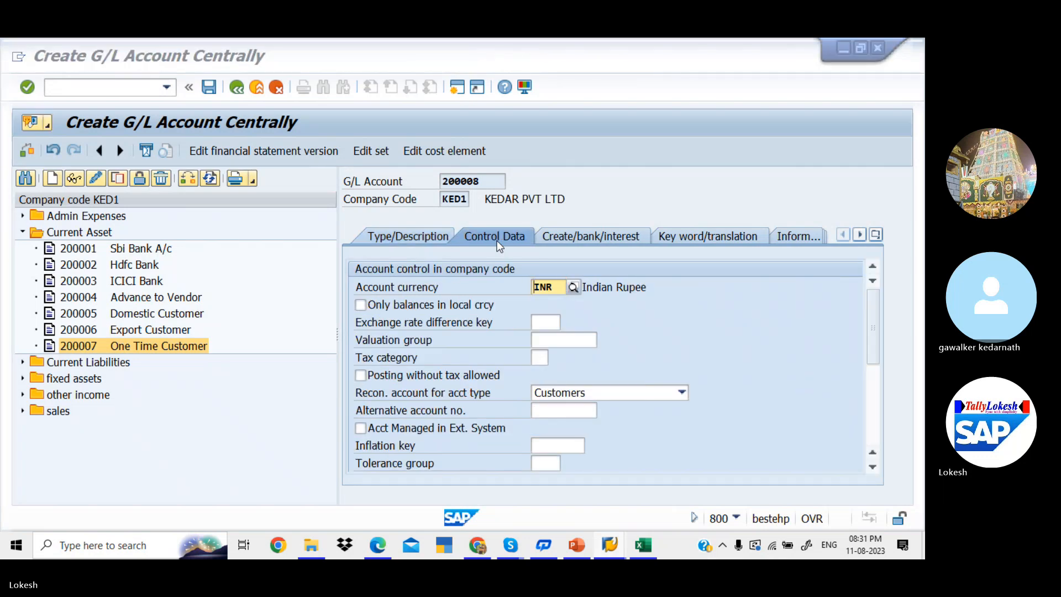
scroll(498, 245, down, 5)
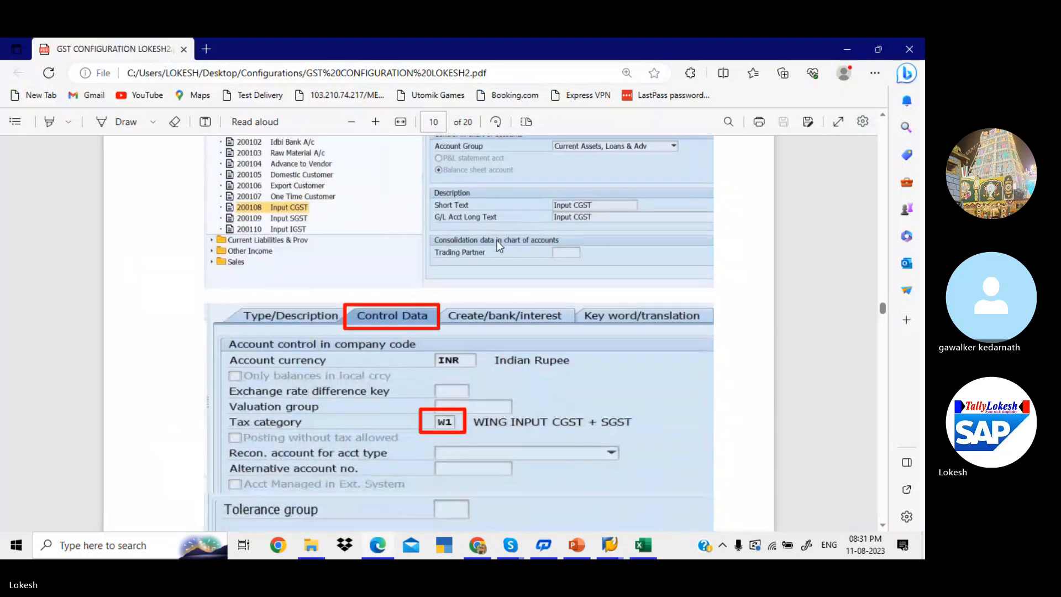
scroll(497, 240, down, 1)
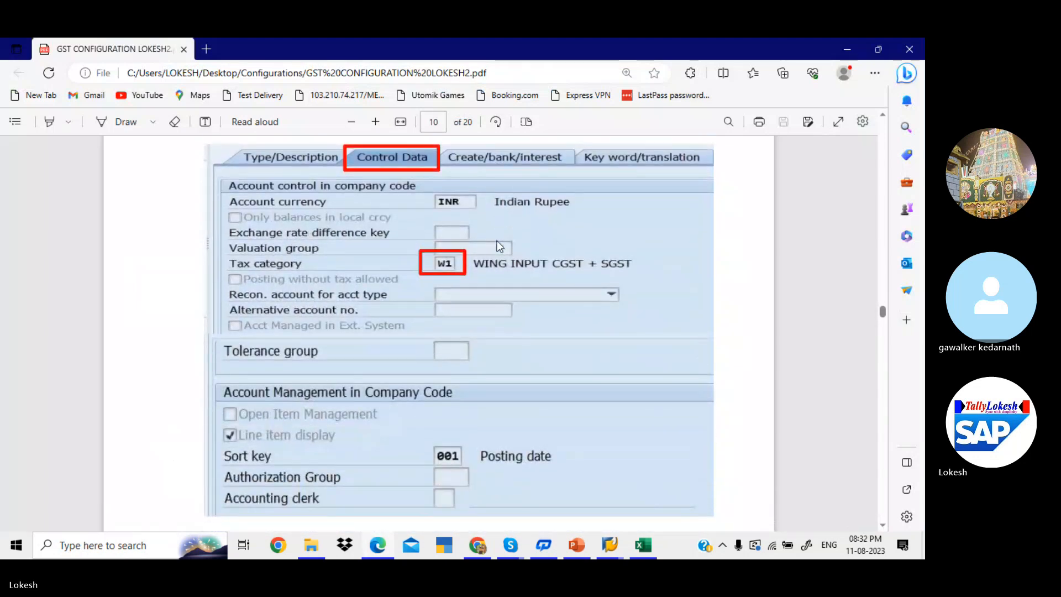
key(alt+Tab)
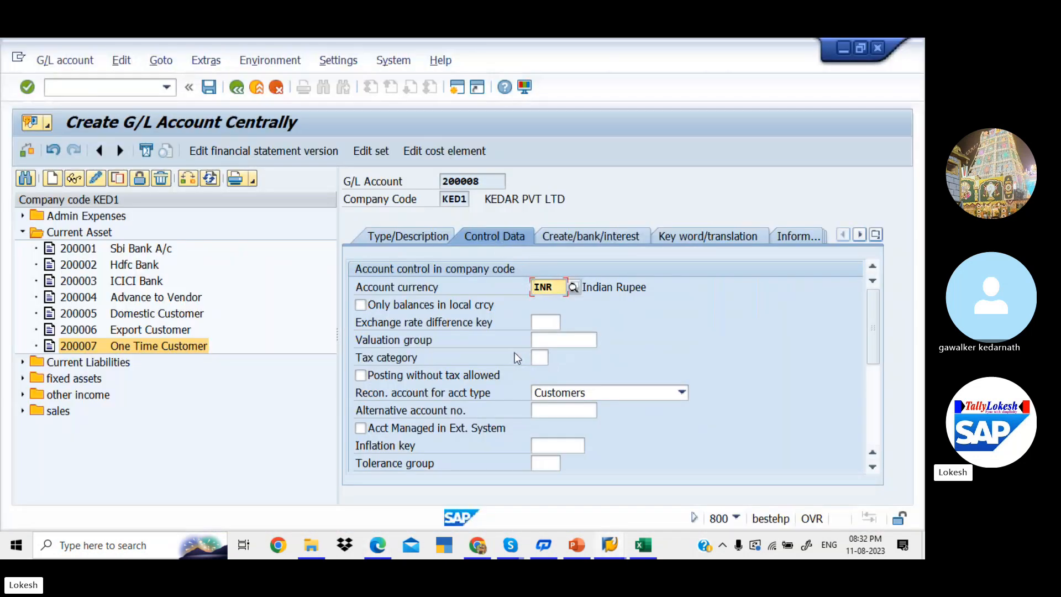
click(537, 358)
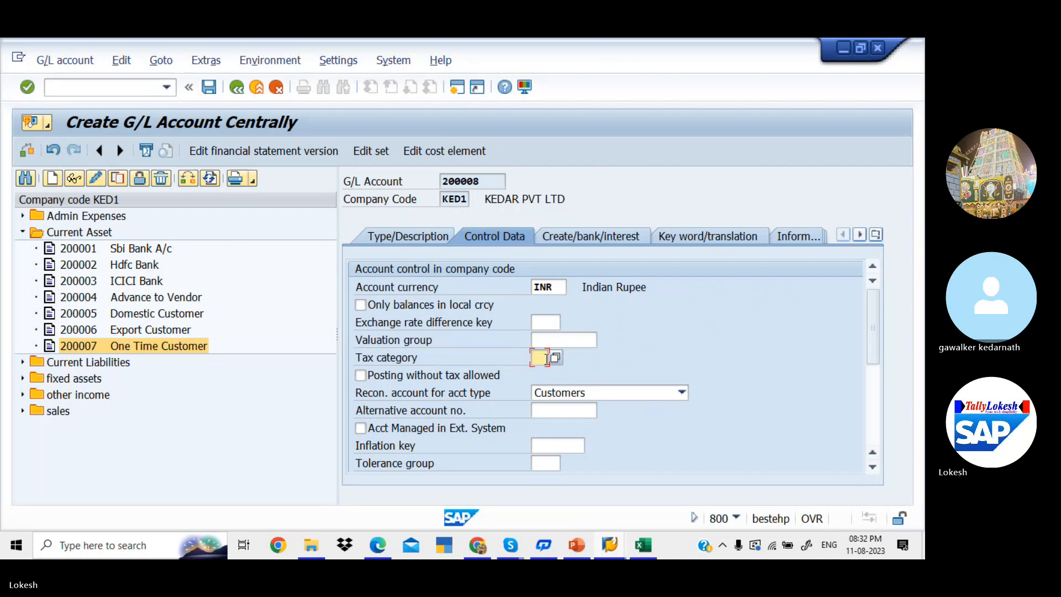
click(554, 358)
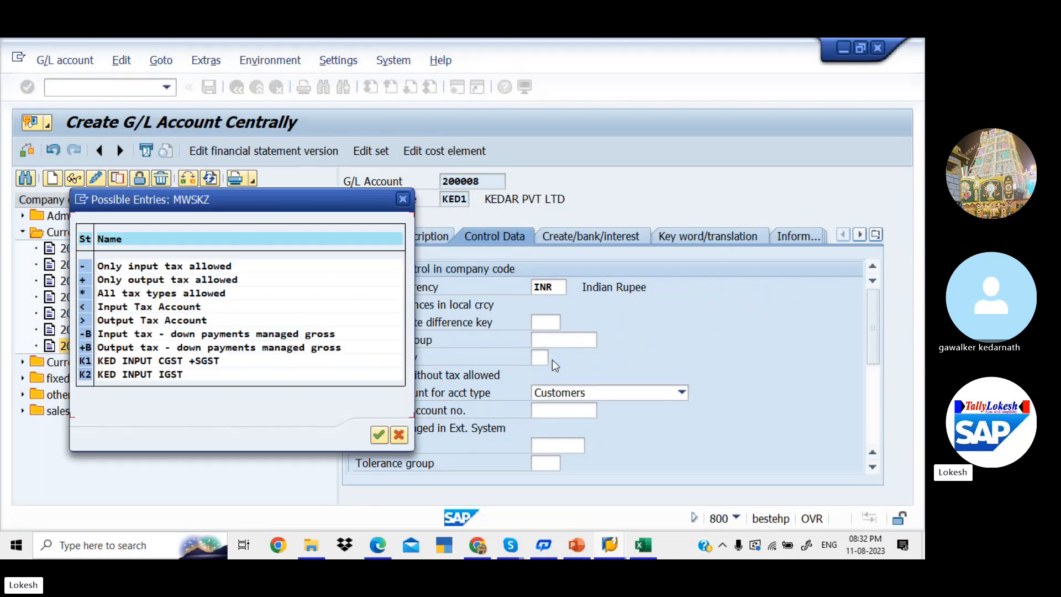
double_click(180, 360)
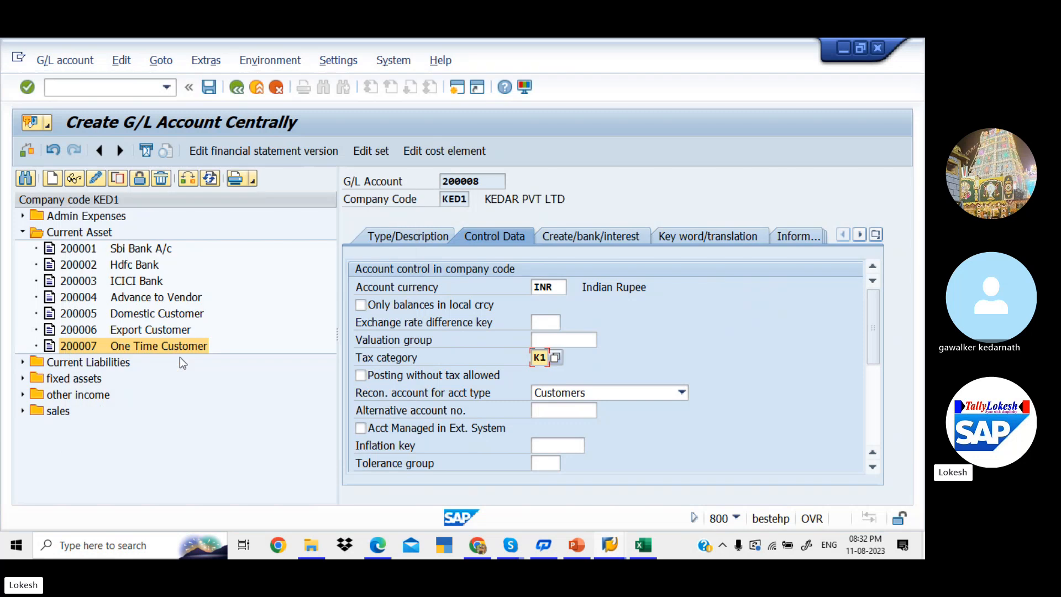
- Clear the reconciliation account type in the control data and review the account management settings
click(682, 392)
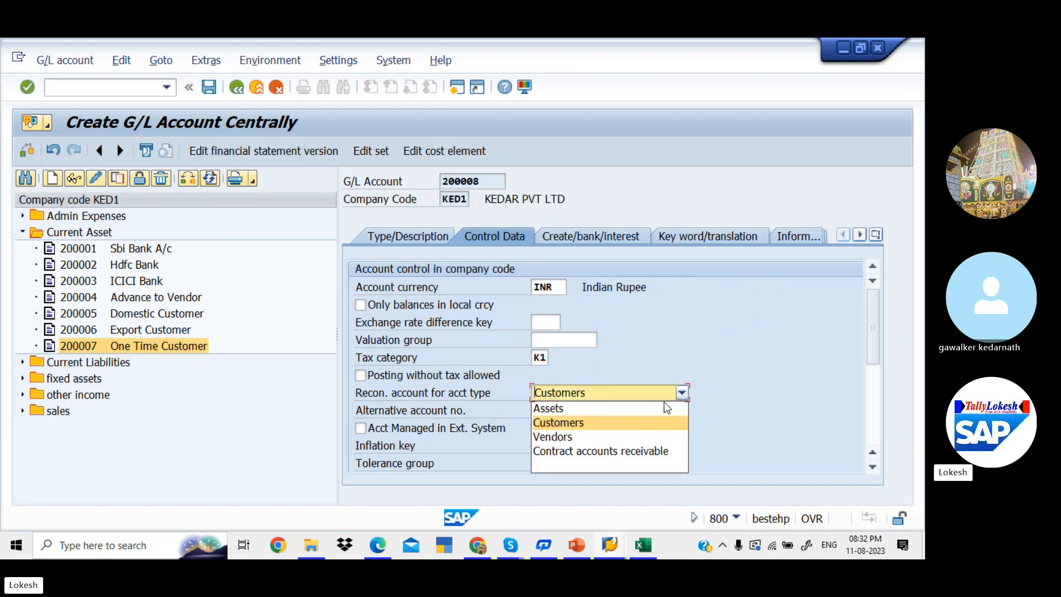
click(608, 467)
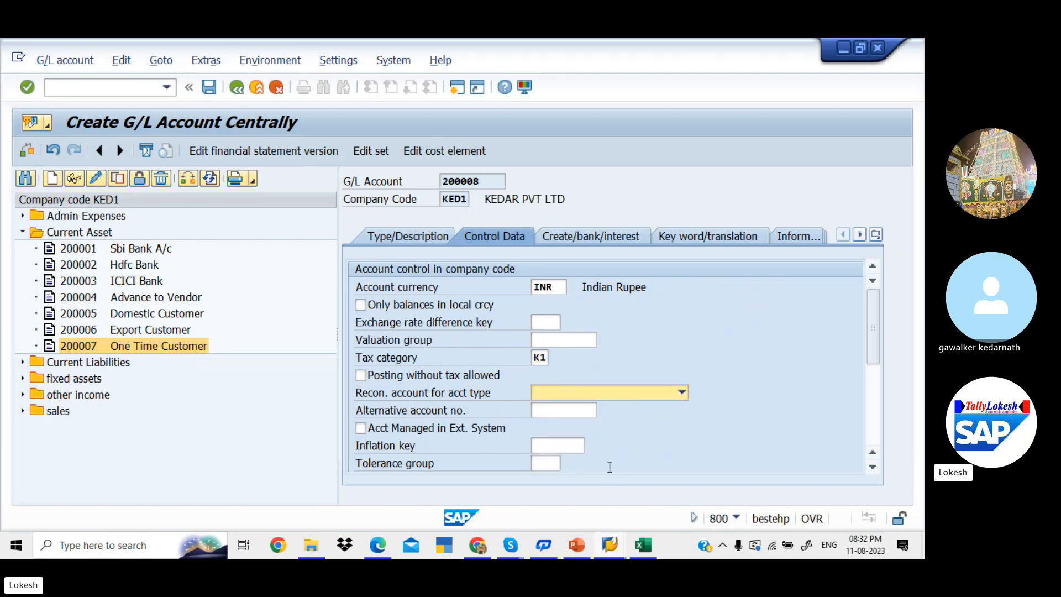
key(alt+Tab)
key(alt+Tab)
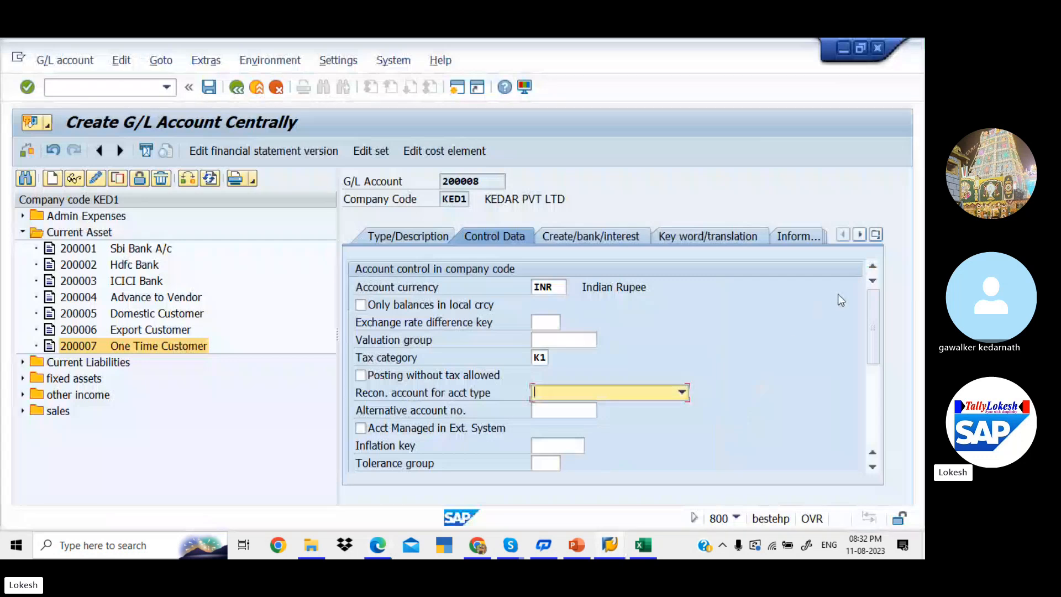
drag(878, 323, 814, 394)
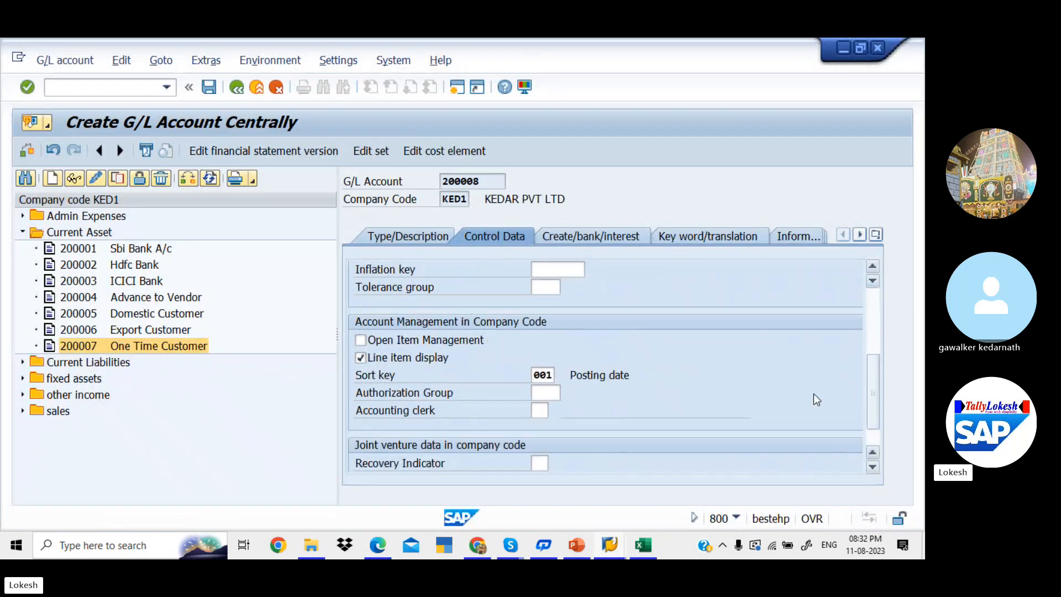
- Set the field status group to G001 as given in the GST configuration PDF, and save account 200008
click(591, 241)
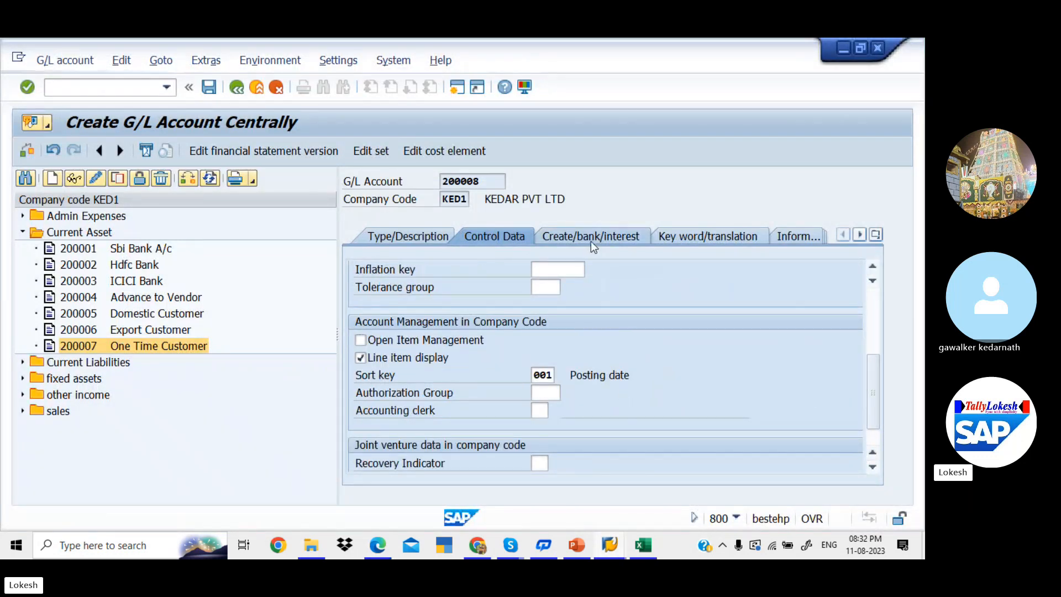
key(alt+Tab)
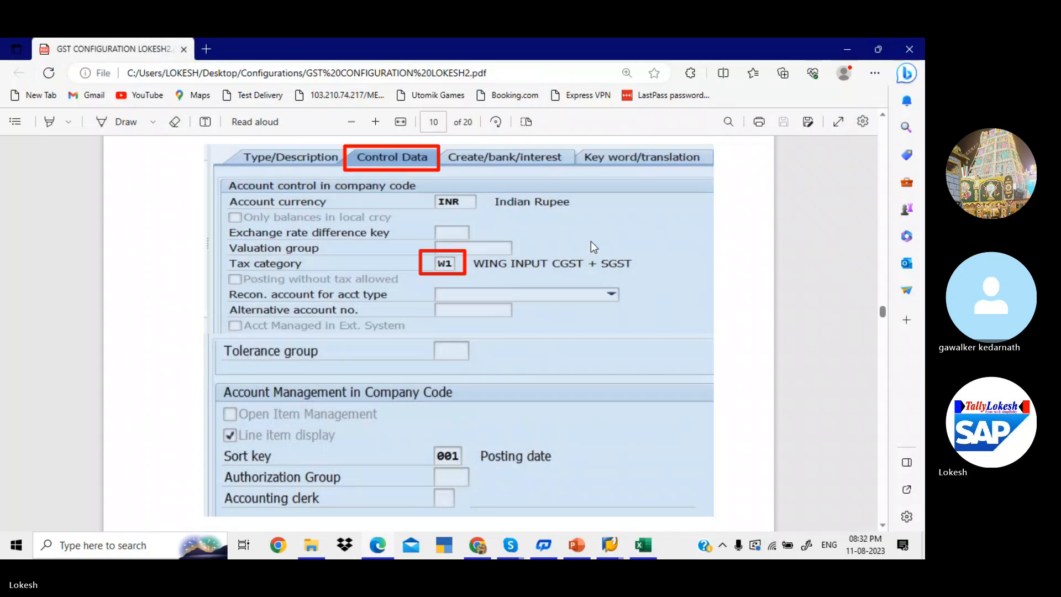
scroll(591, 241, down, 10)
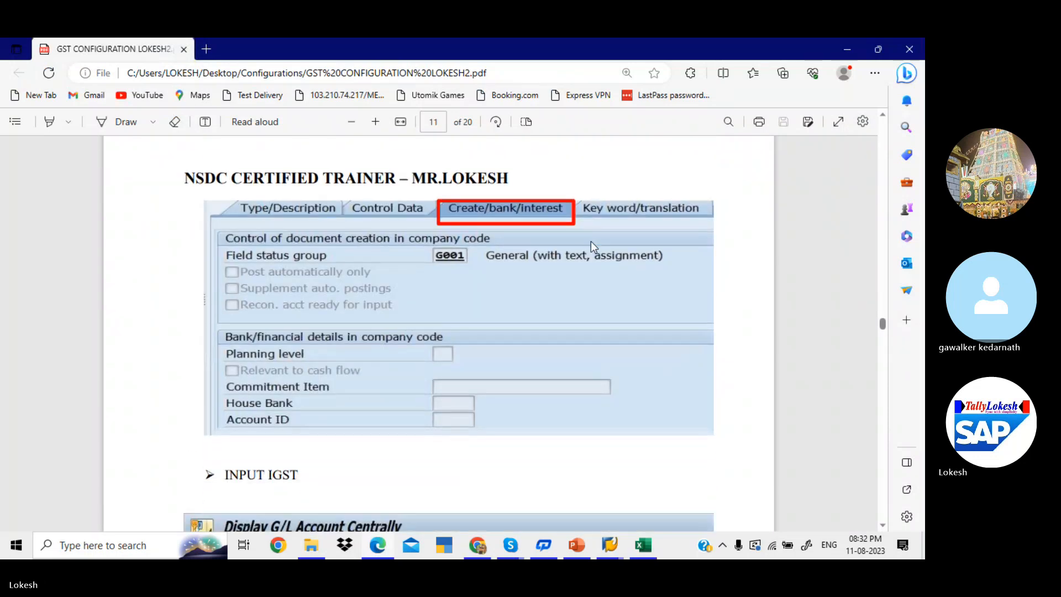
key(alt+Tab)
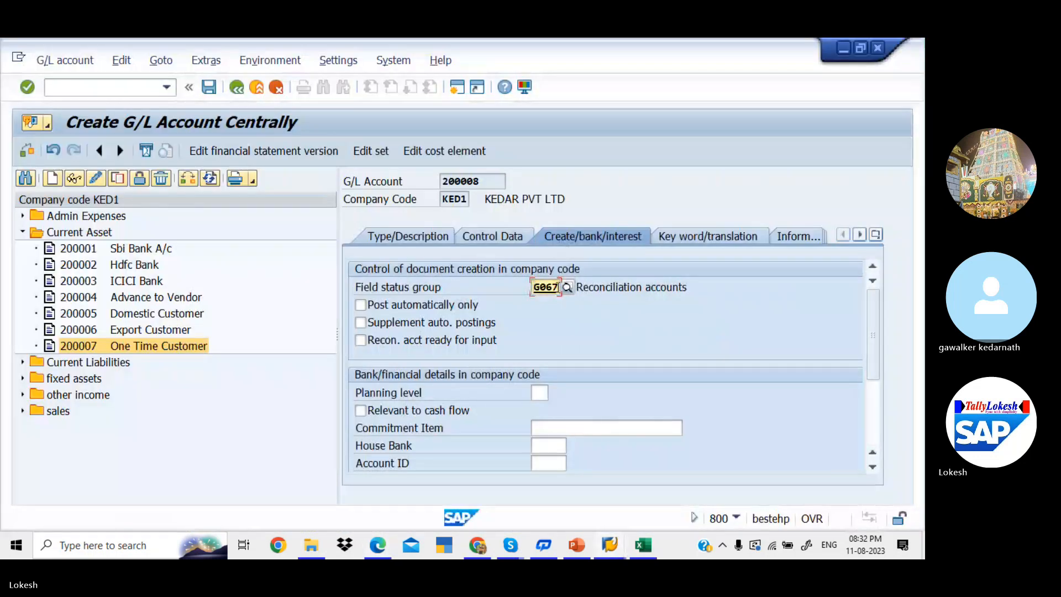
click(558, 285)
key(BackSpace)
key(BackSpace)
key(BackSpace)
key(BackSpace)
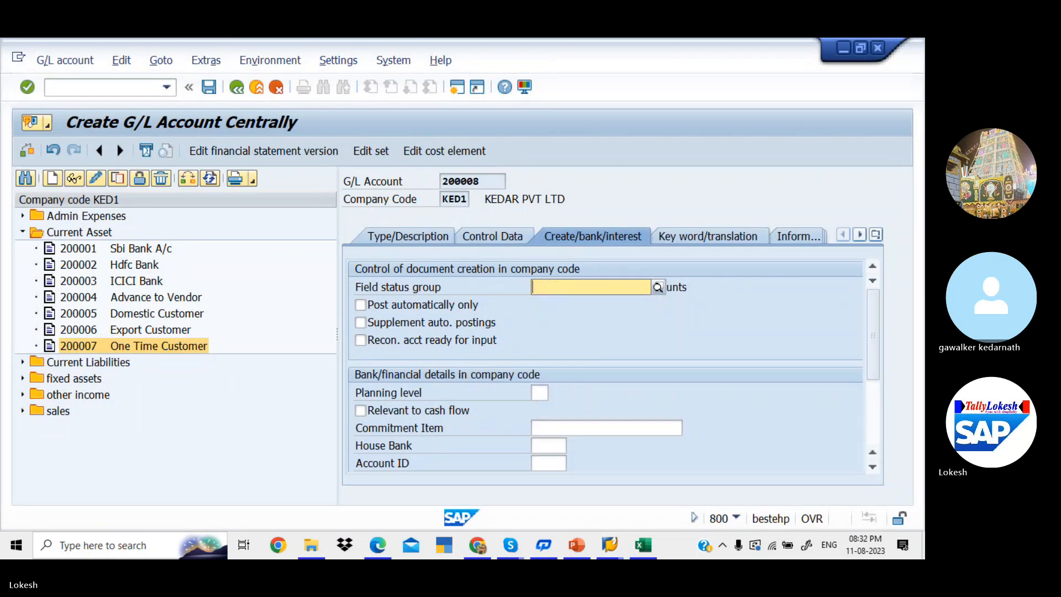
text(G001)
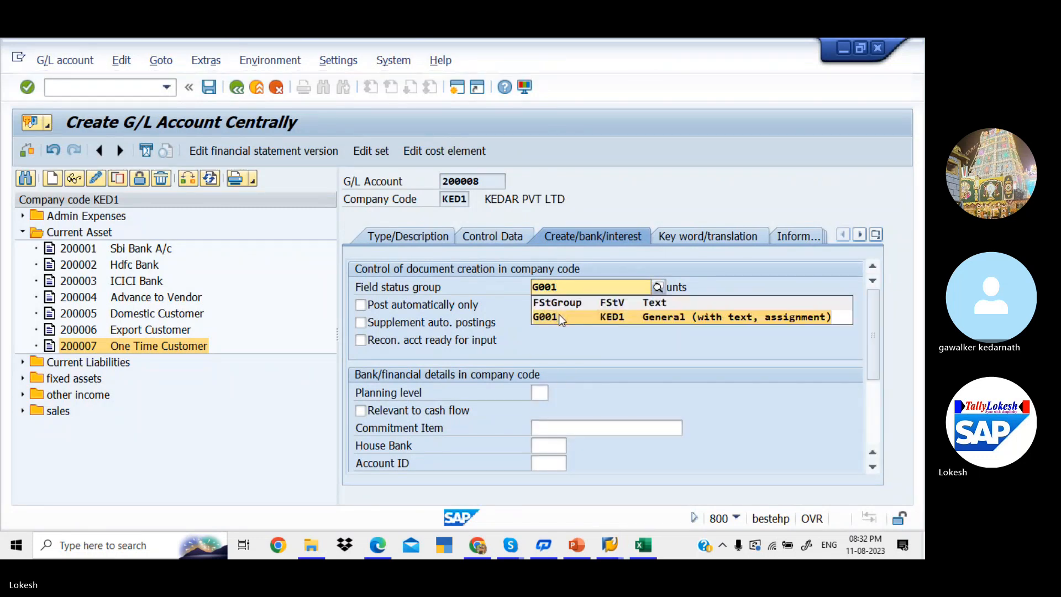
click(561, 316)
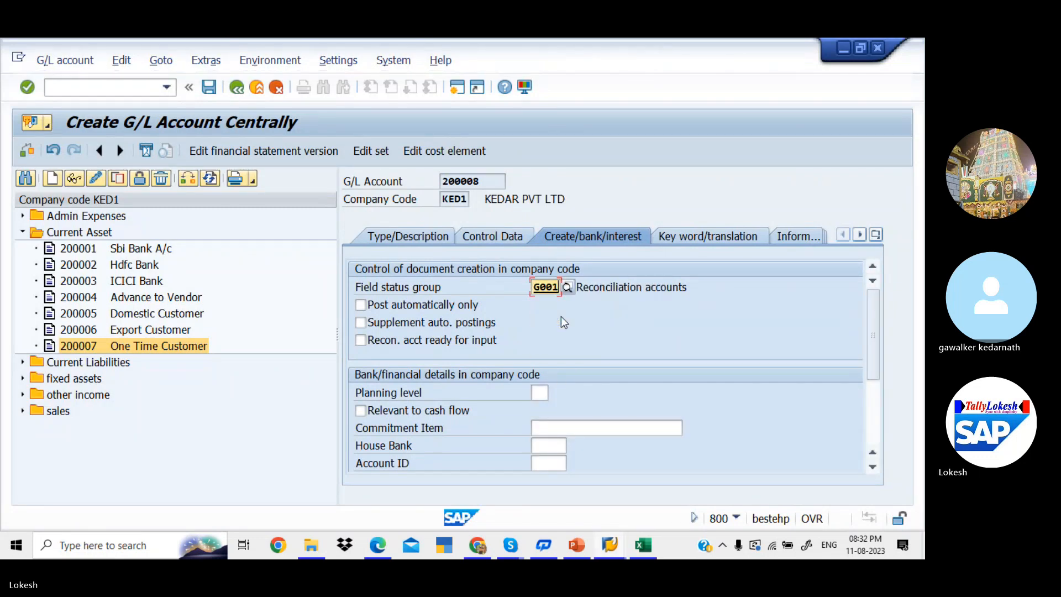
click(213, 88)
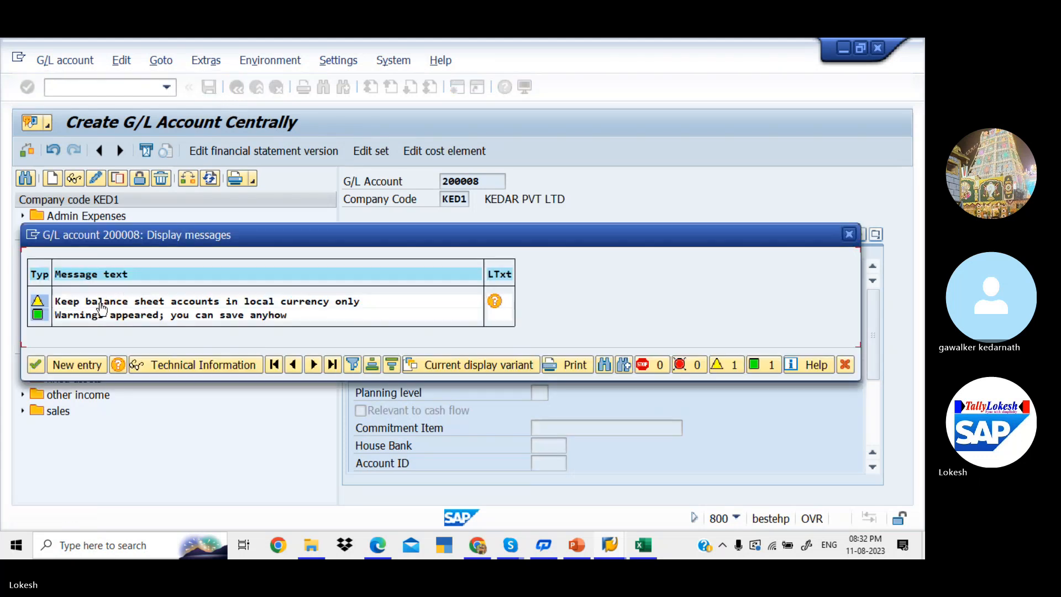
click(35, 364)
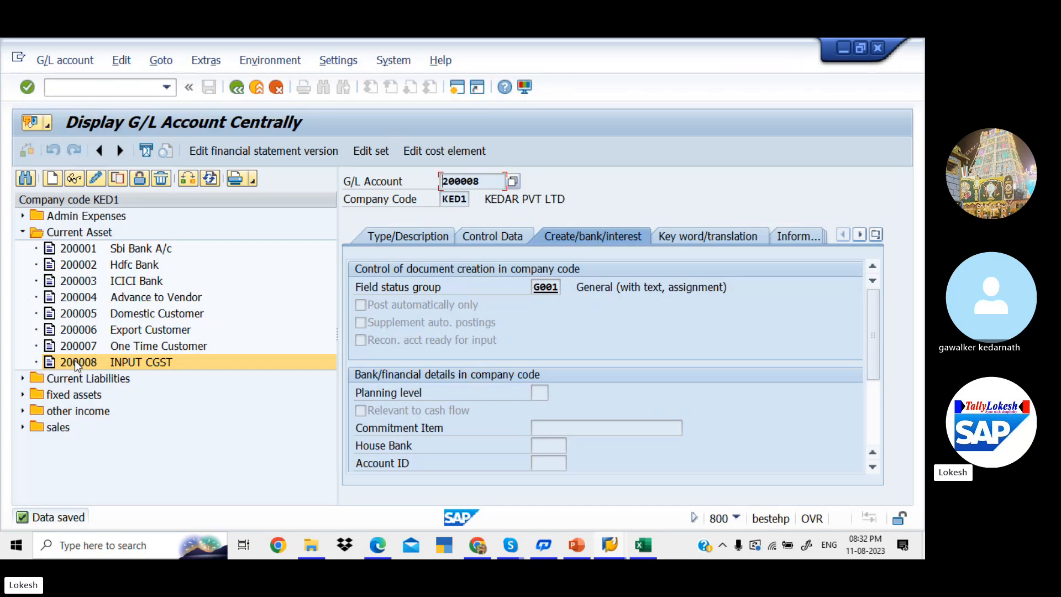
- Copy G/L account 200008 as new account 200009 in company code KED1
right_click(75, 360)
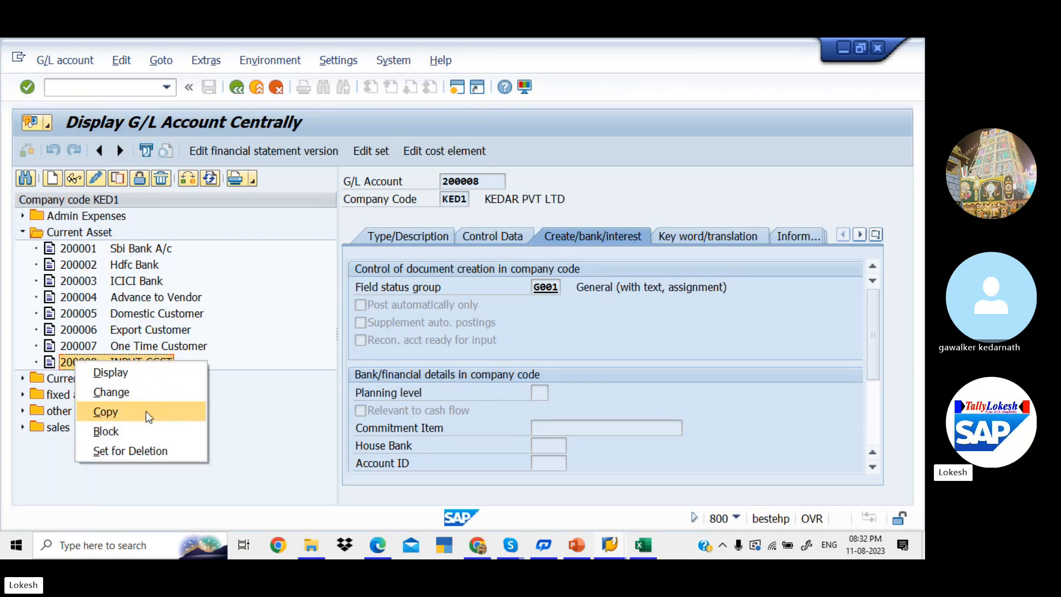
click(146, 411)
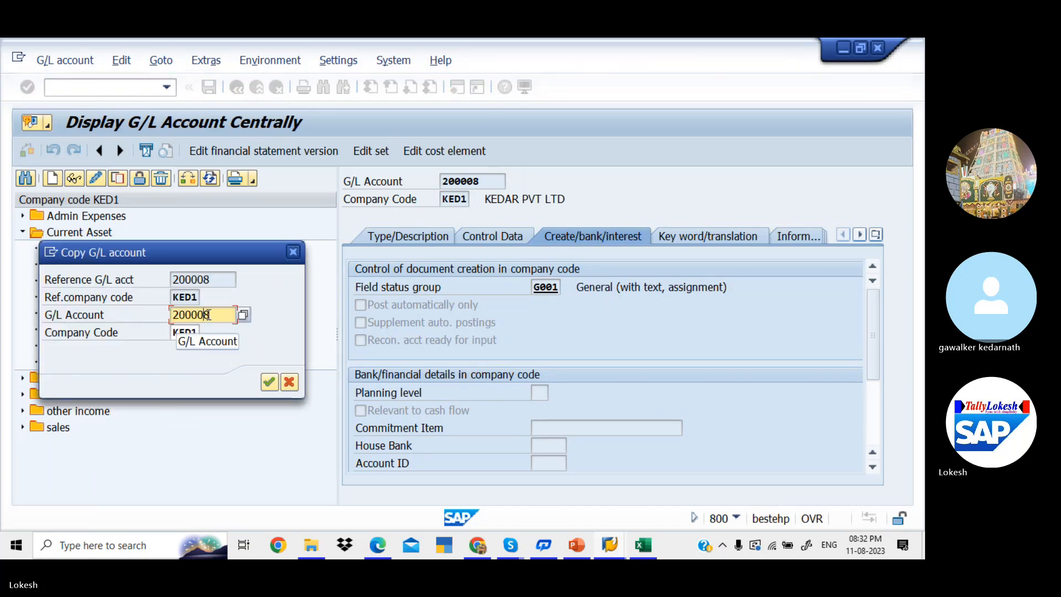
drag(249, 253, 407, 304)
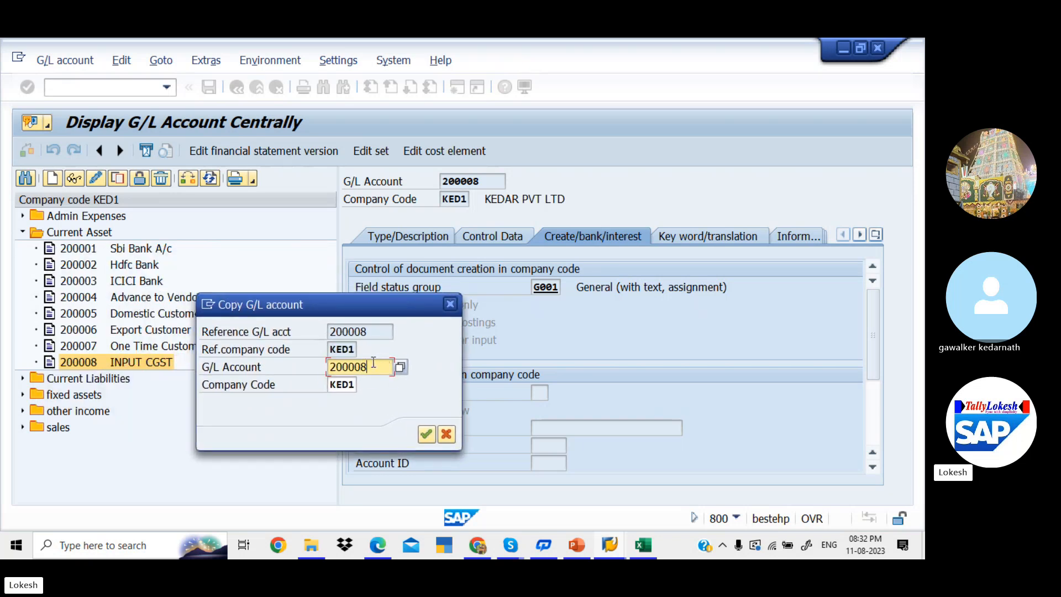
key(BackSpace)
text(9)
key(Return)
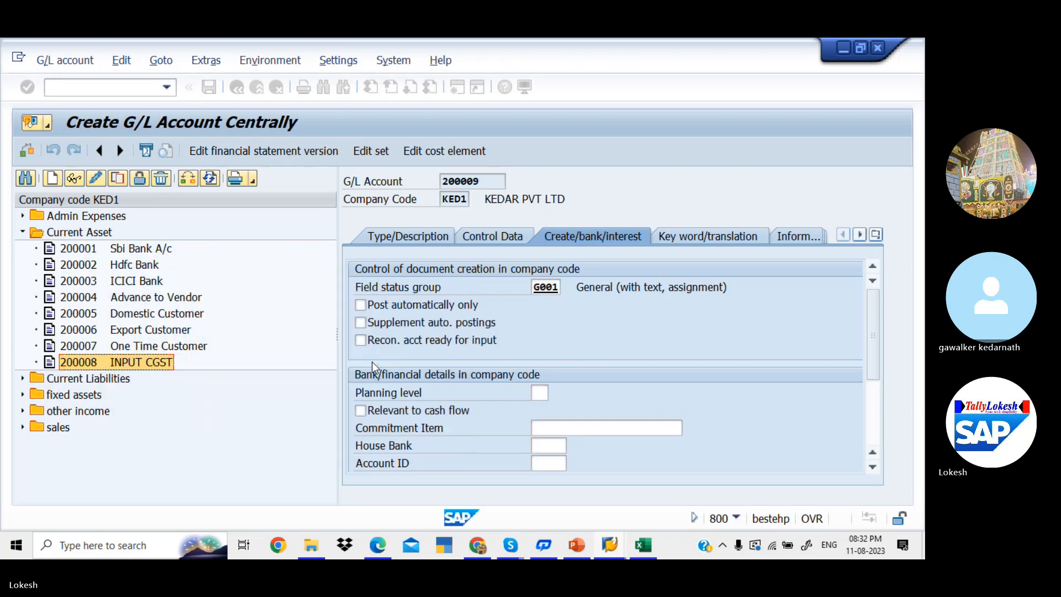
- Set both the short text and the G/L account long text of account 200009 to INPUT SGST
click(423, 243)
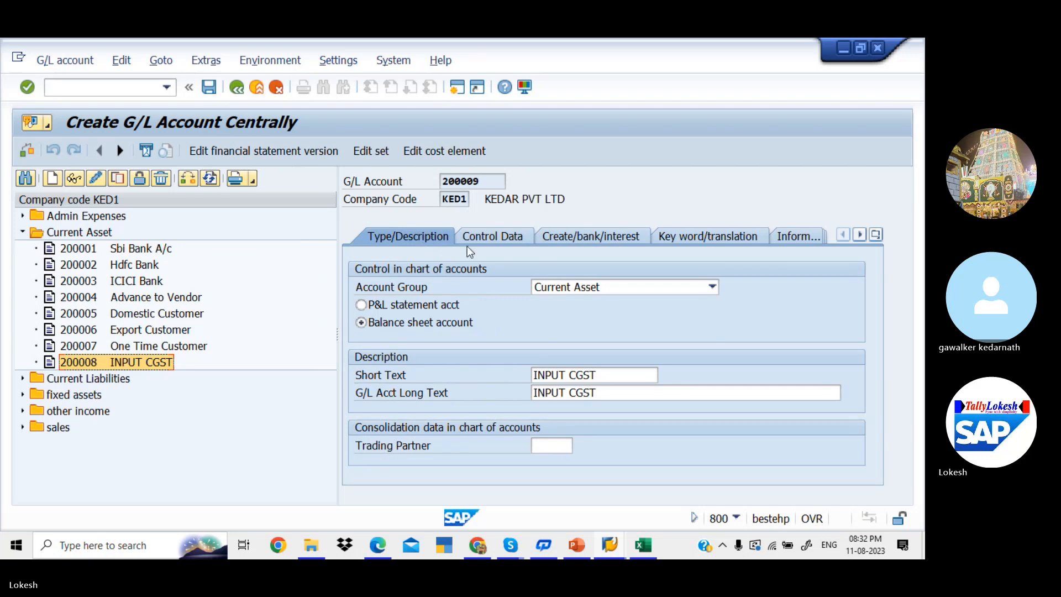
click(598, 375)
key(BackSpace)
key(BackSpace)
key(BackSpace)
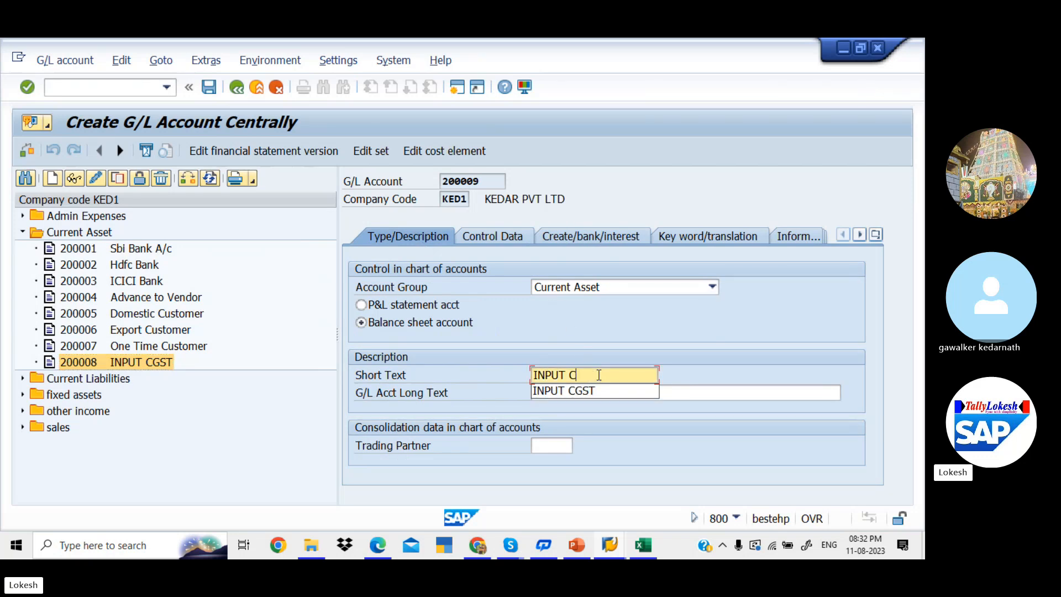
key(BackSpace)
text(SGST)
click(601, 393)
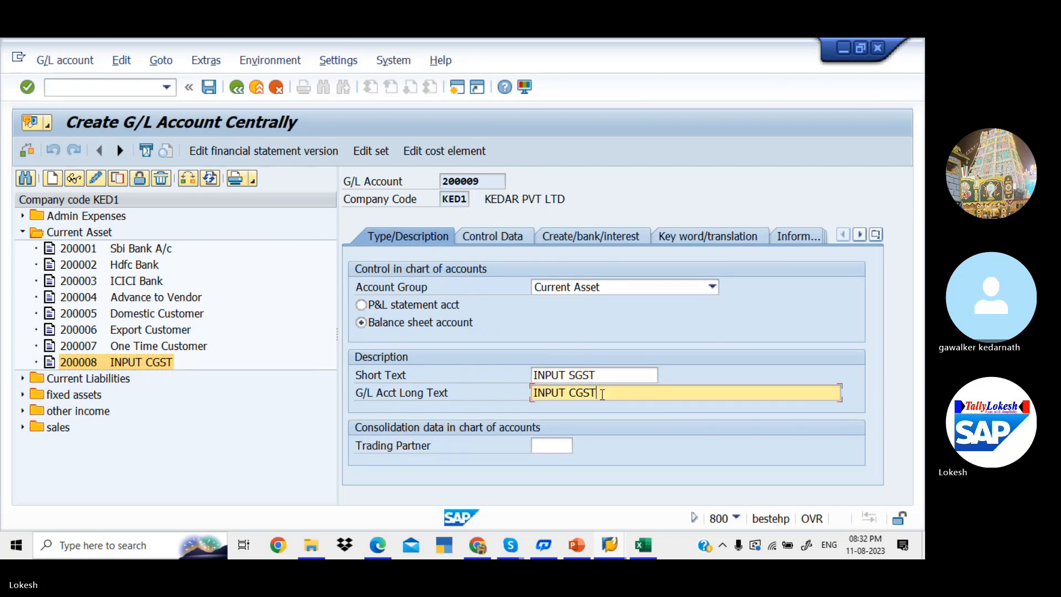
key(BackSpace)
key(BackSpace)
key(BackSpace)
key(BackSpace)
text(SGST)
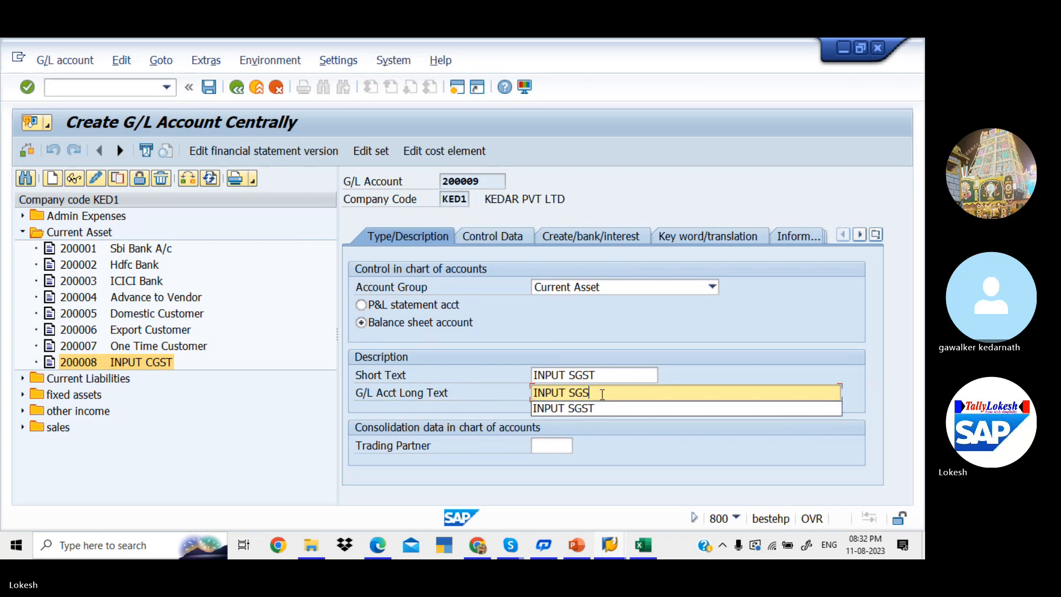
- Review account 200009's control data and document creation settings, and save the account despite the local currency warning
click(508, 236)
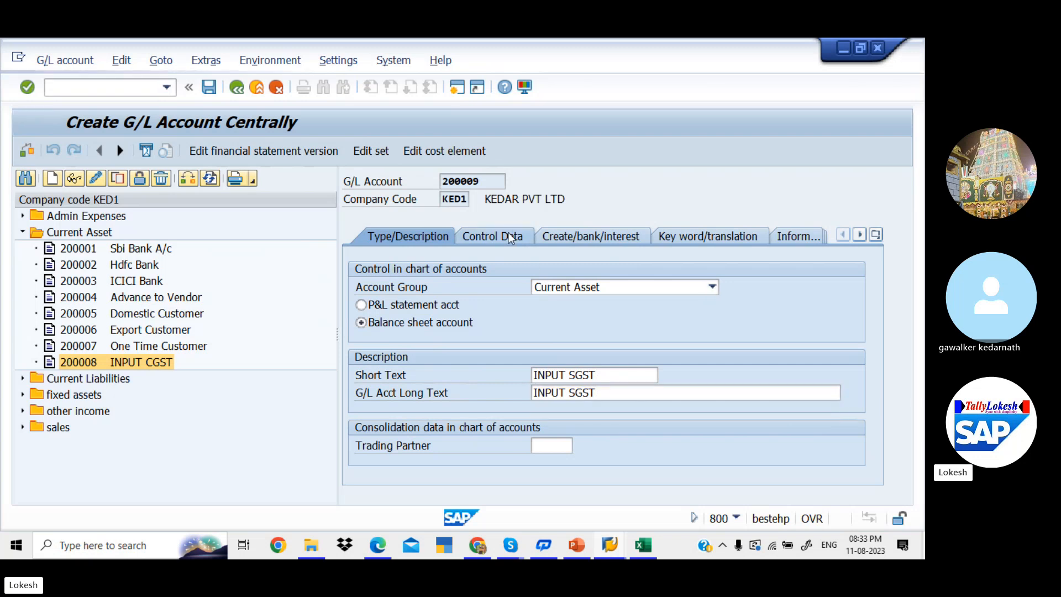
click(597, 240)
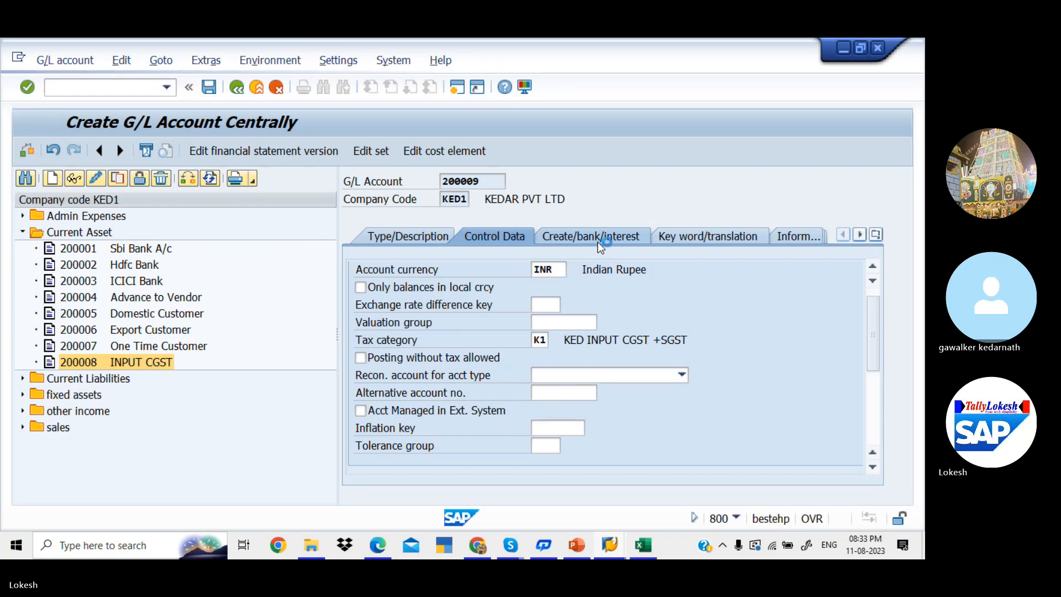
click(207, 89)
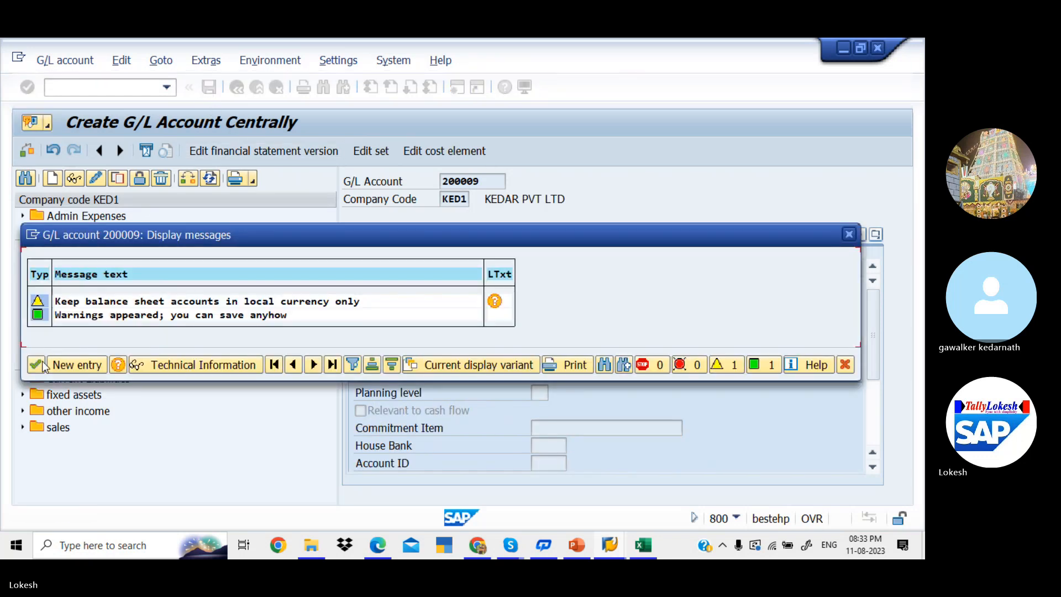
click(36, 364)
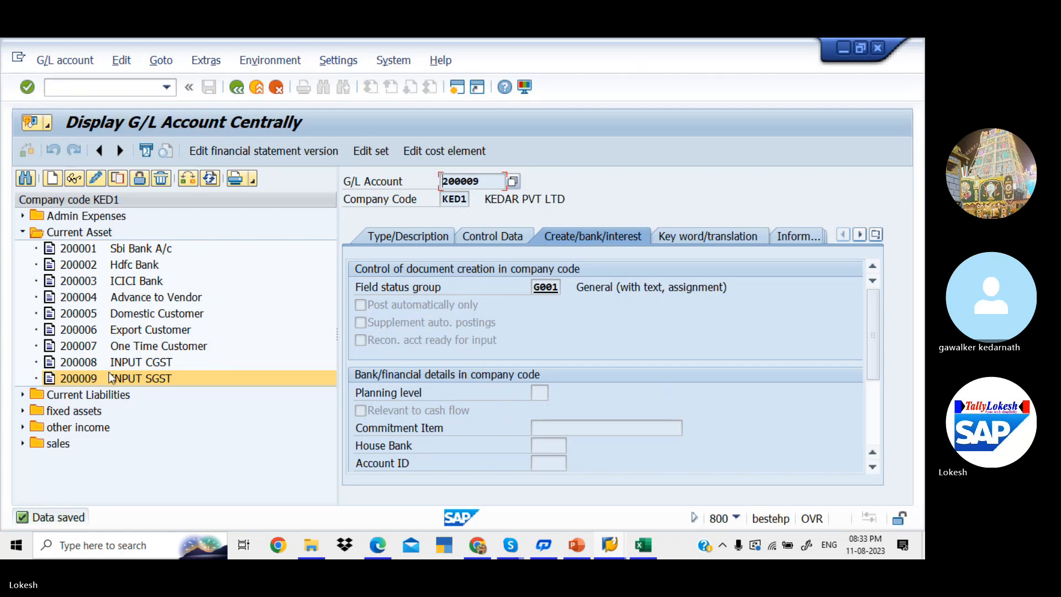
- Copy G/L account 200009 as new account 200010 in company code KED1
click(112, 377)
right_click(113, 377)
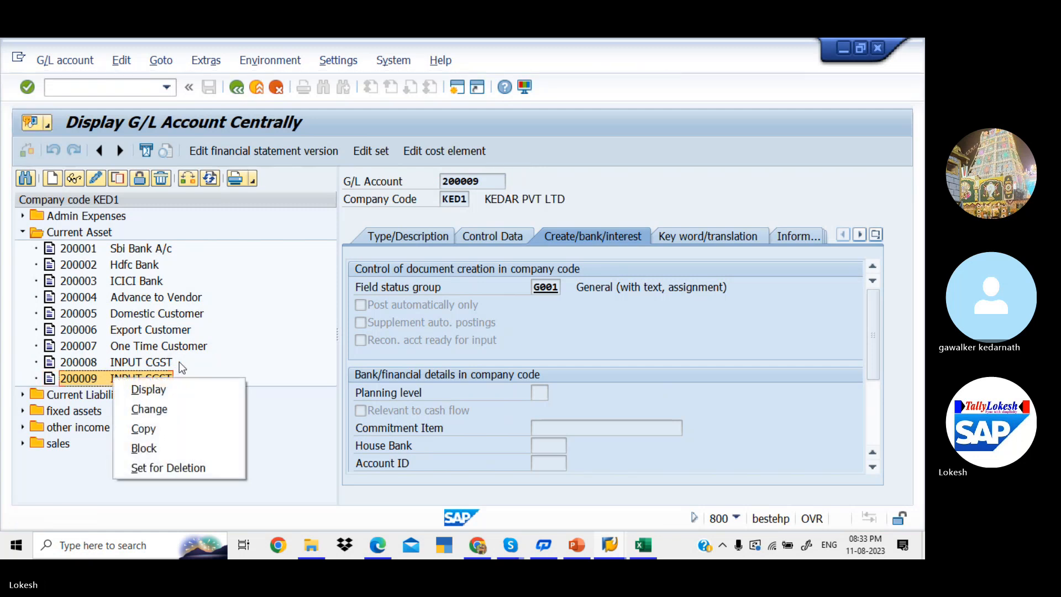
click(184, 430)
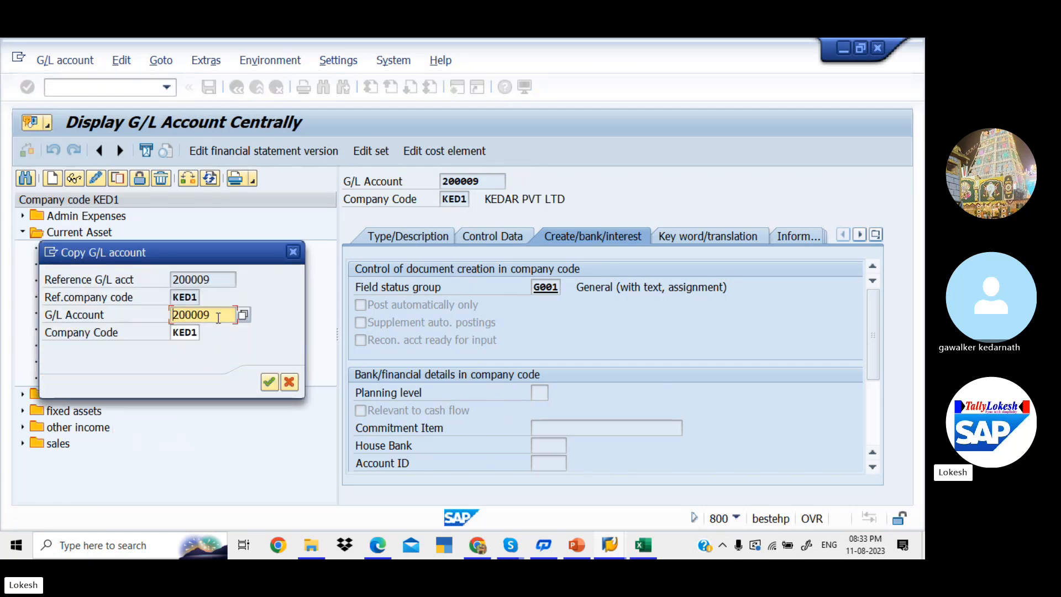
key(BackSpace)
text(10)
key(Return)
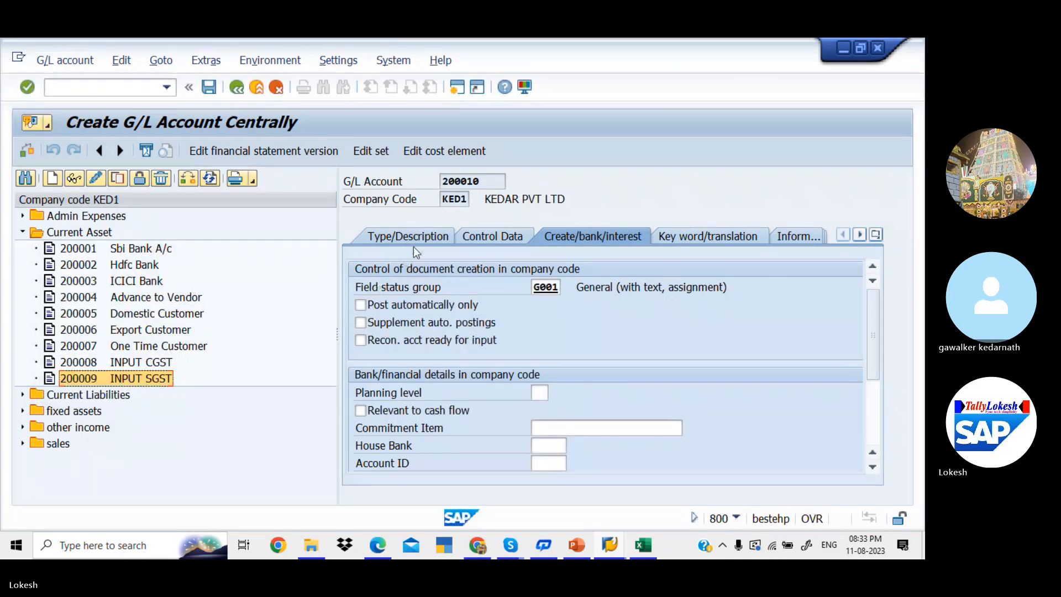
- Set both the short text and the G/L account long text of account 200010 to INPUT IGST
click(423, 240)
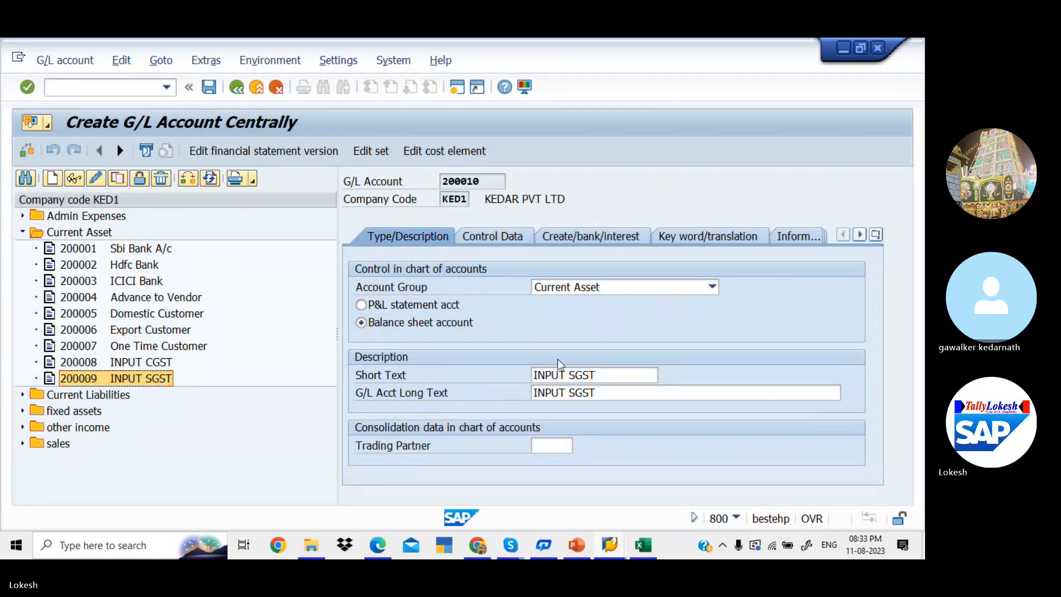
click(598, 379)
key(BackSpace)
key(BackSpace)
key(BackSpace)
key(BackSpace)
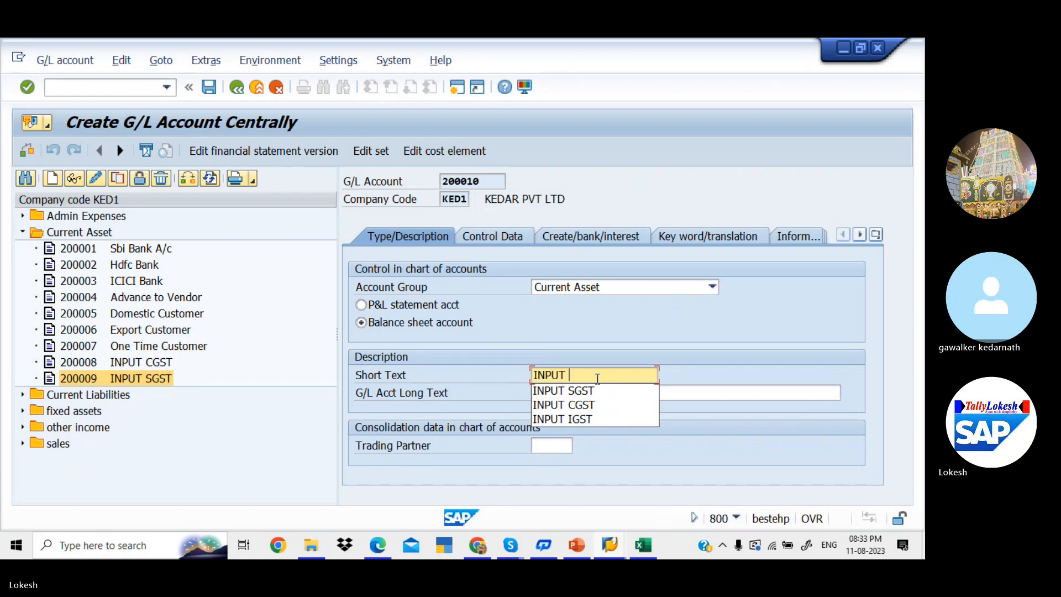
text(IGST)
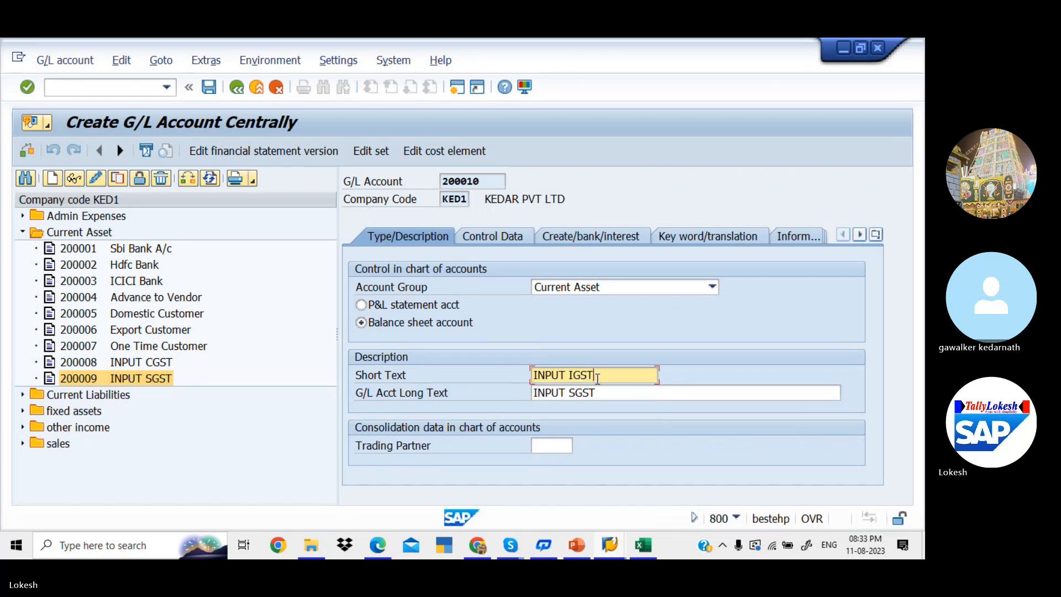
click(597, 391)
key(BackSpace)
key(BackSpace)
key(BackSpace)
key(BackSpace)
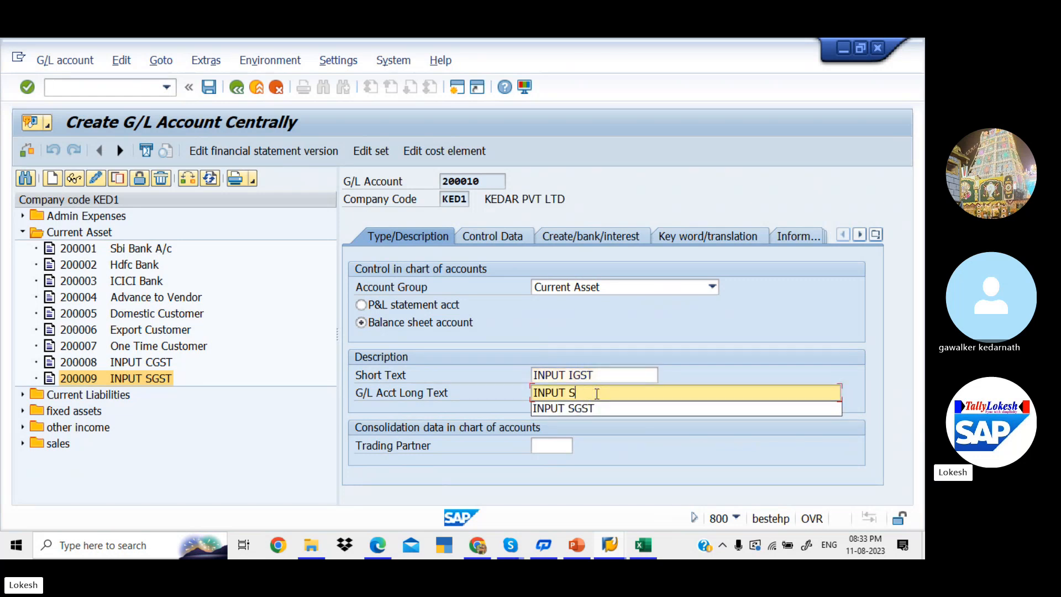
text(IGST)
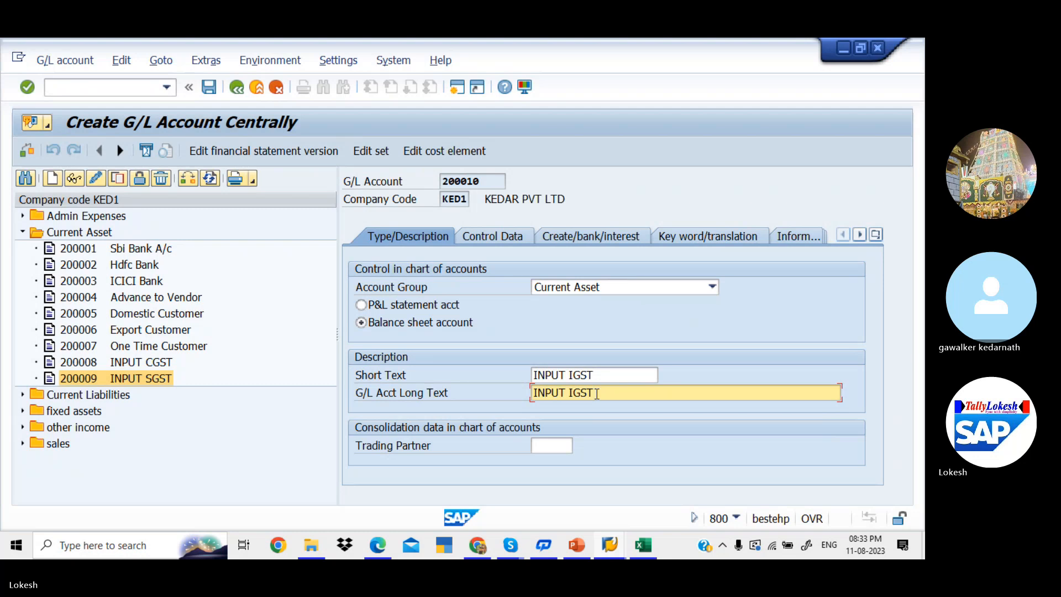
- Set the tax category in account 200010's control data to K2 (KED INPUT IGST)
click(518, 237)
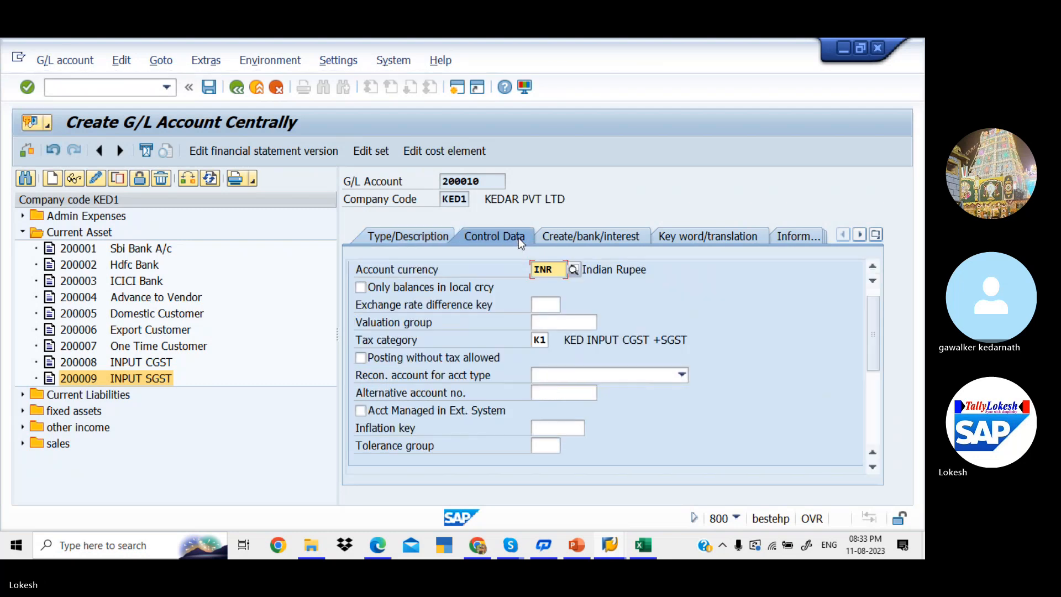
click(541, 340)
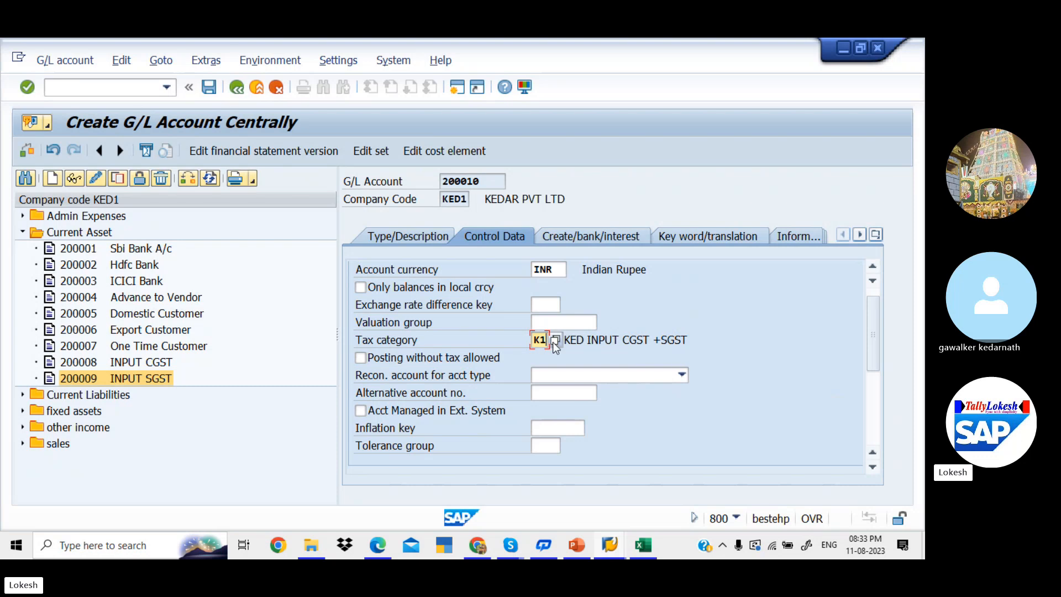
click(554, 340)
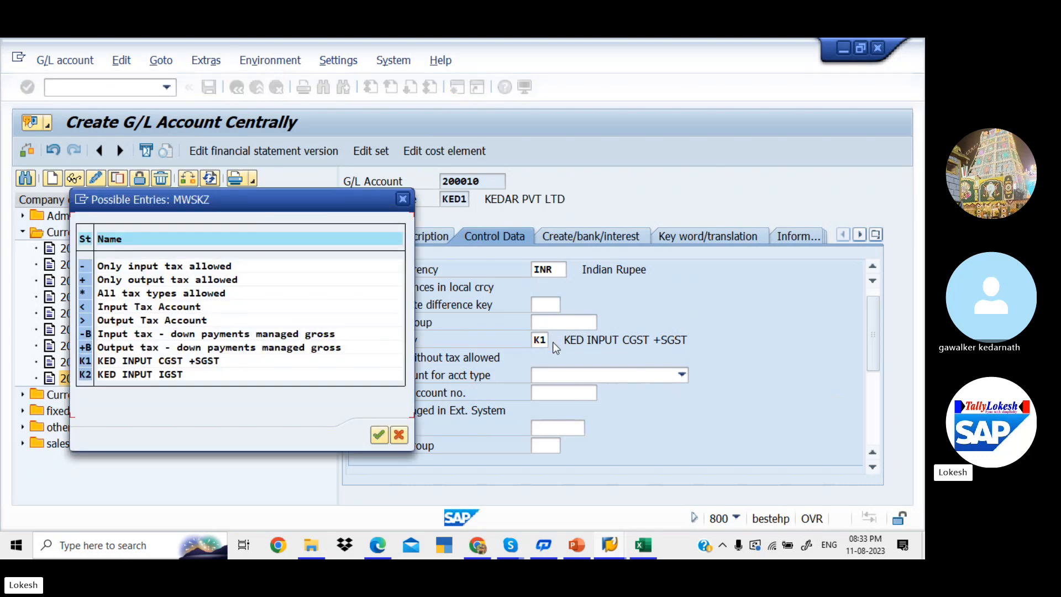
double_click(161, 376)
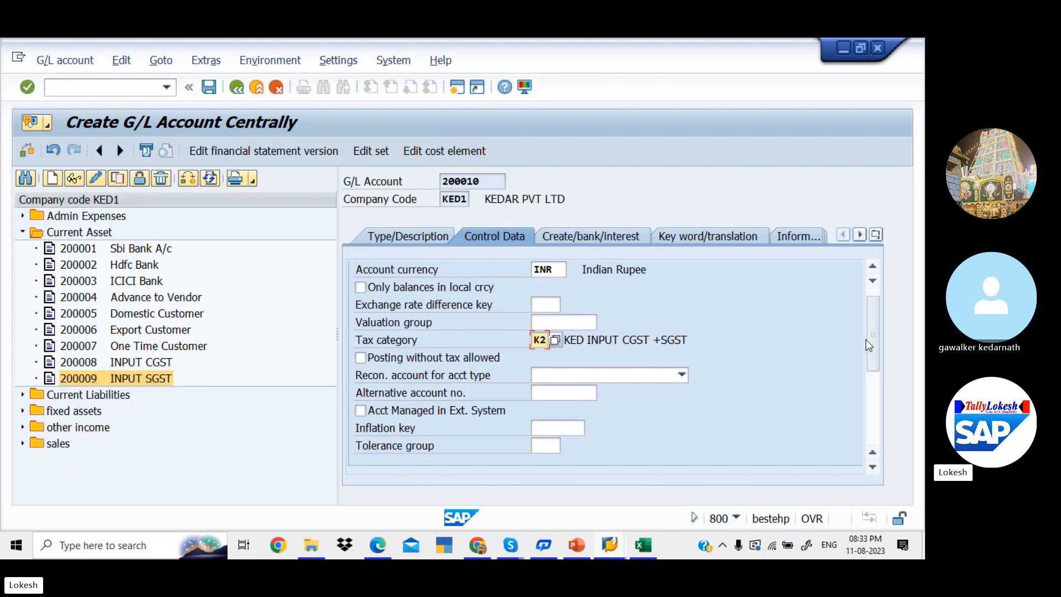
- Review account 200010's field status group and descriptions, and save the account despite the local currency warning
drag(878, 343, 856, 273)
click(605, 234)
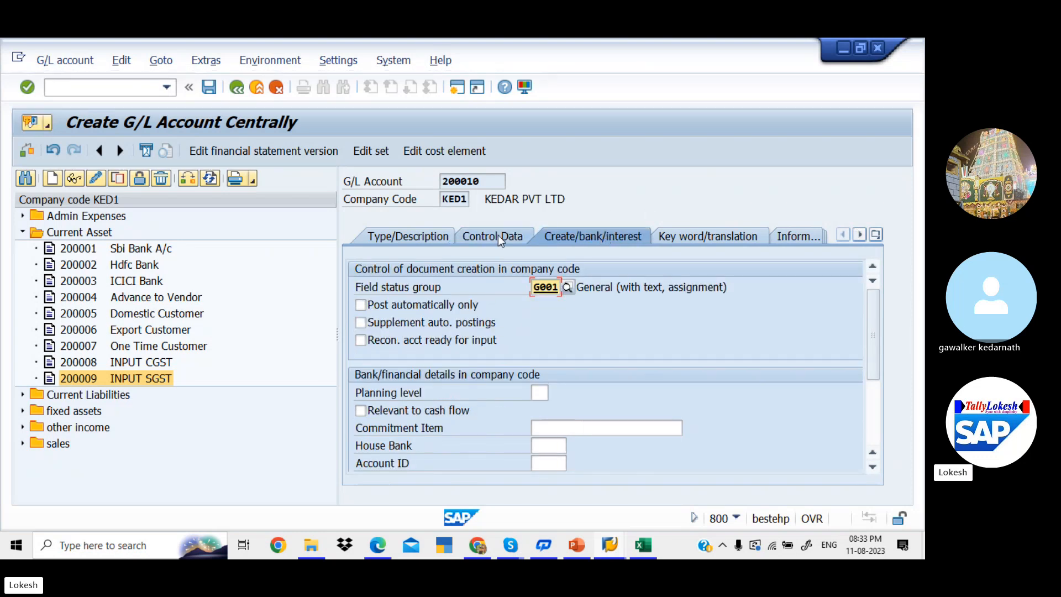
click(425, 233)
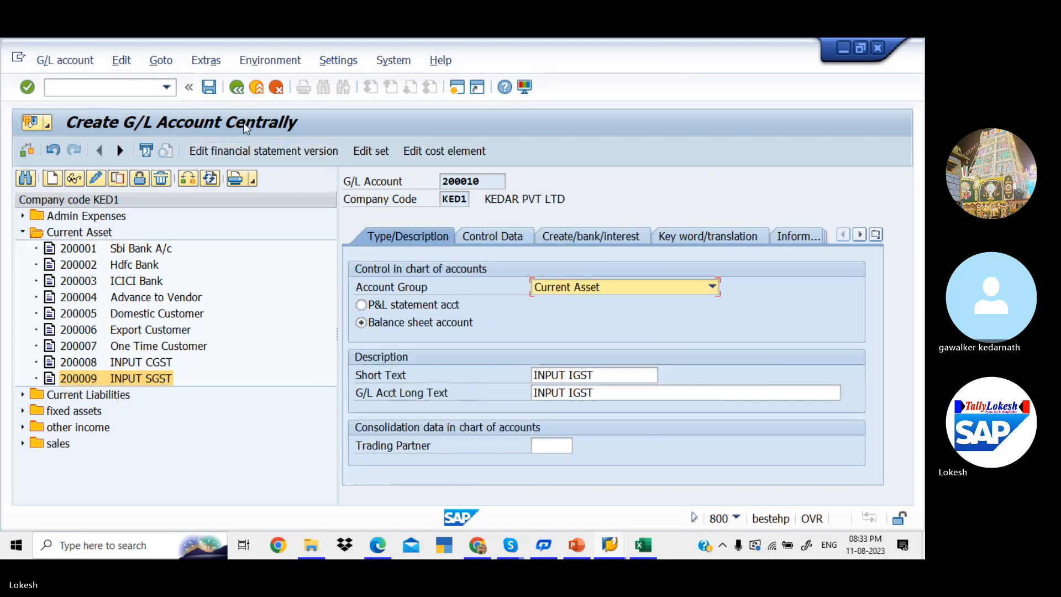
click(210, 88)
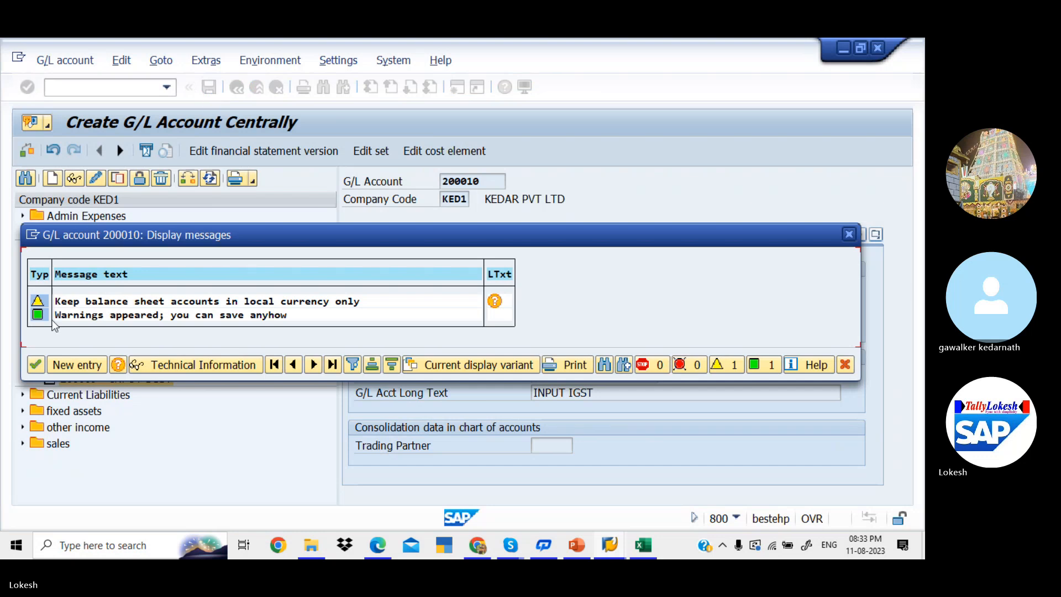
click(39, 363)
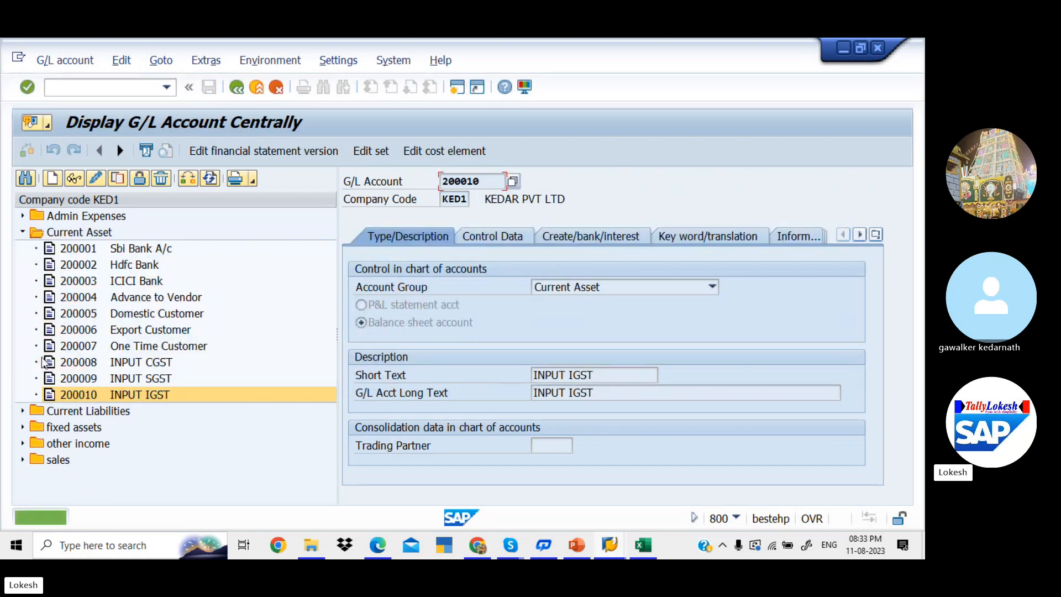
- Check the INPUT IGST and Purchase A/c settings in the GST configuration PDF, then return to SAP and collapse the Current Asset accounts
key(alt+Tab)
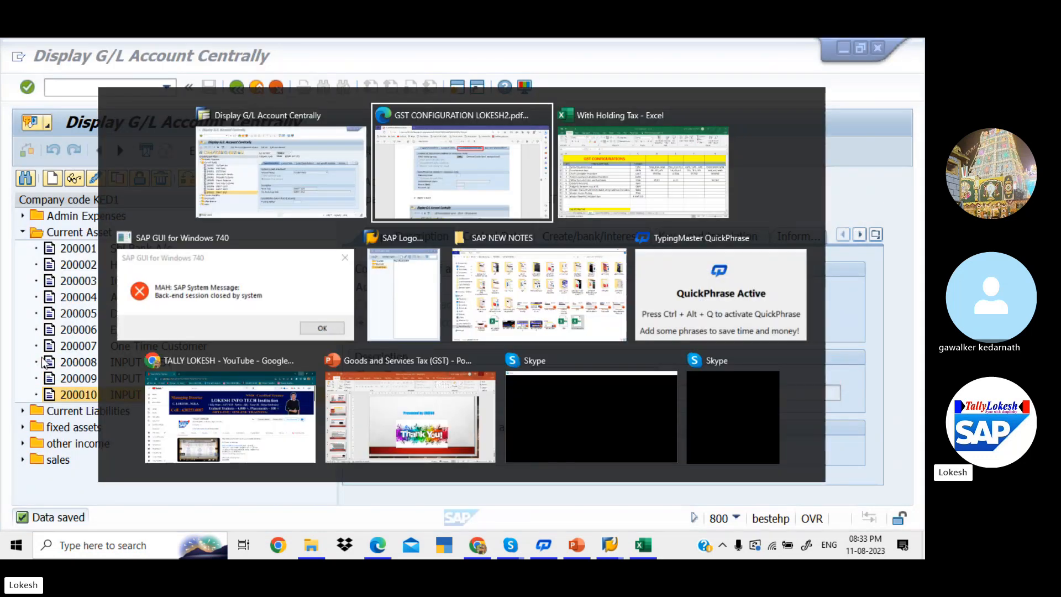
scroll(45, 363, down, 1)
scroll(42, 359, down, 6)
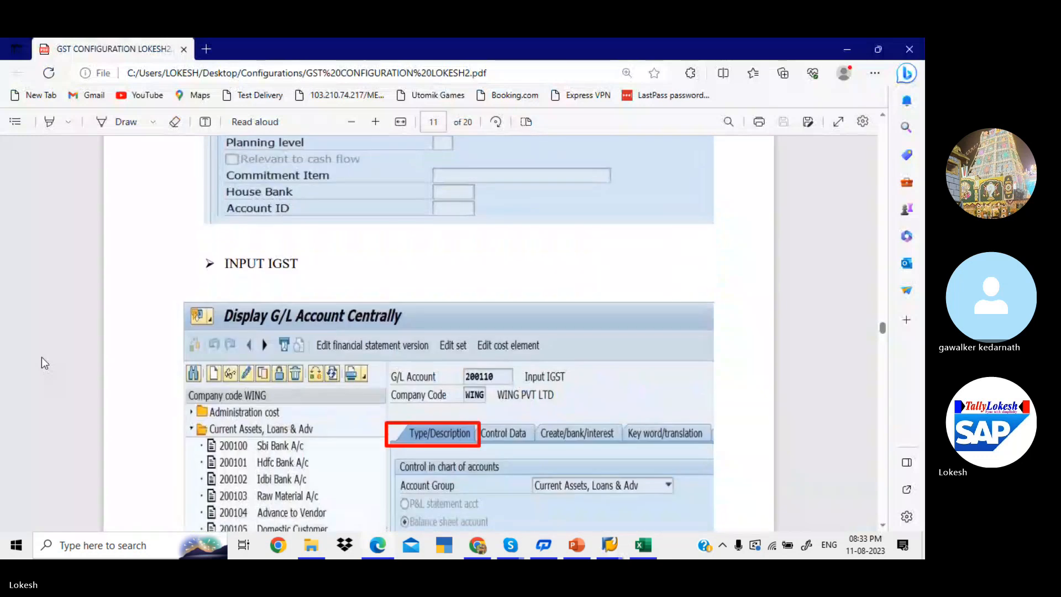
scroll(42, 362, down, 8)
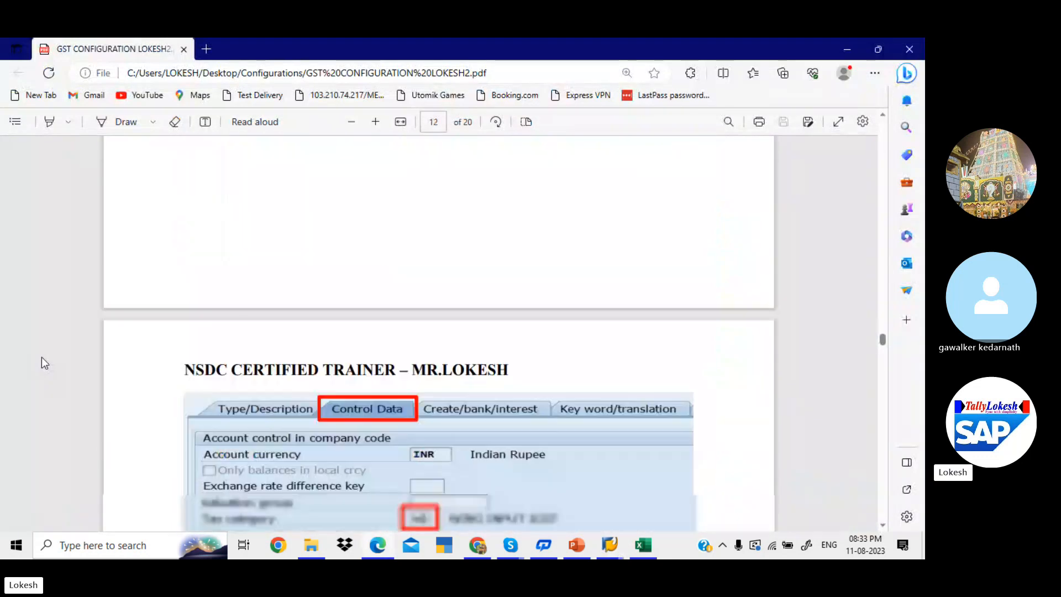
scroll(42, 358, down, 10)
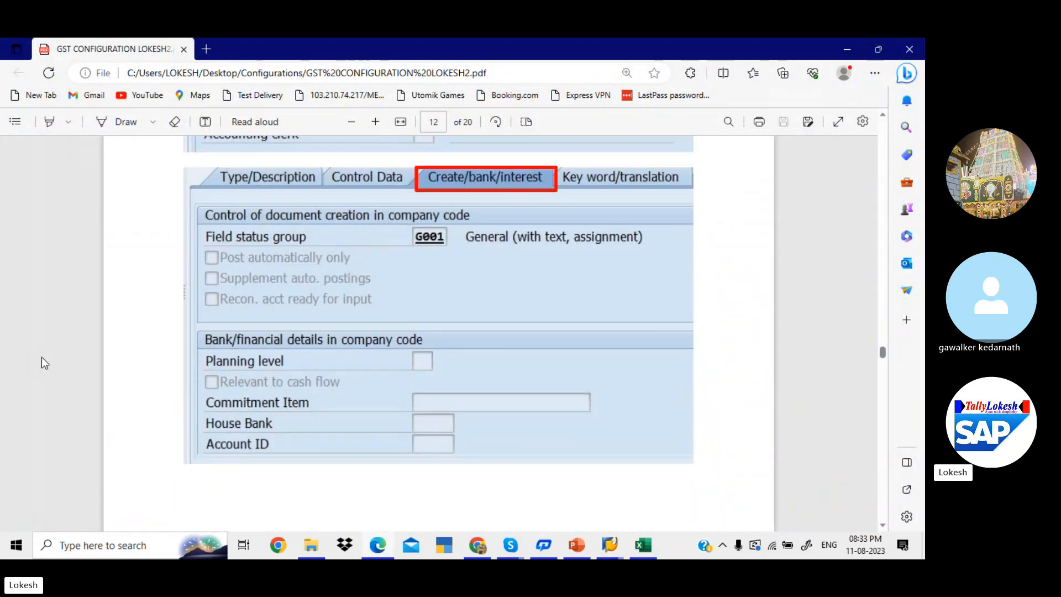
scroll(42, 363, down, 3)
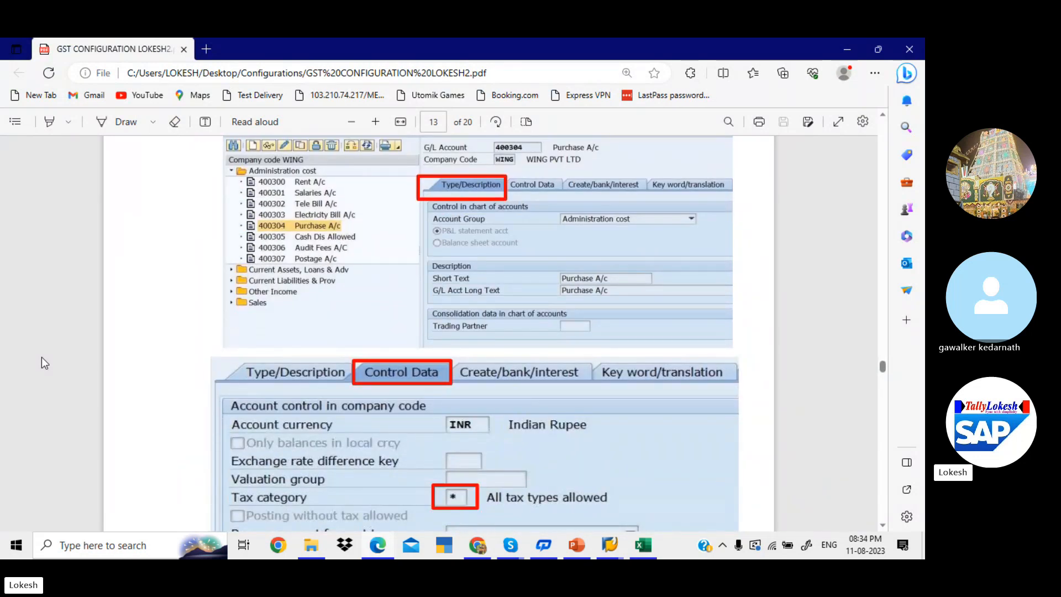
key(alt+Tab)
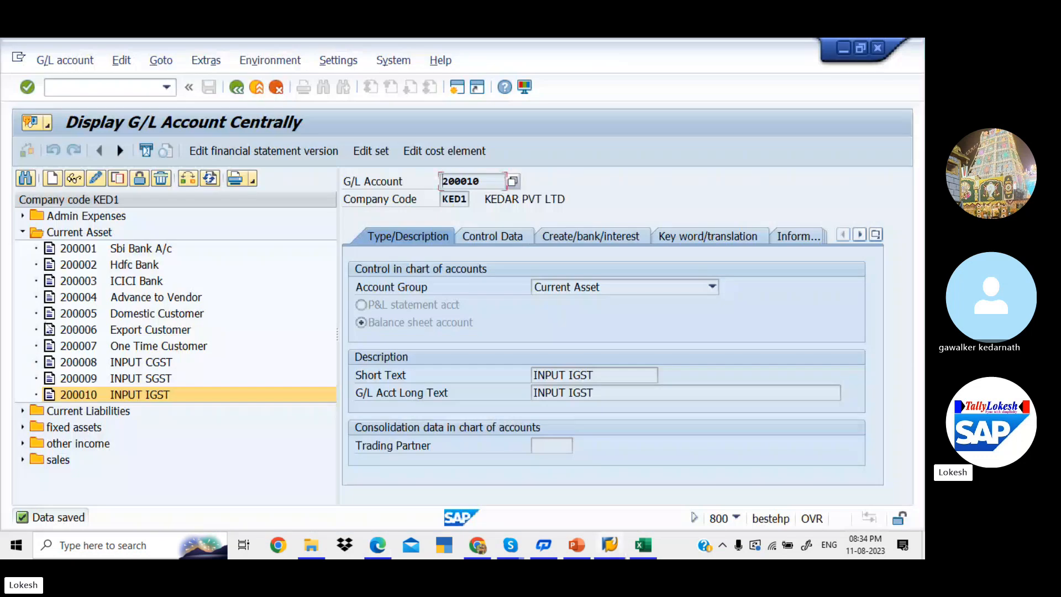
click(22, 232)
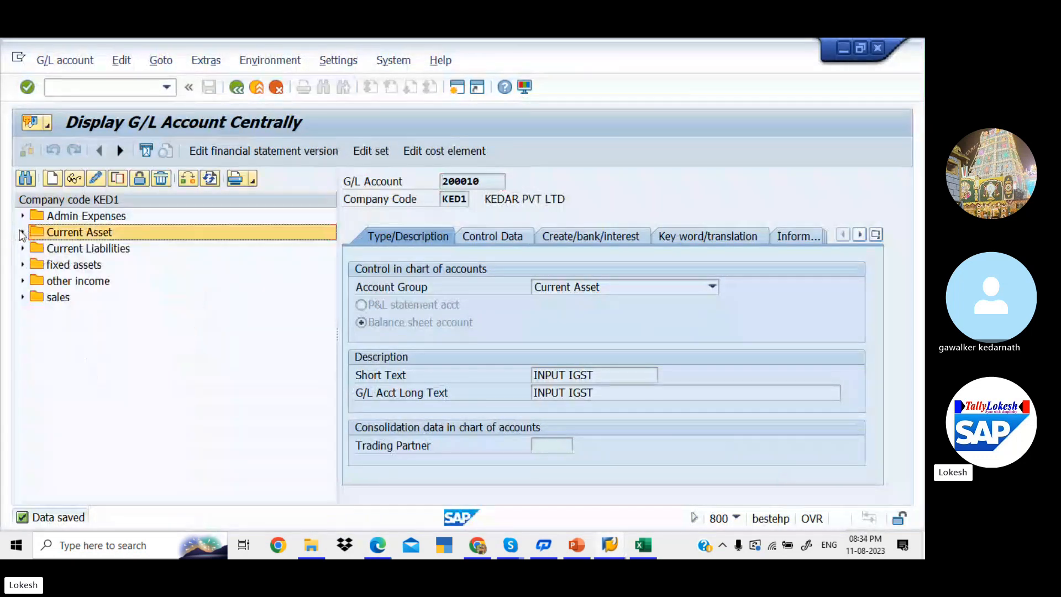
- Open the Purchase A/c account 400005 under Admin Expenses in change mode
click(22, 216)
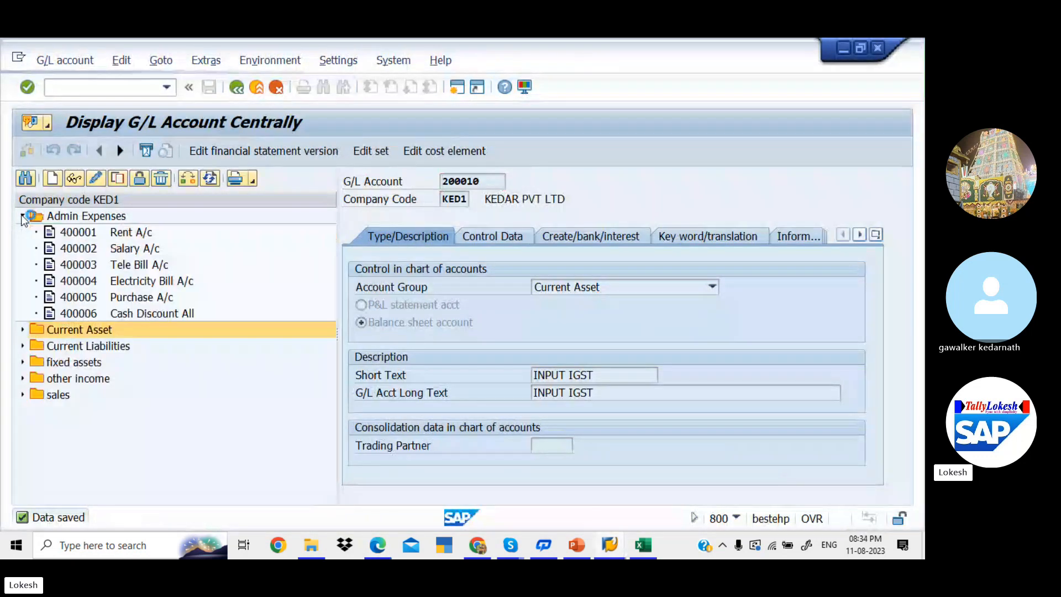
double_click(78, 298)
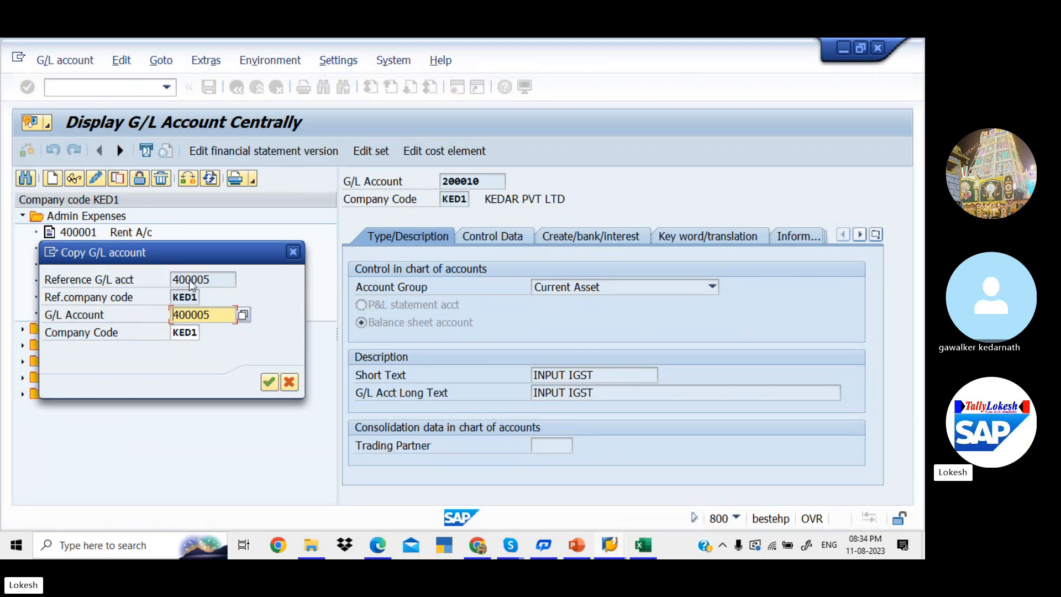
click(293, 252)
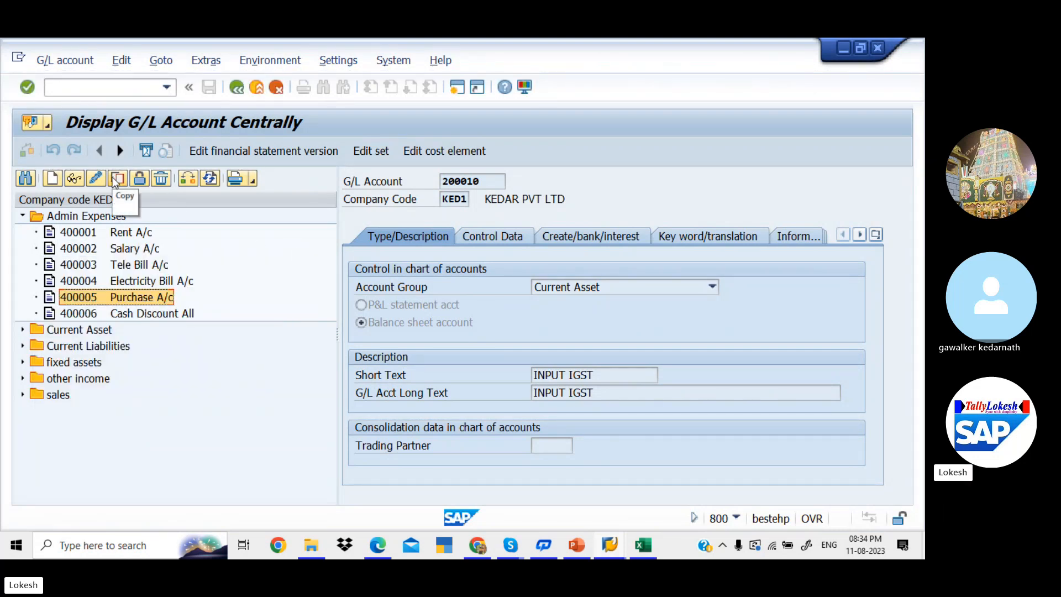
click(96, 178)
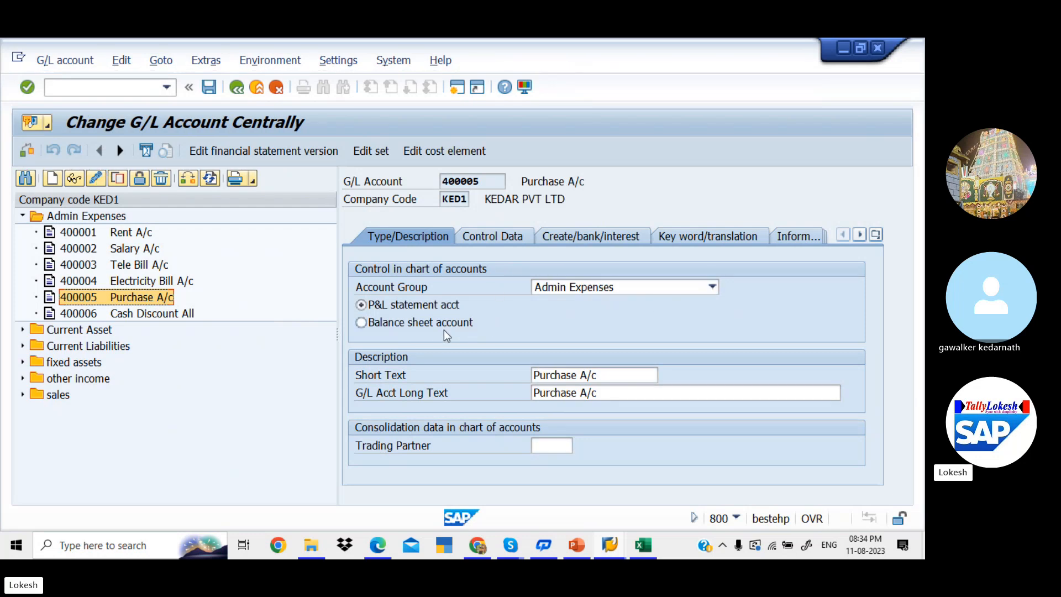
- Set the Purchase A/c tax category to * (all tax types allowed) and review the rest of its control data
click(491, 242)
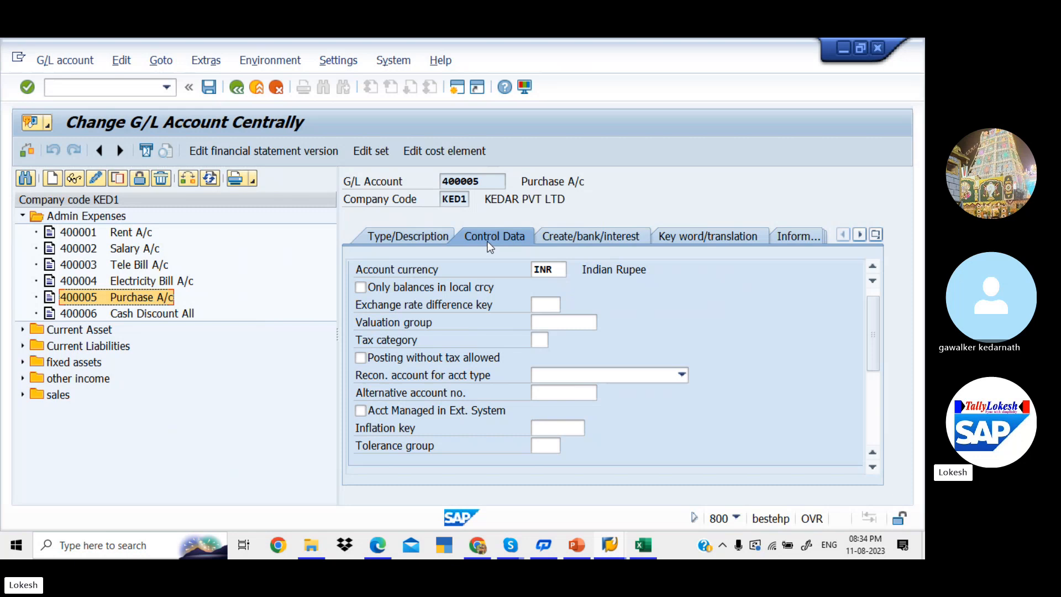
click(543, 340)
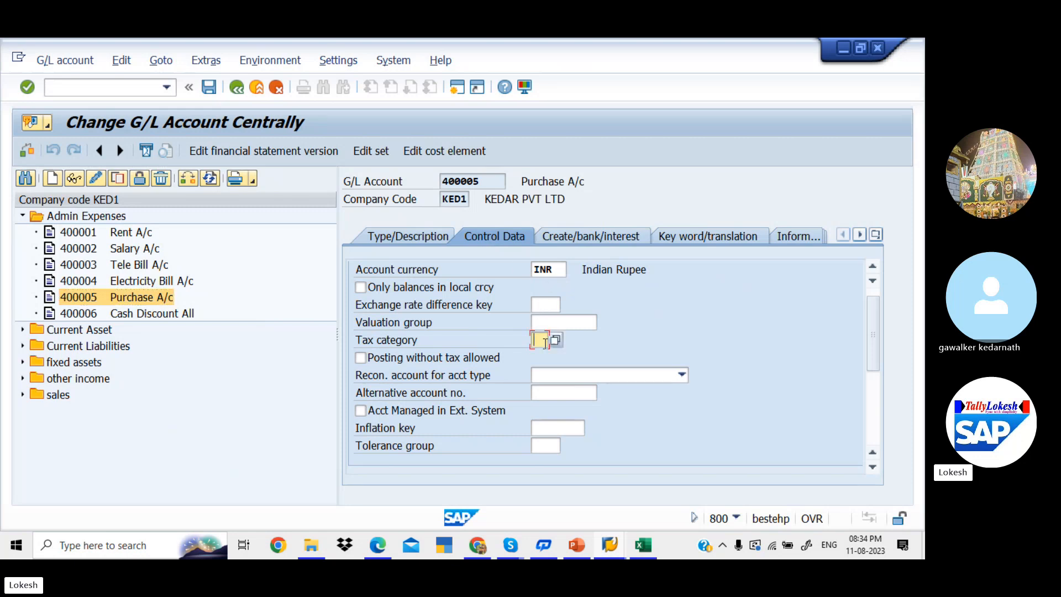
click(556, 341)
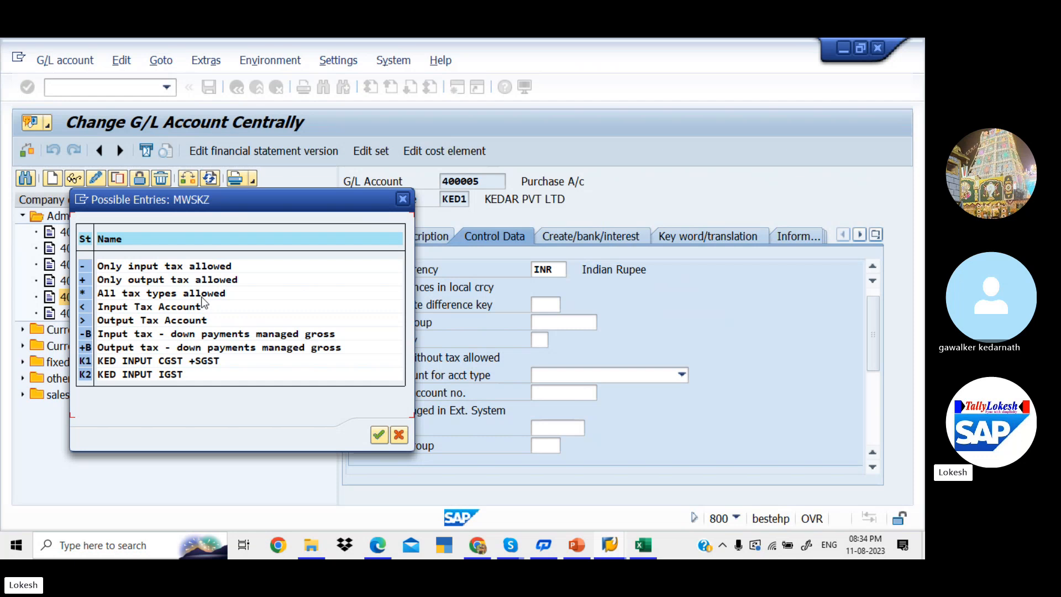
double_click(203, 298)
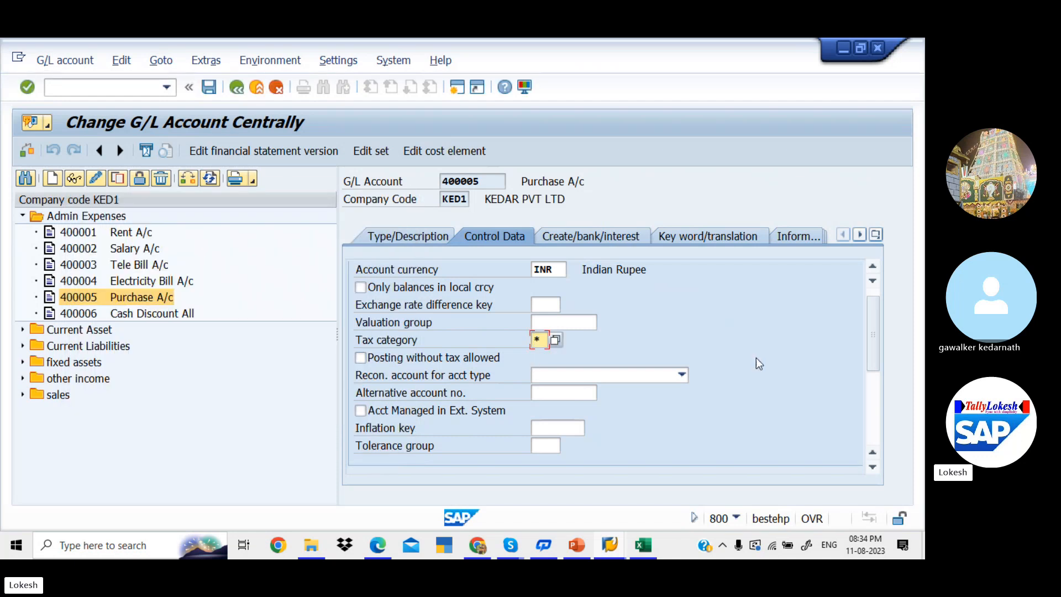
drag(874, 325, 890, 429)
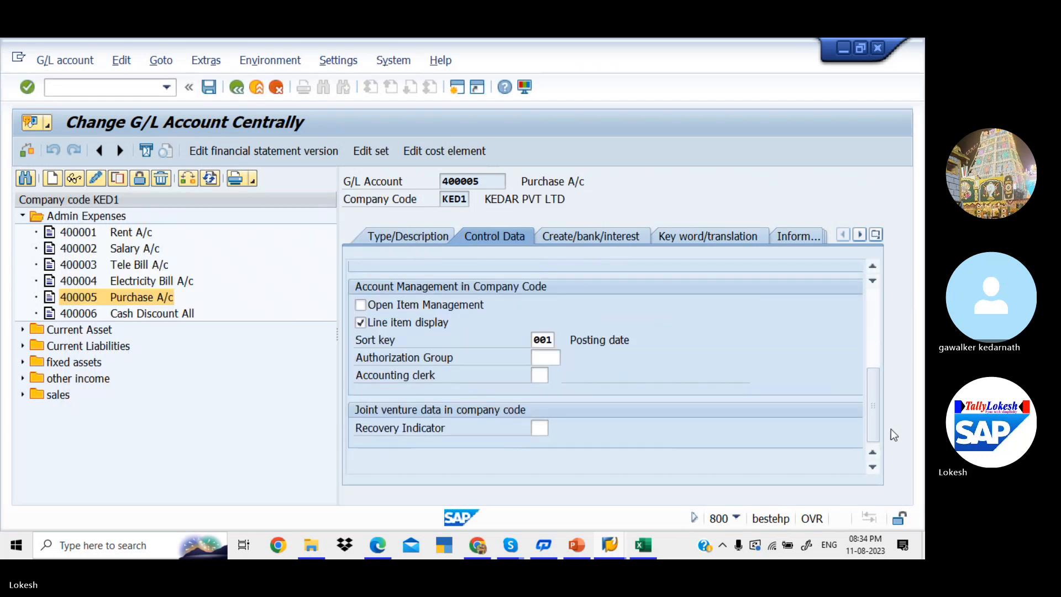
- Check the Purchase A/c control data and create/bank/interest settings in the GST configuration PDF, then return to SAP
key(alt+Tab)
key(Down)
key(Down)
key(Down)
key(Down)
key(Down)
key(Down)
key(Down)
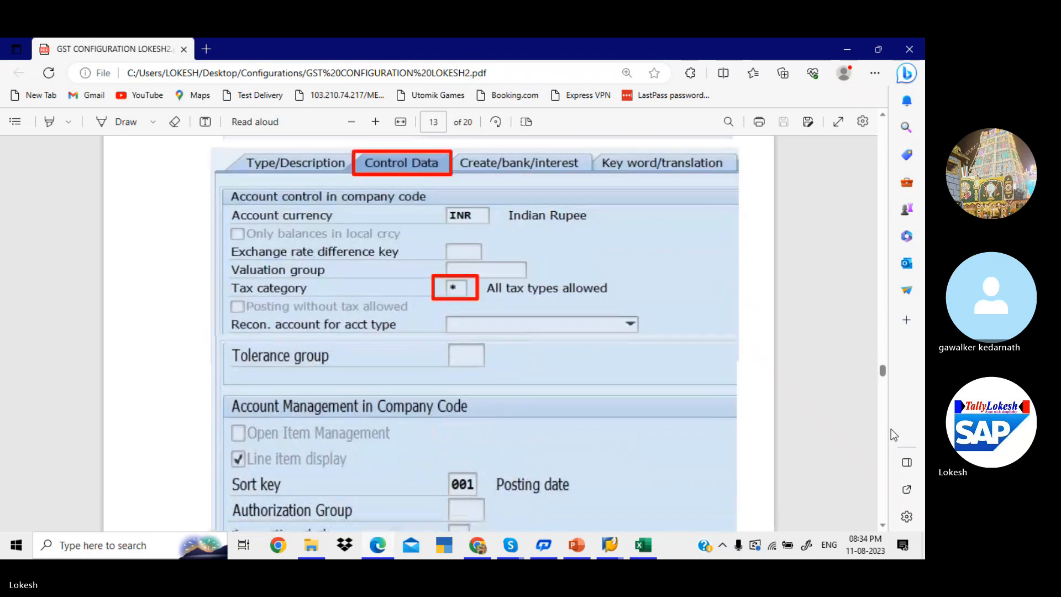
key(Down)
key(Down)
key(Down)
key(Down)
key(Down)
key(Down)
key(Down)
key(Down)
key(Down)
key(Down)
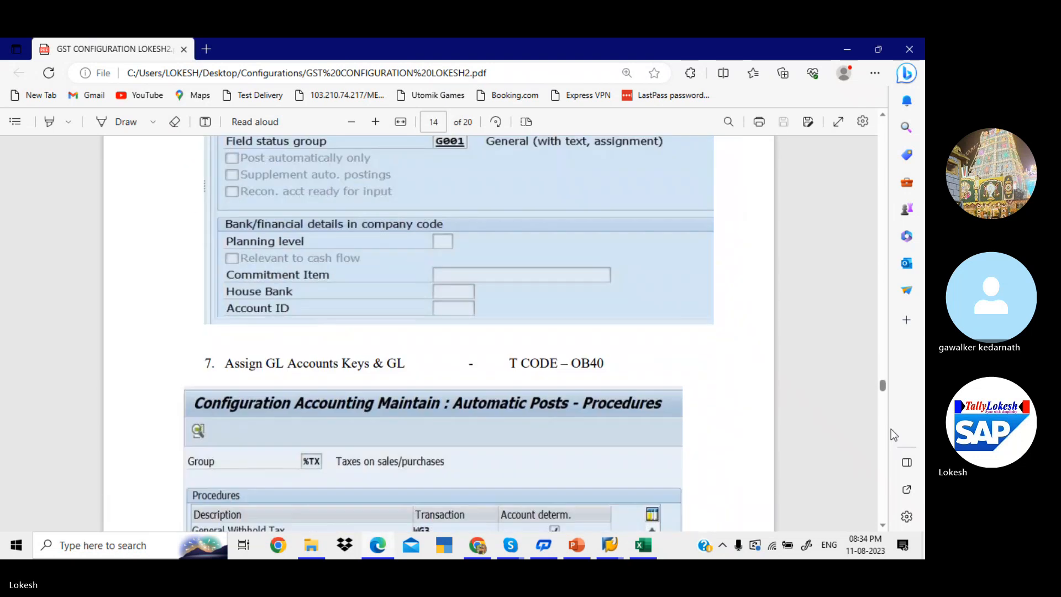
key(Up)
key(Up)
key(Up)
key(Up)
key(Up)
key(Up)
key(alt+Tab)
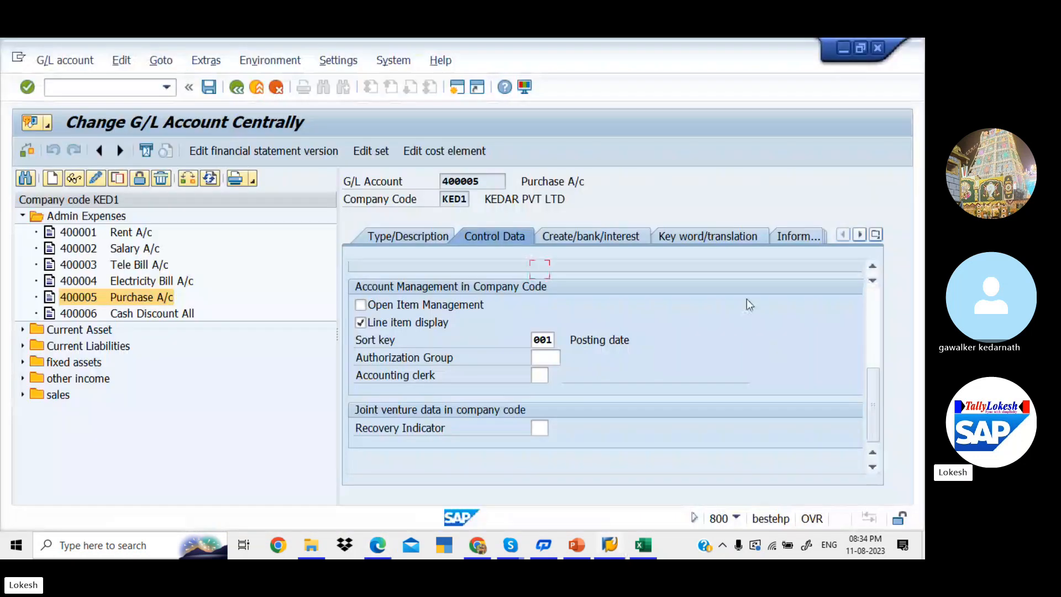
- Review account 400005's create/bank/interest data and save the account despite the sales tax code warning
click(620, 236)
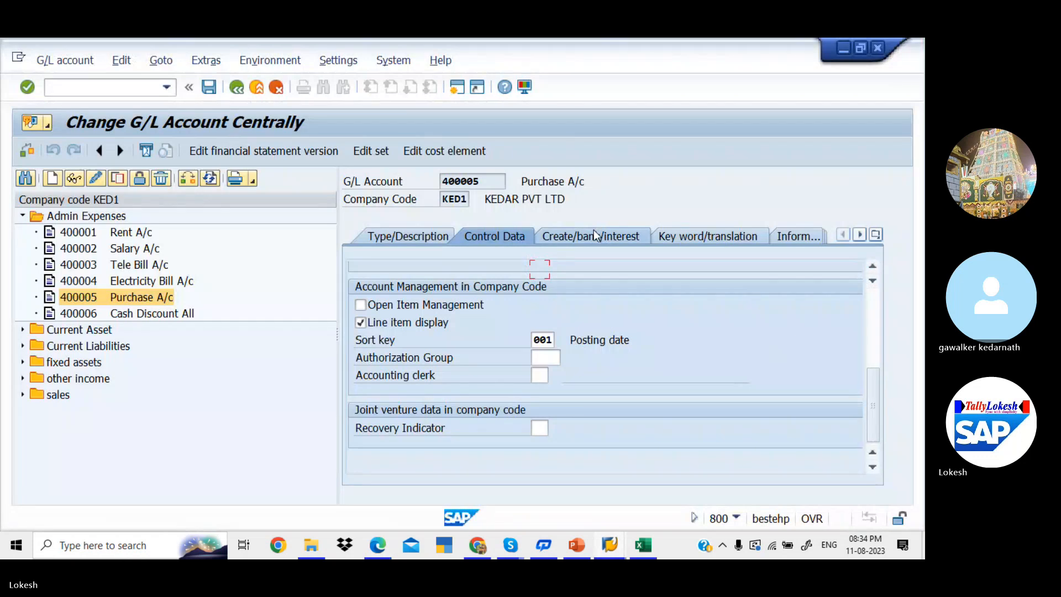
click(208, 87)
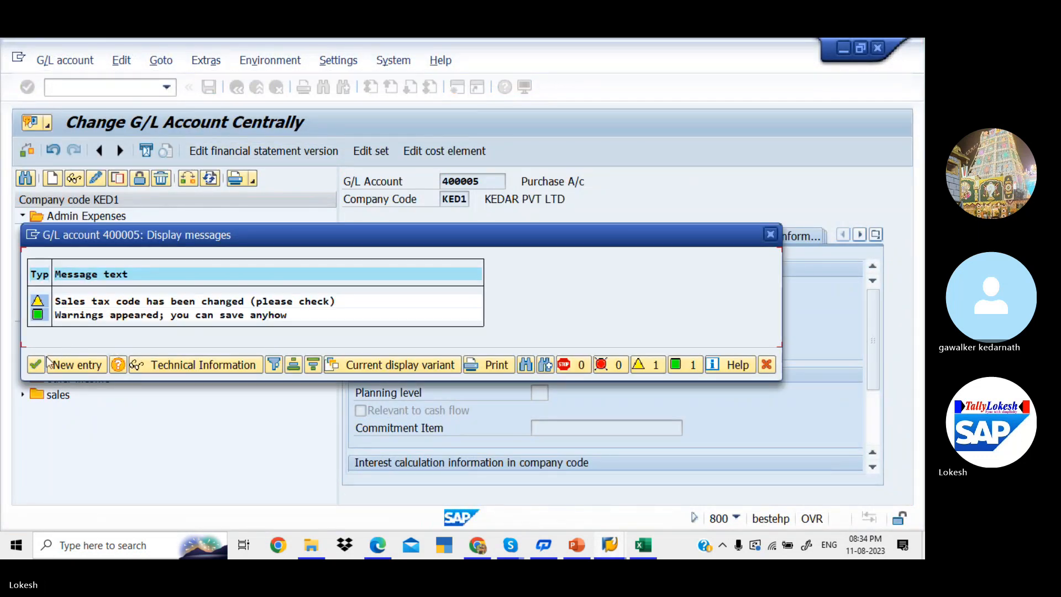
click(37, 365)
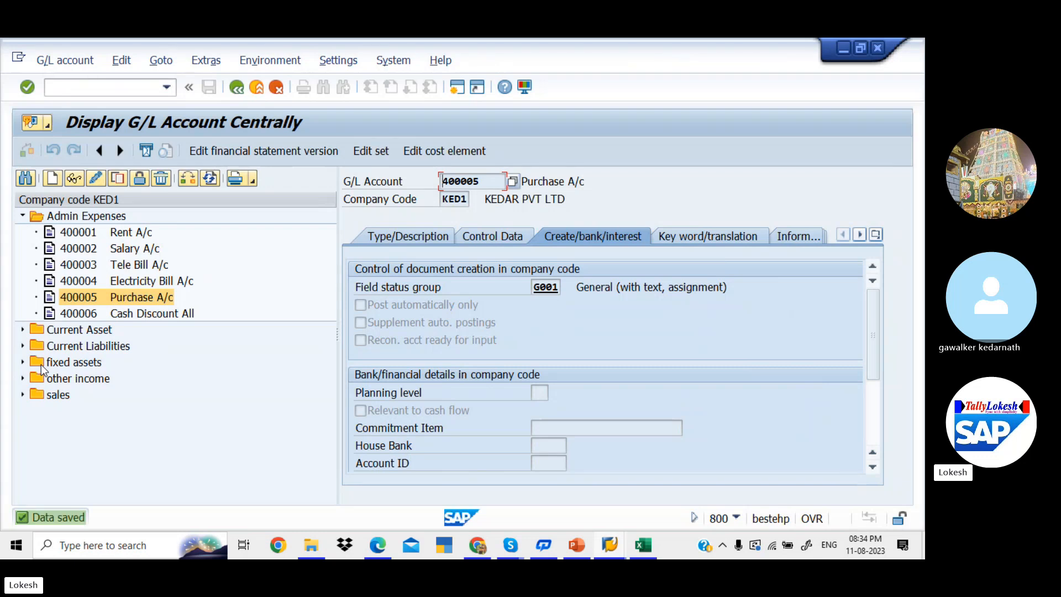
- Check the upcoming configuration step in the GST PDF and the Excel list, and start transaction OB40 in SAP
key(alt+Tab)
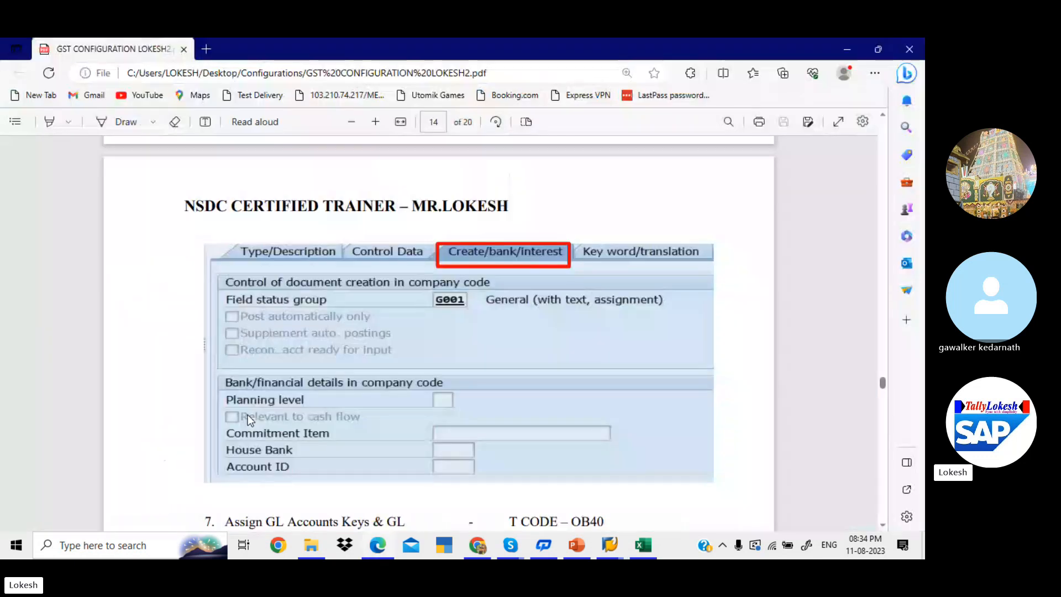
key(alt+Tab)
key(alt+Tab)
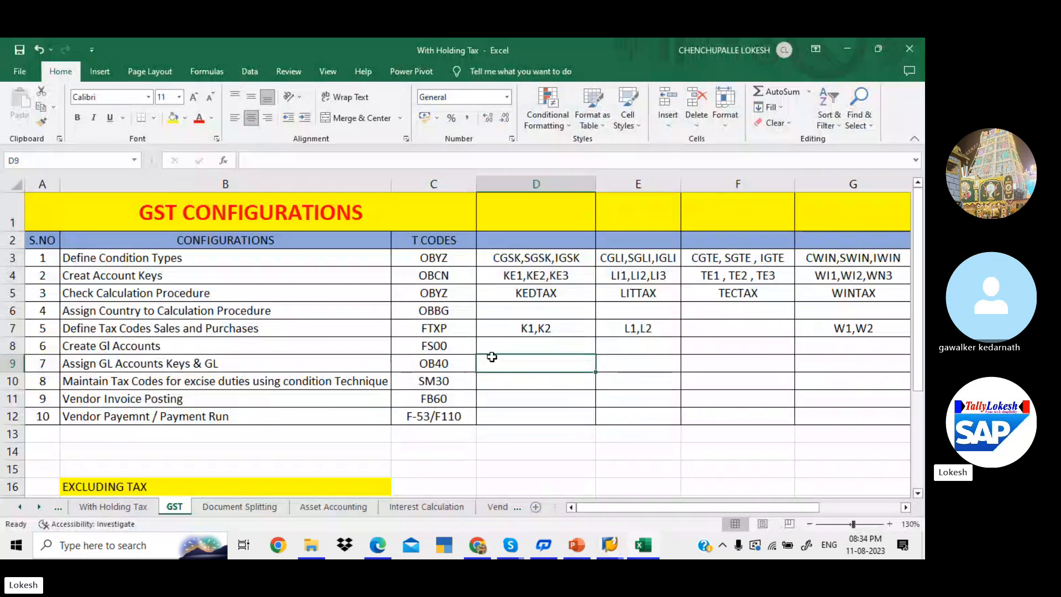
key(alt+Tab)
key(alt+Tab)
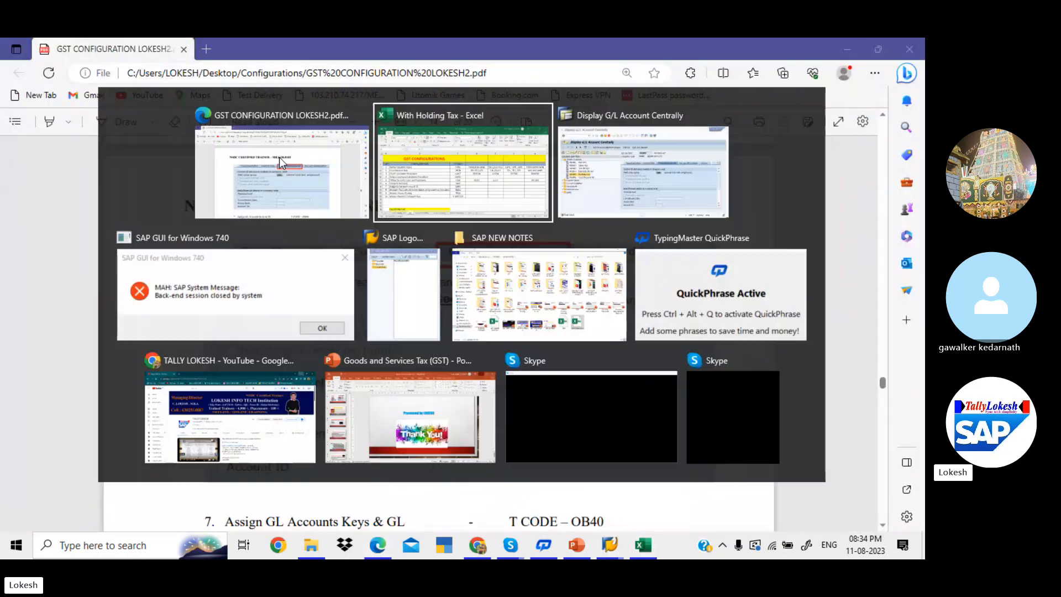
key(alt+Tab)
click(133, 87)
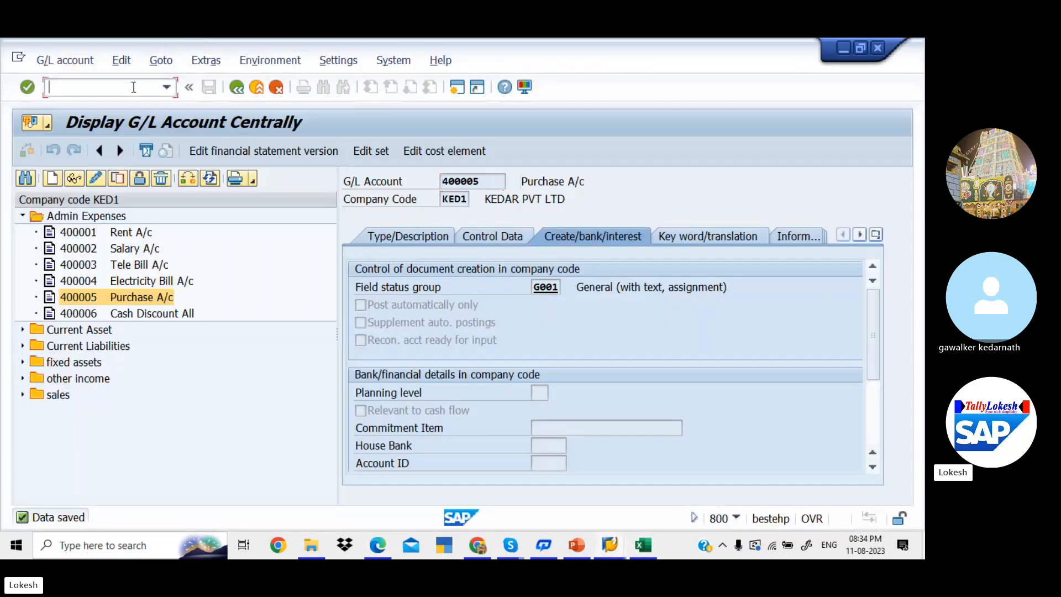
text(/NOB40)
key(Return)
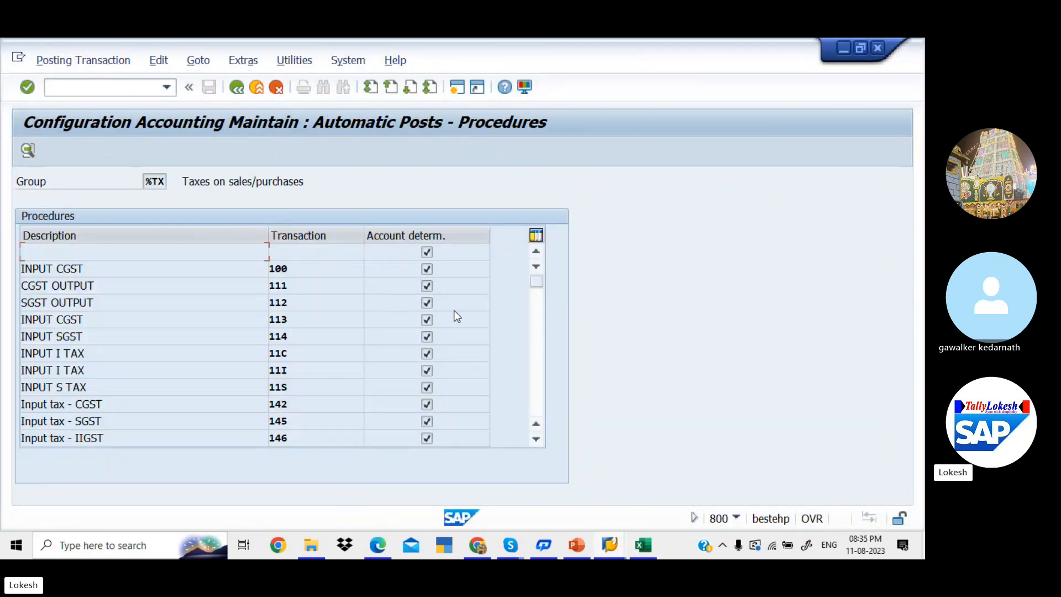
- Find transaction key KE1 (KED INPUT CGST) among the tax procedures and open its rules for chart of accounts KED1
click(533, 365)
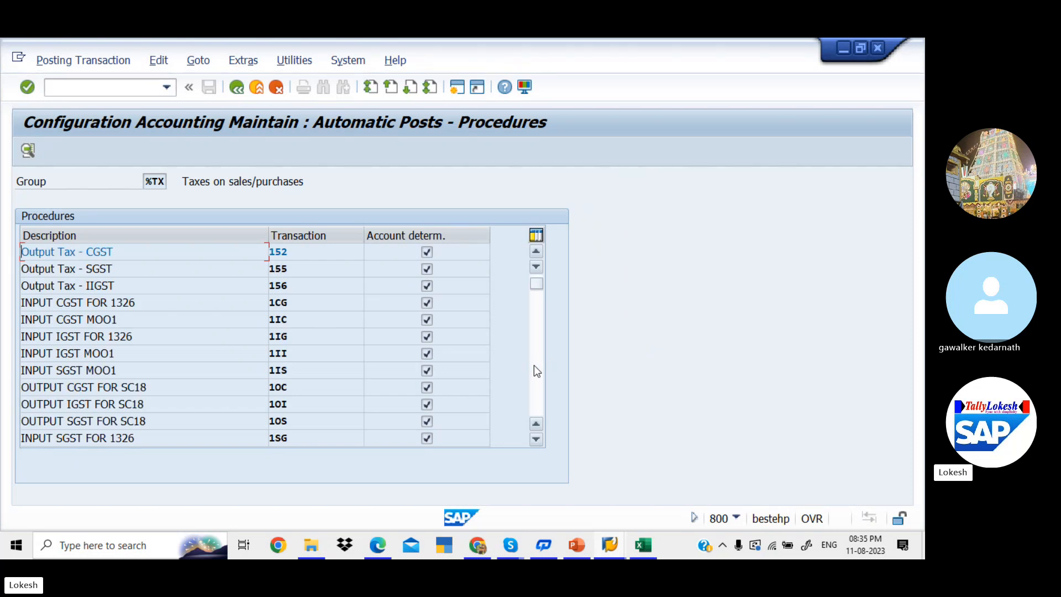
click(534, 365)
click(533, 370)
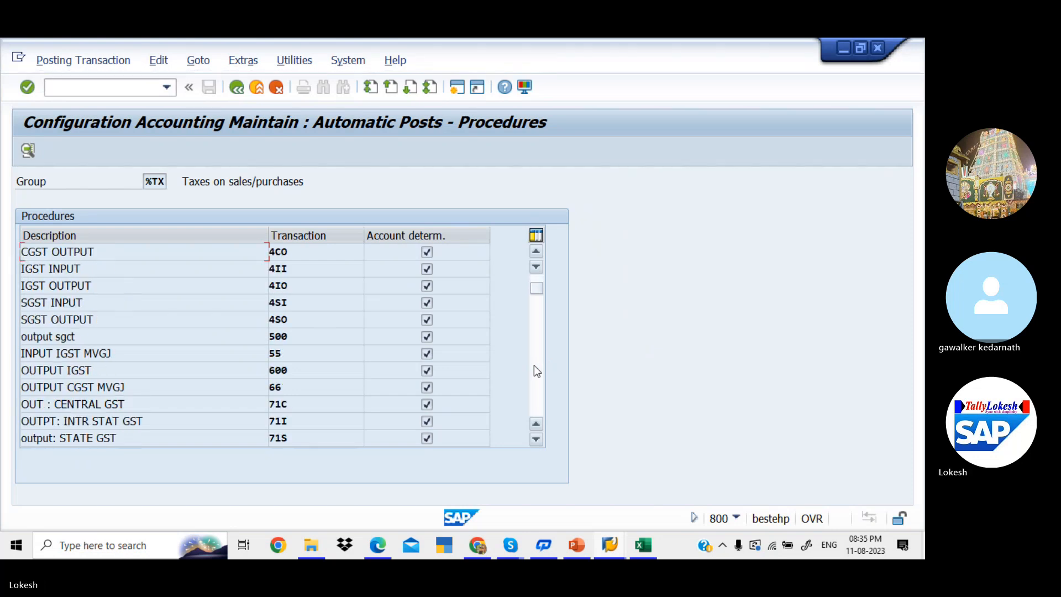
click(533, 366)
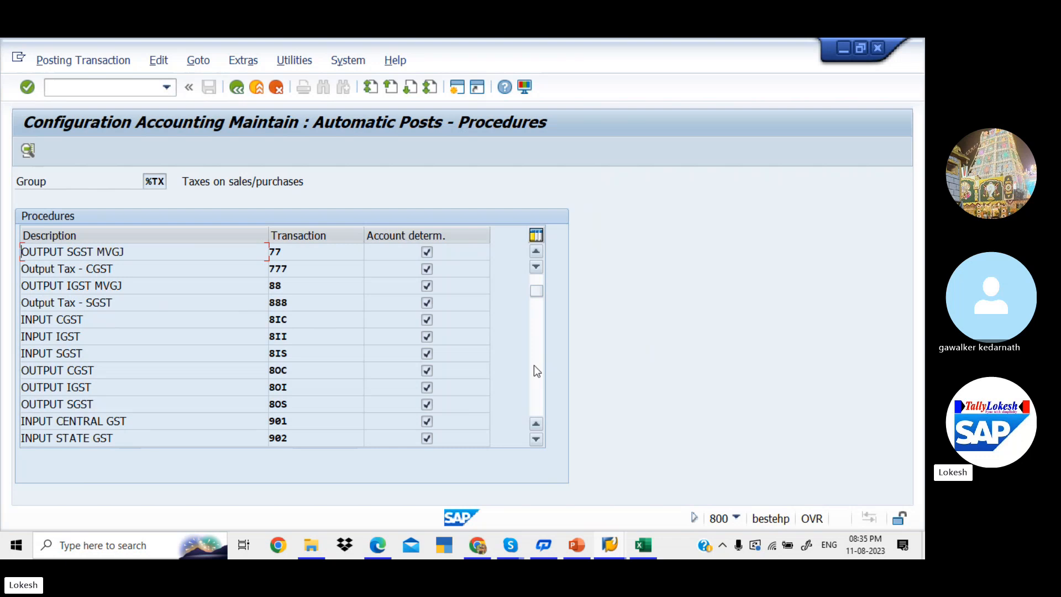
click(534, 365)
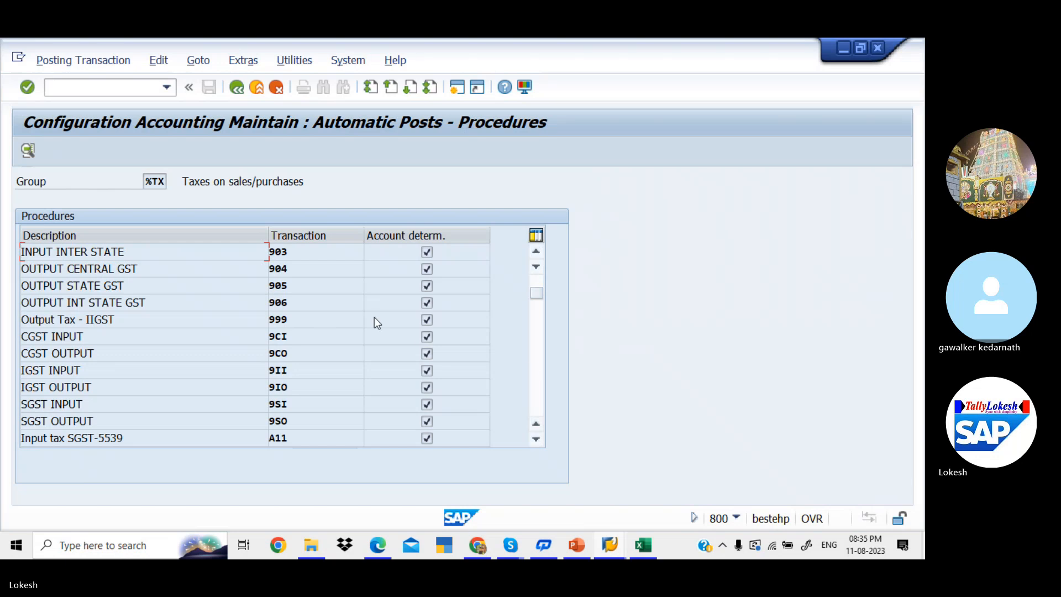
click(541, 356)
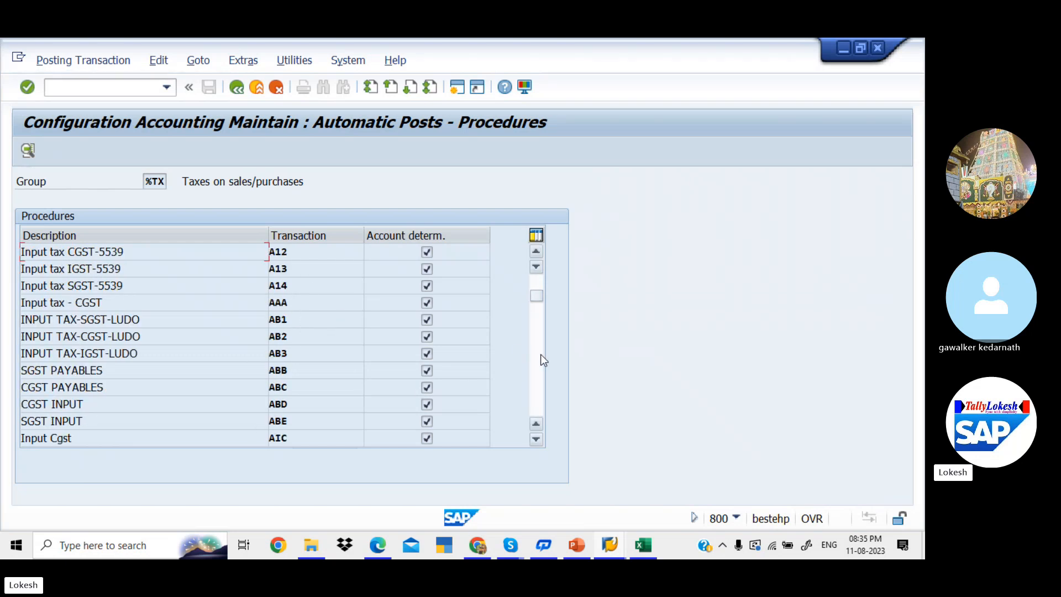
click(541, 356)
click(541, 356)
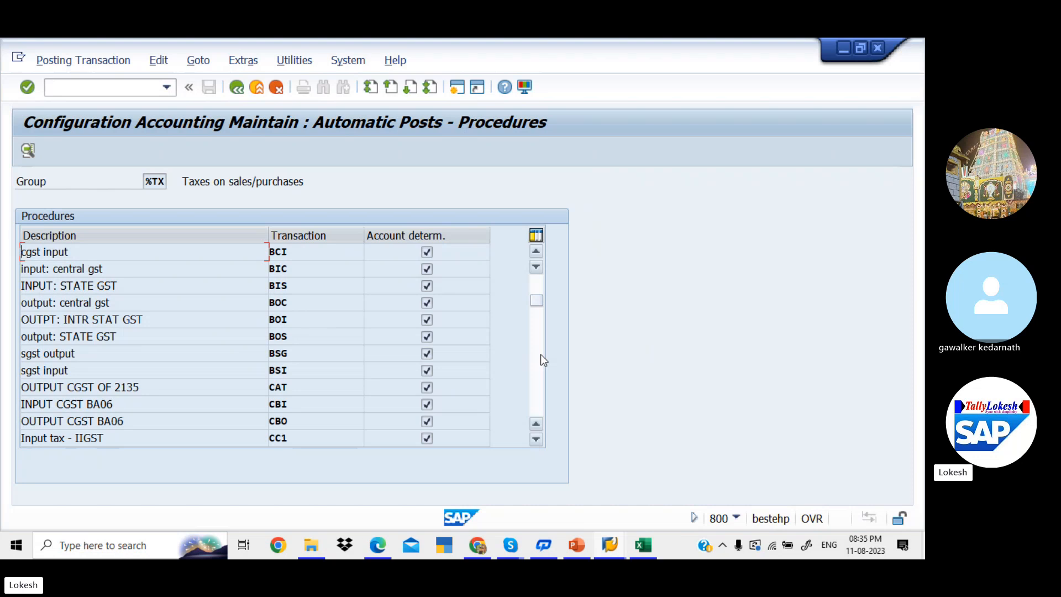
click(541, 356)
click(541, 356)
click(541, 355)
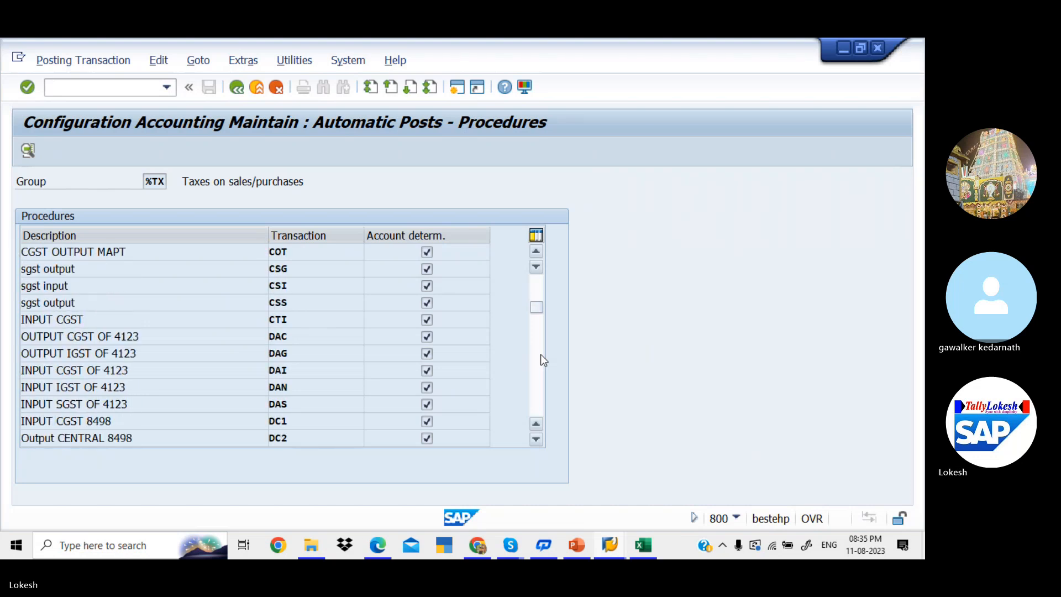
click(541, 355)
click(541, 356)
click(541, 356)
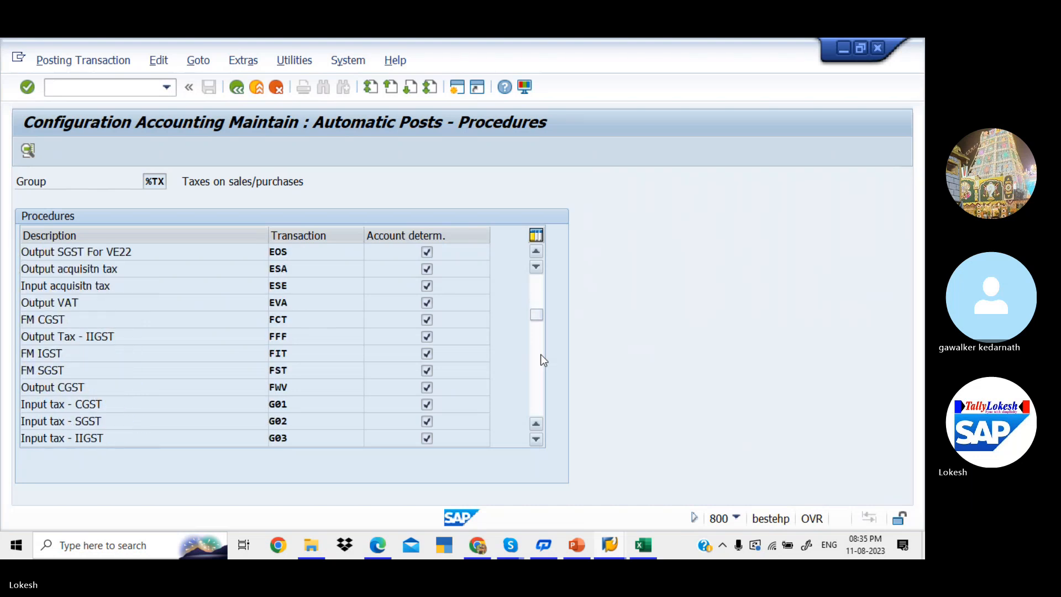
click(541, 355)
click(541, 356)
click(541, 356)
click(541, 356)
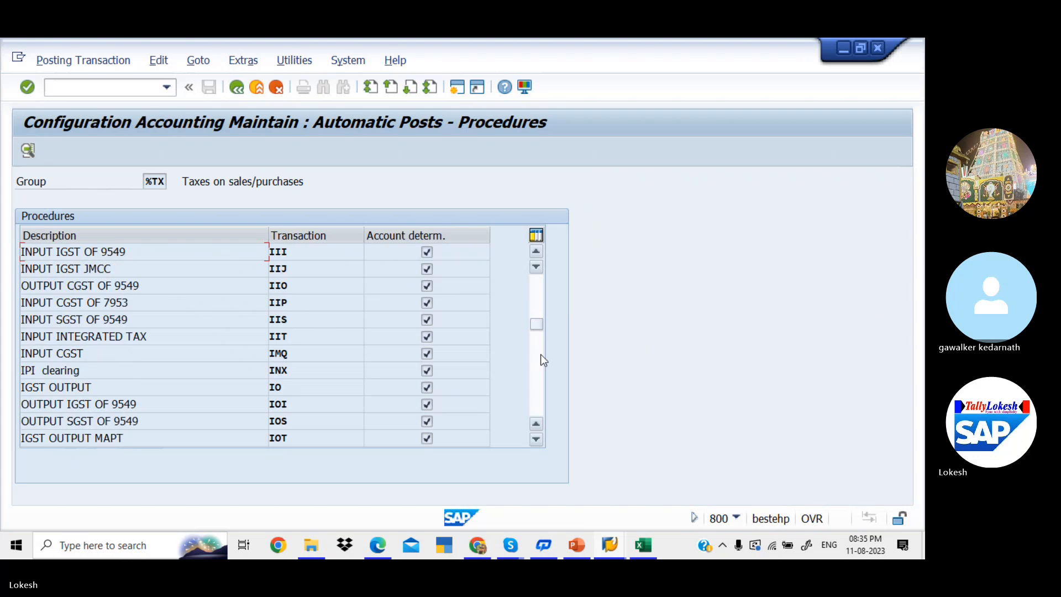
click(541, 356)
click(541, 355)
click(541, 356)
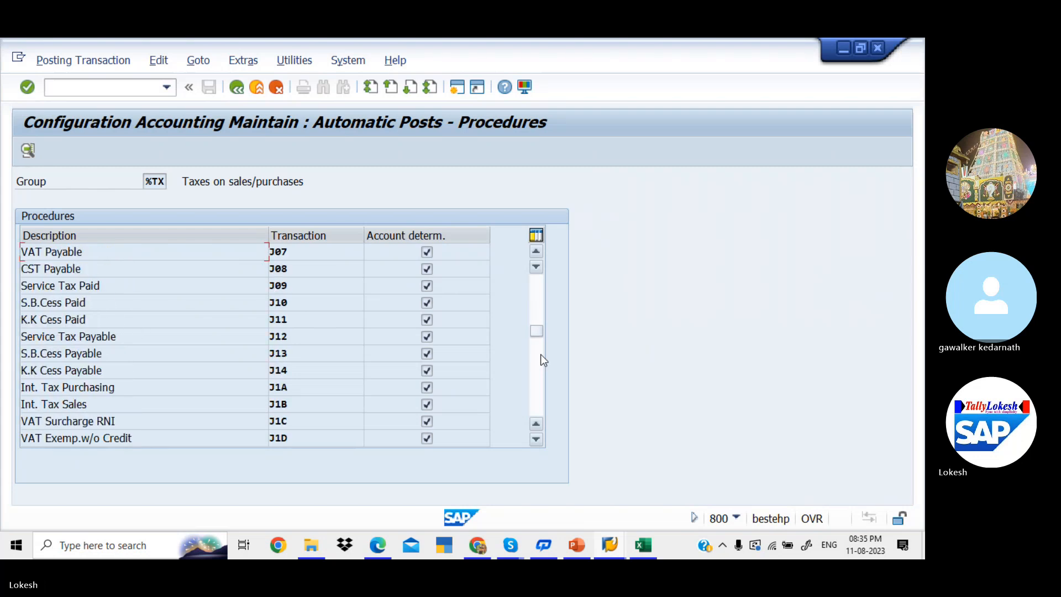
click(541, 356)
click(541, 356)
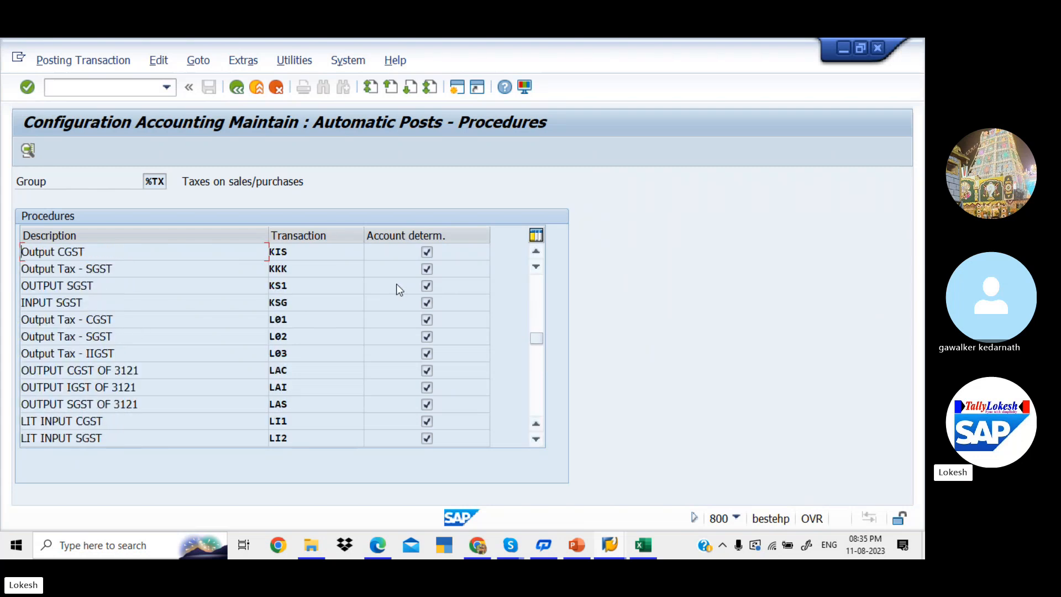
click(536, 305)
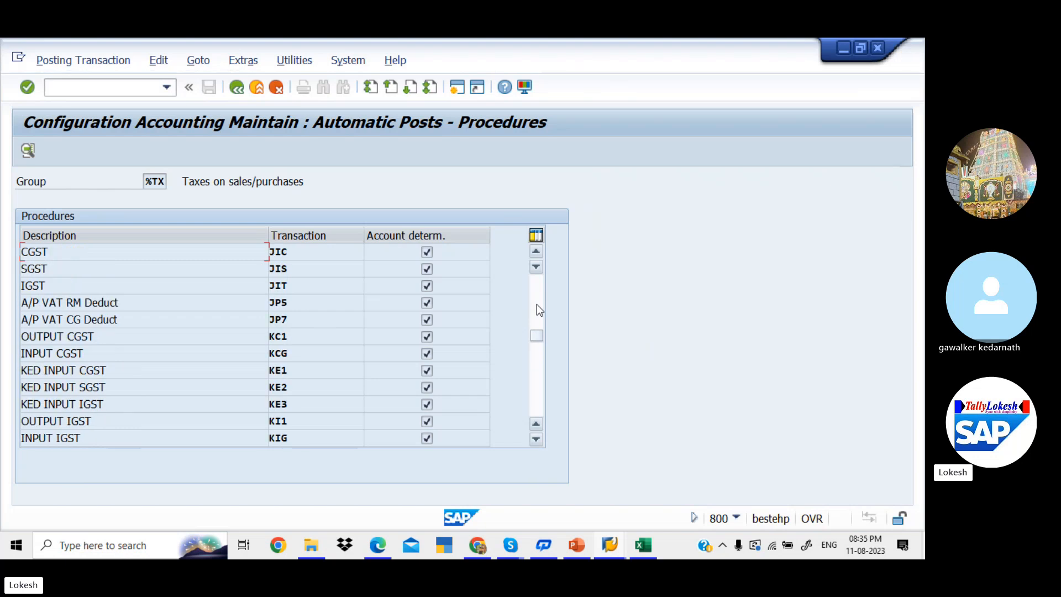
double_click(307, 369)
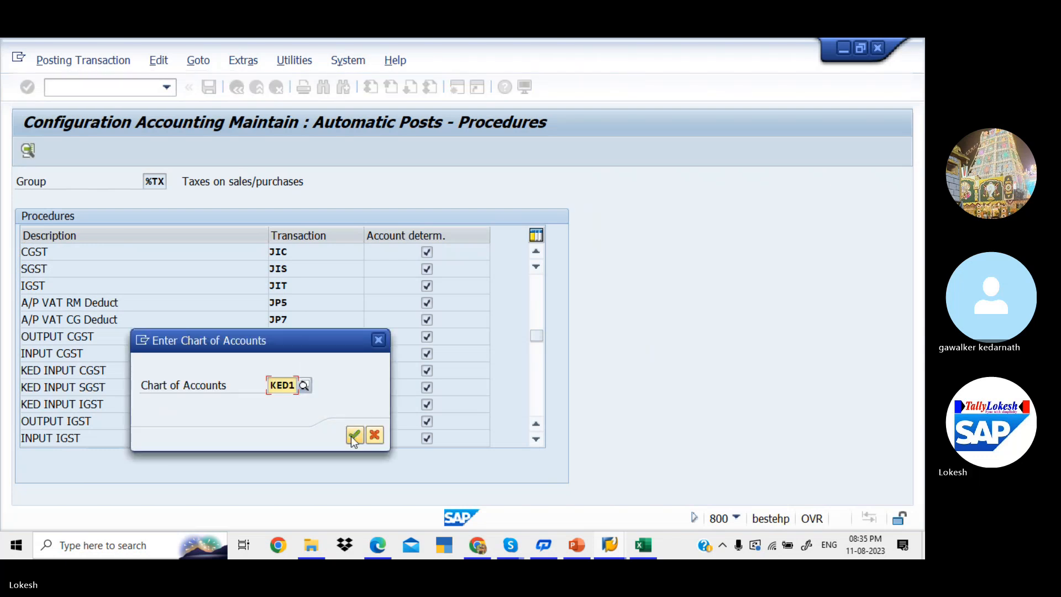
click(354, 435)
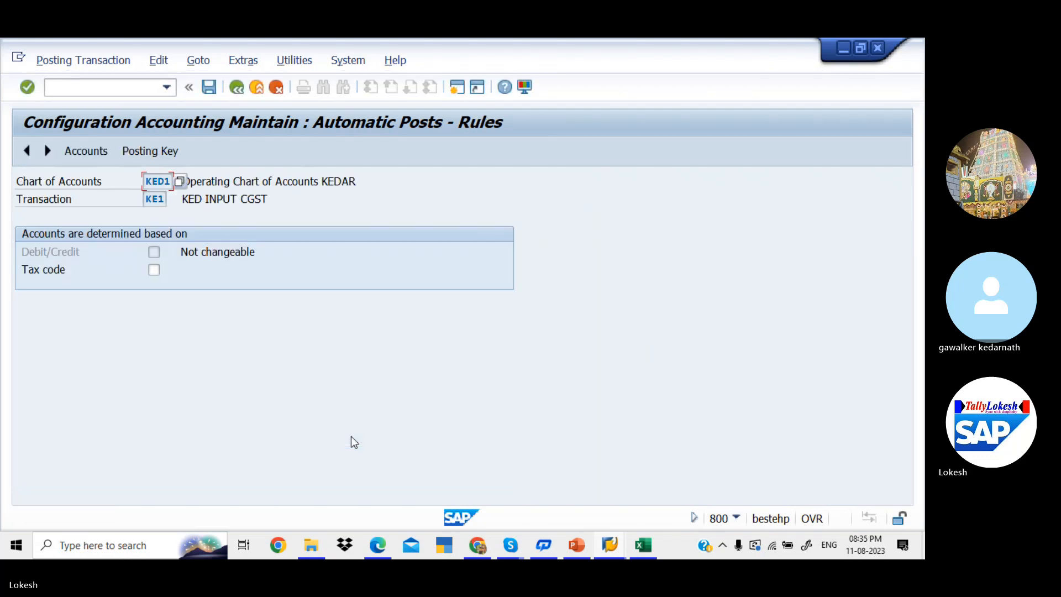
- Check the posting keys step for the input CGST transaction key in the GST configuration PDF, then return to SAP
key(alt+Tab)
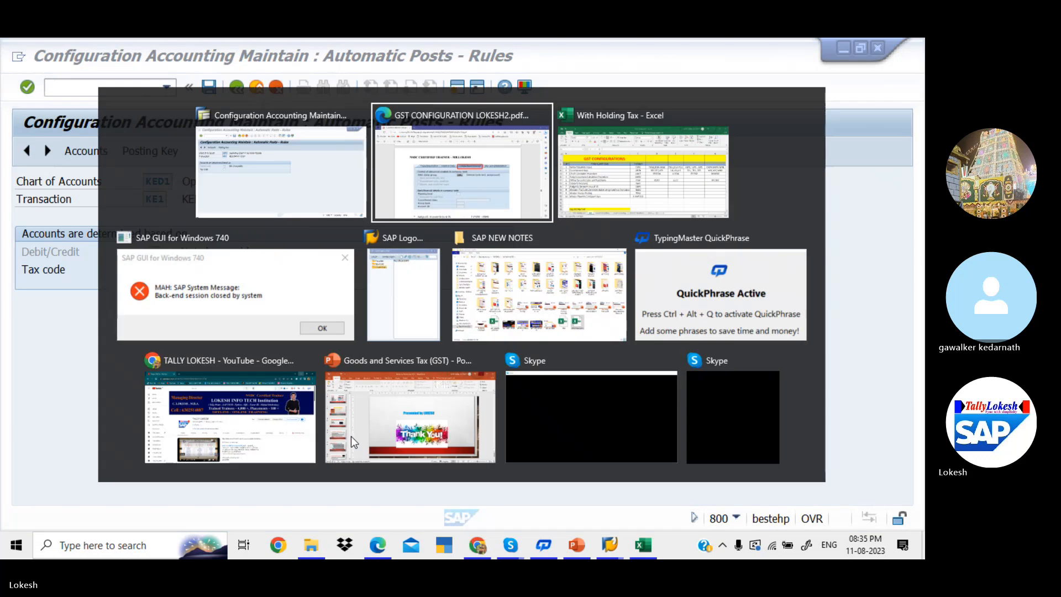
scroll(350, 436, down, 10)
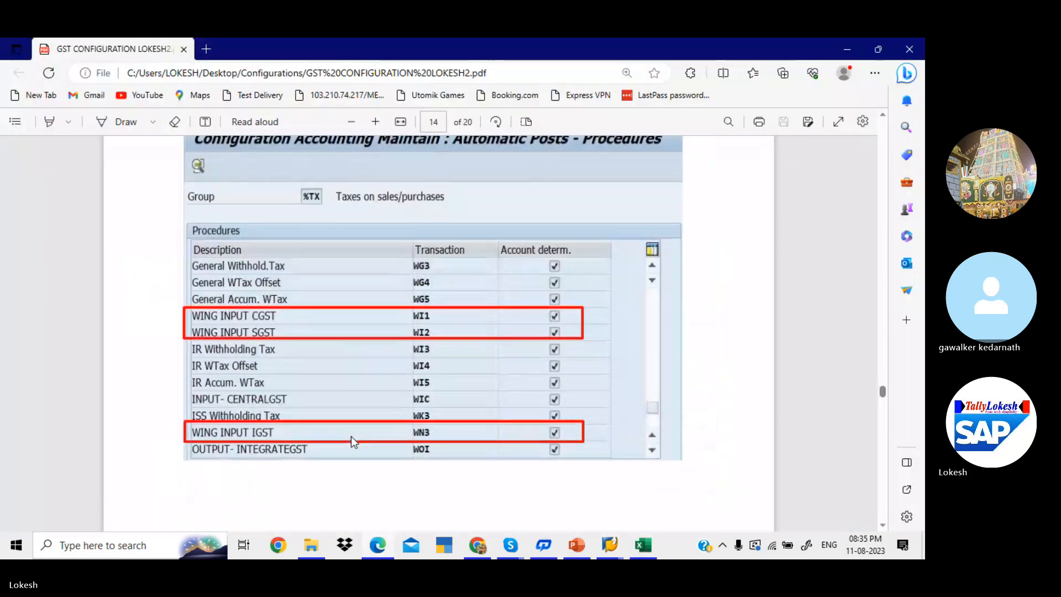
scroll(350, 436, down, 3)
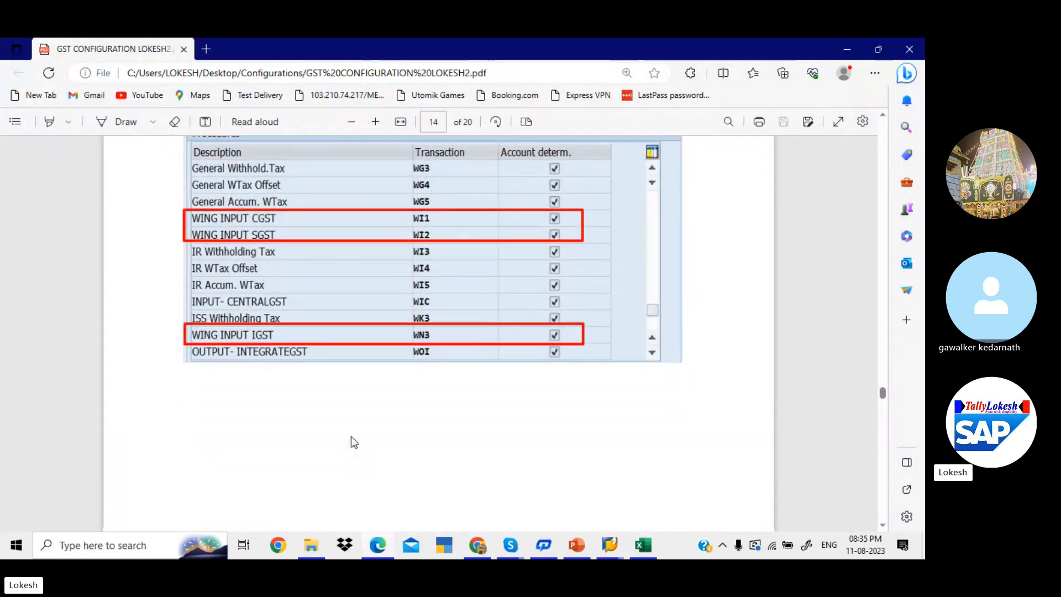
scroll(351, 437, down, 10)
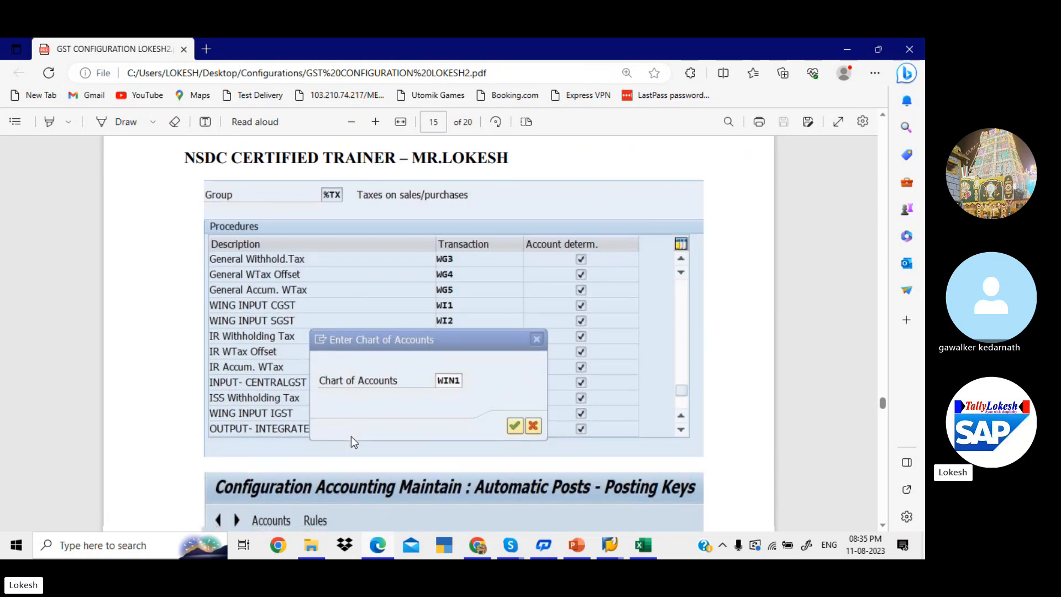
scroll(350, 436, down, 5)
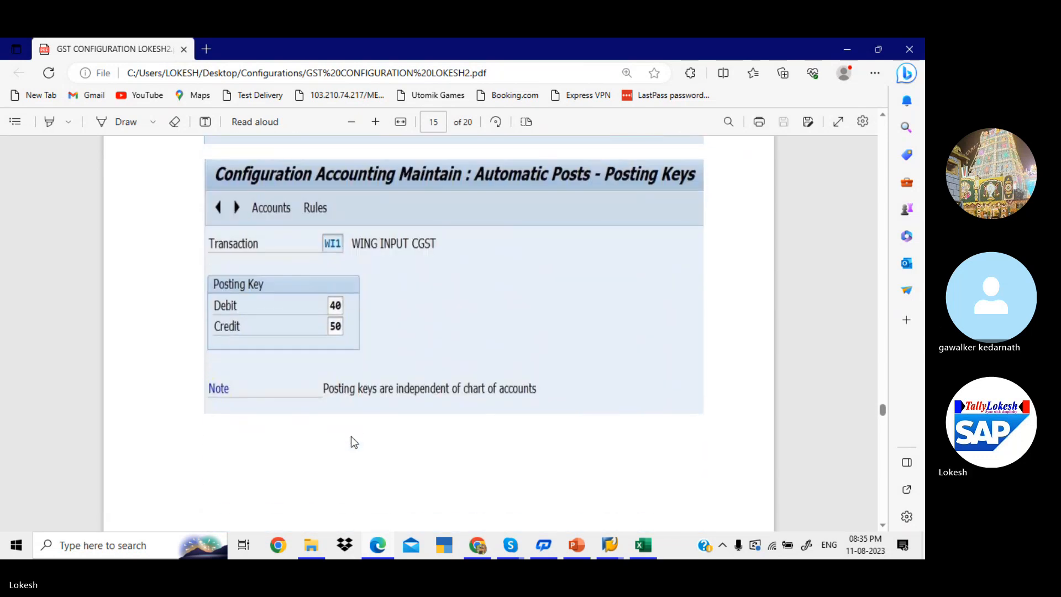
key(alt+Tab)
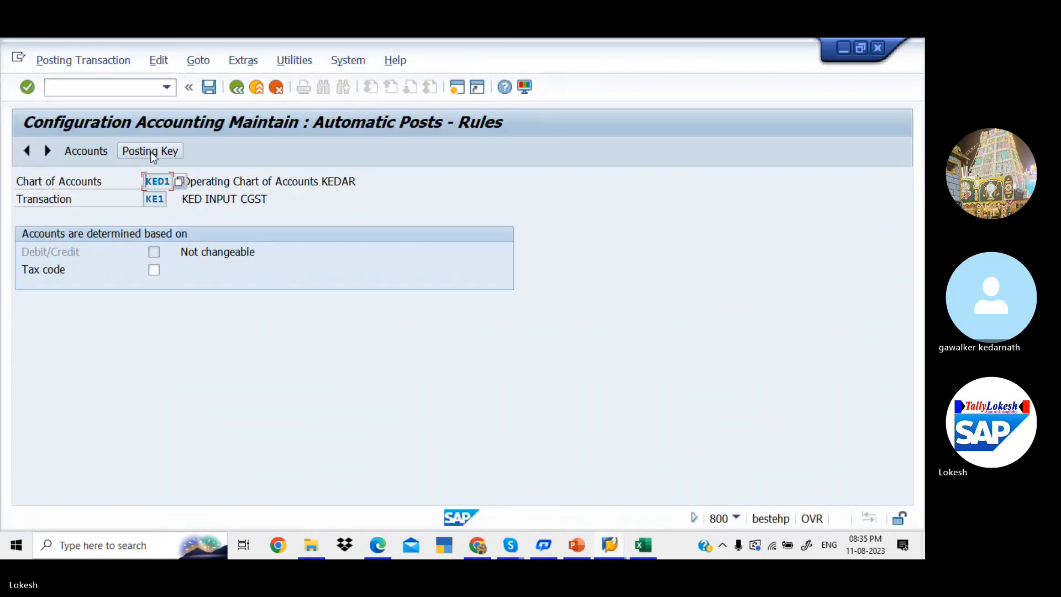
- Set KE1's posting keys to debit 40 and credit 50, and save them in the GST CONFIGURATION KED1 customizing request
click(150, 152)
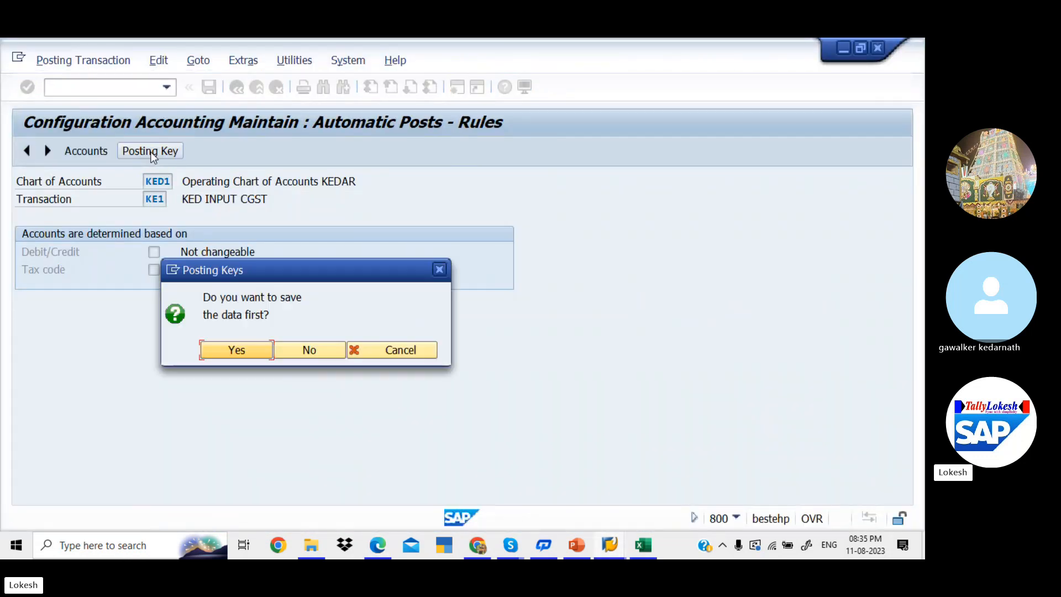
click(324, 349)
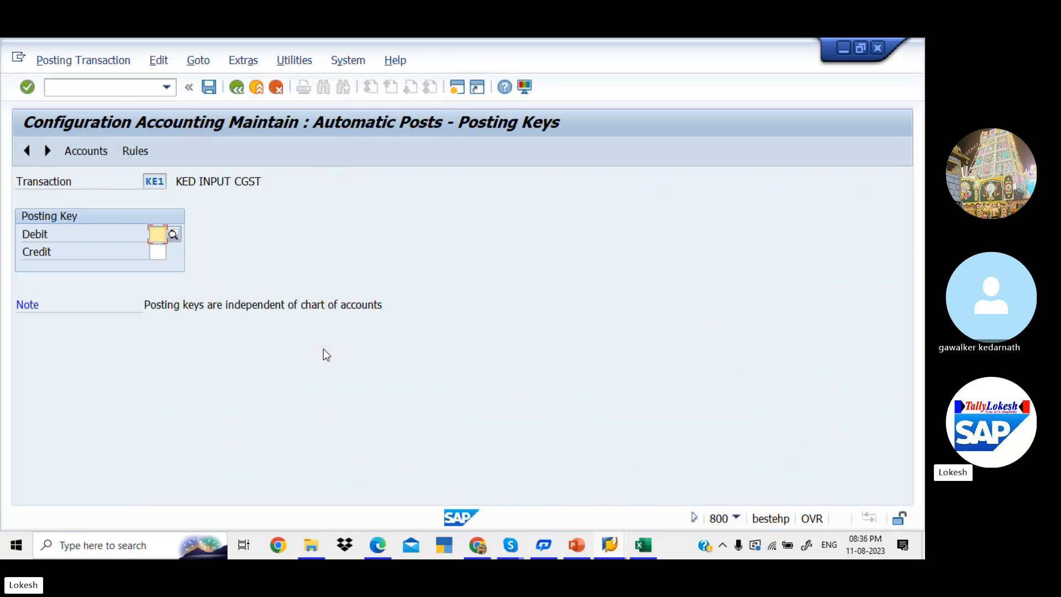
text(40)
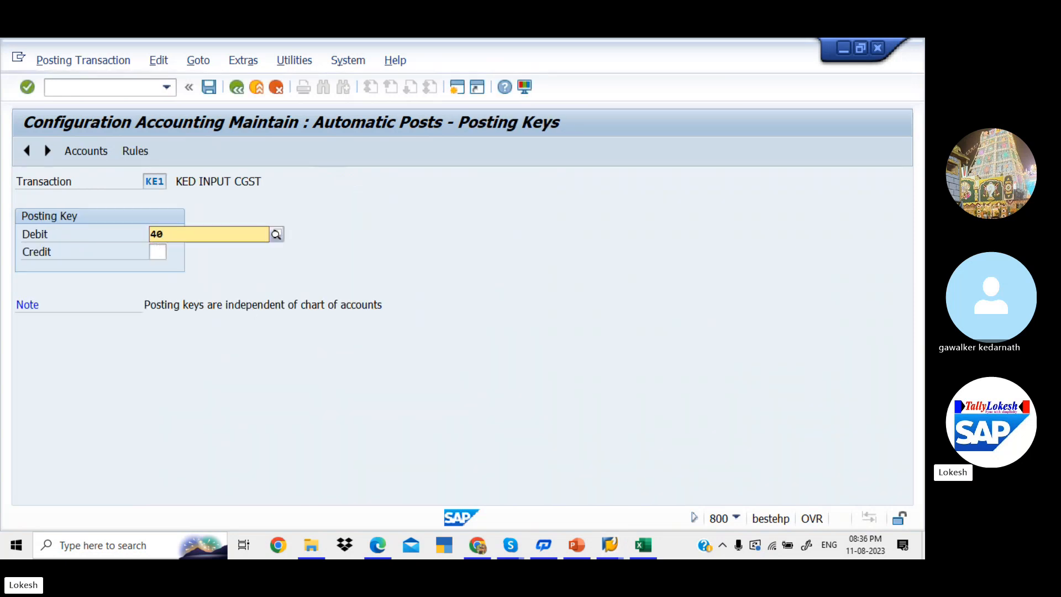
click(158, 251)
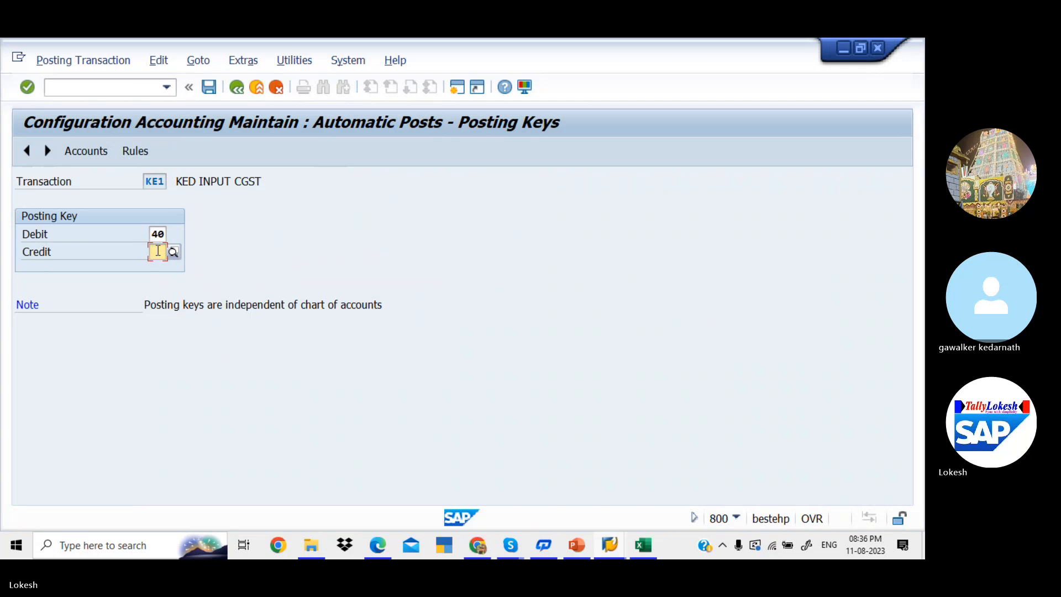
text(50)
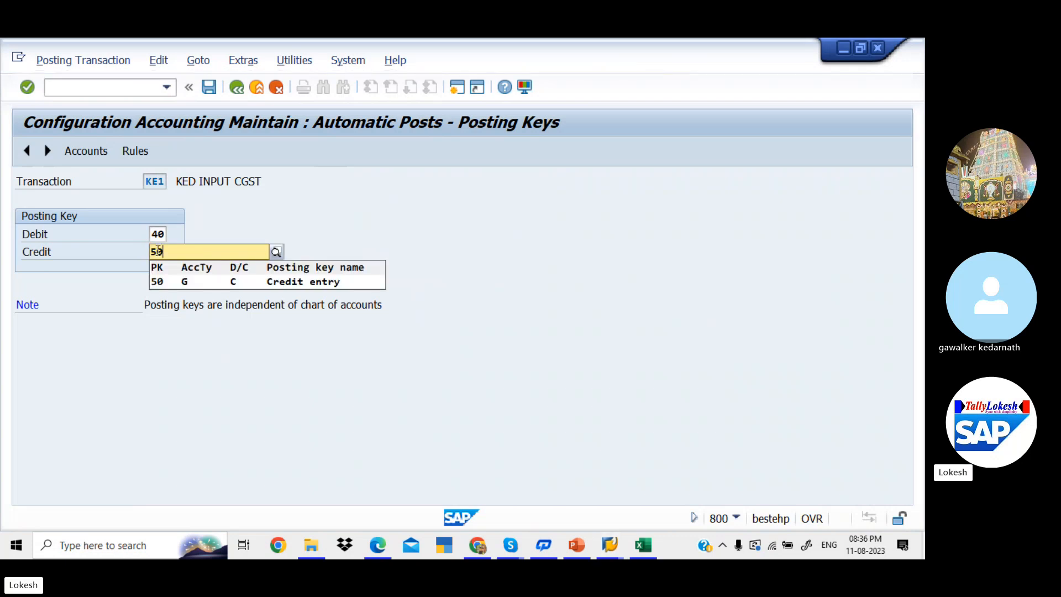
click(34, 92)
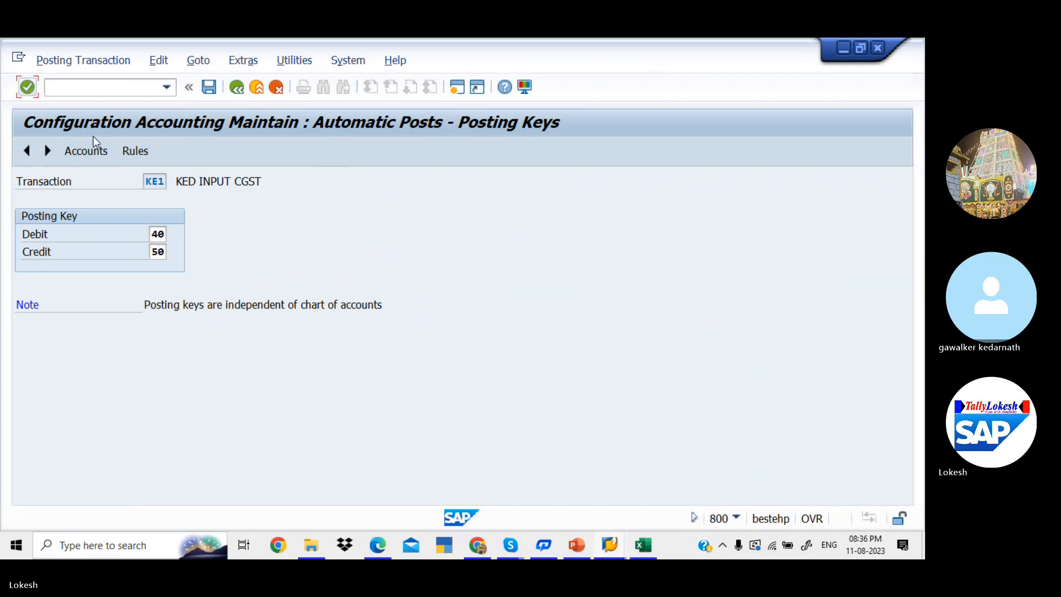
click(98, 150)
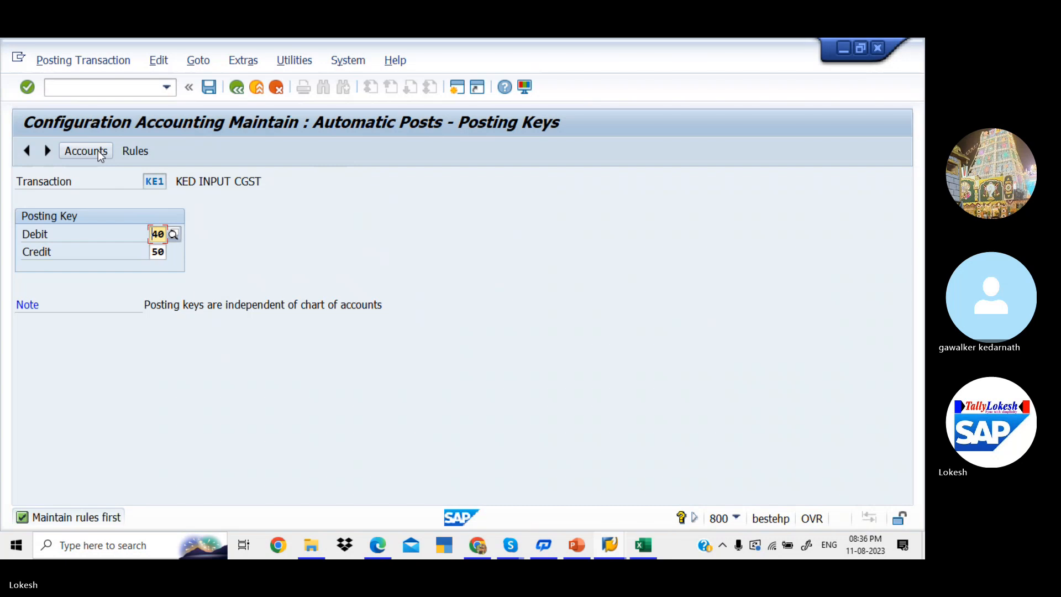
click(140, 154)
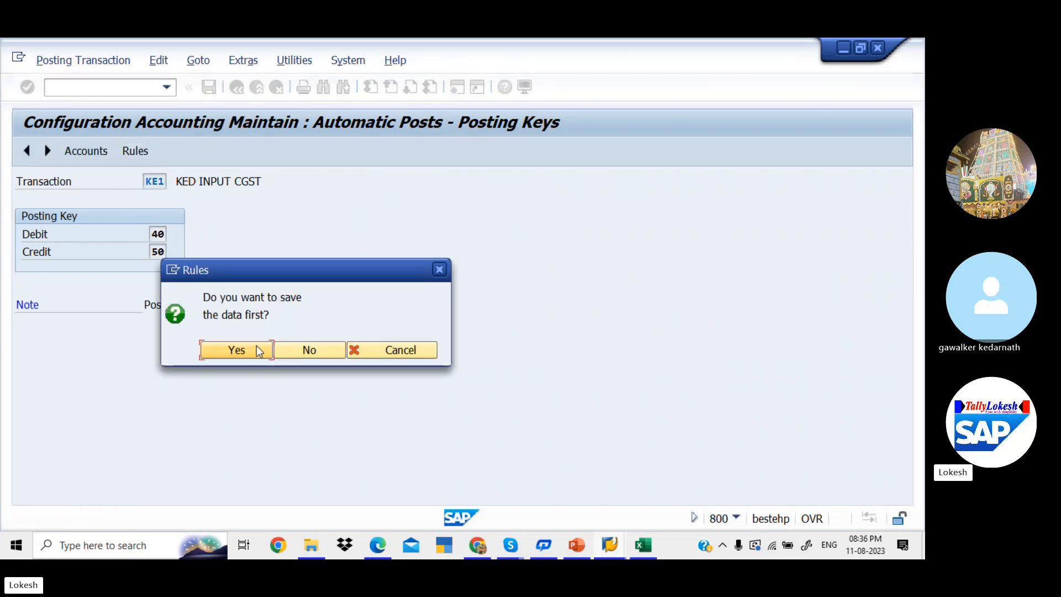
click(257, 350)
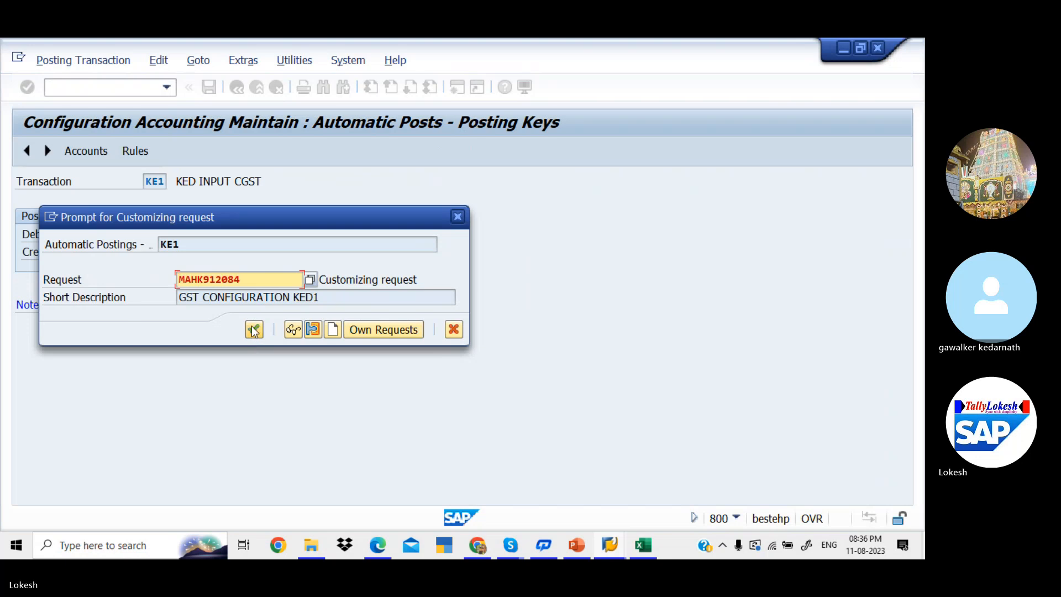
click(253, 330)
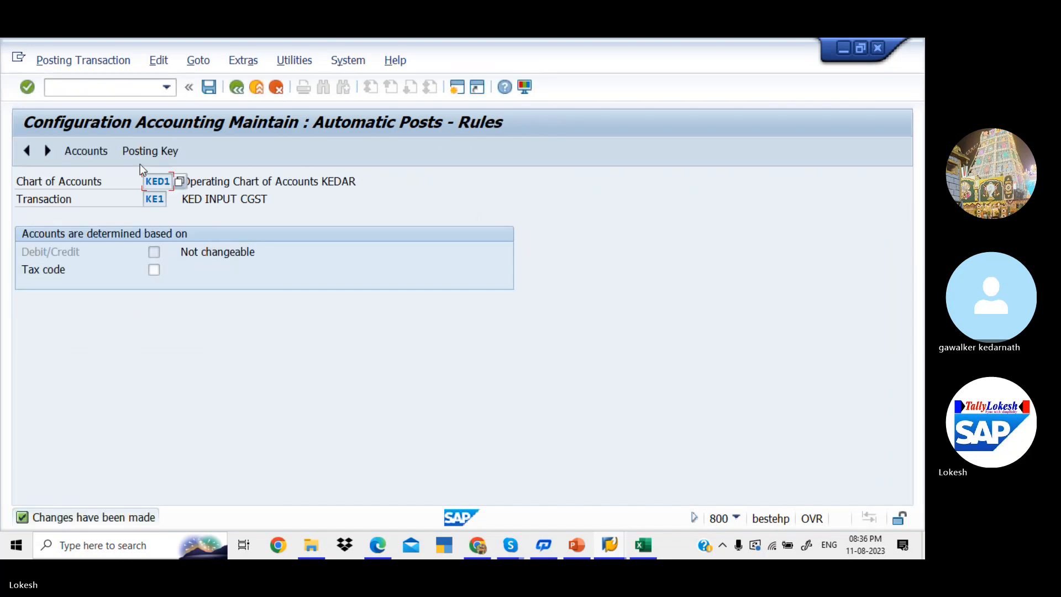
- Save KE1's rules, assign the INPUT CGST G/L account 200008 to it, and save before returning to the procedures list
click(147, 151)
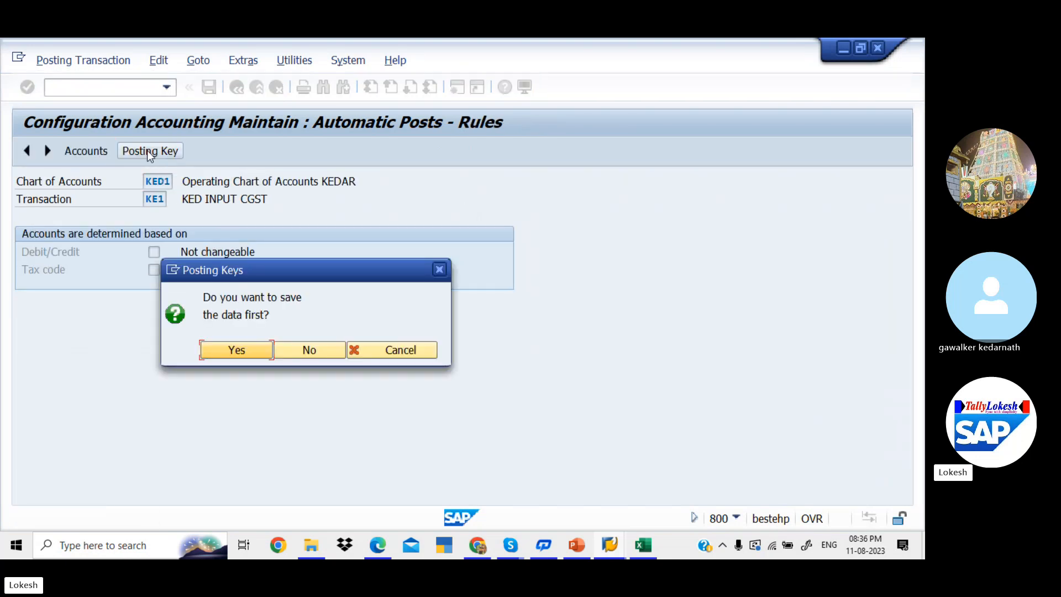
click(247, 349)
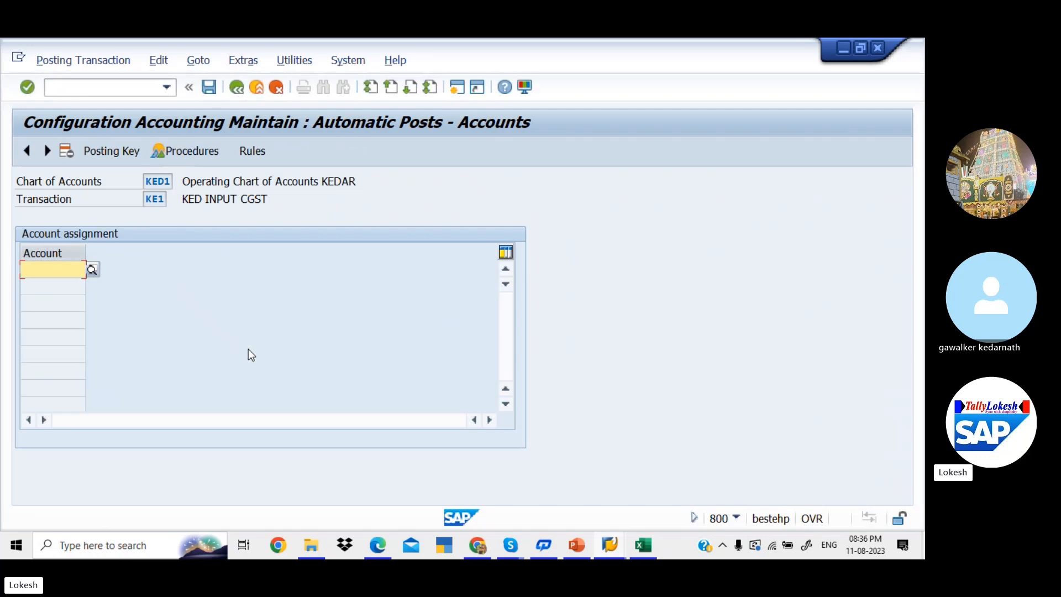
click(93, 271)
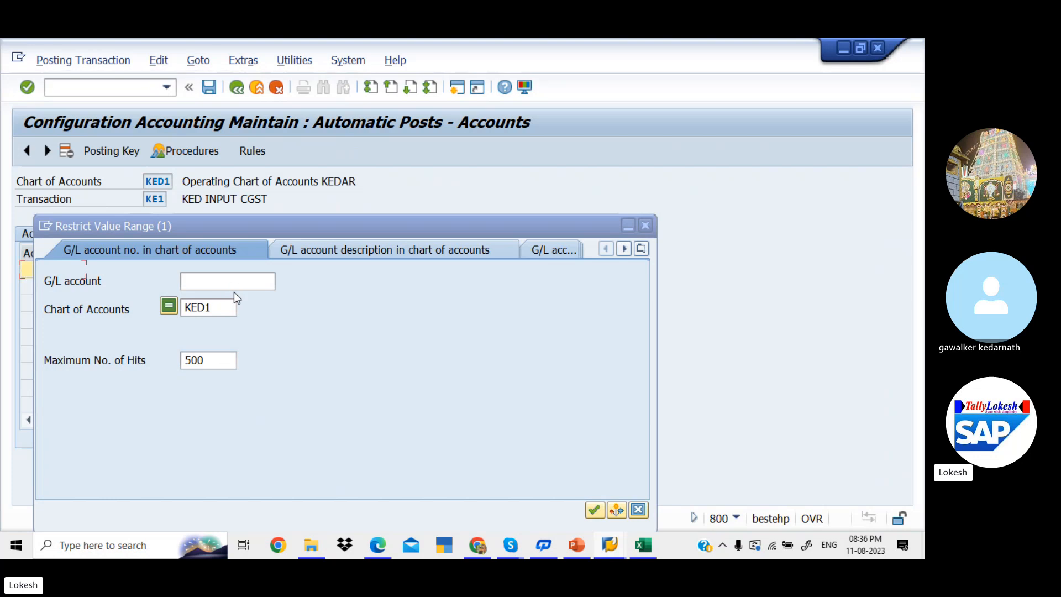
key(Return)
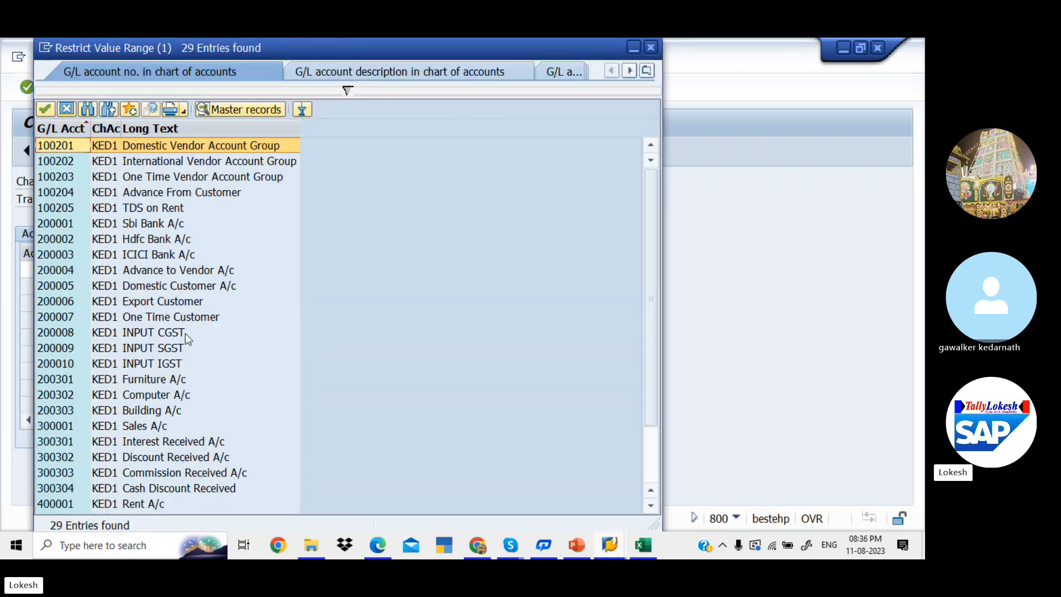
double_click(177, 334)
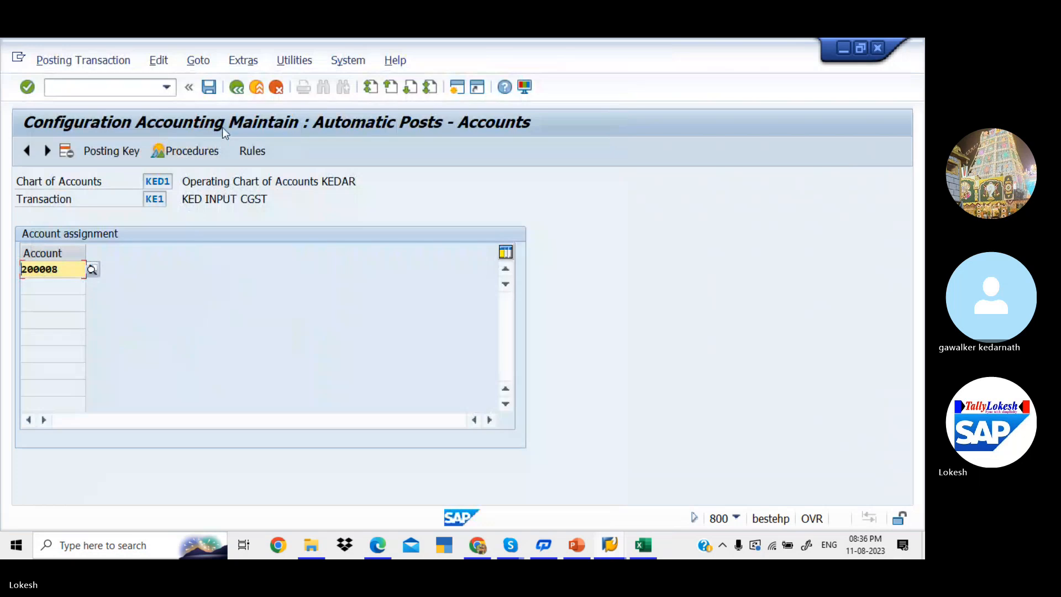
click(209, 91)
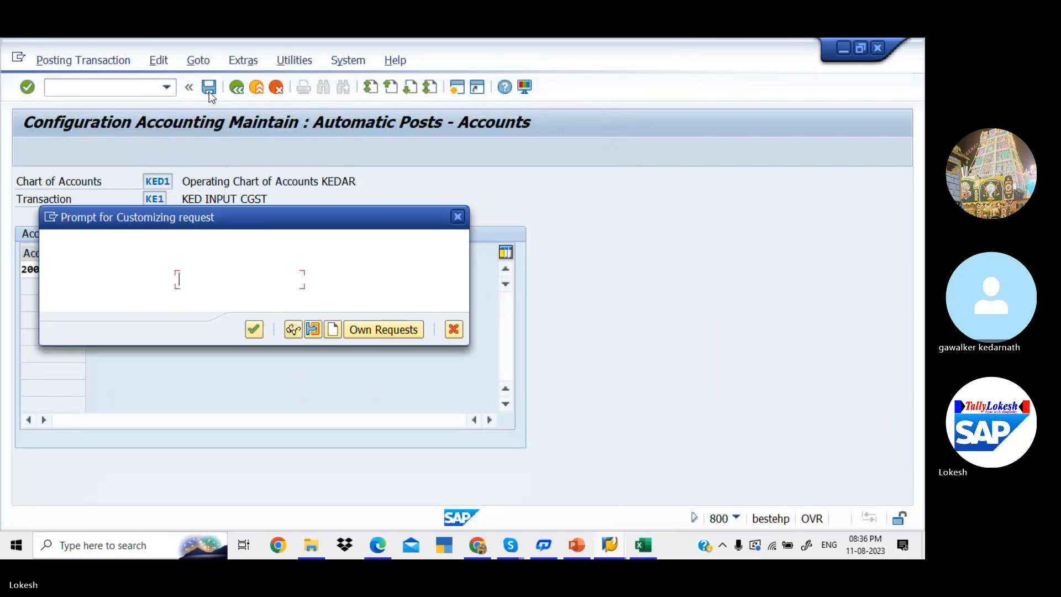
click(254, 330)
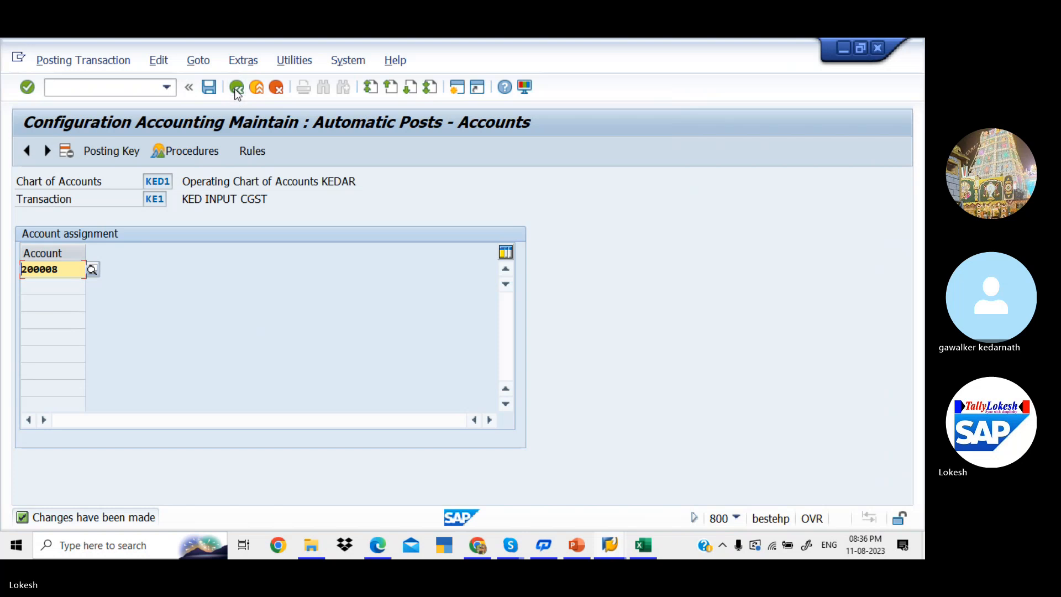
click(236, 88)
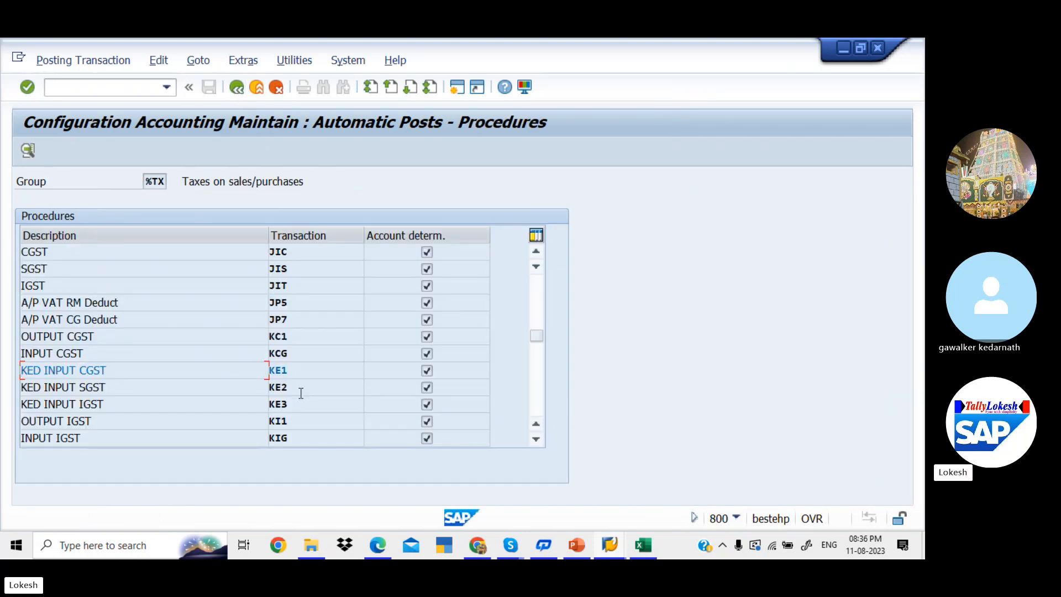
- Set the posting keys of KE2 (KED INPUT SGST) to debit 40 and credit 50, and save them in the GST CONFIGURATION KED1 request
double_click(298, 387)
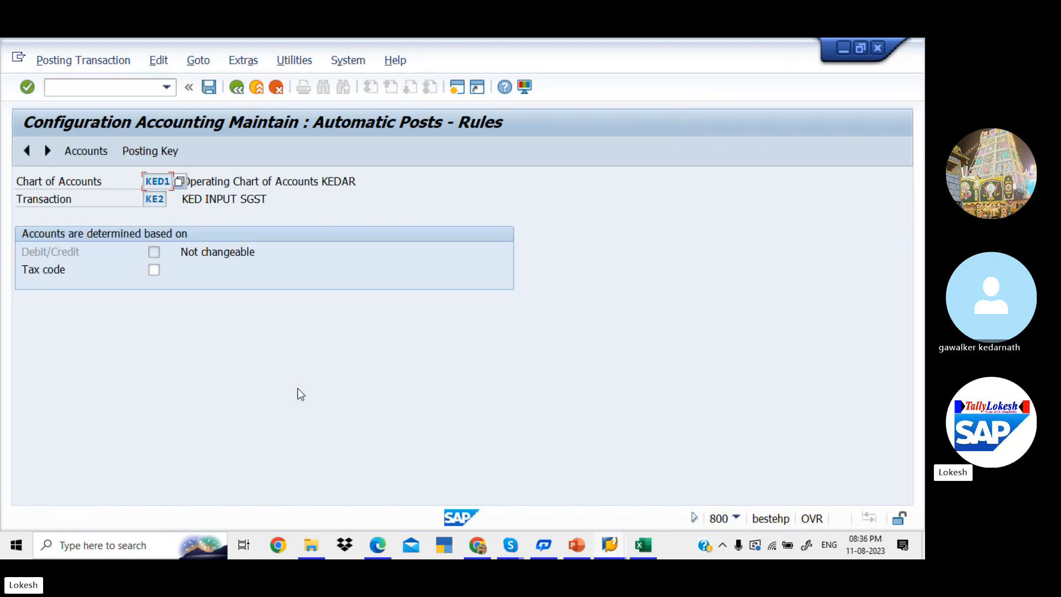
click(155, 151)
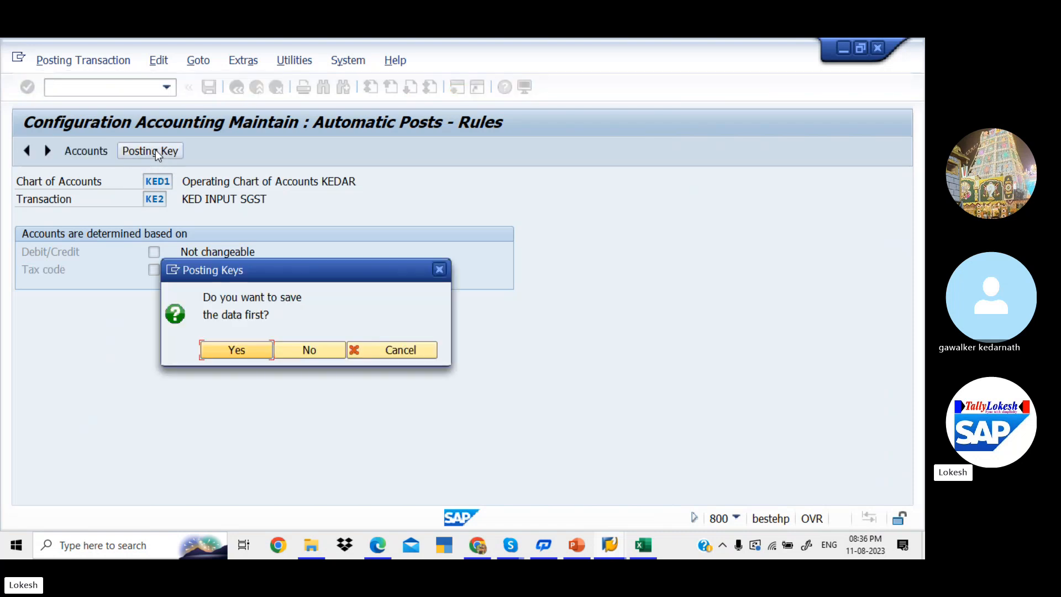
click(325, 347)
key(space)
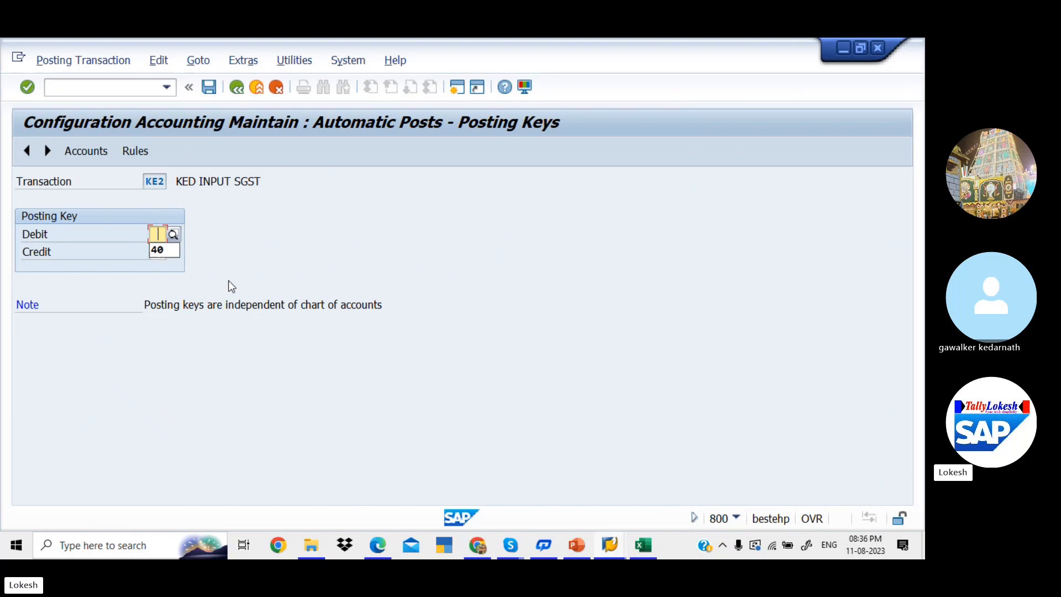
key(Down)
key(Return)
key(Tab)
key(space)
key(Down)
key(Return)
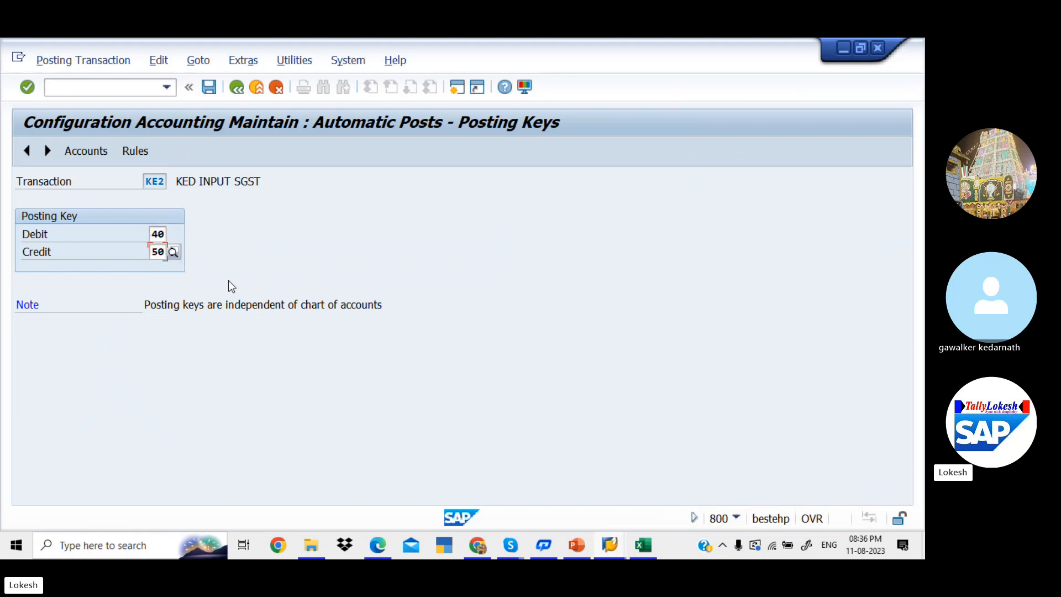
key(Tab)
click(143, 150)
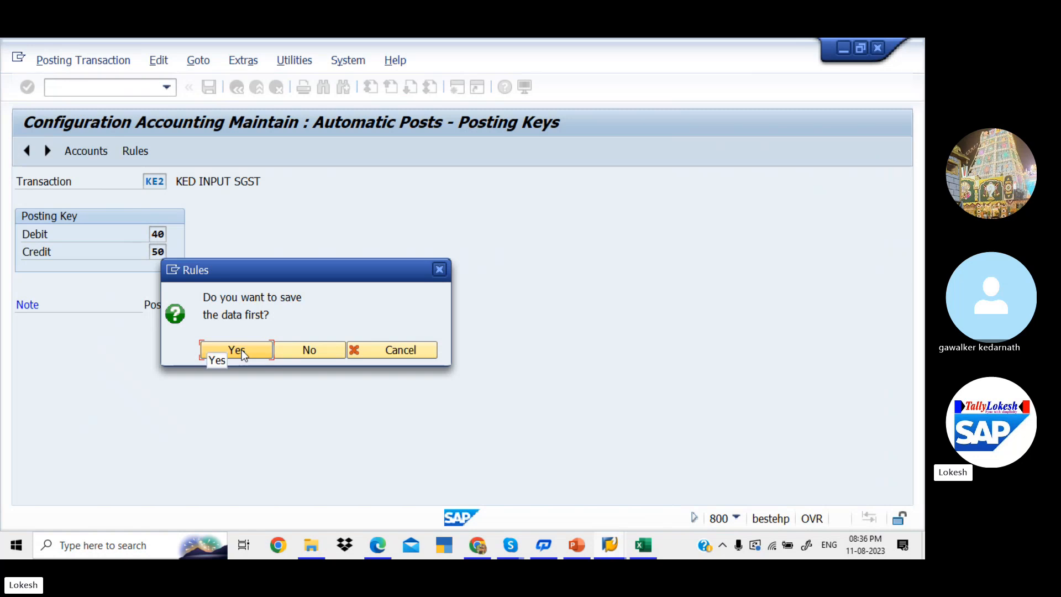
click(238, 350)
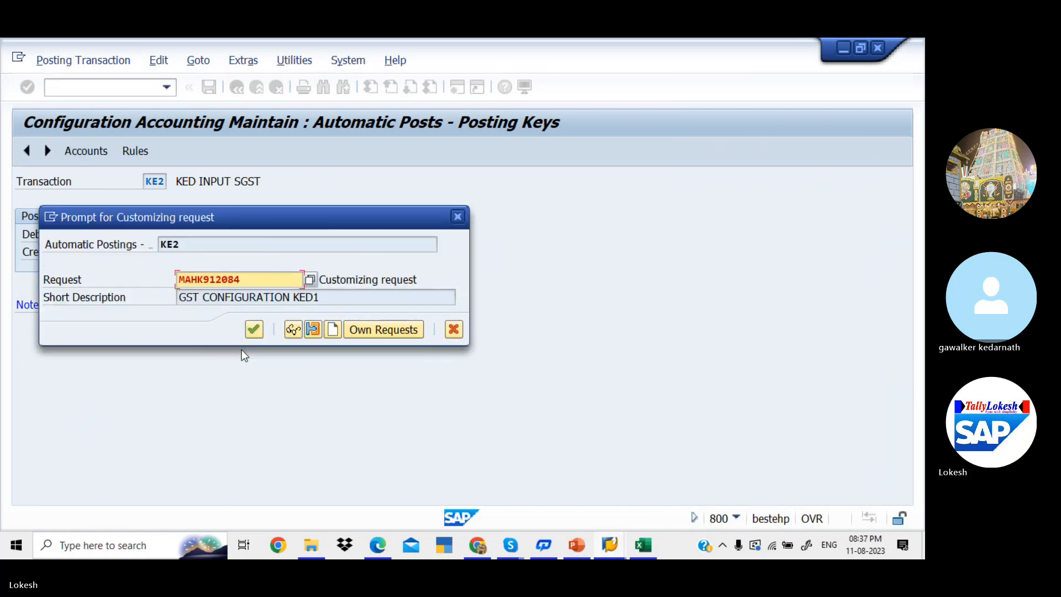
click(254, 335)
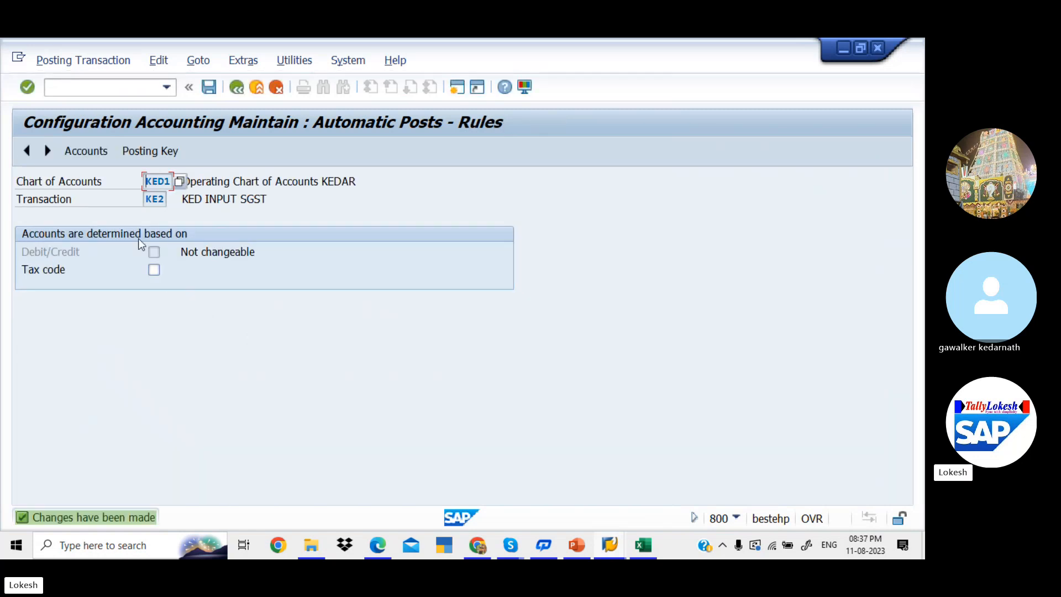
- Save KE2's rules, assign the INPUT SGST G/L account 200009, and save in the GST CONFIGURATION KED1 request before returning to the procedures list
click(135, 154)
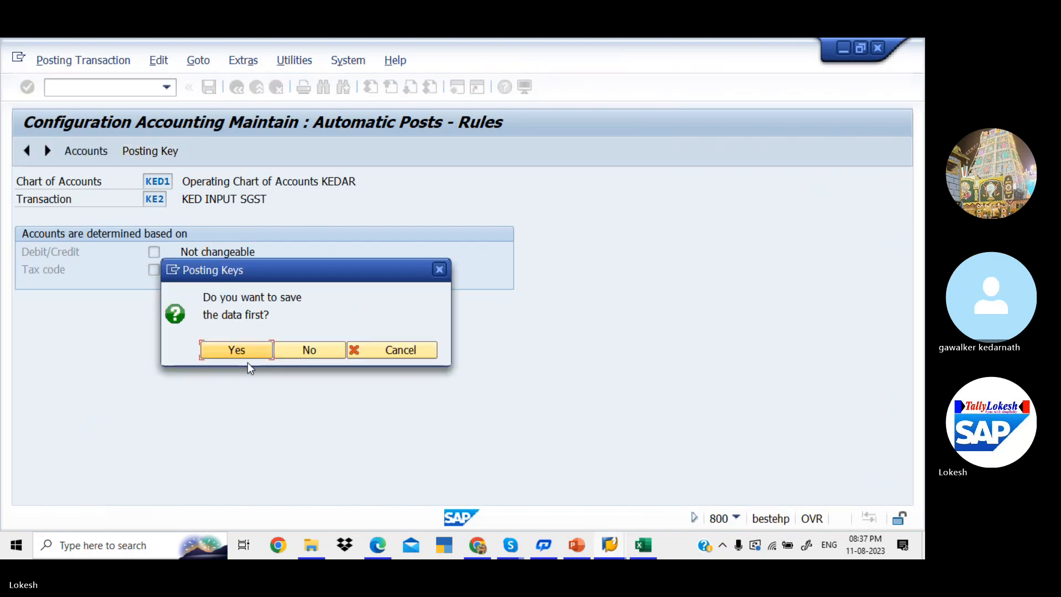
click(258, 353)
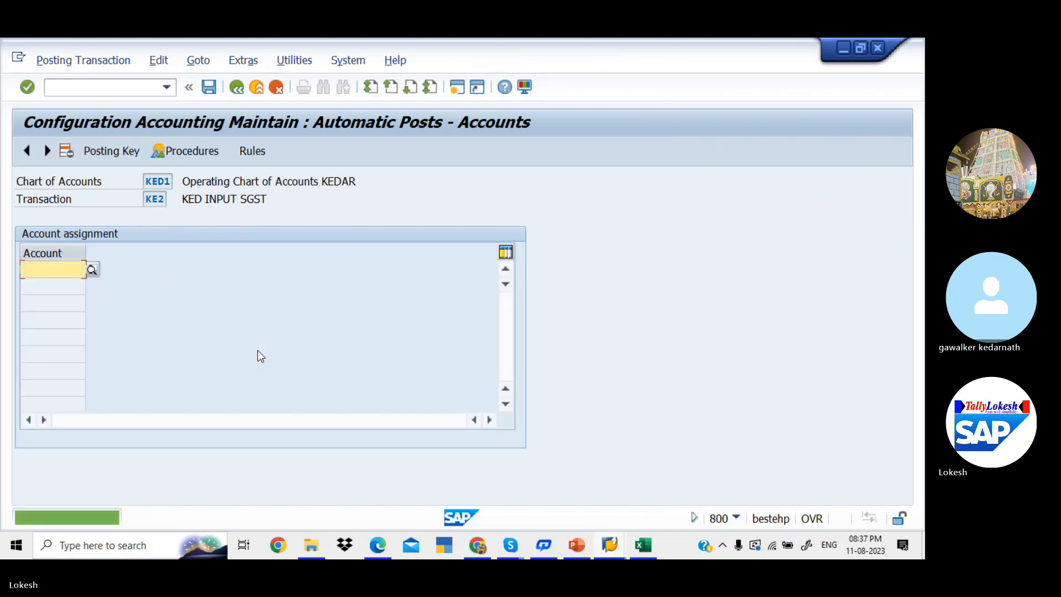
click(93, 270)
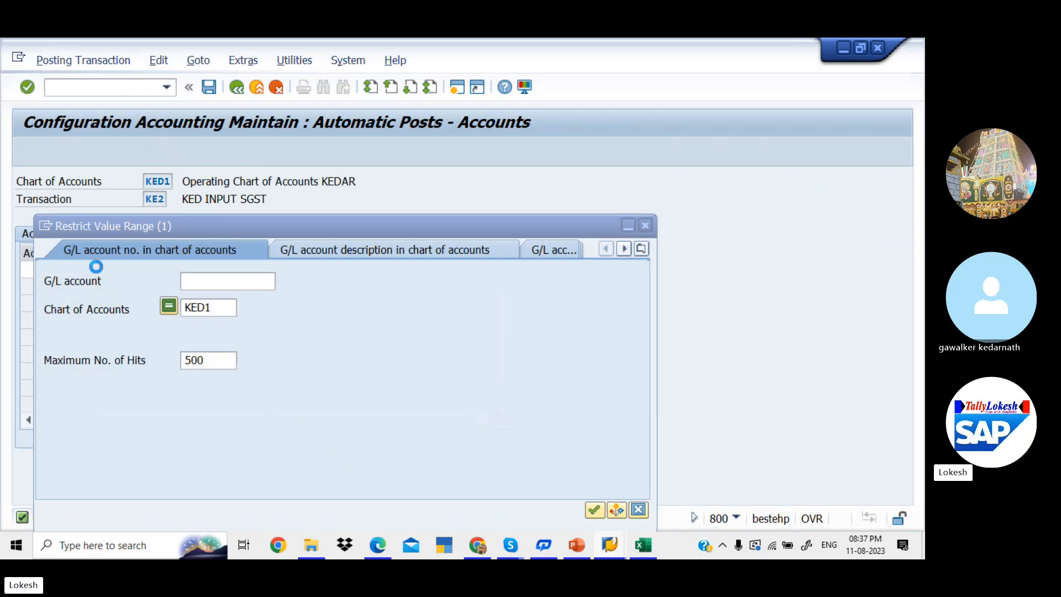
key(Return)
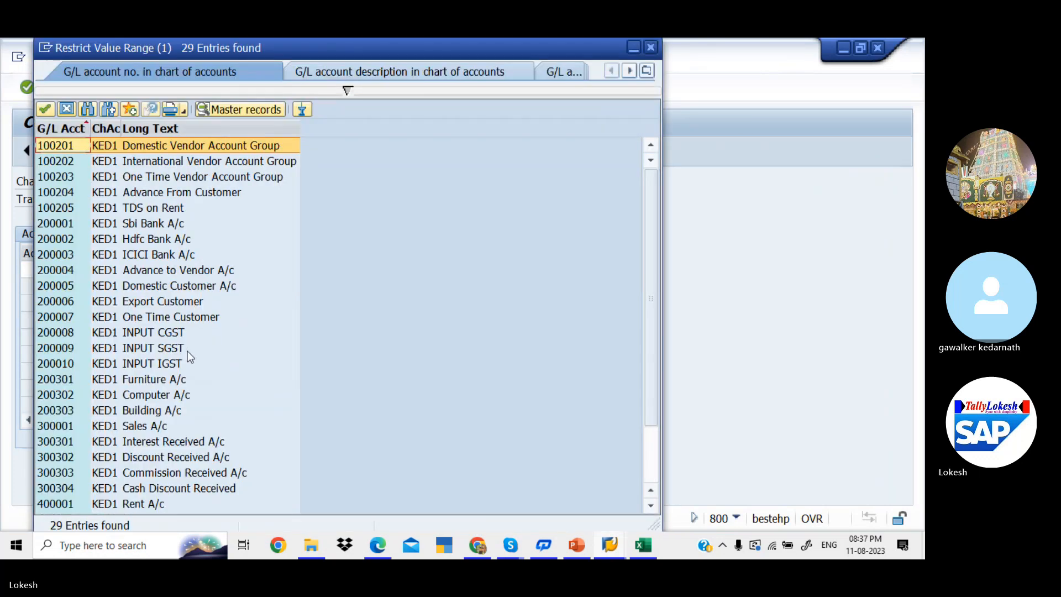
double_click(175, 349)
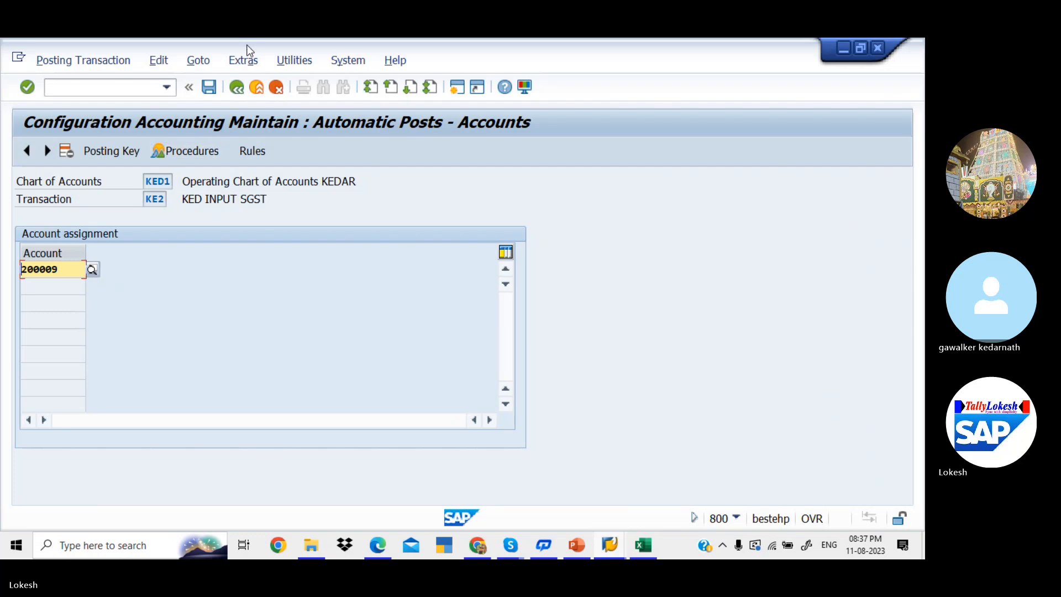
click(209, 87)
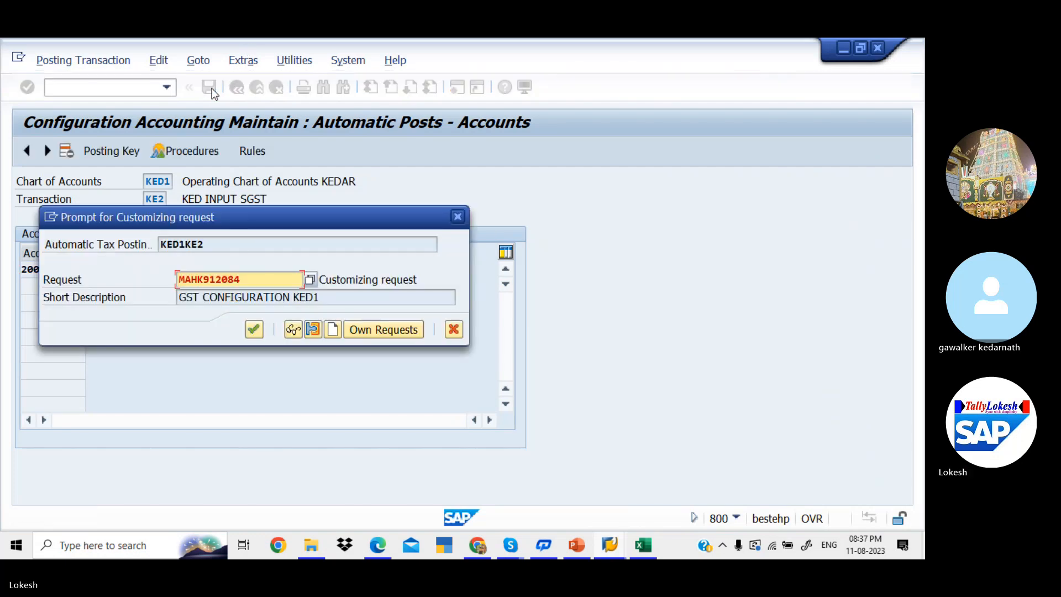
click(254, 330)
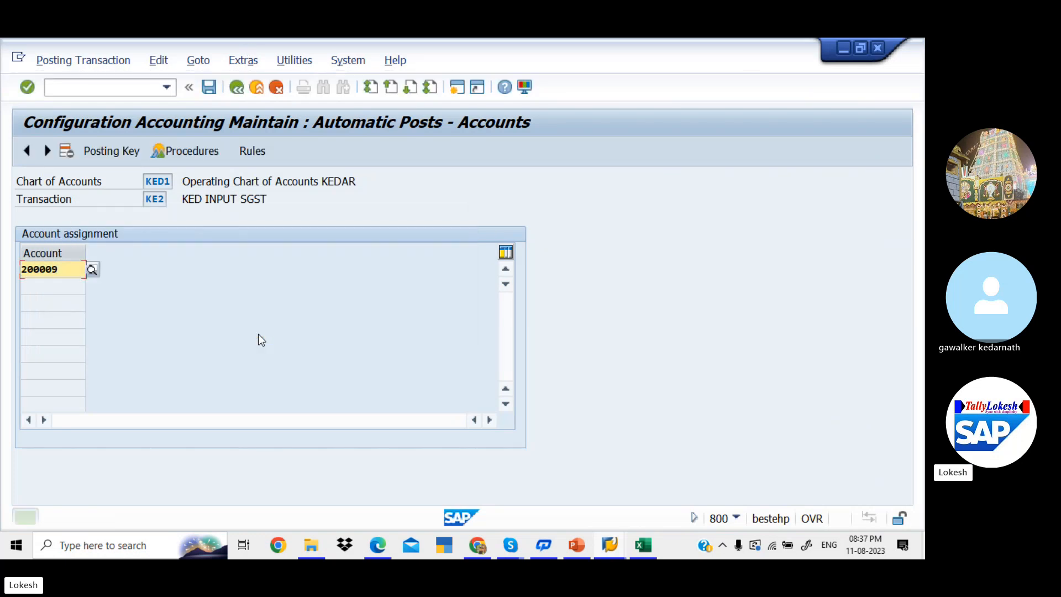
click(237, 88)
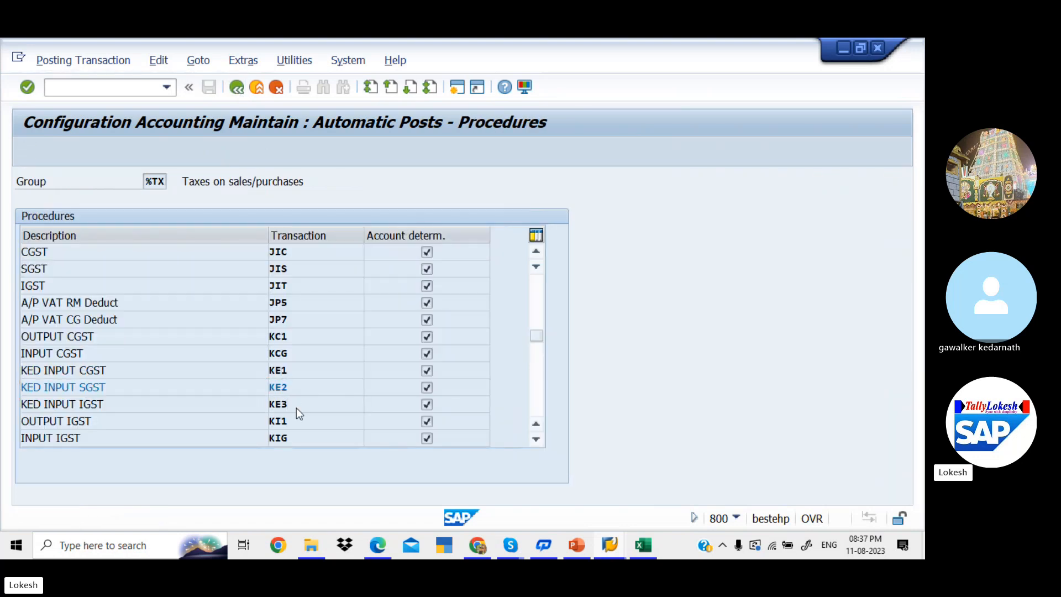
- Set the posting keys of KE3 (KED INPUT IGST) to debit 40 and credit 50, and save them in the GST CONFIGURATION KED1 request
double_click(297, 407)
click(160, 150)
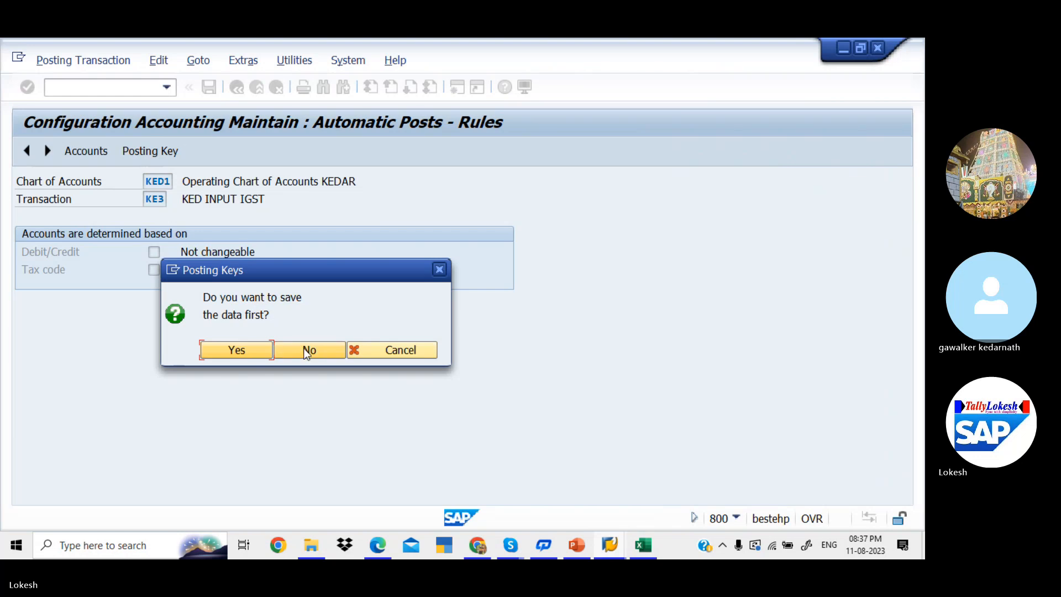
click(304, 348)
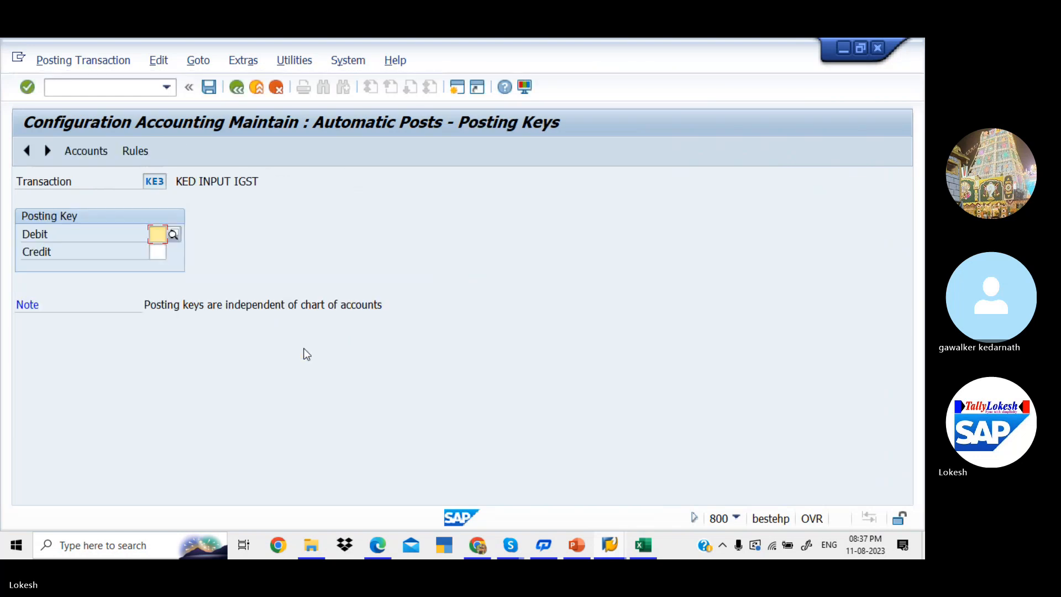
text(40)
key(Tab)
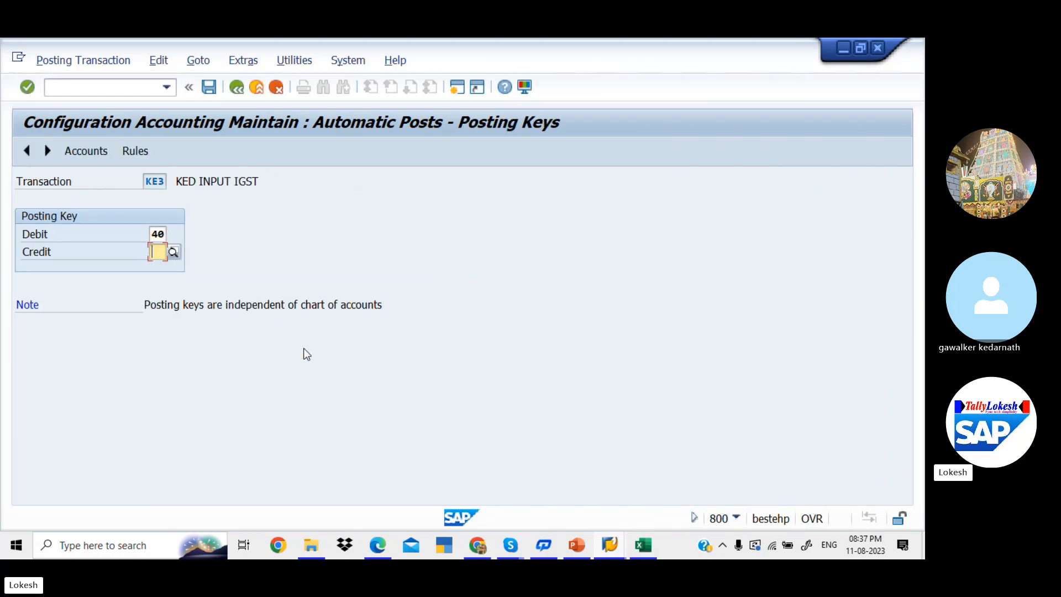
text(50)
key(Return)
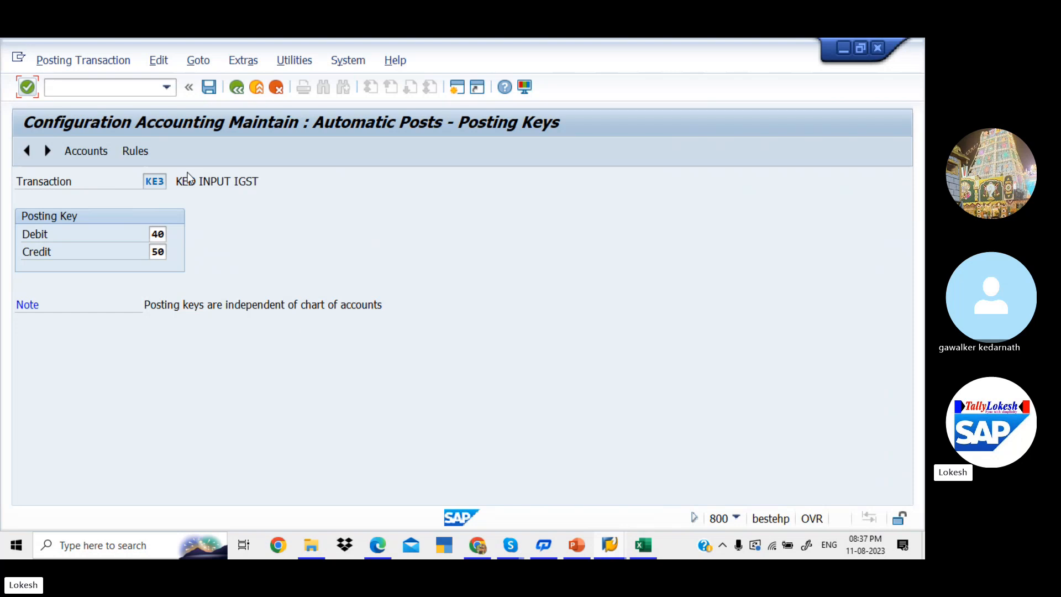
click(148, 155)
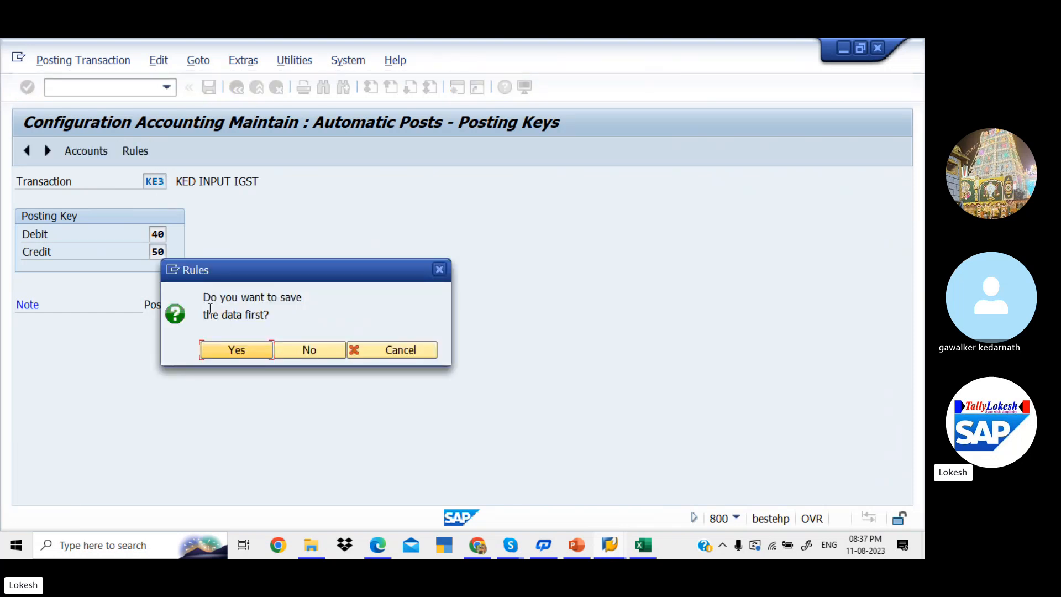
click(237, 352)
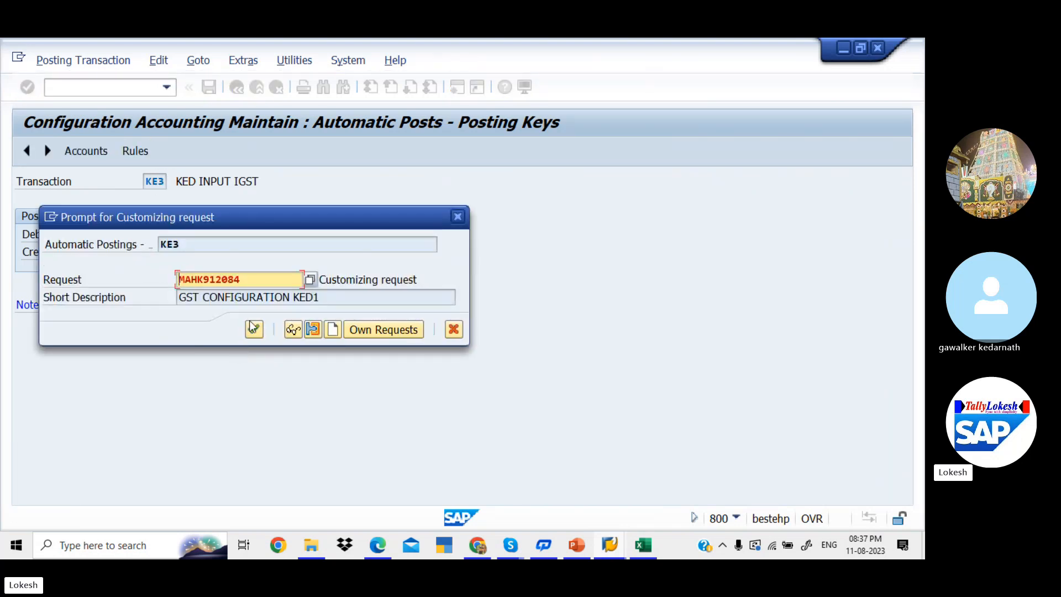
click(254, 329)
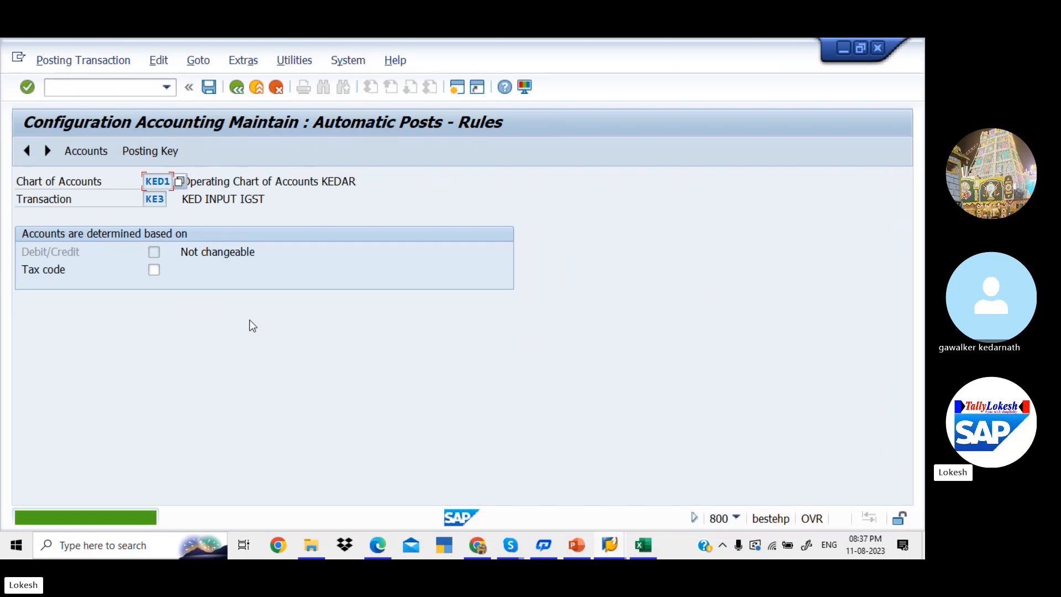
- Save KE3's rules, assign the INPUT IGST G/L account 200010 to it, and save the assignment
click(153, 150)
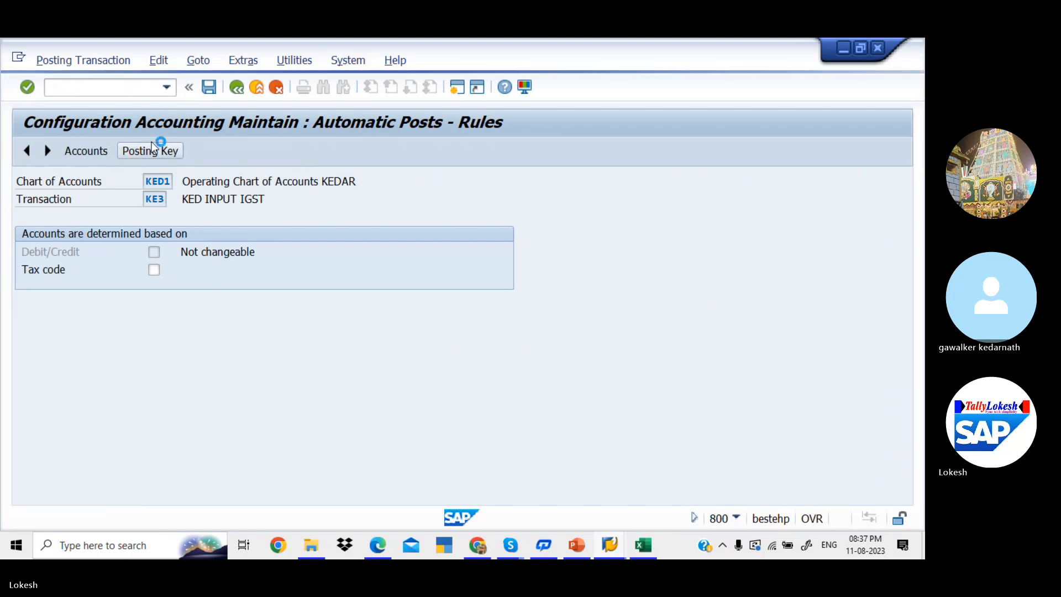
click(236, 353)
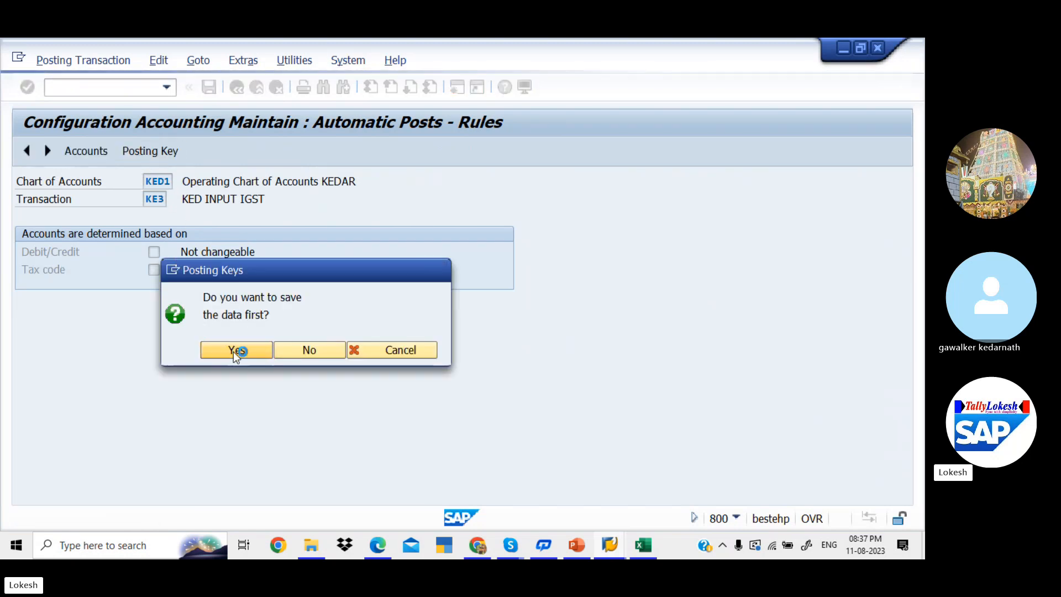
click(92, 269)
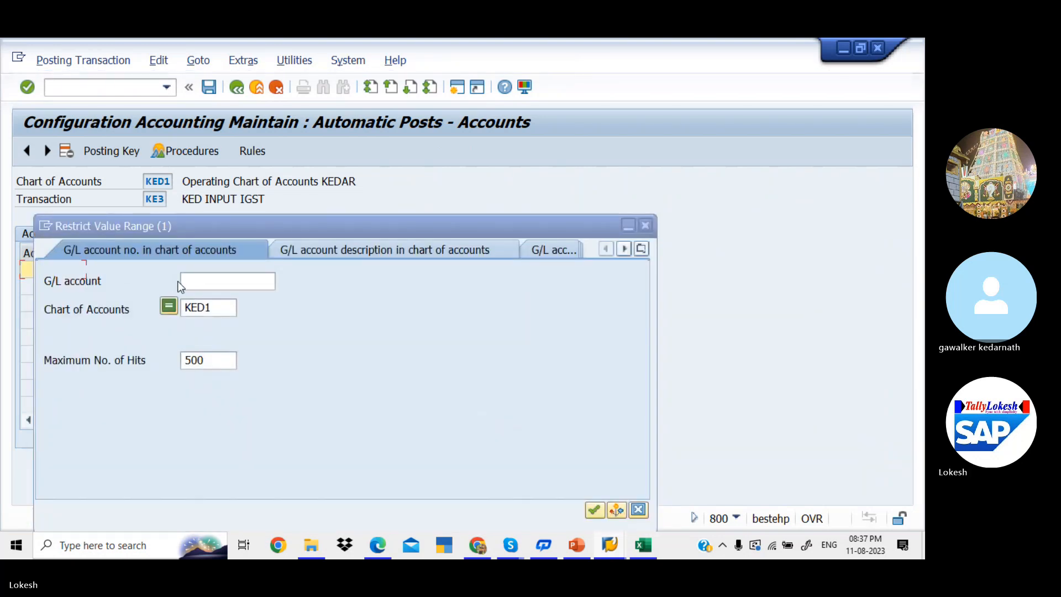
key(Return)
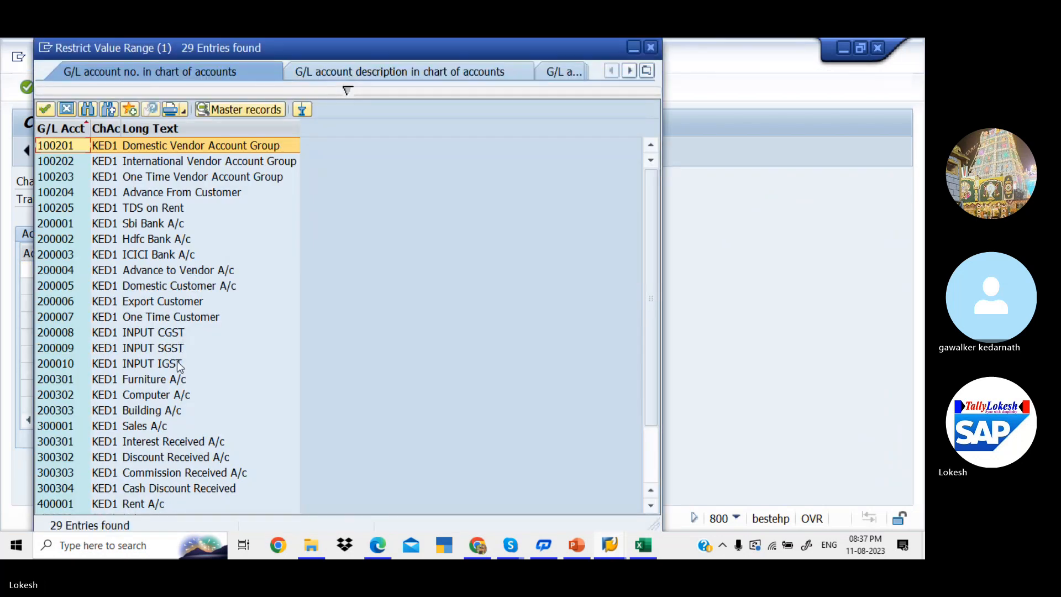
double_click(178, 366)
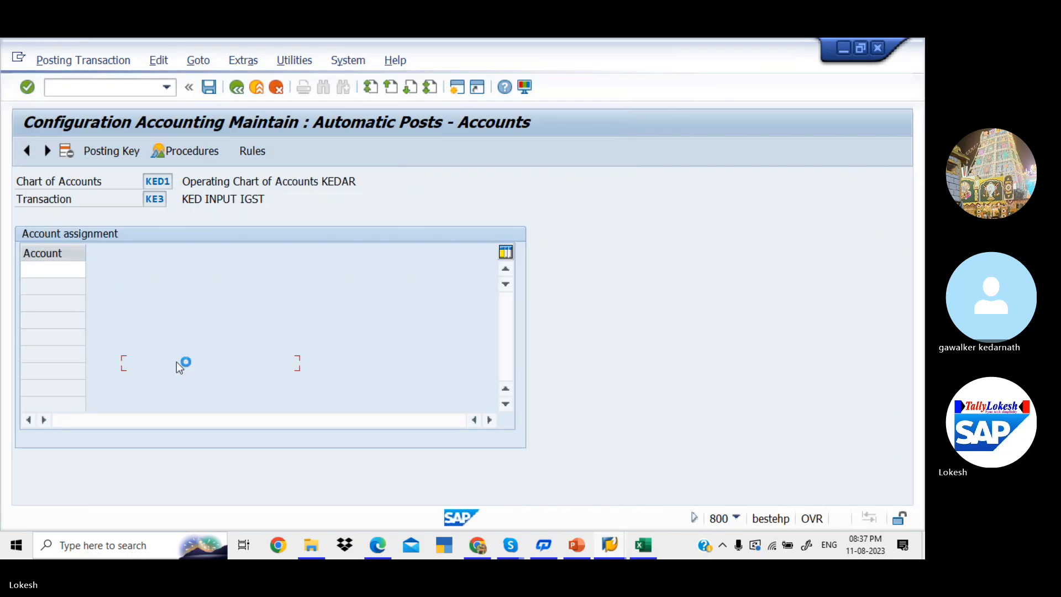
click(213, 87)
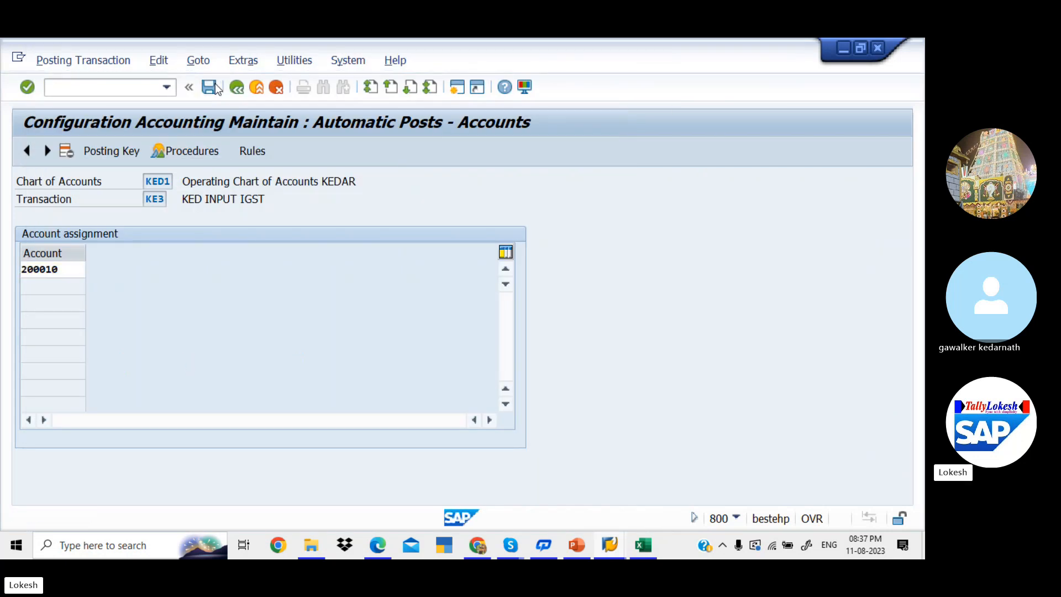
click(255, 331)
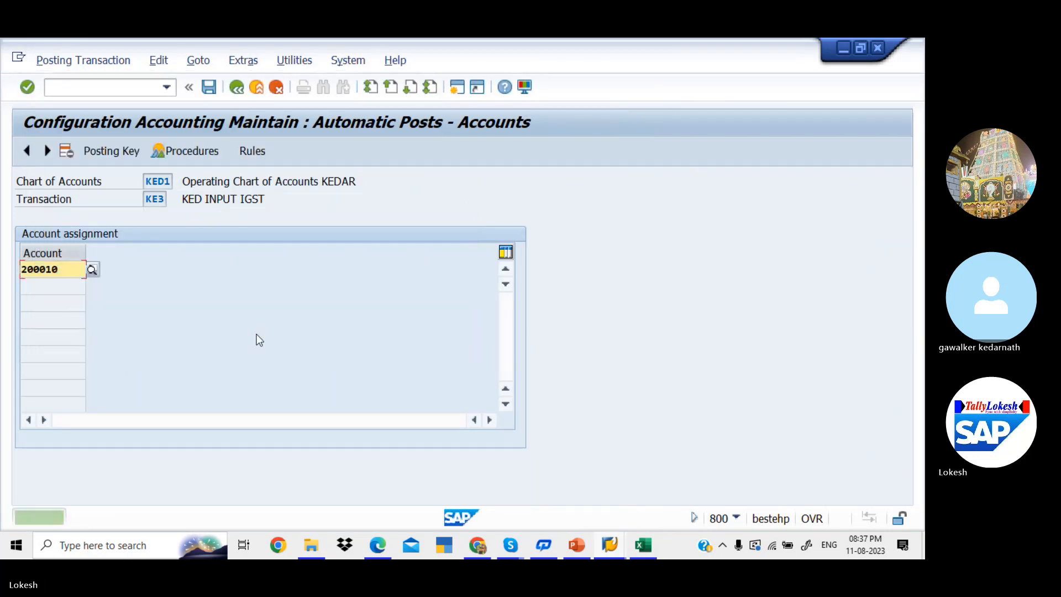
- Check the next transaction code in the GST sheet of the With Holding Tax Excel workbook, and open SM30 in SAP
key(alt+Tab)
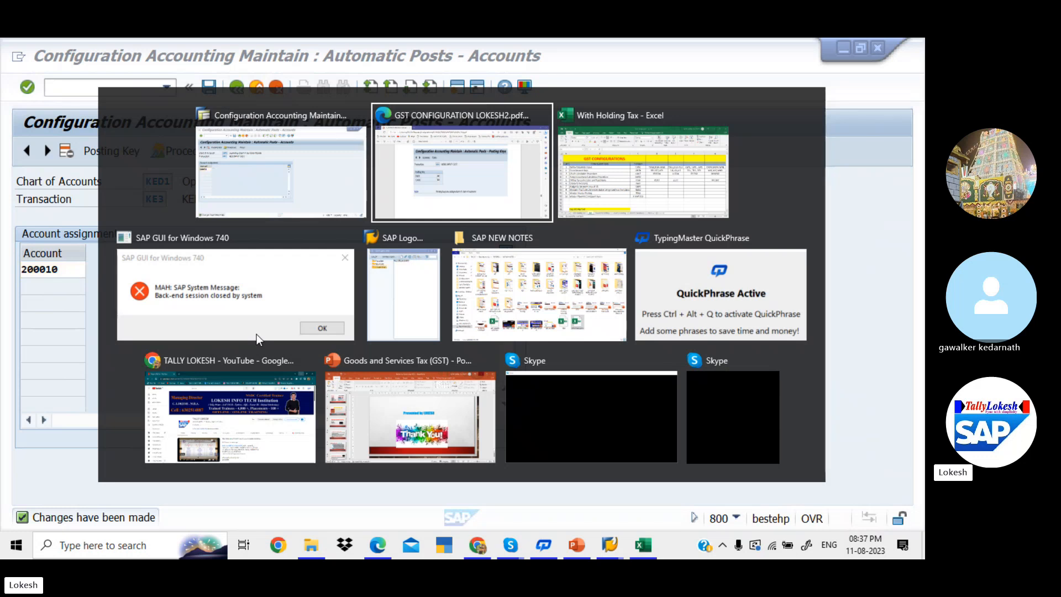
key(alt+Tab)
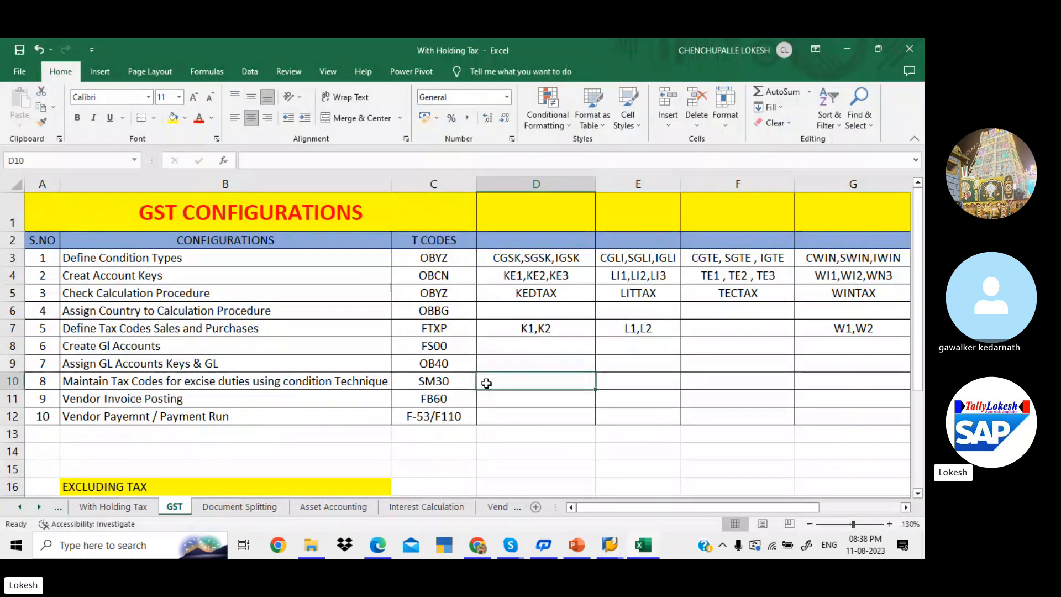
key(alt+Tab)
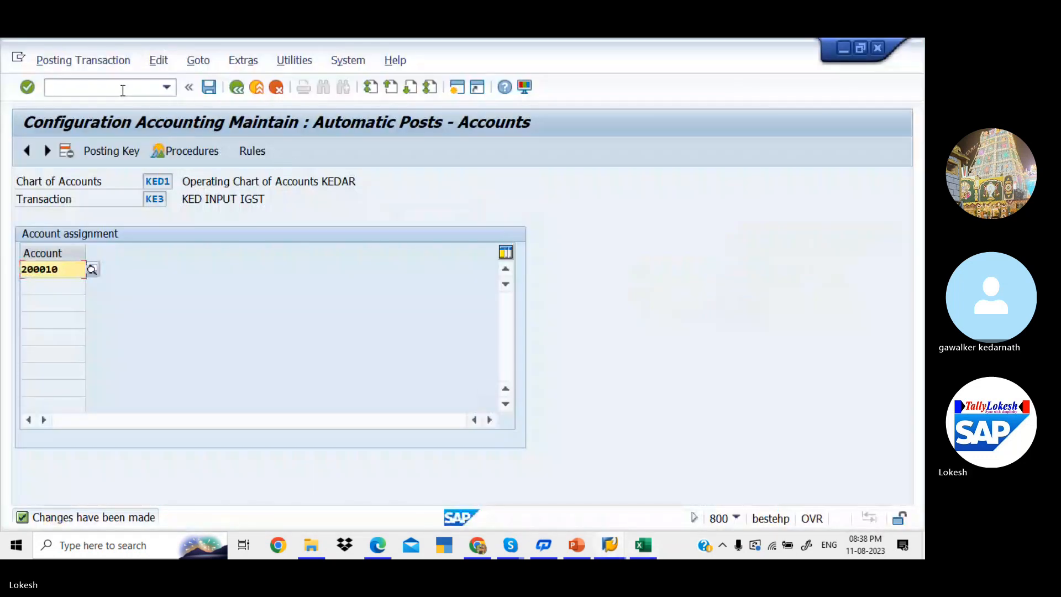
click(121, 89)
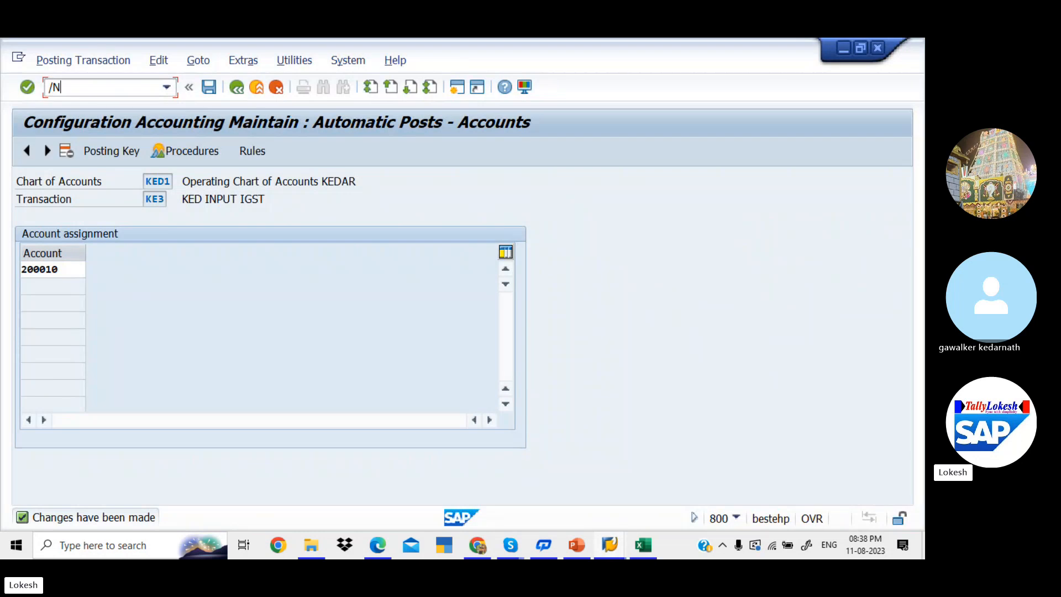
text(/NSM30)
key(Return)
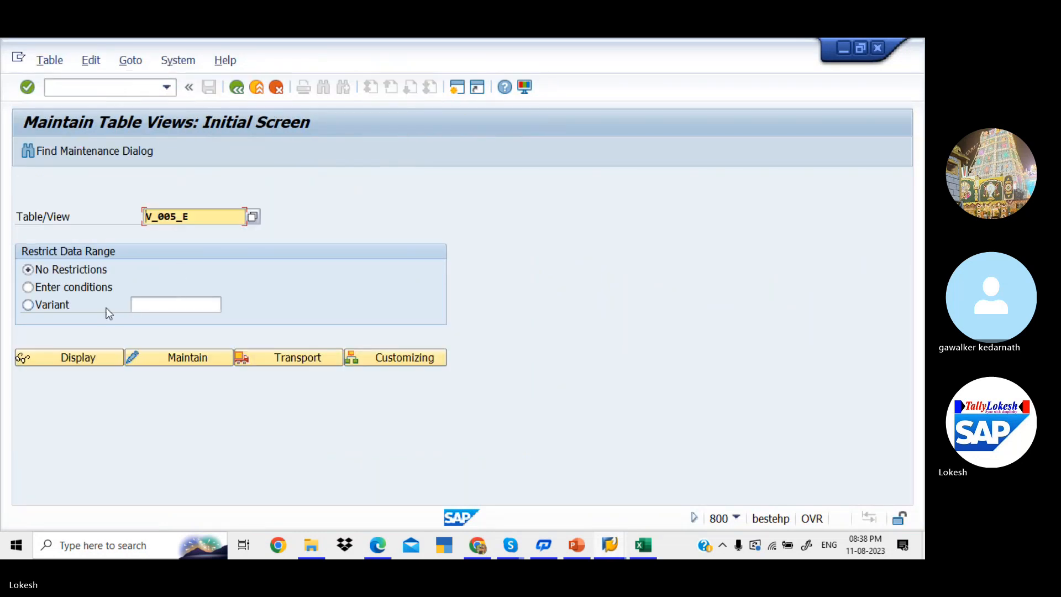
- Look up the table view for step 8, excise duty tax codes, in the GST configuration PDF and return to SAP
key(alt+Tab)
key(Tab)
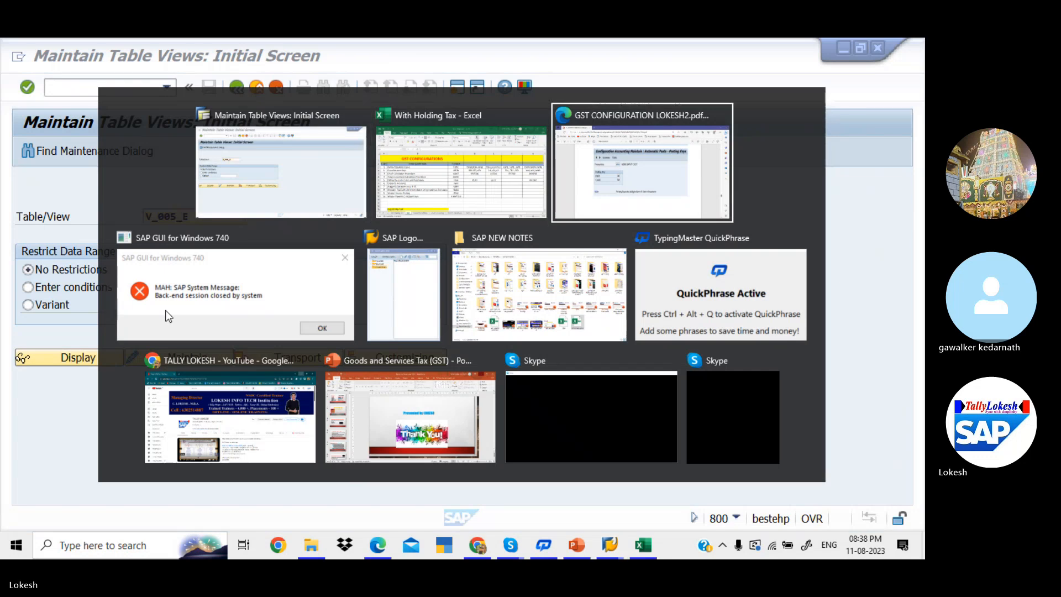
scroll(169, 316, down, 10)
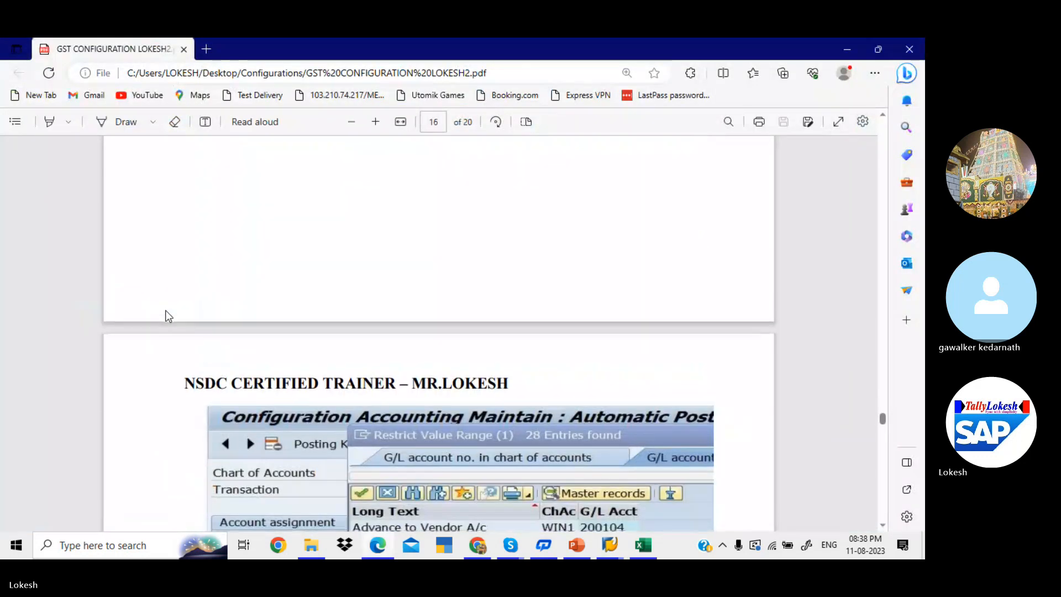
scroll(169, 316, down, 8)
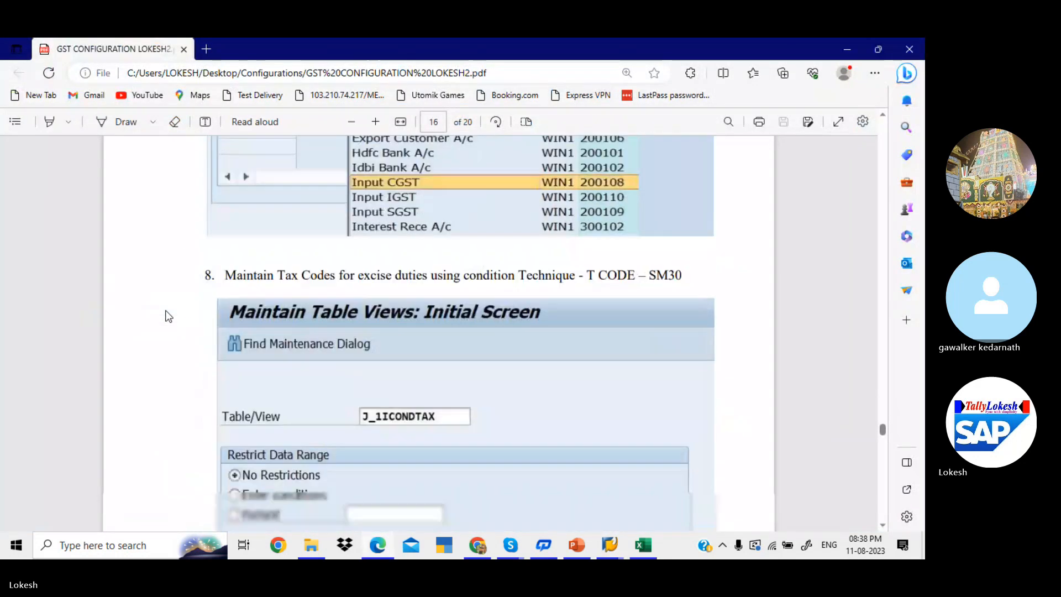
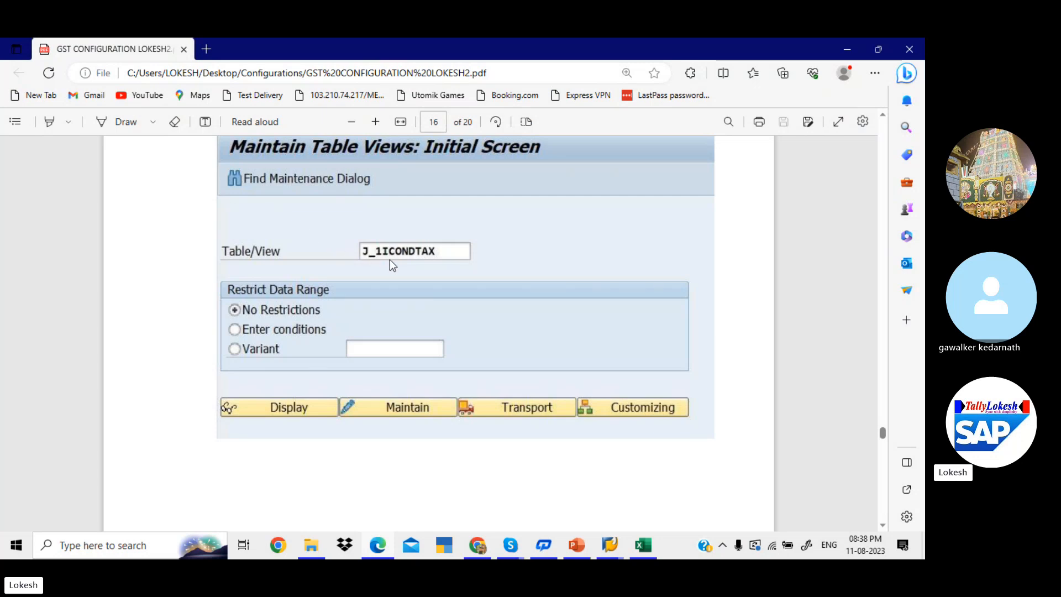
key(alt+Tab)
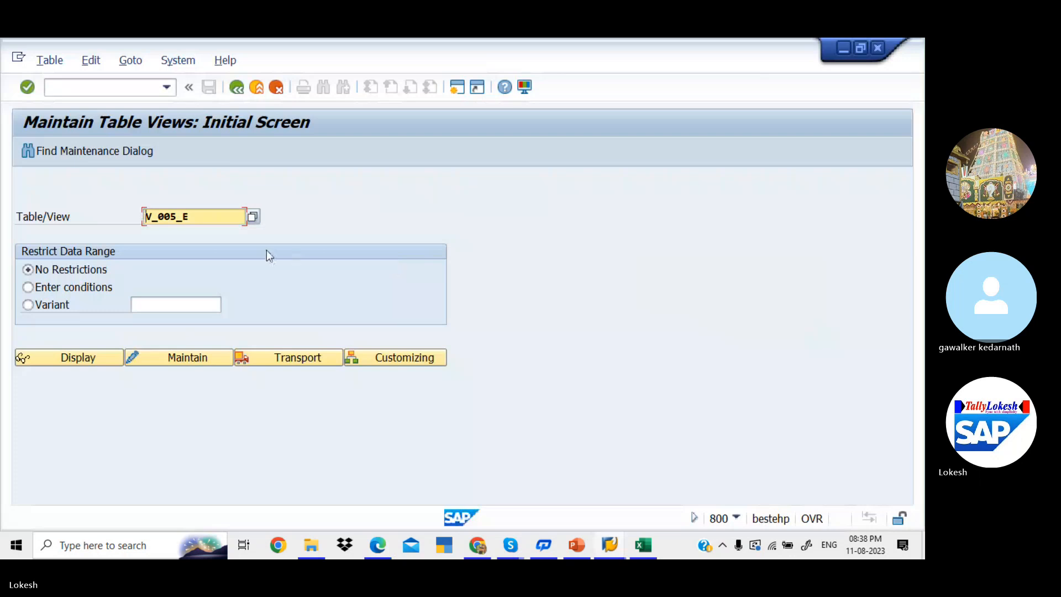
- Set the table/view to J_1ICONDTAX and open it for maintenance
drag(207, 222, 125, 210)
key(BackSpace)
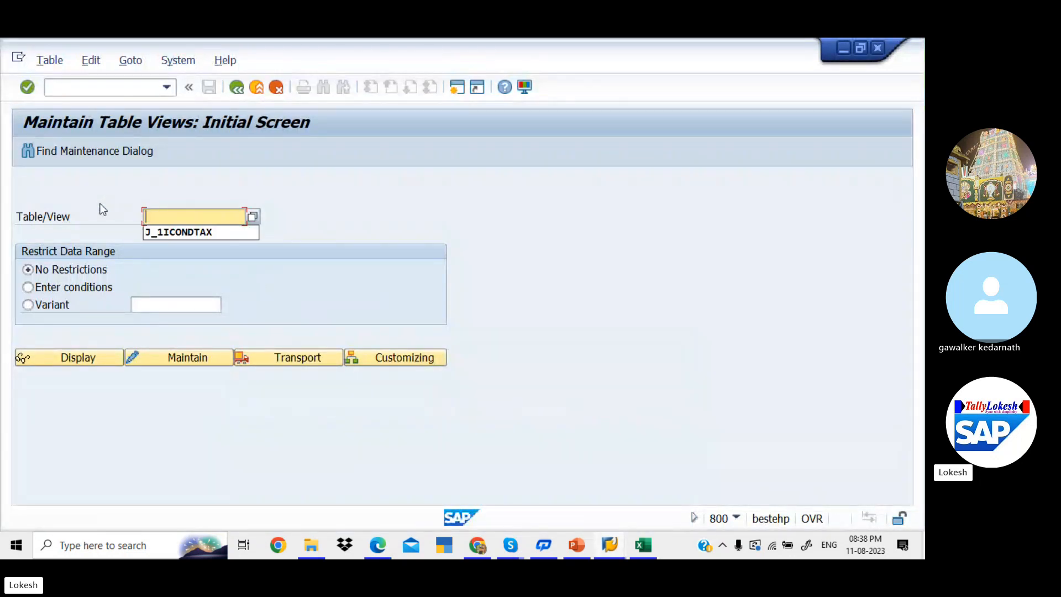
click(178, 232)
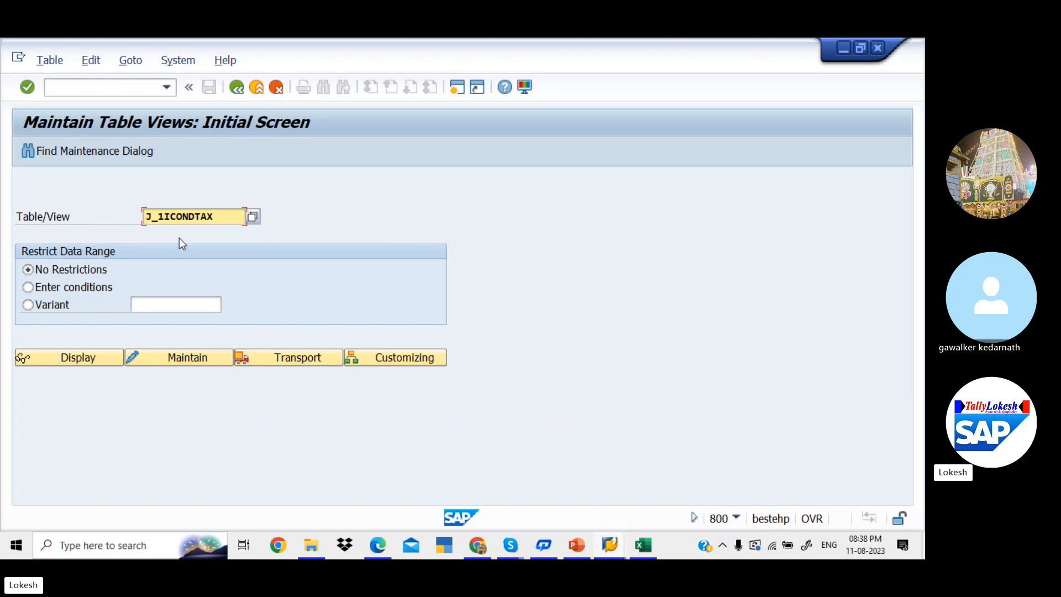
click(187, 357)
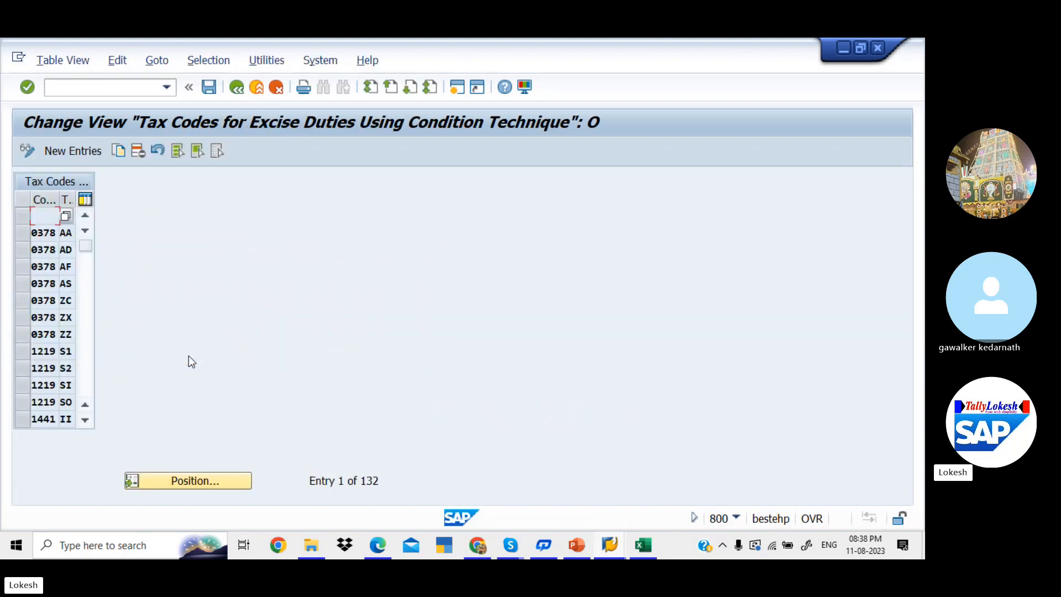
- Add a new entry for company code KED1 with tax code K1
click(84, 154)
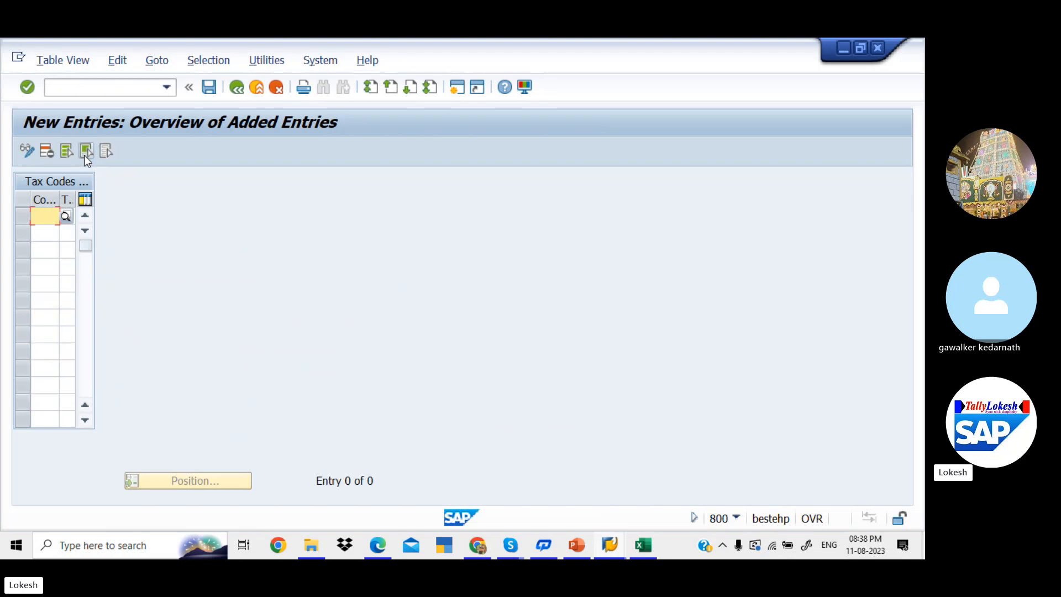
text(K)
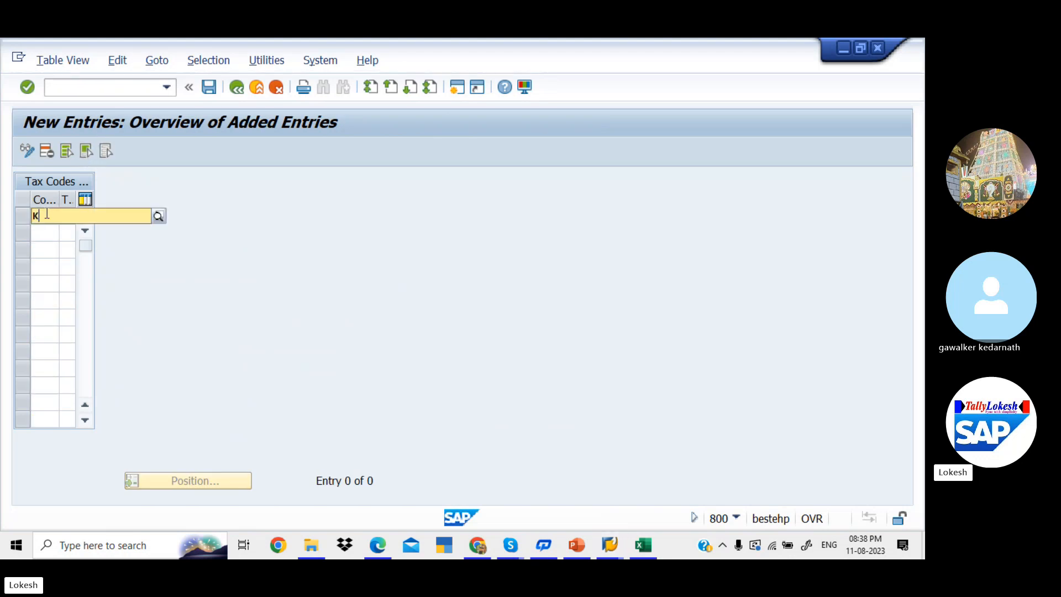
text(ED1)
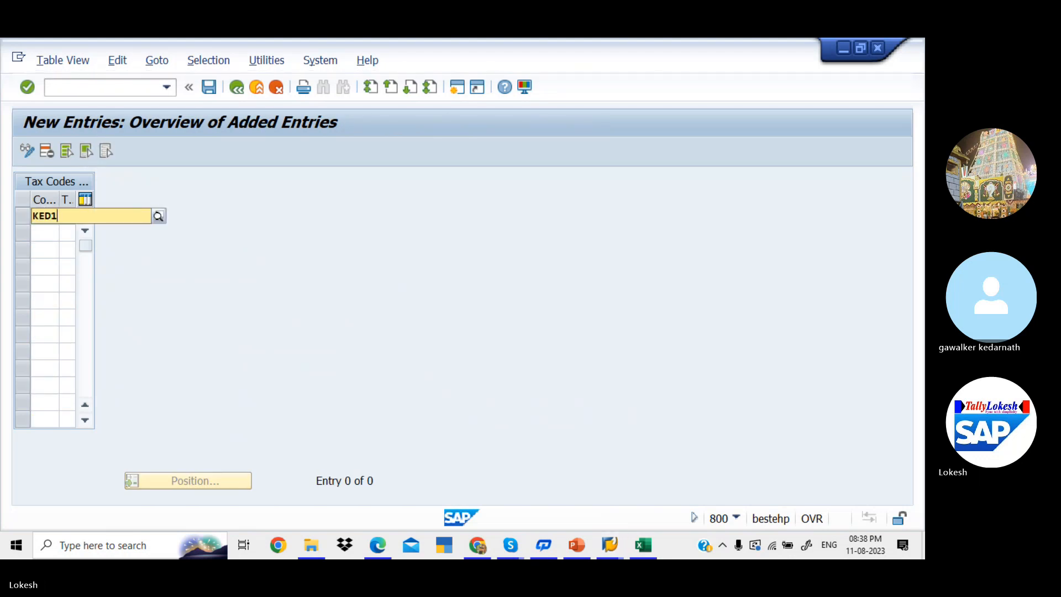
key(Tab)
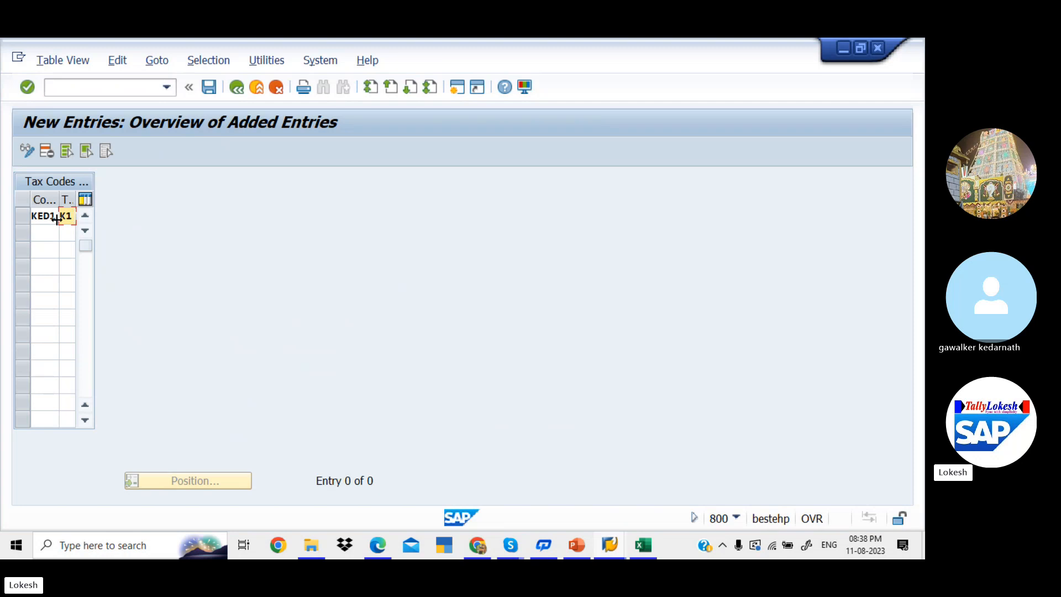
- Add a second entry for KED1 with tax code K2 and save both under the GST CONFIGURATION KED1 customizing request
click(48, 229)
text(K)
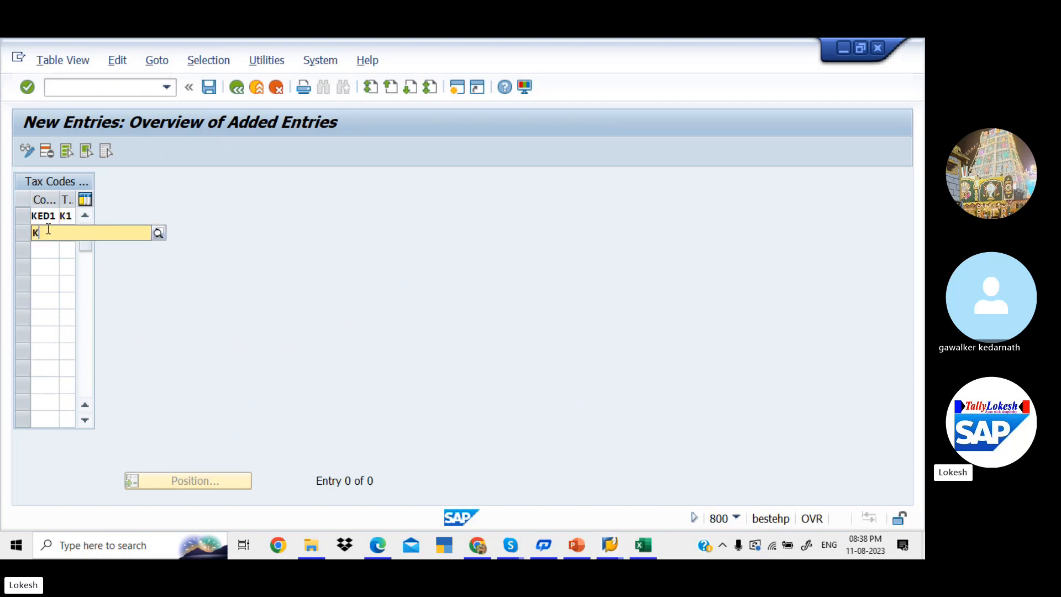
text(ED2)
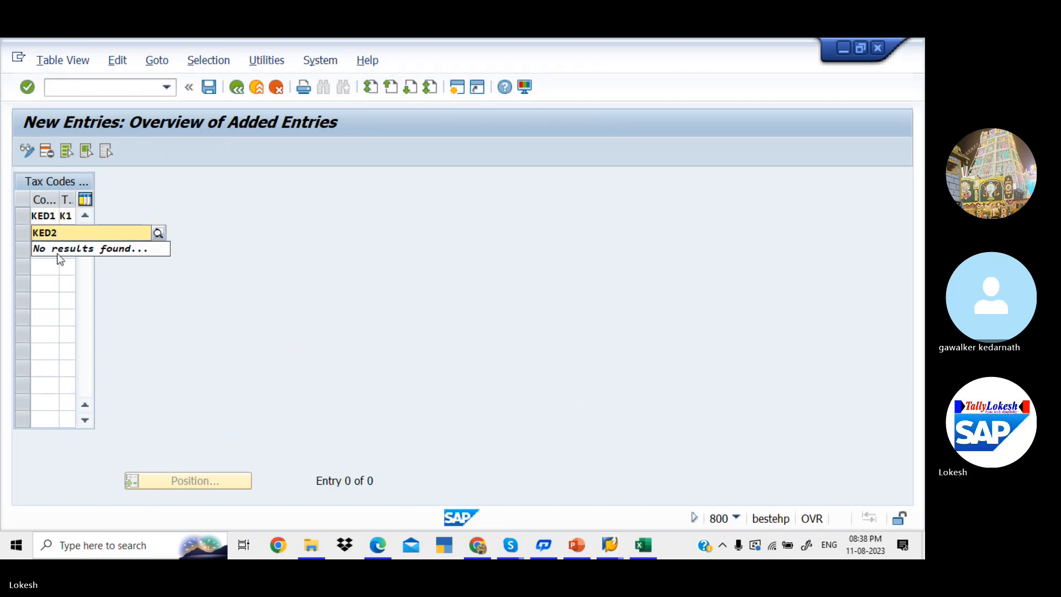
key(BackSpace)
text(1)
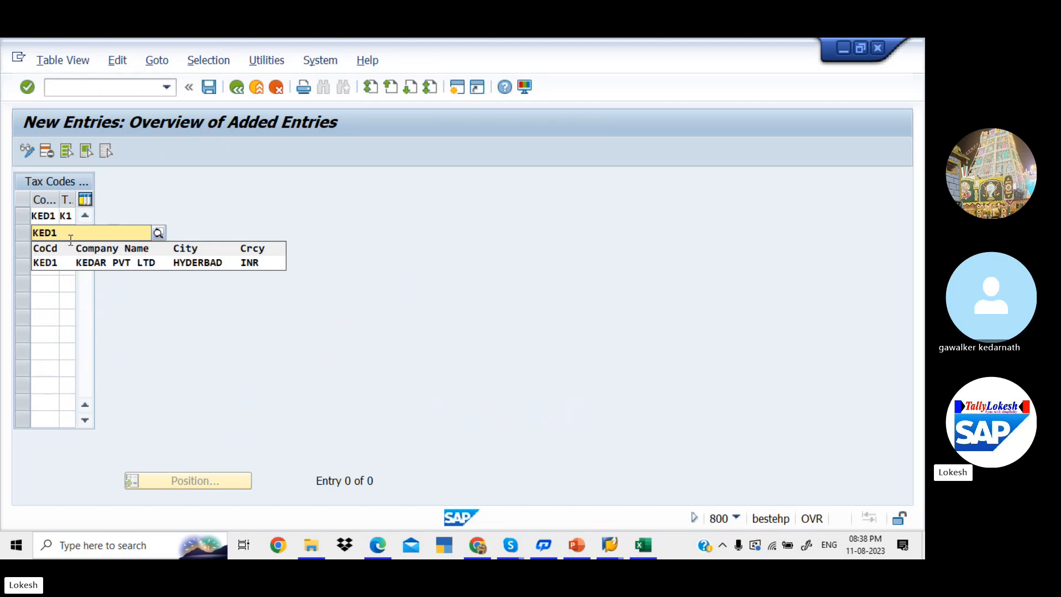
click(78, 262)
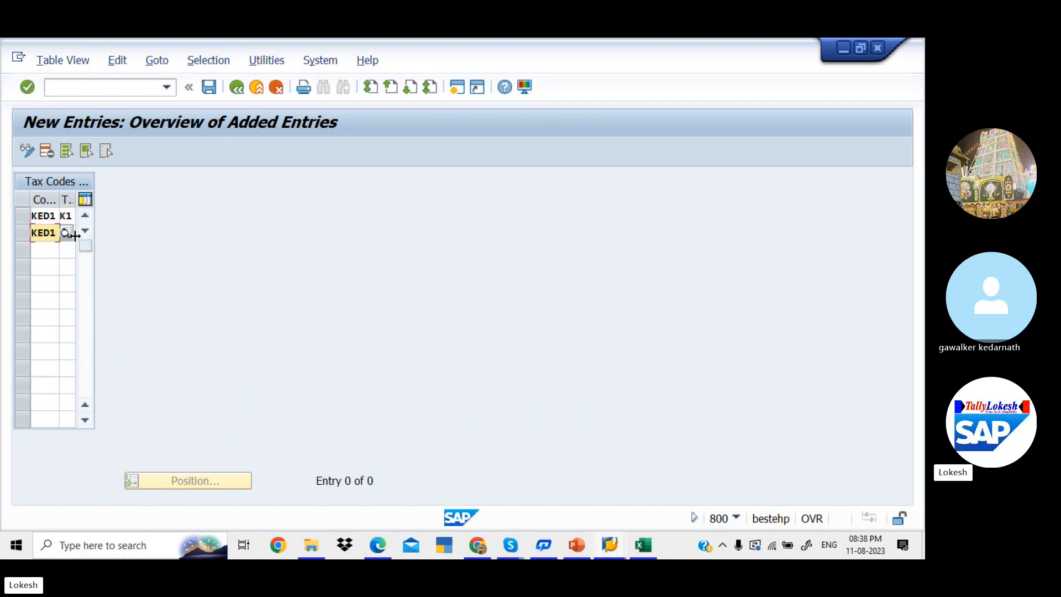
click(74, 236)
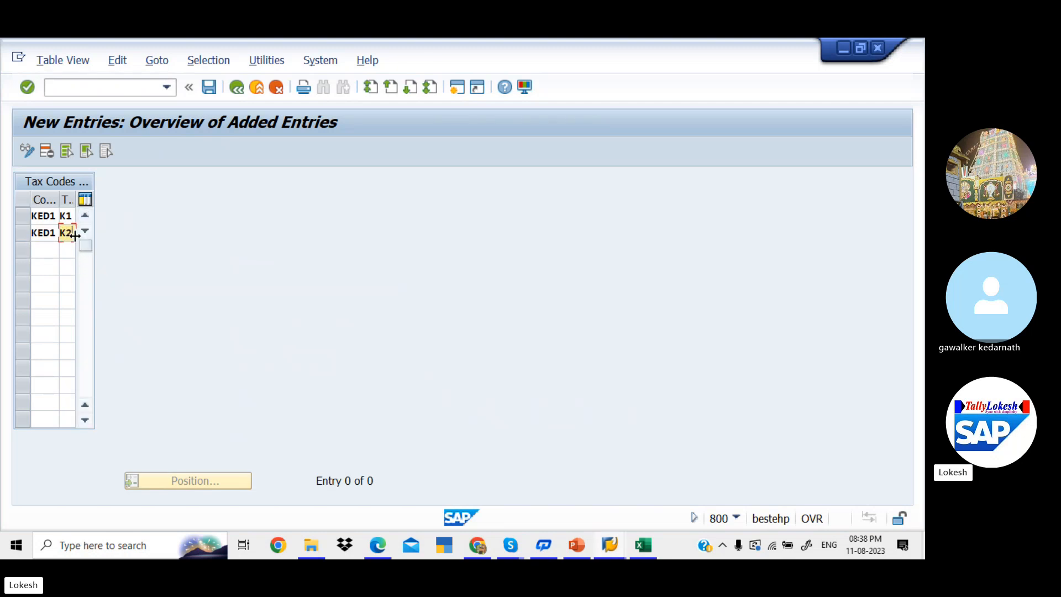
text(K2)
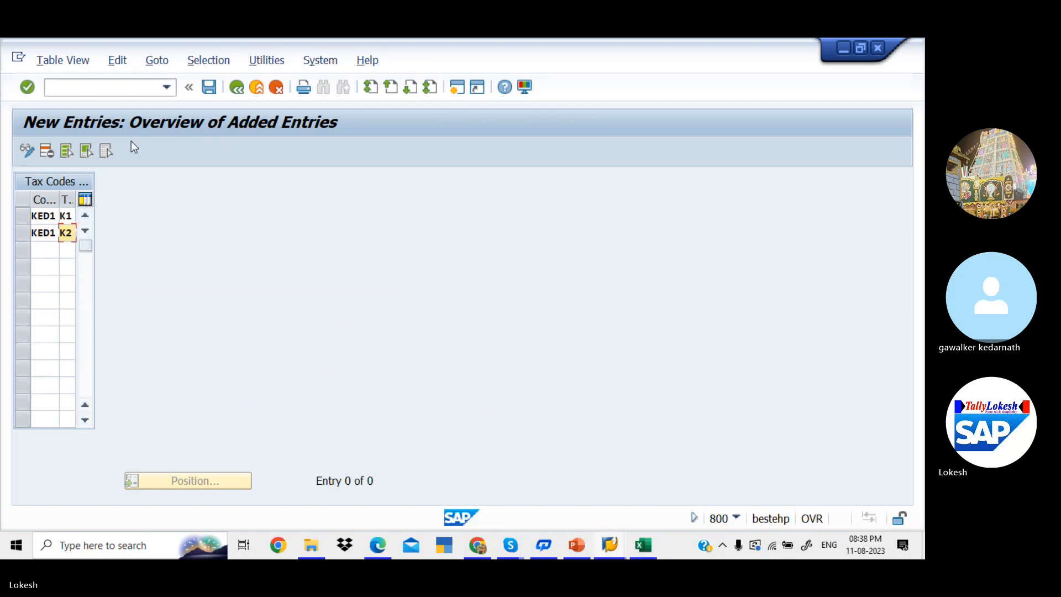
click(216, 86)
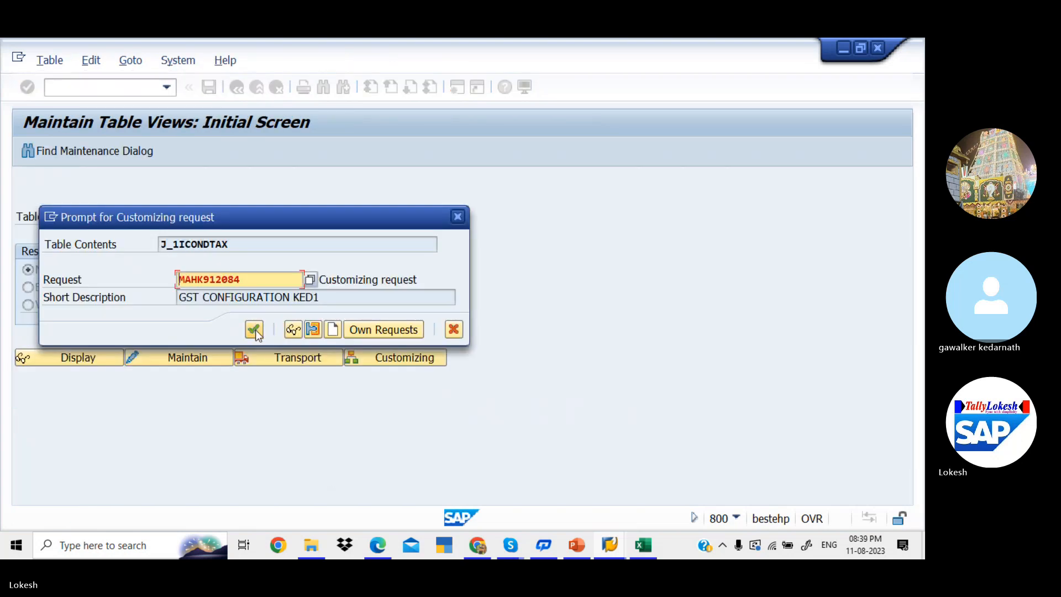
click(254, 330)
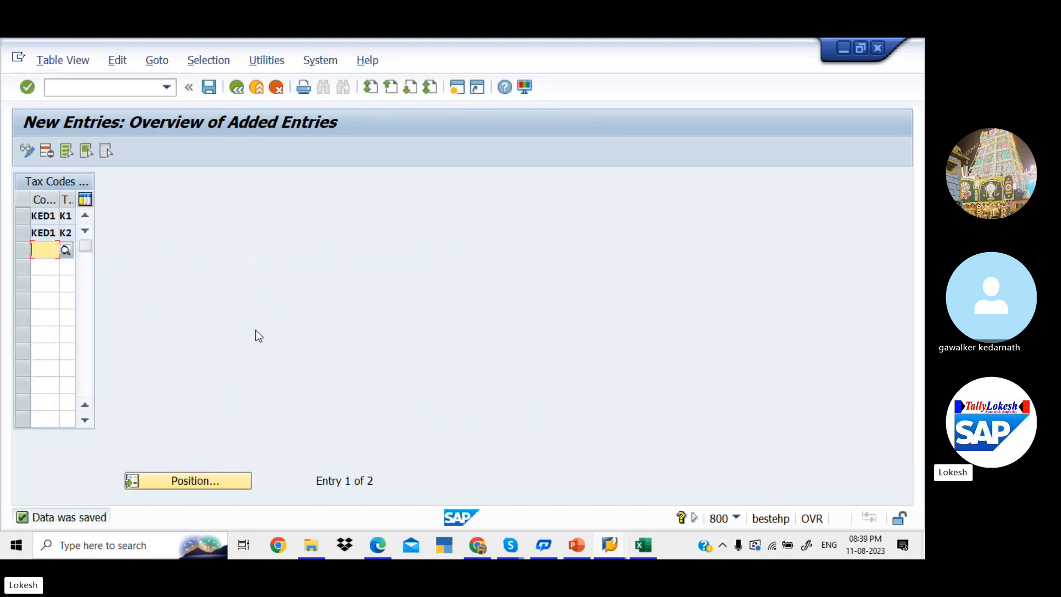
- Switch to the GST sheet of the With Holding Tax Excel workbook and highlight configuration steps 1 to 8
key(alt+Tab)
key(Tab)
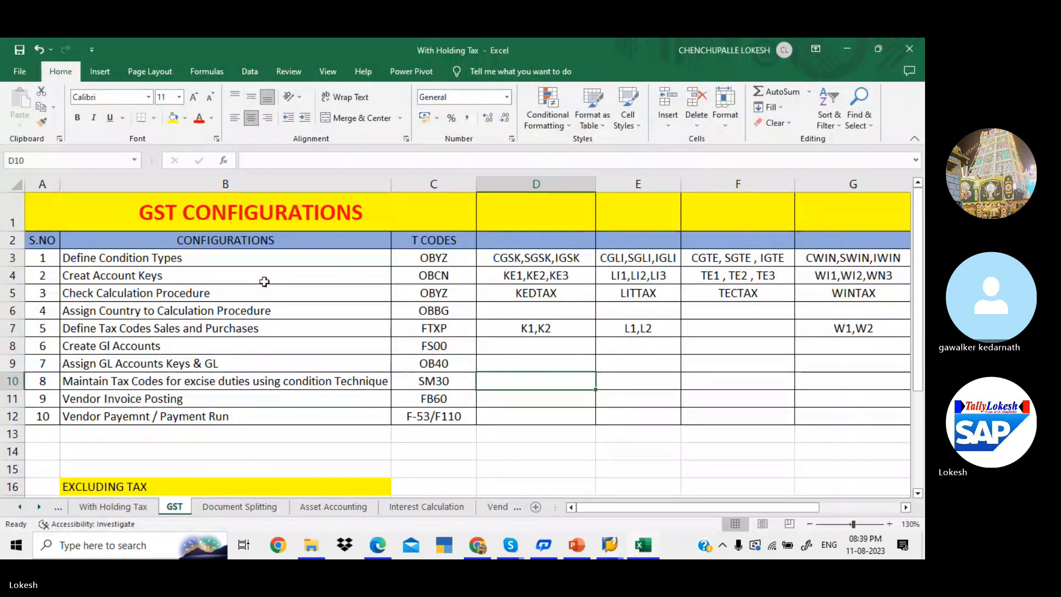
drag(279, 258, 318, 380)
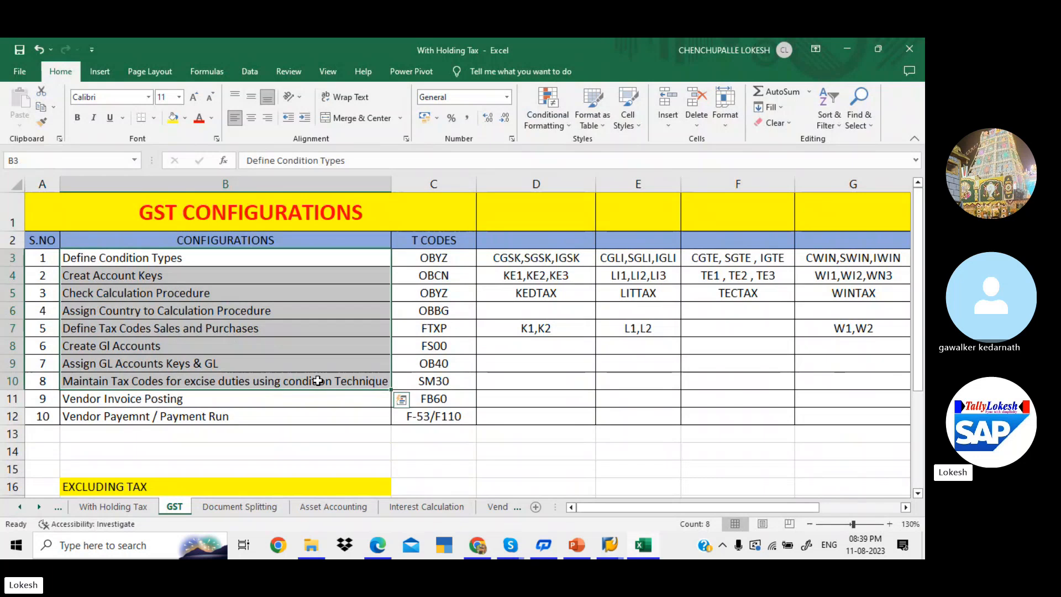
- Look up the excluding-tax purchase example on slide 18 of the Goods and Services Tax PowerPoint presentation and return to SAP
click(576, 546)
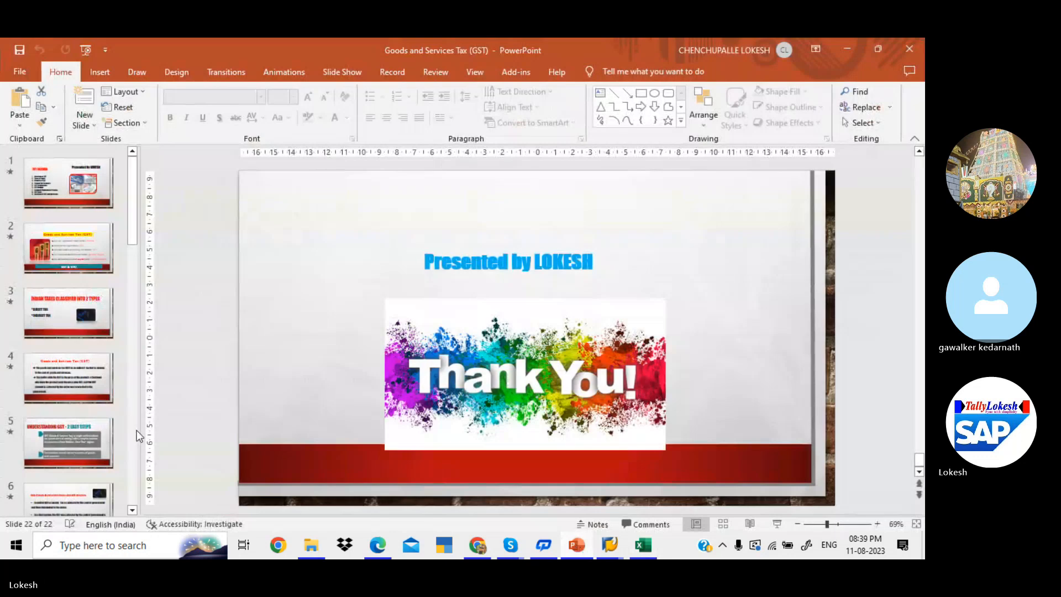
scroll(137, 430, down, 10)
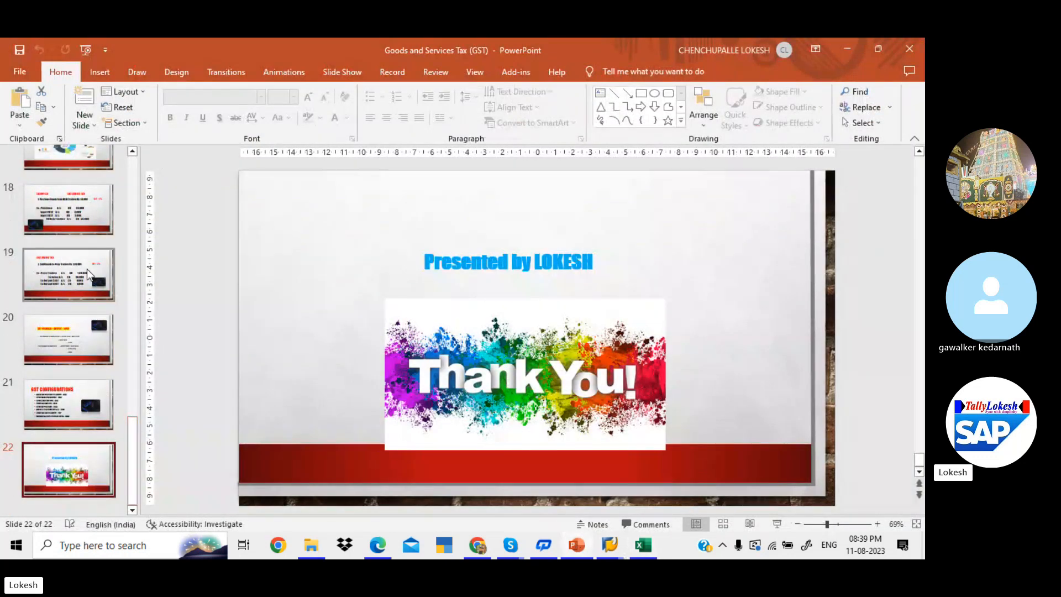
click(75, 227)
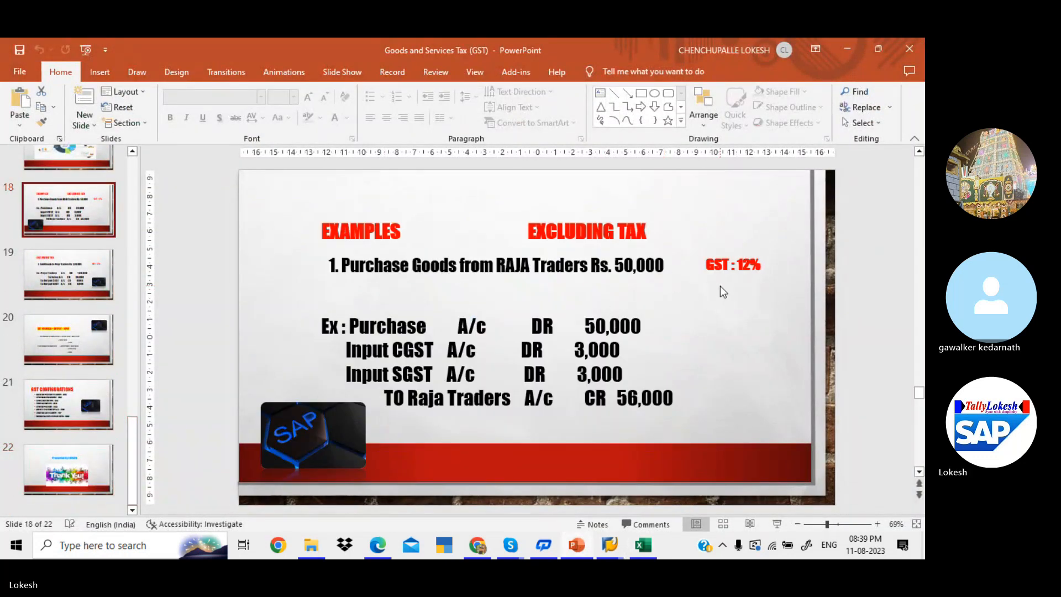
key(alt+Tab)
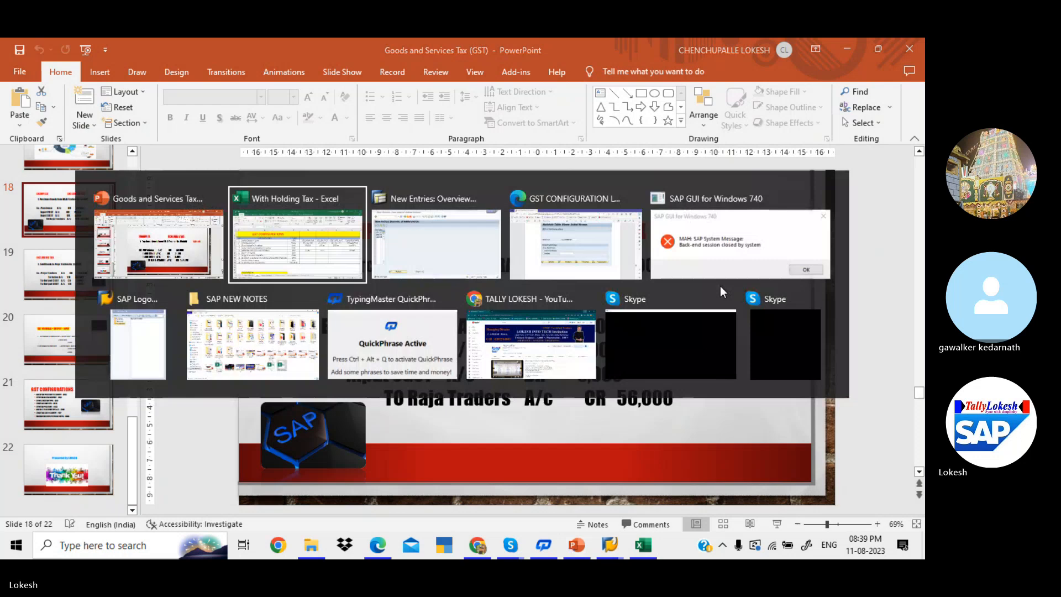
key(alt+Tab)
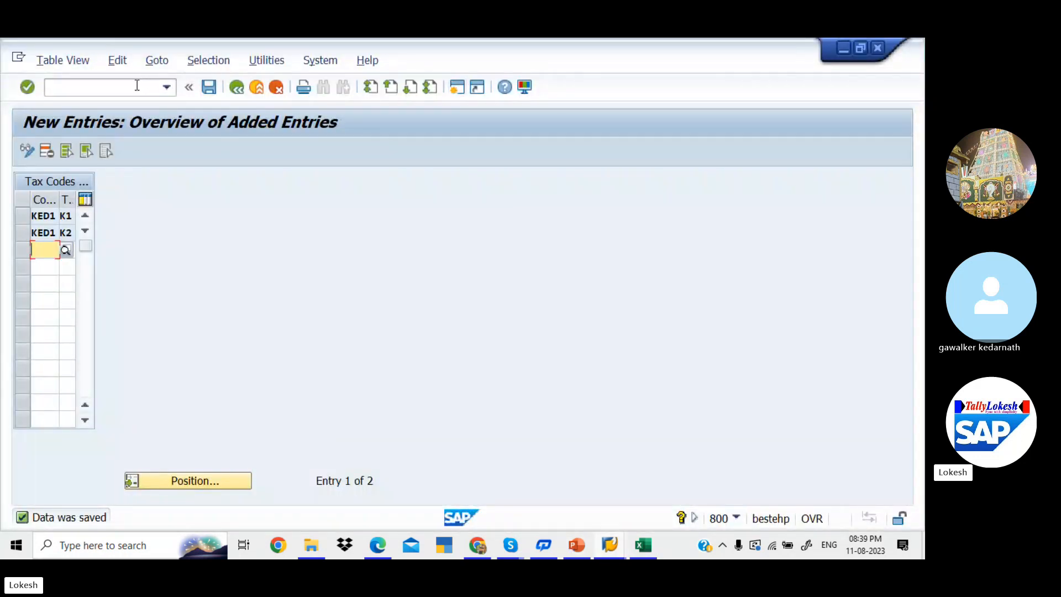
- Open transaction FB60 and choose the Hyderabad vendor PRIIYA PVT LTD of company code KED1 for the invoice
click(157, 87)
text(/N)
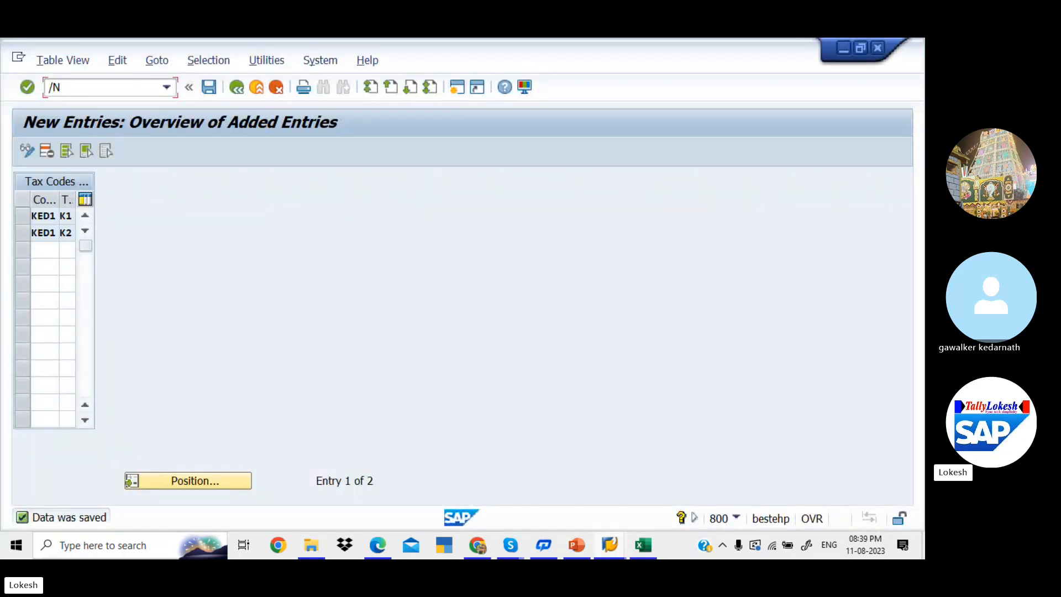
text(FB60)
key(Return)
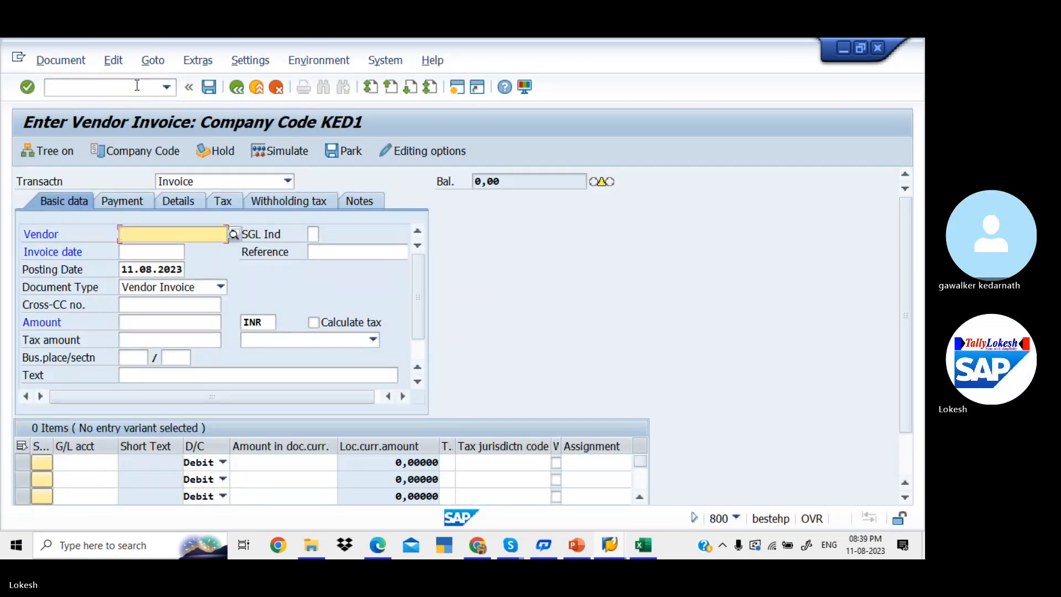
click(234, 236)
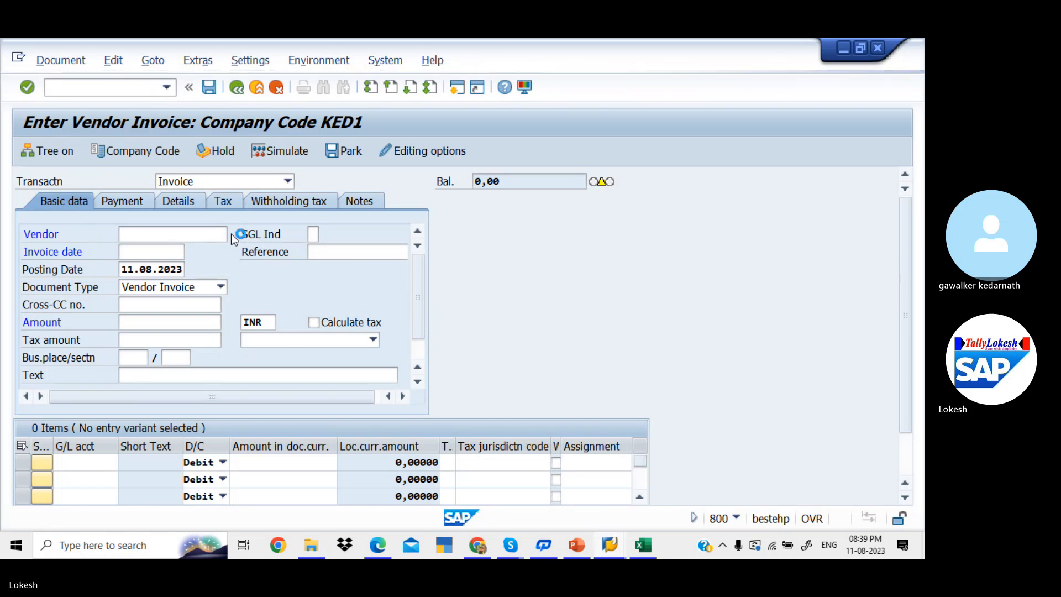
key(Return)
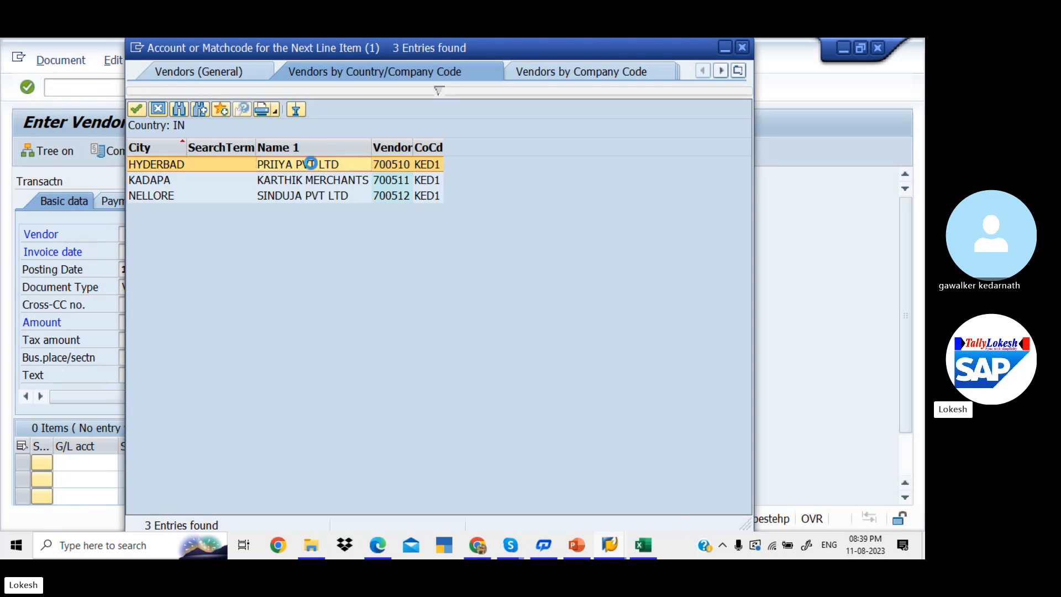
double_click(311, 164)
- Set the invoice date to 11.08.2023 and the reference to REF-09
click(165, 250)
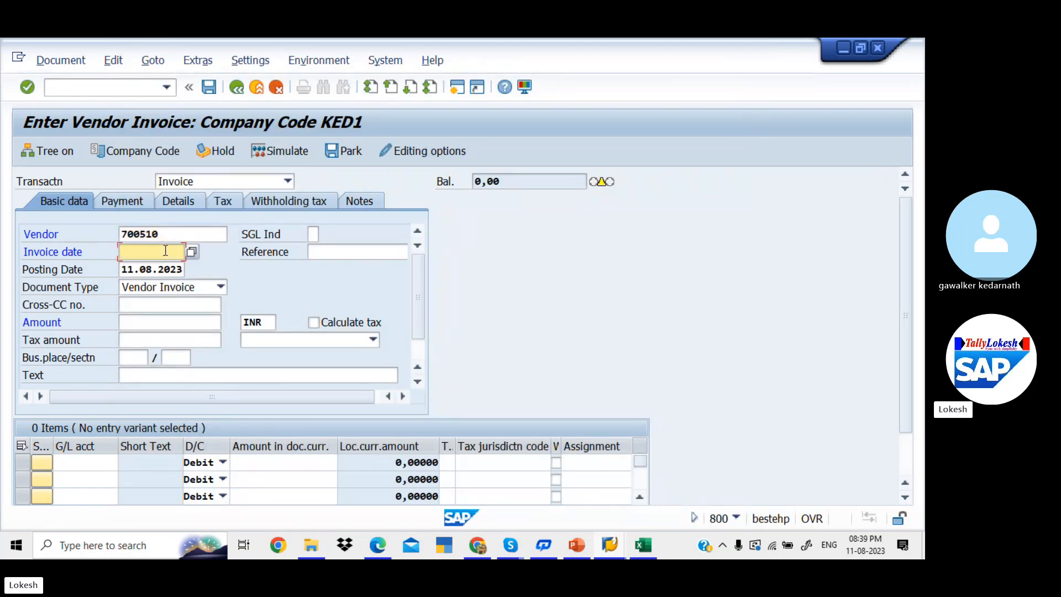
text(11.08.2023)
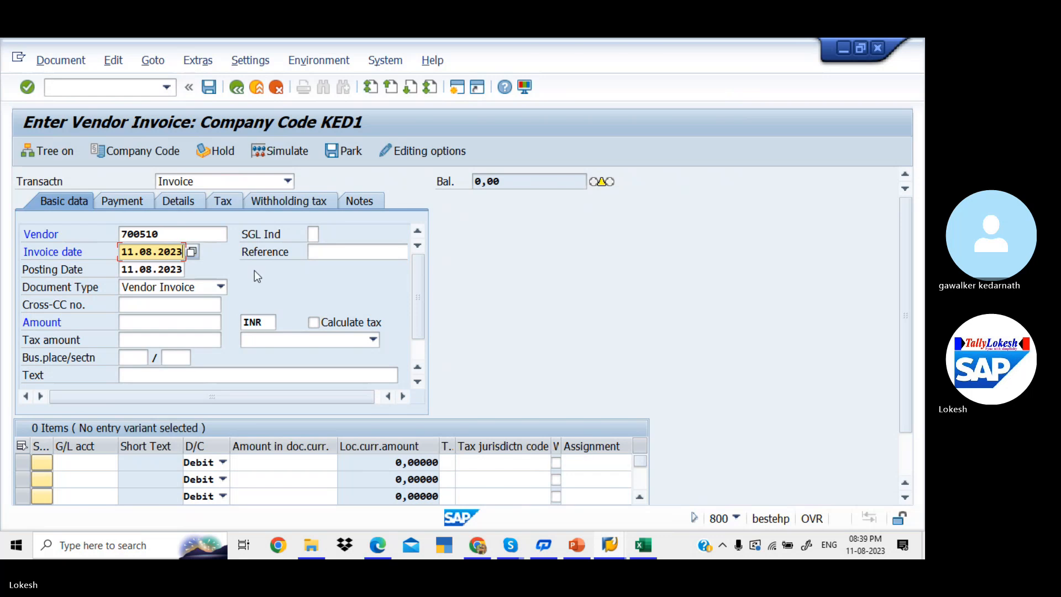
click(333, 252)
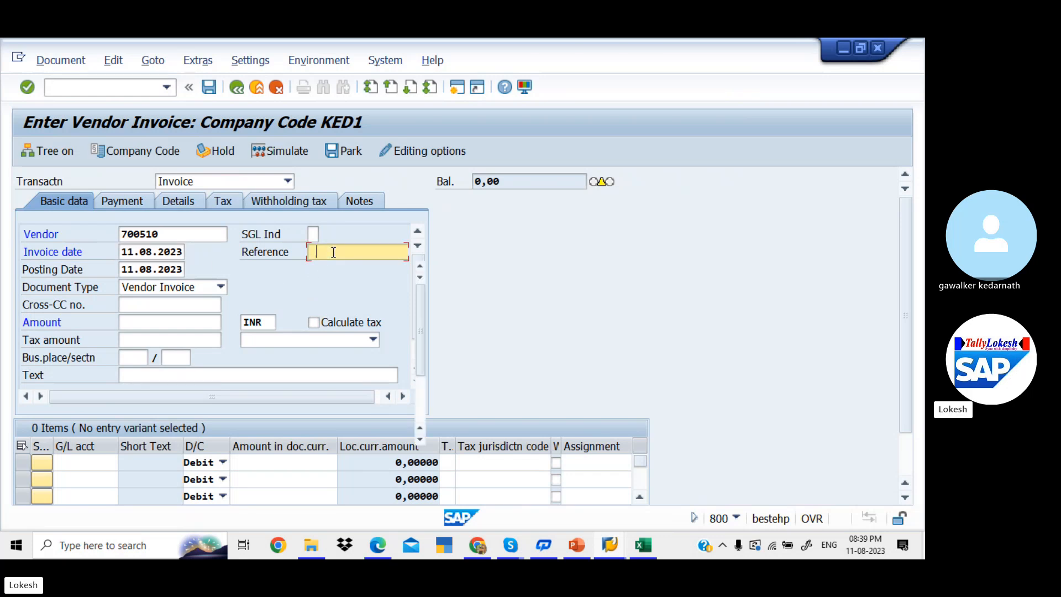
click(333, 252)
key(Down)
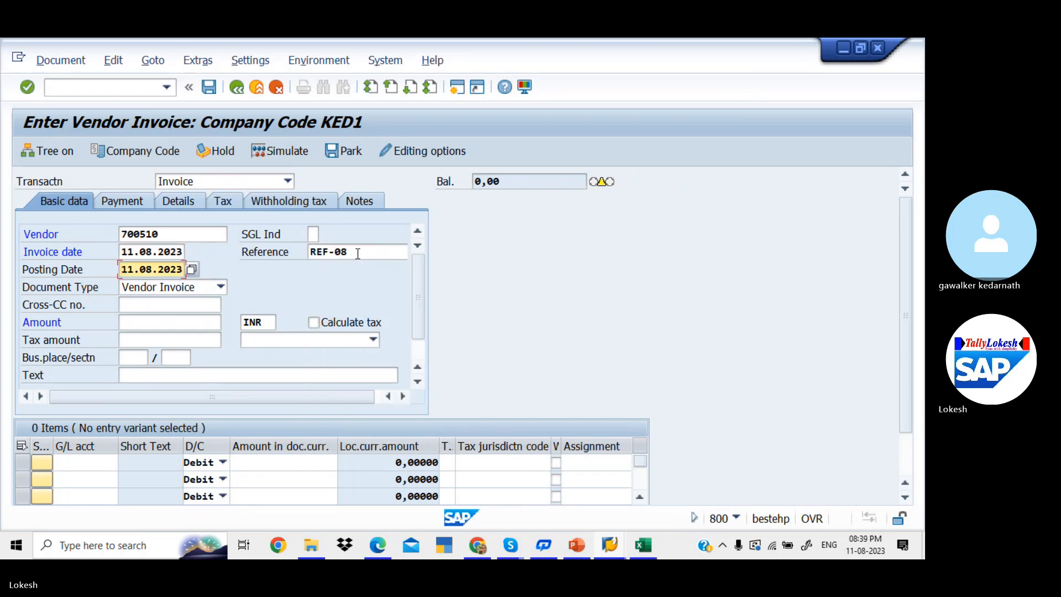
click(354, 253)
key(BackSpace)
text(9)
- Enter VENDOR INVOICE as the invoice's header text, leaving the amount and tax fields empty
key(Tab)
key(Tab)
key(Tab)
key(Tab)
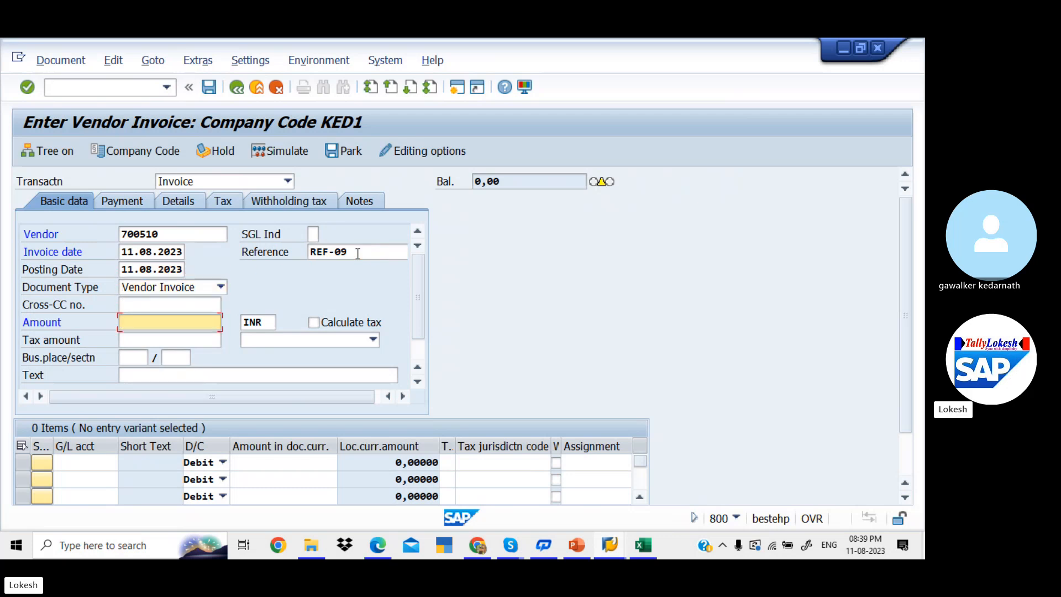
key(Tab)
key(Tab)
key(Tab)
key(Tab)
key(Tab)
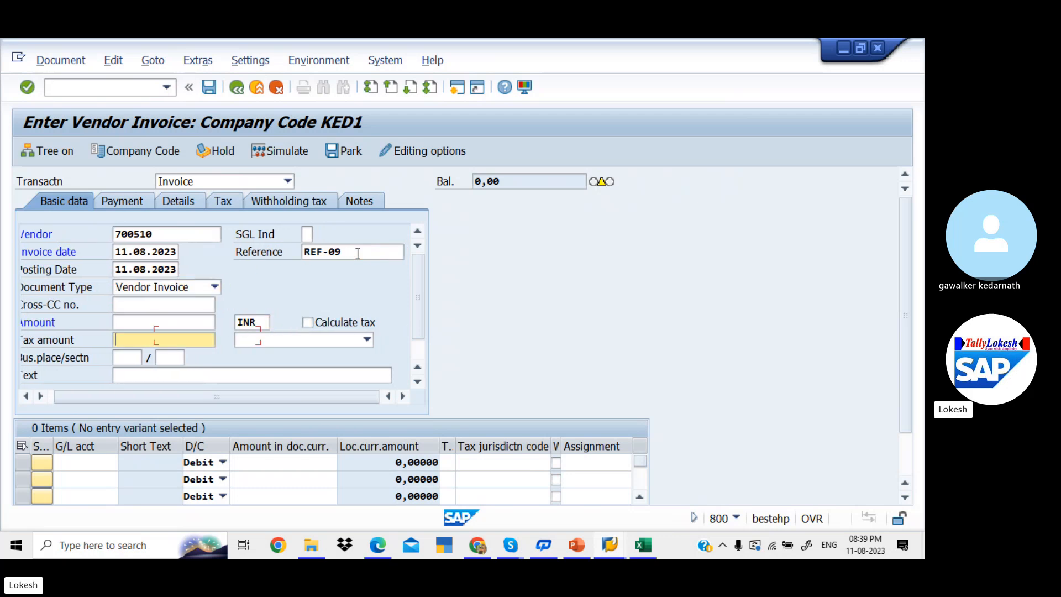
key(Tab)
key(Tab)
key(Down)
key(Down)
key(Tab)
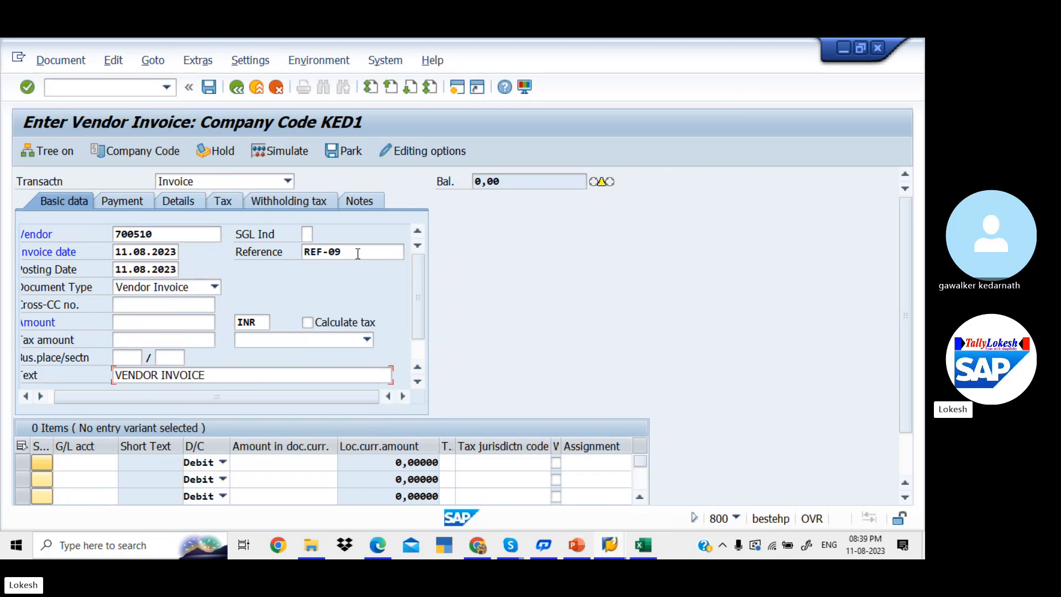
- Select G/L account 400005, Purchase A/c, for the first invoice line item
key(Tab)
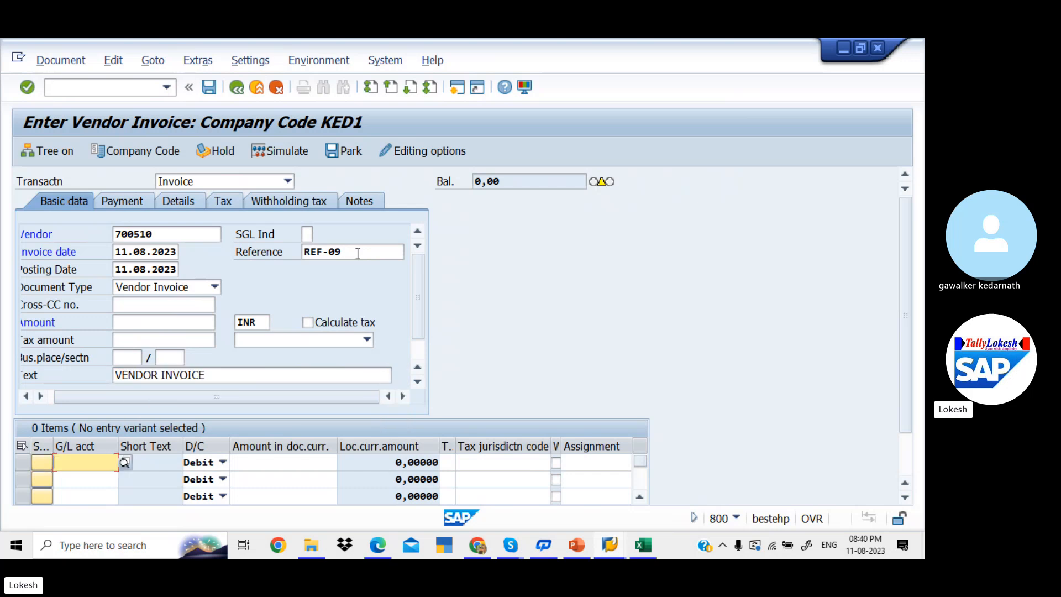
click(125, 463)
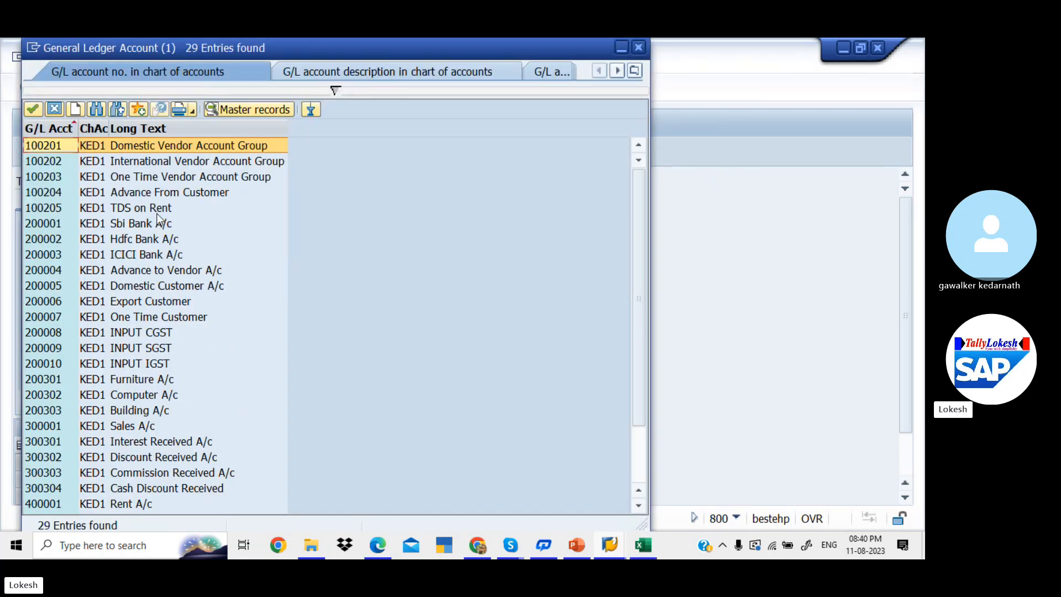
key(Down)
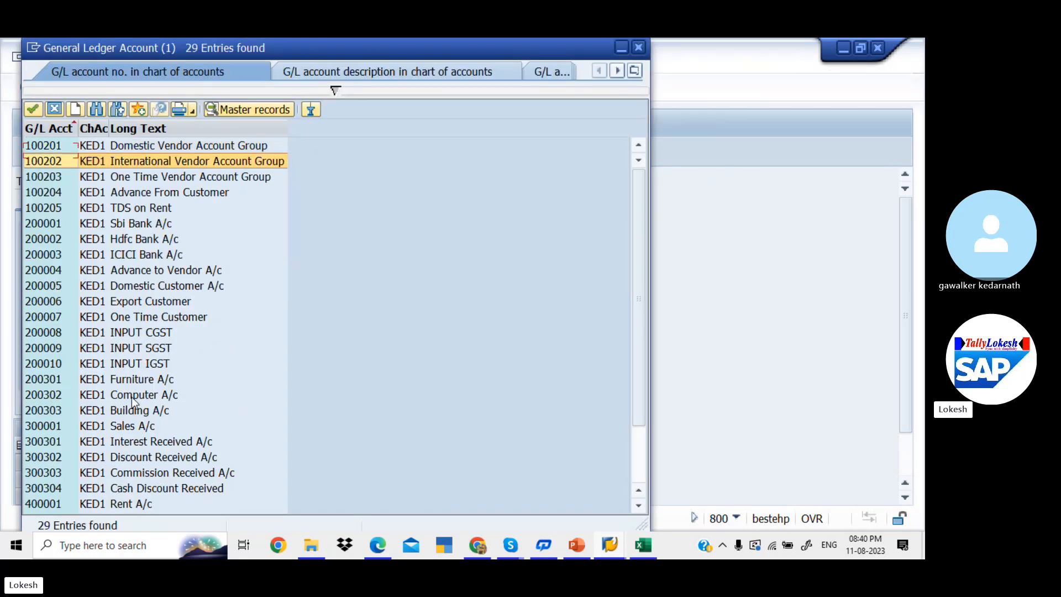
key(Up)
key(Down)
key(Down)
key(Down)
key(Down)
key(Down)
key(Down)
key(Down)
key(Down)
key(Down)
key(Down)
key(Down)
key(Down)
key(Down)
key(Down)
key(Down)
key(Down)
key(Down)
key(Down)
key(Down)
key(Down)
key(Down)
key(Down)
key(Down)
key(Down)
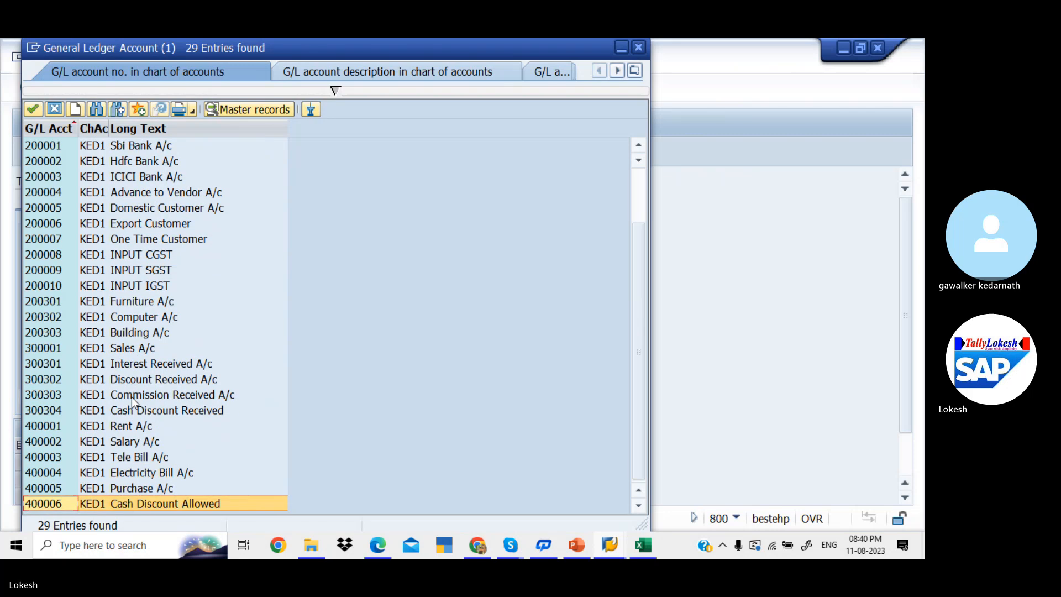
click(136, 489)
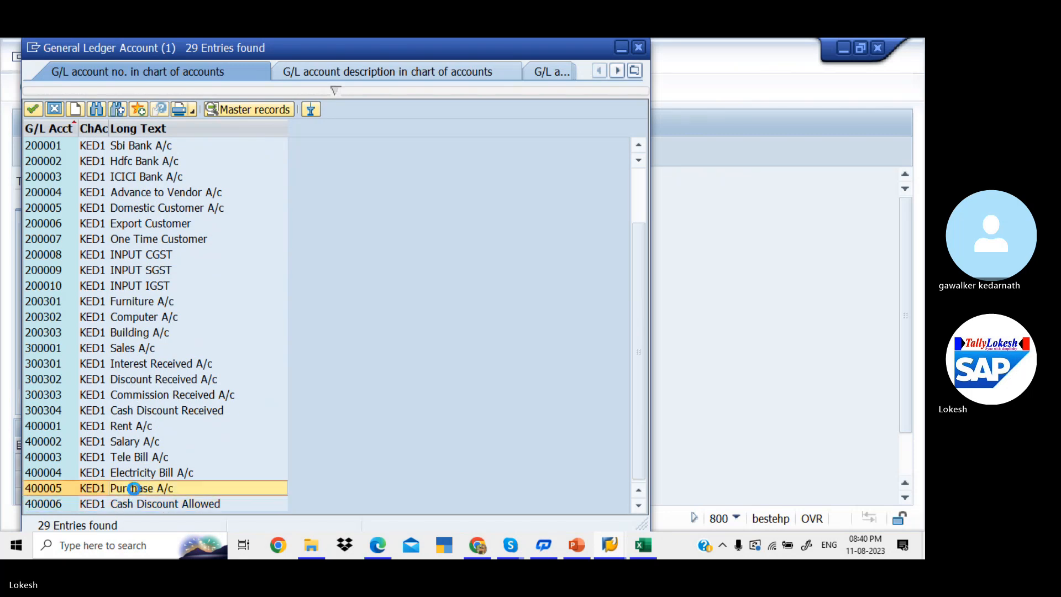
- Take over G/L account 400005 in the first line item and enter a document amount of 50000
double_click(135, 489)
key(Tab)
key(Tab)
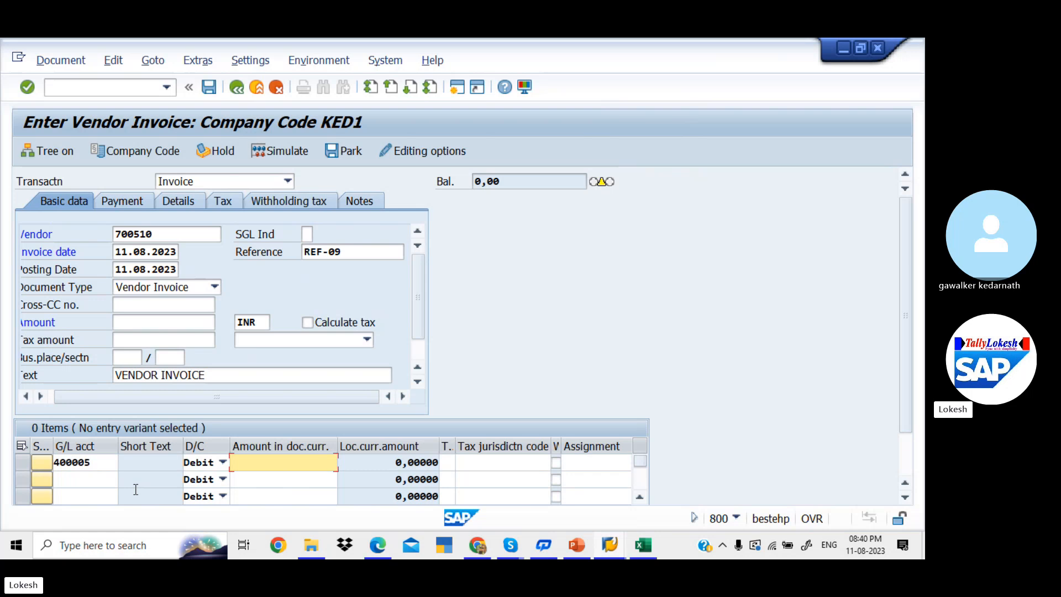
text(50000)
key(Tab)
key(Tab)
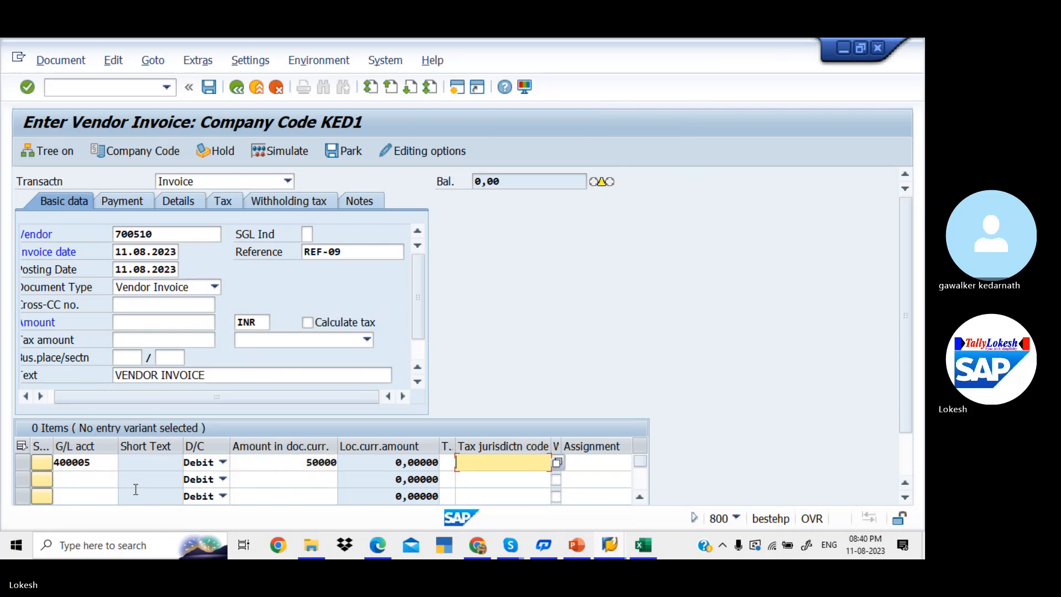
- Assign tax code K1, KED INPUT CGST +SGST, to the purchase line item
click(449, 462)
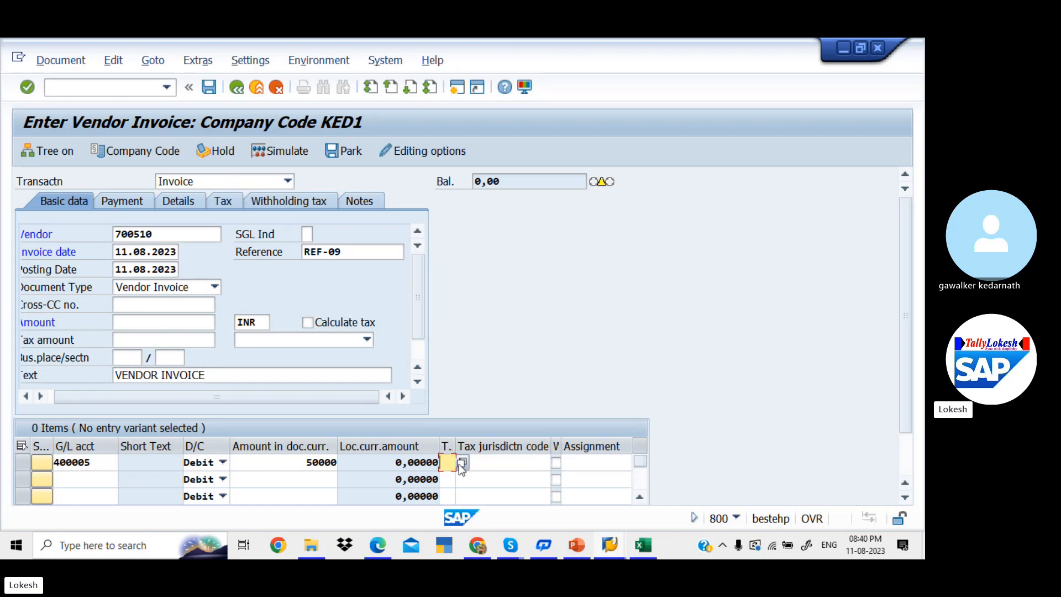
click(459, 463)
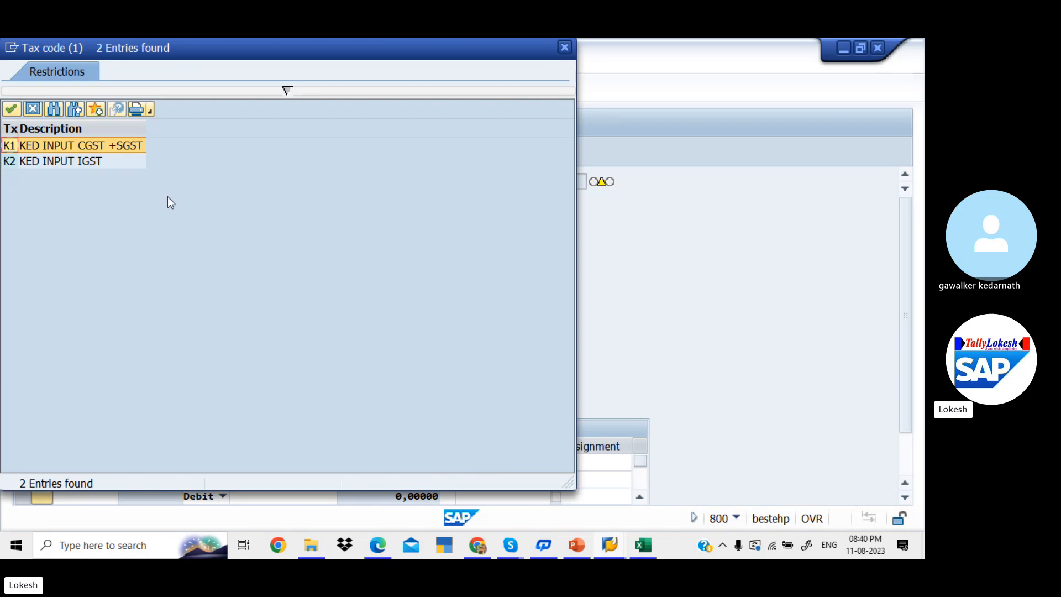
double_click(131, 148)
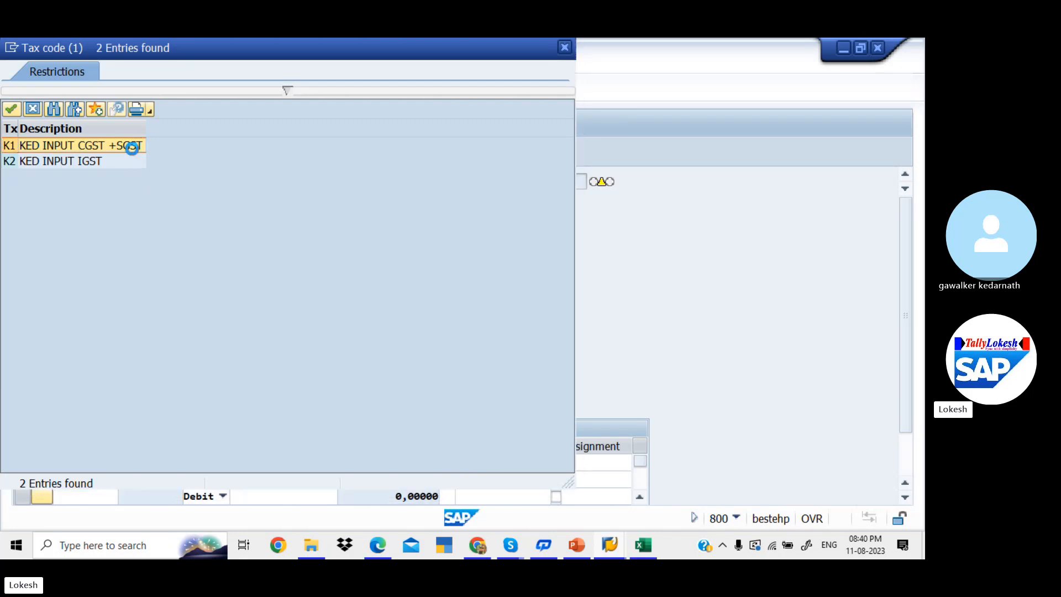
- Set the purchase line item's value date to 11.08.2023
key(Tab)
key(Tab)
key(Tab)
key(Tab)
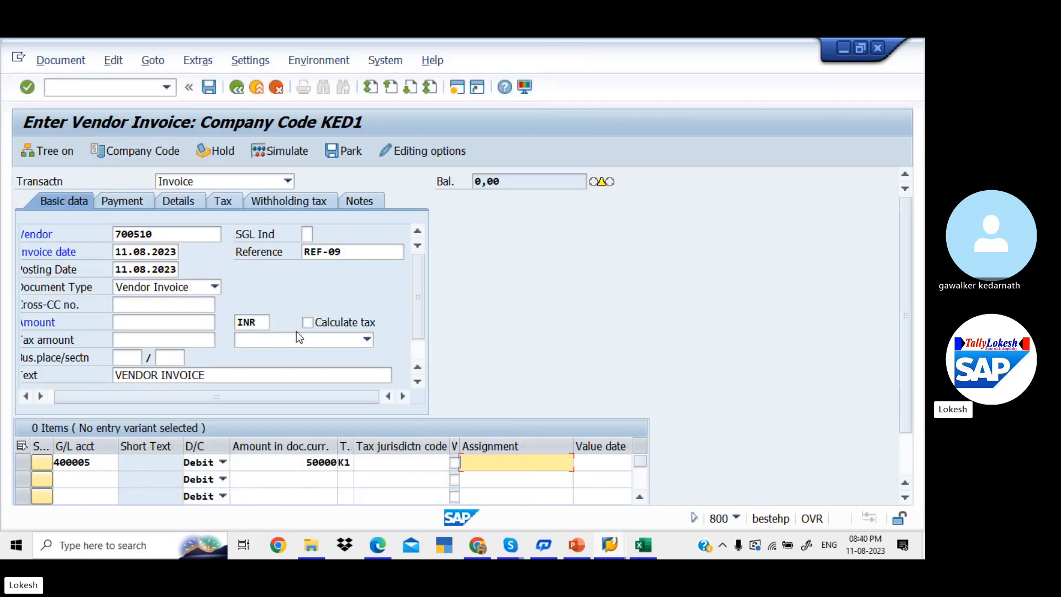
text(11)
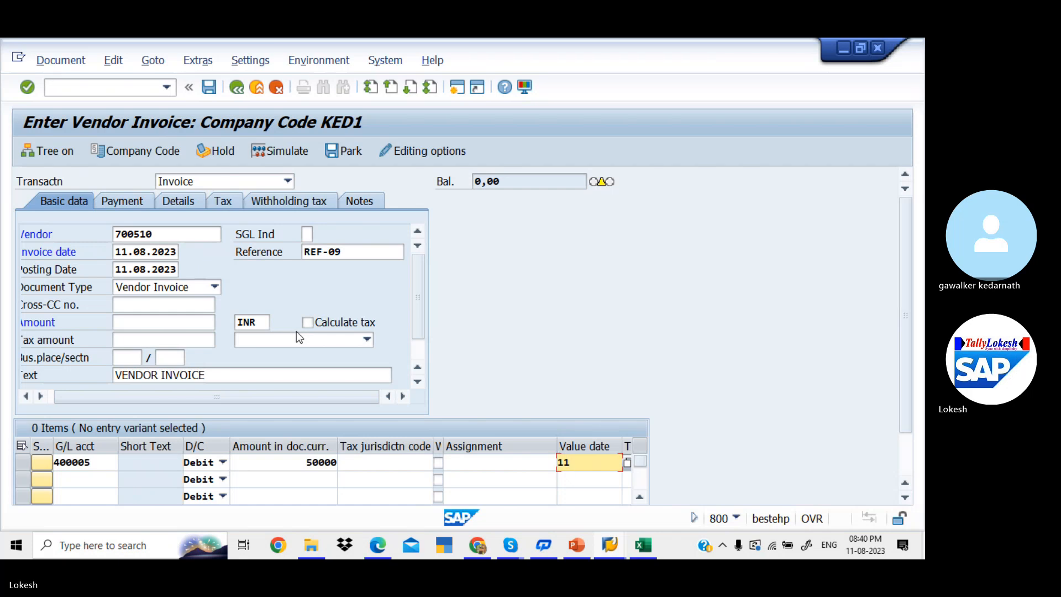
text(.08.2023)
key(Tab)
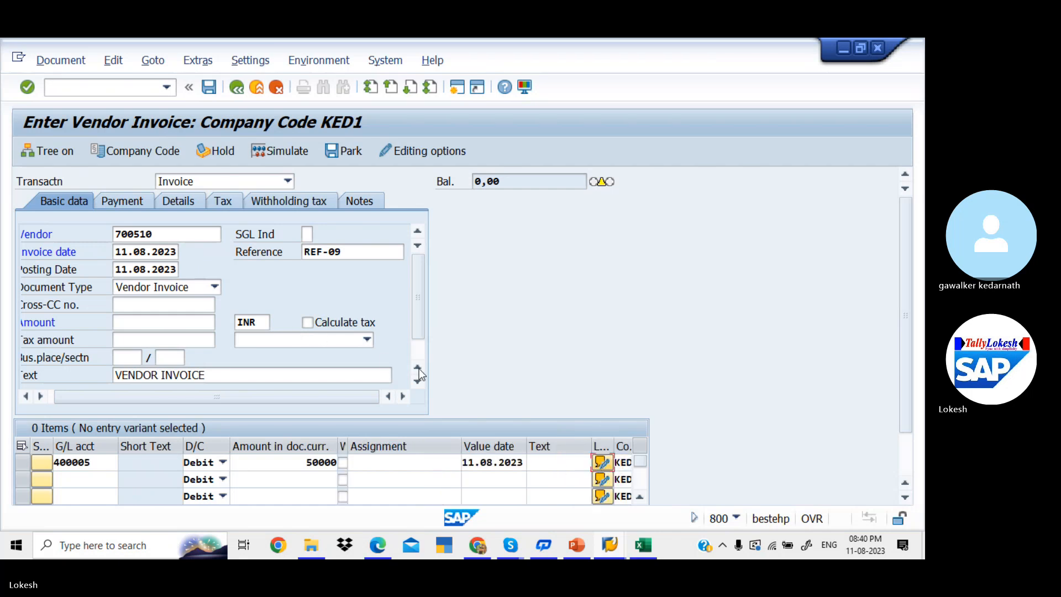
- Enter Purchase as the line item's text and close the long text dialog without adding notes
click(558, 463)
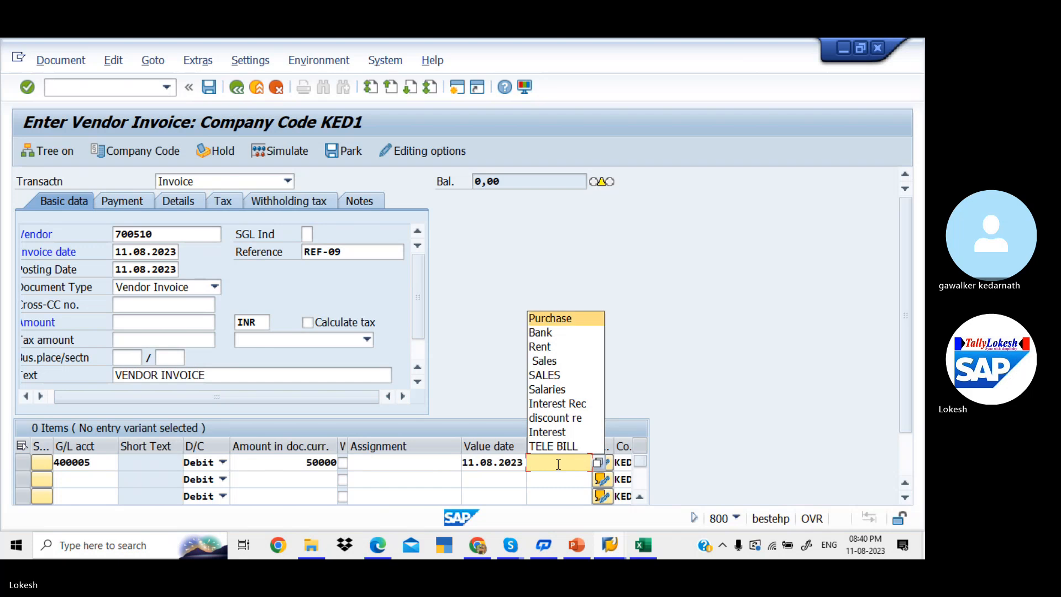
key(Return)
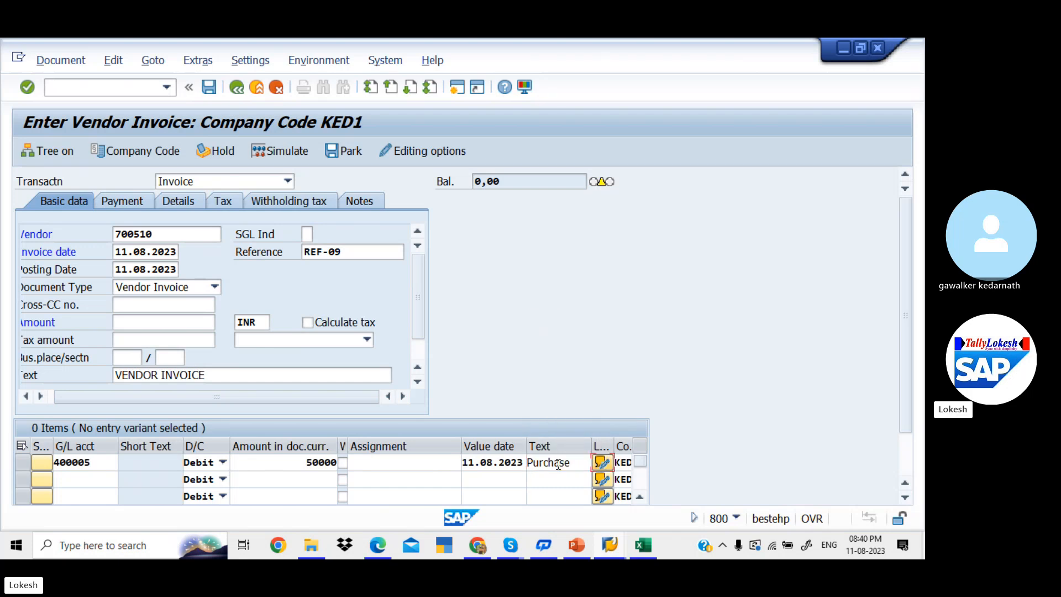
key(Return)
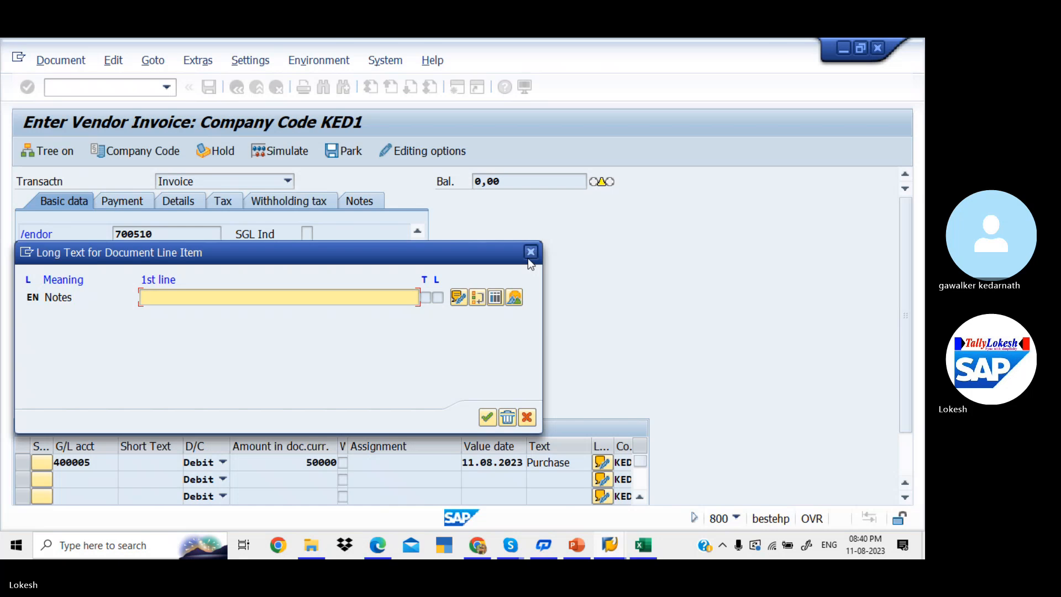
click(529, 255)
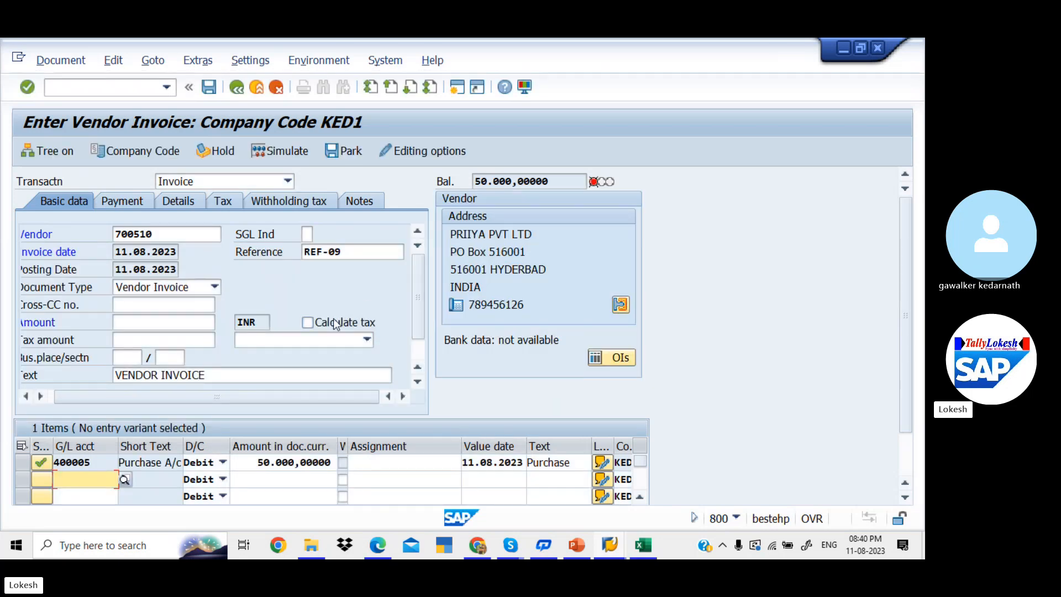
- Set the invoice header's tax code to K1 (KED INPUT CGST +SGST) and enable Calculate tax
click(367, 340)
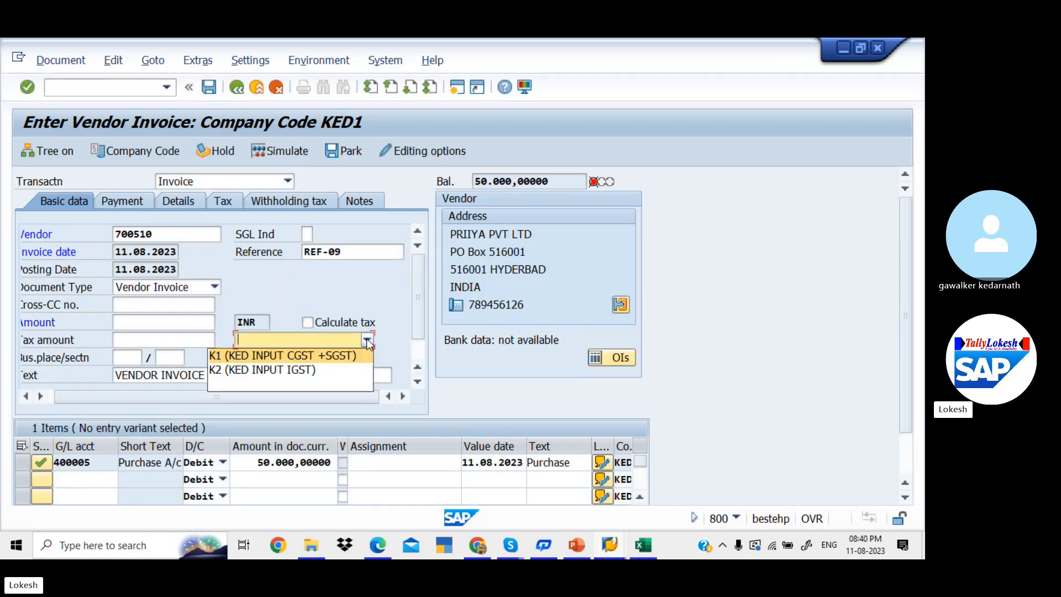
click(332, 354)
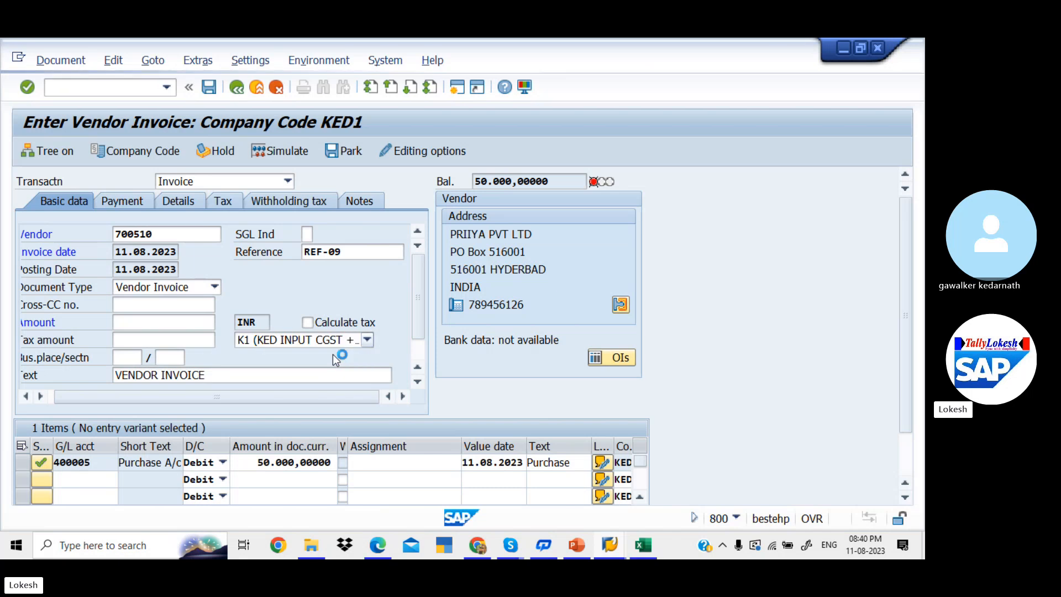
click(307, 322)
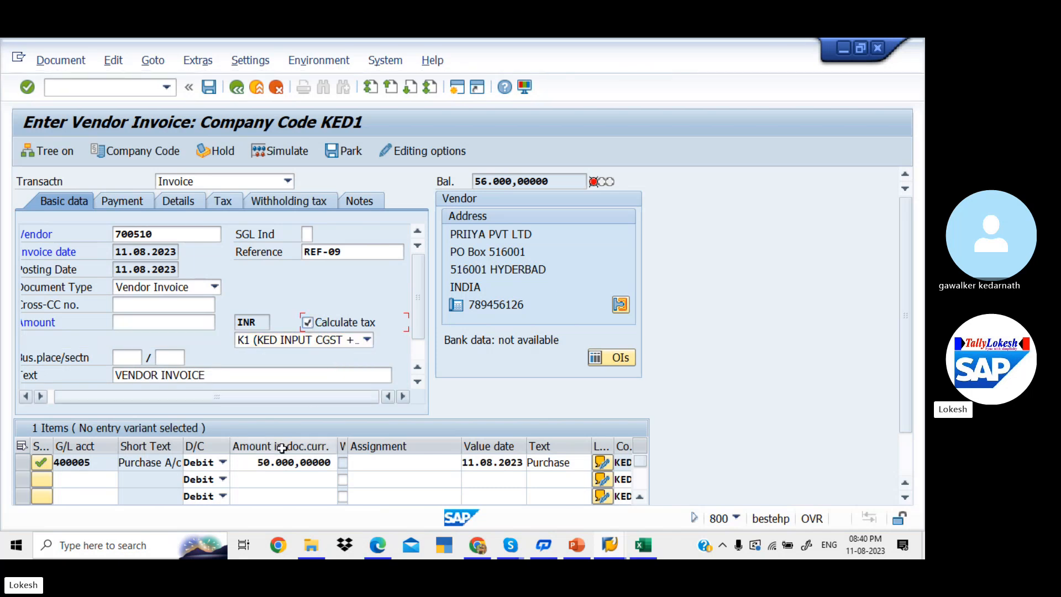
- Compare the line amount and invoice balance with the 12% GST excluding-tax purchase example in PowerPoint, and return to SAP
drag(257, 463, 334, 463)
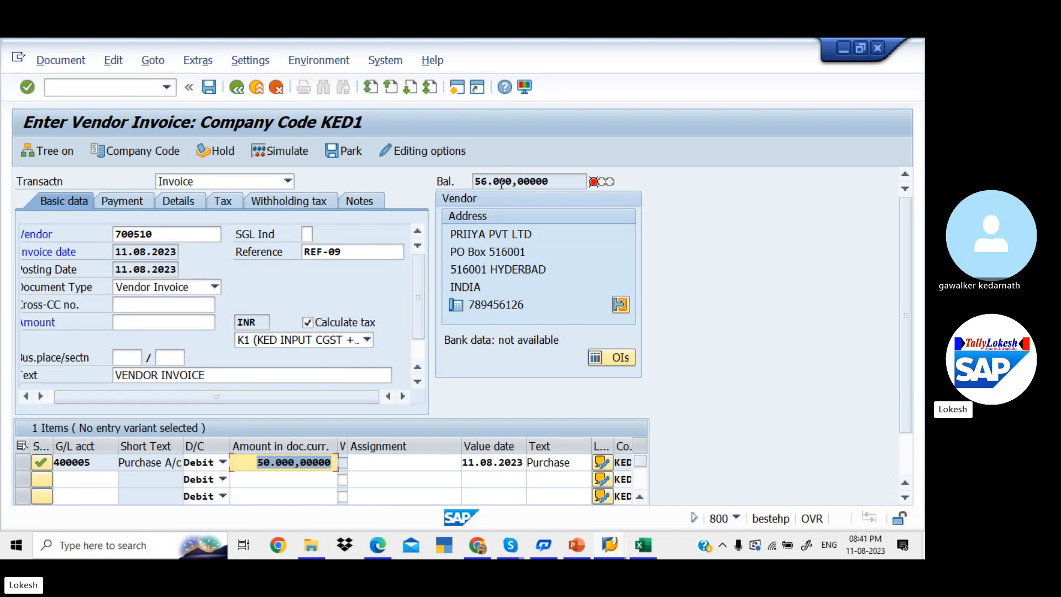
drag(475, 182, 550, 181)
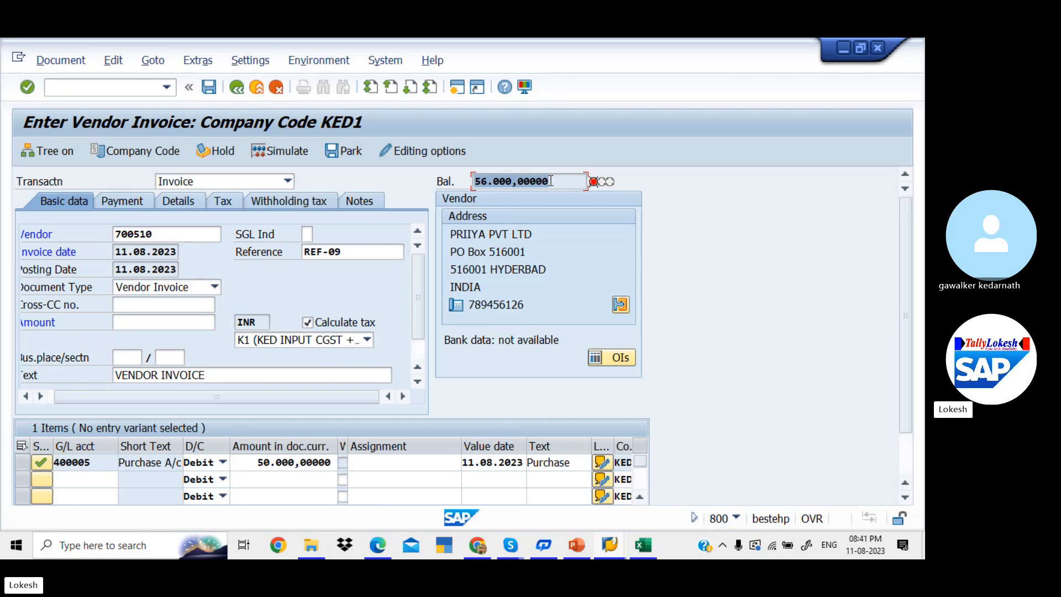
key(alt+Tab)
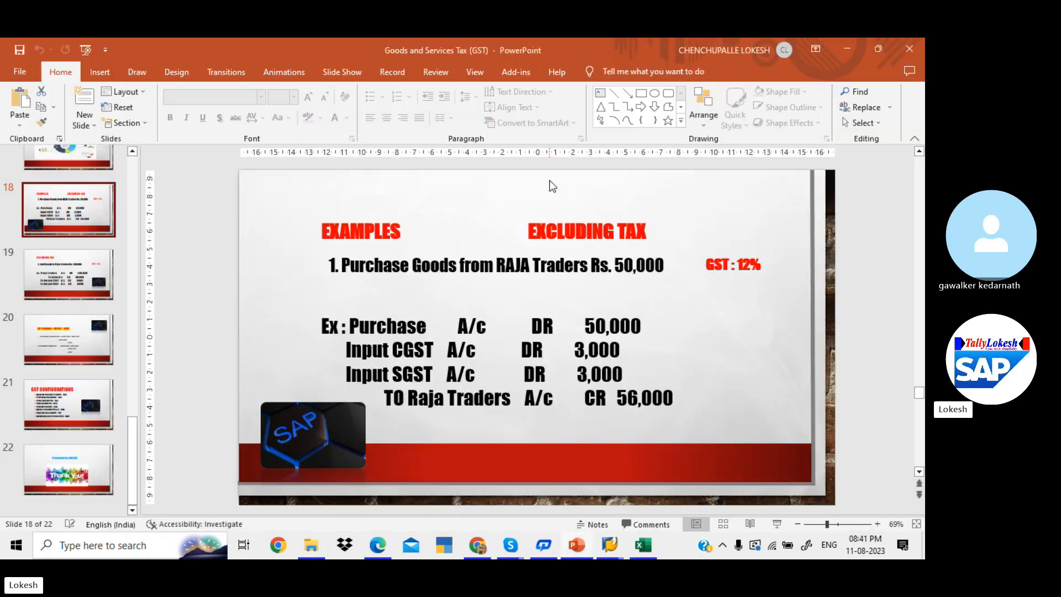
drag(615, 265, 664, 266)
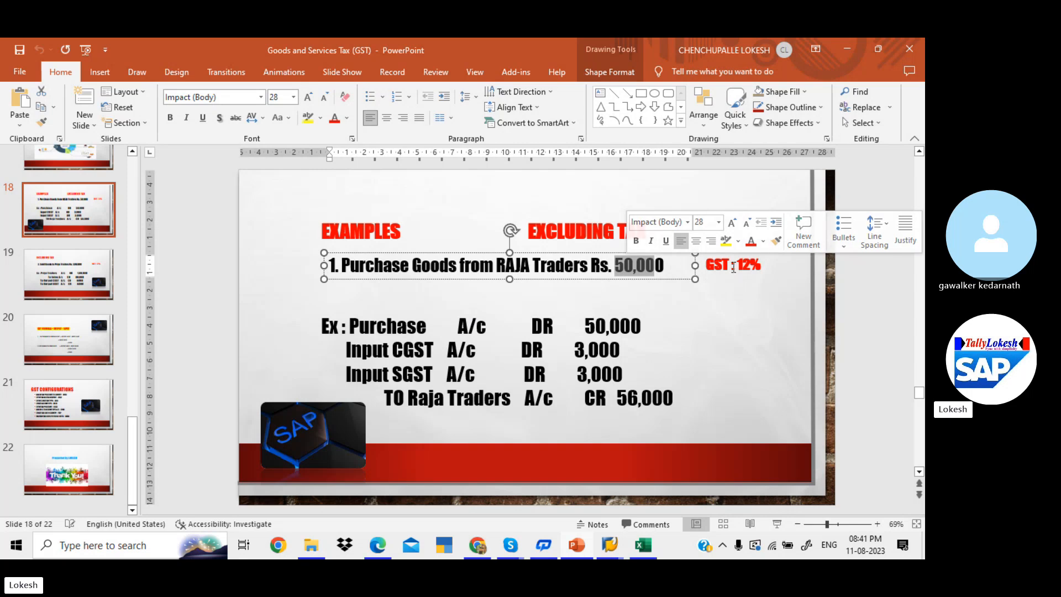
click(739, 268)
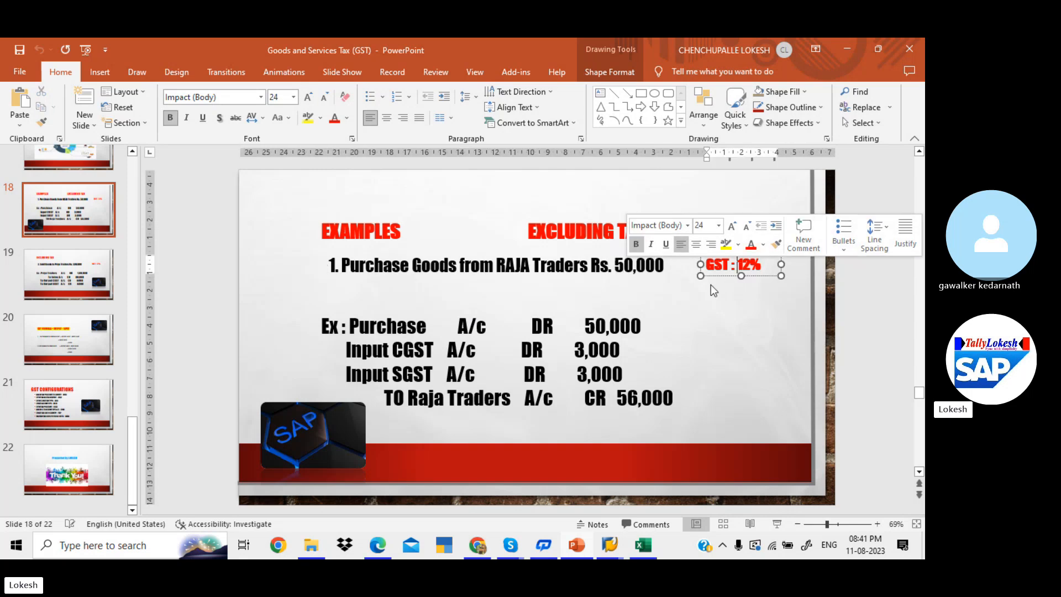
click(595, 330)
double_click(594, 330)
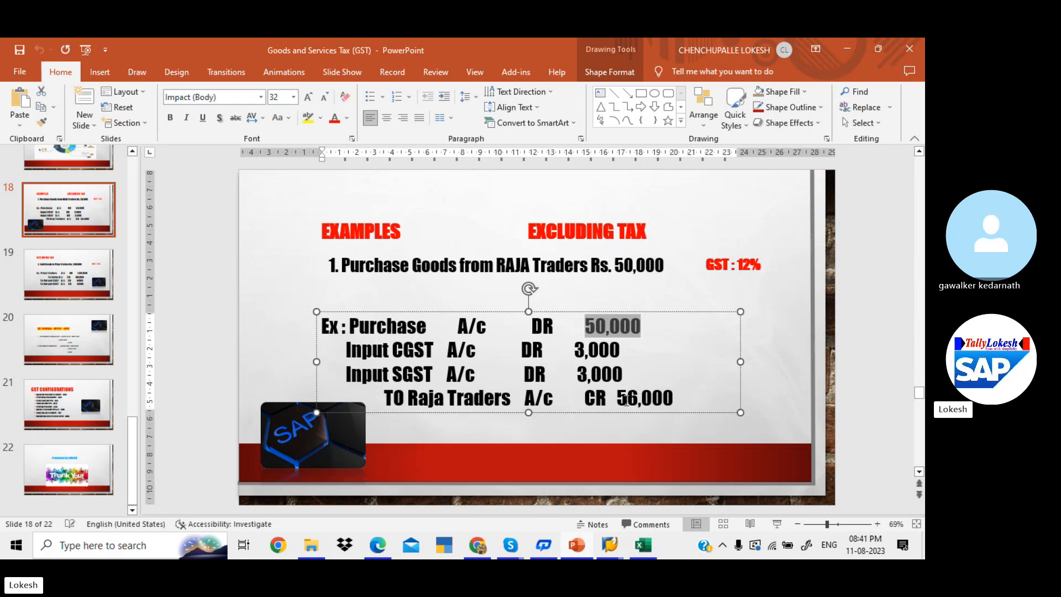
key(alt+Tab)
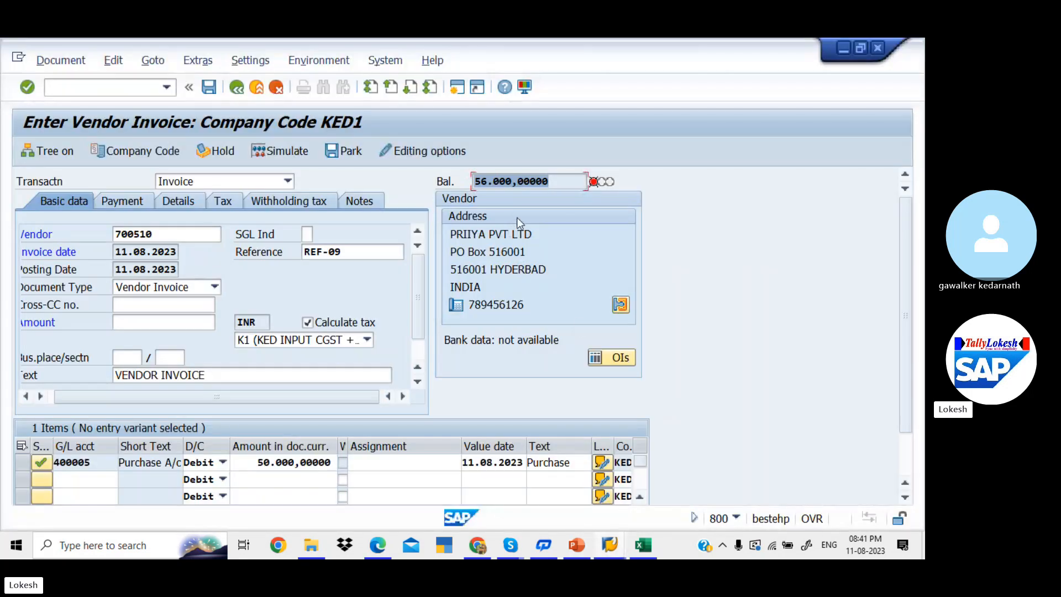
click(521, 216)
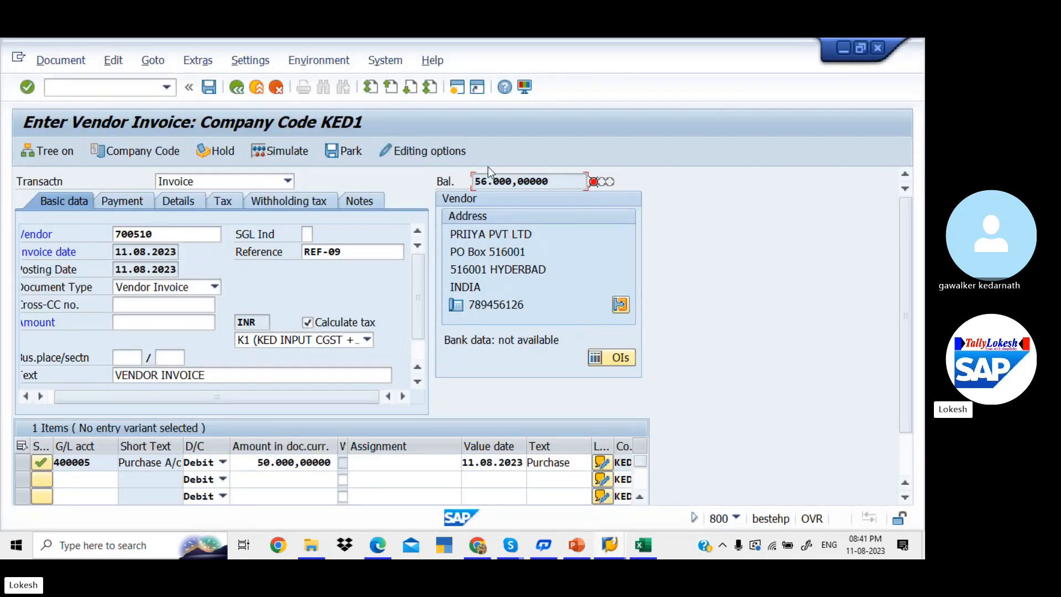
- Copy 56.000 from the invoice balance into the header's Amount field
drag(476, 178, 512, 182)
key(ctrl+c)
click(154, 327)
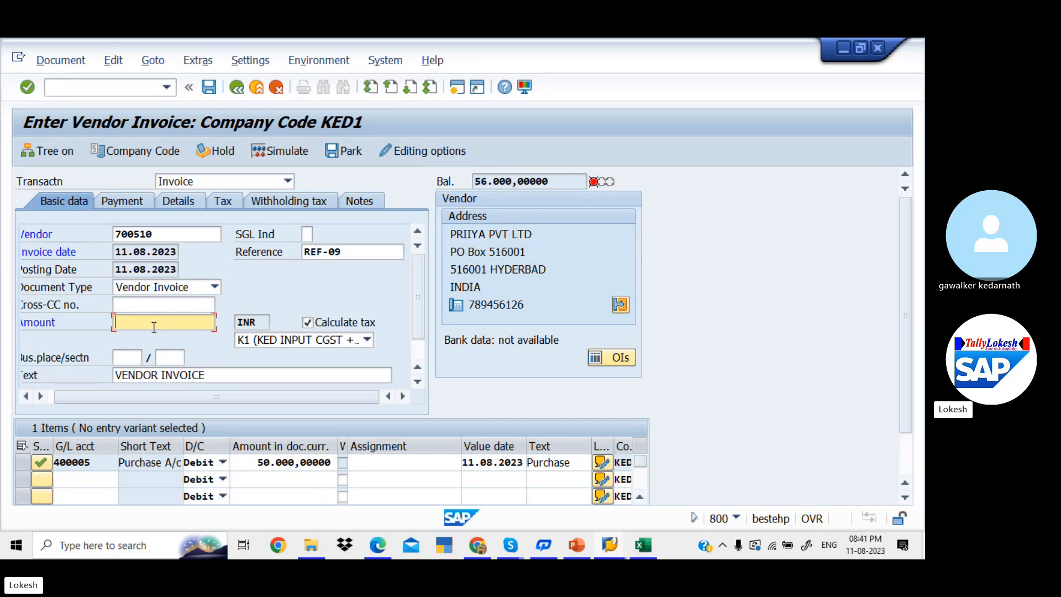
key(ctrl+v)
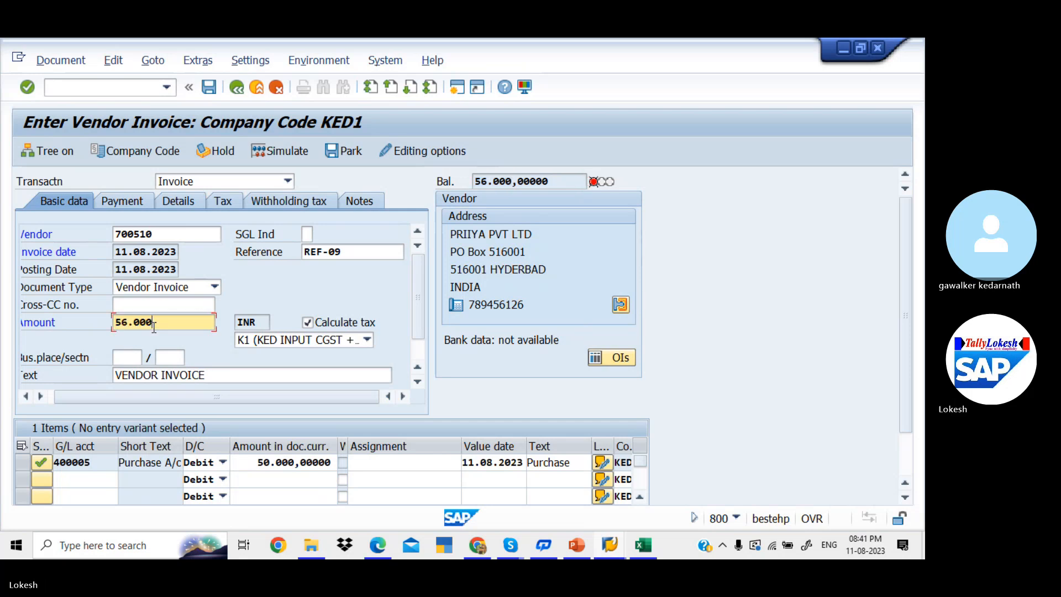
- Check the invoice's tax data, simulate the posting to examine its line items, and return to invoice entry
click(218, 204)
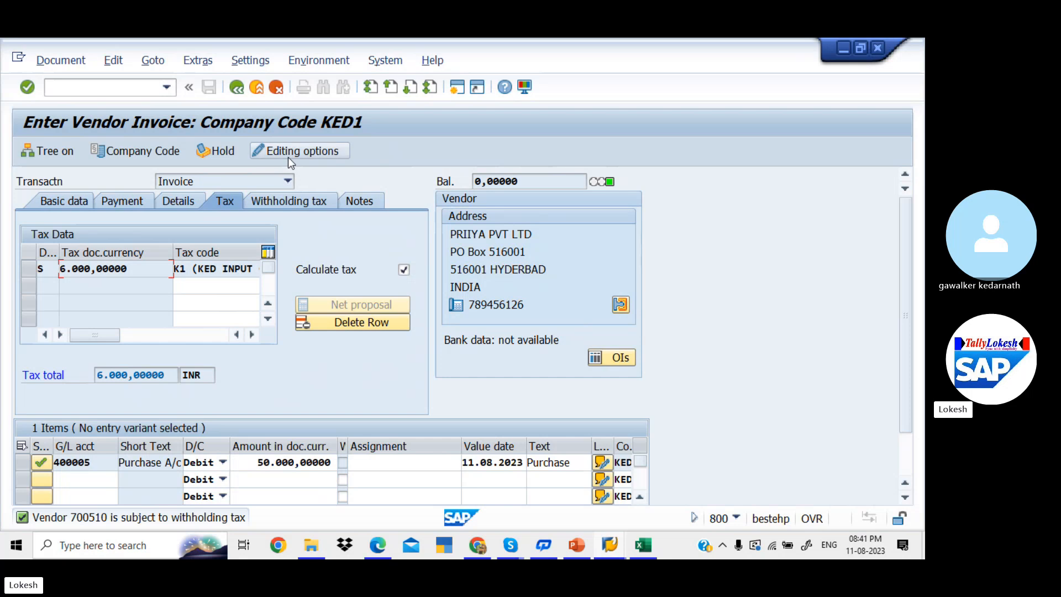
click(72, 200)
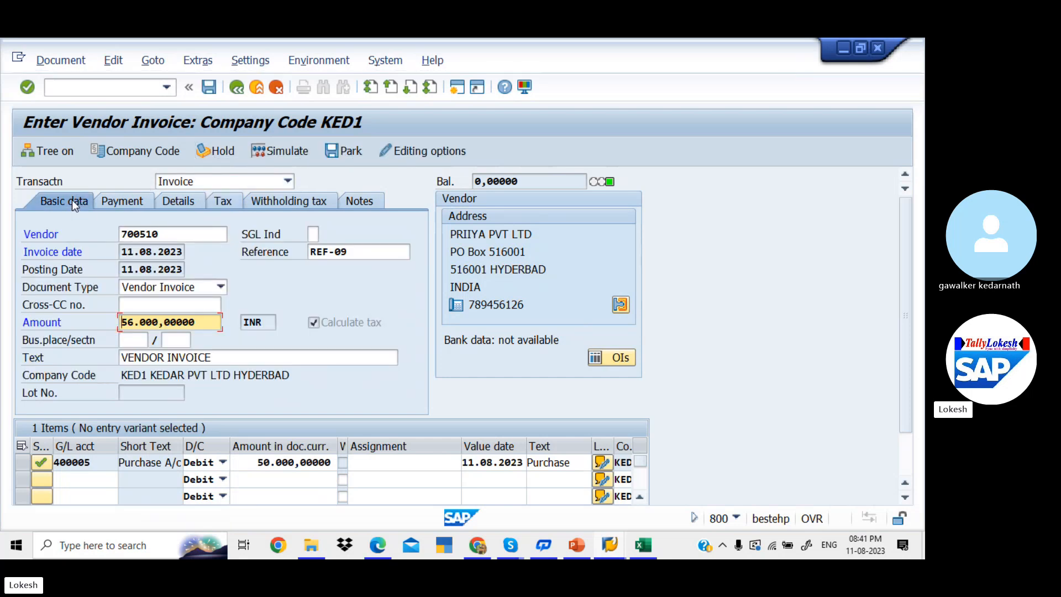
click(301, 153)
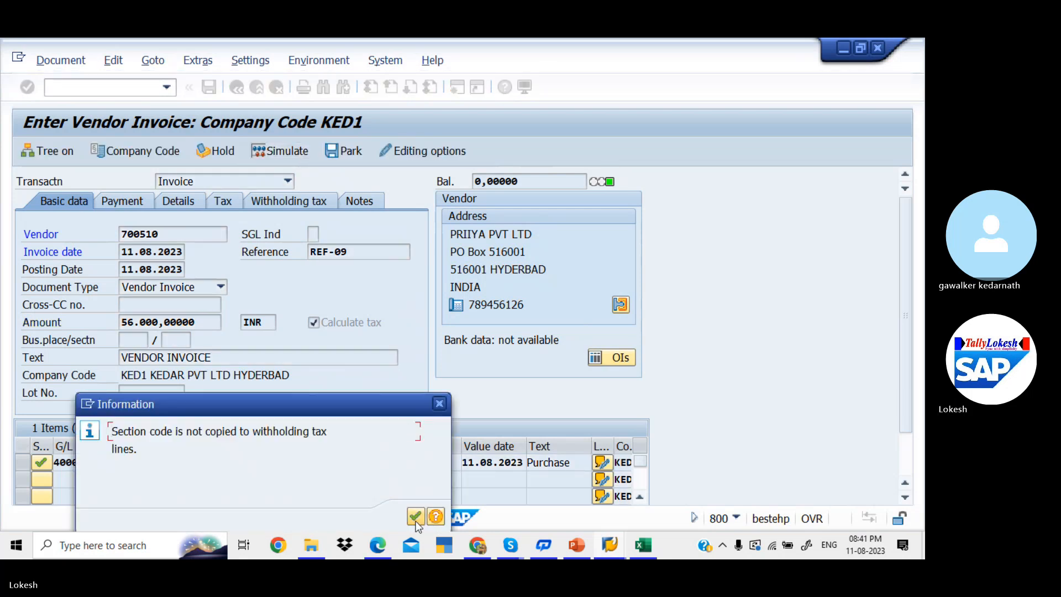
click(415, 518)
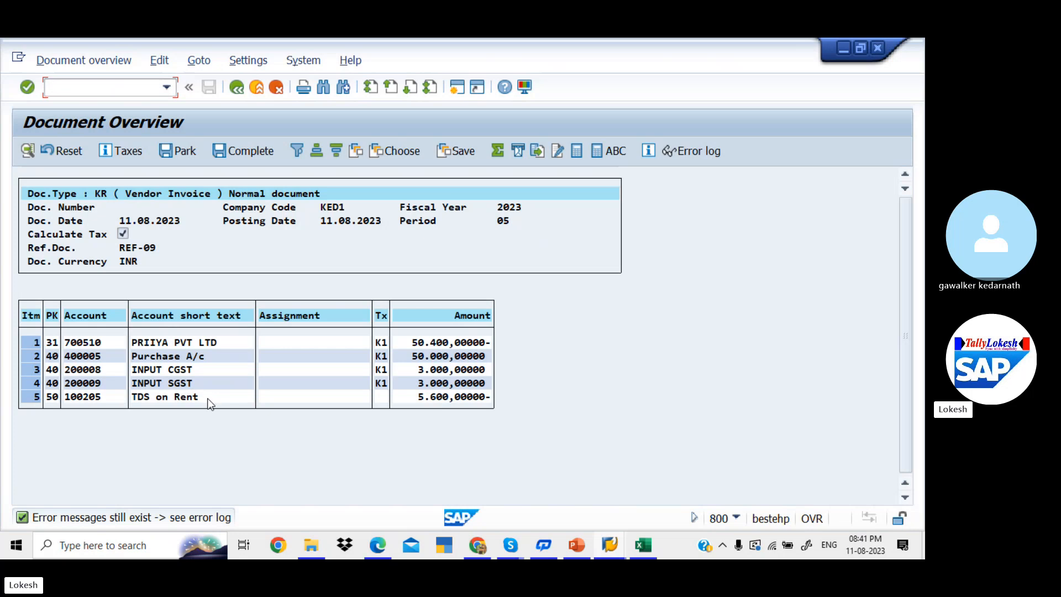
click(237, 87)
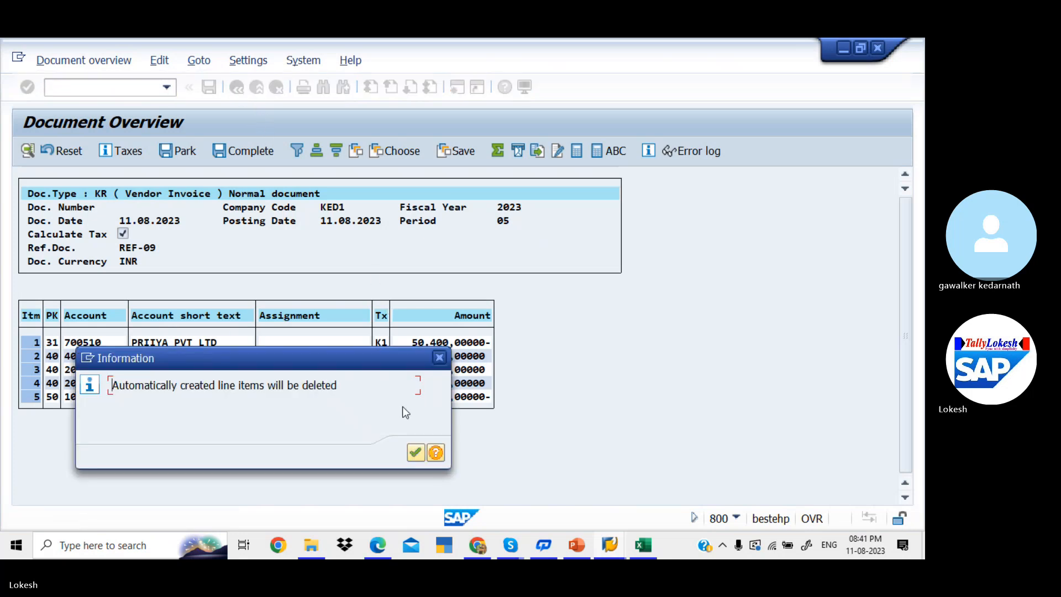
click(416, 453)
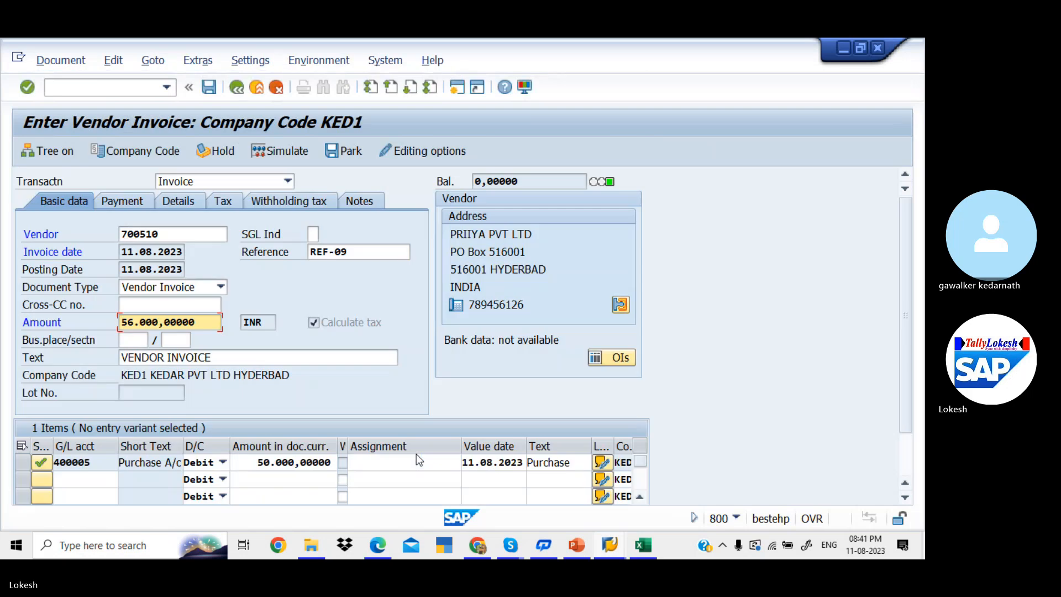
- Clear the withholding tax codes of types KK and KR on the invoice and go back to its basic data
click(284, 204)
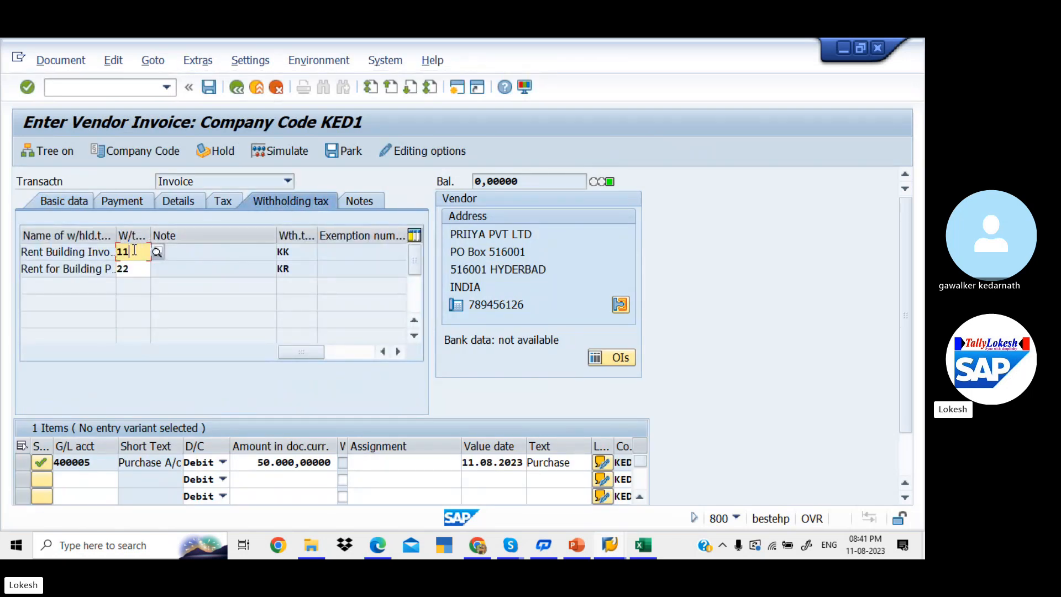
key(BackSpace)
key(BackSpace)
key(Down)
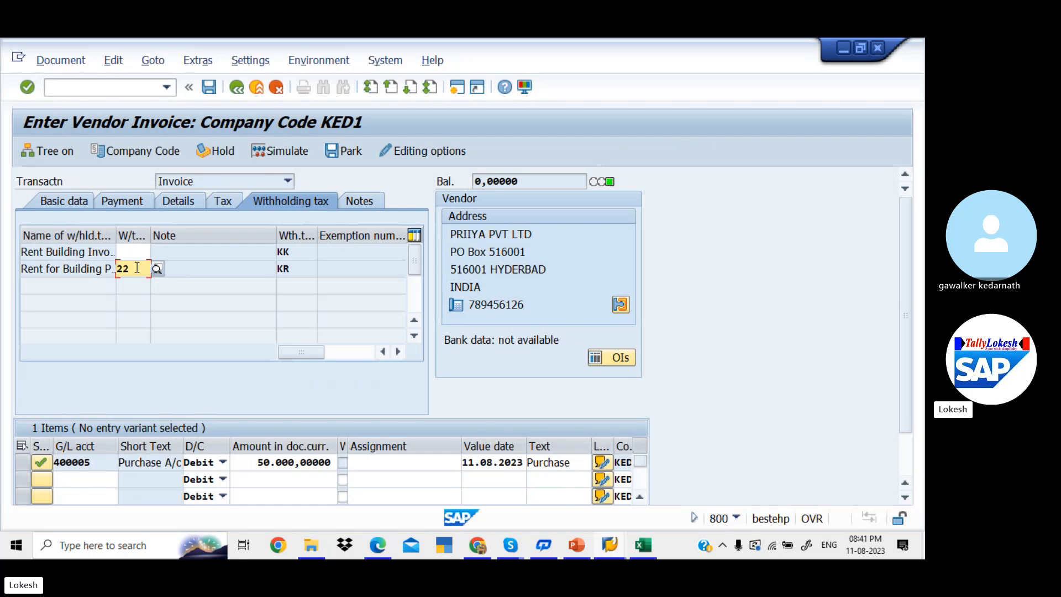
key(BackSpace)
key(BackSpace)
key(Return)
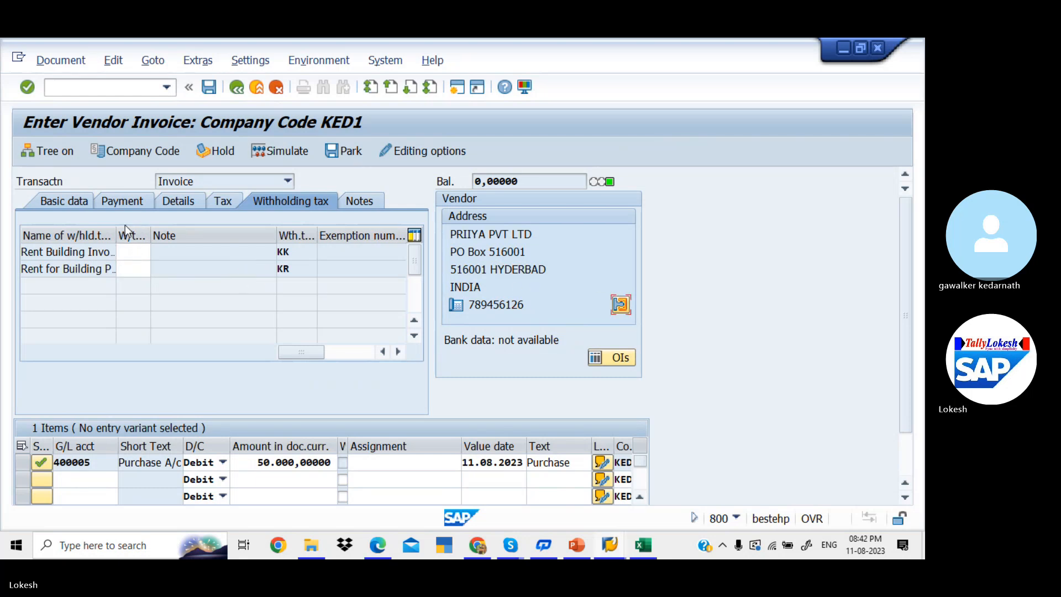
click(68, 207)
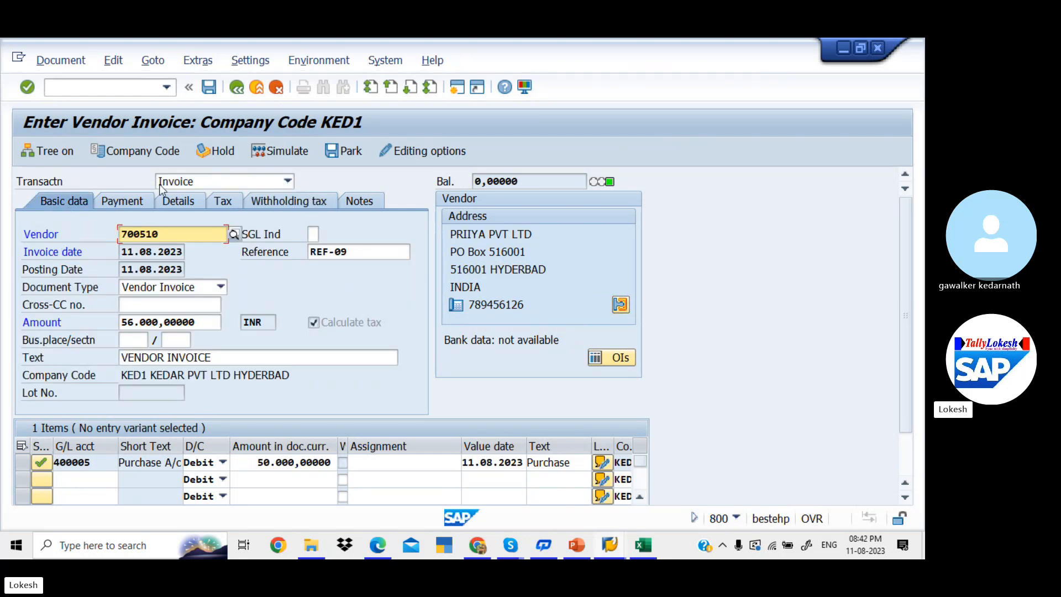
- Simulate the invoice and complete the INPUT CGST item with value date 11.08.2023 and text VENDOR INVOICE
click(294, 157)
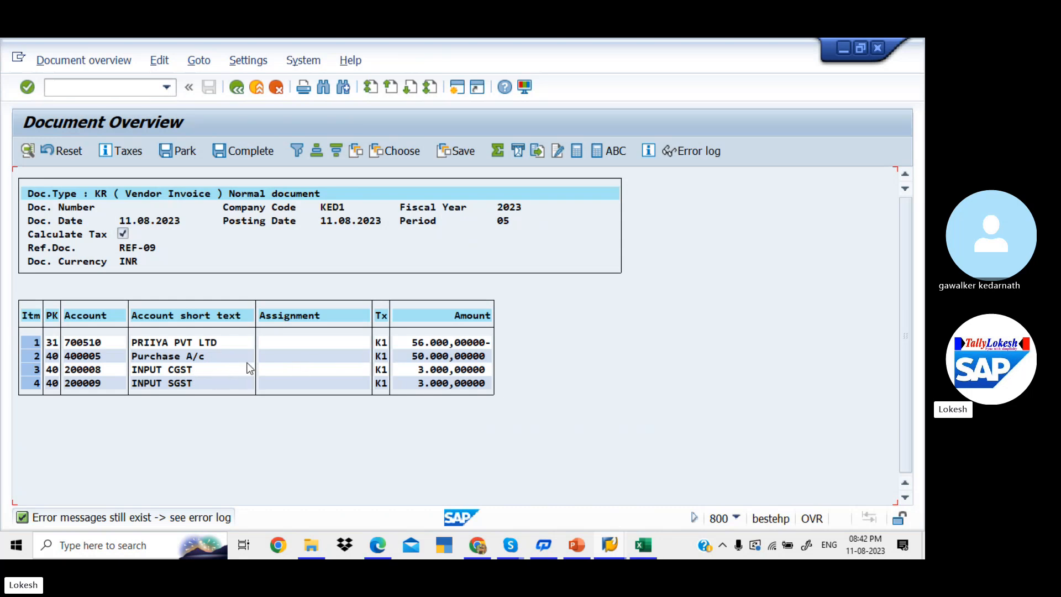
double_click(219, 369)
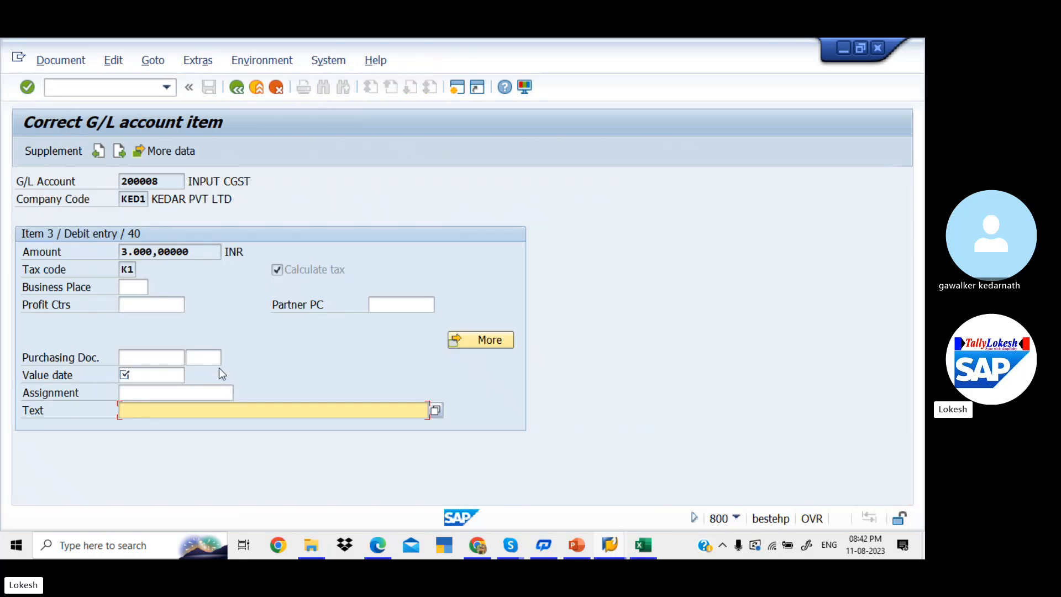
click(147, 375)
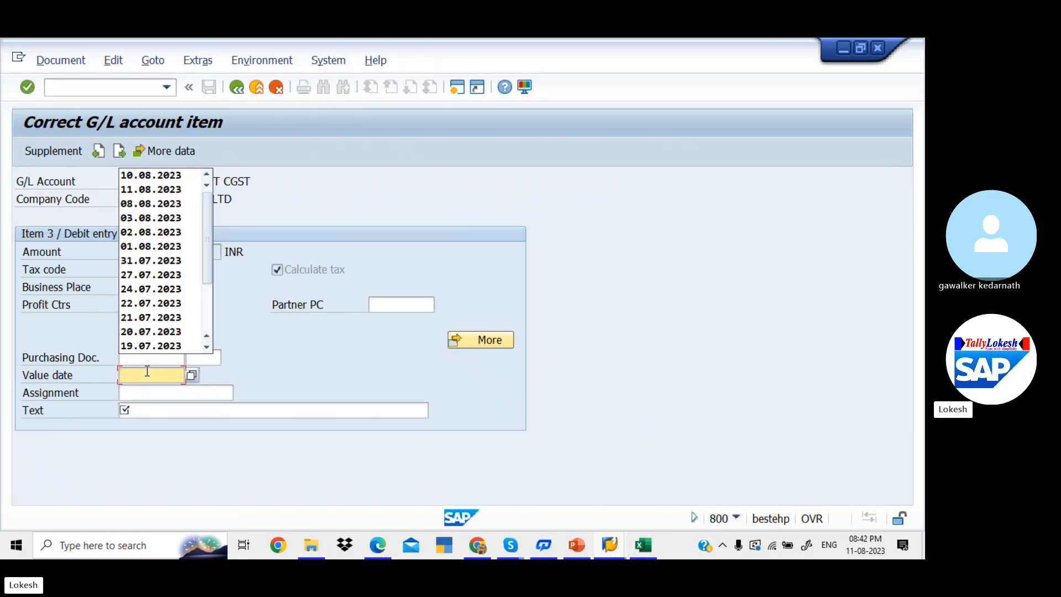
text(11)
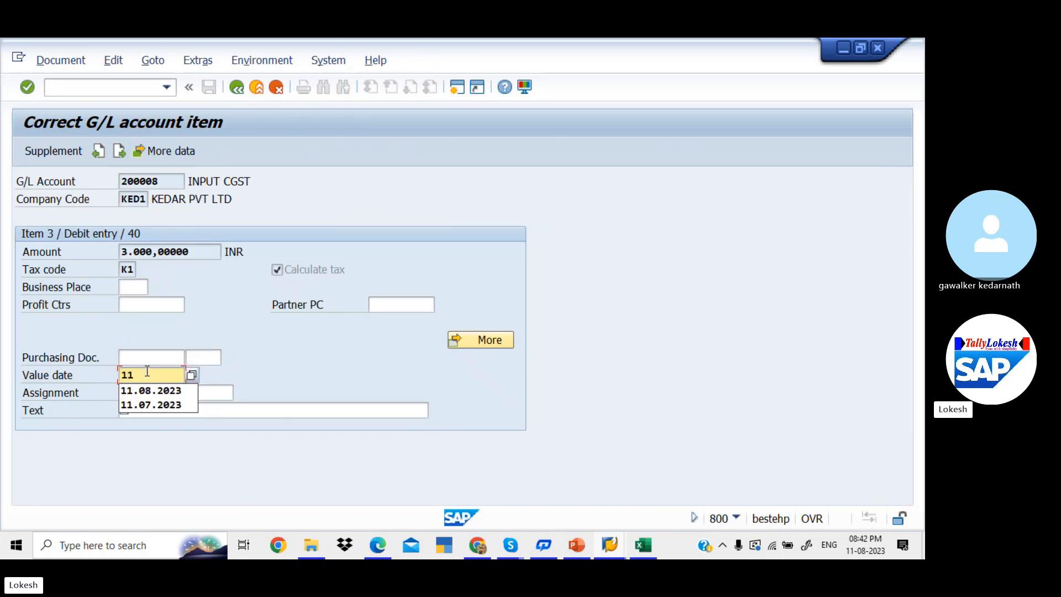
key(Down)
key(Tab)
key(Tab)
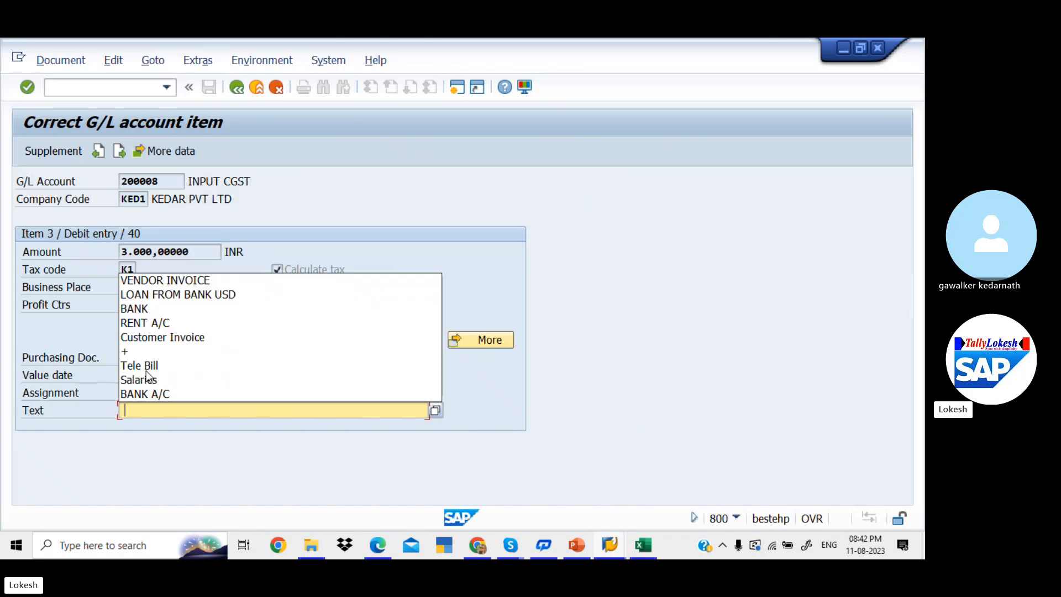
key(Return)
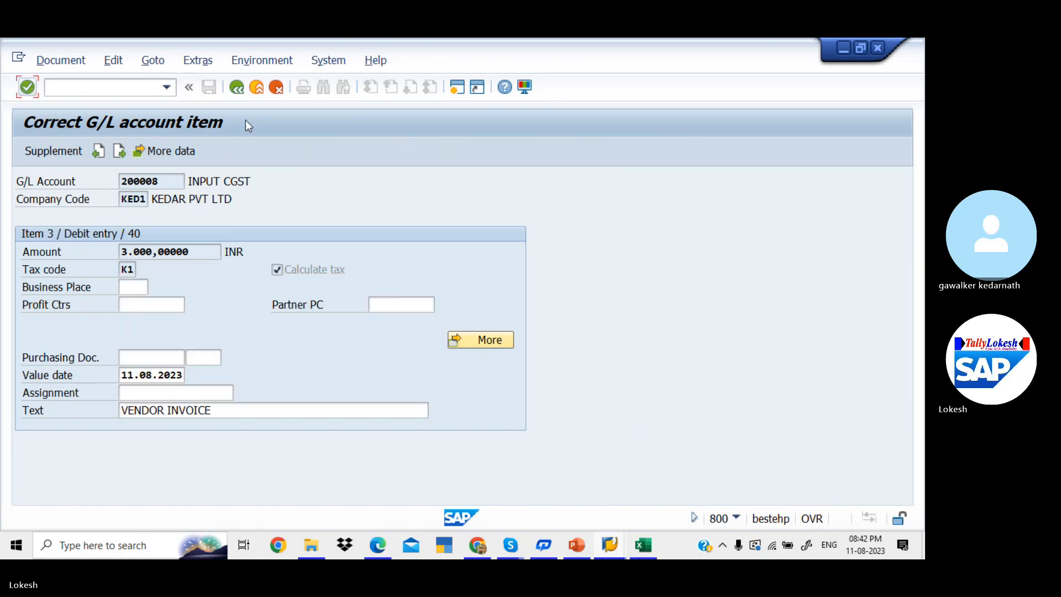
click(239, 88)
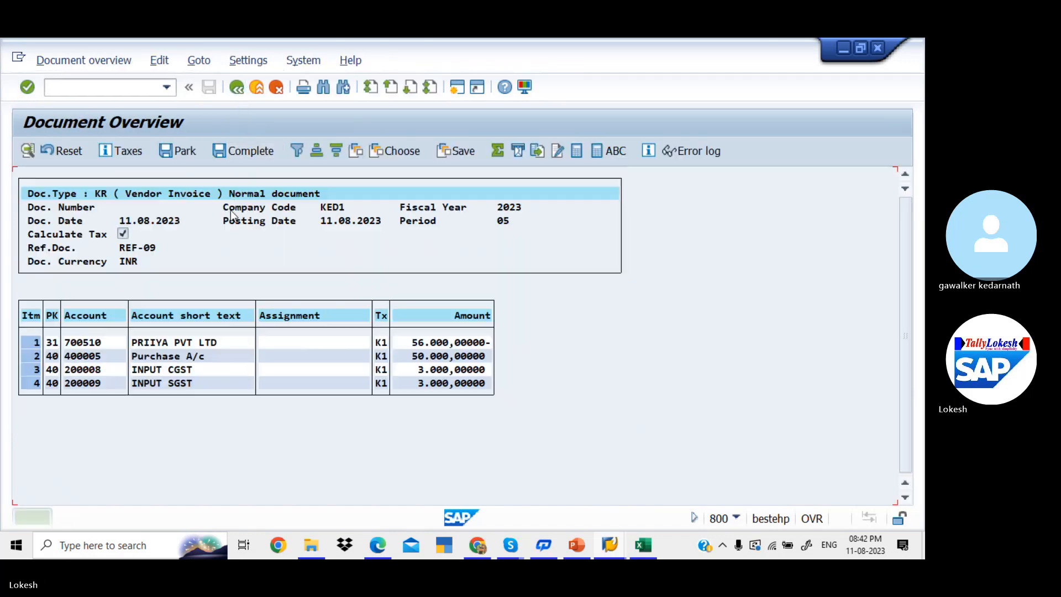
- Complete the INPUT SGST item with value date 11.08.2023 and text VENDOR INVOICE, and post the document
double_click(195, 381)
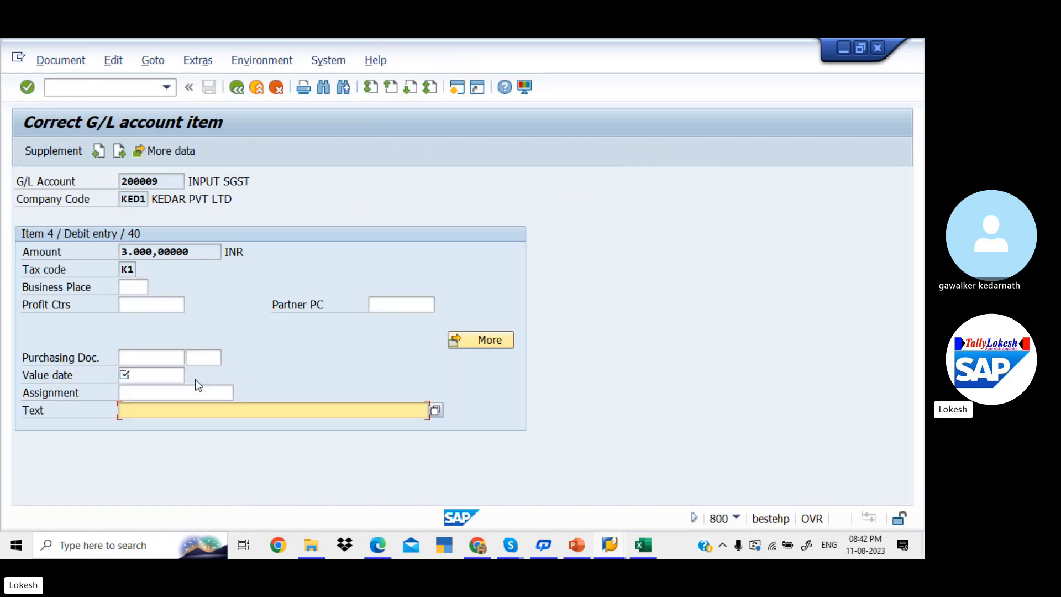
click(165, 369)
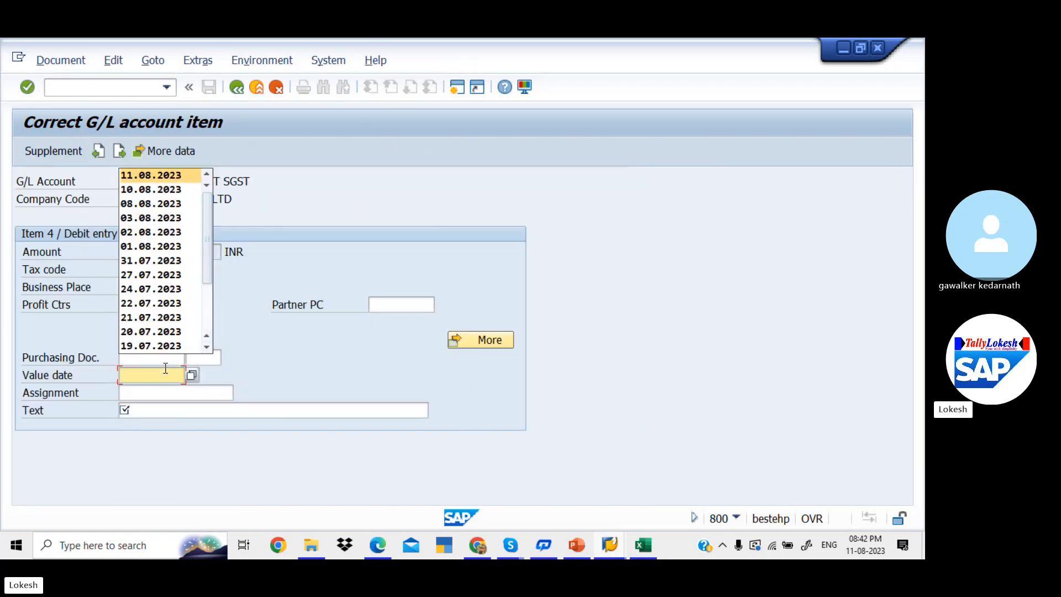
key(Tab)
key(Tab)
key(Down)
key(Down)
key(Tab)
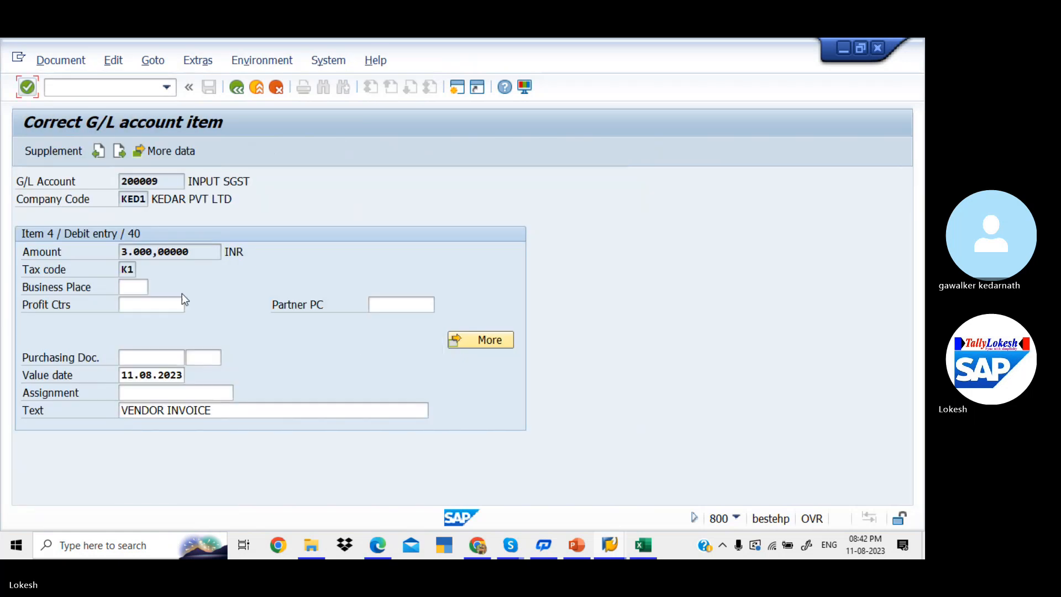
click(237, 87)
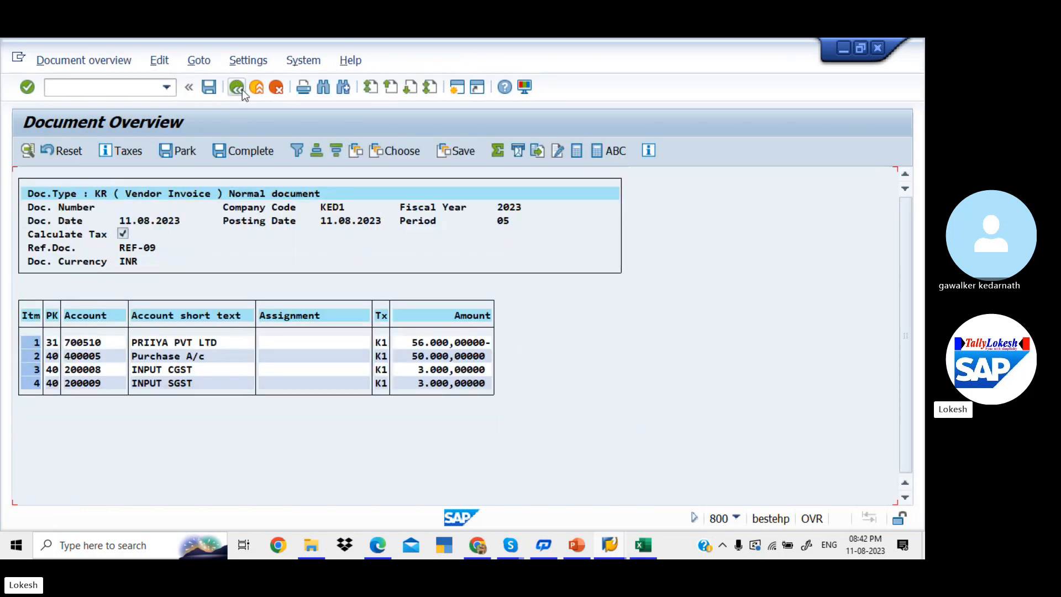
click(214, 88)
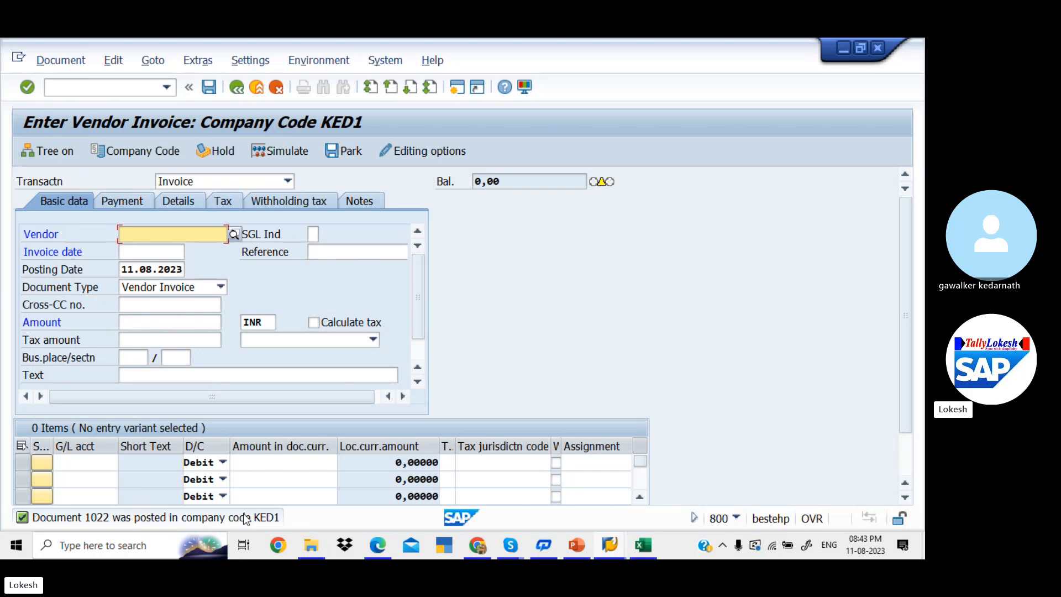
- Deactivate Calculate taxes on net amount in the accounting editing options and return to invoice entry
click(419, 154)
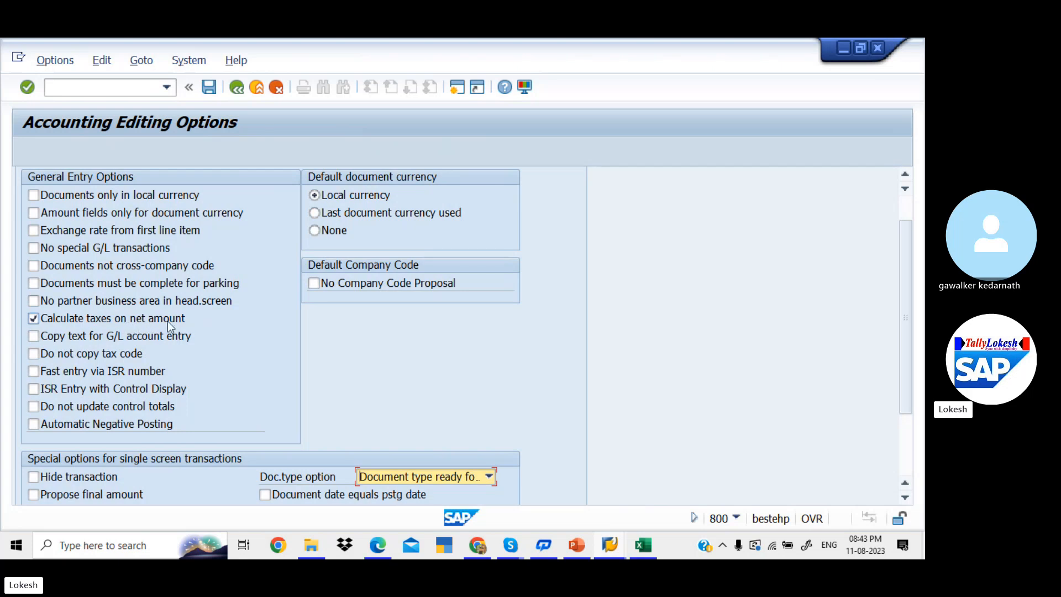
click(35, 319)
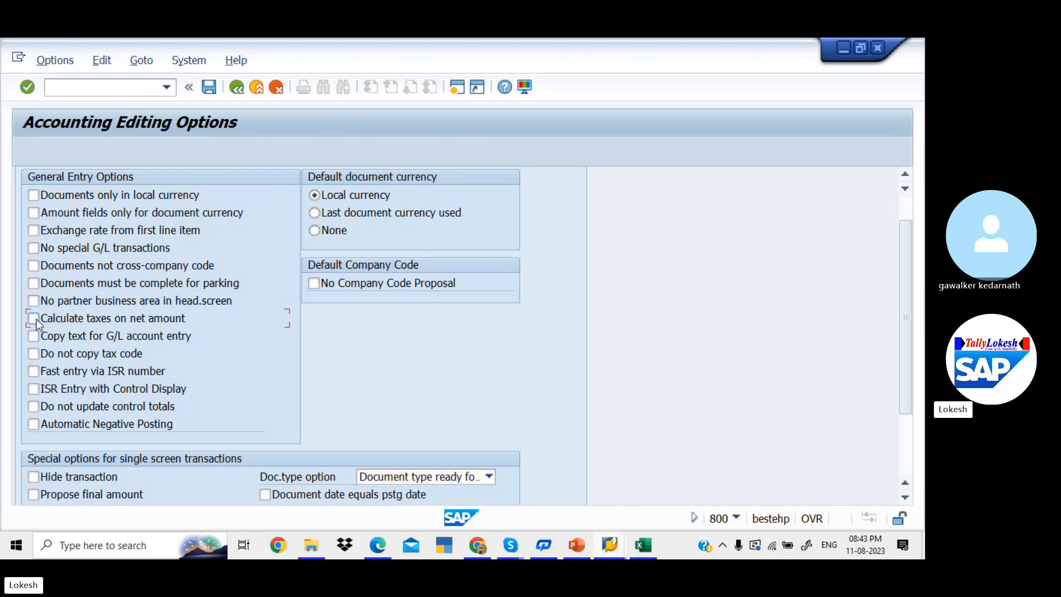
click(236, 87)
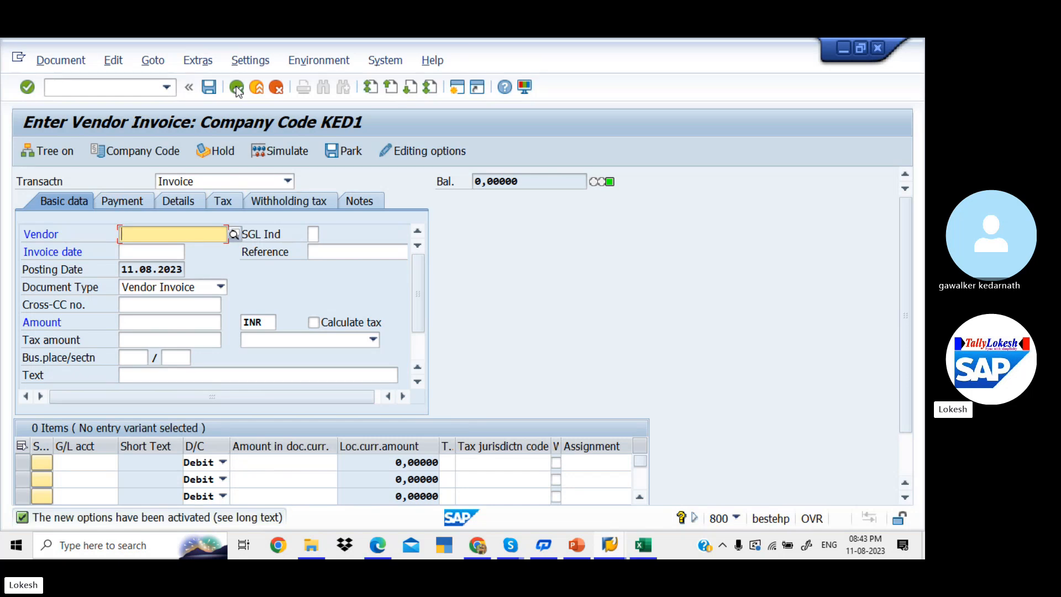
- Start a new invoice for vendor PRIIYA PVT LTD with invoice date 11.08.2023 and reference REF-10
key(Down)
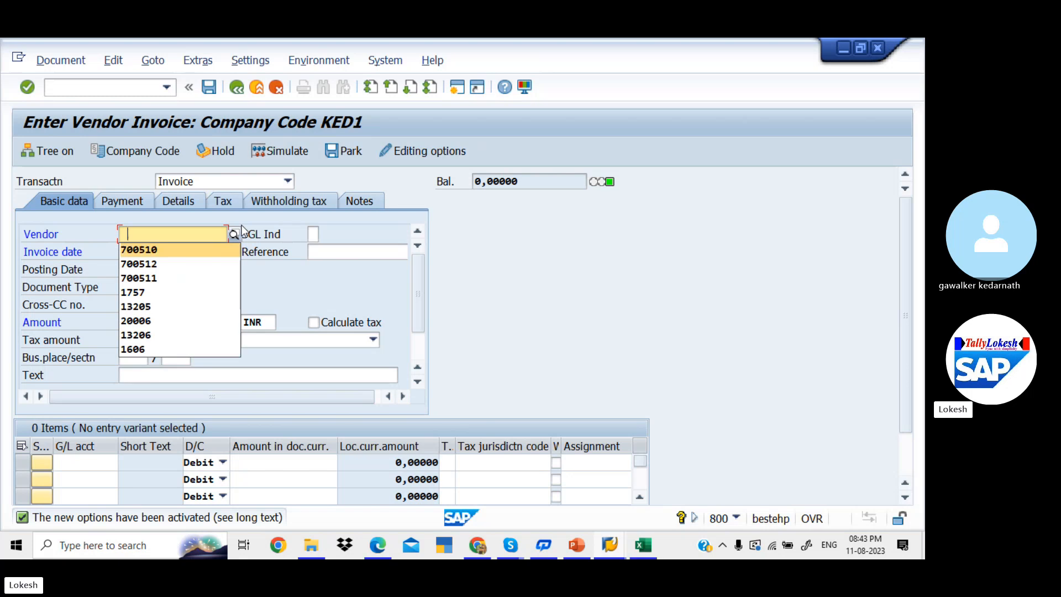
key(Tab)
key(Tab)
key(Down)
key(Tab)
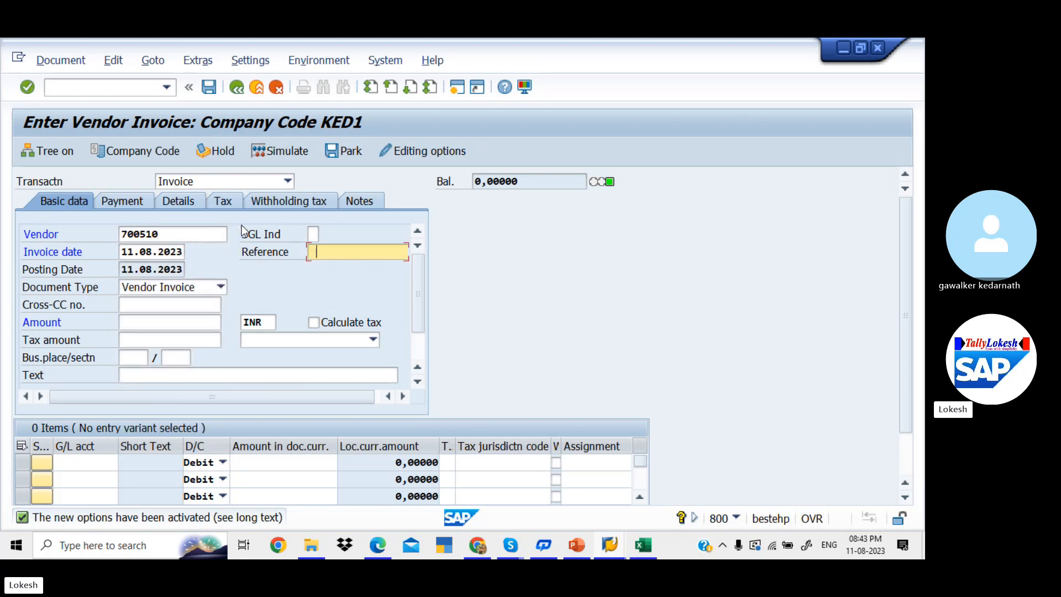
key(Down)
key(Tab)
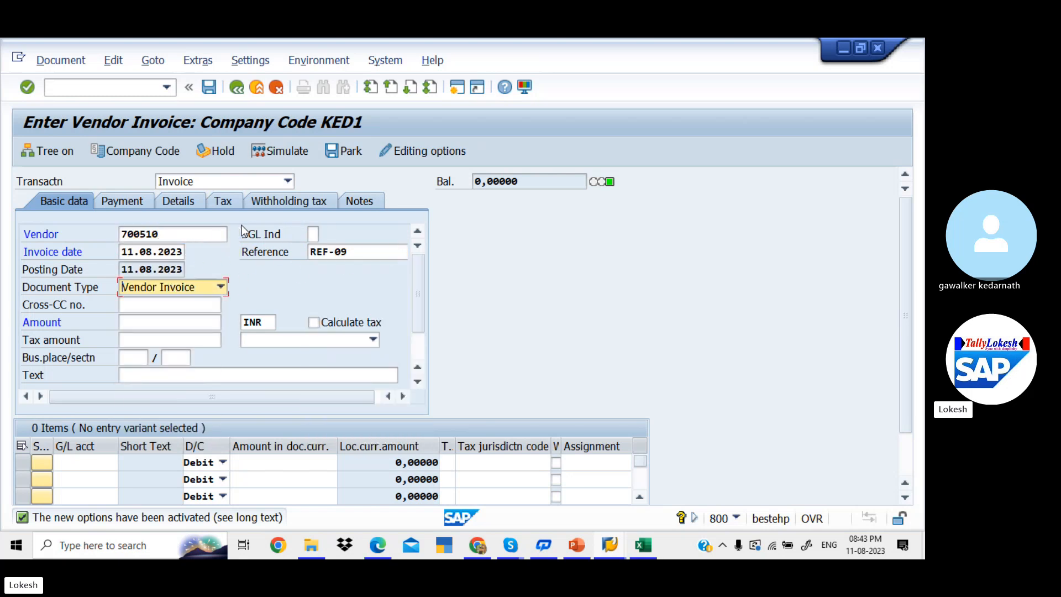
click(376, 255)
key(BackSpace)
key(BackSpace)
text(10)
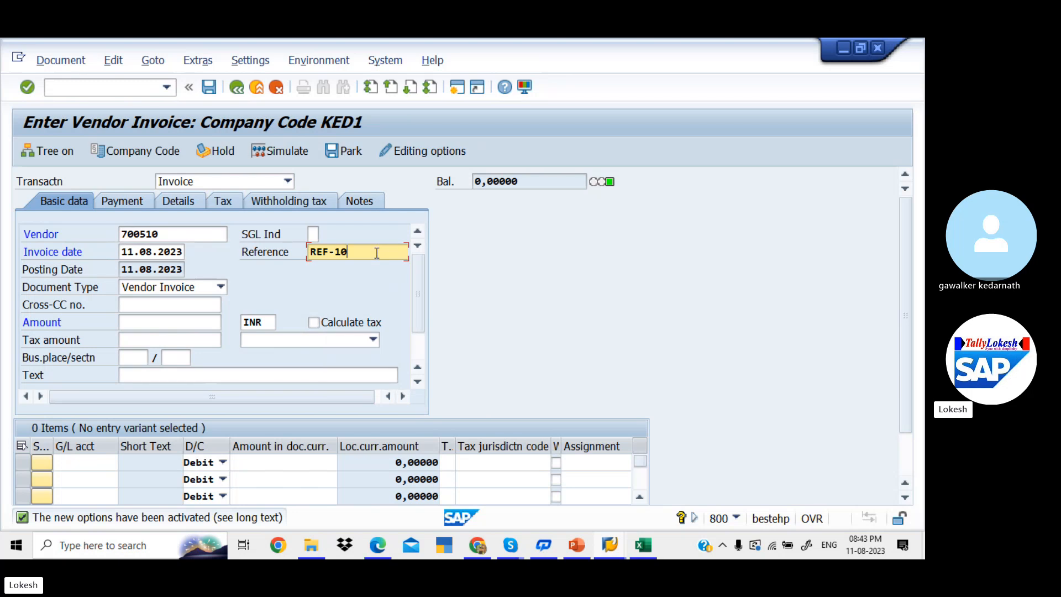
- Set the new invoice's header text to VENDOR INVOICE, leaving its amount and tax fields empty
key(Tab)
key(Tab)
key(Tab)
key(Tab)
key(Tab)
key(Tab)
key(Tab)
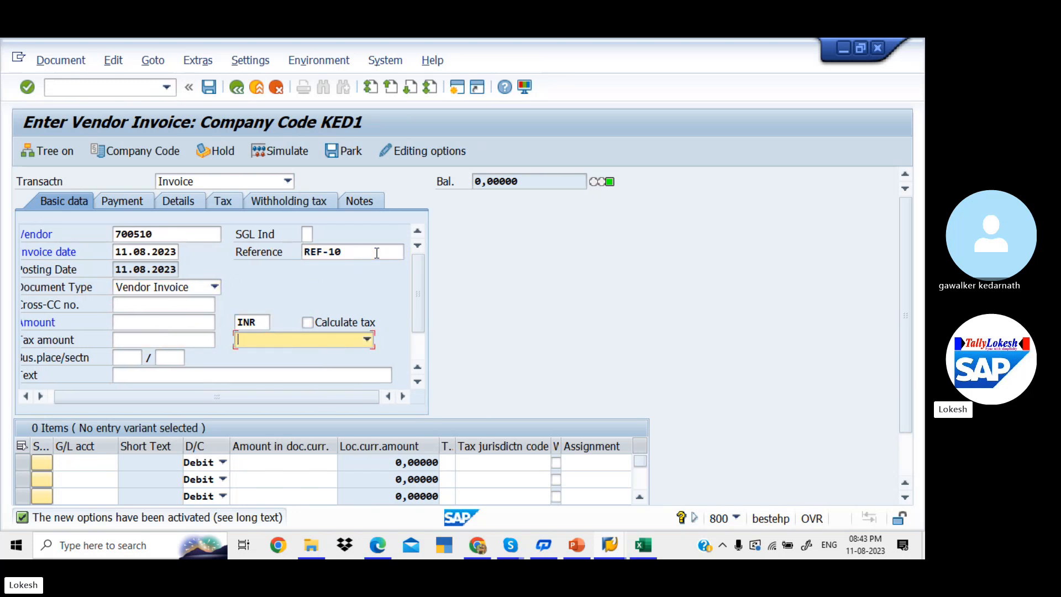
key(Tab)
key(Tab)
key(Tab)
key(Down)
key(Tab)
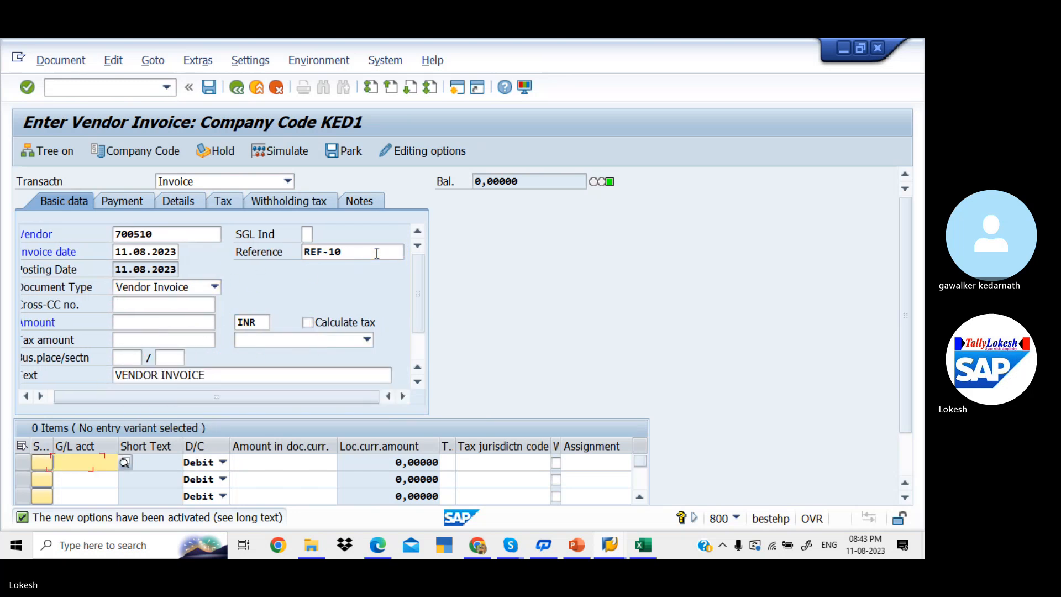
- Enter G/L account 400005 as a debit line item with an amount of 50000
key(Down)
key(Tab)
key(Tab)
key(Tab)
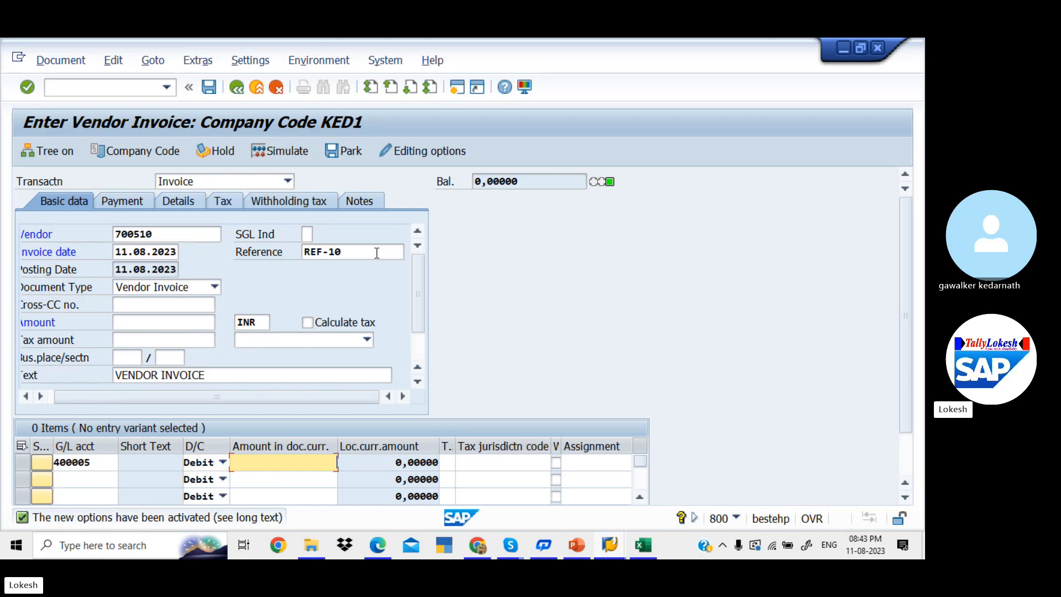
key(Down)
key(Tab)
key(Tab)
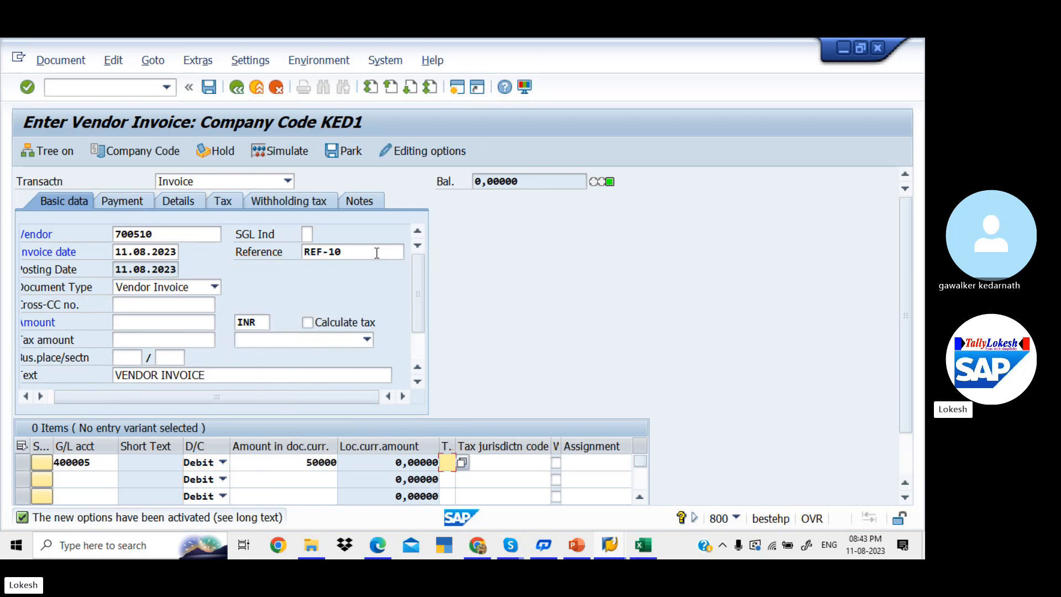
- Choose the purchase line's tax code and set its value date to 11.08.2023 and text to Purchase
key(Down)
key(Down)
key(Tab)
key(Tab)
key(Tab)
key(Tab)
key(Down)
key(Tab)
key(Down)
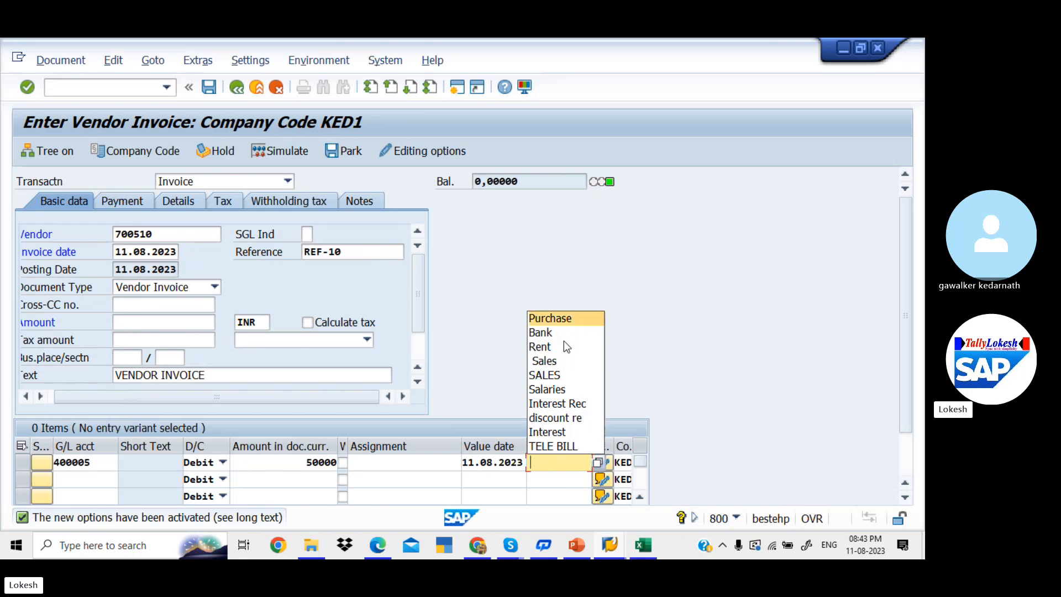
key(Return)
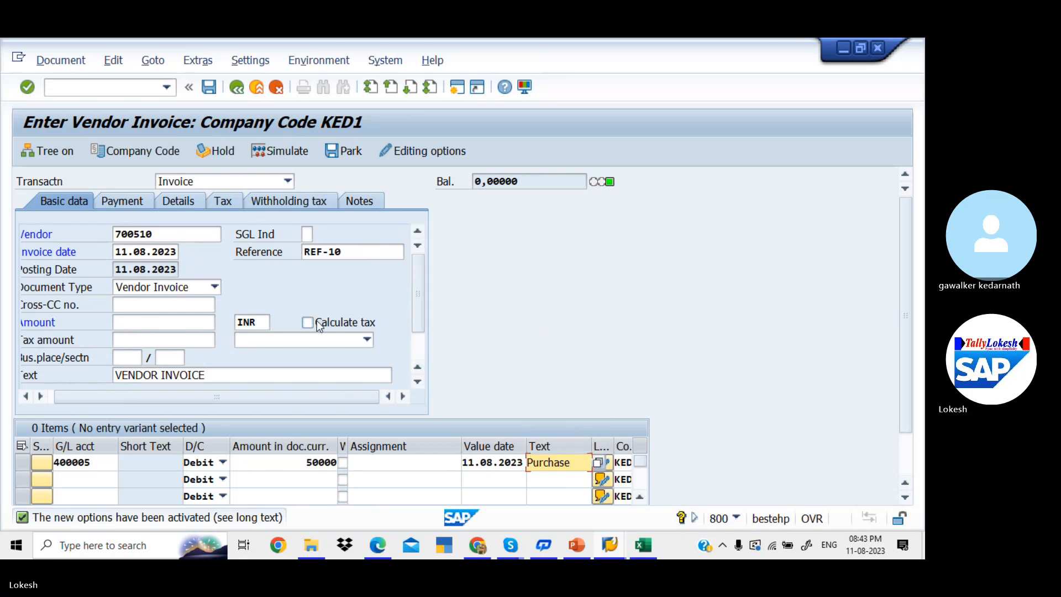
- Choose header tax code K1 (KED INPUT CGST +SGST) and turn on Calculate tax
click(366, 341)
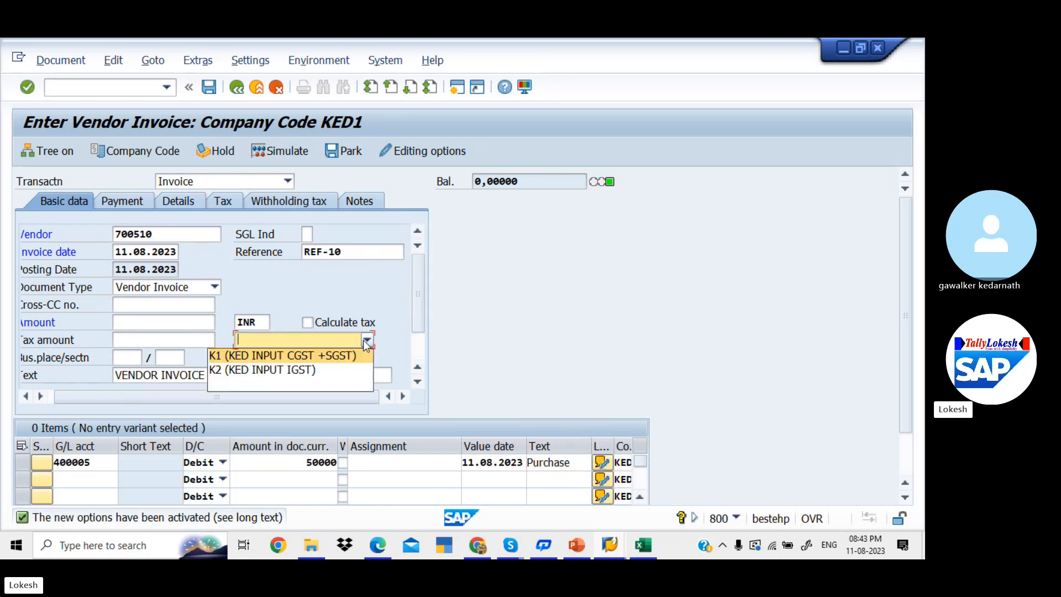
click(333, 356)
key(Return)
click(313, 324)
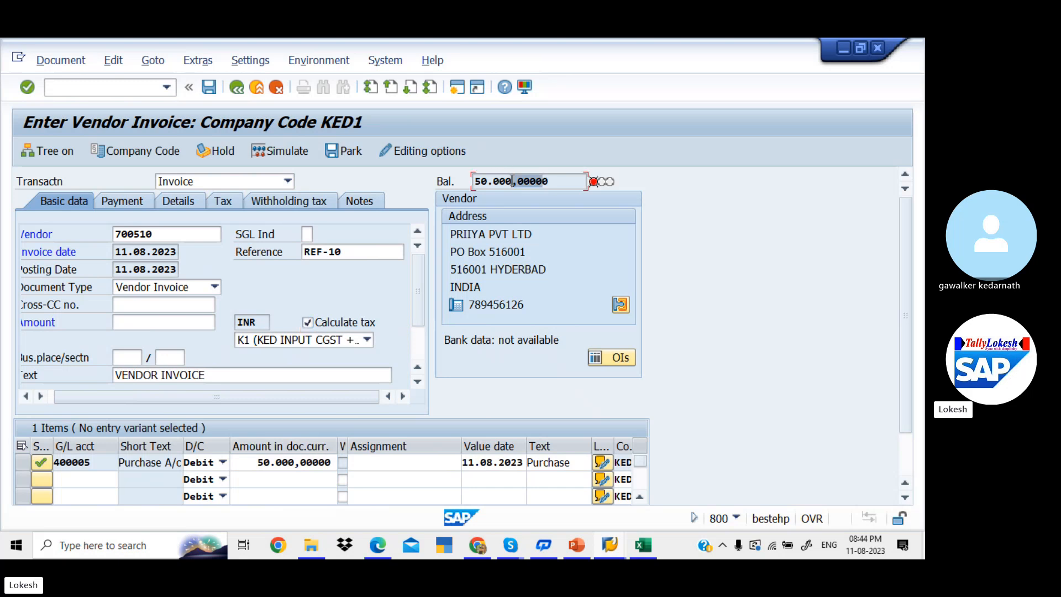
- Copy 50.000,00000 from the invoice balance into the header's Amount field and check the calculated tax data
drag(545, 182, 474, 181)
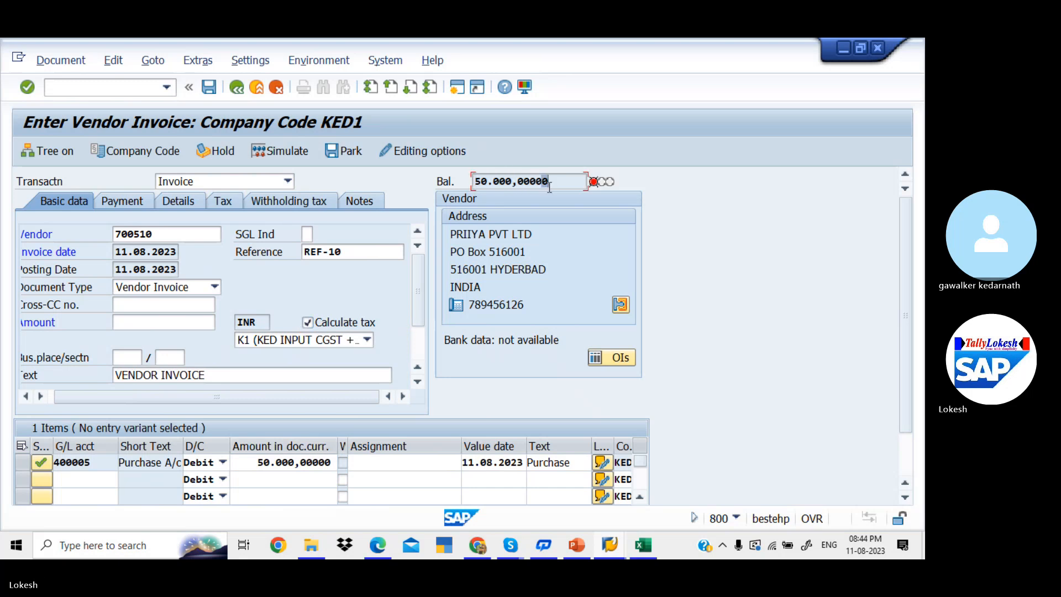
key(ctrl+c)
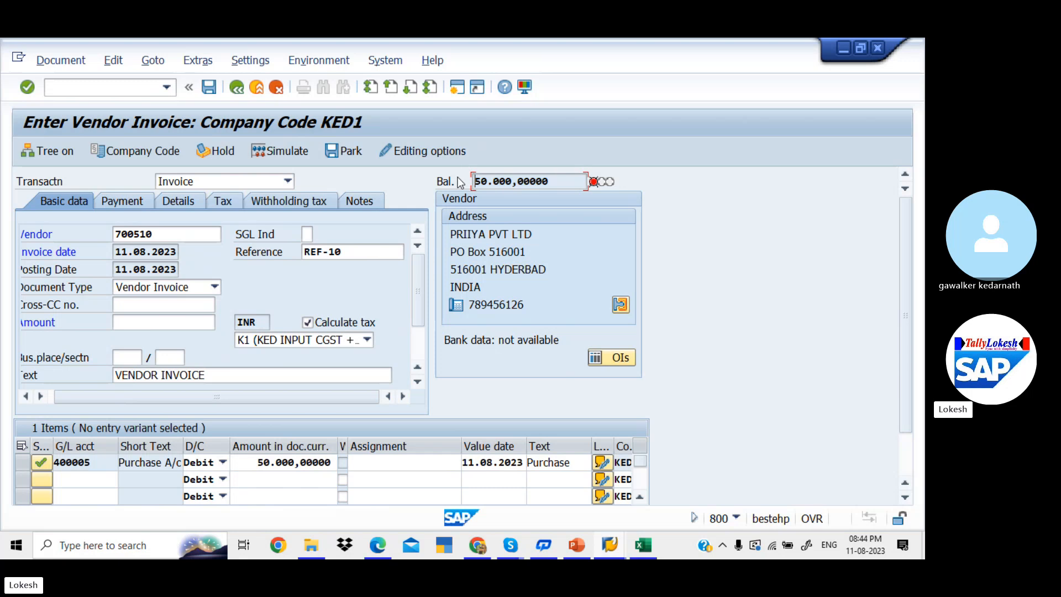
click(178, 320)
key(ctrl+v)
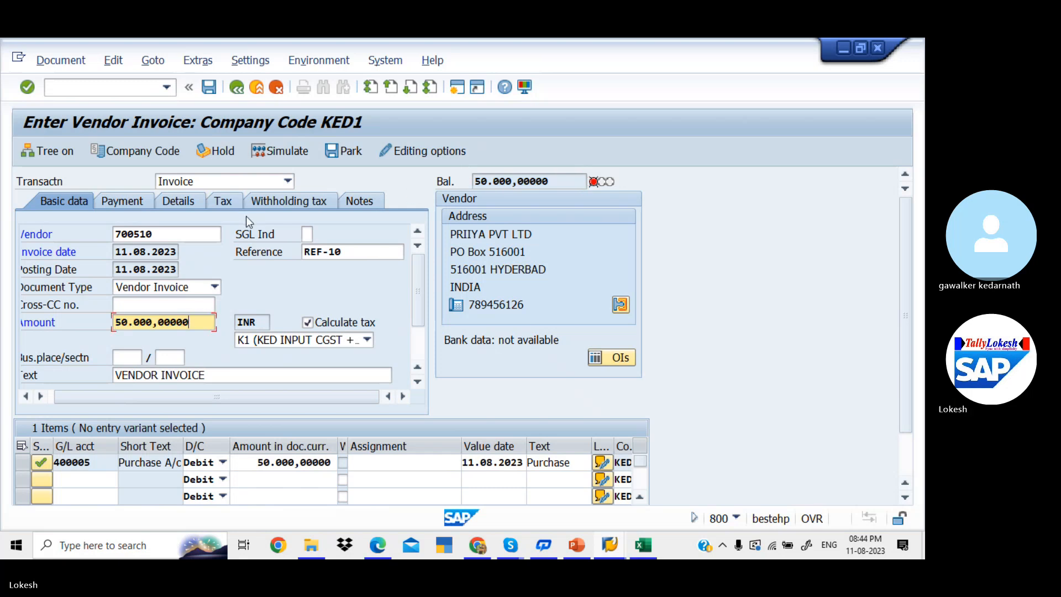
click(221, 202)
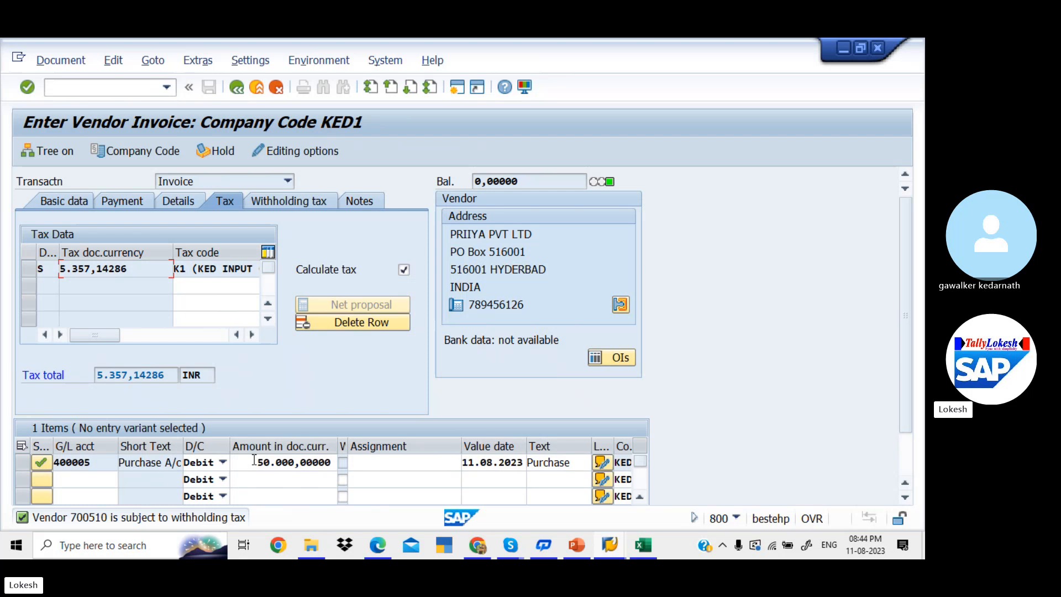
- Clear the withholding tax codes of types KK and KR on invoice REF-10 and simulate its posting
click(295, 201)
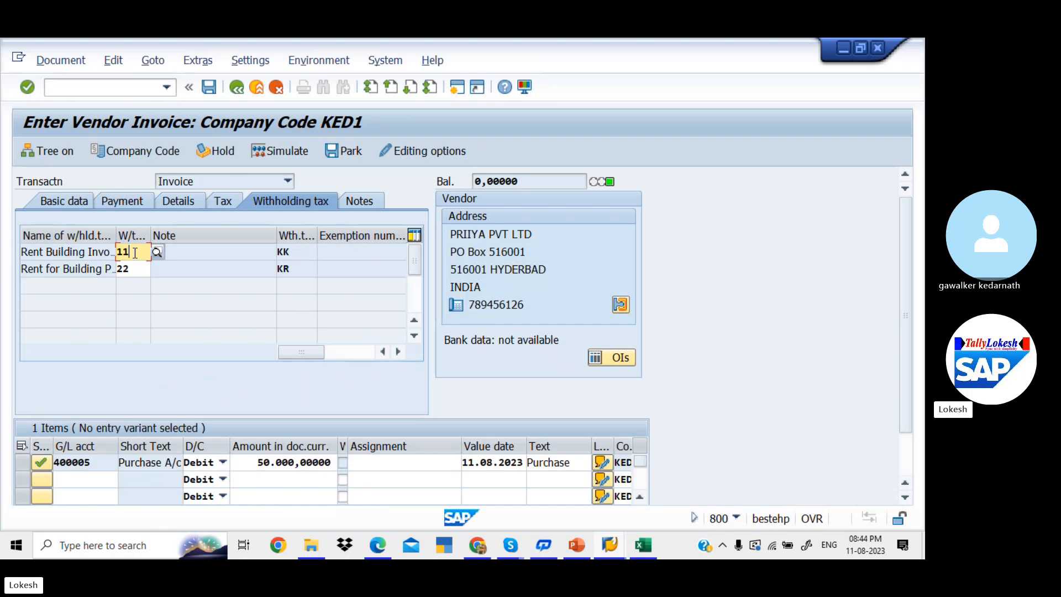
key(BackSpace)
key(BackSpace)
click(134, 264)
key(BackSpace)
key(BackSpace)
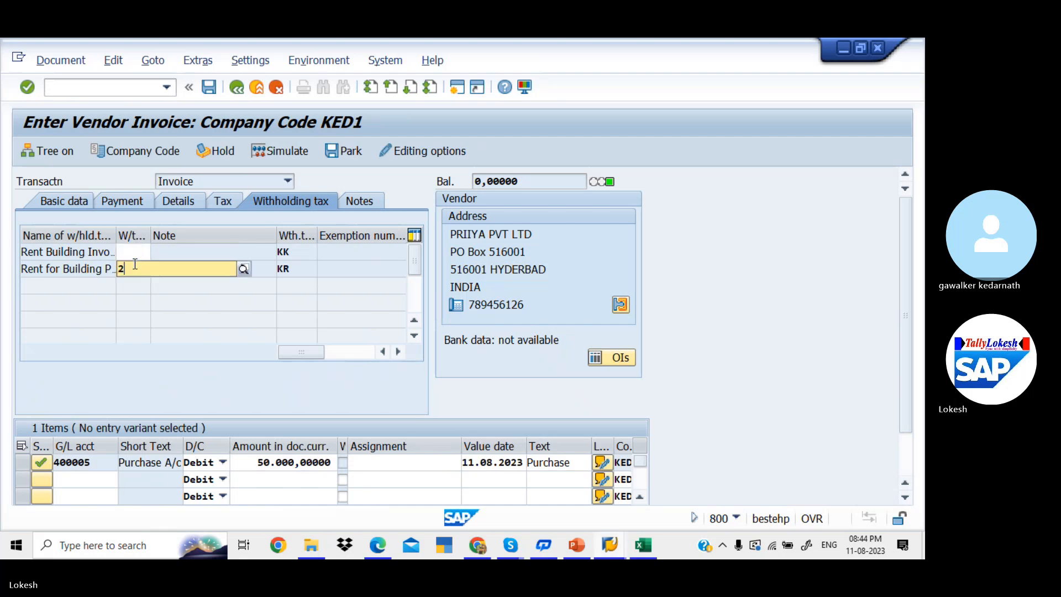
click(80, 206)
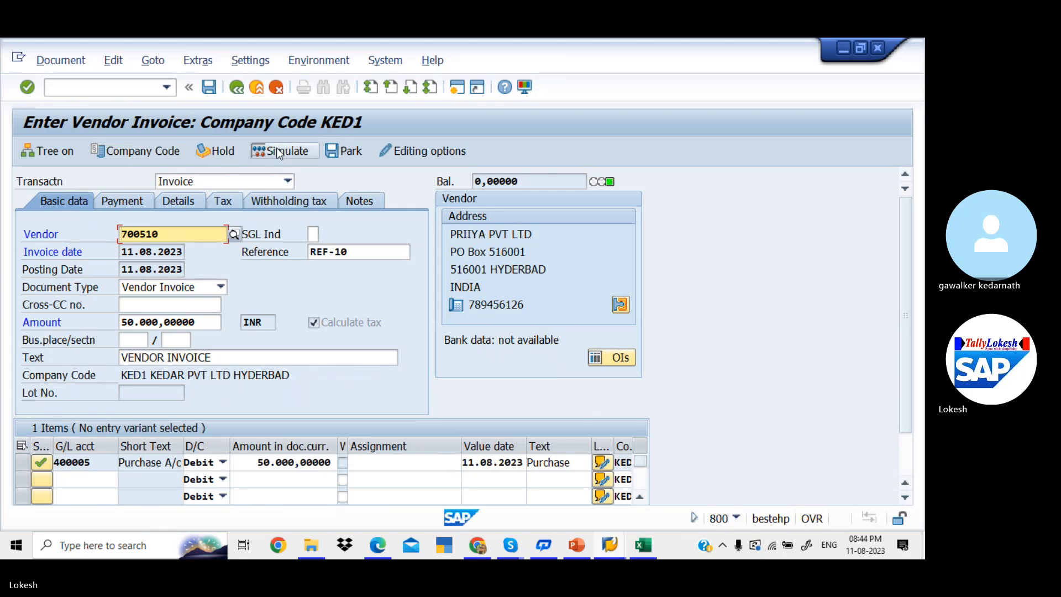
click(290, 148)
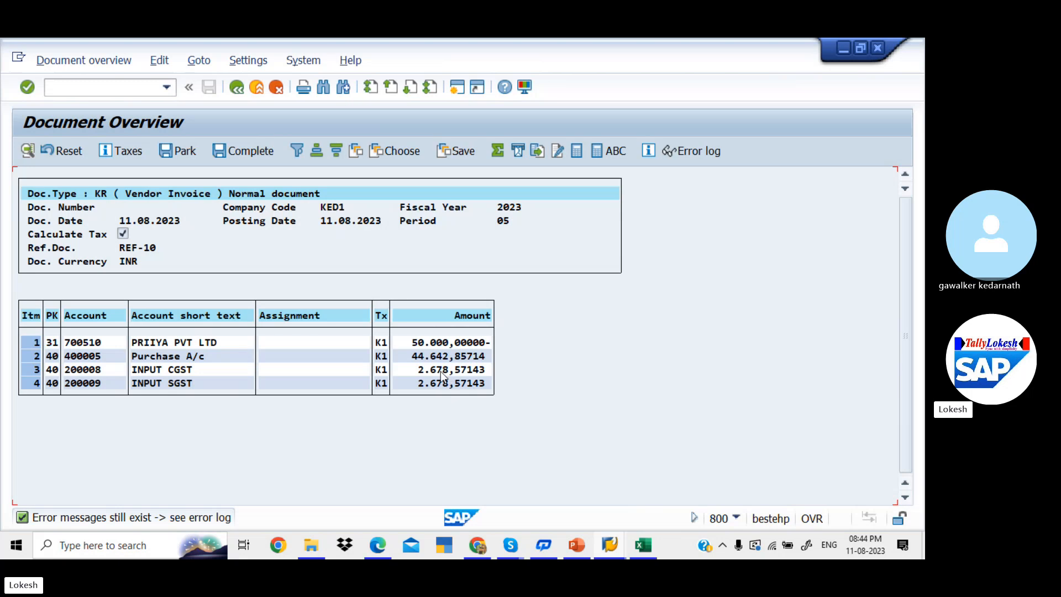
- Set the INPUT CGST line's value date to 11.08.2023 and its text to VENDOR INVOICE
double_click(204, 369)
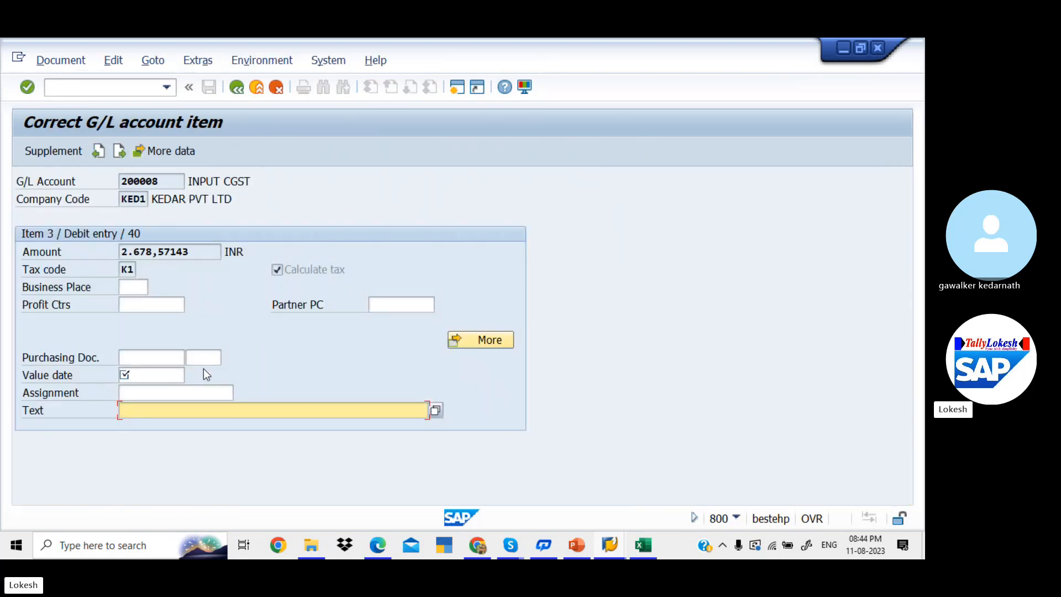
click(169, 363)
key(Down)
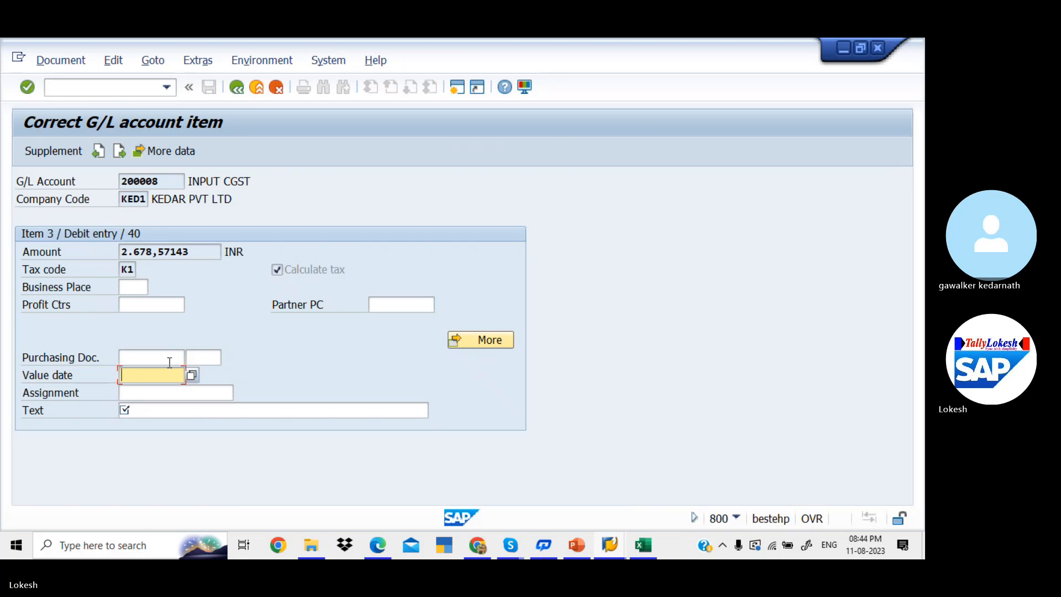
key(Up)
key(Down)
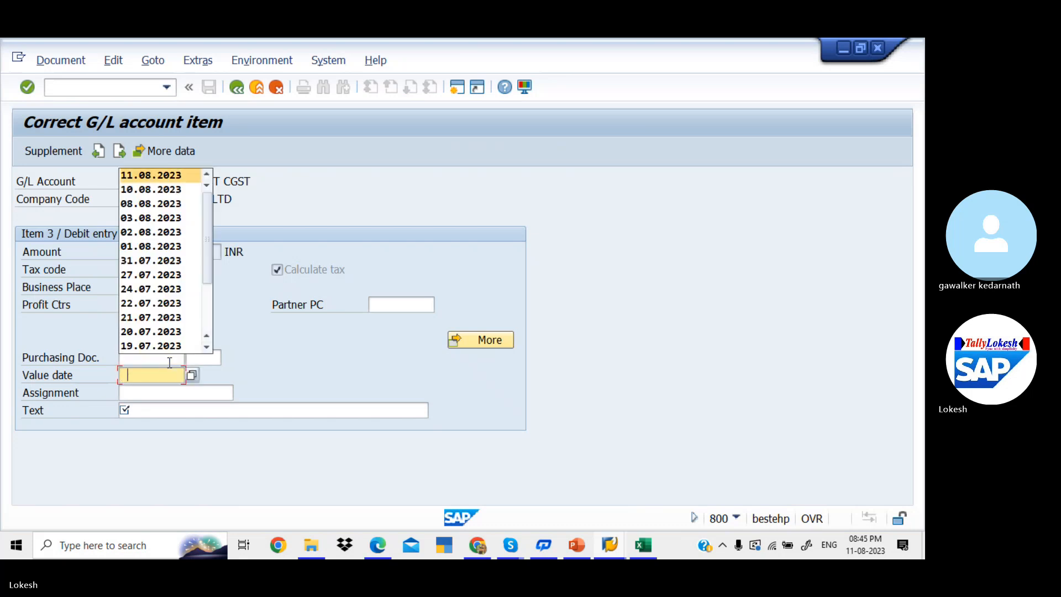
key(Return)
key(Down)
key(Down)
key(Return)
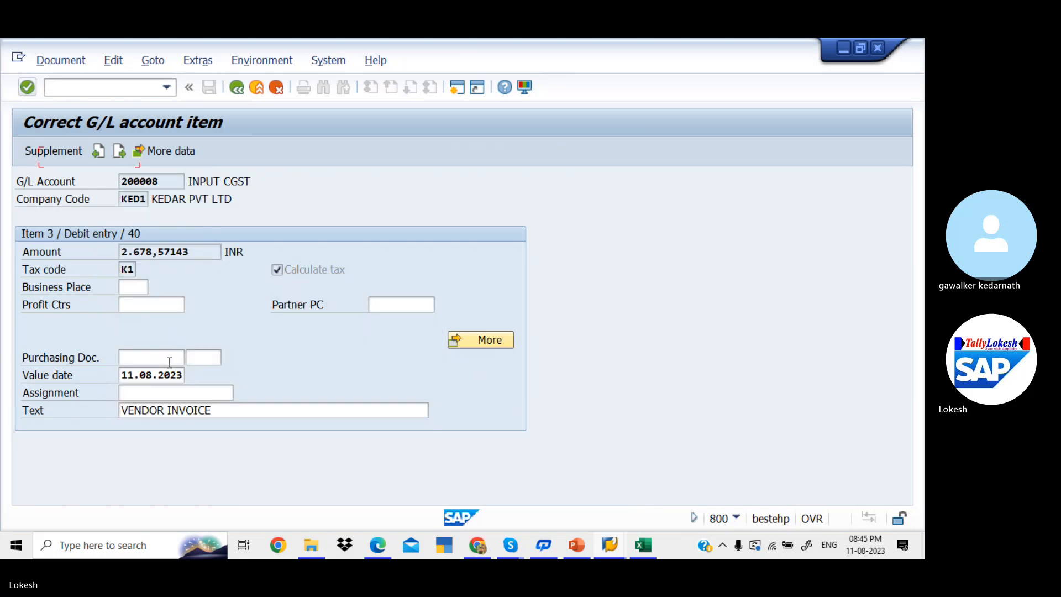
click(238, 89)
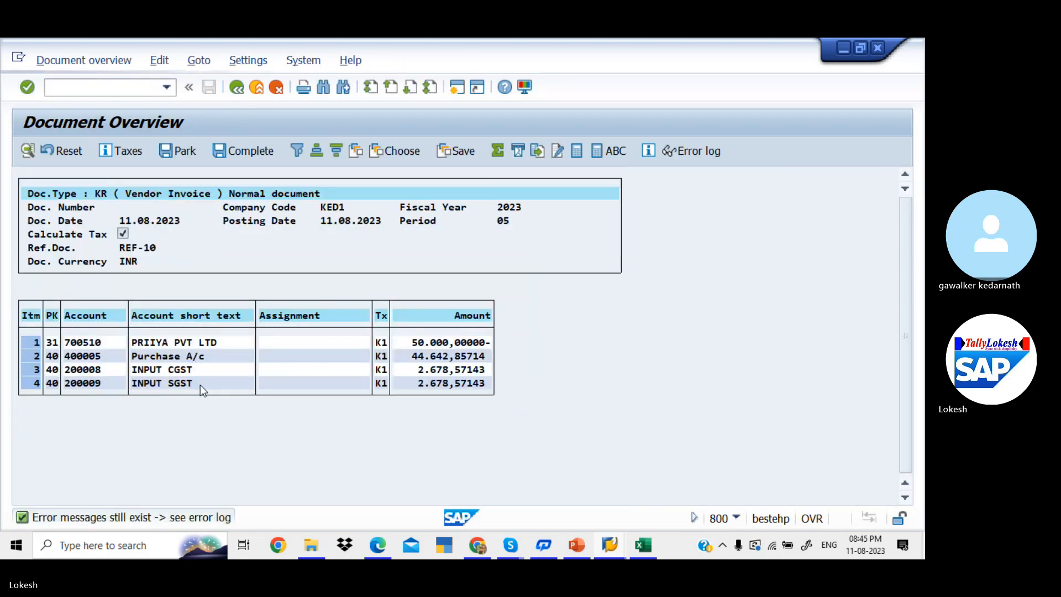
- Set the INPUT SGST line's value date to 11.08.2023 and text to VENDOR INVOICE, and post invoice REF-10
double_click(200, 385)
click(151, 376)
key(Down)
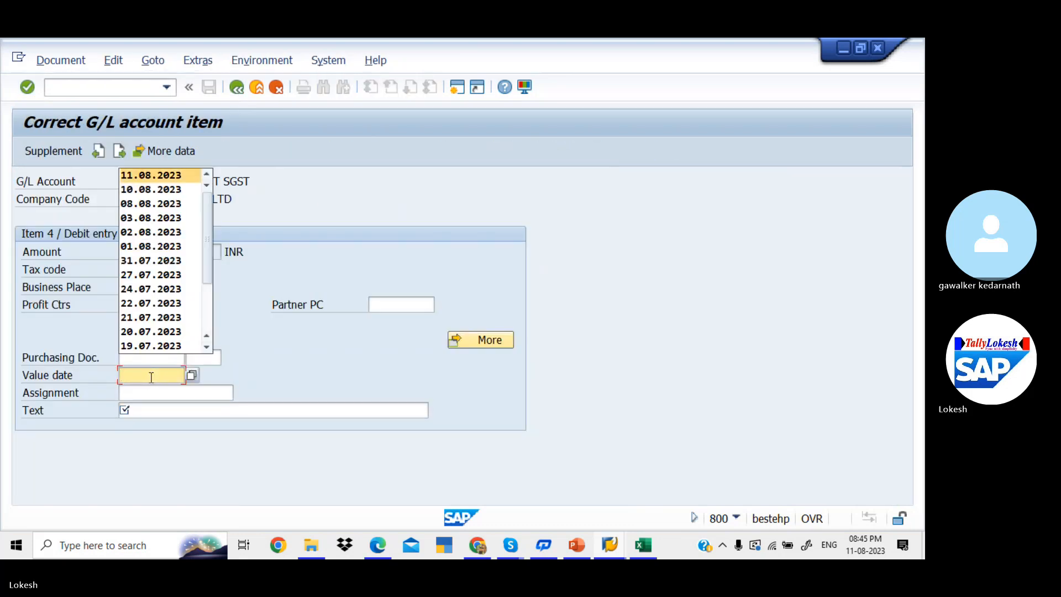
key(Tab)
key(Tab)
key(space)
key(Down)
key(Tab)
key(Return)
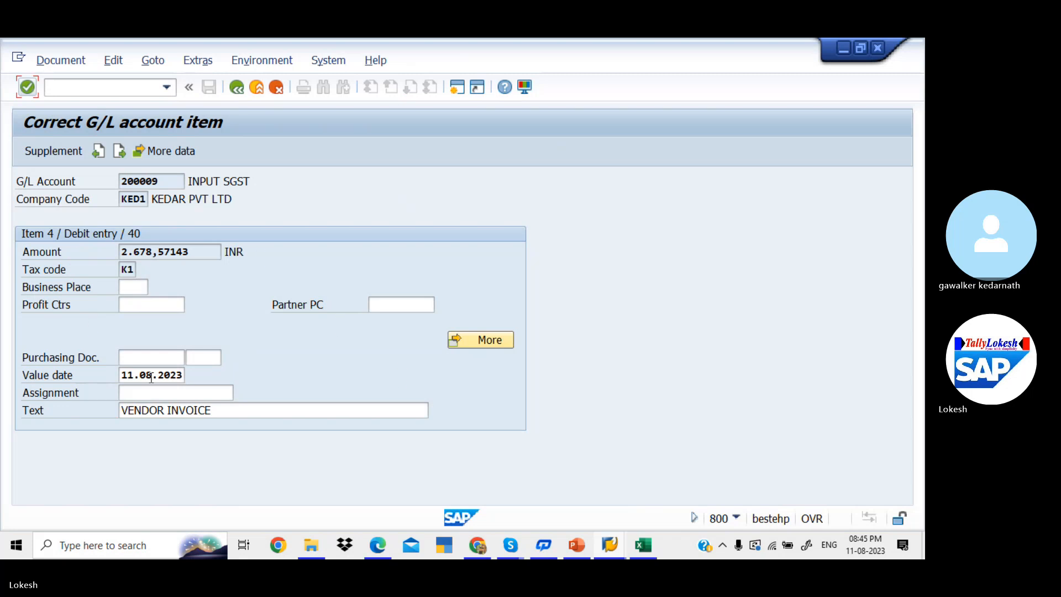
click(238, 91)
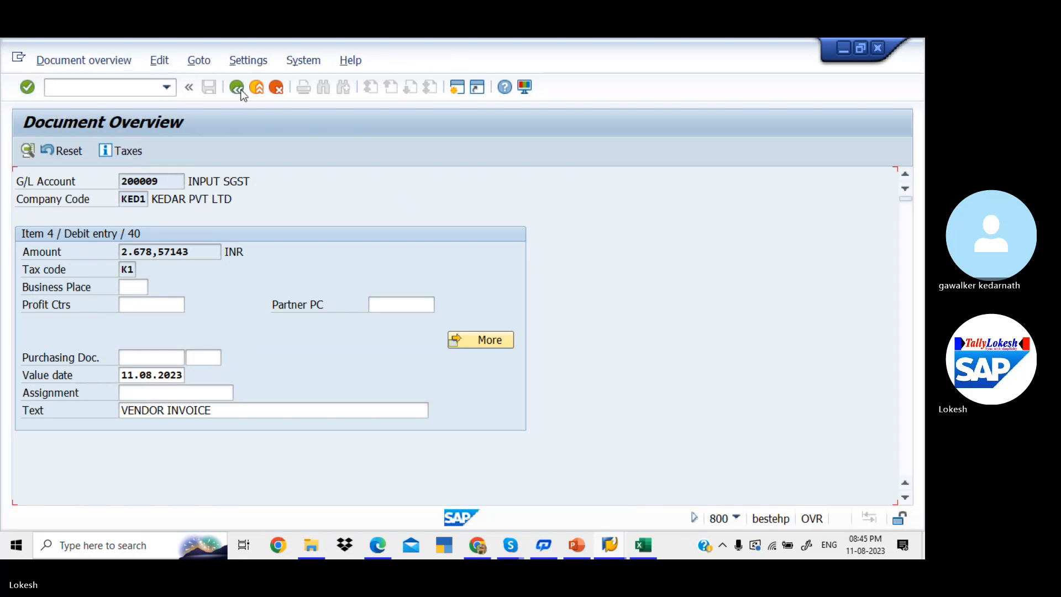
click(212, 86)
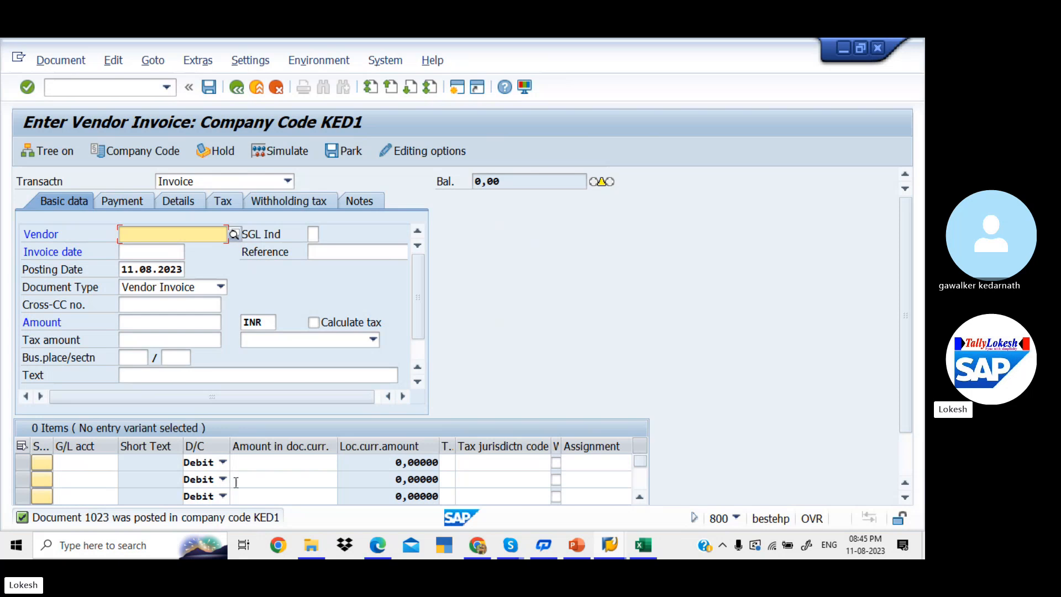
- Display the open vendor line items (FBL1N) of PRIIYA PVT LTD in company code KED1 at 11.08.2023
click(125, 89)
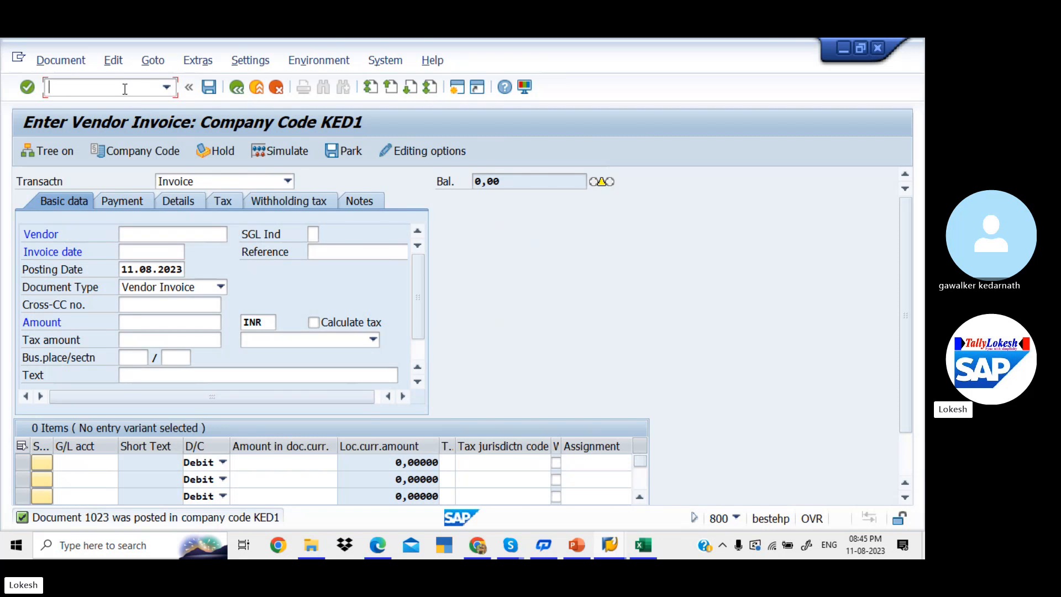
text(/NFBL)
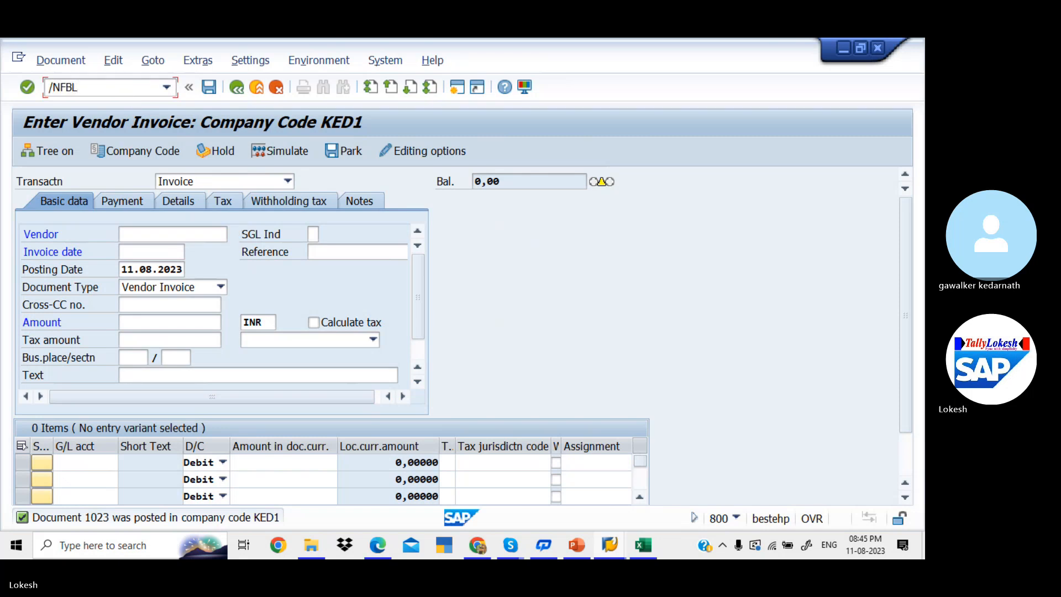
text(1N)
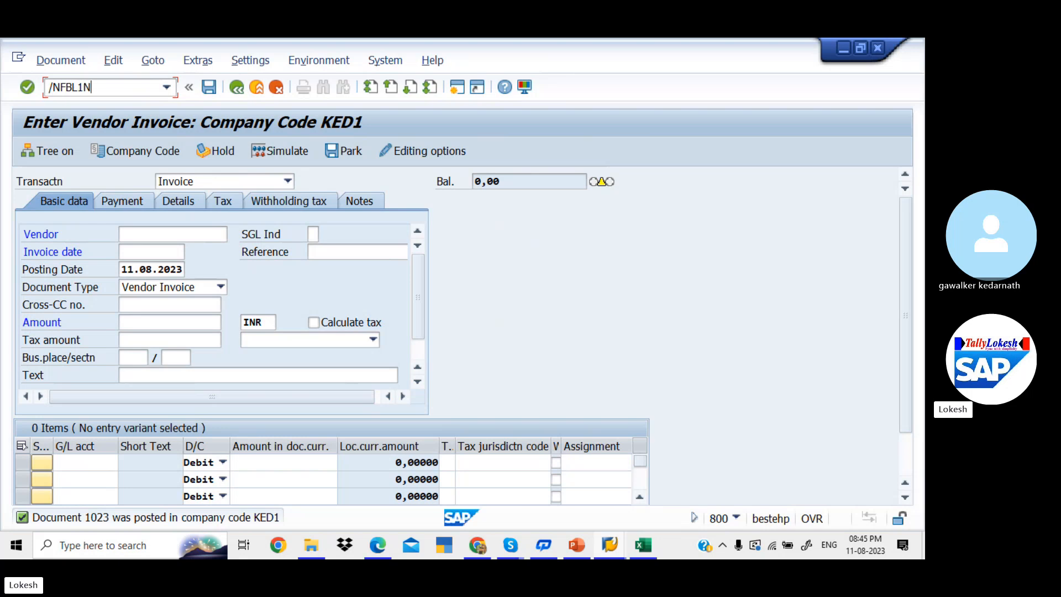
key(Return)
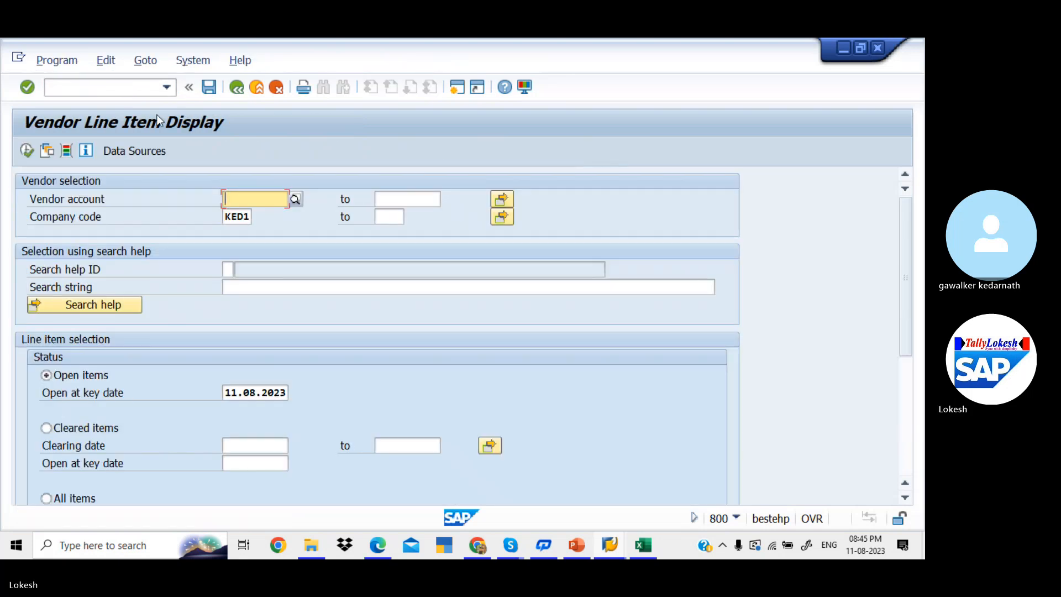
click(282, 200)
click(263, 217)
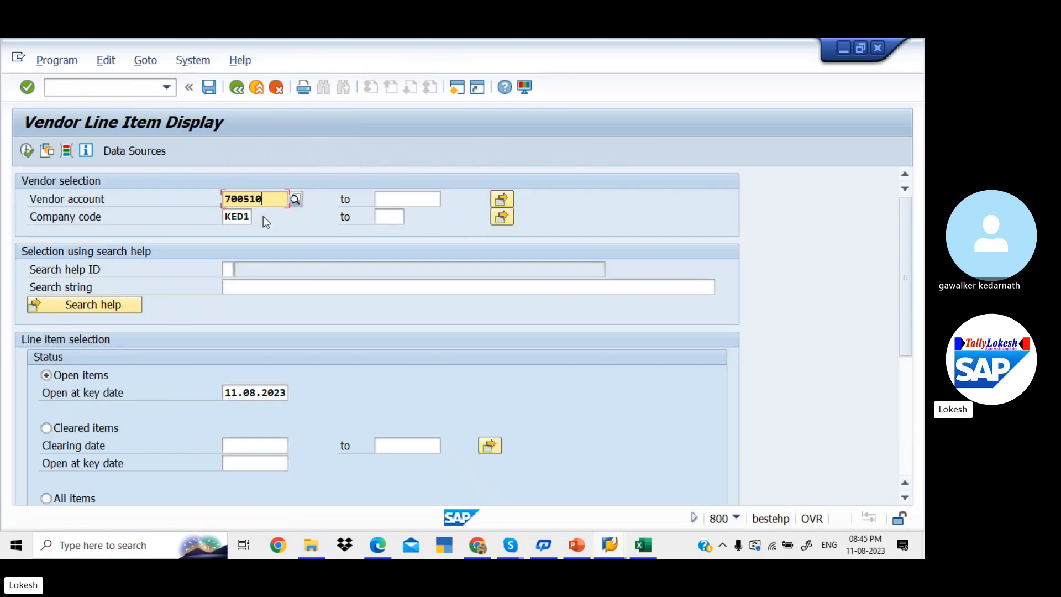
click(26, 151)
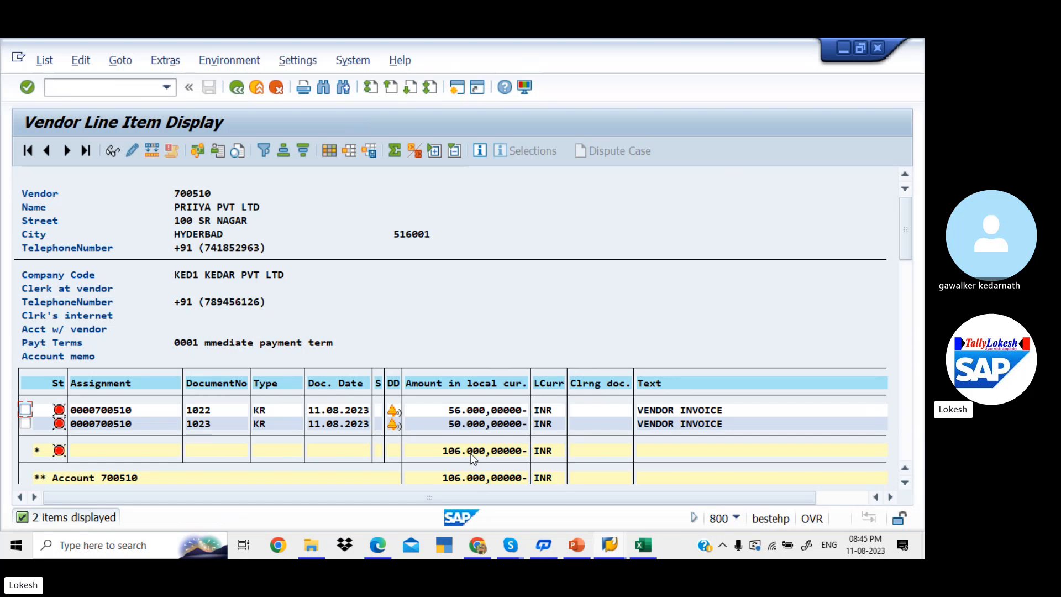
- Check the vendor payment transaction codes in the GST sheet of the With Holding Tax Excel workbook and return to SAP
key(alt+Tab)
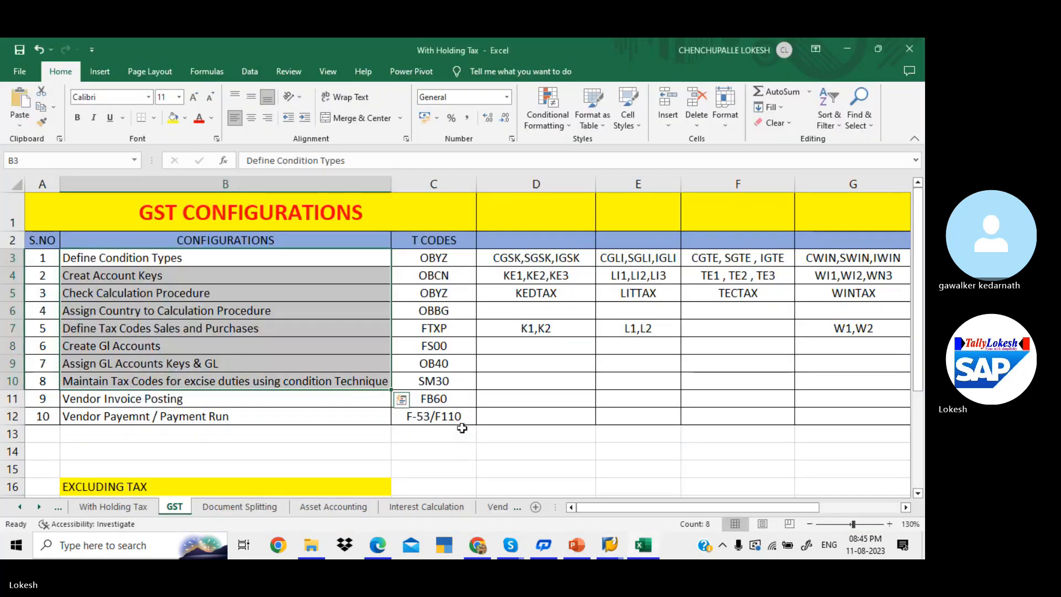
click(459, 418)
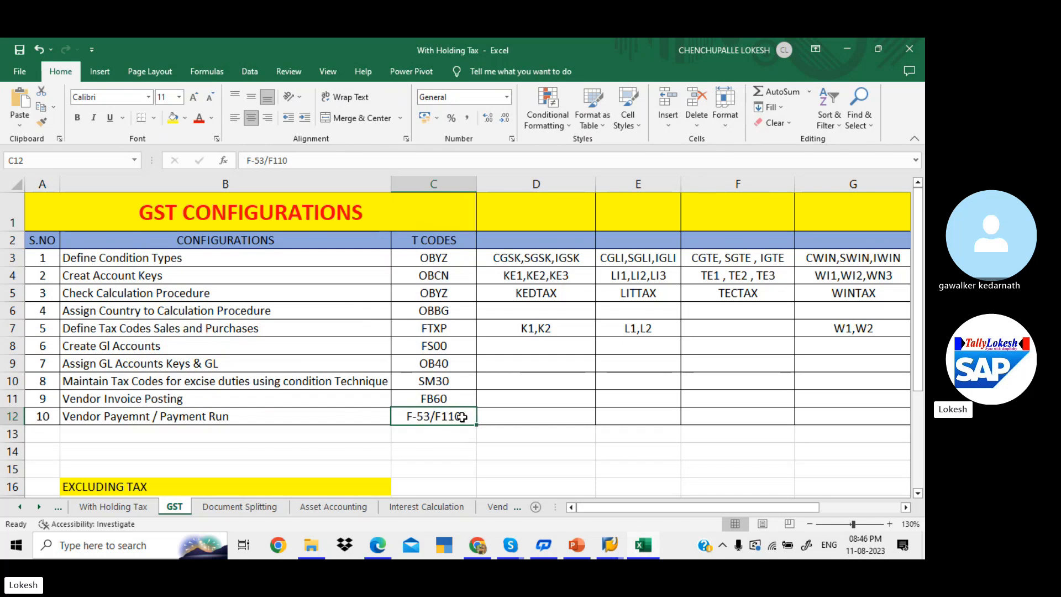
key(alt+Tab)
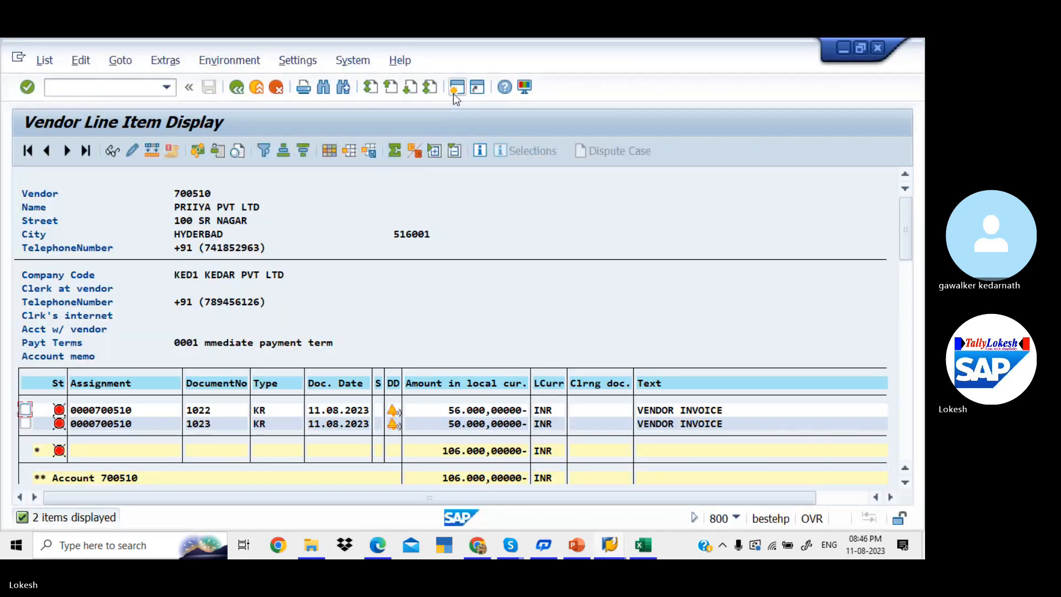
- Start outgoing payment posting (F-53) in a new session and set the document date to 11.08.2023
click(456, 88)
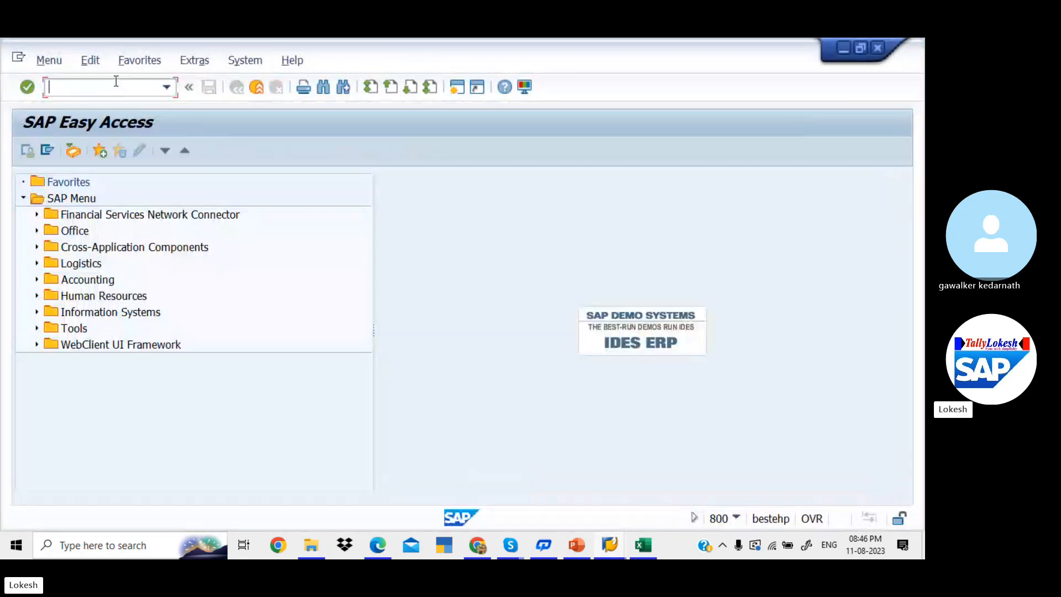
text(F-53)
key(Return)
key(Down)
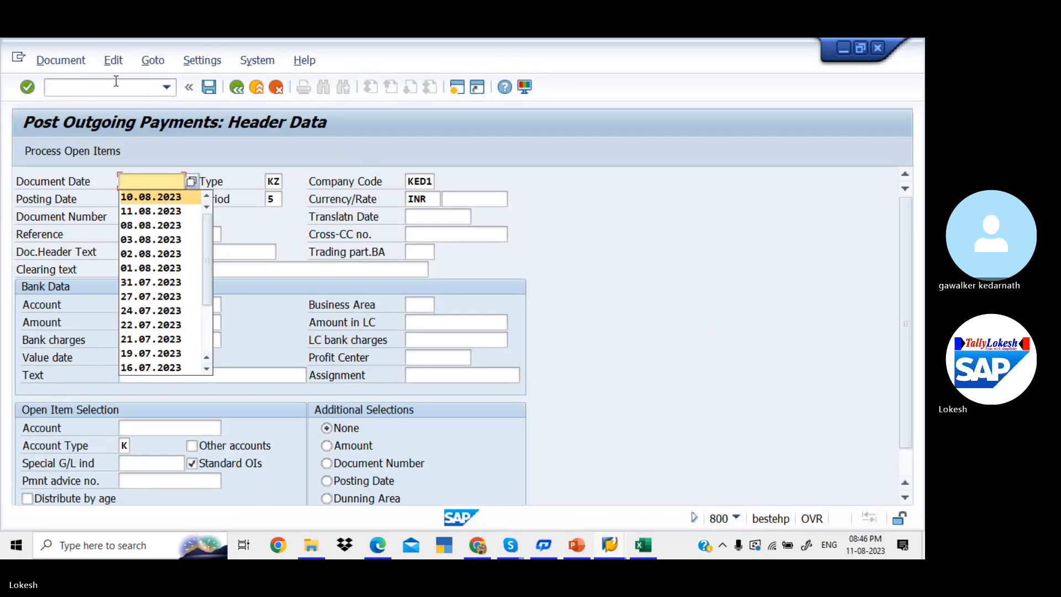
key(Down)
key(Return)
key(Tab)
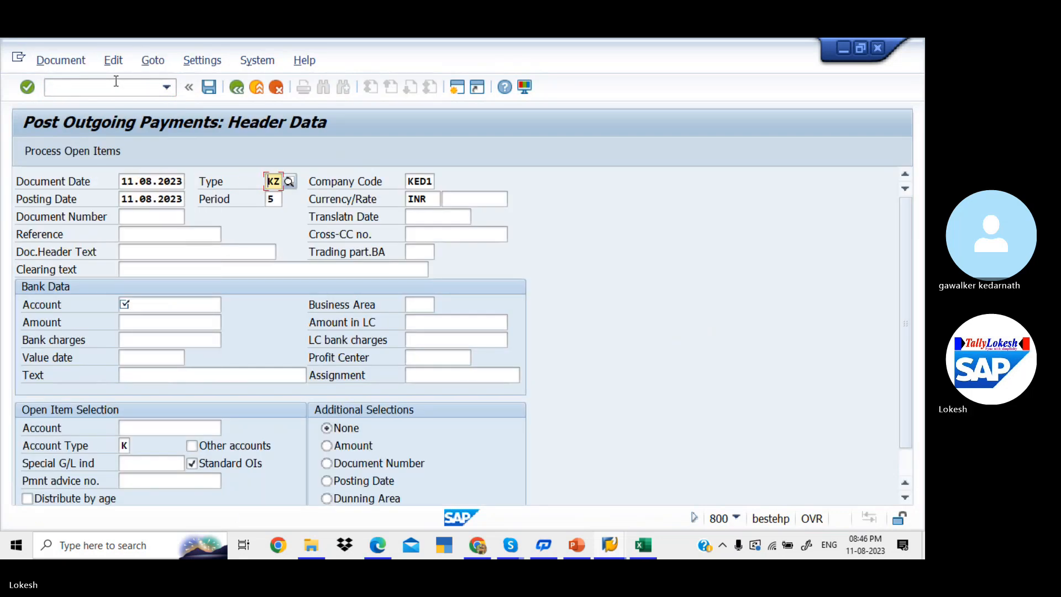
- Fill in the payment header with reference 01 and document header text Vendor Payment
key(Tab)
key(Tab)
key(Tab)
key(Tab)
key(Tab)
key(Tab)
key(Tab)
key(Tab)
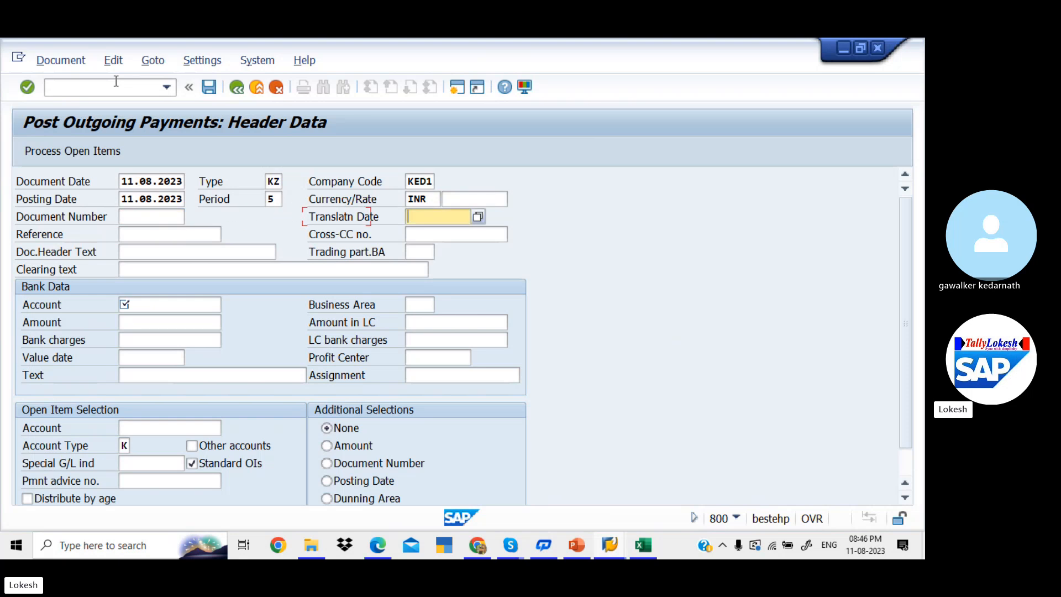
key(Down)
key(Tab)
key(Tab)
key(Down)
key(Down)
key(Down)
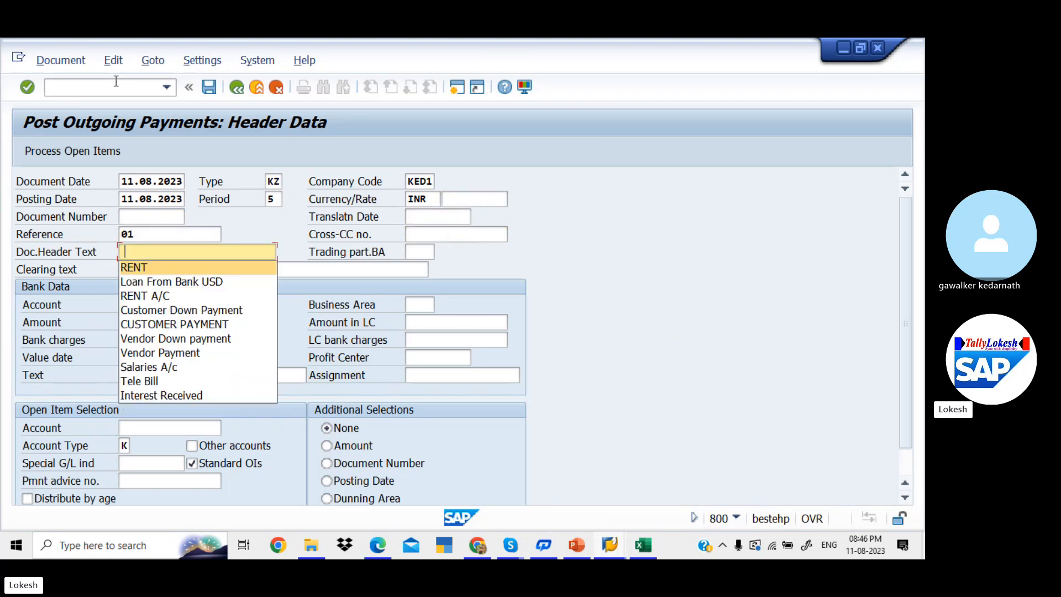
key(Down)
key(Down)
key(Down)
key(Down)
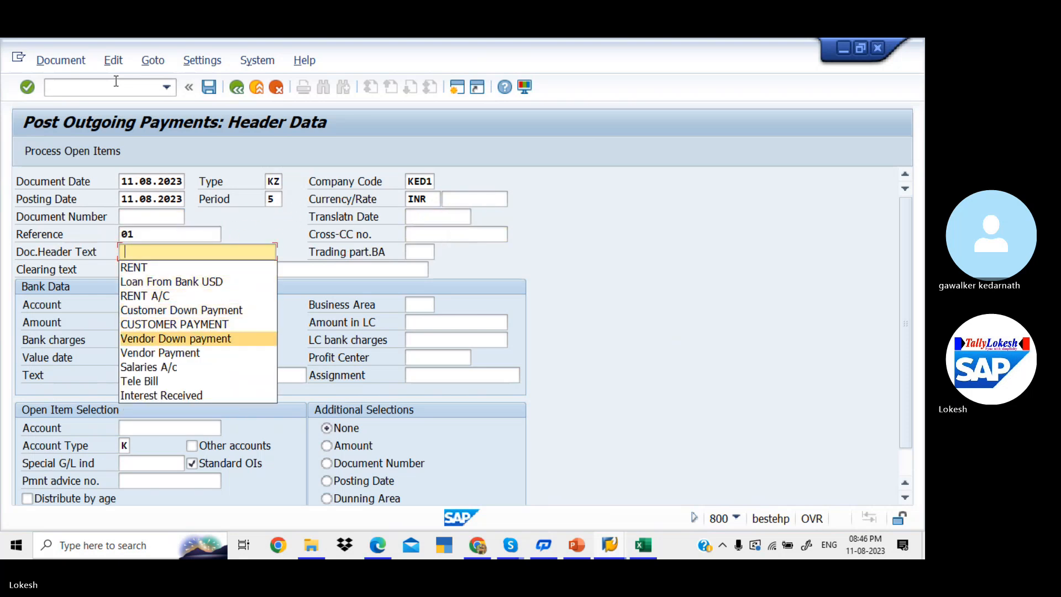
key(Tab)
key(Tab)
key(Tab)
key(Tab)
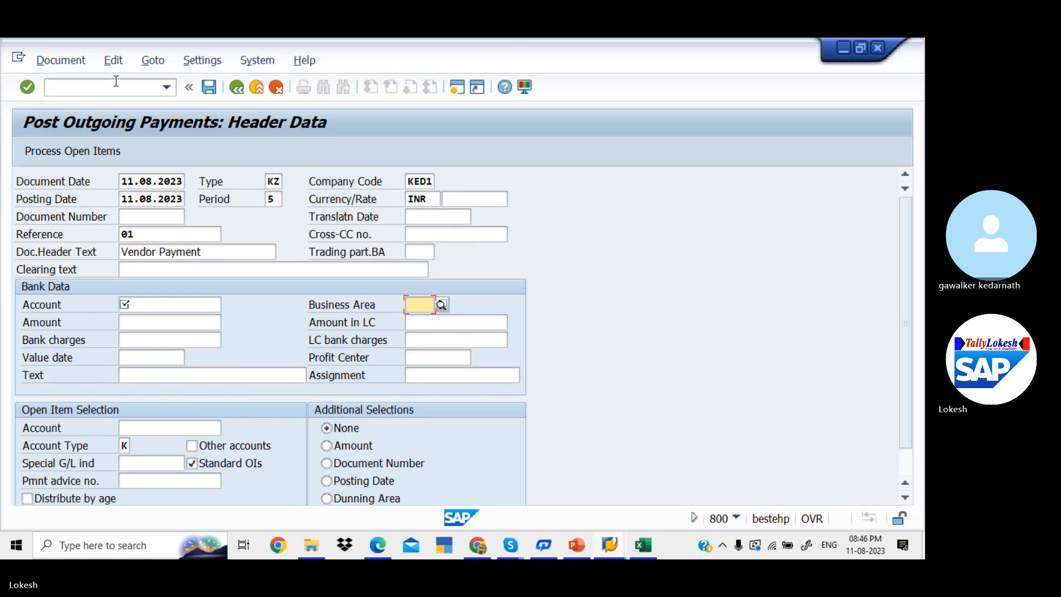
- Choose the bank G/L account for the payment and set its amount to 106000
click(158, 308)
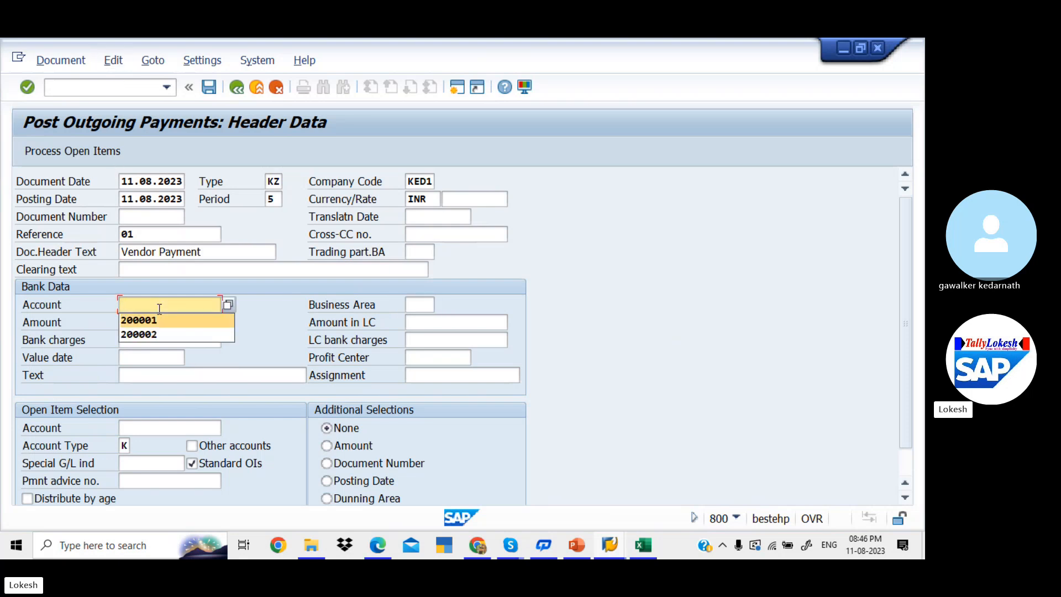
key(Tab)
key(Tab)
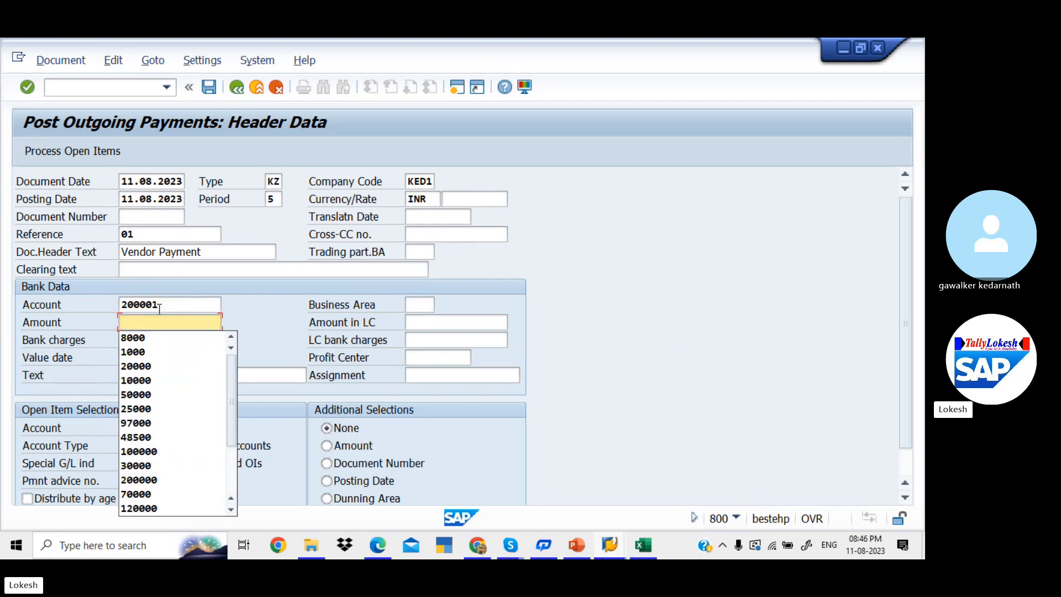
text(106000)
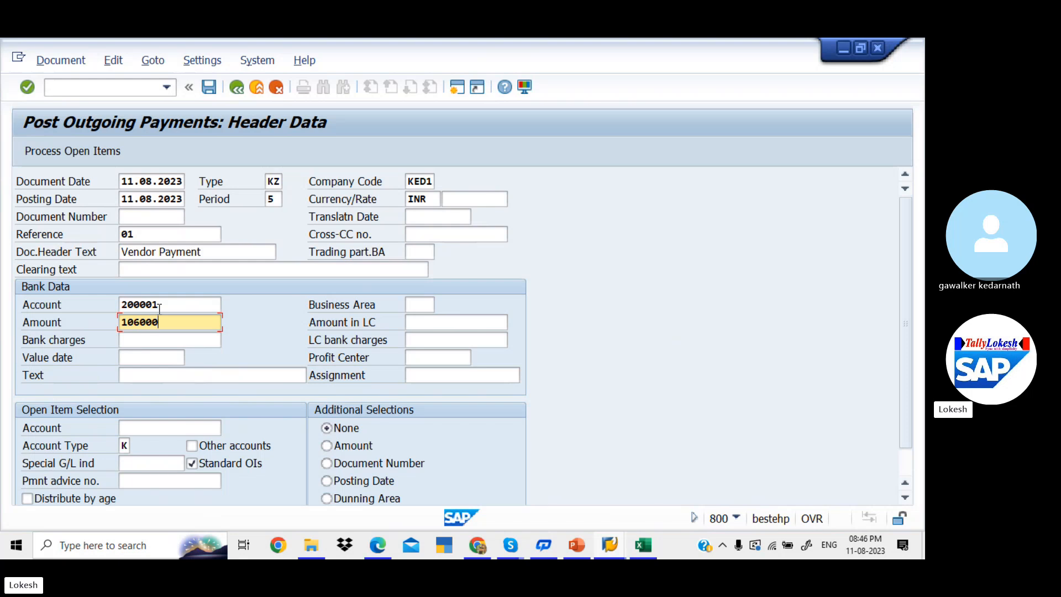
key(Tab)
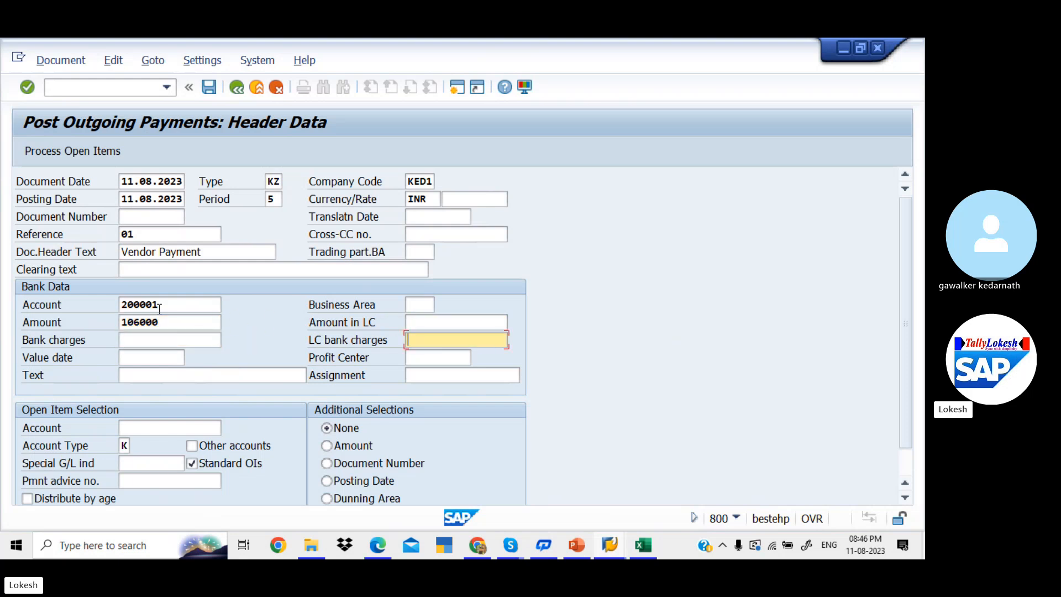
- Set the bank data's value date to 11.08.2023 and text to VENDOR INVOICE
key(Tab)
key(space)
key(Down)
key(Tab)
key(Tab)
key(space)
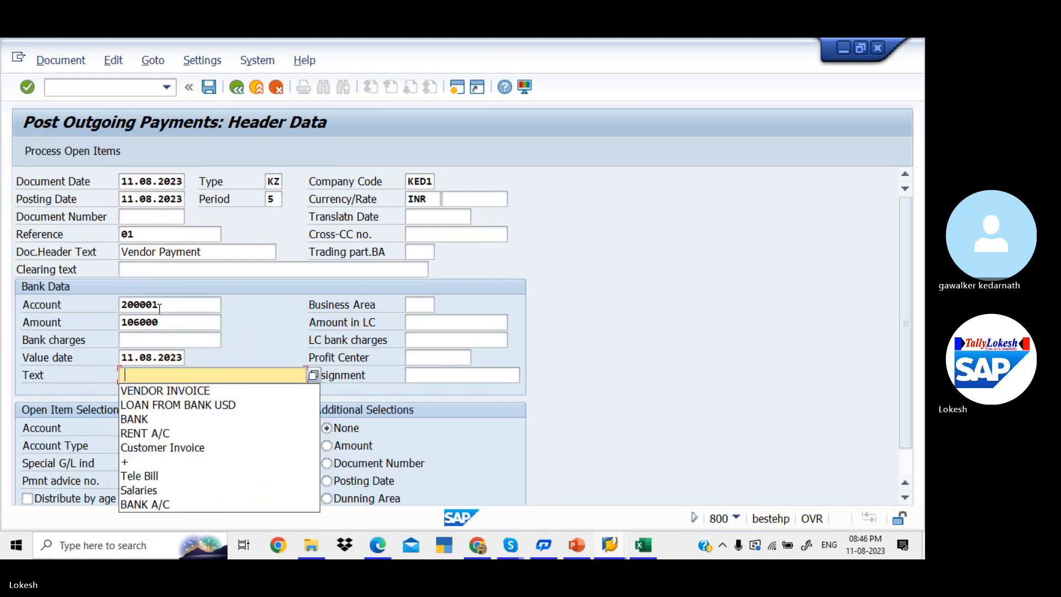
key(Down)
key(Tab)
- Select the PRIIYA PVT LTD vendor account, process its open items and post the outgoing payment
key(Tab)
key(space)
key(Down)
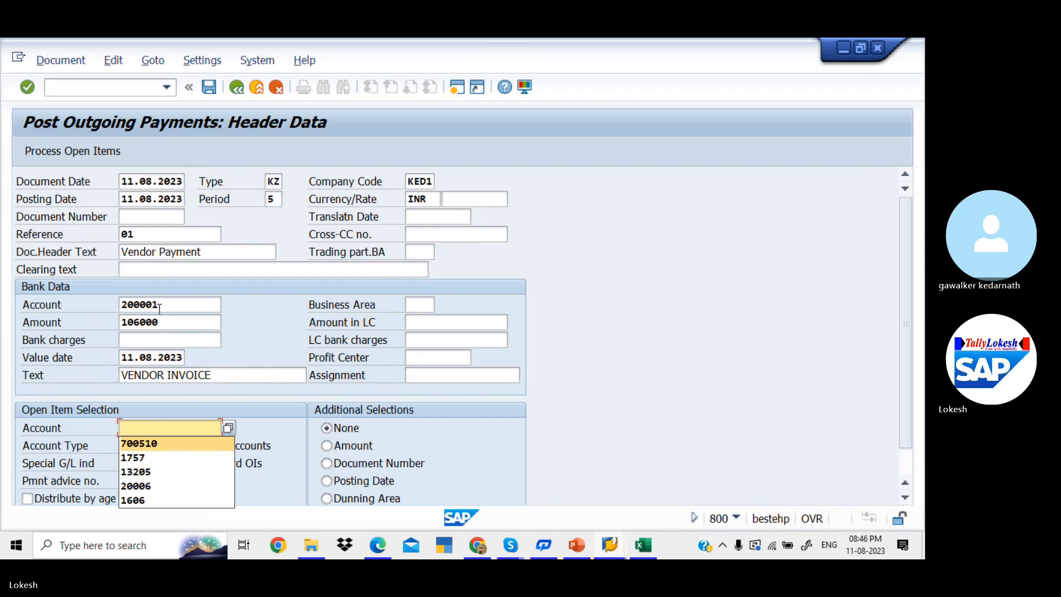
key(Tab)
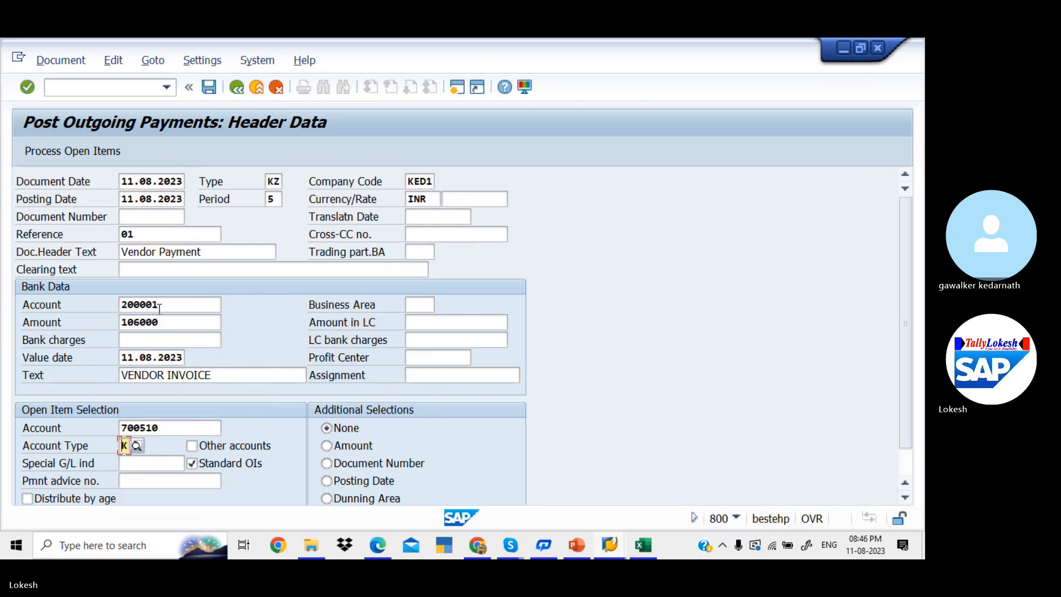
click(84, 154)
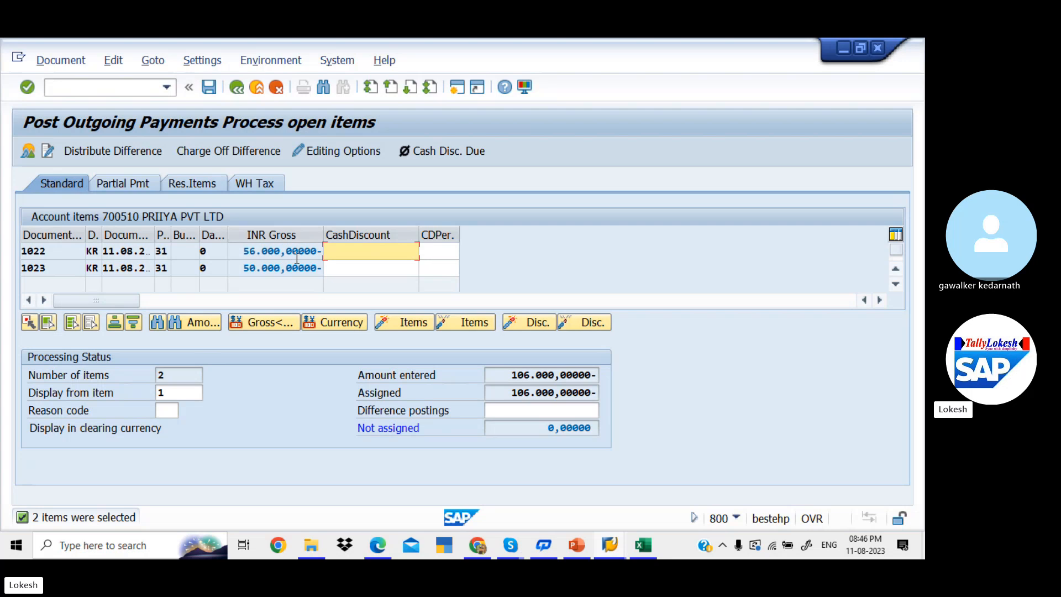
click(209, 87)
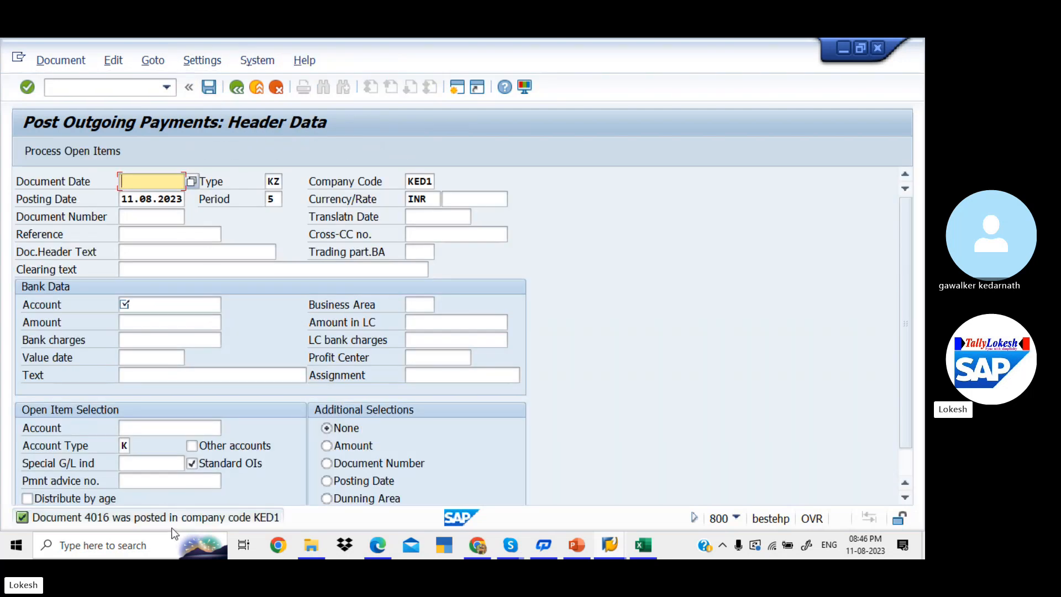
- Refresh the vendor line item display of open items for PRIIYA PVT LTD and close the information message
key(alt+Tab)
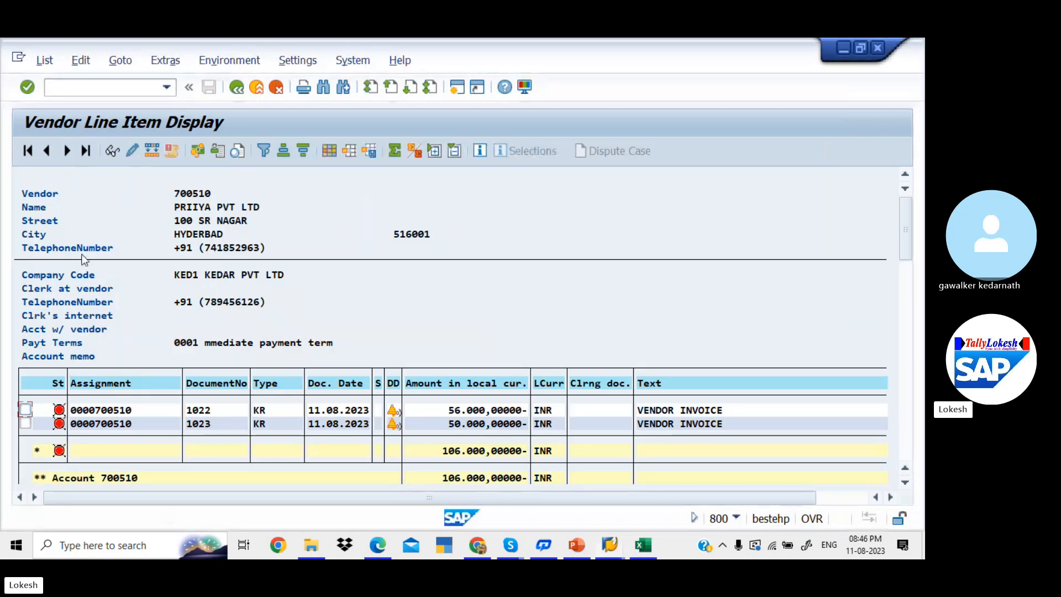
click(44, 60)
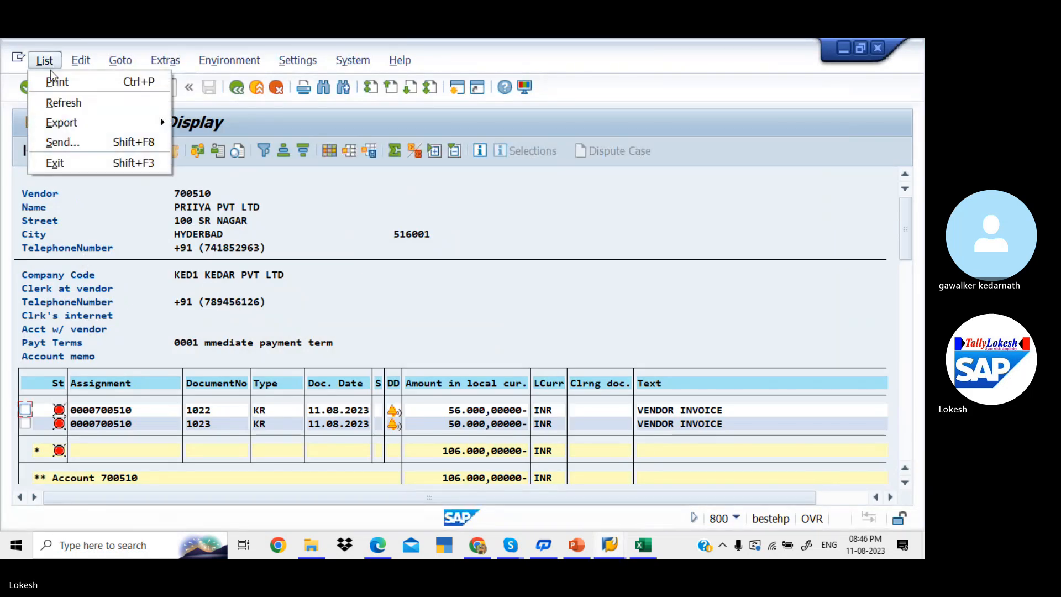
click(64, 101)
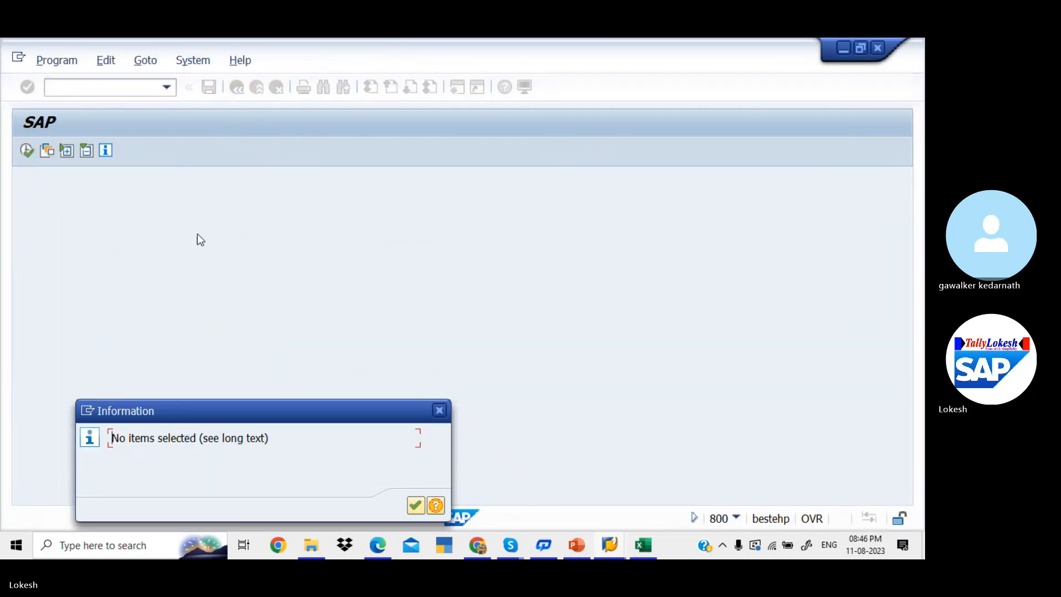
click(415, 505)
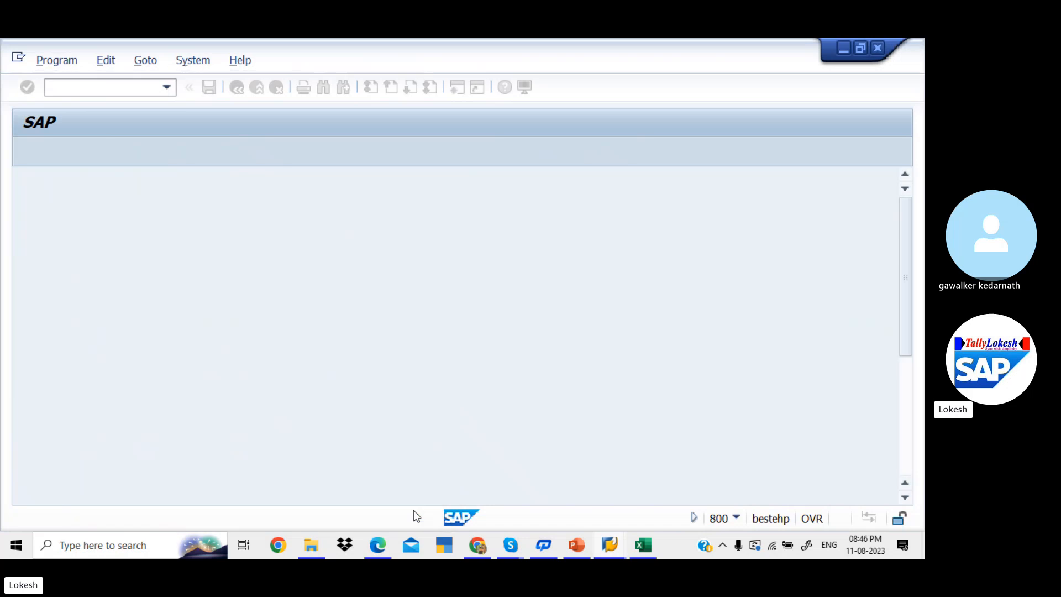
- Display the vendor's cleared items in company code KED1 with clearing date 11.08.2023
click(53, 428)
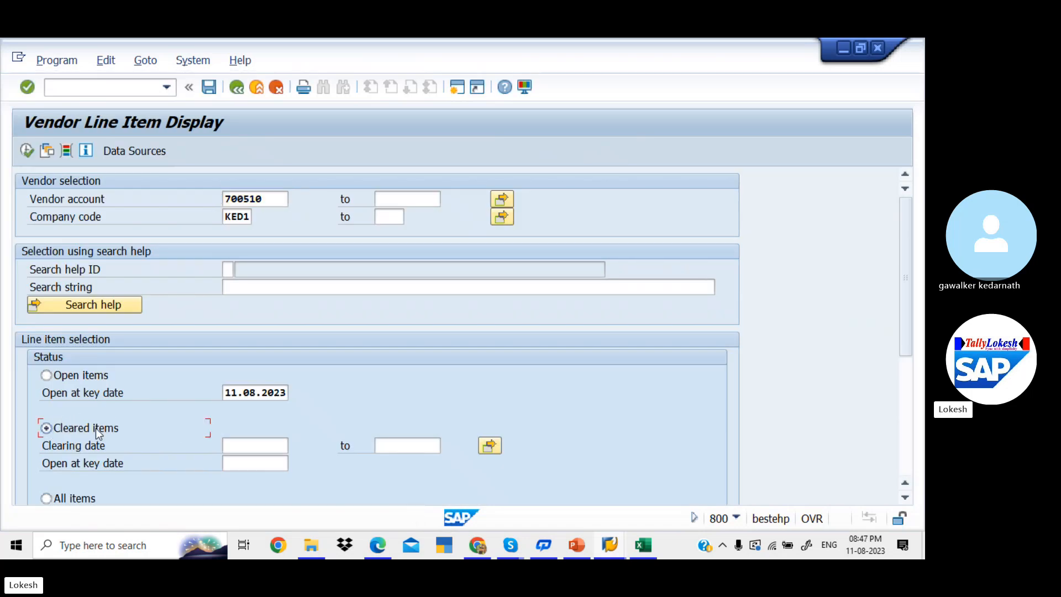
click(237, 445)
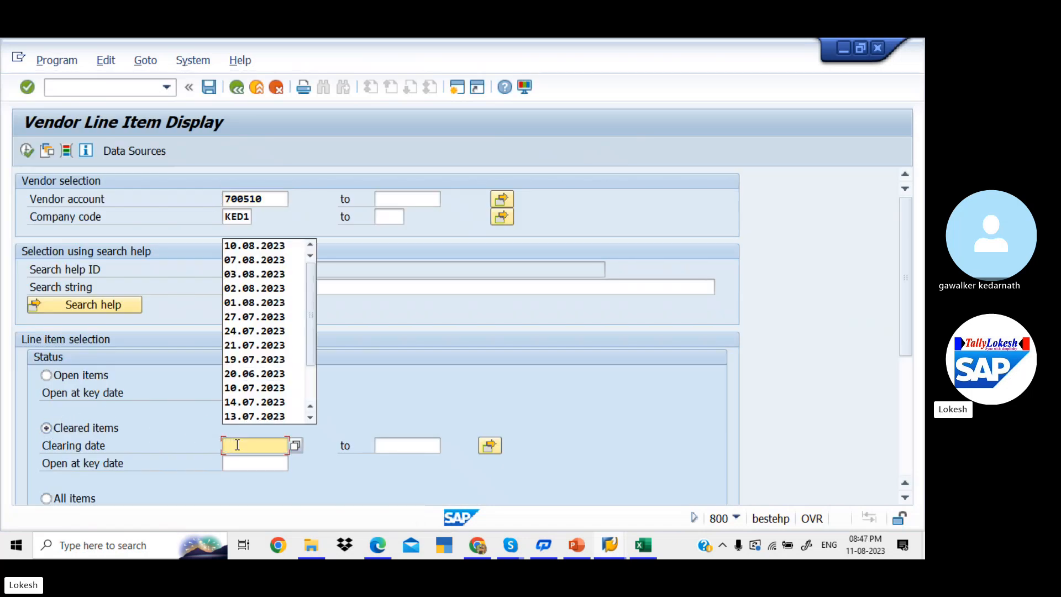
text(11.)
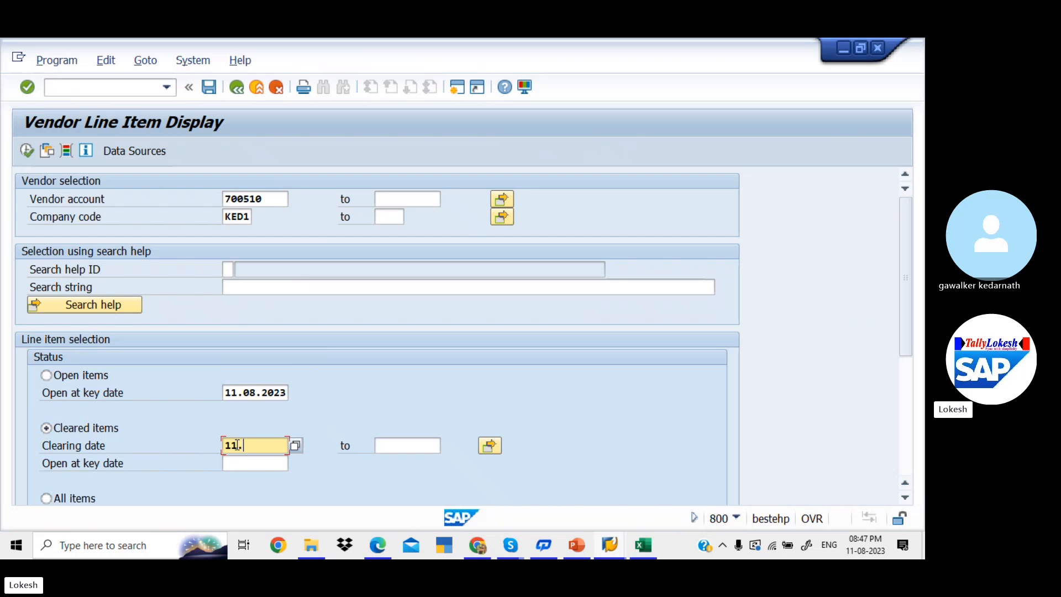
text(08.2023)
key(Tab)
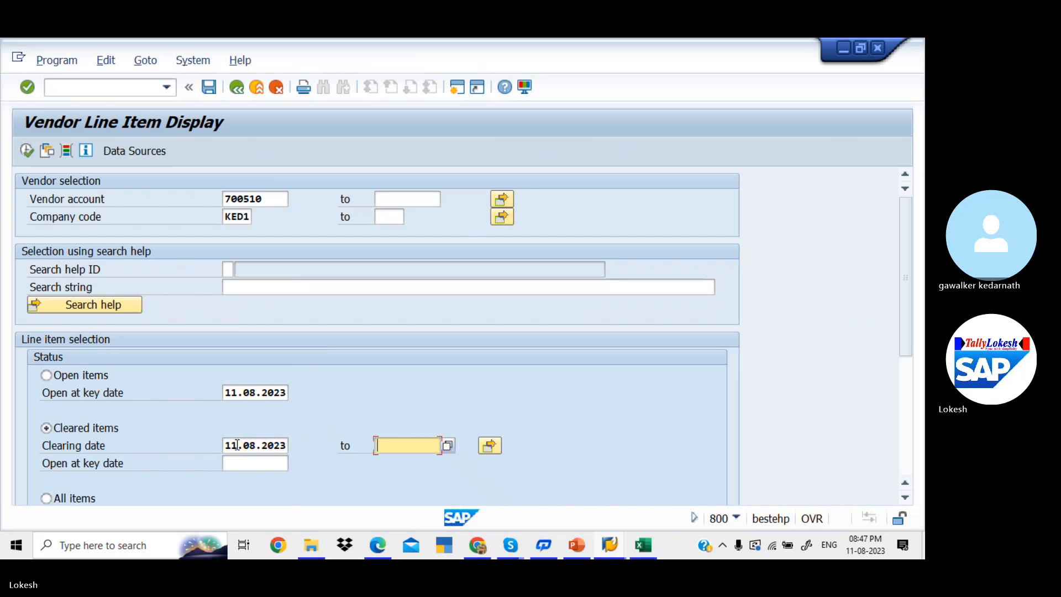
click(31, 152)
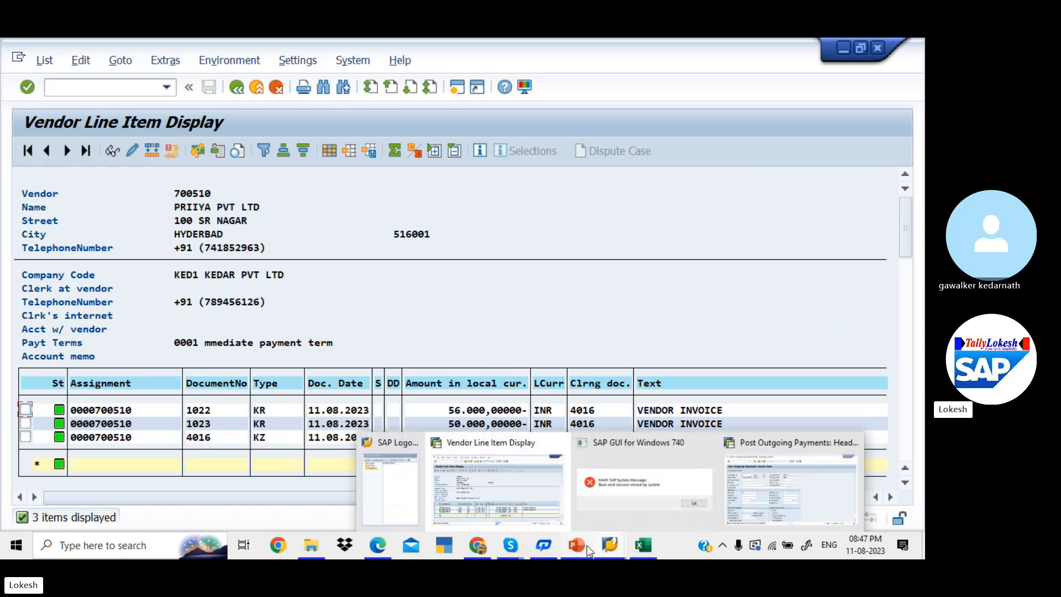
- Switch to Skype and bring up the SAP FICO BATCH 6 call window
mouse_move(515, 542)
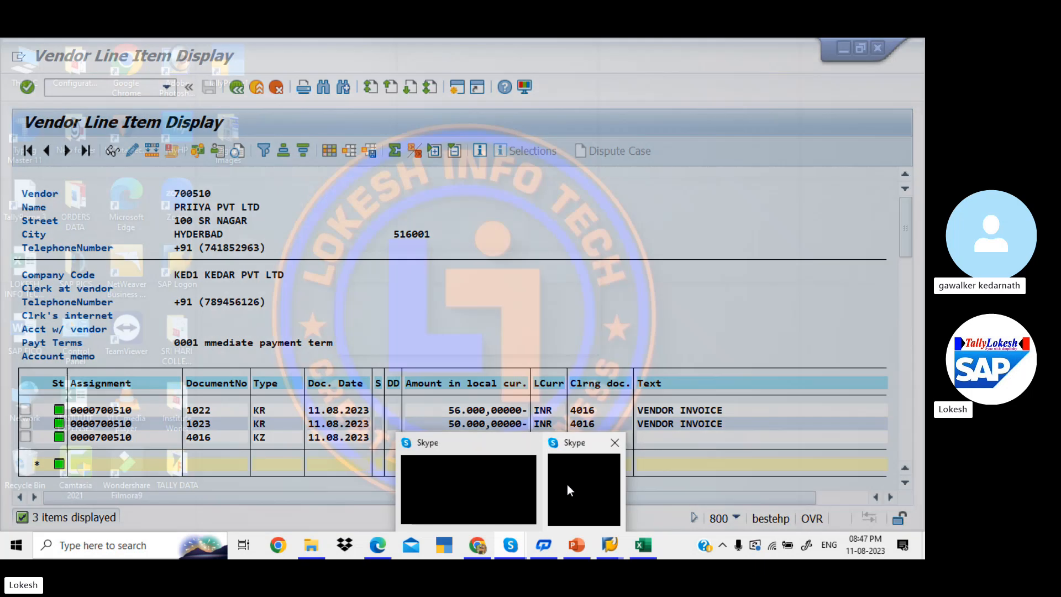
click(566, 485)
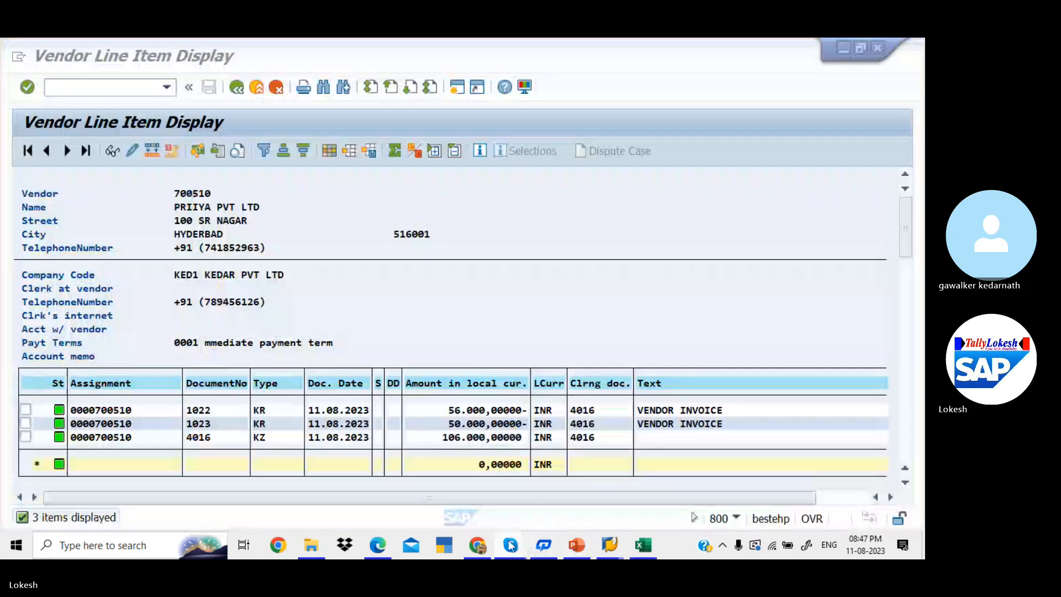
mouse_move(510, 544)
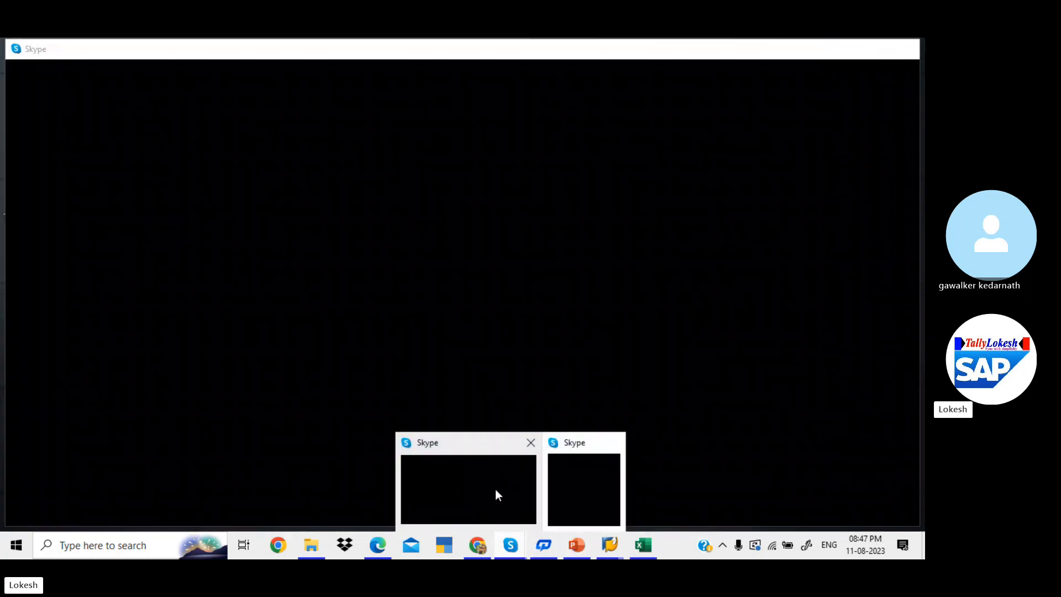
click(495, 489)
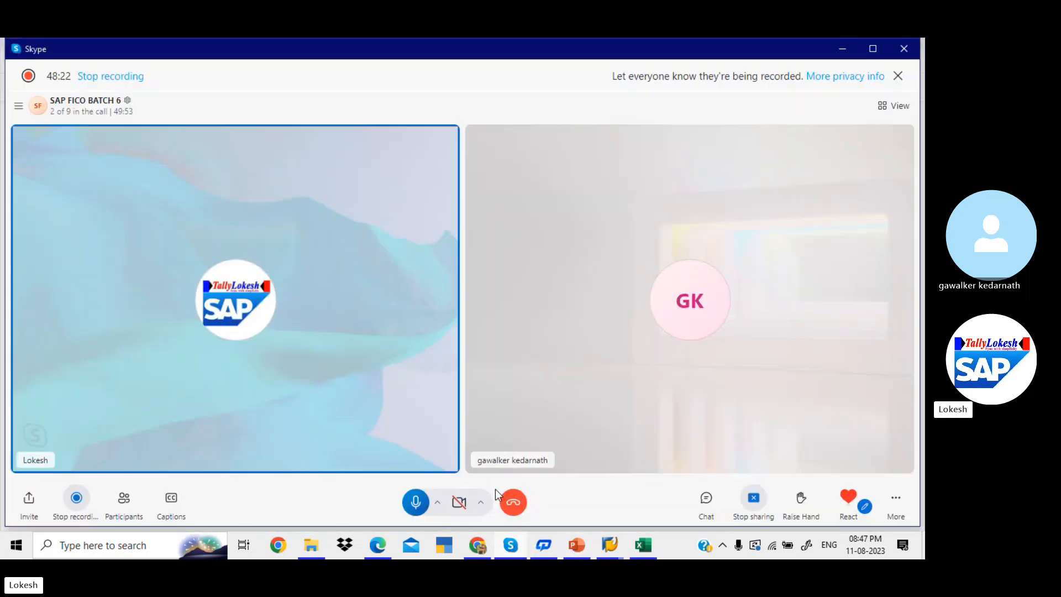